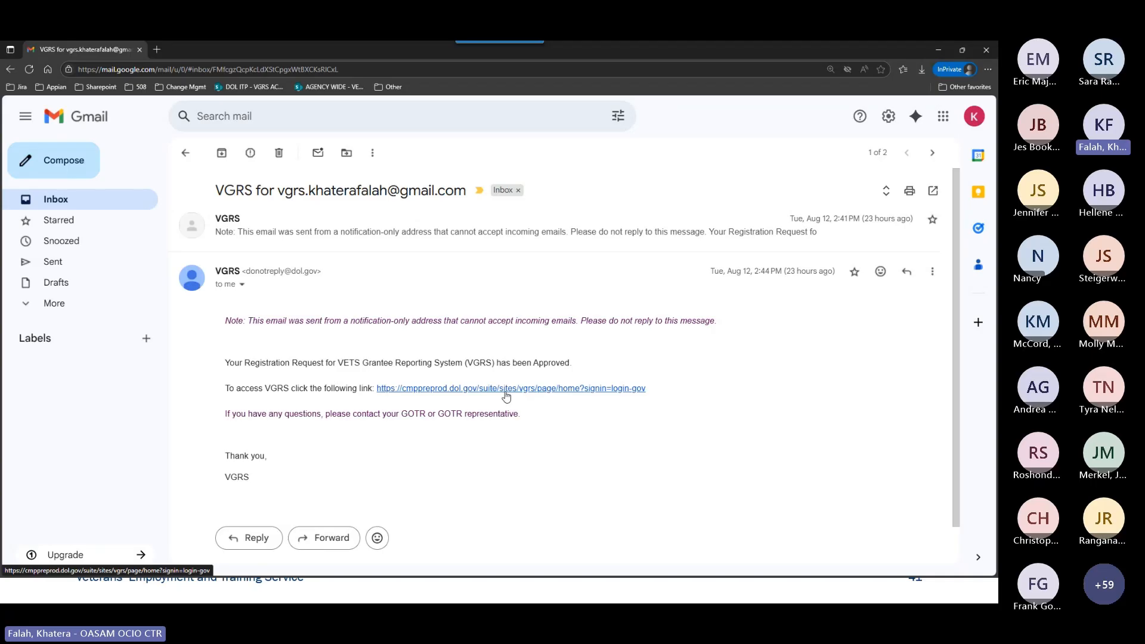
# Open the VGRS access link in the registration approval email and enter the account's email address on the Login.gov sign-in form.
pyautogui.click(601, 391)
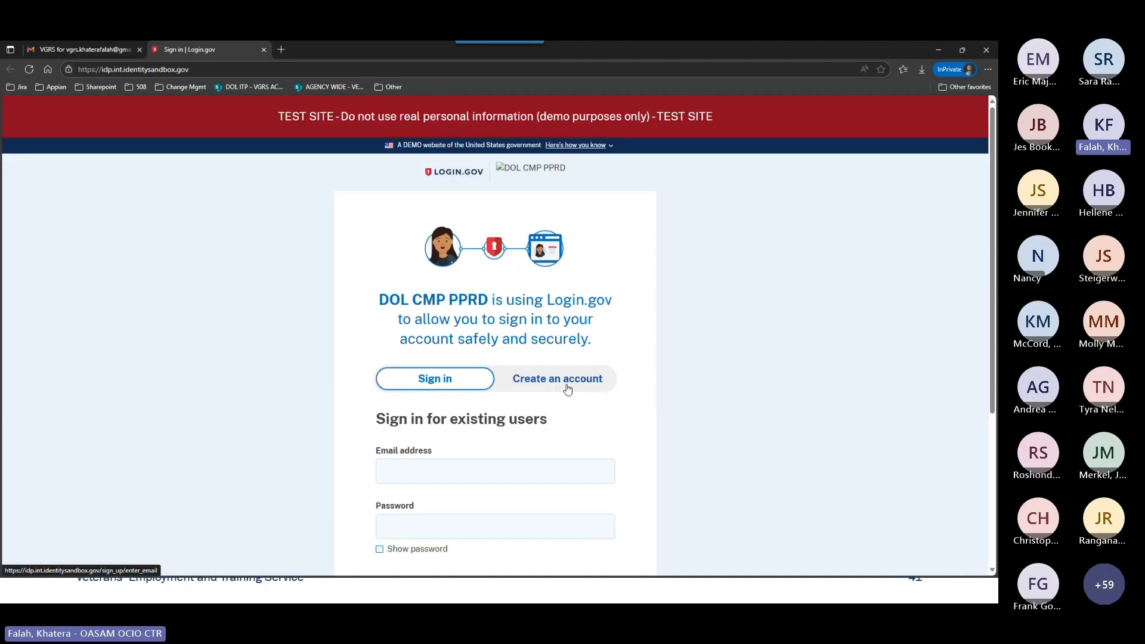
pyautogui.scroll(-1, 531, 394)
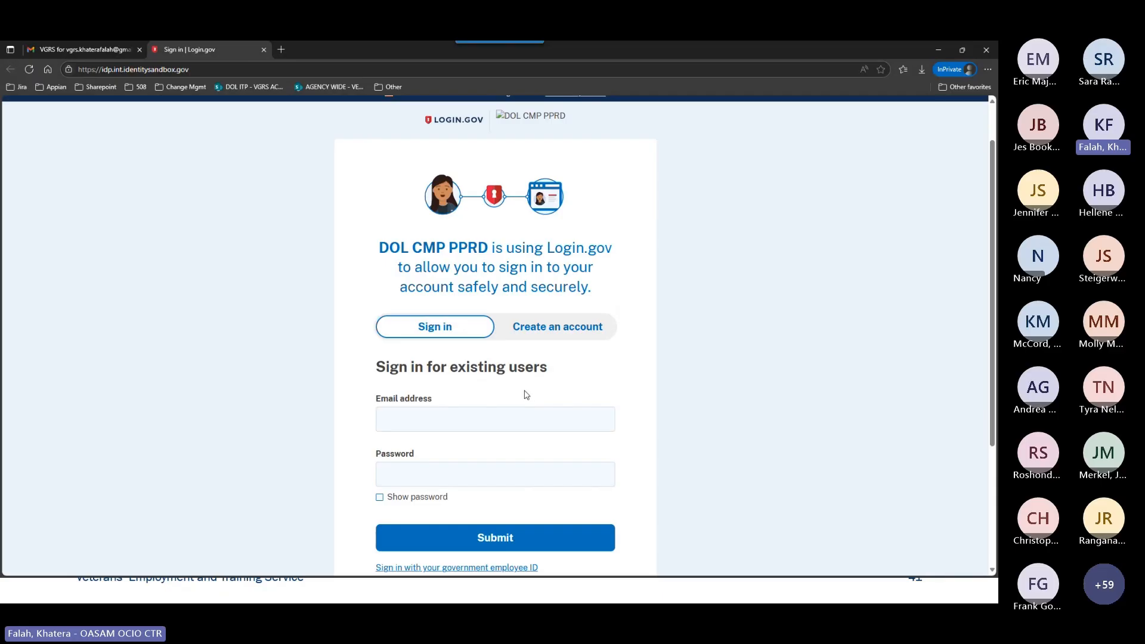
pyautogui.click(489, 425)
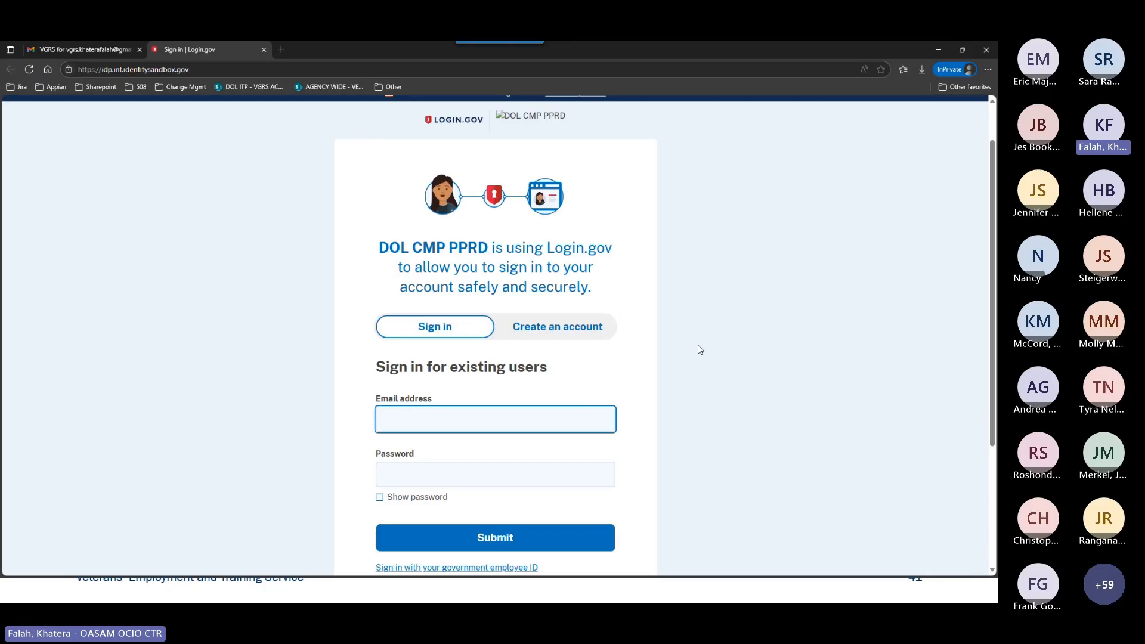
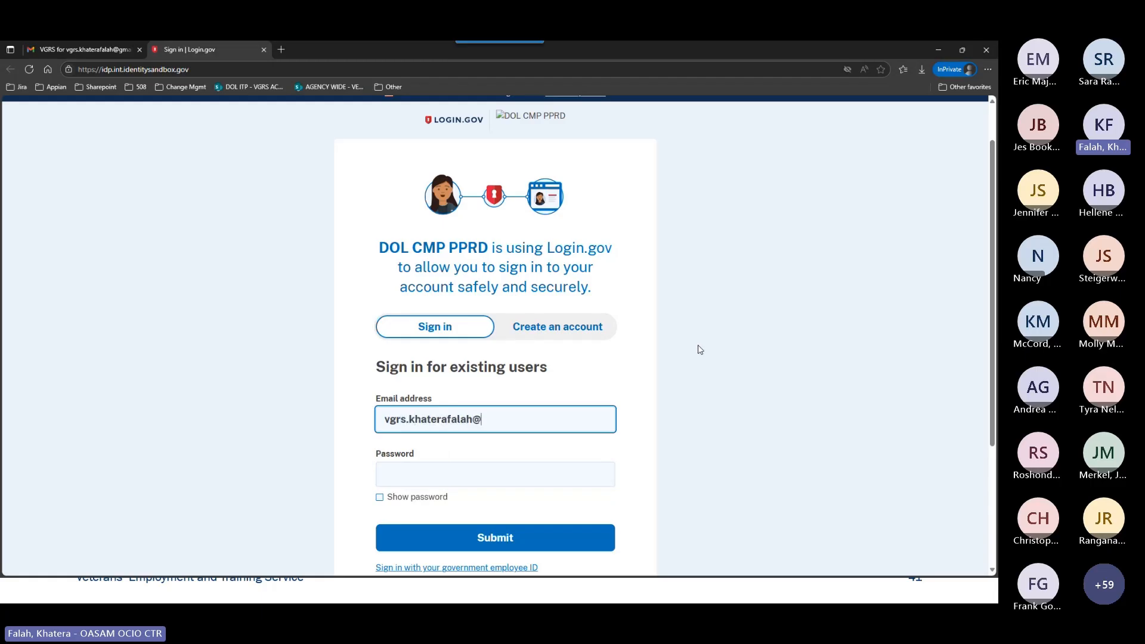
pyautogui.press('Return')
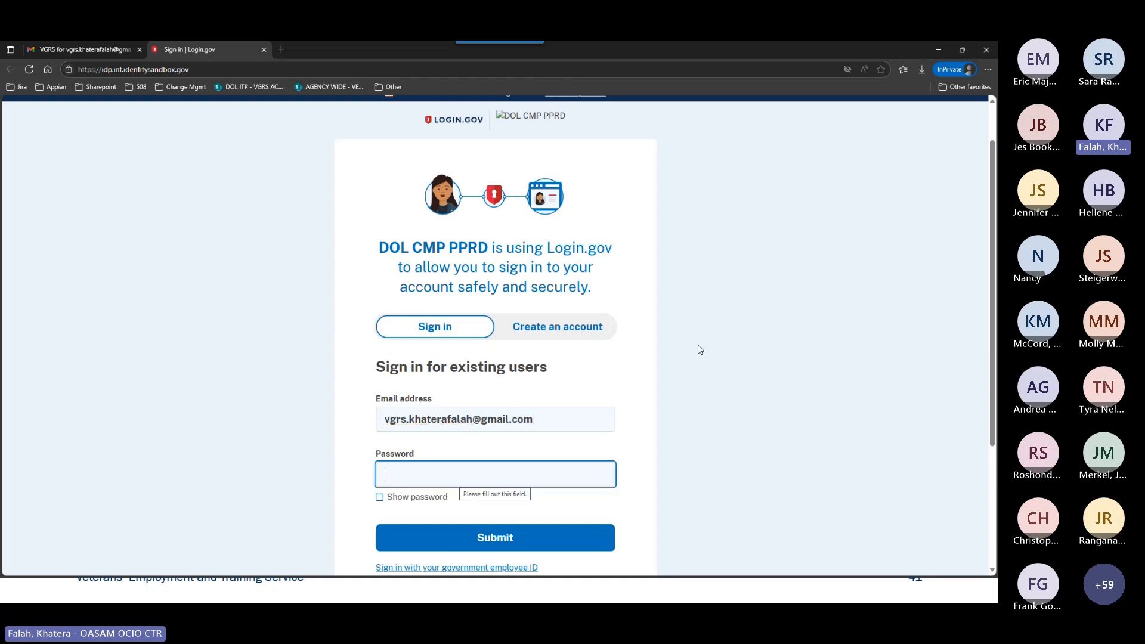
# Enter the account password and submit the Login.gov sign-in form.
pyautogui.write('••••')
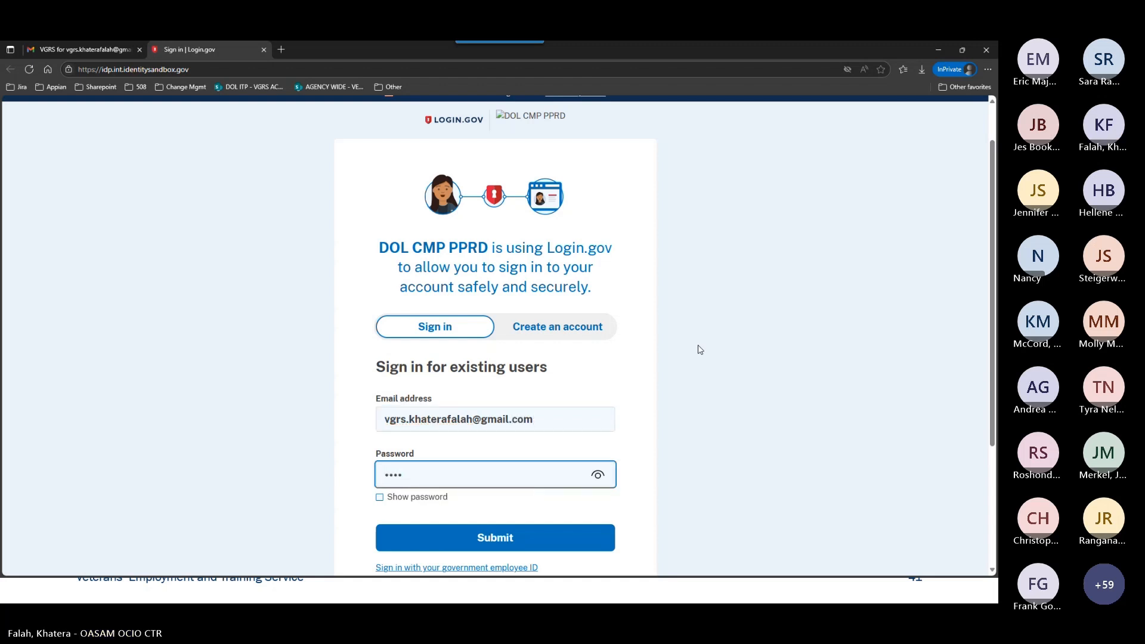
pyautogui.write('•••••••')
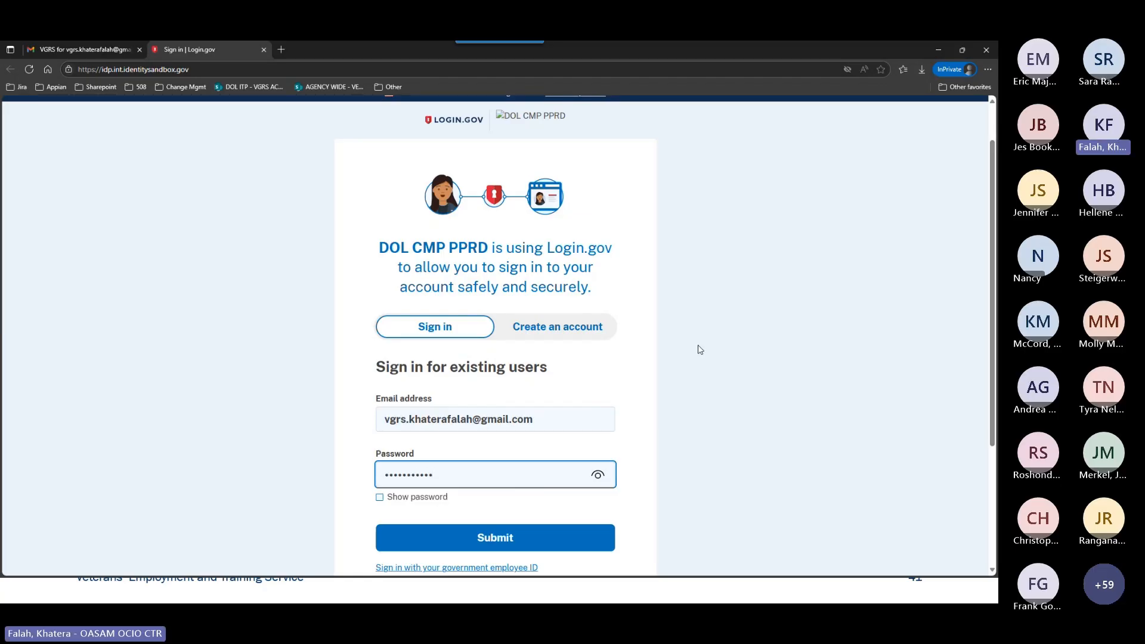
pyautogui.write('•')
pyautogui.press('Return')
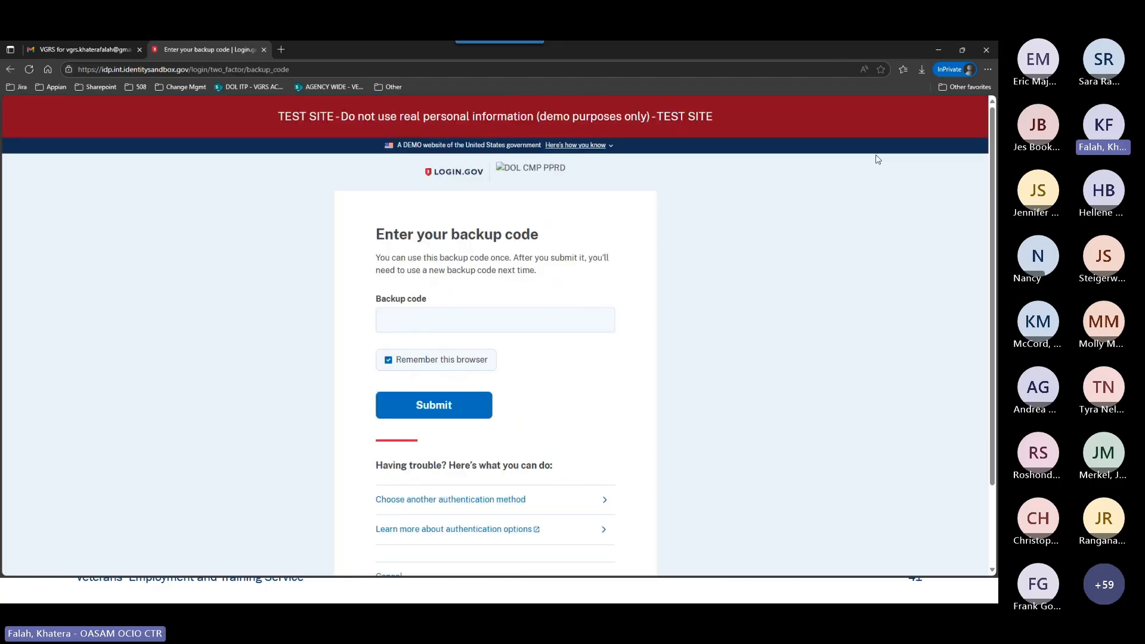
# Open the downloaded backup_codes (6).txt file and cut the third backup code, removing its empty line.
pyautogui.click(922, 69)
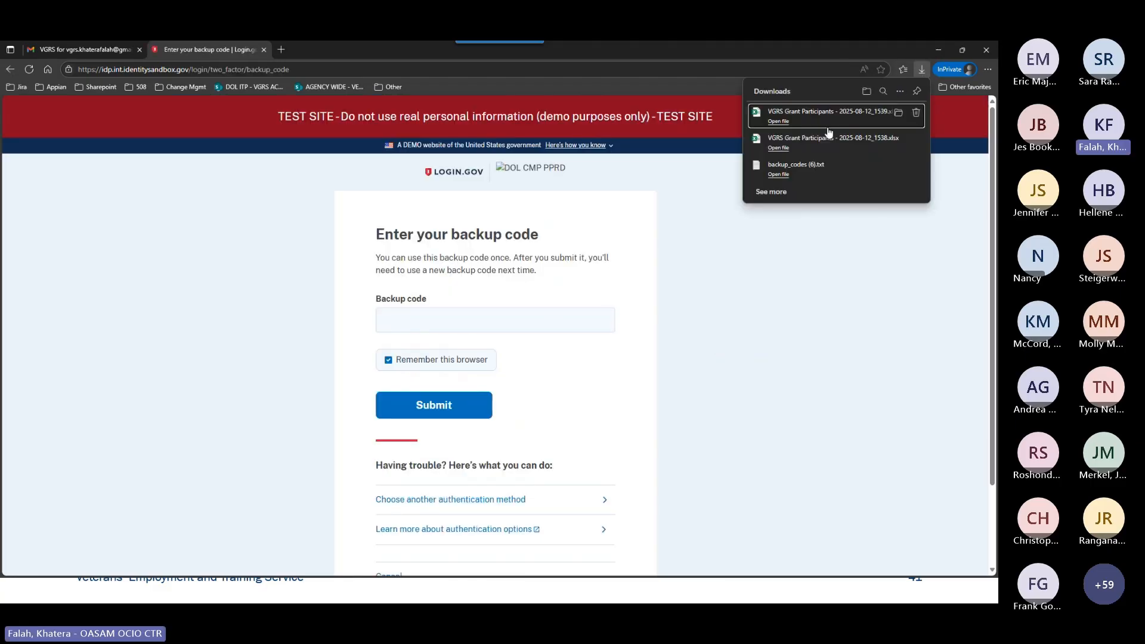
pyautogui.click(816, 168)
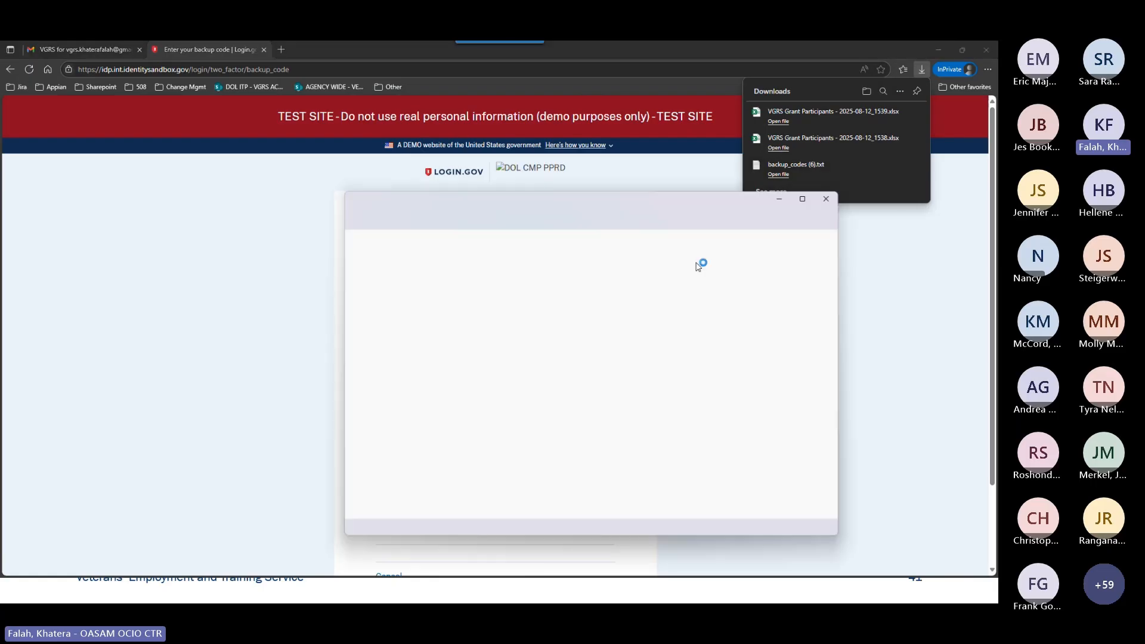
pyautogui.doubleClick(397, 261)
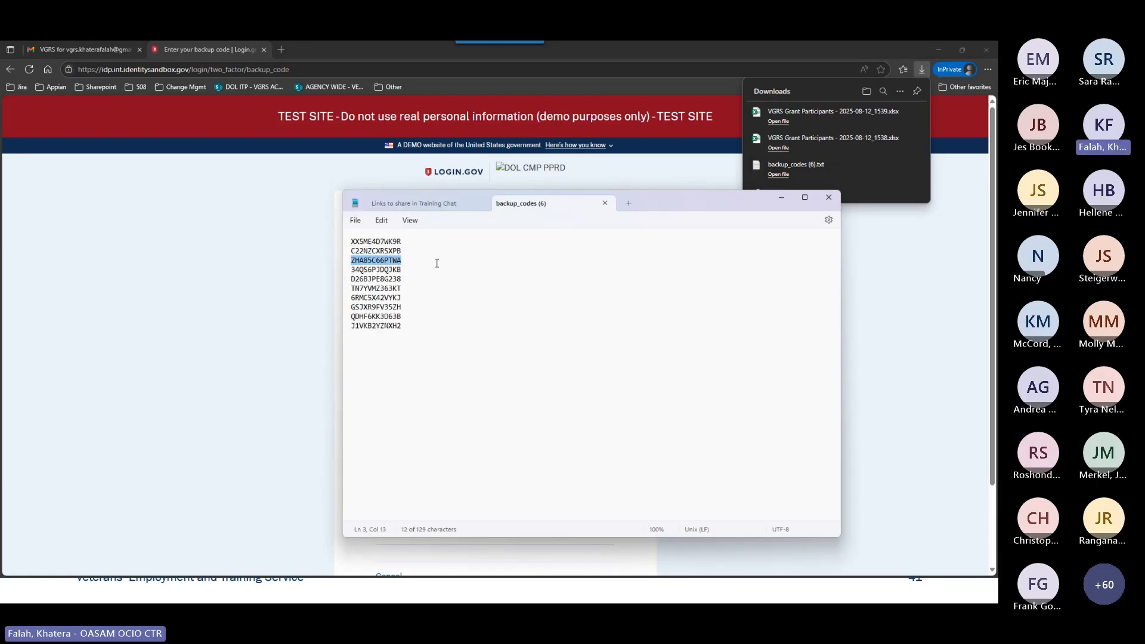
pyautogui.hotkey('ctrl', 'x')
pyautogui.press('BackSpace')
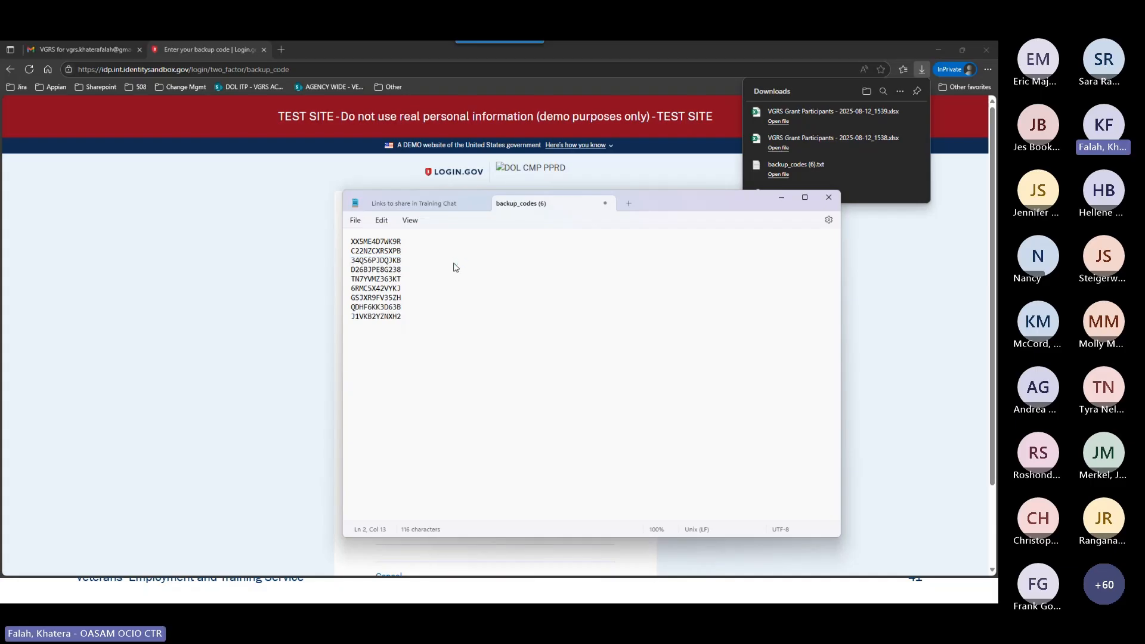
# Return to the Login.gov page, paste the backup code into the Backup code field and submit it.
pyautogui.hotkey('alt', 'Tab')
pyautogui.click(422, 320)
pyautogui.hotkey('ctrl', 'v')
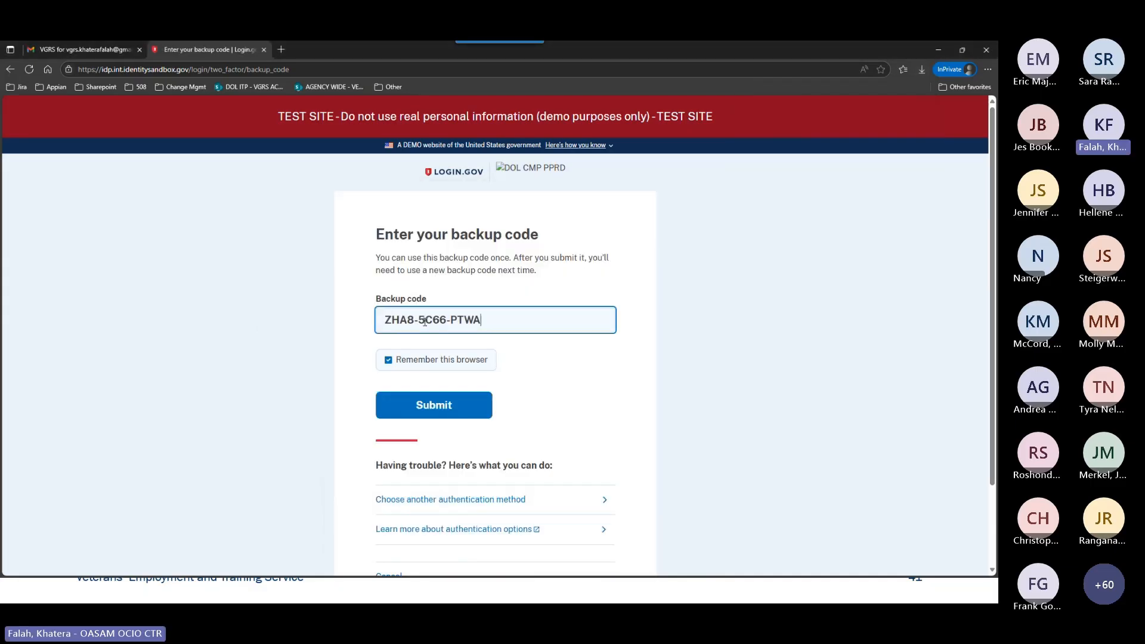
pyautogui.click(441, 410)
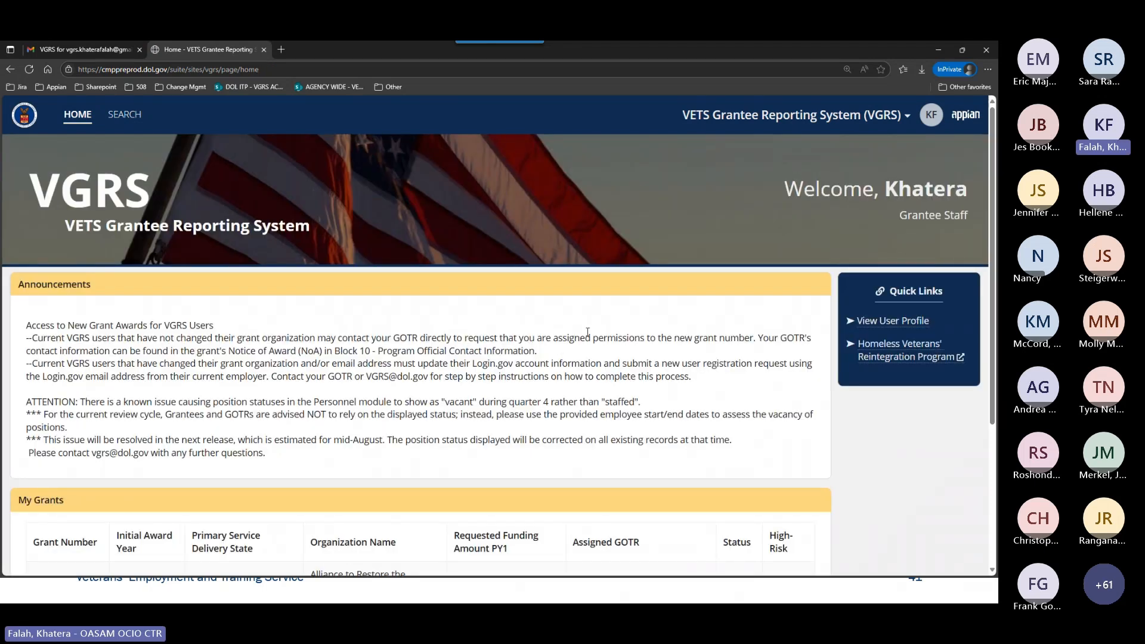
# View the user profile and open the Alliance to Restore the Republic - Department of Veterans Affairs organization record from its profile settings.
pyautogui.scroll(-3, 587, 332)
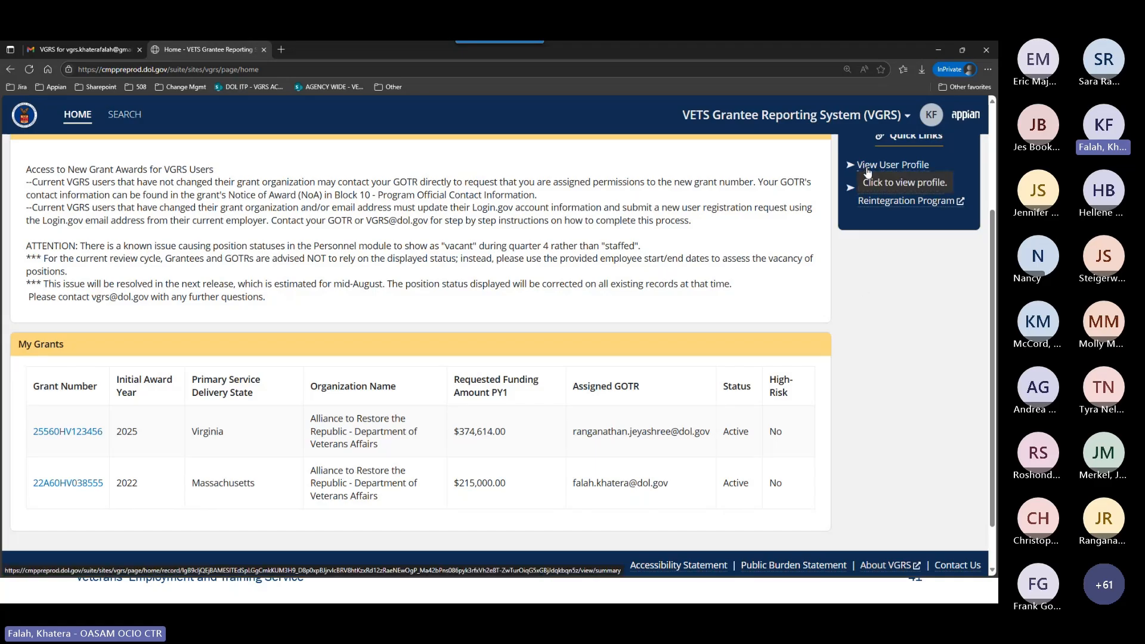
pyautogui.click(868, 170)
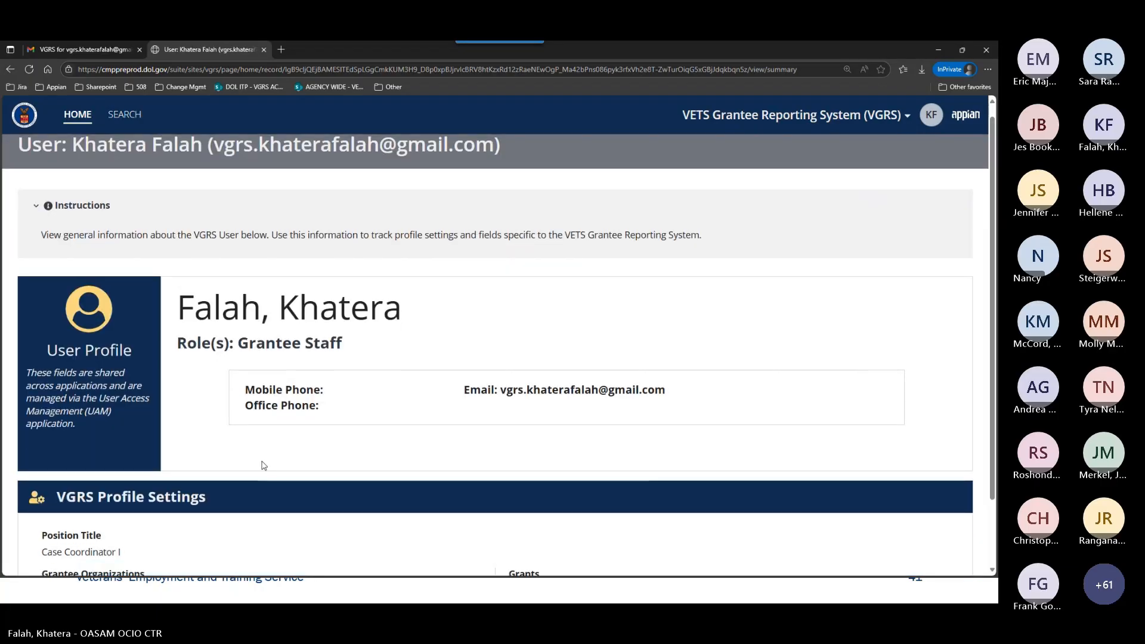
pyautogui.scroll(-1, 264, 465)
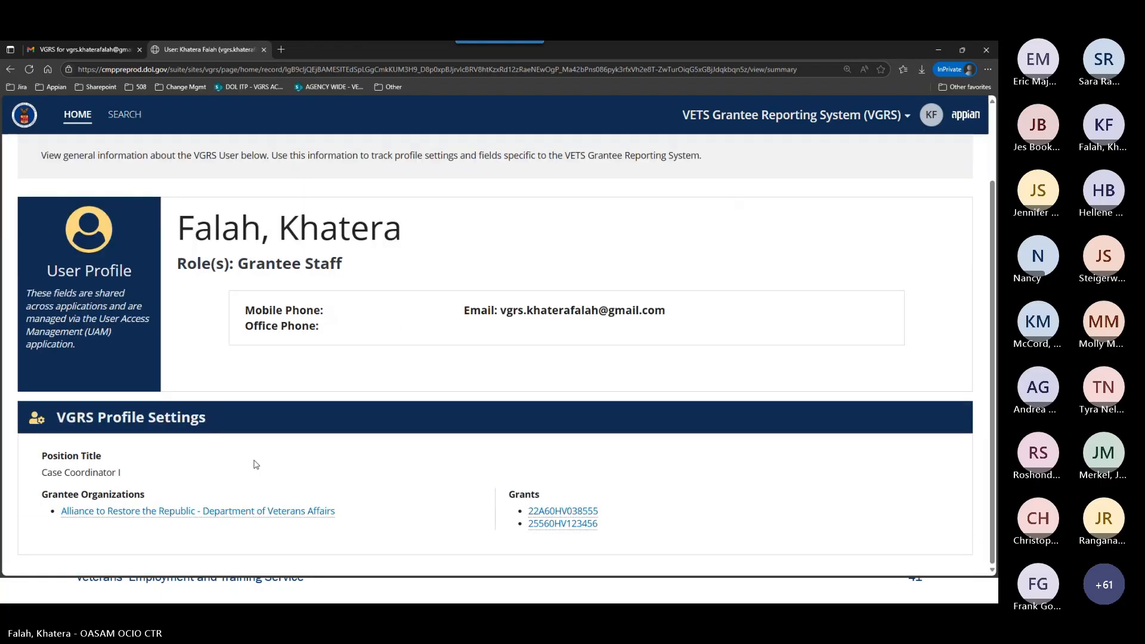
pyautogui.click(150, 512)
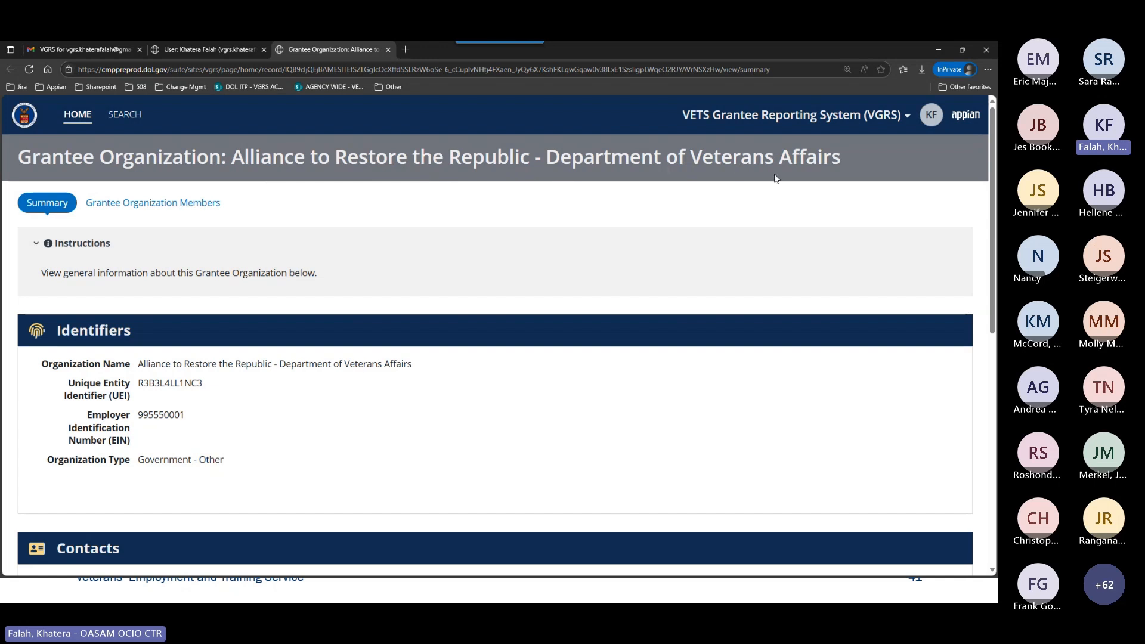
# Examine the organization's summary, covering its identifiers, contacts, legal address and additional information.
pyautogui.scroll(-3, 614, 294)
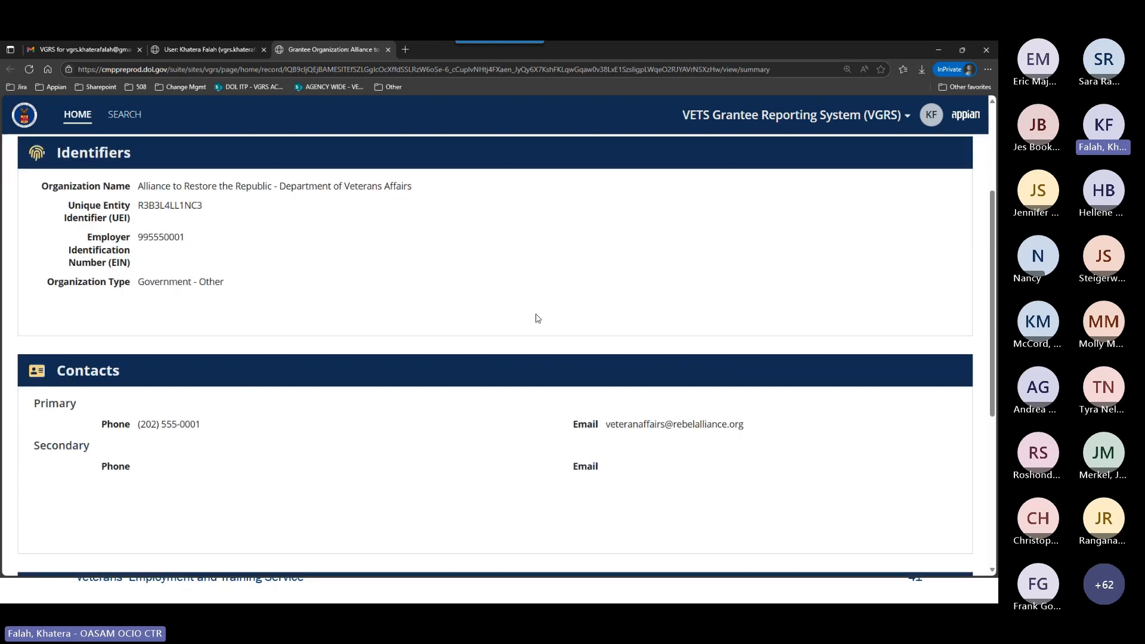
pyautogui.scroll(-1, 537, 317)
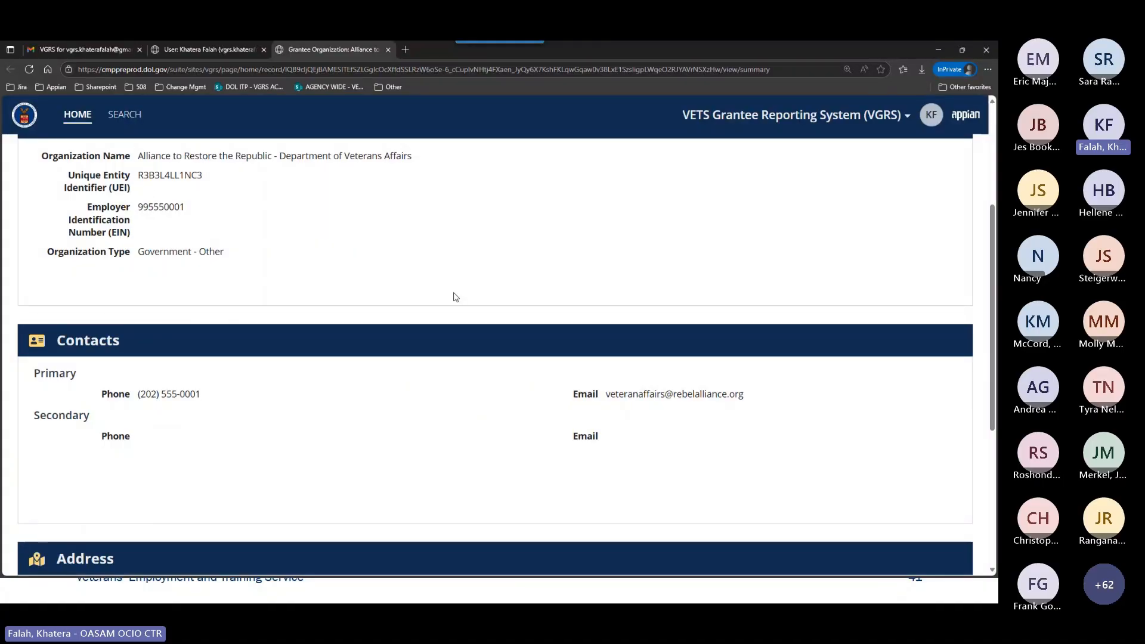
pyautogui.scroll(-3, 453, 296)
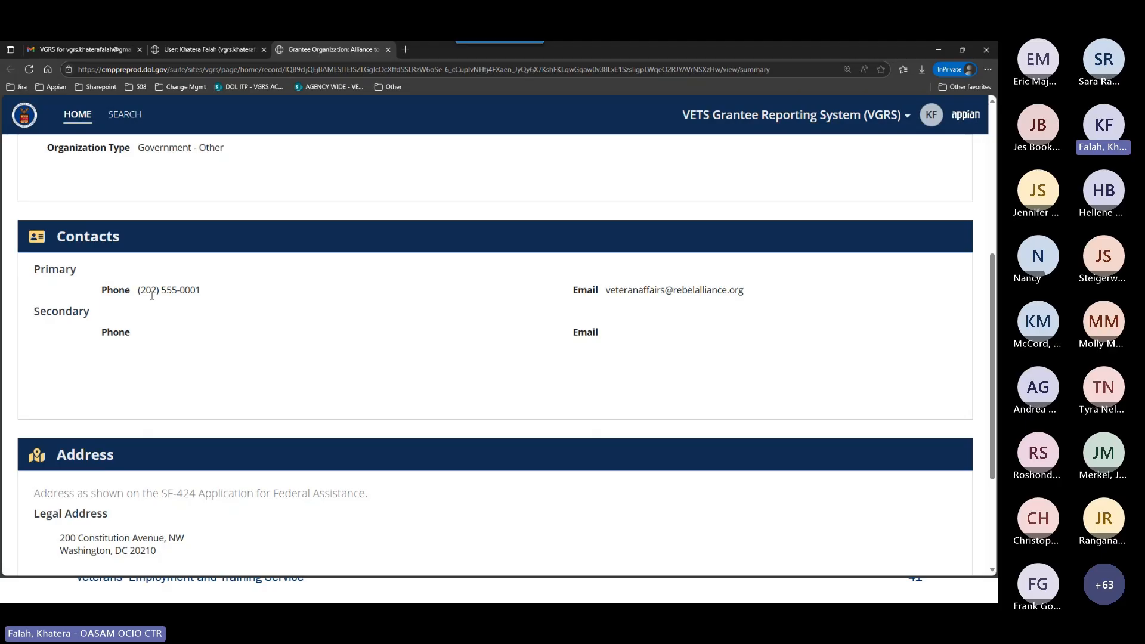
pyautogui.scroll(-3, 509, 324)
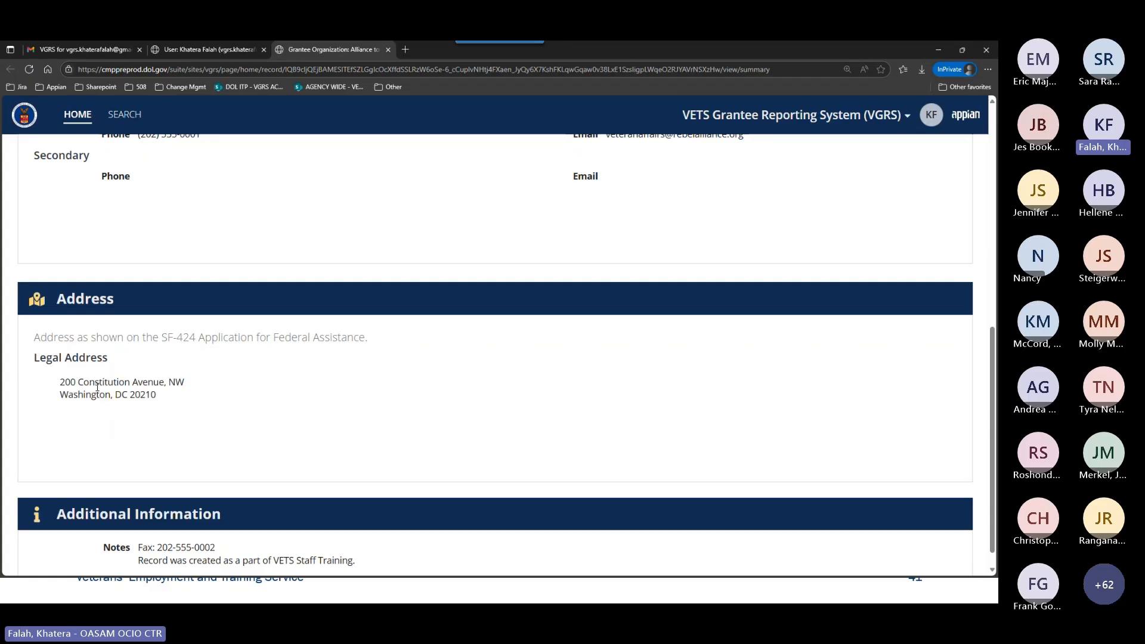
pyautogui.scroll(-1, 310, 388)
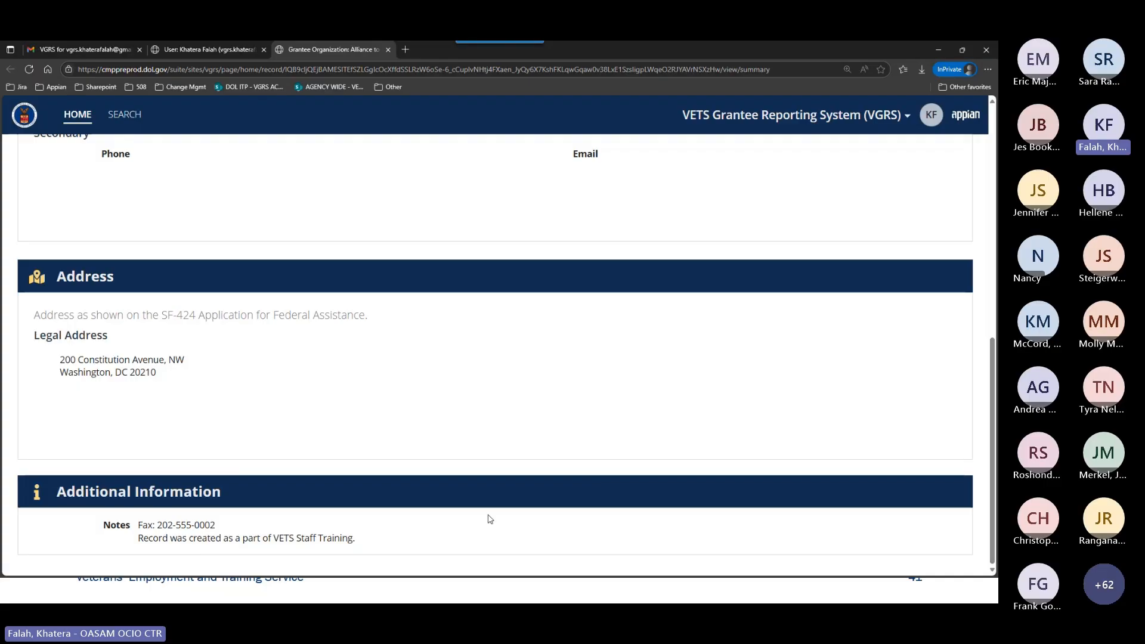
pyautogui.scroll(6, 489, 519)
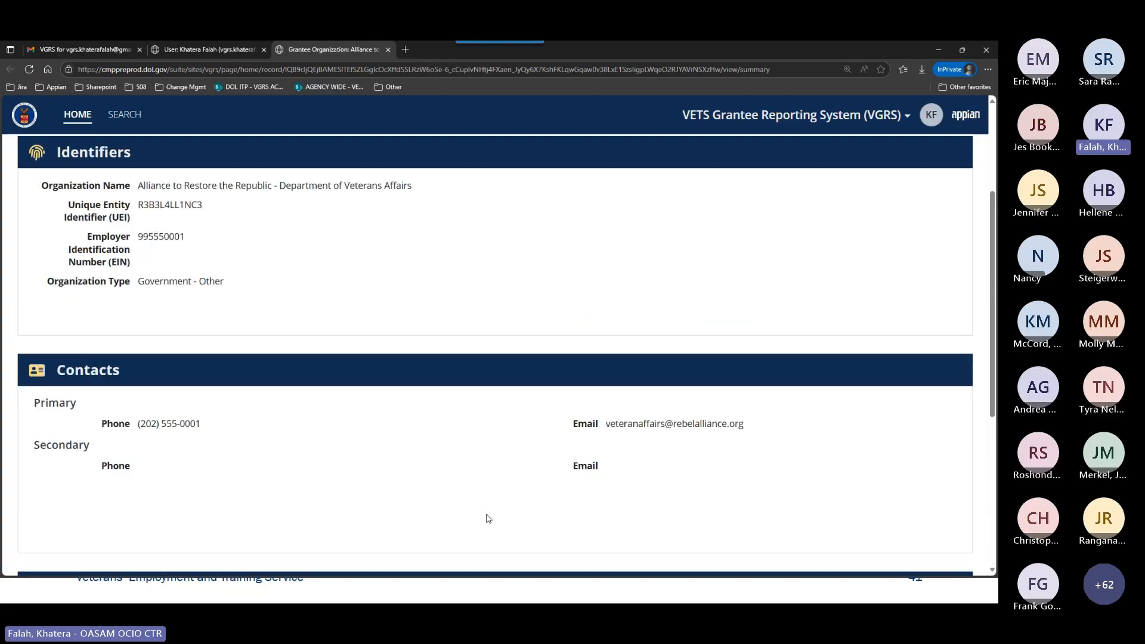
pyautogui.scroll(2, 489, 518)
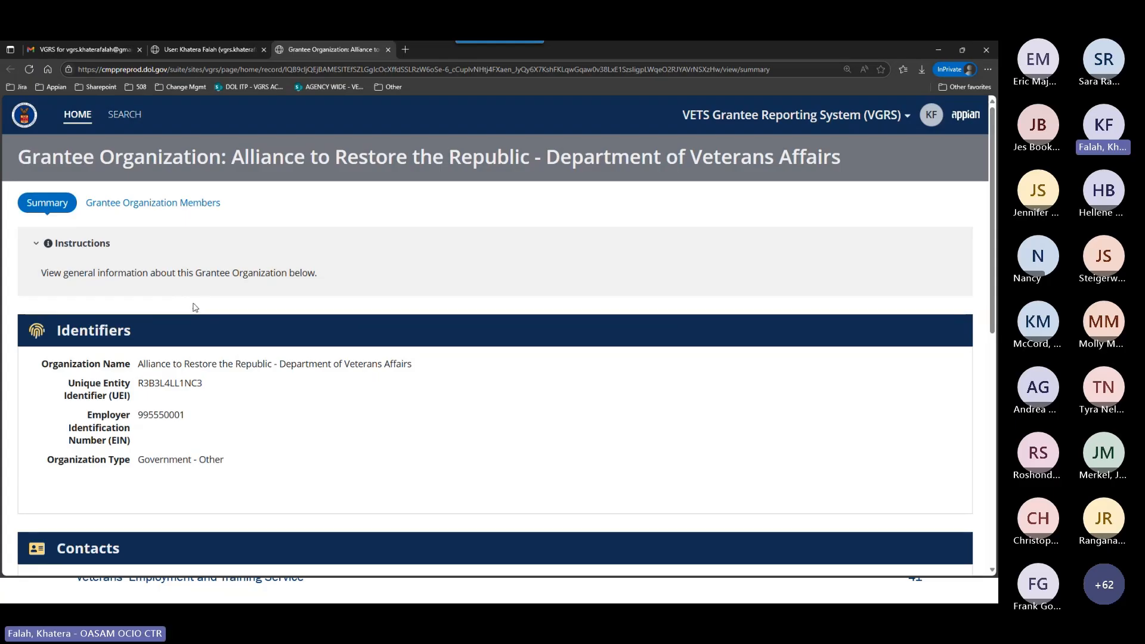
pyautogui.scroll(-3, 439, 327)
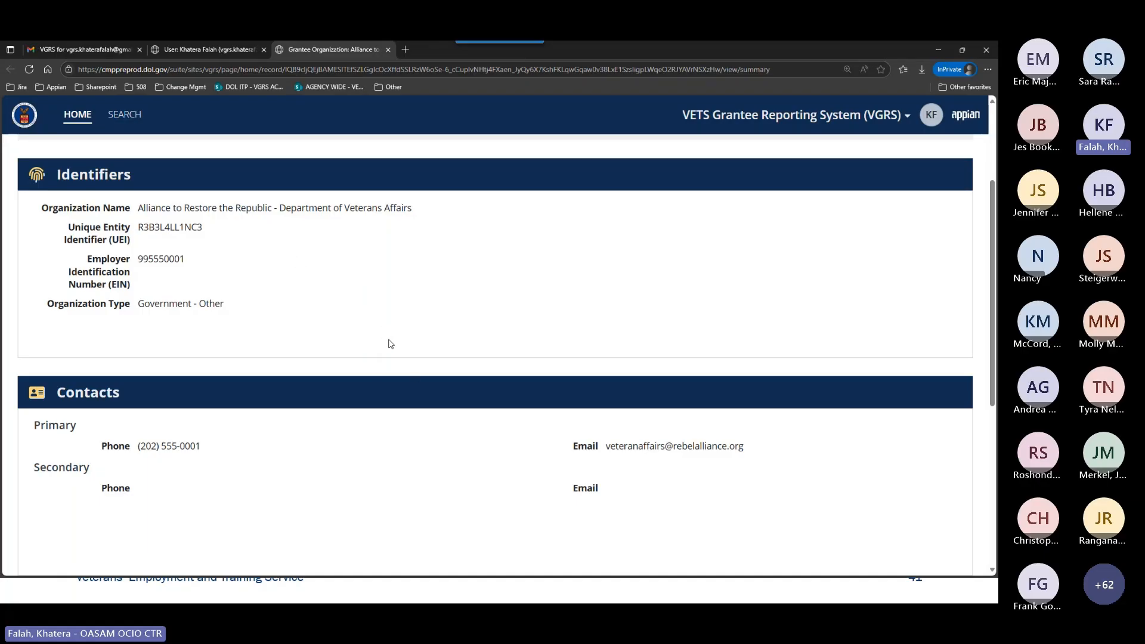
pyautogui.scroll(2, 402, 366)
pyautogui.scroll(1, 419, 392)
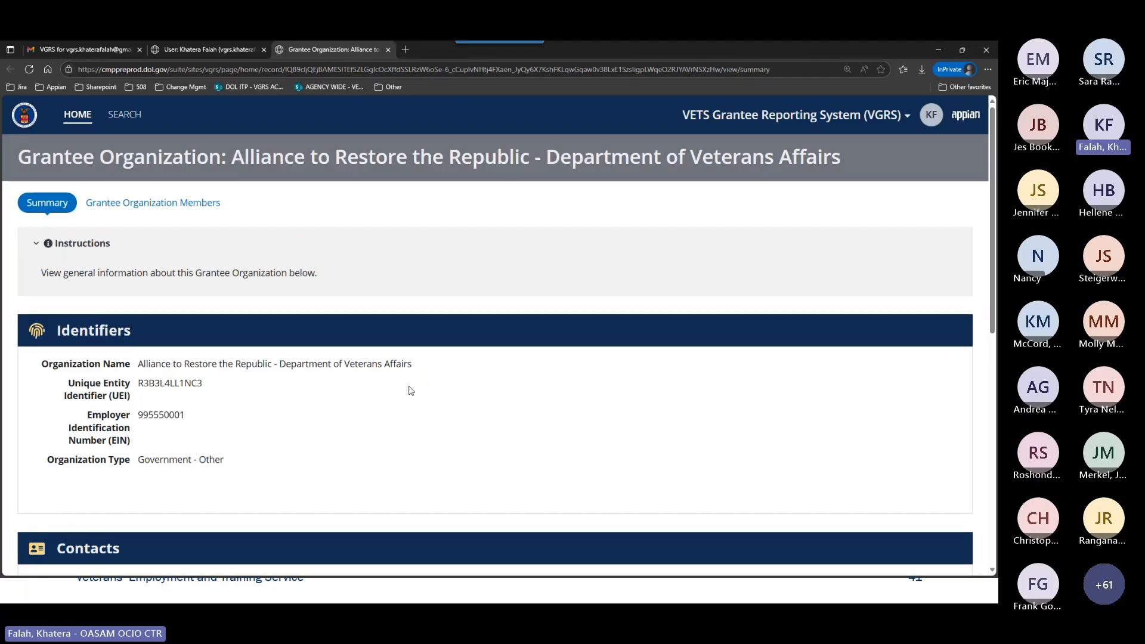
# View the Grantee Organization Members and examine the members list with usernames, position titles and dates added.
pyautogui.click(139, 209)
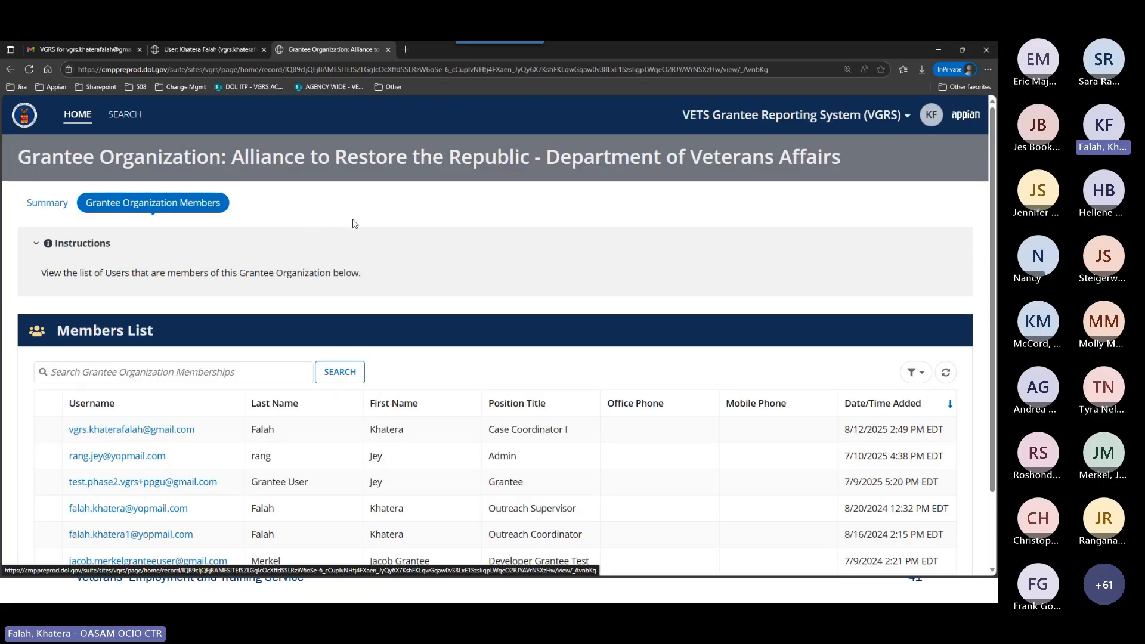
pyautogui.scroll(-3, 392, 247)
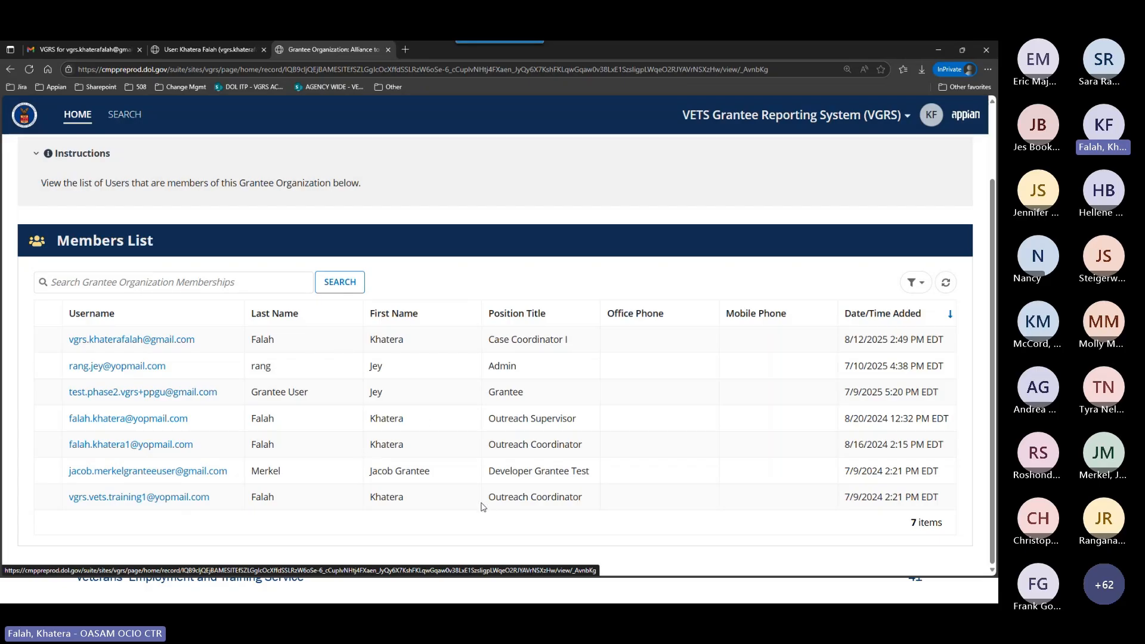
pyautogui.scroll(2, 480, 408)
pyautogui.scroll(1, 479, 409)
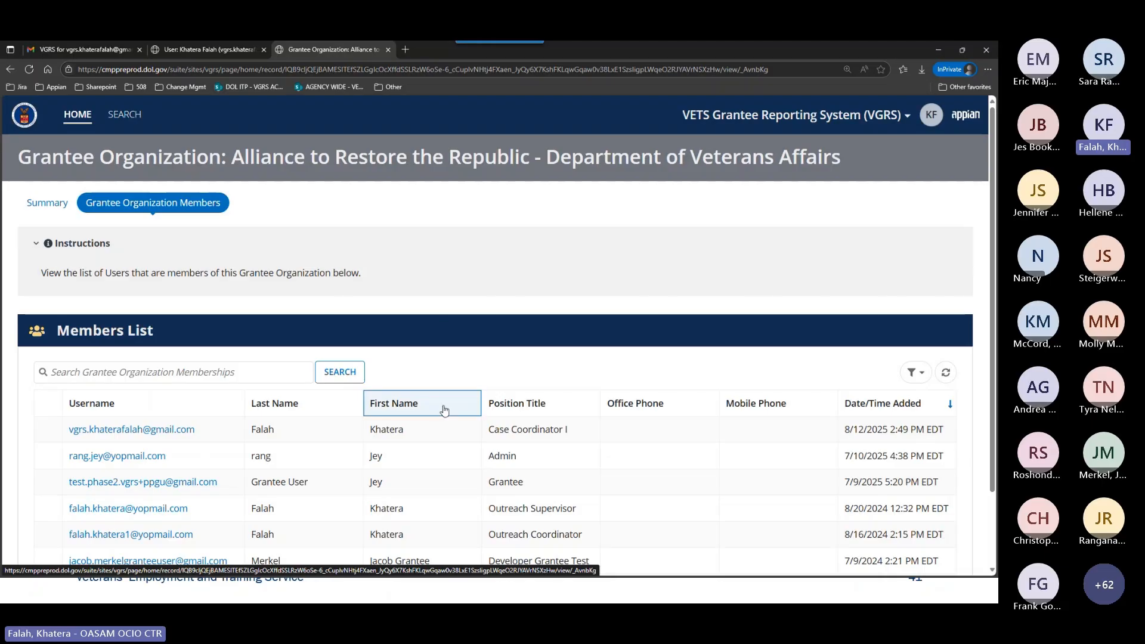
pyautogui.scroll(-1, 442, 409)
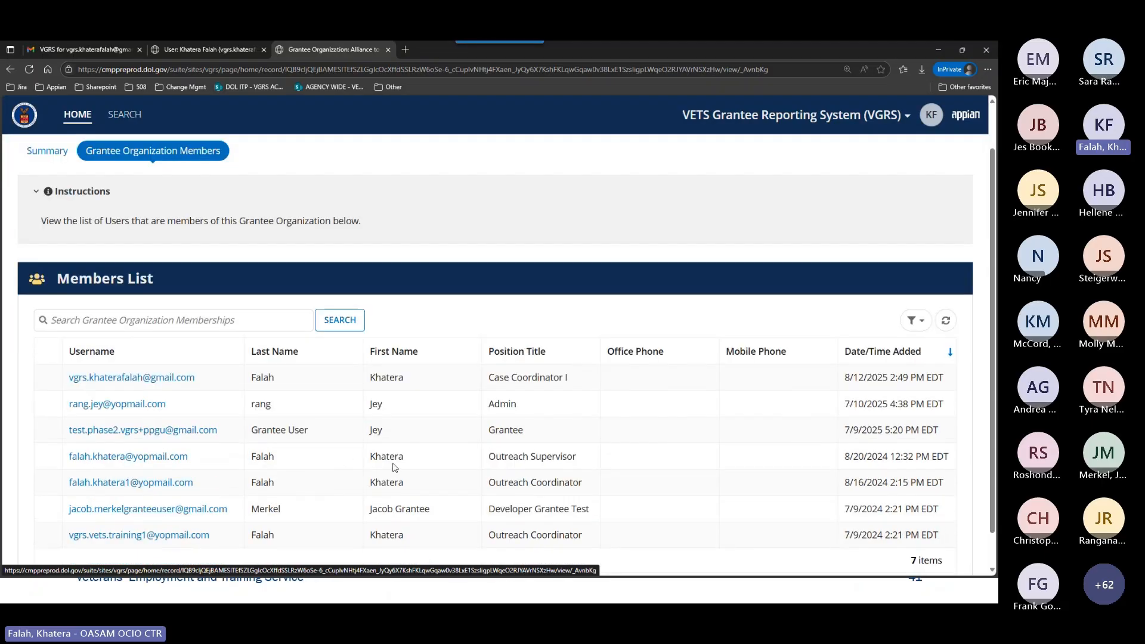
pyautogui.scroll(1, 409, 459)
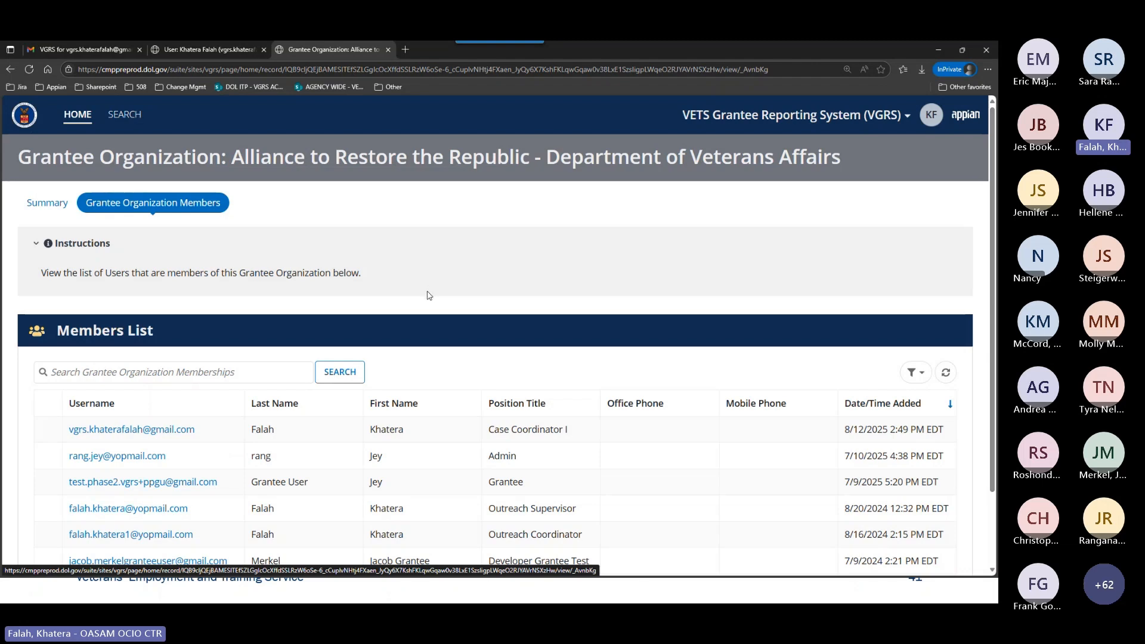
pyautogui.scroll(-1, 434, 303)
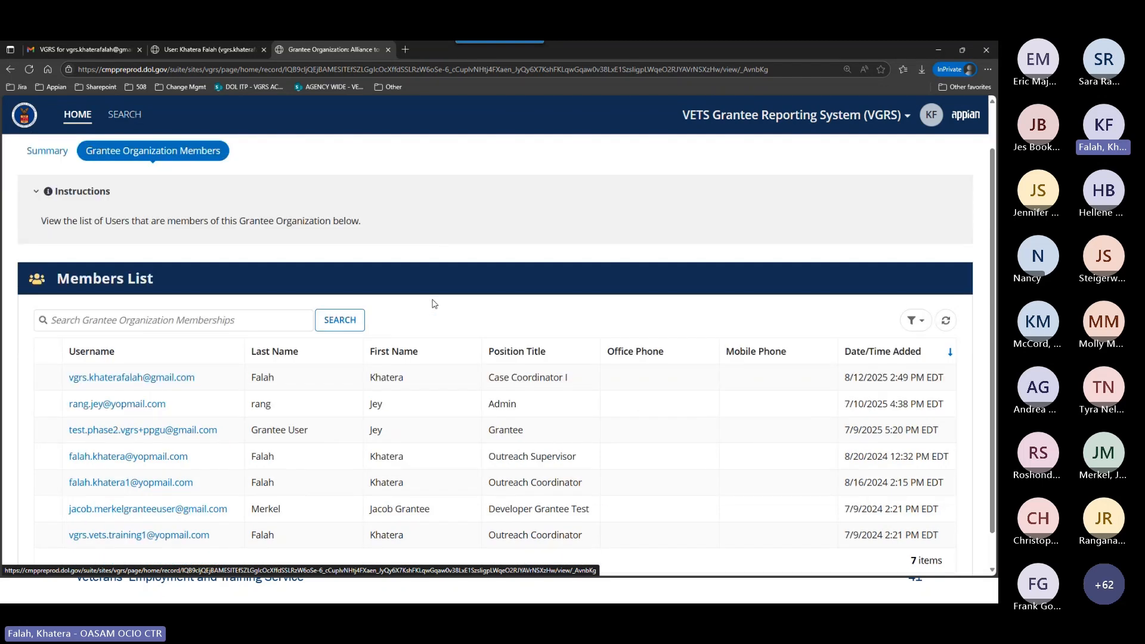
pyautogui.scroll(-1, 434, 303)
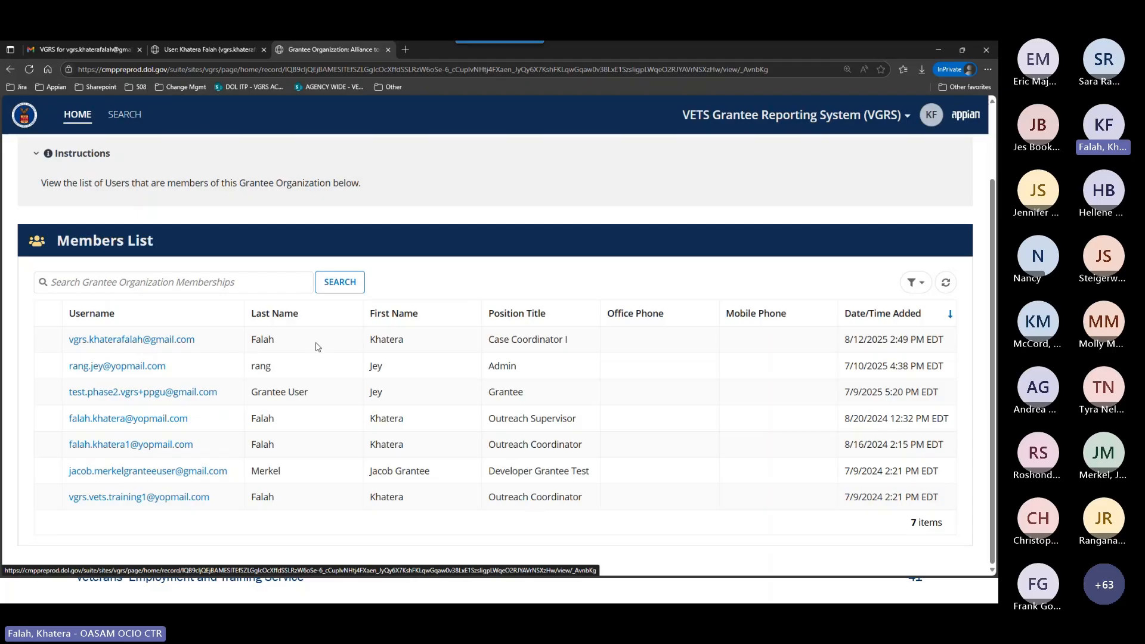
pyautogui.scroll(2, 454, 316)
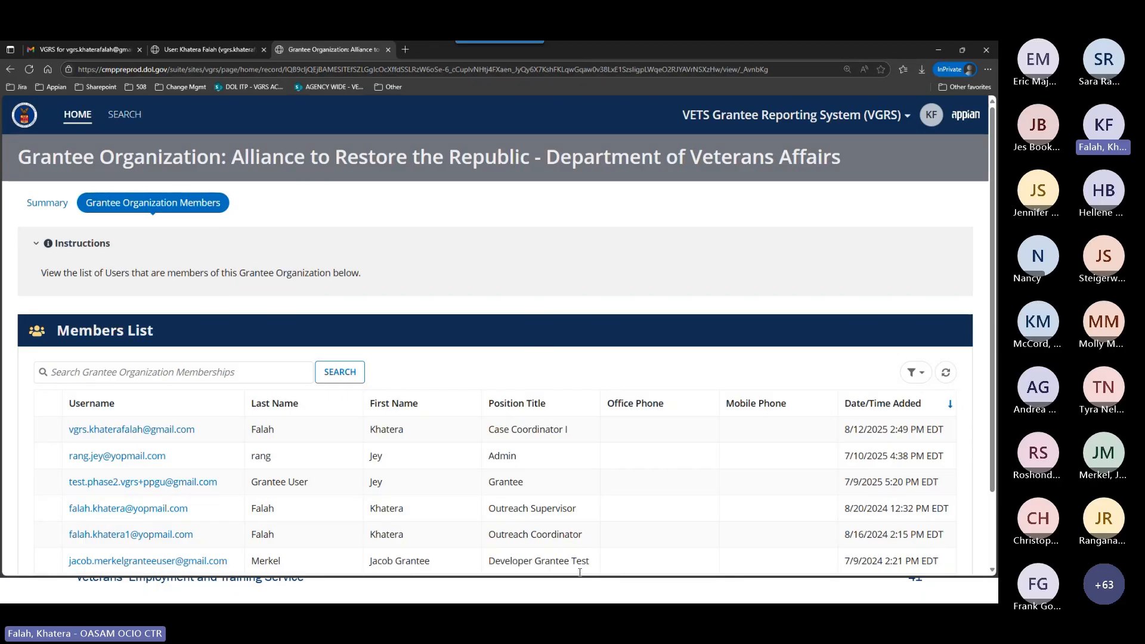
# Switch to the training slideshow and advance to the Grant Record Management slide.
pyautogui.click(569, 599)
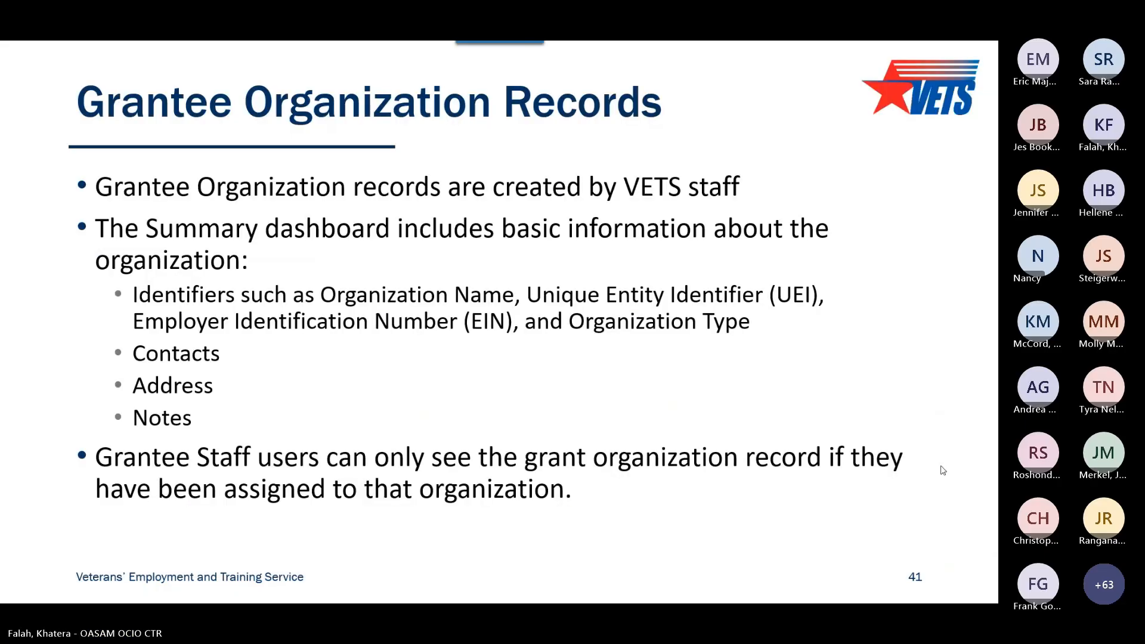
pyautogui.press('Right')
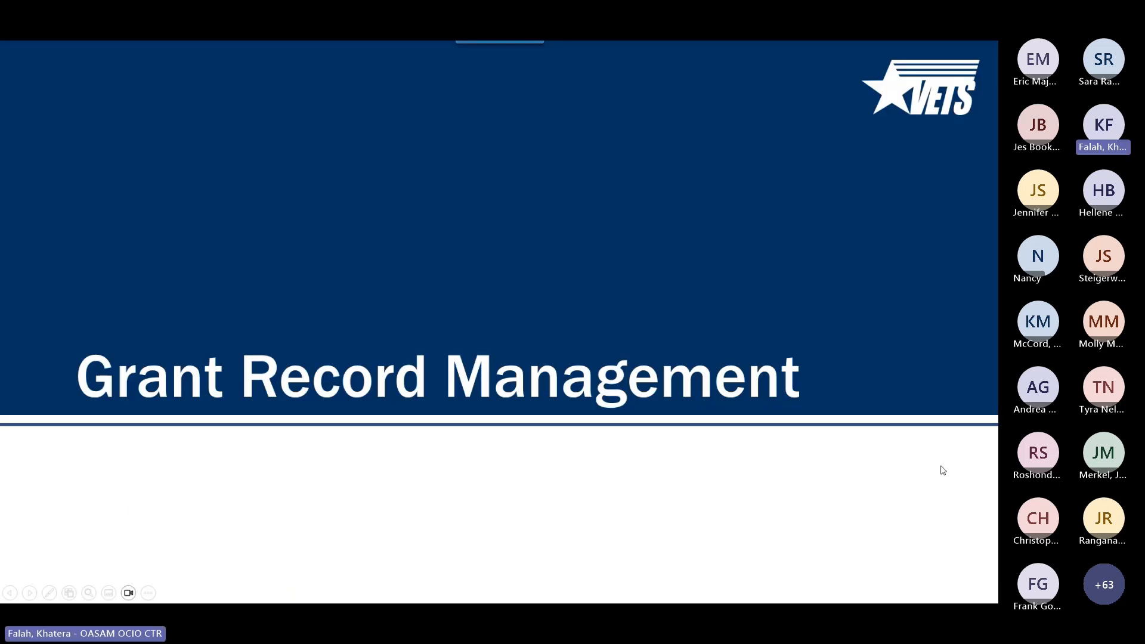
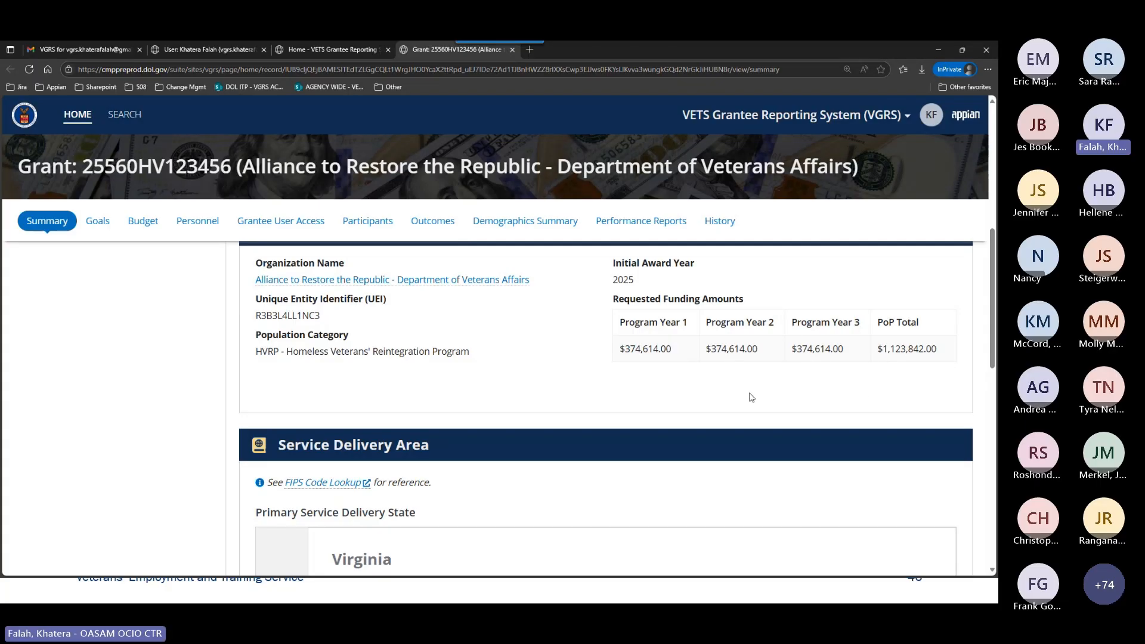
# Examine the grant's Service Delivery Area, covering the FIPS Code Lookup reference and Virginia's service delivery locations and congressional districts.
pyautogui.scroll(-3, 787, 401)
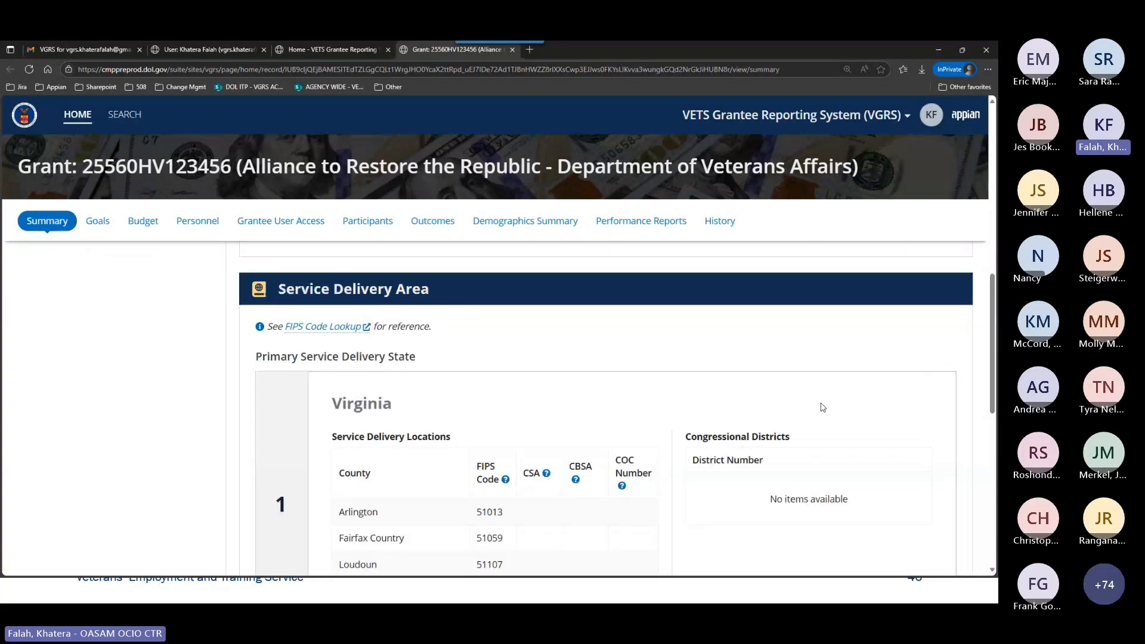
pyautogui.scroll(-2, 823, 407)
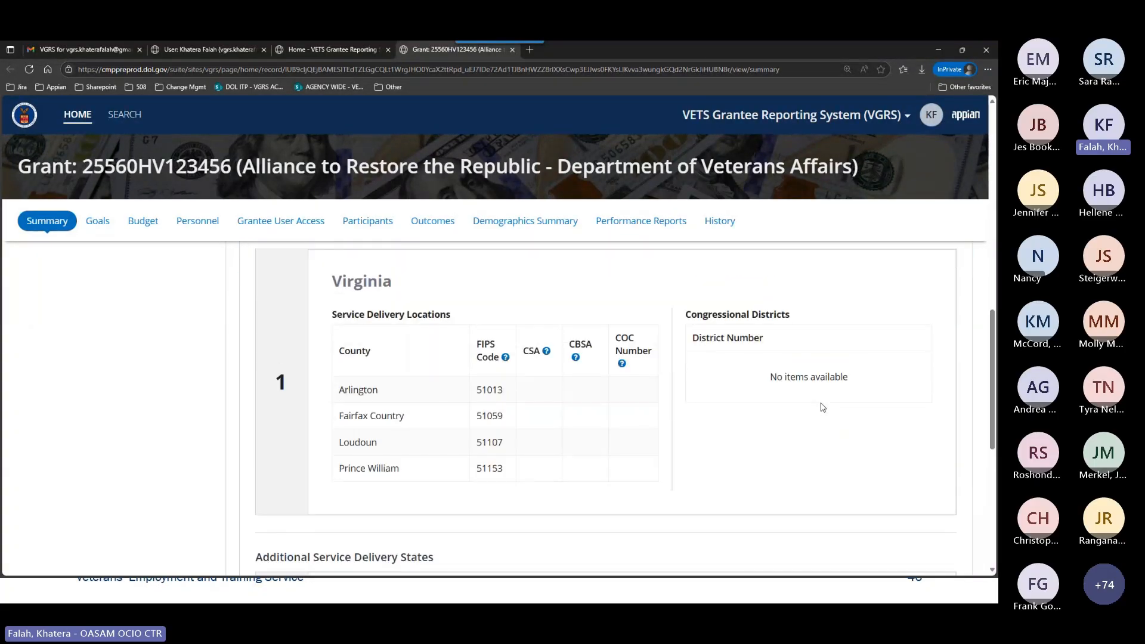
pyautogui.scroll(1, 679, 417)
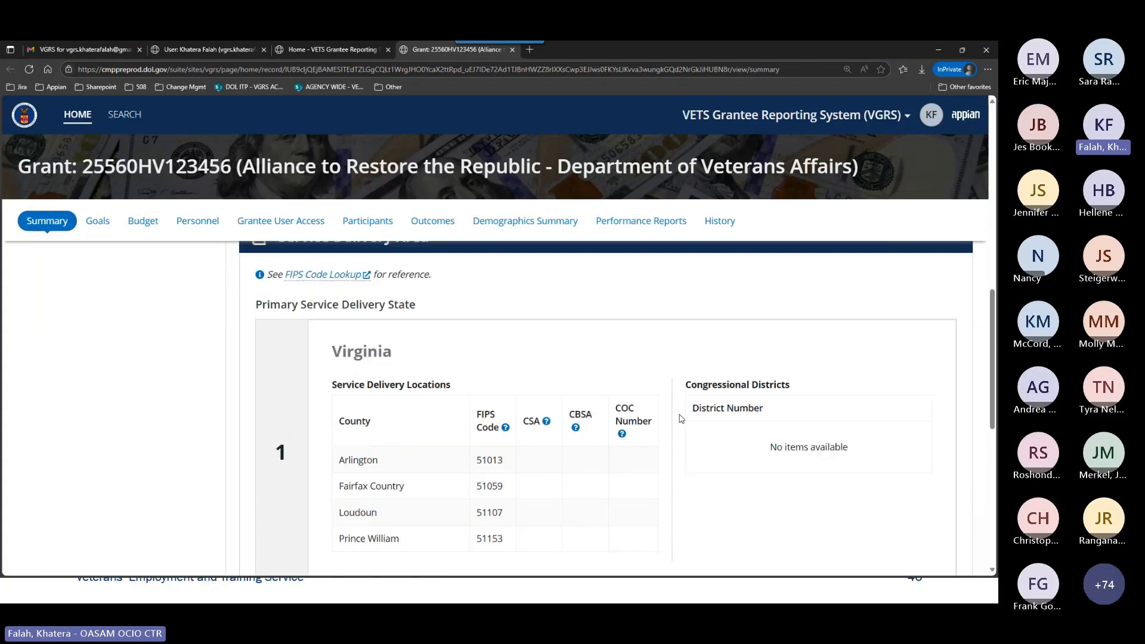
pyautogui.scroll(1, 679, 421)
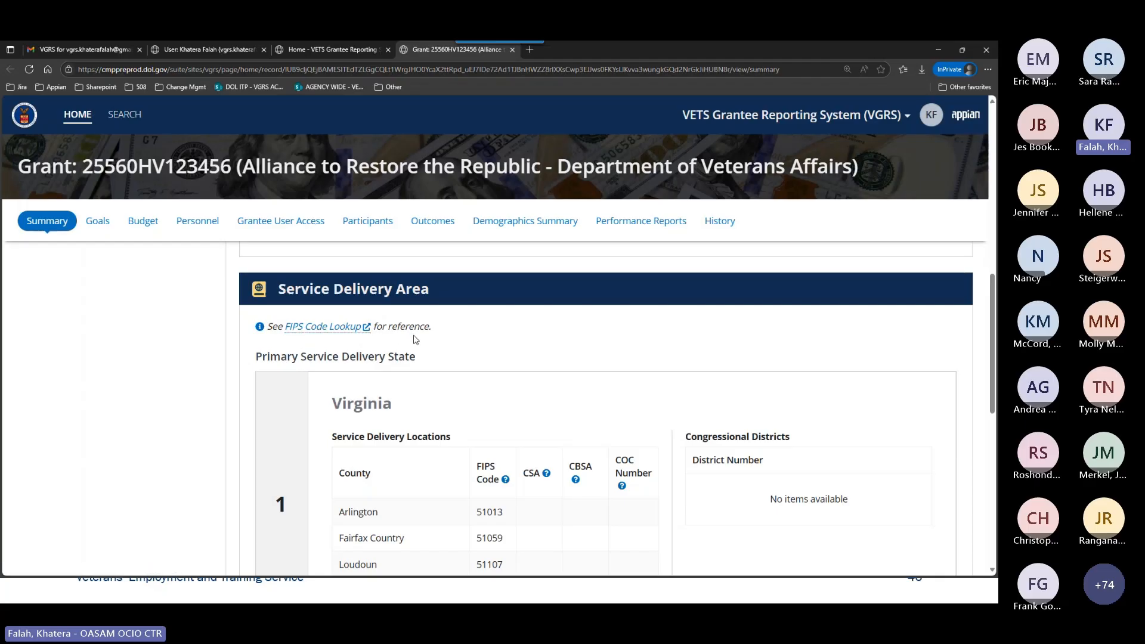
pyautogui.scroll(-1, 508, 385)
pyautogui.scroll(-1, 508, 385)
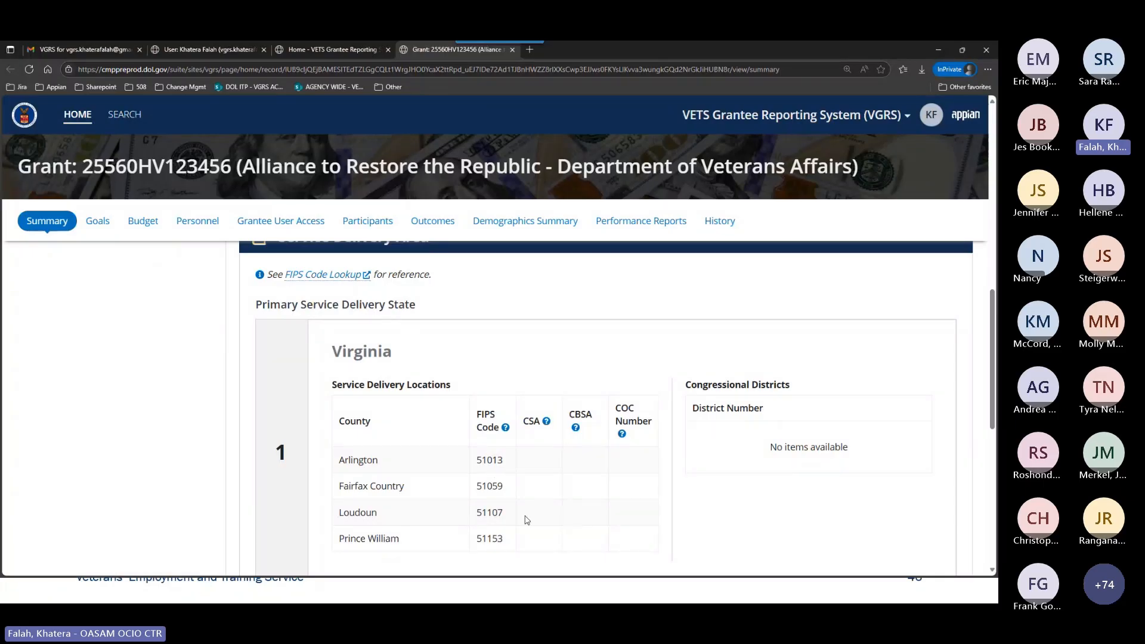
pyautogui.scroll(-1, 588, 482)
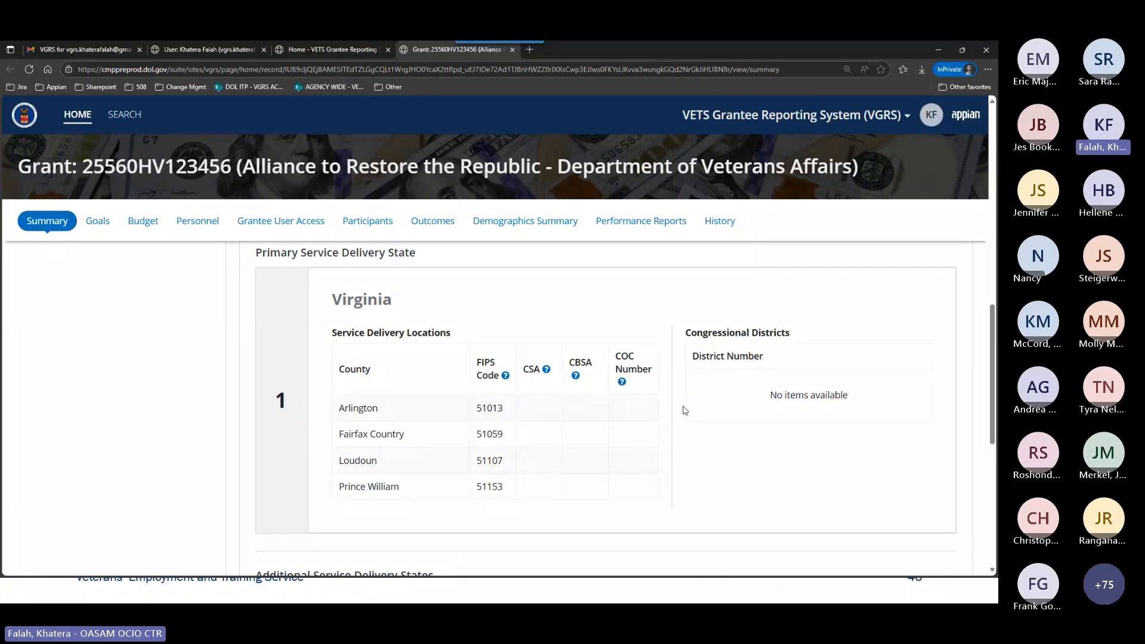
# Examine the additional service delivery state Maryland, its county locations, and the Additional Information notes in the grant summary.
pyautogui.scroll(-3, 680, 421)
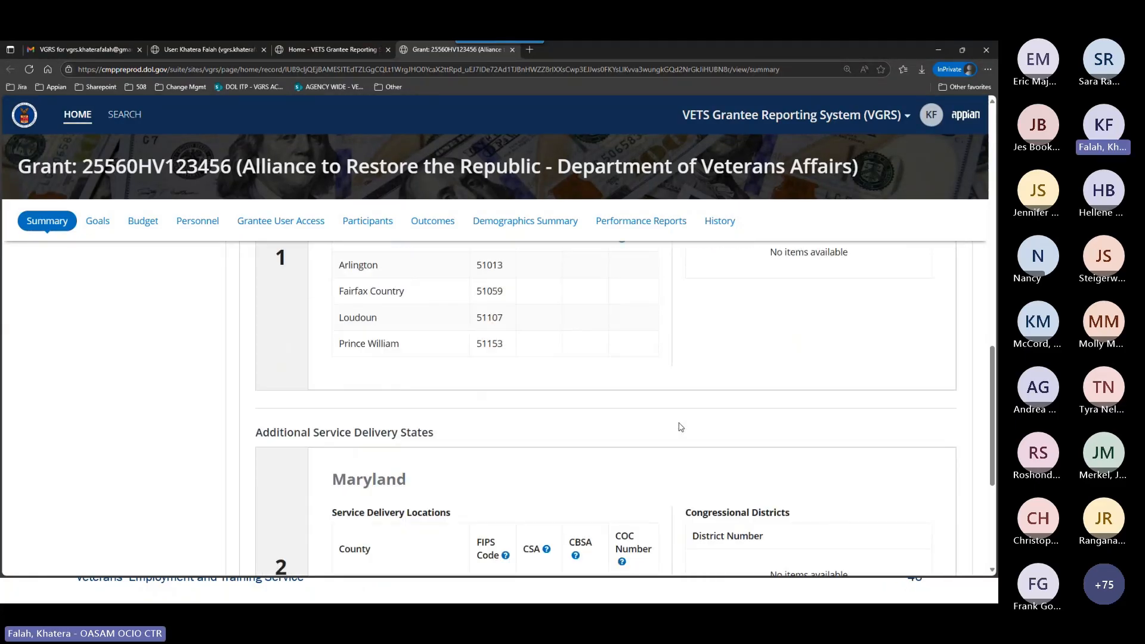
pyautogui.scroll(-2, 681, 426)
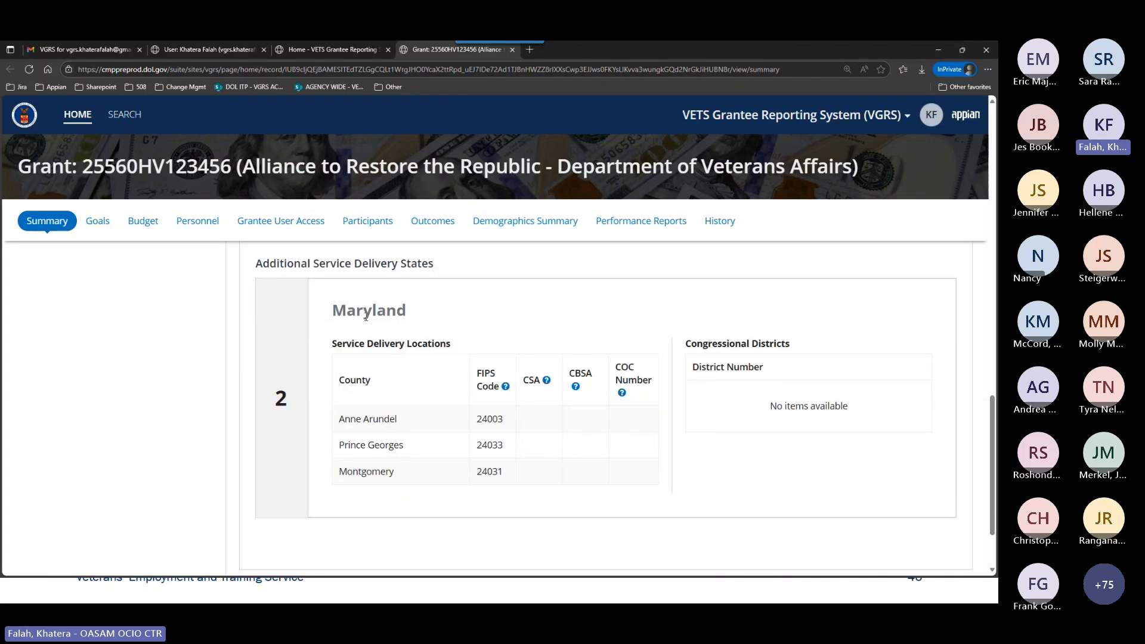
pyautogui.scroll(1, 575, 327)
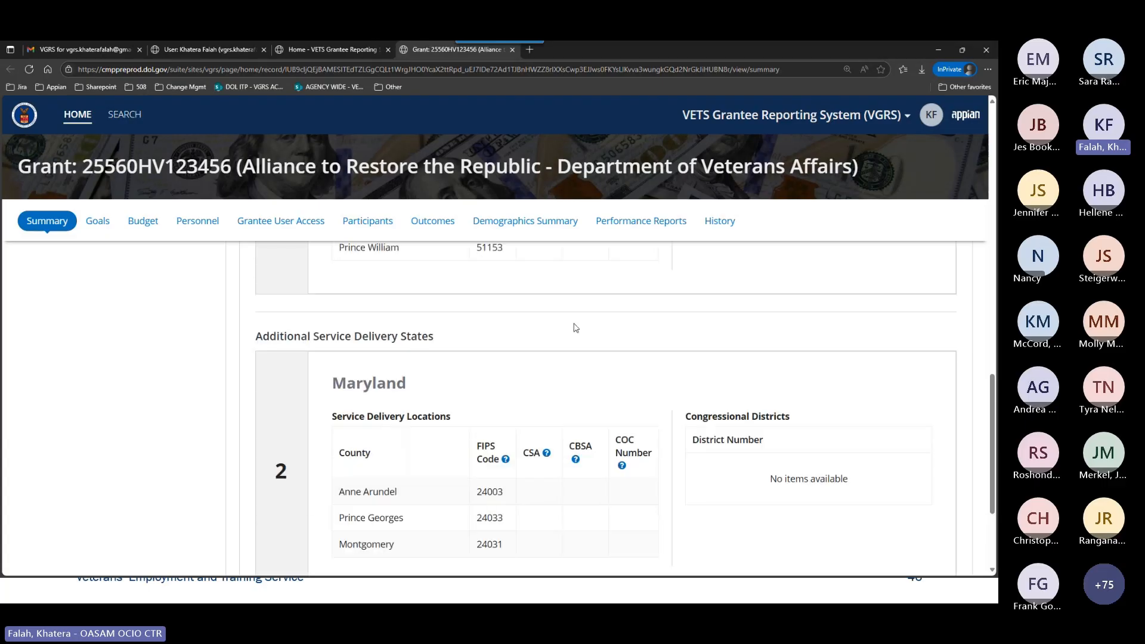
pyautogui.scroll(-1, 575, 327)
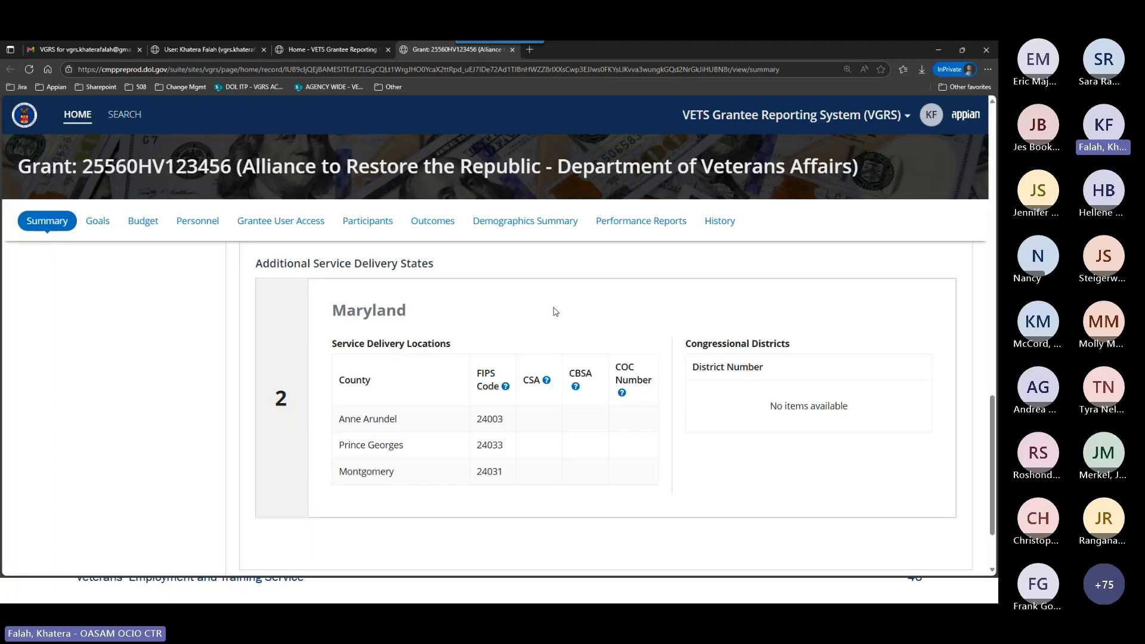
pyautogui.scroll(-2, 648, 359)
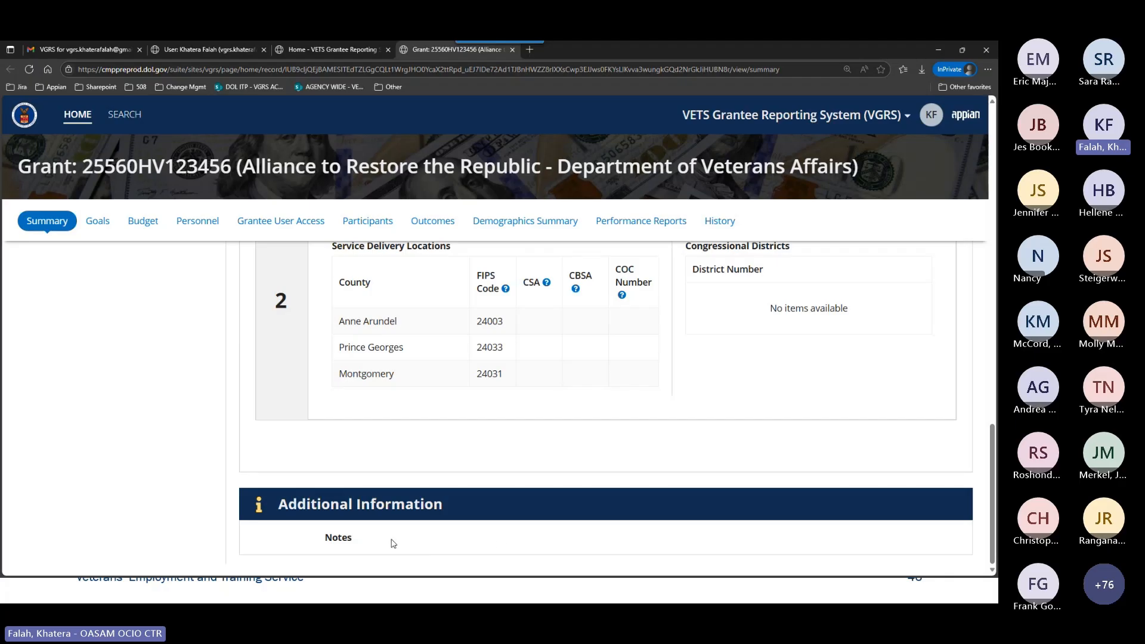
pyautogui.scroll(1, 667, 493)
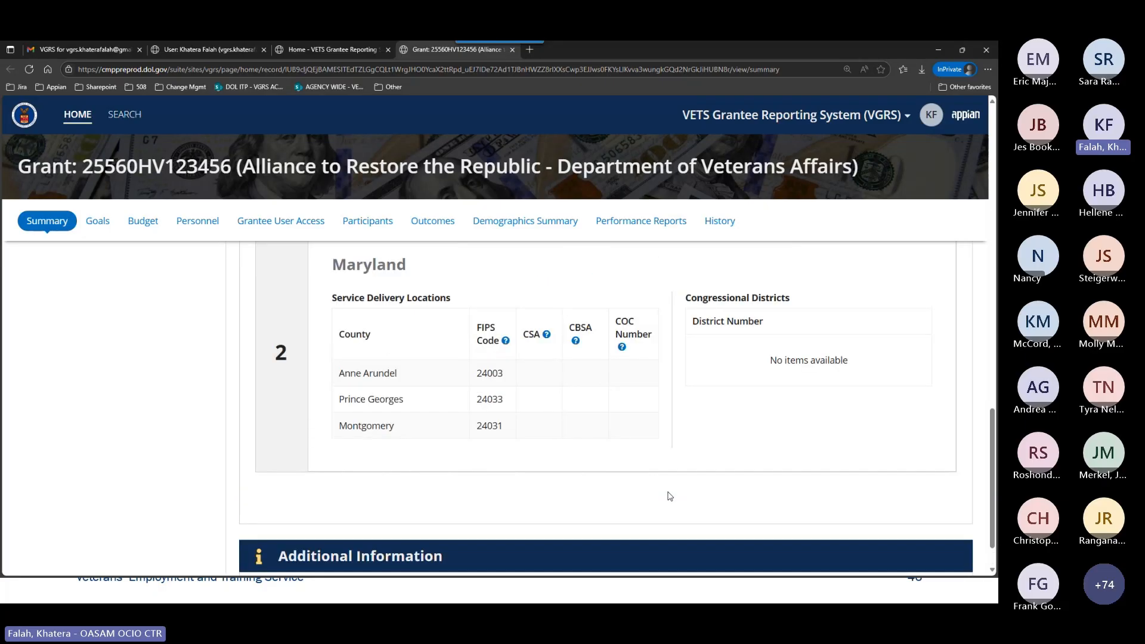
pyautogui.scroll(-1, 662, 498)
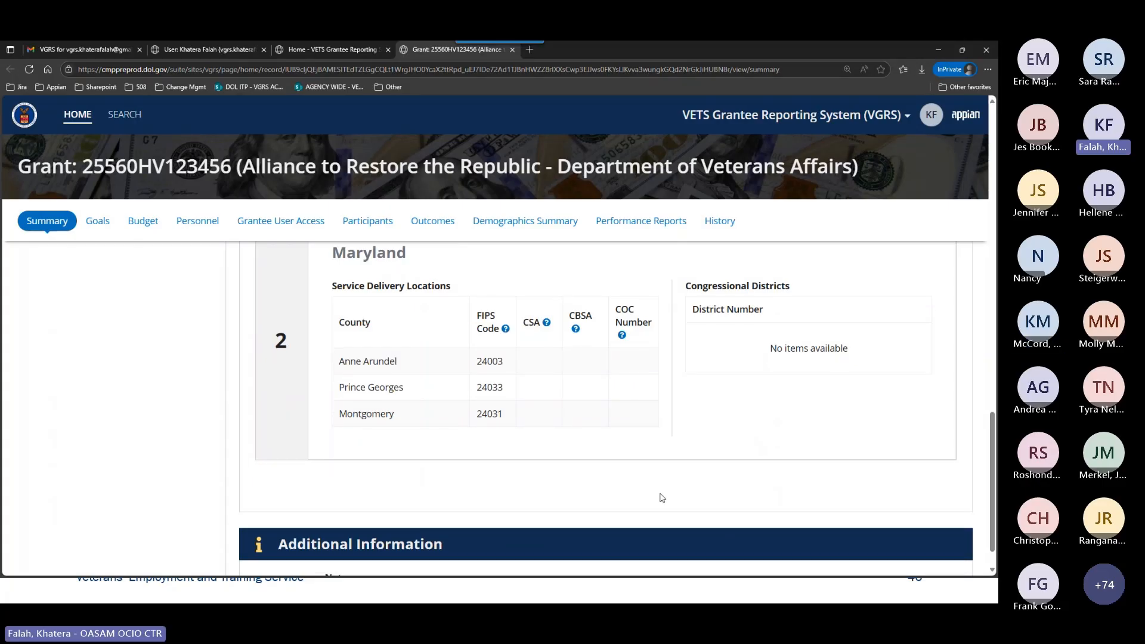
pyautogui.scroll(-1, 660, 497)
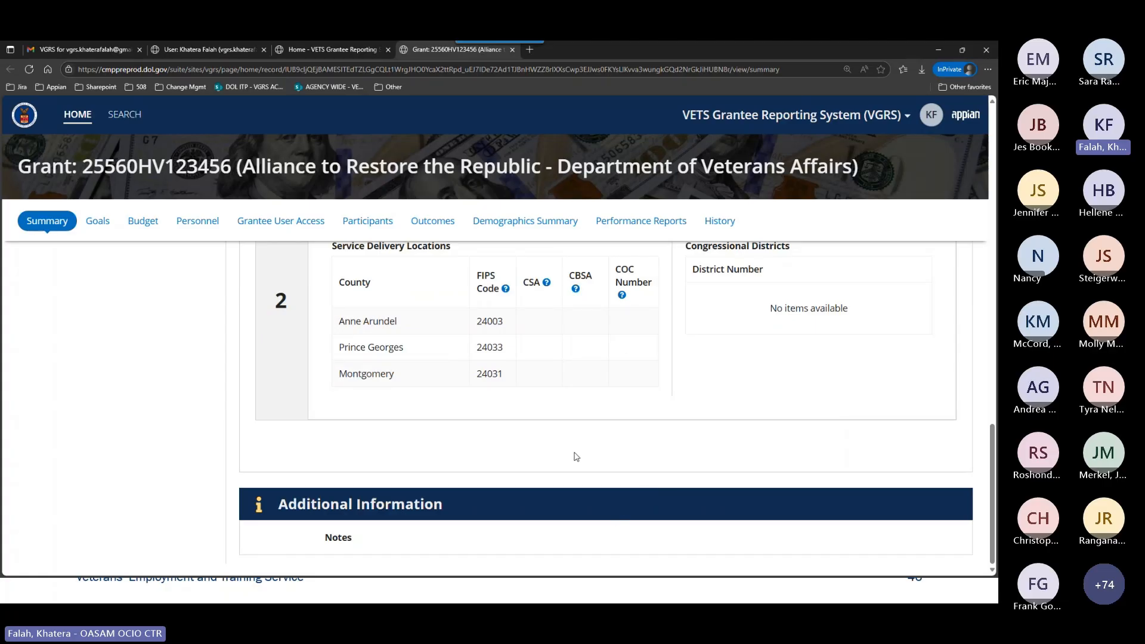
# Review the grant summary again from its status, instructions and identifiers through assignments, award information and service delivery area.
pyautogui.scroll(12, 583, 478)
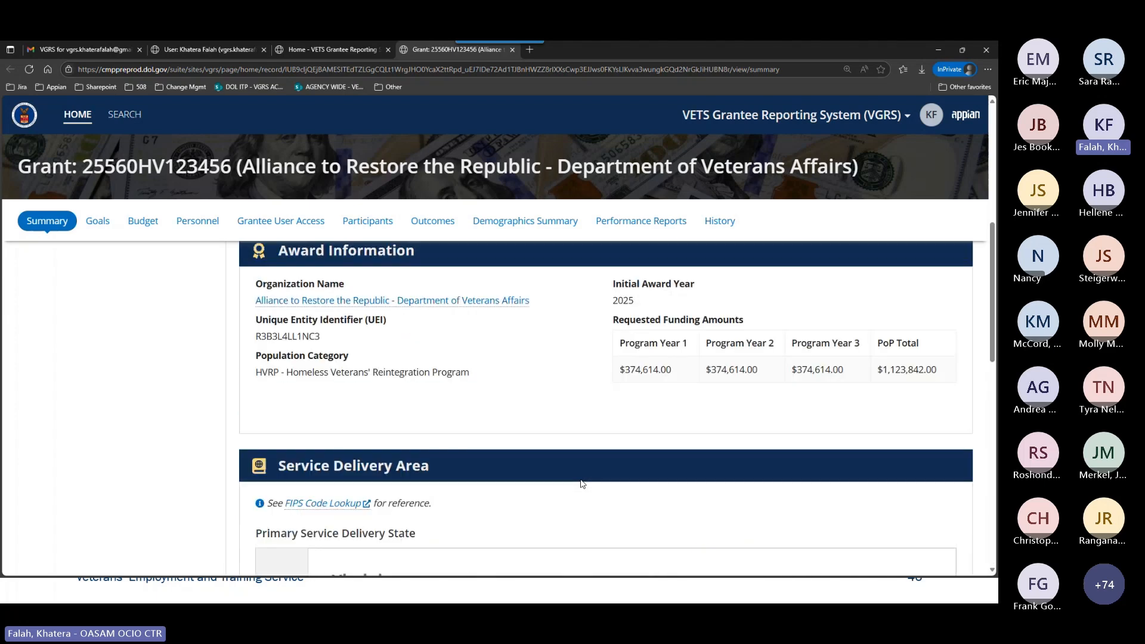
pyautogui.scroll(2, 580, 483)
pyautogui.moveTo(135, 288)
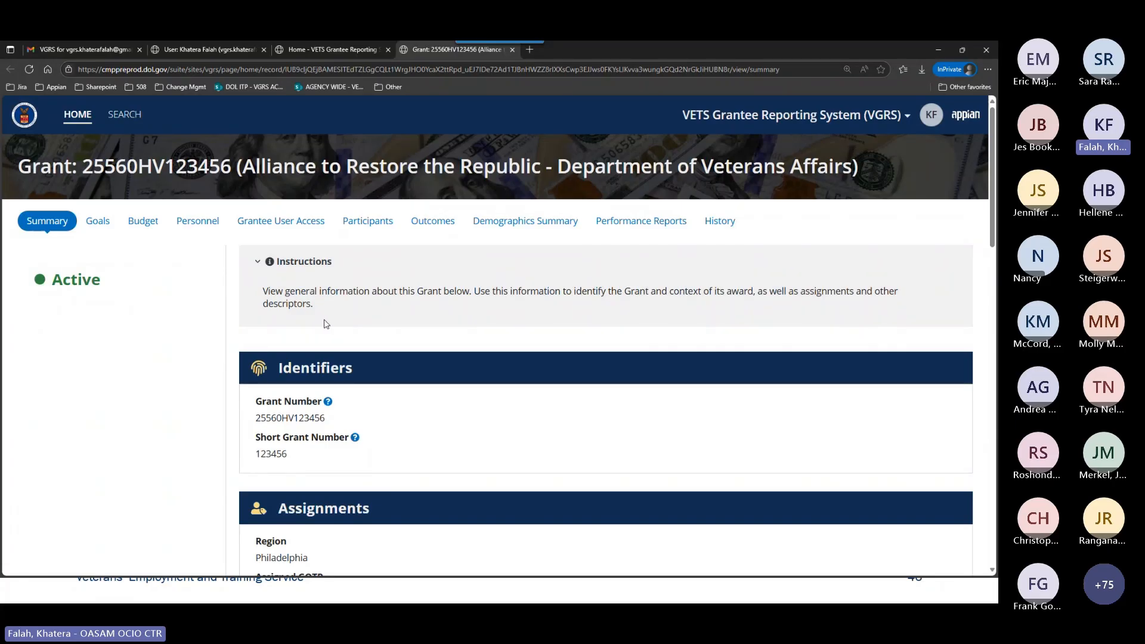
pyautogui.moveTo(79, 282)
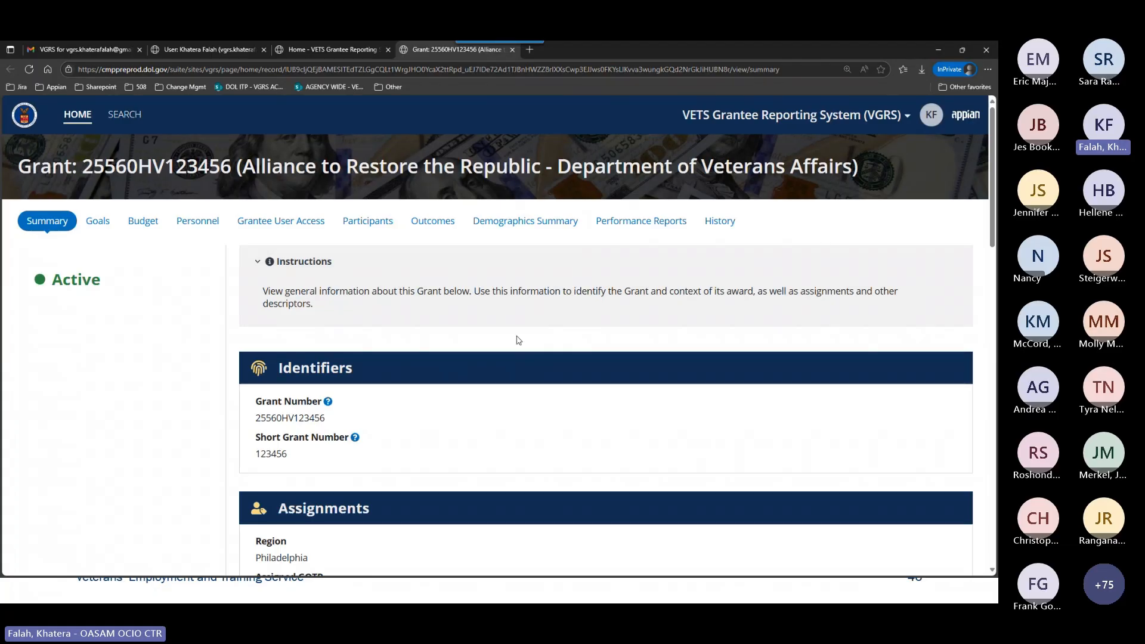
pyautogui.scroll(-2, 516, 339)
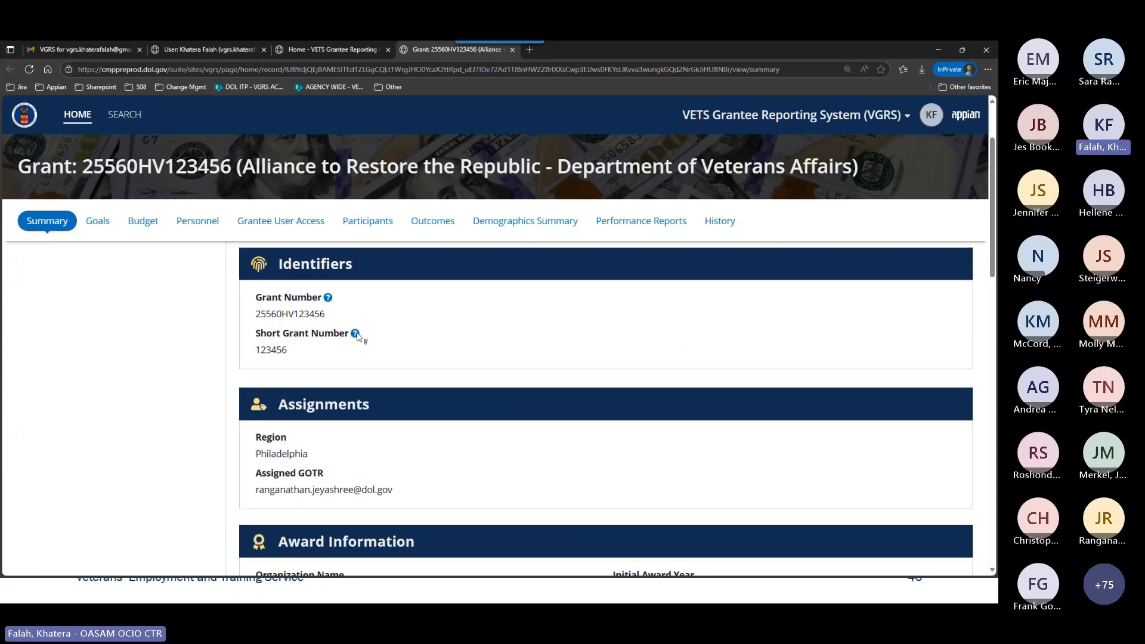
pyautogui.scroll(-5, 411, 357)
pyautogui.scroll(-2, 416, 358)
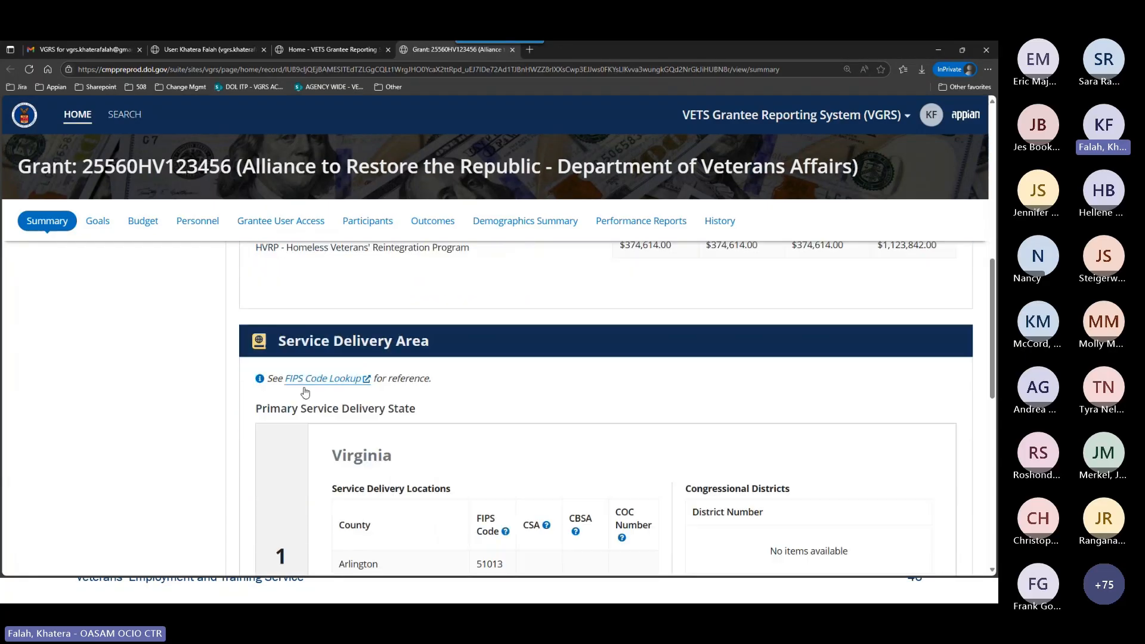
pyautogui.scroll(-3, 501, 399)
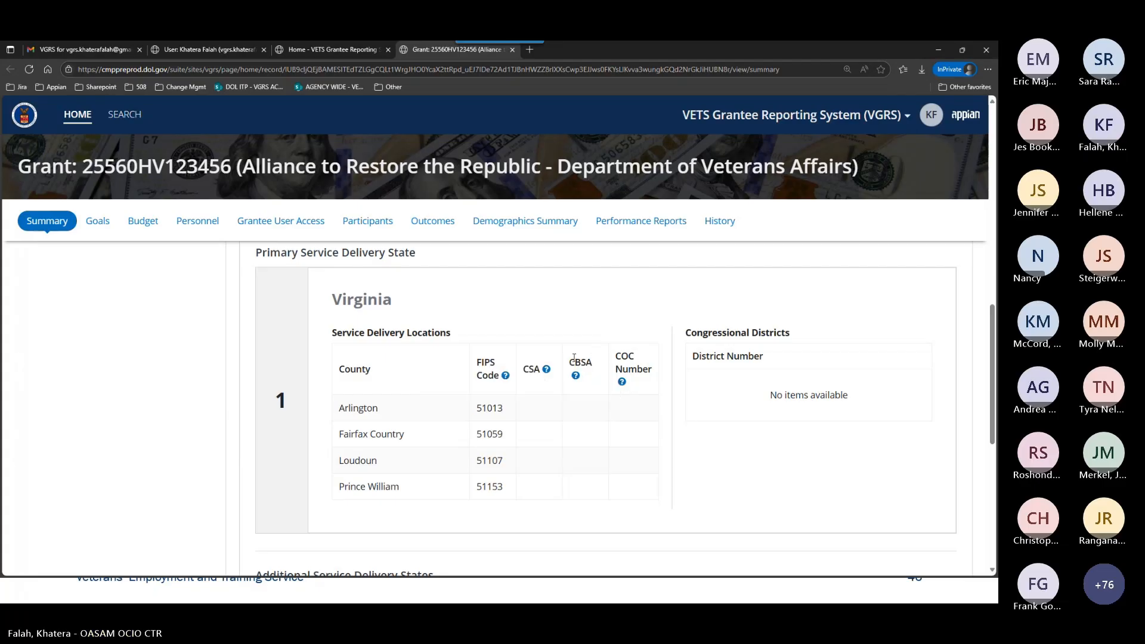
pyautogui.scroll(-1, 592, 447)
pyautogui.scroll(-2, 592, 447)
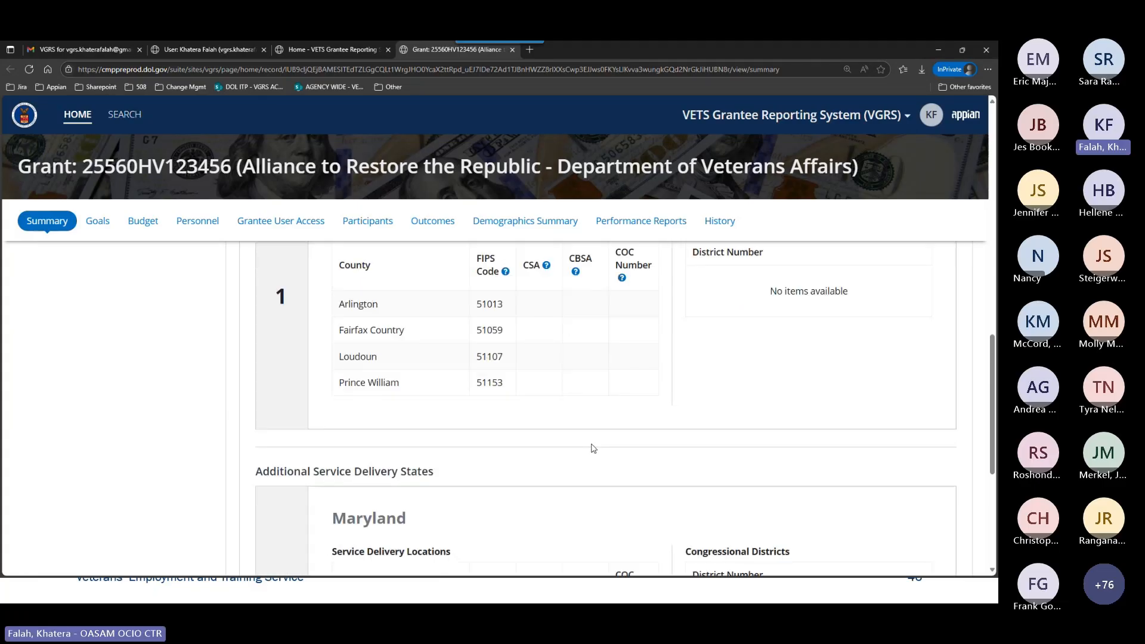
pyautogui.scroll(12, 590, 446)
pyautogui.scroll(5, 589, 445)
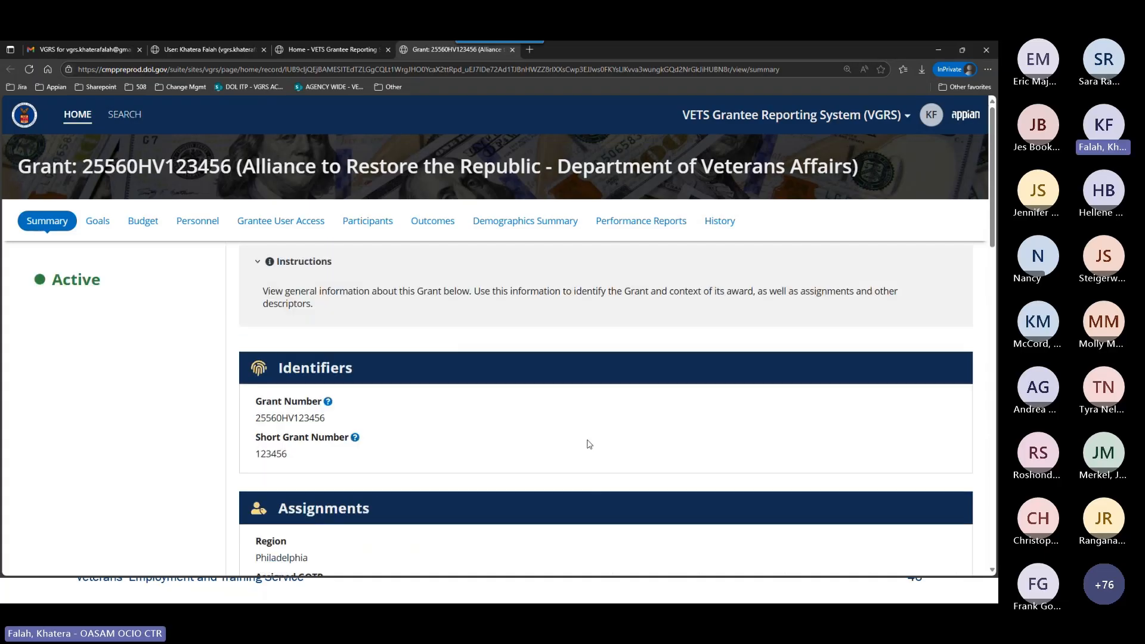
# Advance the training slideshow to the Goals Module slide, and switch back to the browser to open the grant's Goals page.
pyautogui.hotkey('alt', 'Tab')
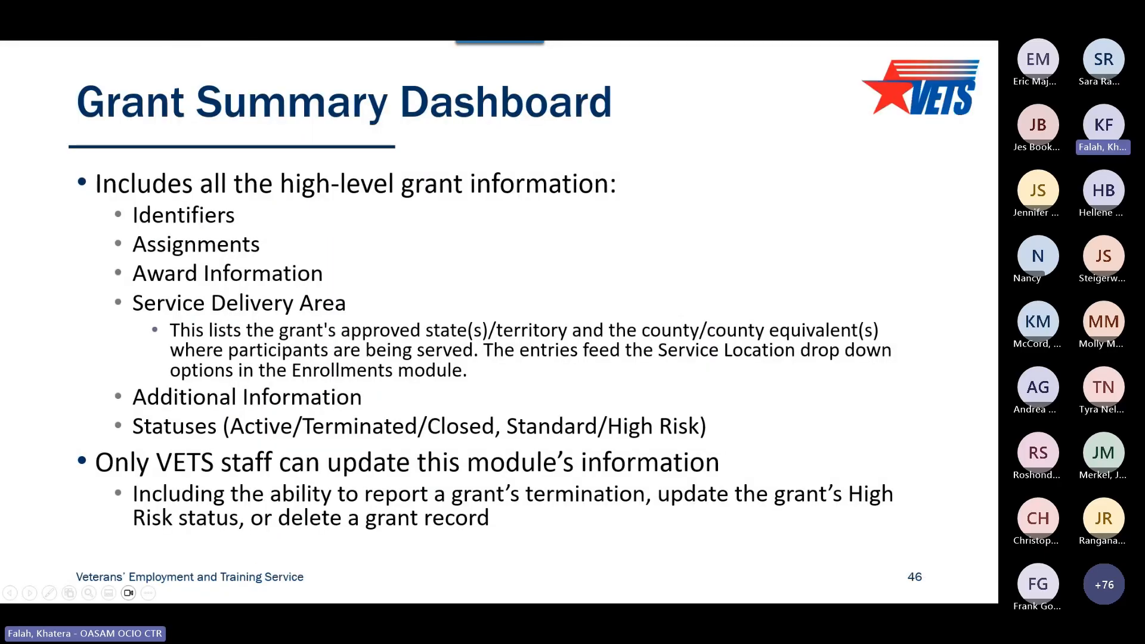
pyautogui.press('Right')
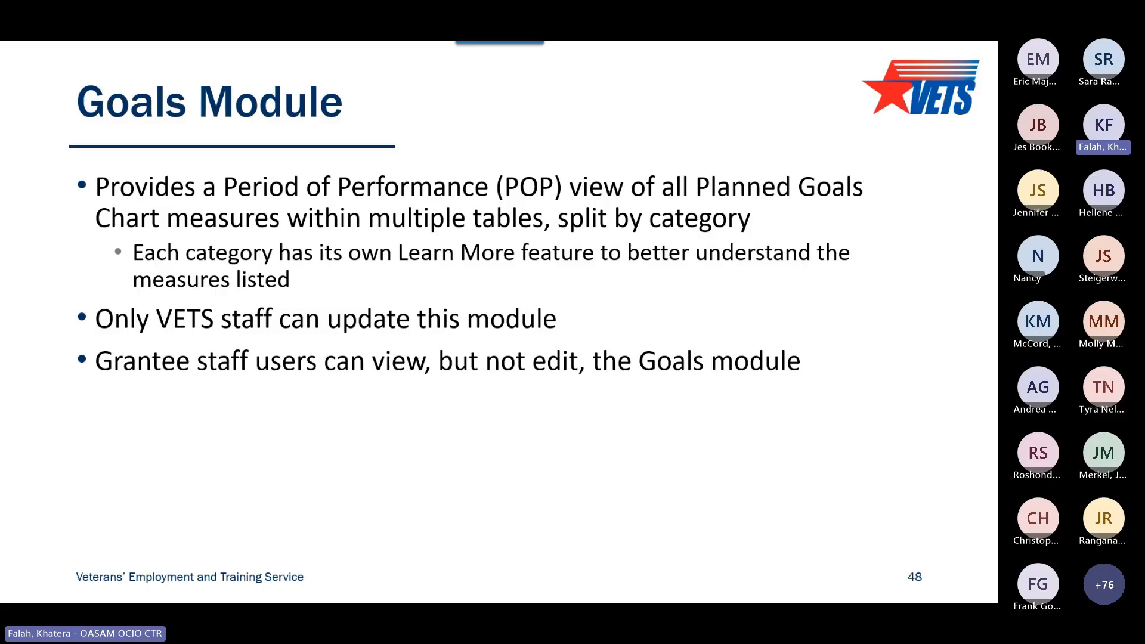
pyautogui.hotkey('alt', 'Tab')
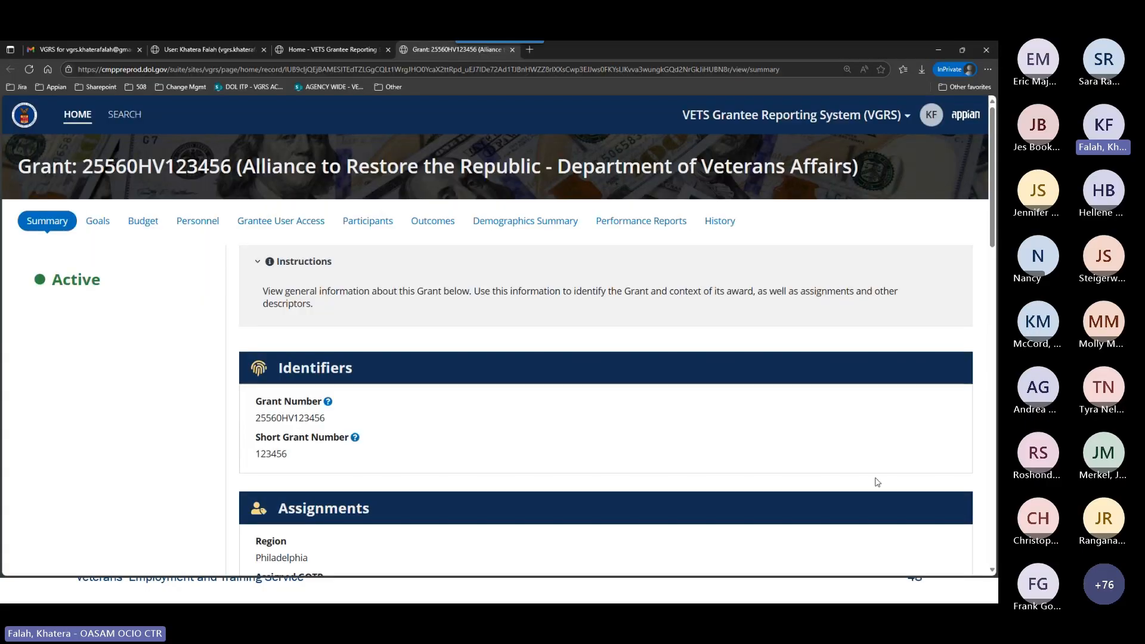
pyautogui.click(97, 231)
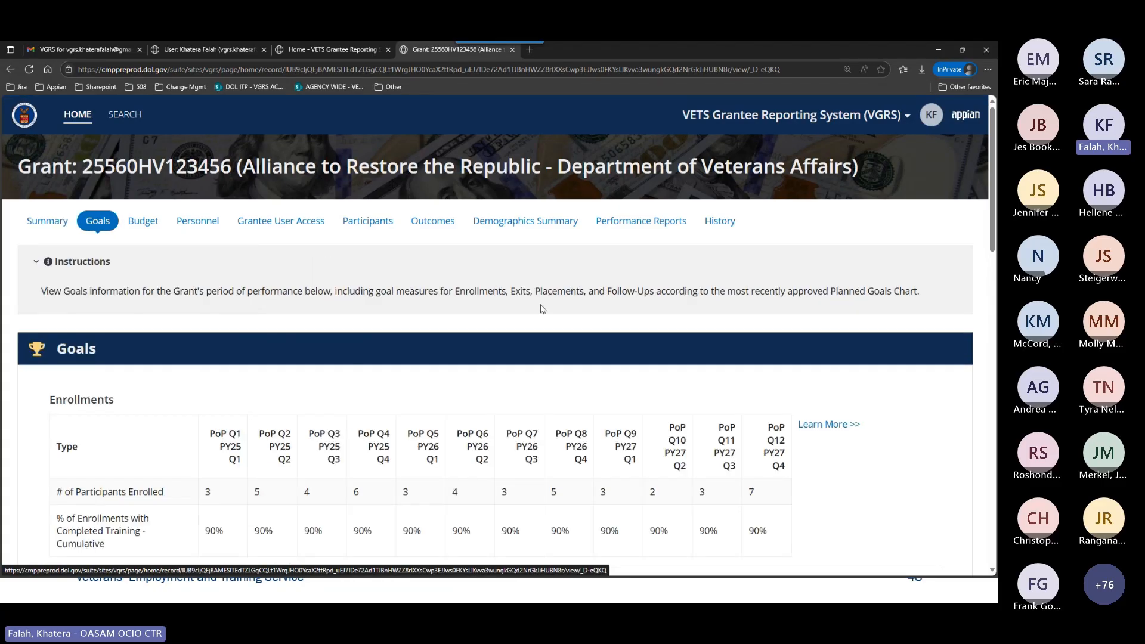
# Examine the grant's goal measures by quarter in the Enrollments, Exits, Placements and Follow-Ups tables.
pyautogui.scroll(-1, 544, 308)
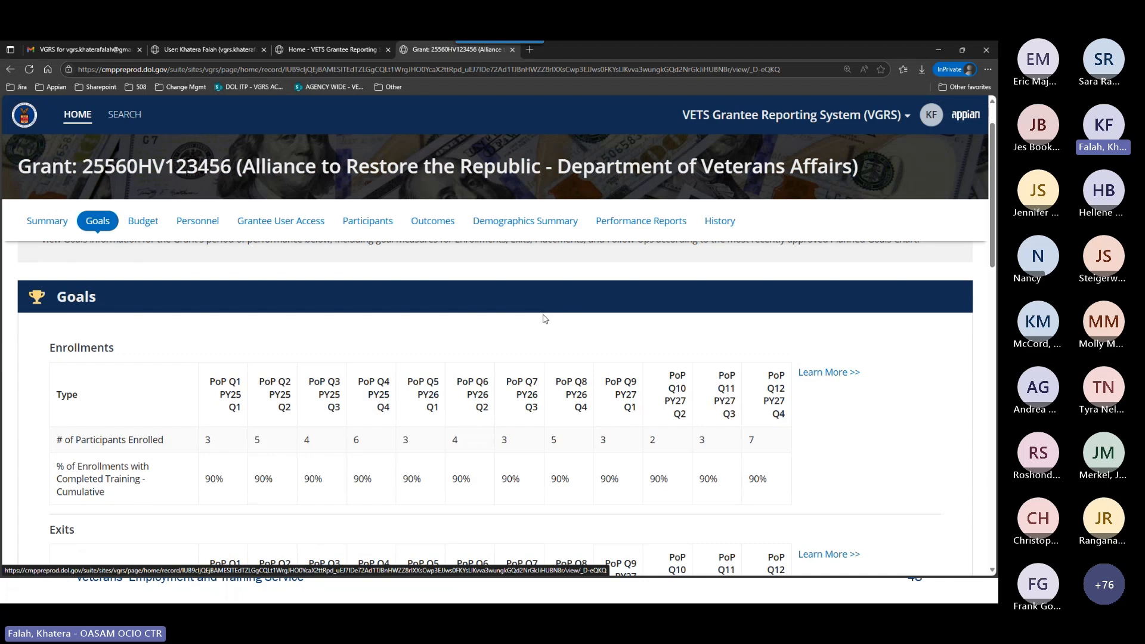
pyautogui.scroll(-1, 543, 318)
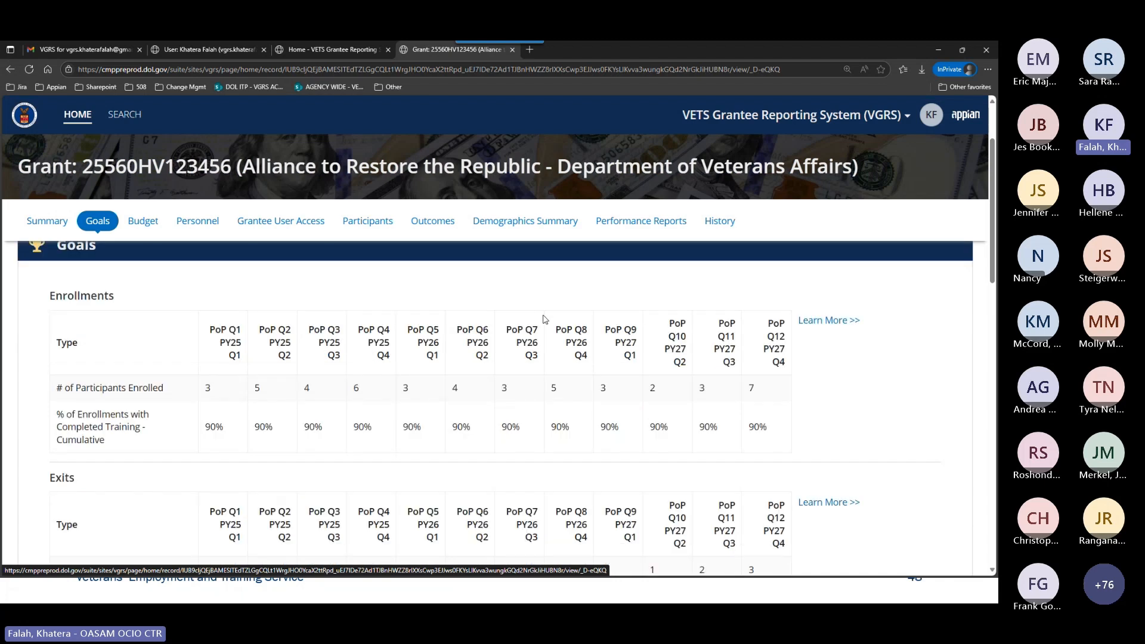
pyautogui.scroll(-2, 543, 319)
pyautogui.scroll(1, 463, 355)
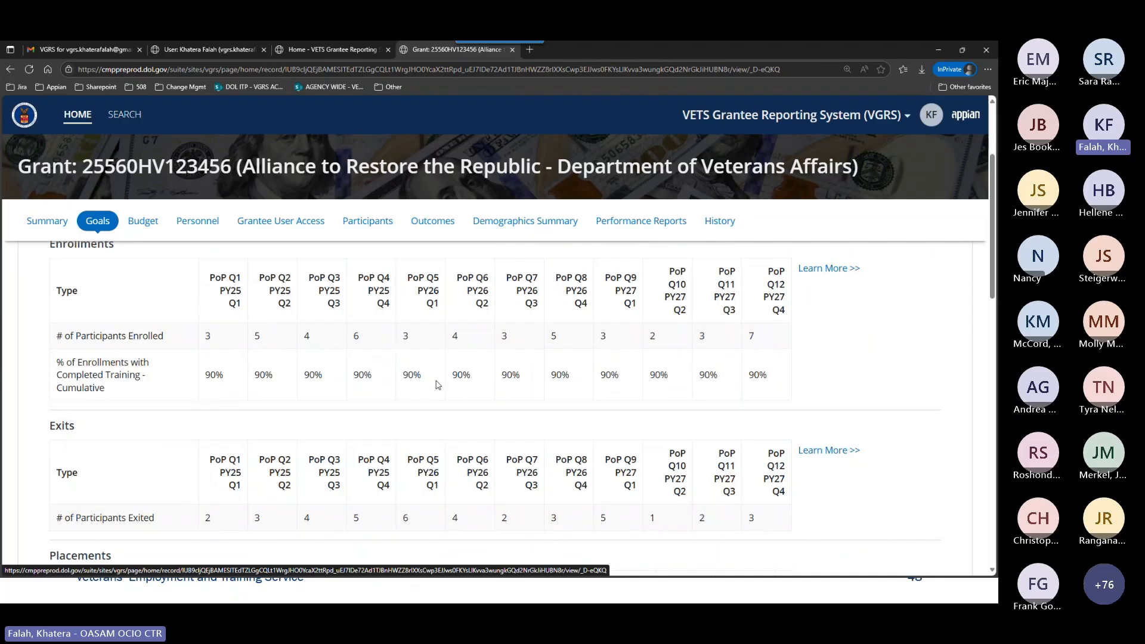
pyautogui.scroll(-1, 499, 413)
pyautogui.scroll(2, 499, 414)
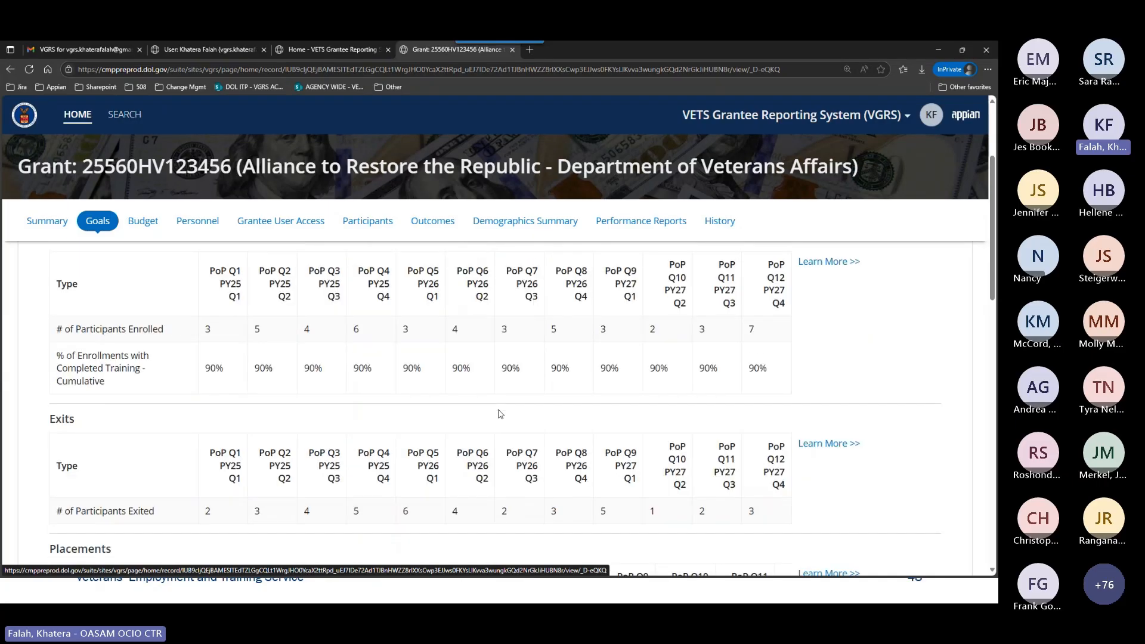
pyautogui.scroll(1, 508, 414)
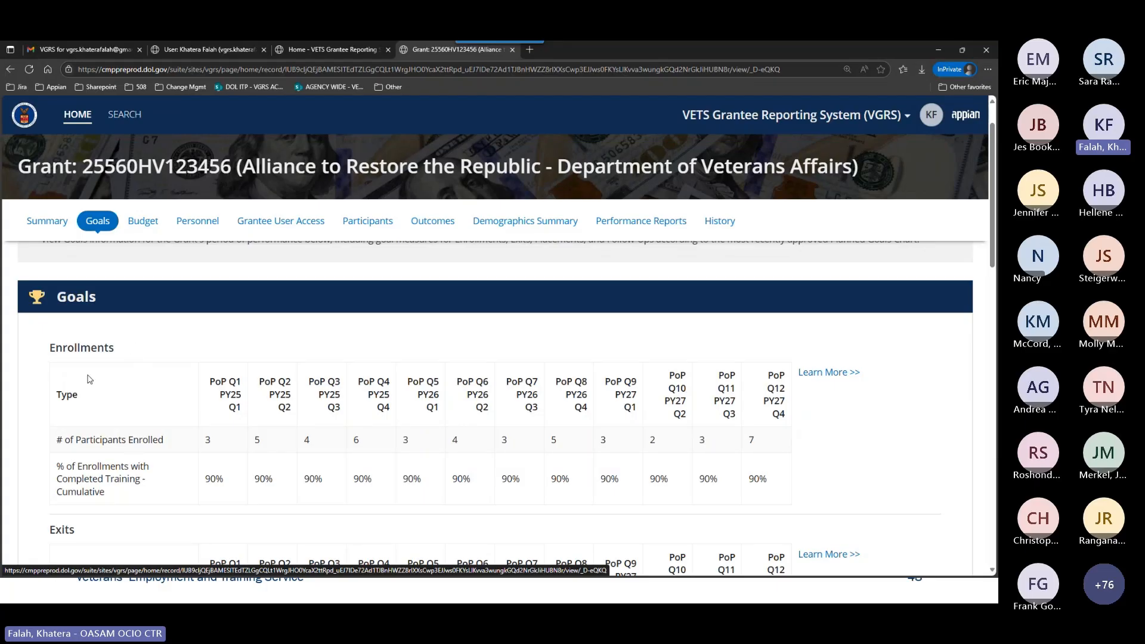
pyautogui.scroll(-2, 280, 448)
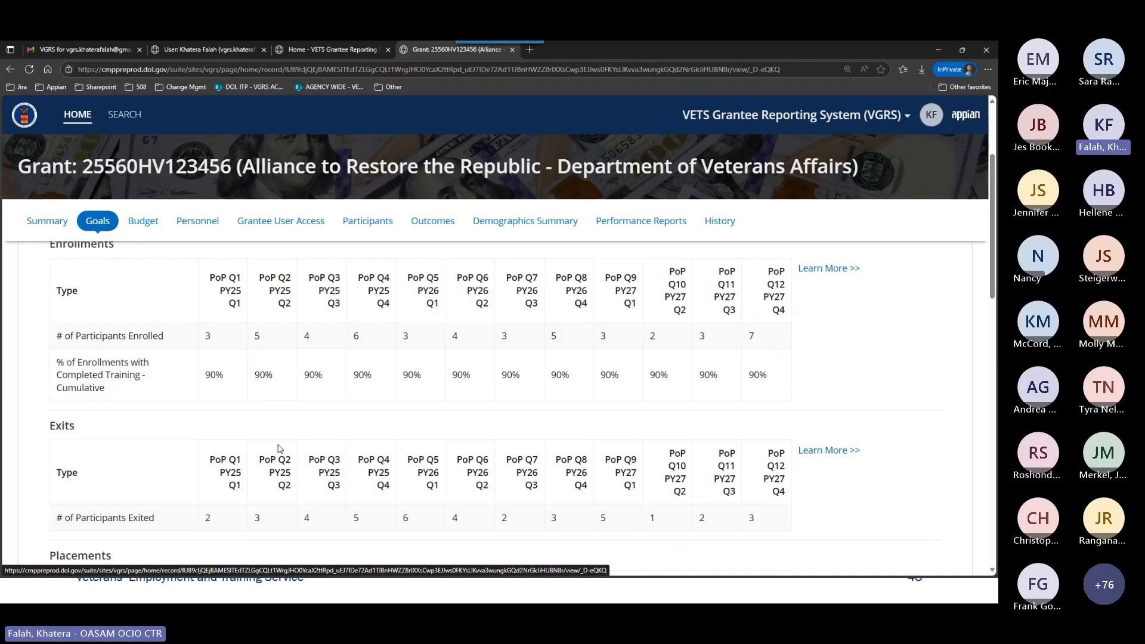
pyautogui.scroll(-6, 280, 449)
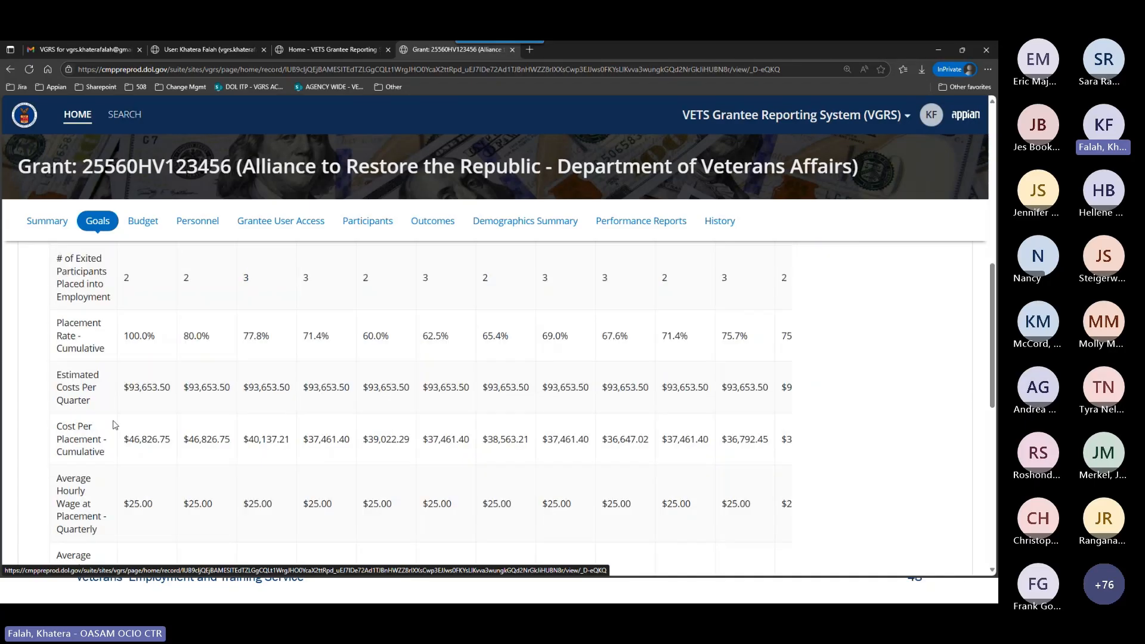
pyautogui.scroll(-5, 115, 425)
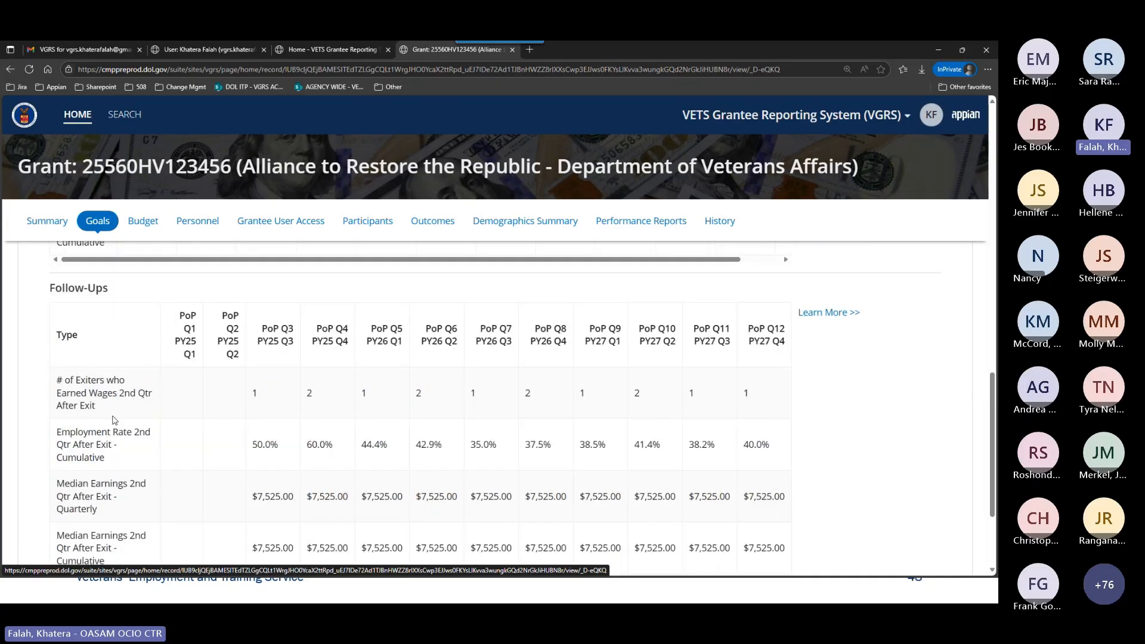
pyautogui.scroll(12, 584, 409)
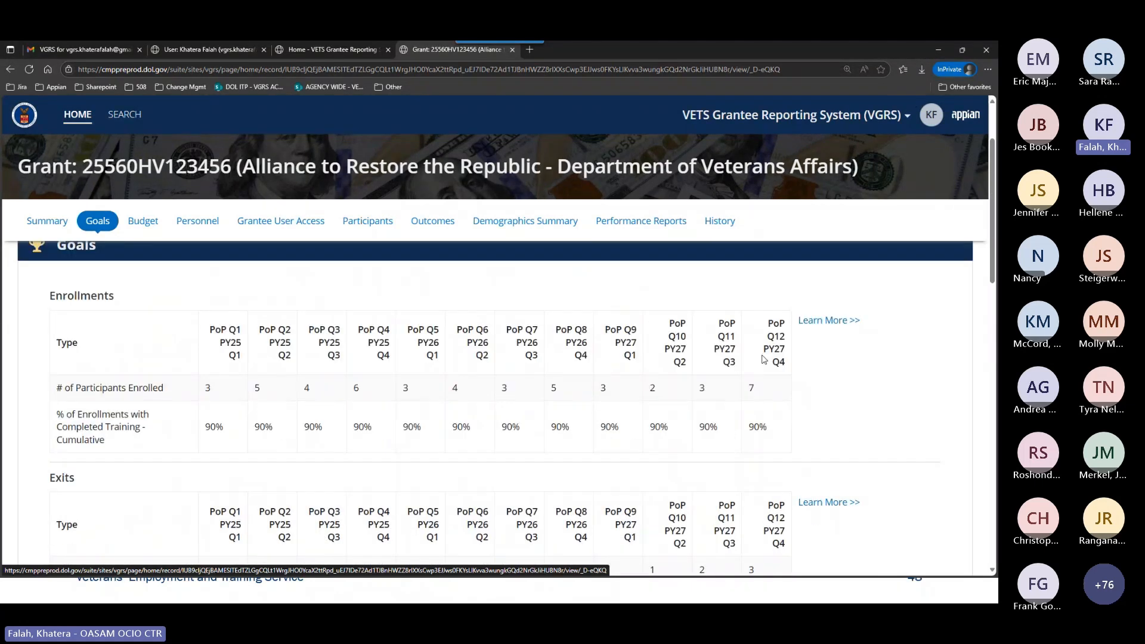
# Open the explanation of the Enrollments goals and compare its heading with the Enrollments table.
pyautogui.click(817, 324)
pyautogui.scroll(-2, 948, 367)
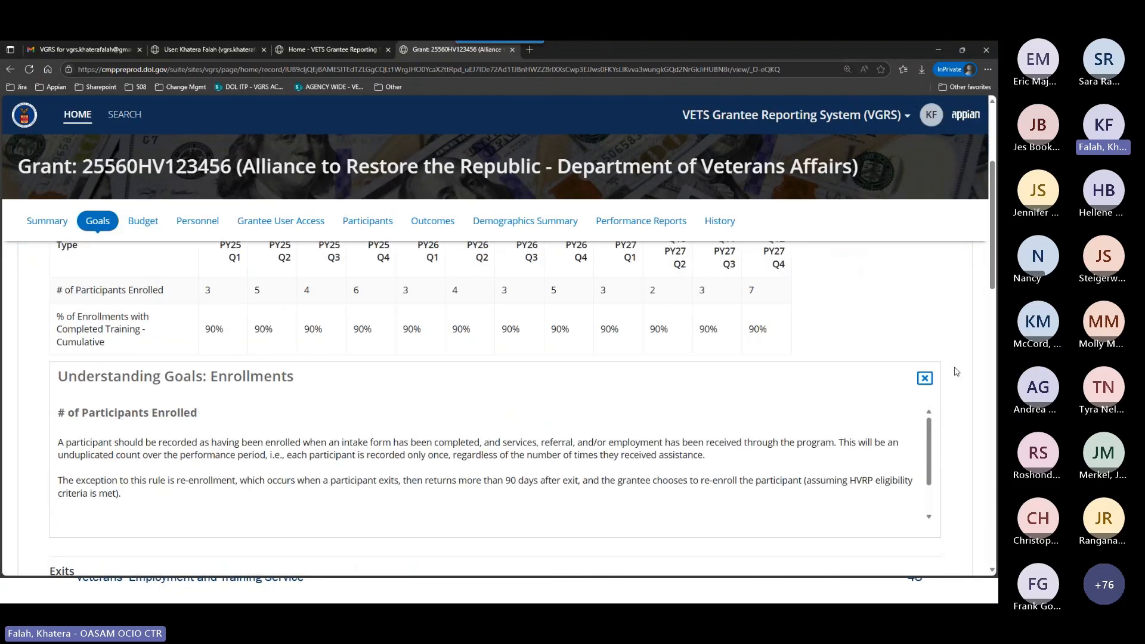
pyautogui.scroll(1, 956, 371)
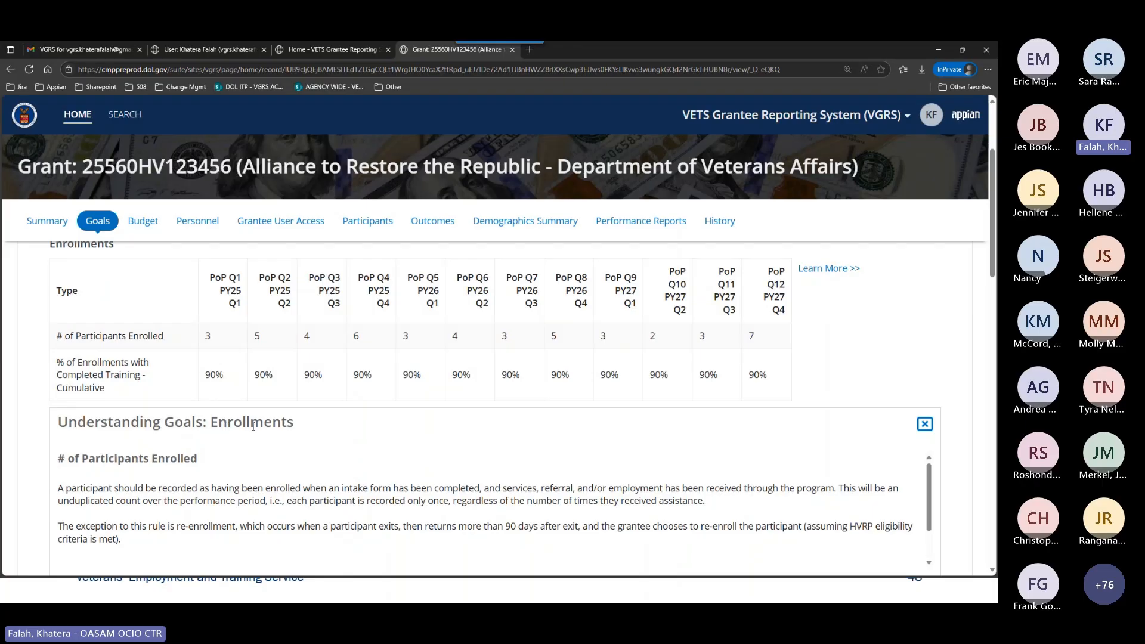
pyautogui.scroll(1, 304, 431)
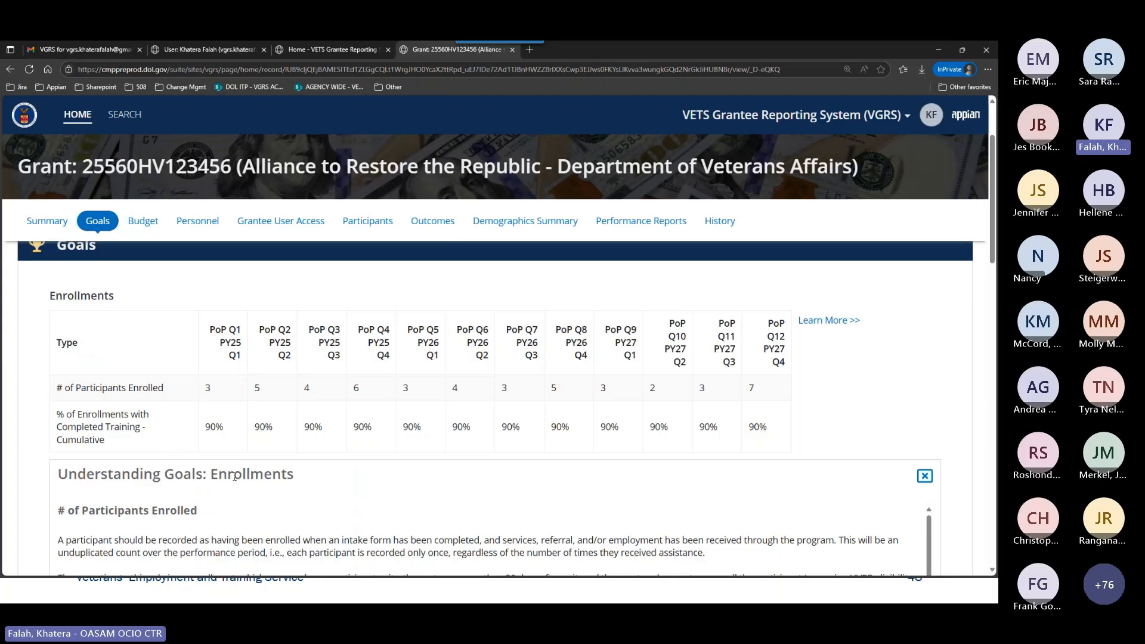
pyautogui.moveTo(299, 475); pyautogui.dragTo(231, 481)
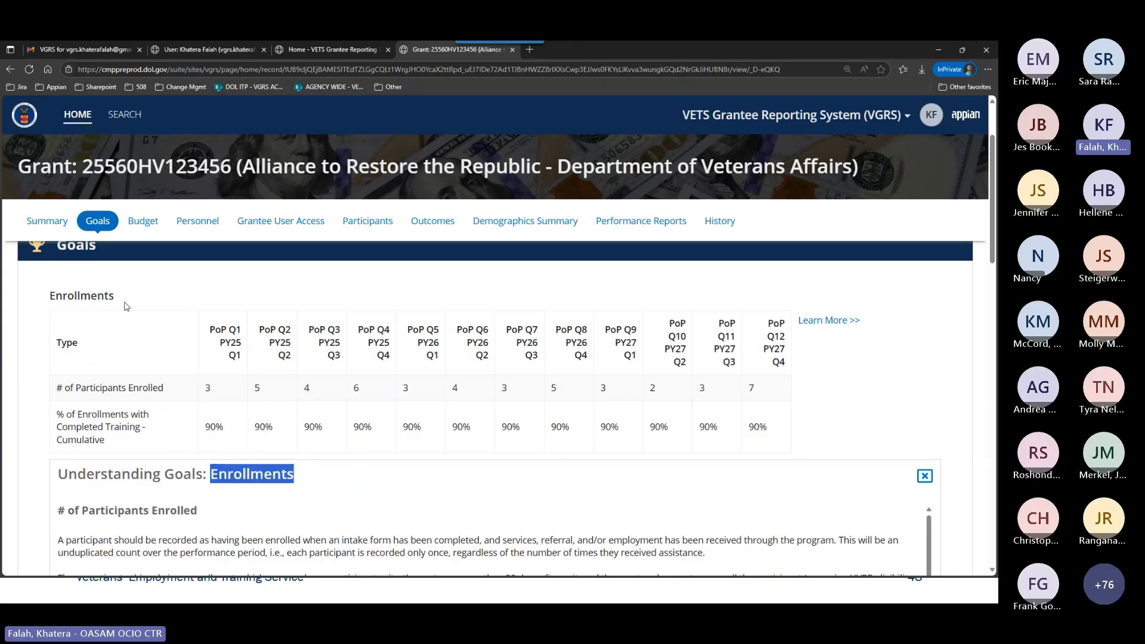
pyautogui.click(129, 346)
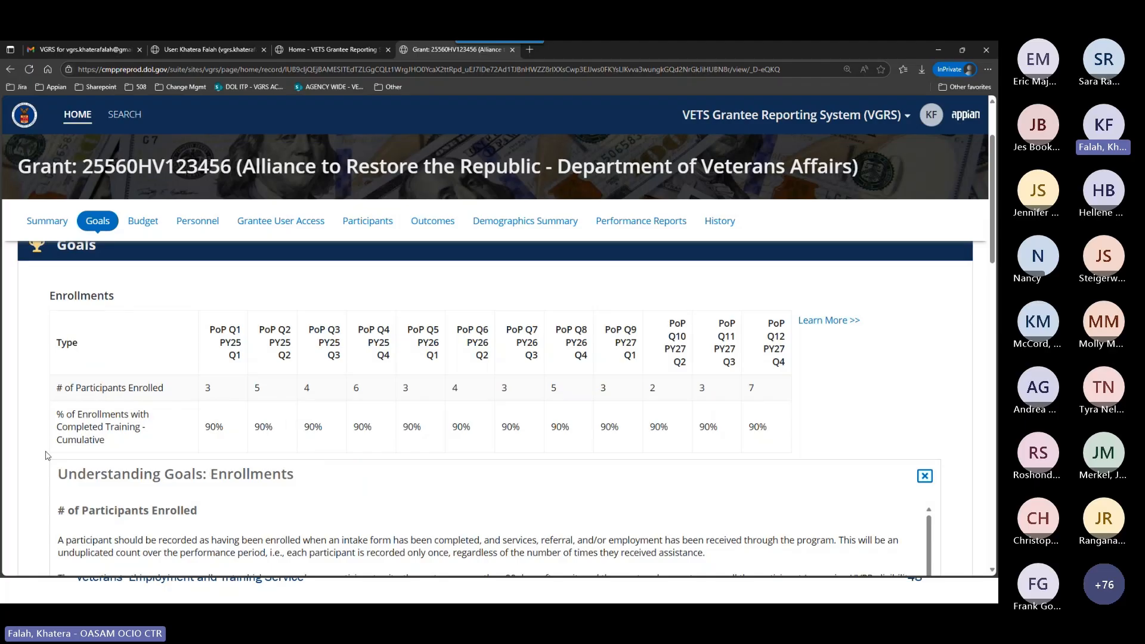
# Read the Enrollments definitions for participants enrolled, re-enrollment and cumulative completed training, and close the explanation.
pyautogui.scroll(-2, 88, 286)
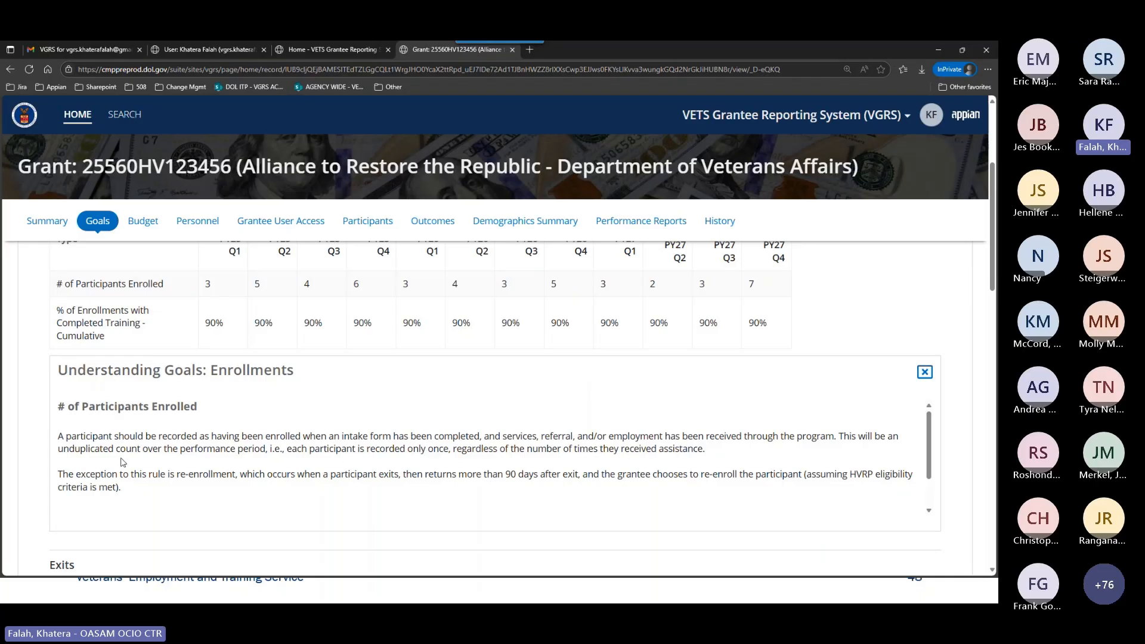
pyautogui.scroll(-1, 189, 472)
pyautogui.scroll(-1, 190, 472)
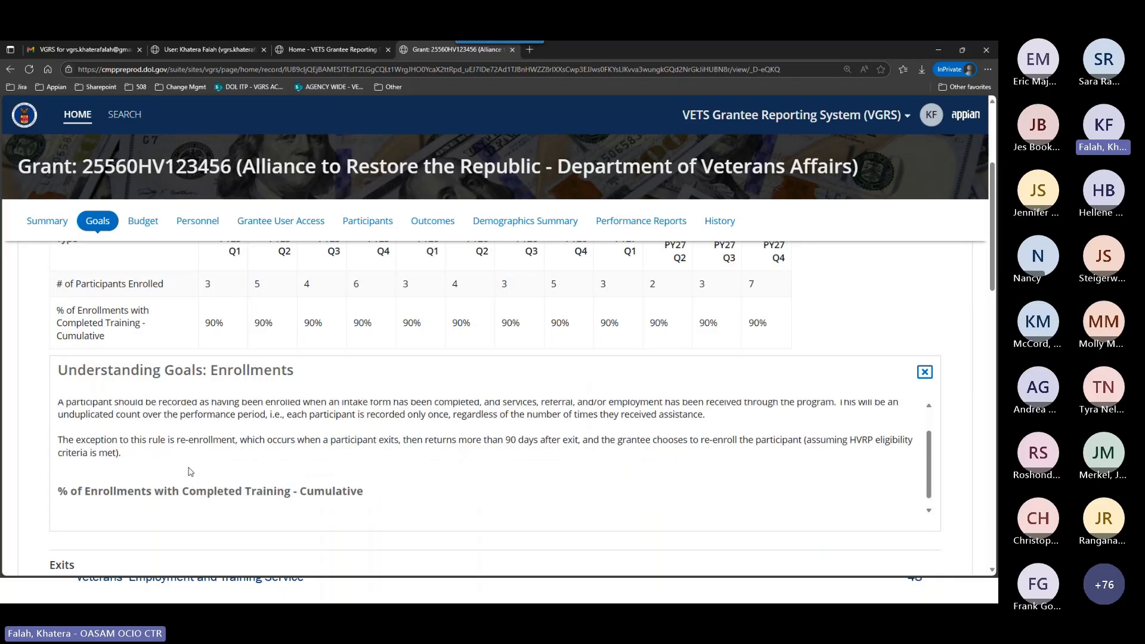
pyautogui.scroll(2, 190, 472)
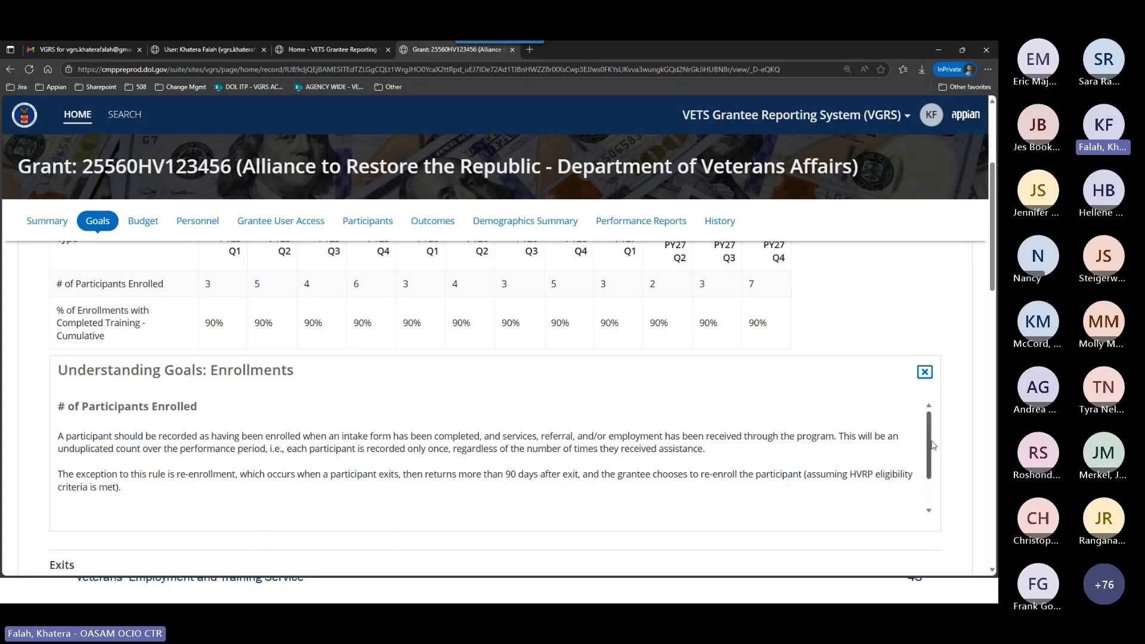
pyautogui.scroll(-1, 898, 438)
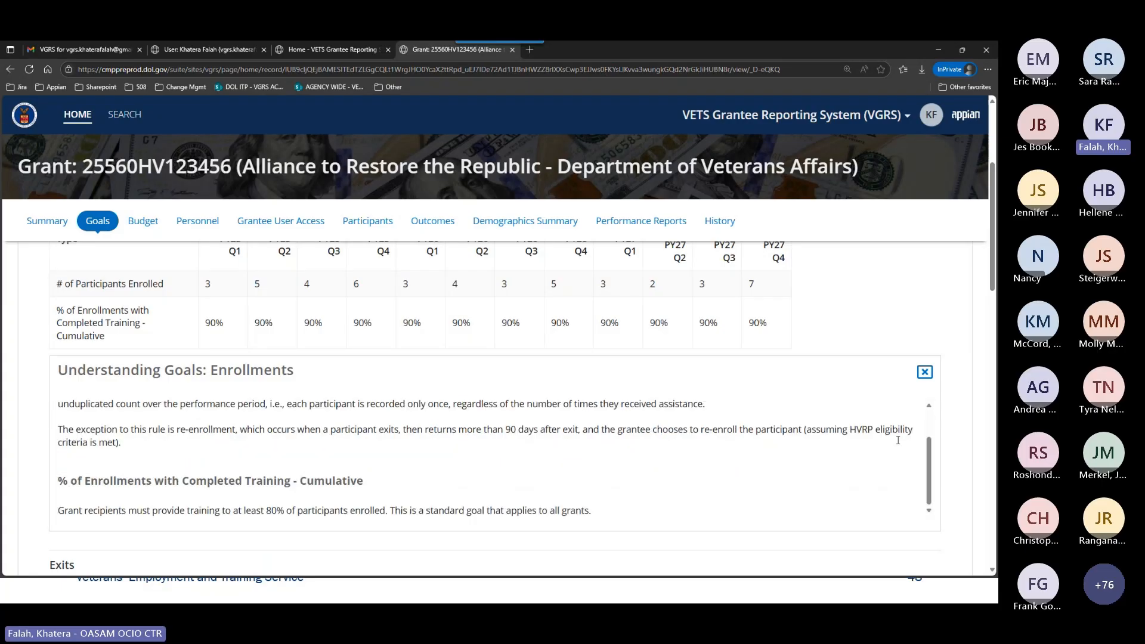
pyautogui.scroll(1, 898, 438)
pyautogui.scroll(-1, 897, 438)
pyautogui.scroll(1, 898, 440)
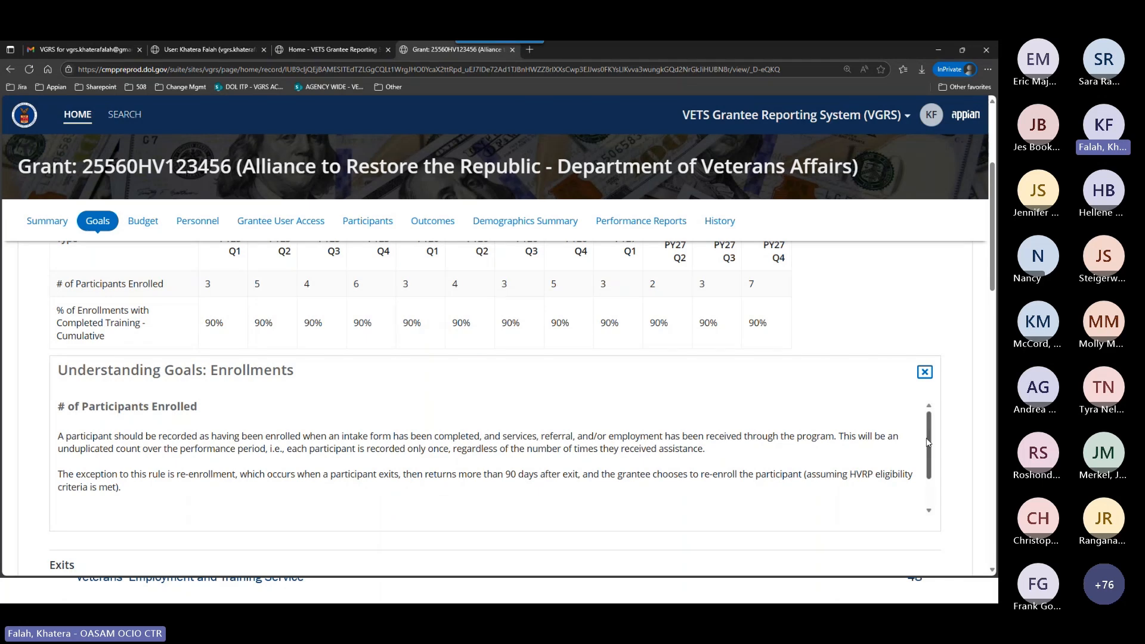
pyautogui.scroll(-1, 701, 448)
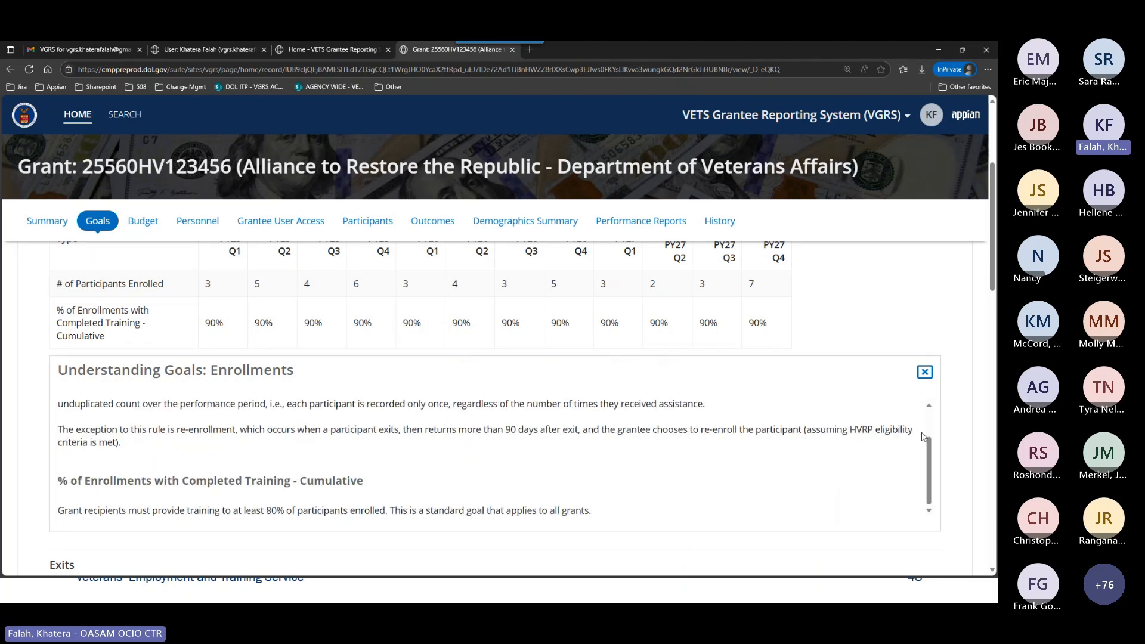
pyautogui.scroll(1, 546, 463)
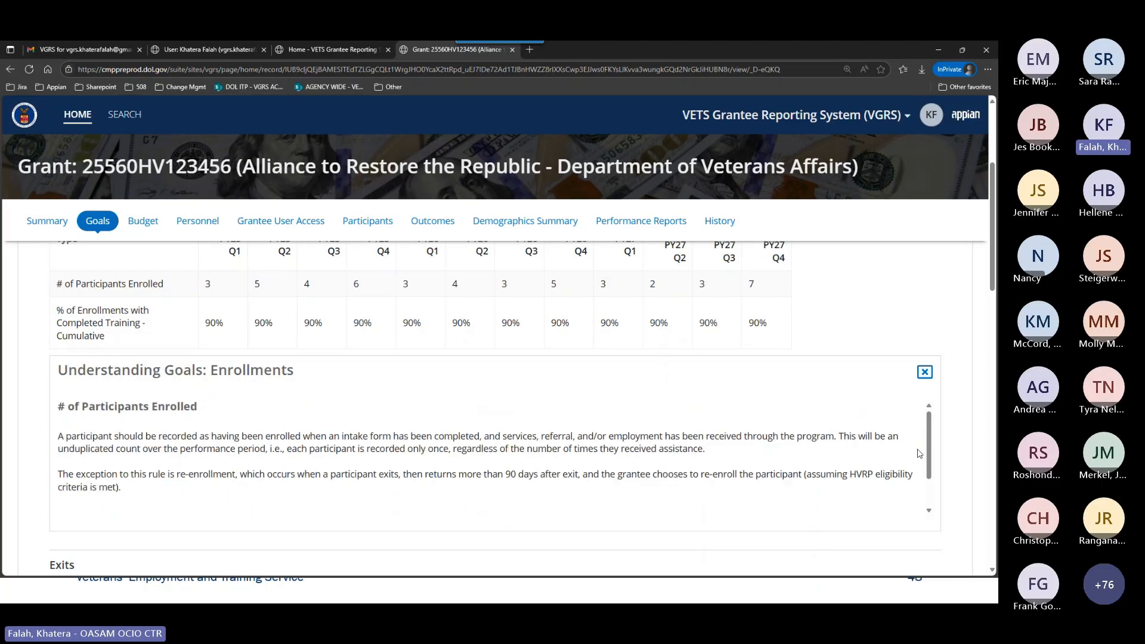
pyautogui.scroll(-1, 315, 454)
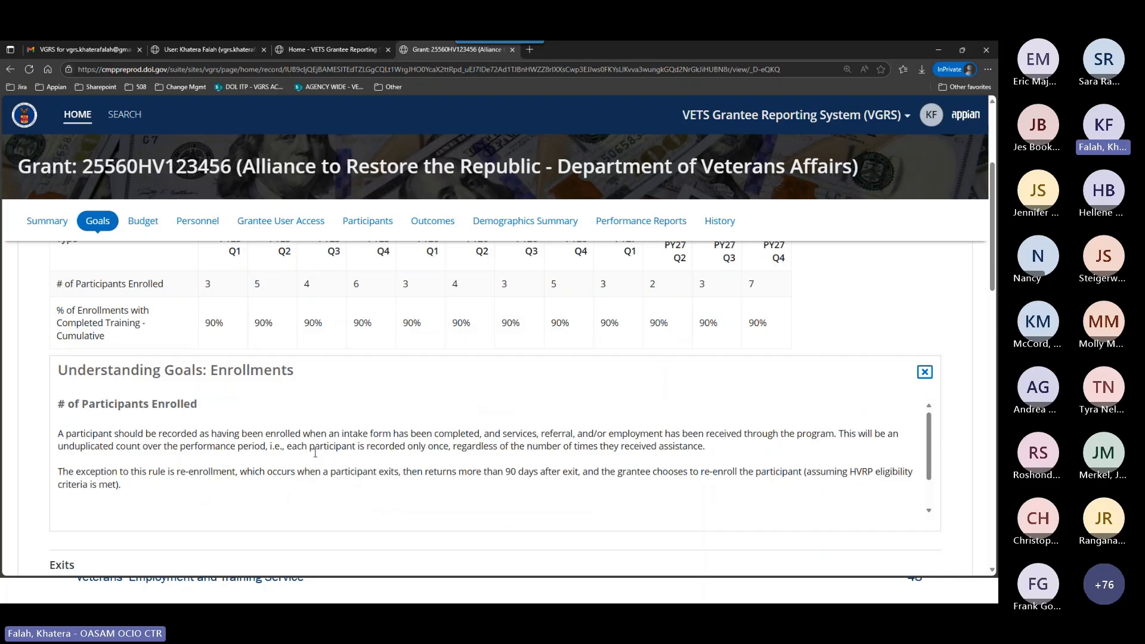
pyautogui.scroll(-1, 315, 454)
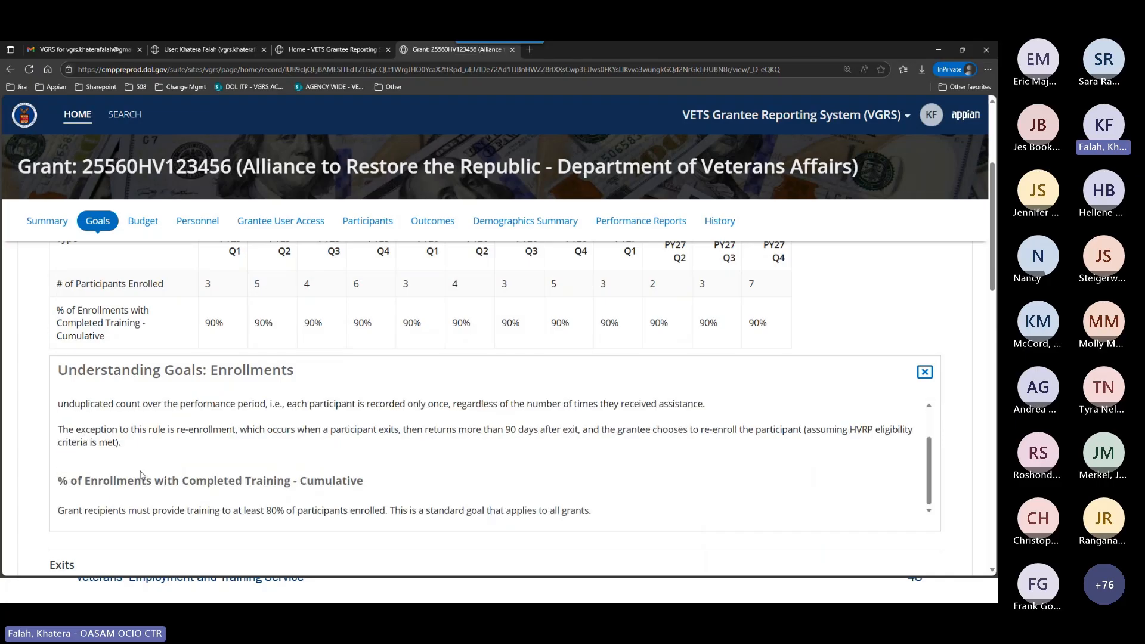
pyautogui.scroll(1, 91, 430)
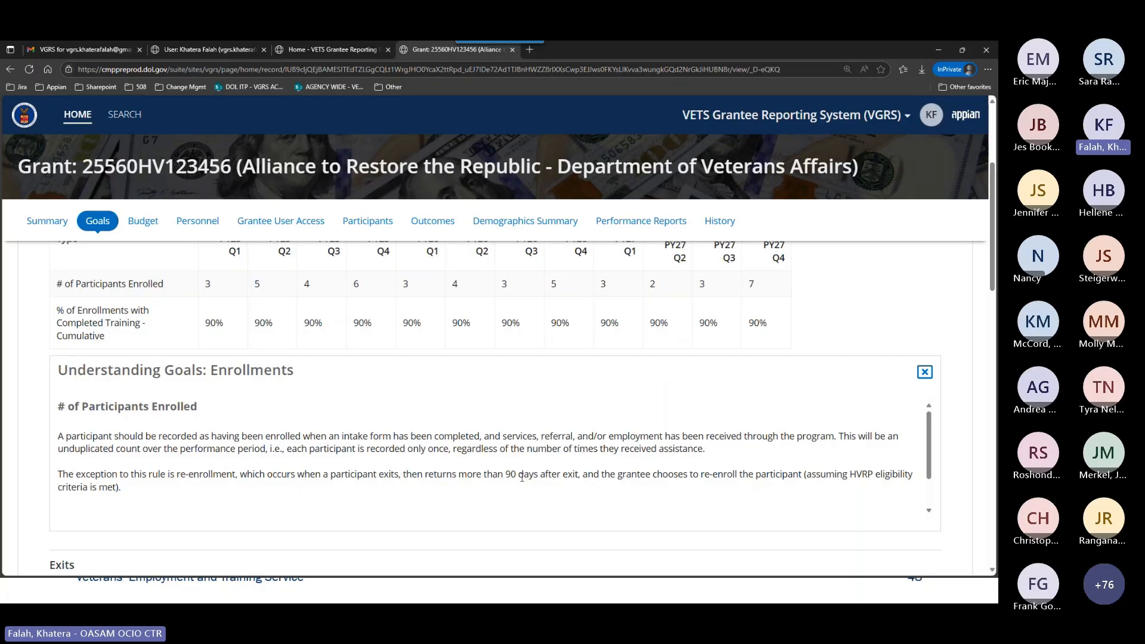
pyautogui.scroll(-2, 522, 477)
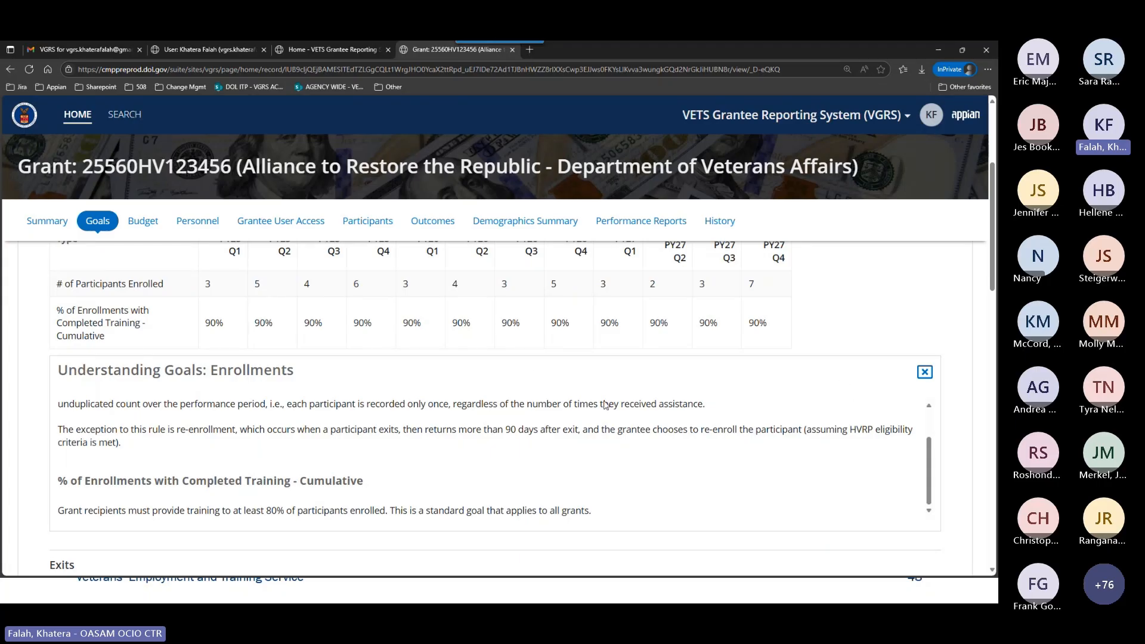
pyautogui.click(924, 372)
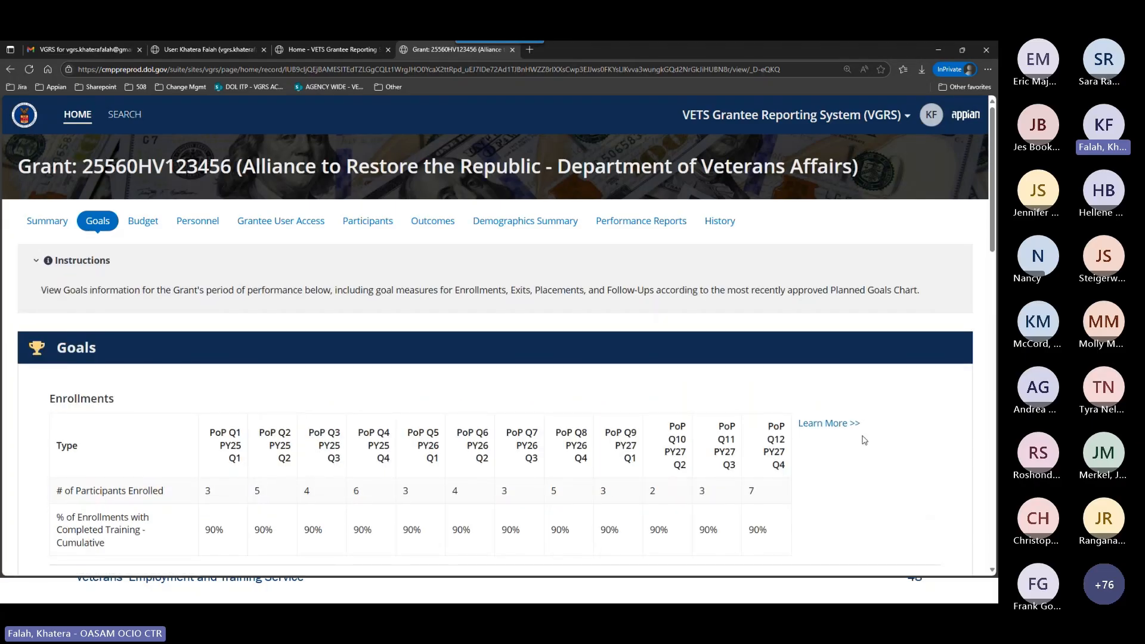
# Open the Exits goals explanation, read when a participant is exited and which services do not count as future services, and close it.
pyautogui.scroll(-3, 863, 439)
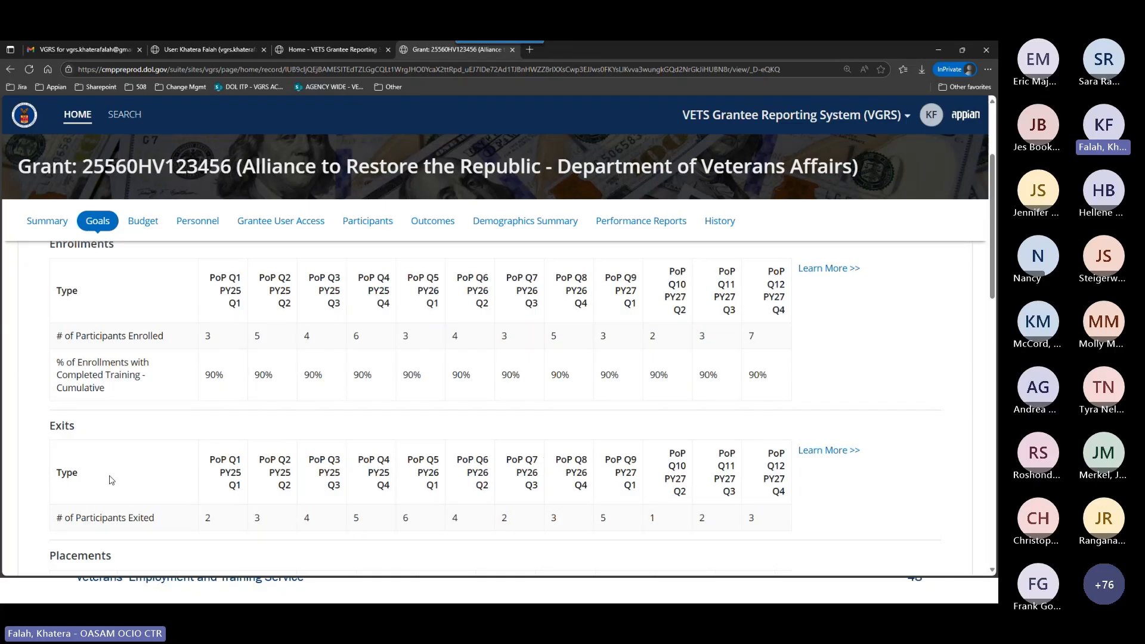
pyautogui.click(836, 457)
pyautogui.scroll(-2, 775, 488)
pyautogui.scroll(-1, 260, 483)
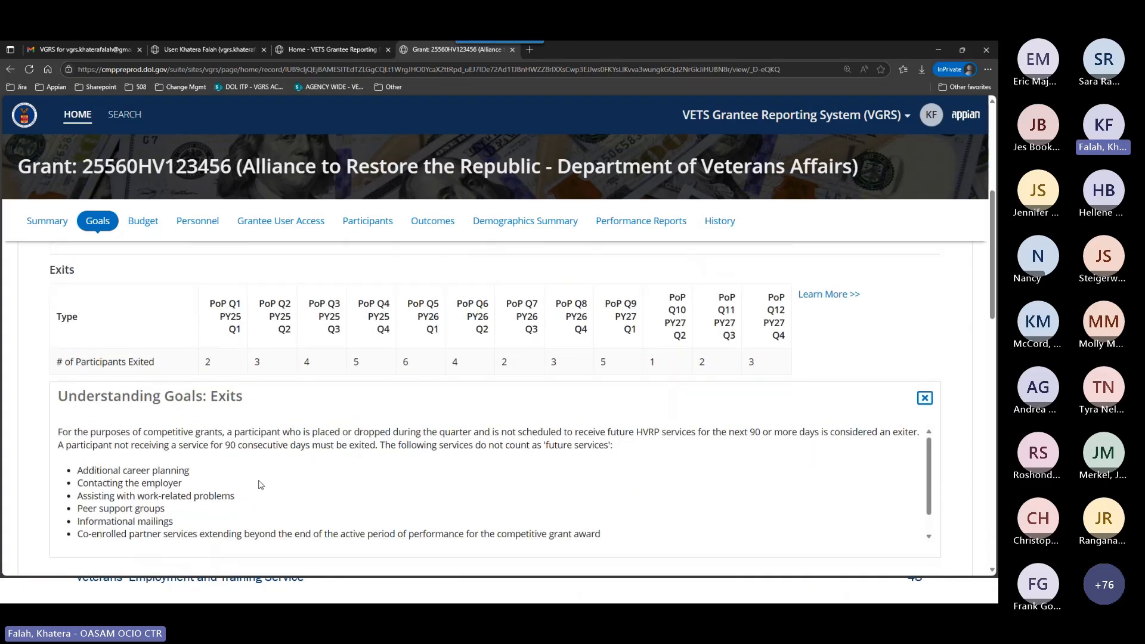
pyautogui.scroll(-1, 583, 468)
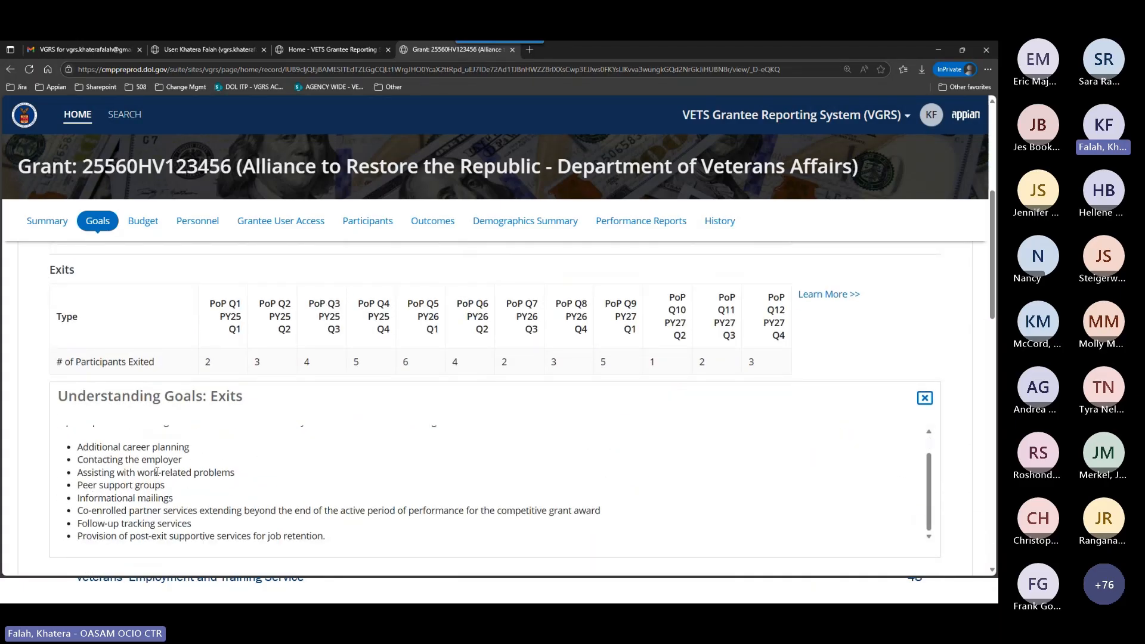
pyautogui.scroll(1, 465, 448)
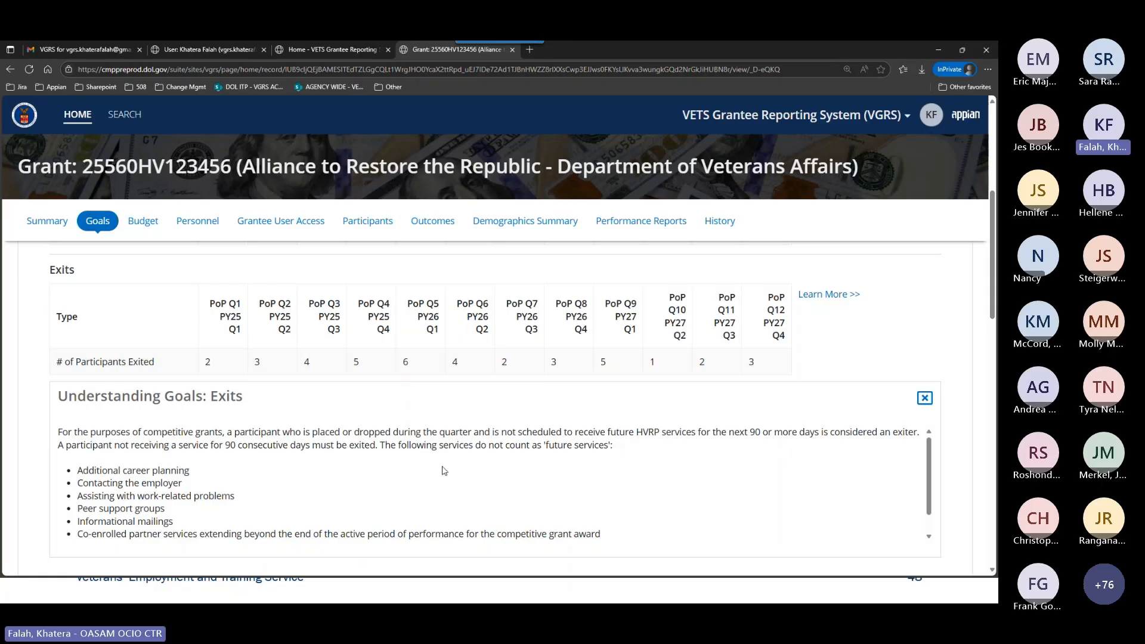
pyautogui.scroll(-2, 878, 463)
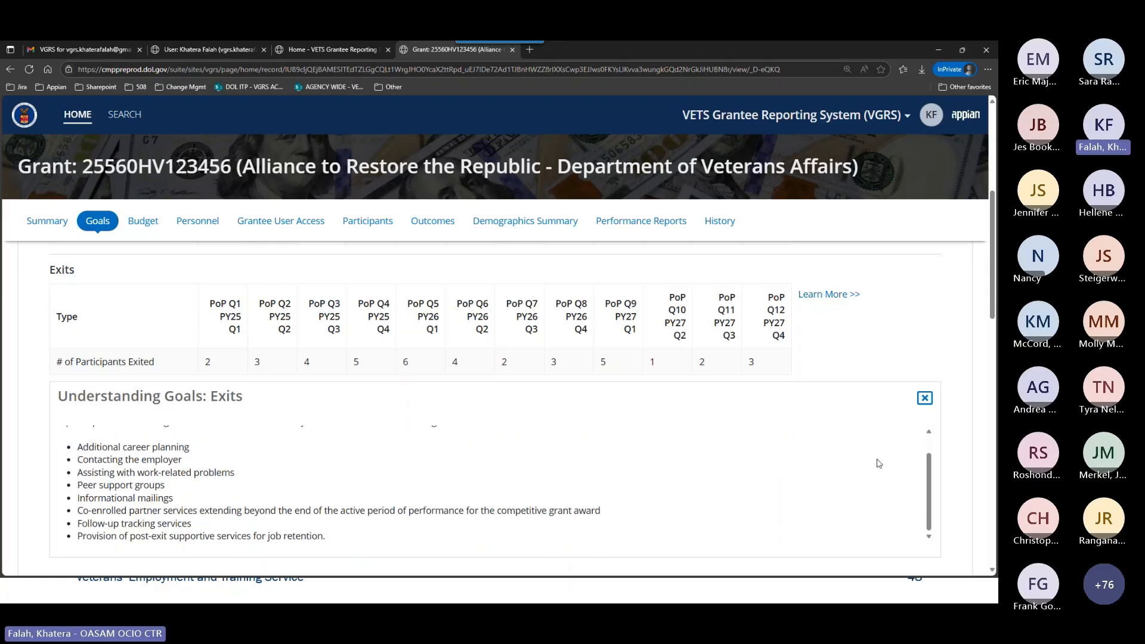
pyautogui.scroll(2, 878, 464)
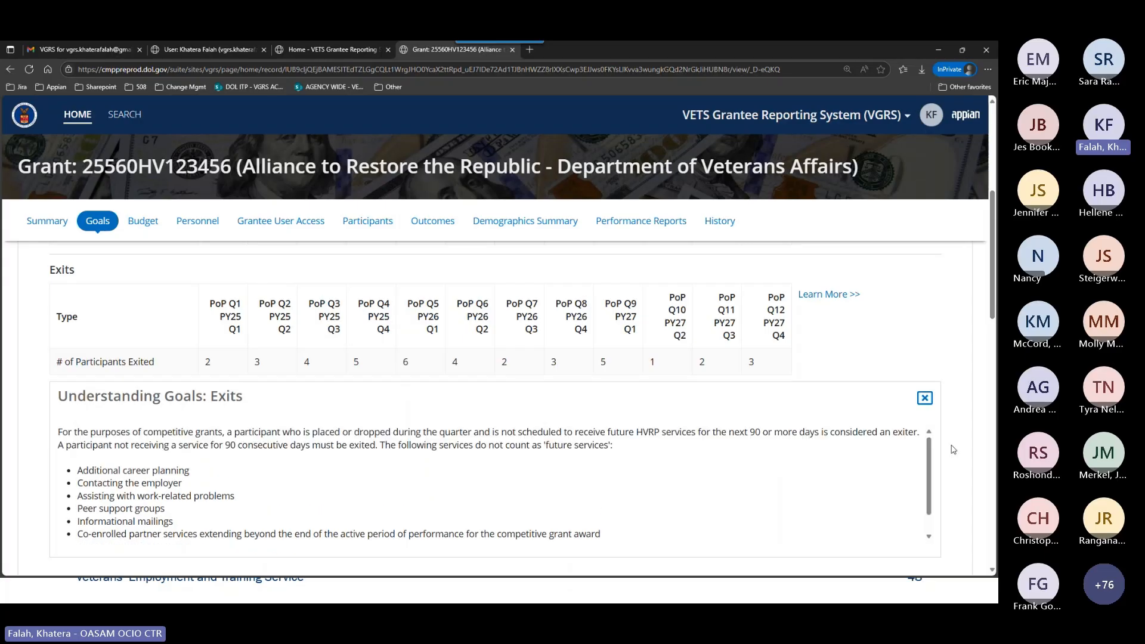
pyautogui.click(925, 398)
# Reopen the Enrollments and Exits explanations, and examine the quarterly measures in the Placements table.
pyautogui.click(830, 427)
pyautogui.scroll(-3, 871, 463)
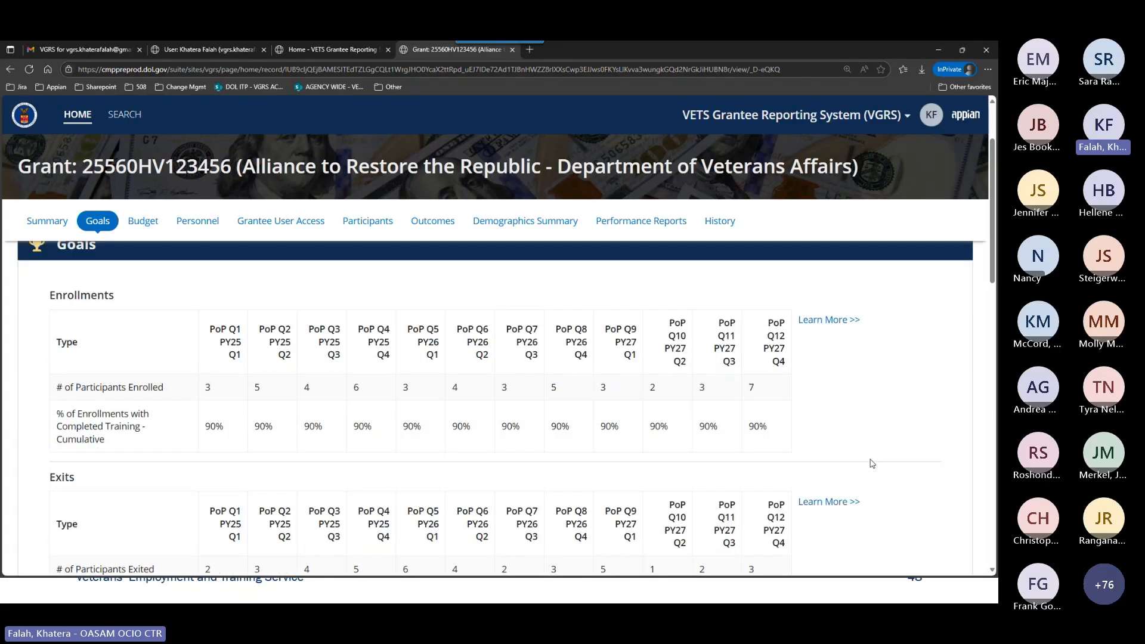
pyautogui.scroll(-1, 873, 465)
pyautogui.scroll(-3, 952, 480)
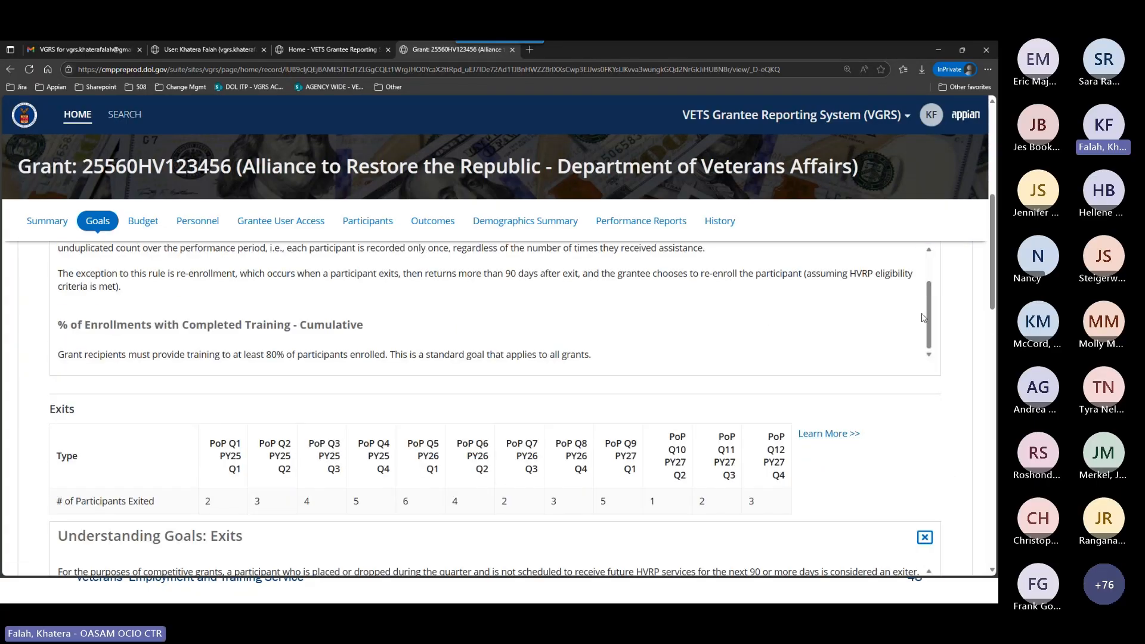
pyautogui.scroll(-2, 957, 464)
pyautogui.scroll(-3, 959, 464)
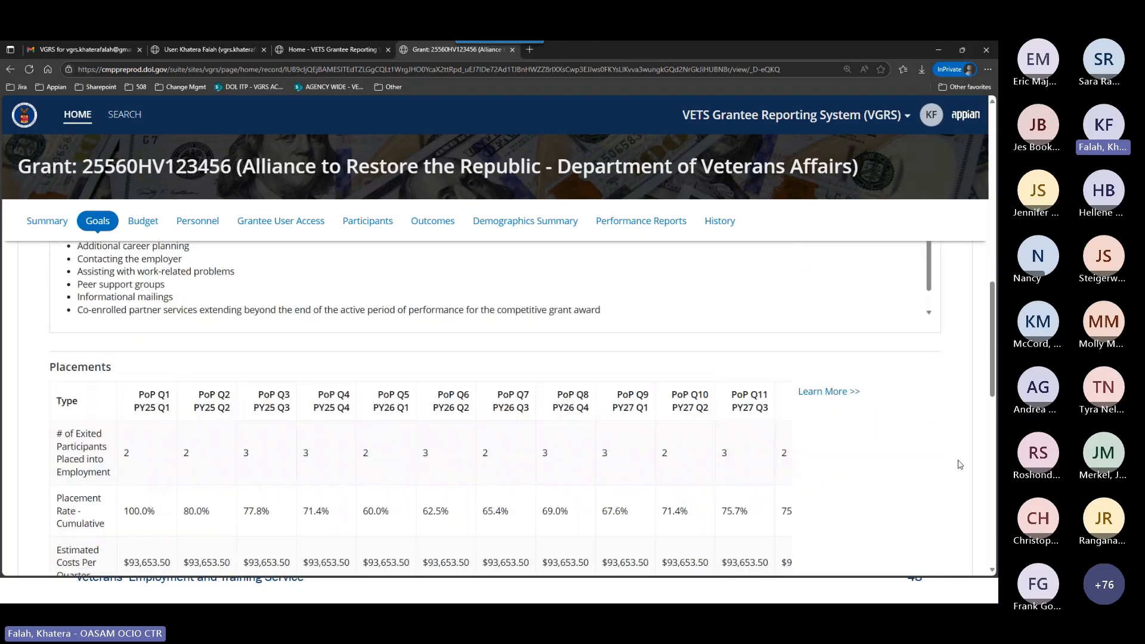
pyautogui.scroll(-2, 960, 464)
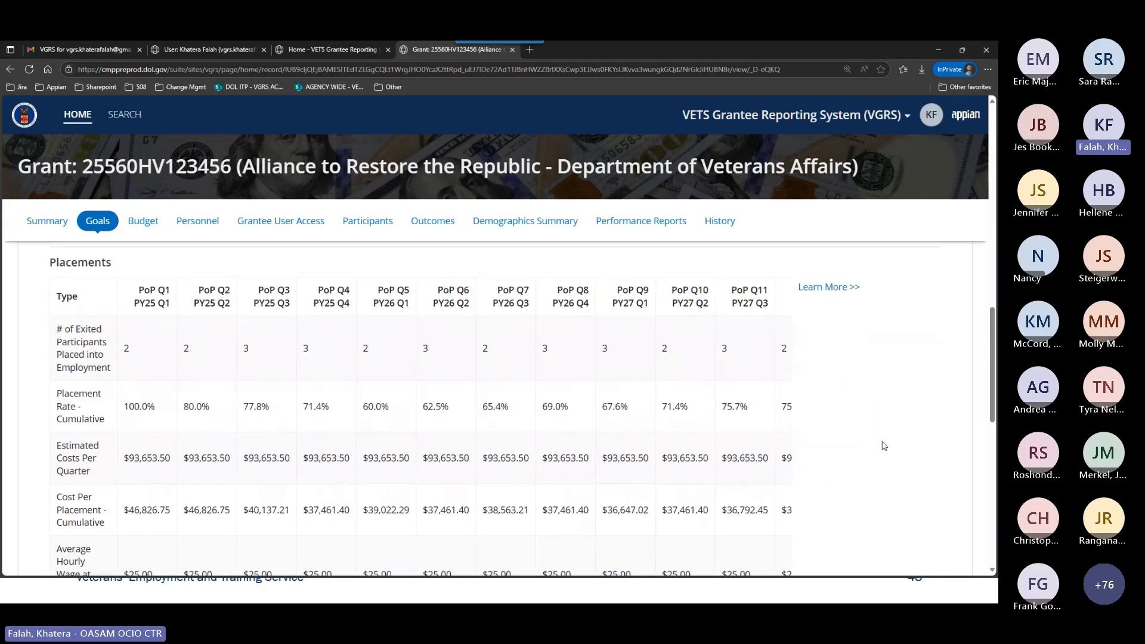
pyautogui.scroll(-1, 876, 460)
# Open the Placements goals explanation and read its placement, rate, cost and wage definitions alongside the Placements table's quarterly measures.
pyautogui.scroll(1, 876, 460)
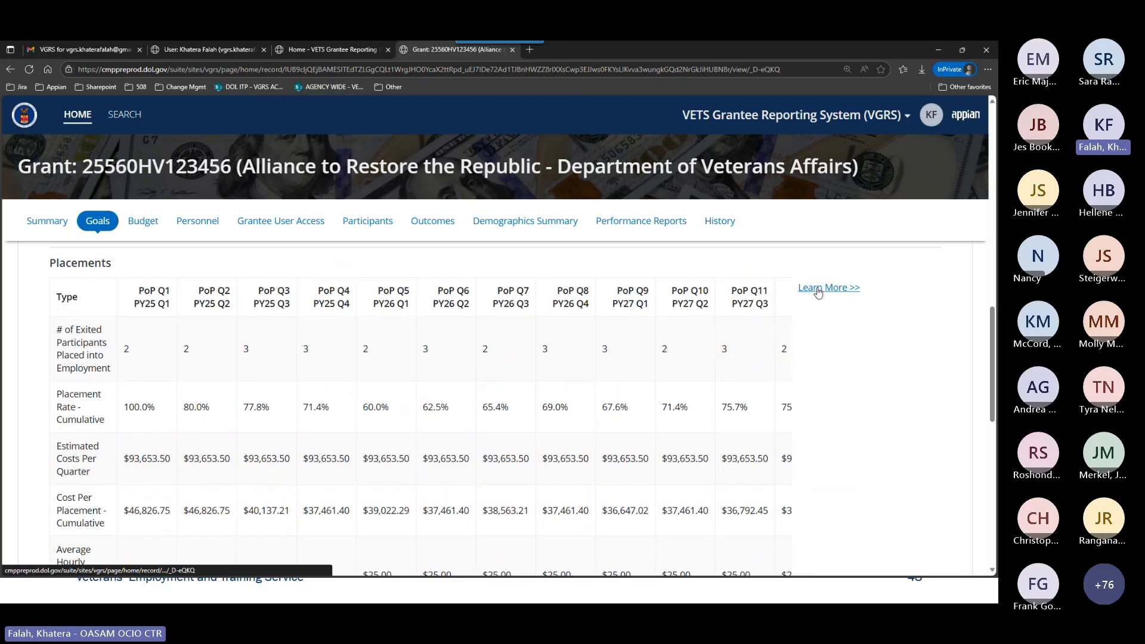
pyautogui.scroll(-5, 857, 400)
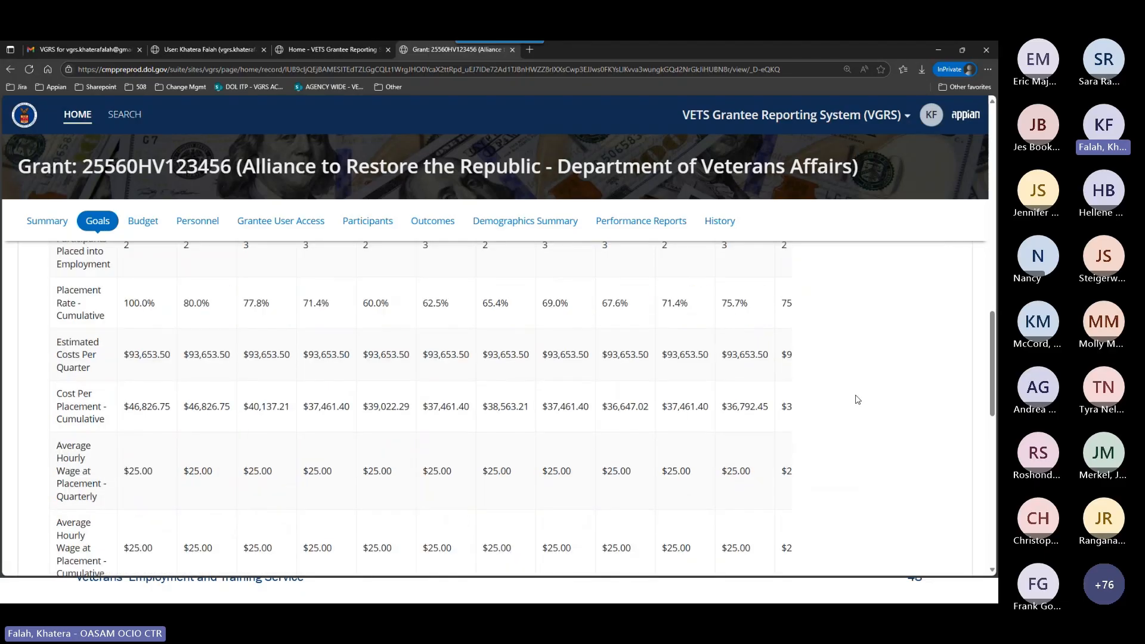
pyautogui.scroll(-1, 777, 451)
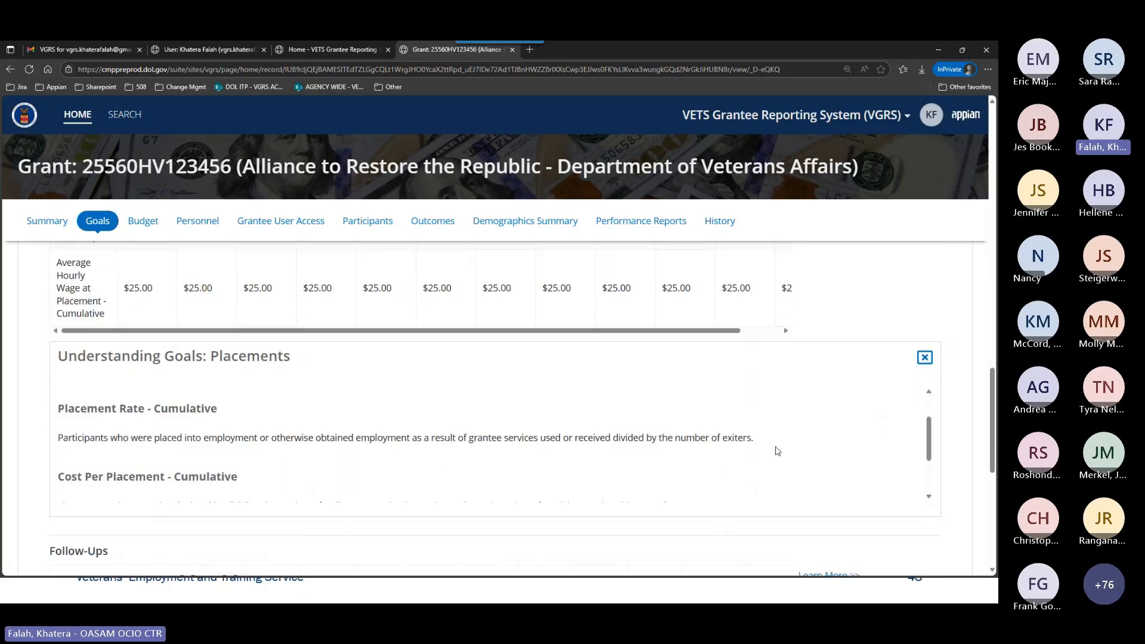
pyautogui.scroll(-1, 776, 450)
pyautogui.scroll(-1, 777, 451)
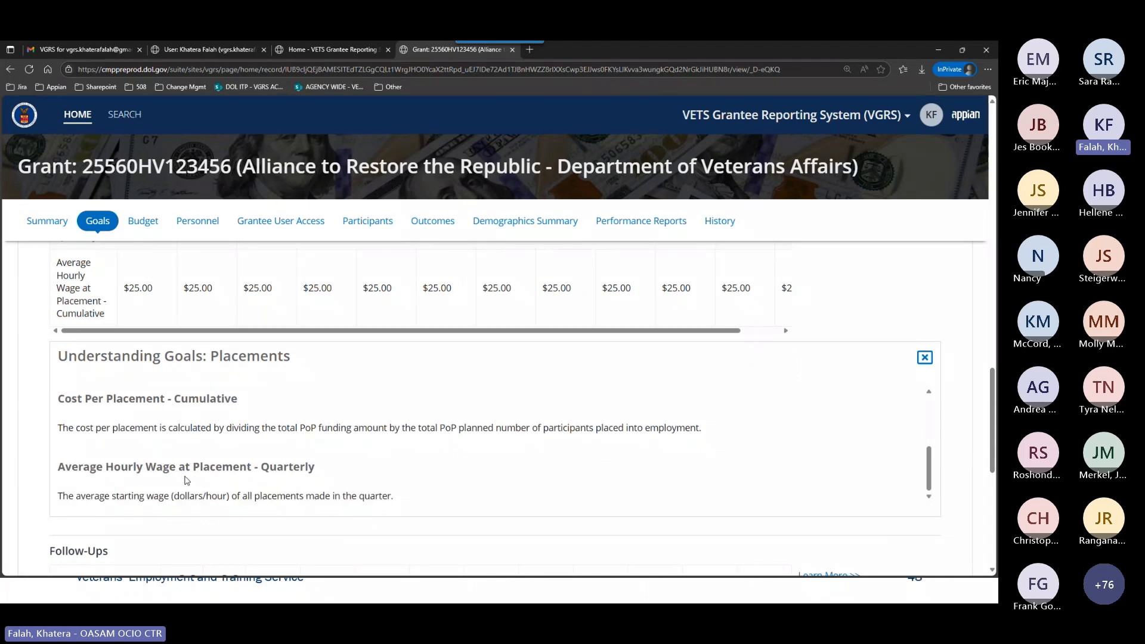
pyautogui.scroll(2, 396, 473)
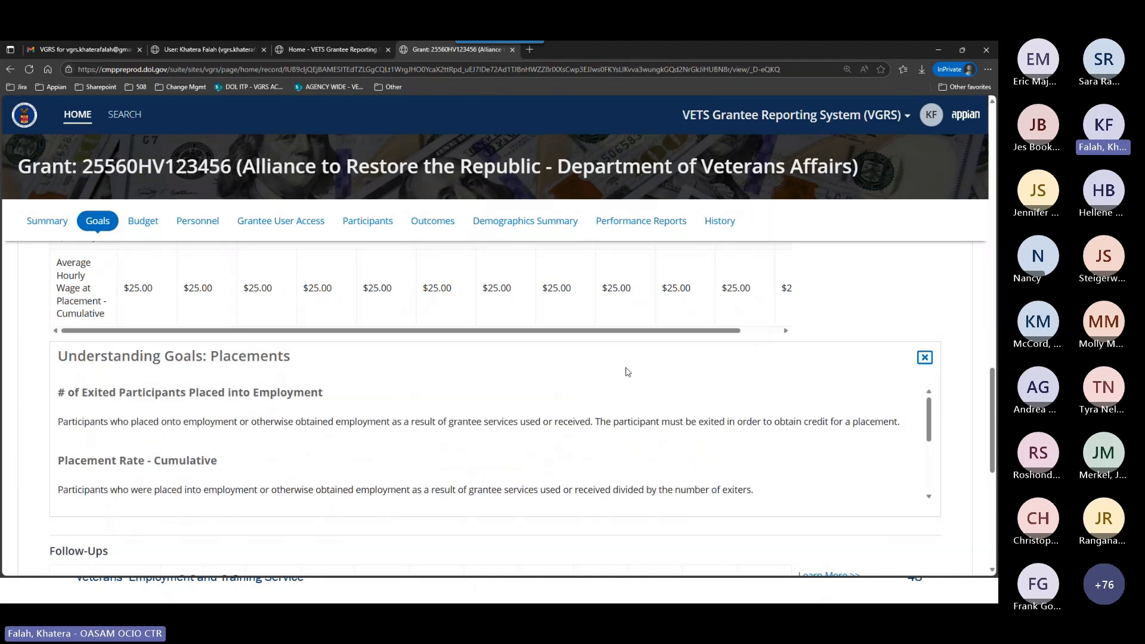
pyautogui.scroll(2, 629, 372)
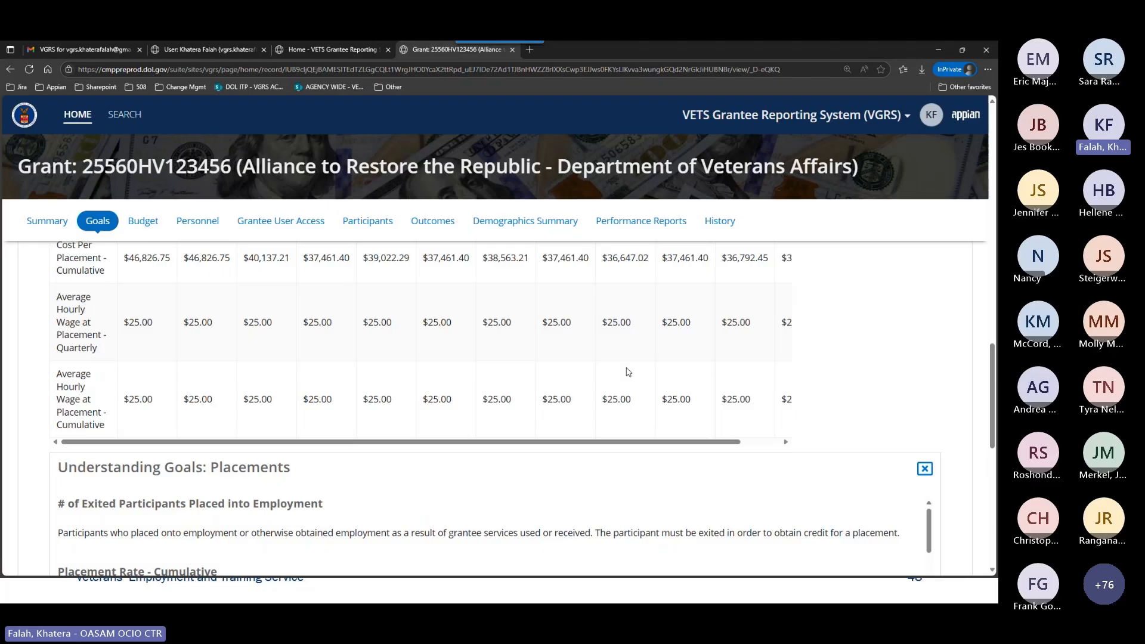
pyautogui.scroll(4, 629, 372)
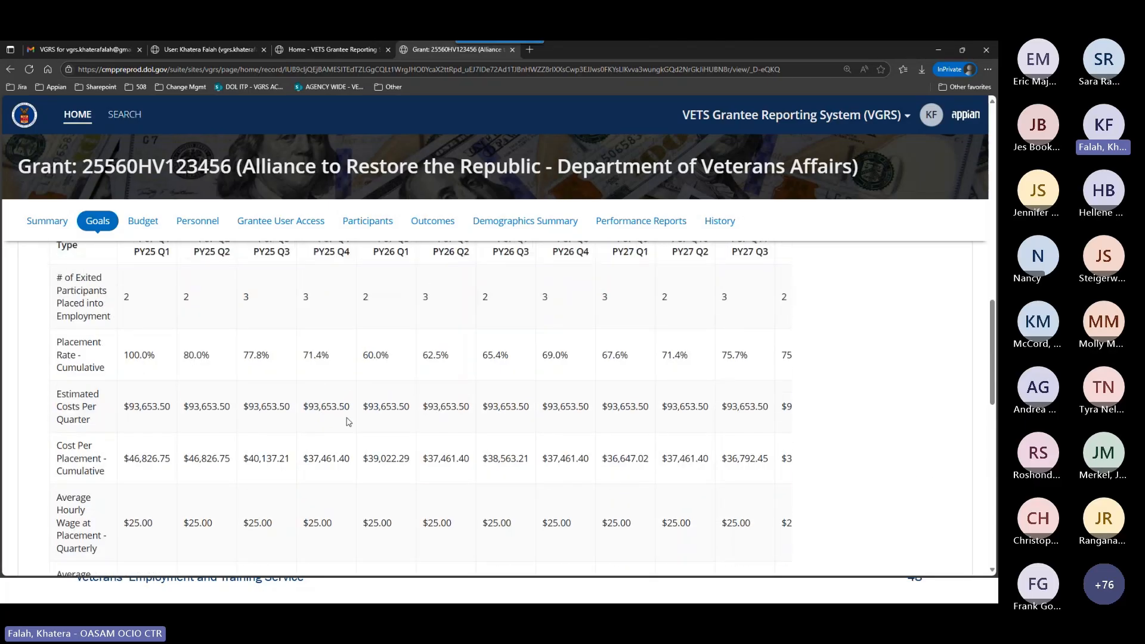
pyautogui.scroll(1, 360, 414)
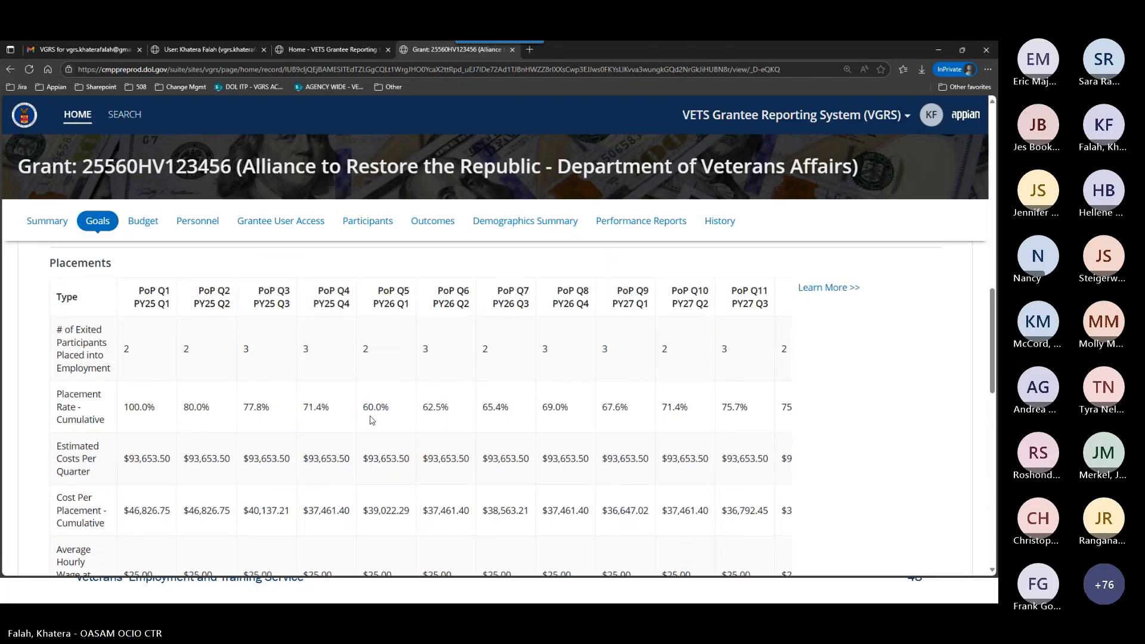
# Open the Follow-Ups goals explanation and read its definitions for exiters who earned wages and employment rates in the 2nd and 4th quarters after exit.
pyautogui.scroll(-10, 370, 421)
pyautogui.scroll(-4, 938, 468)
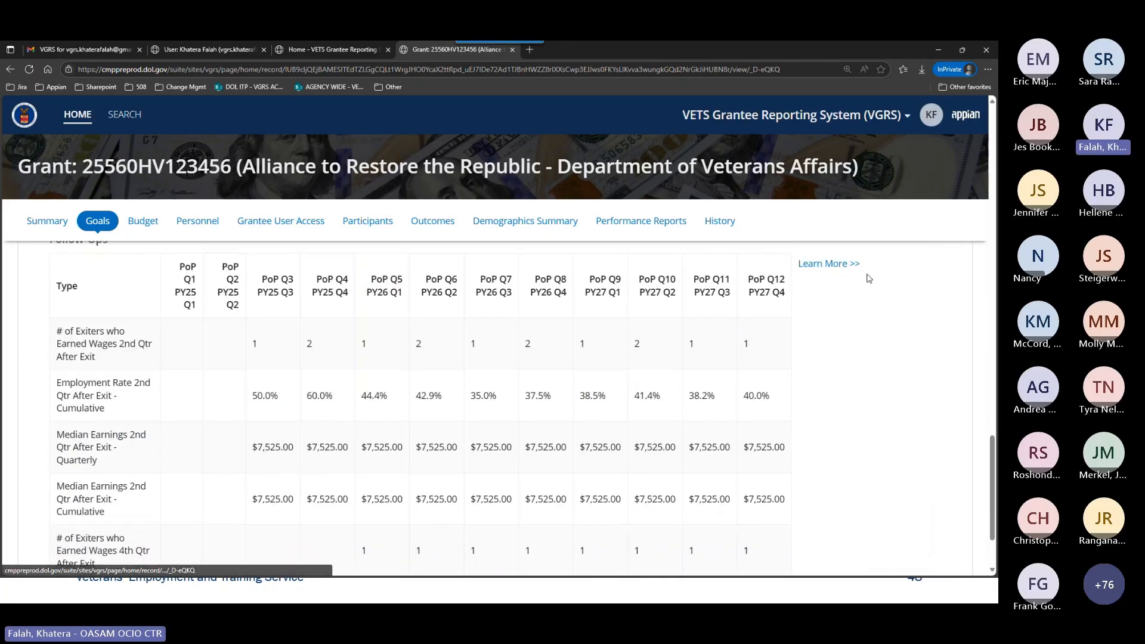
pyautogui.click(828, 263)
pyautogui.scroll(-2, 903, 426)
pyautogui.scroll(-2, 905, 425)
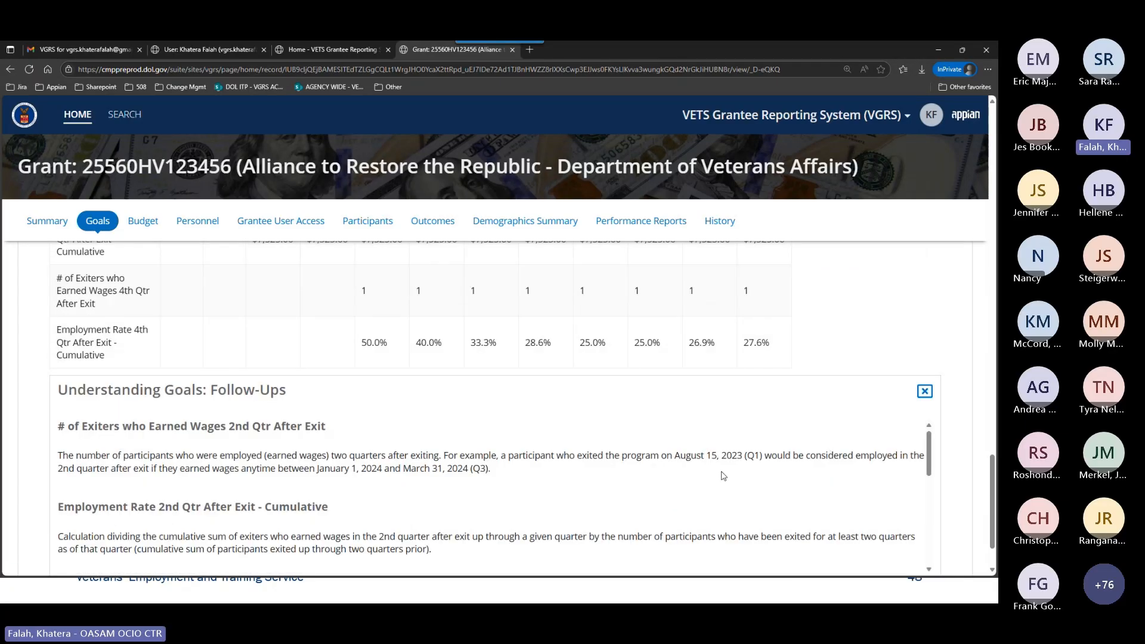
pyautogui.scroll(-5, 723, 475)
pyautogui.scroll(-2, 723, 475)
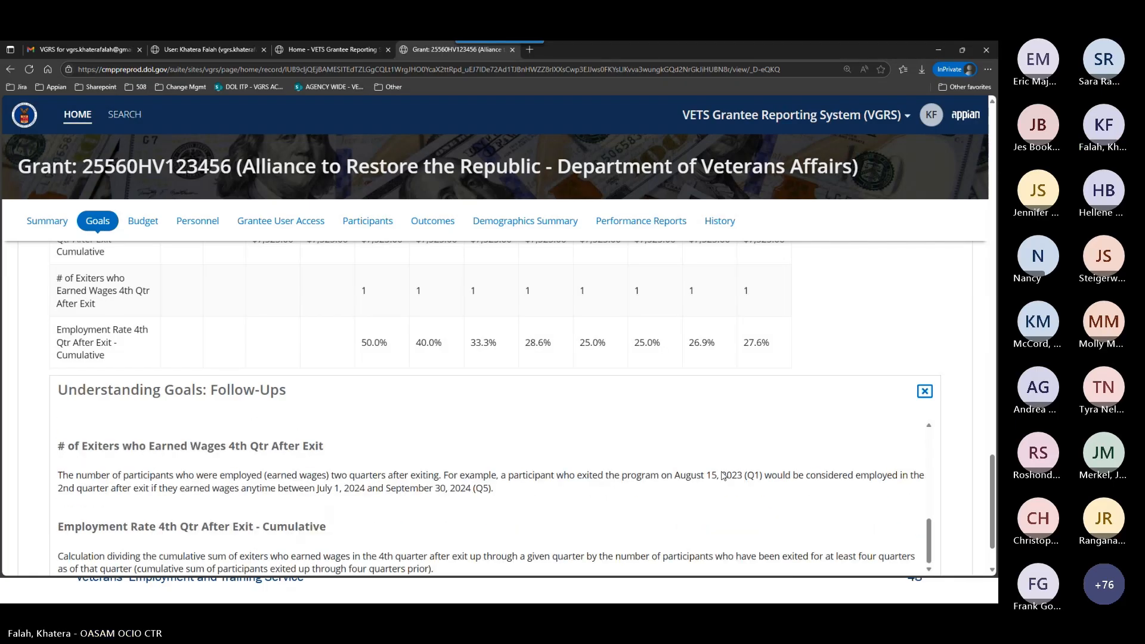
pyautogui.scroll(-2, 964, 484)
# Examine the Follow-Ups table's quarterly measures, highlighting the PY25 Q1 label in the first quarter's column heading.
pyautogui.scroll(5, 964, 484)
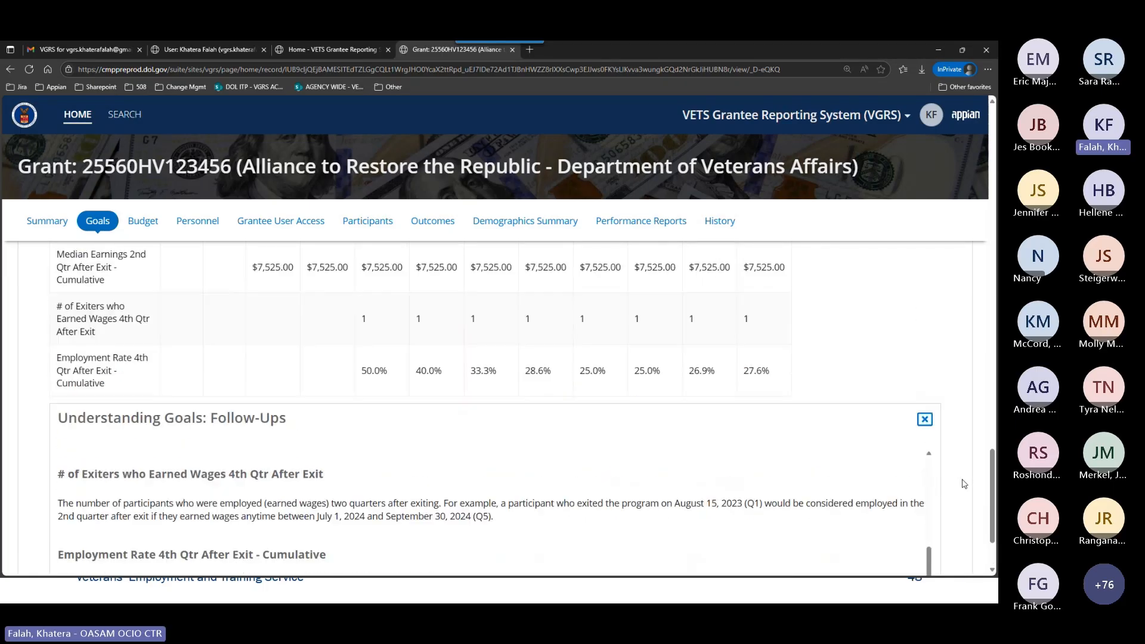
pyautogui.scroll(1, 956, 480)
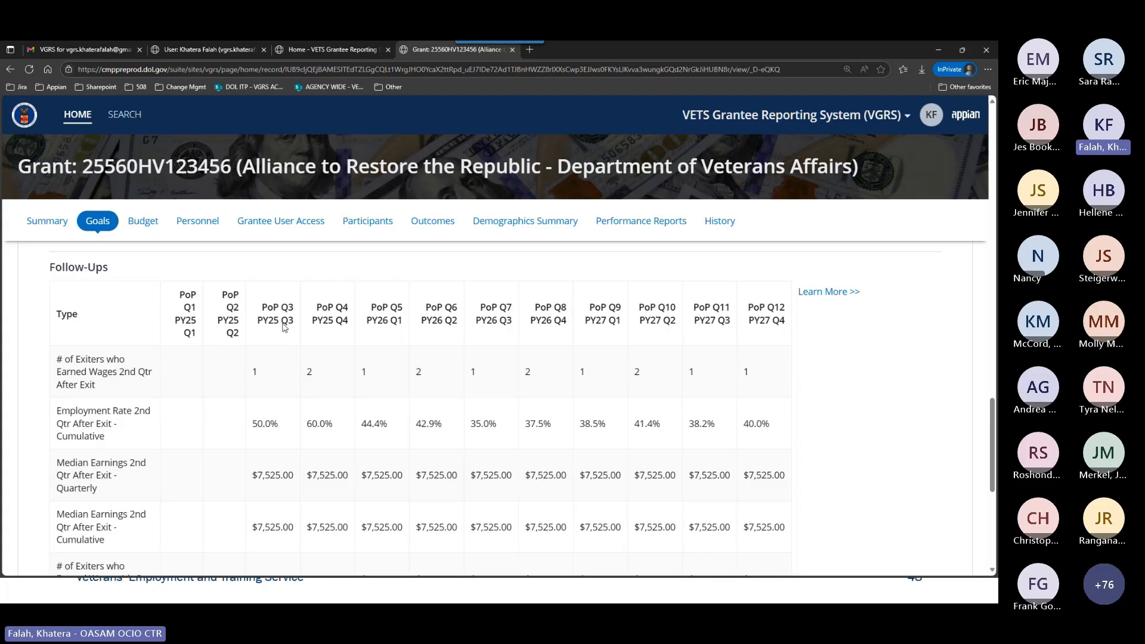
pyautogui.moveTo(178, 323); pyautogui.dragTo(190, 334)
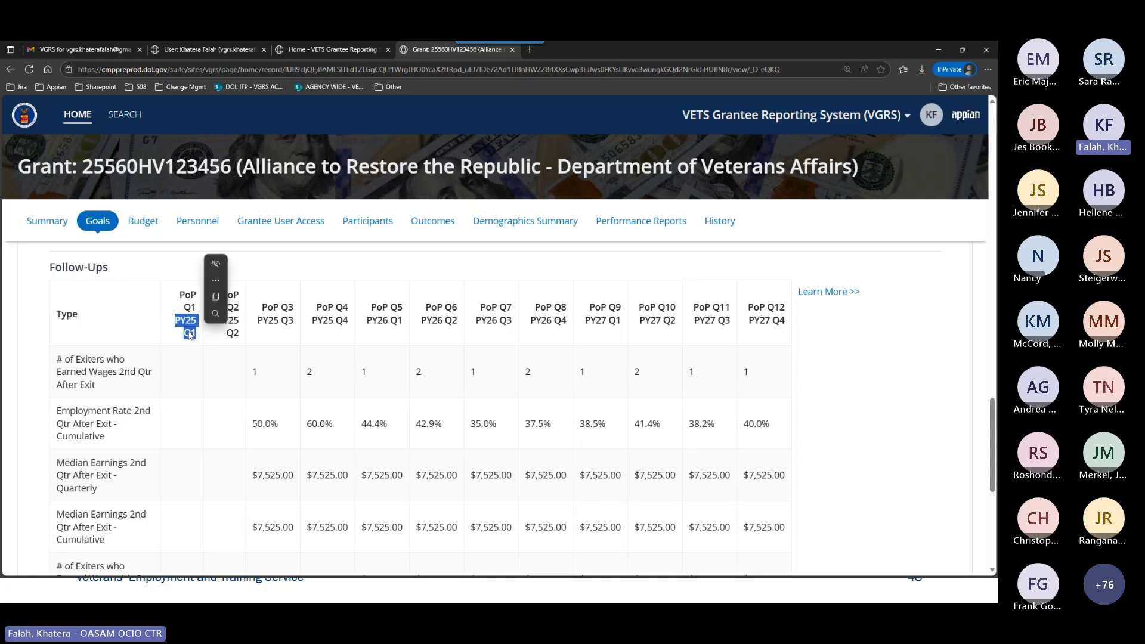
pyautogui.click(227, 328)
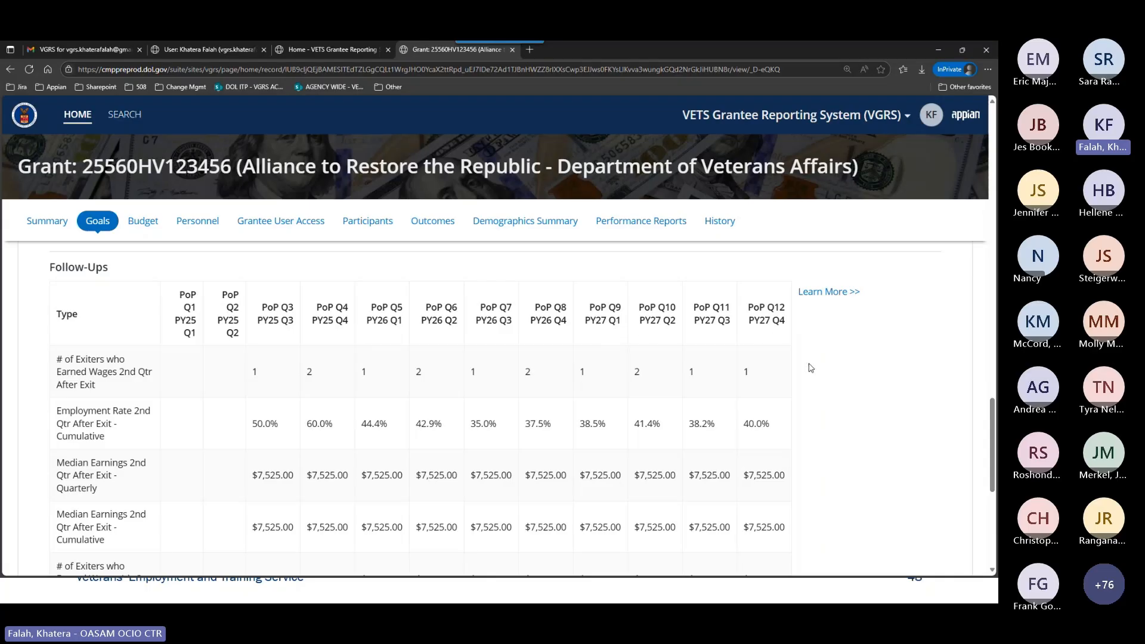
# Return to the Placements section and close its goals explanation.
pyautogui.scroll(3, 810, 400)
pyautogui.scroll(2, 810, 400)
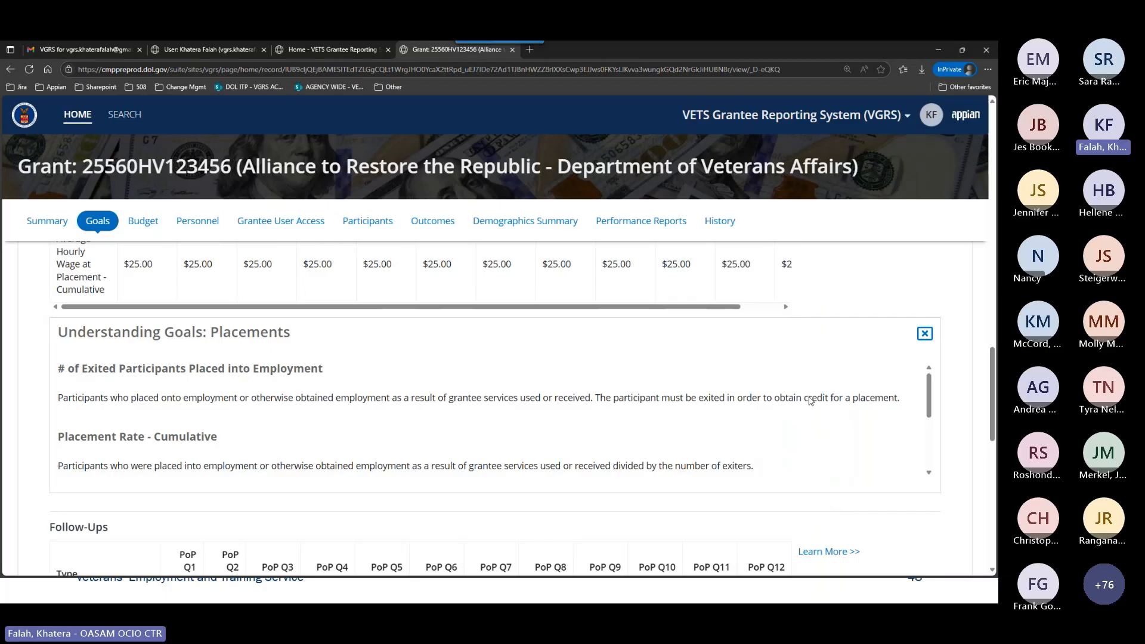
pyautogui.scroll(2, 809, 401)
pyautogui.click(925, 437)
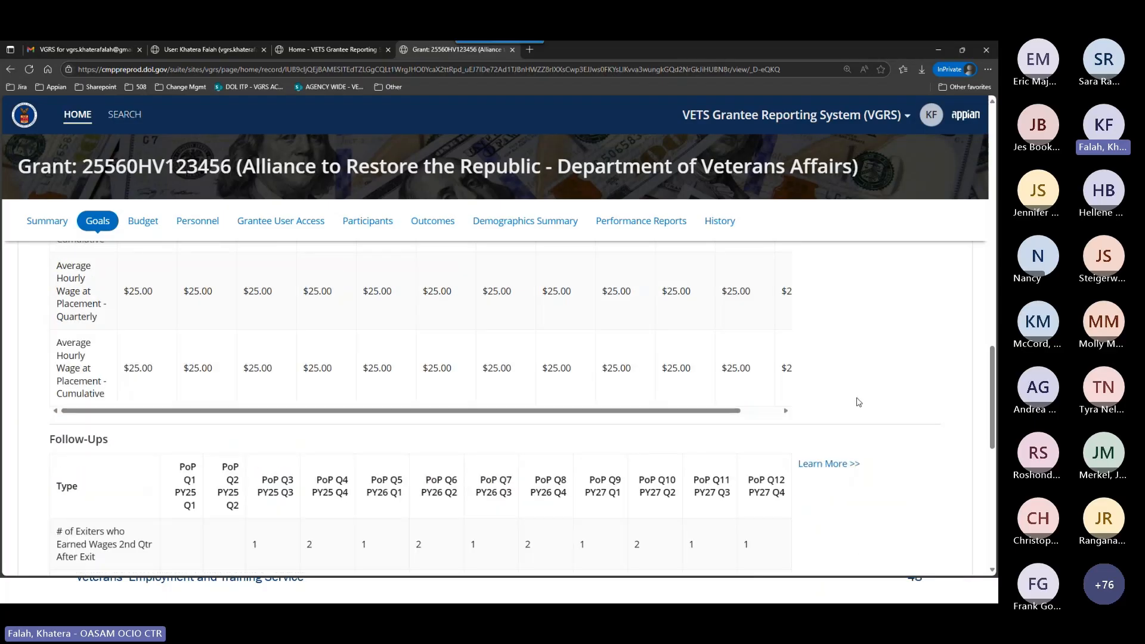
# Review the Placements, Exits and Enrollments sections again, and close the Enrollments and Exits goals explanations.
pyautogui.scroll(1, 814, 413)
pyautogui.scroll(7, 825, 411)
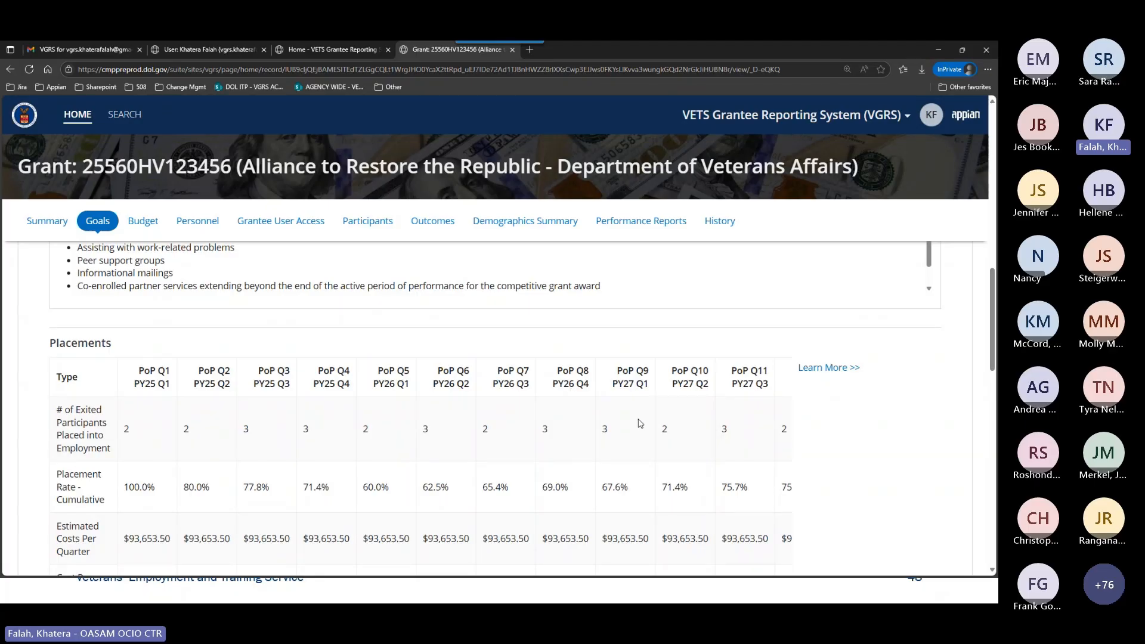
pyautogui.scroll(3, 737, 447)
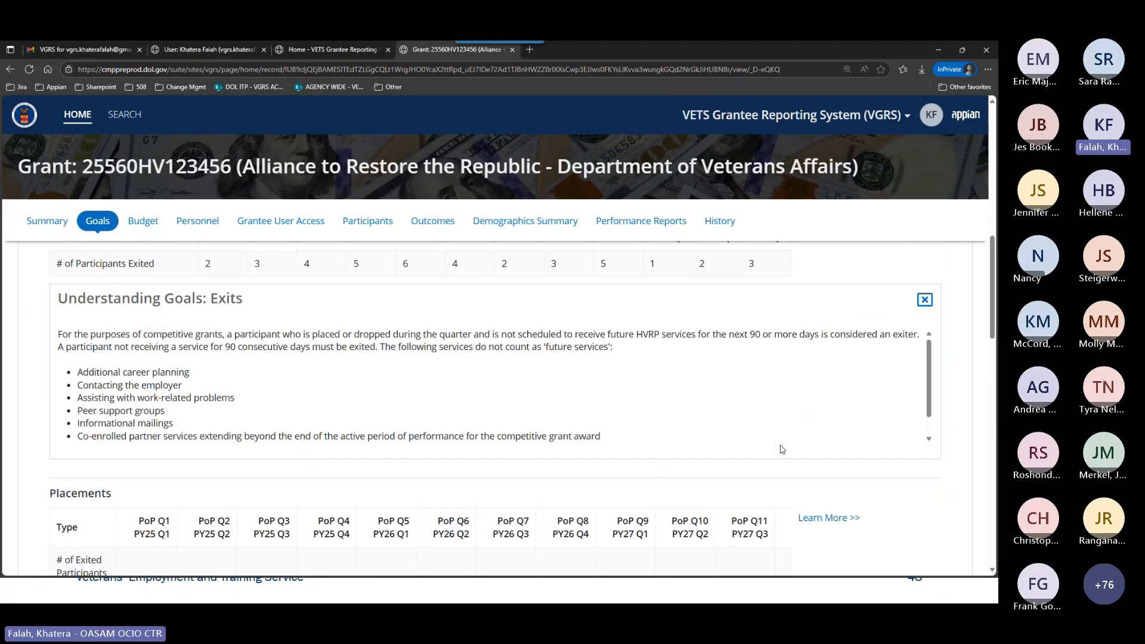
pyautogui.scroll(5, 782, 448)
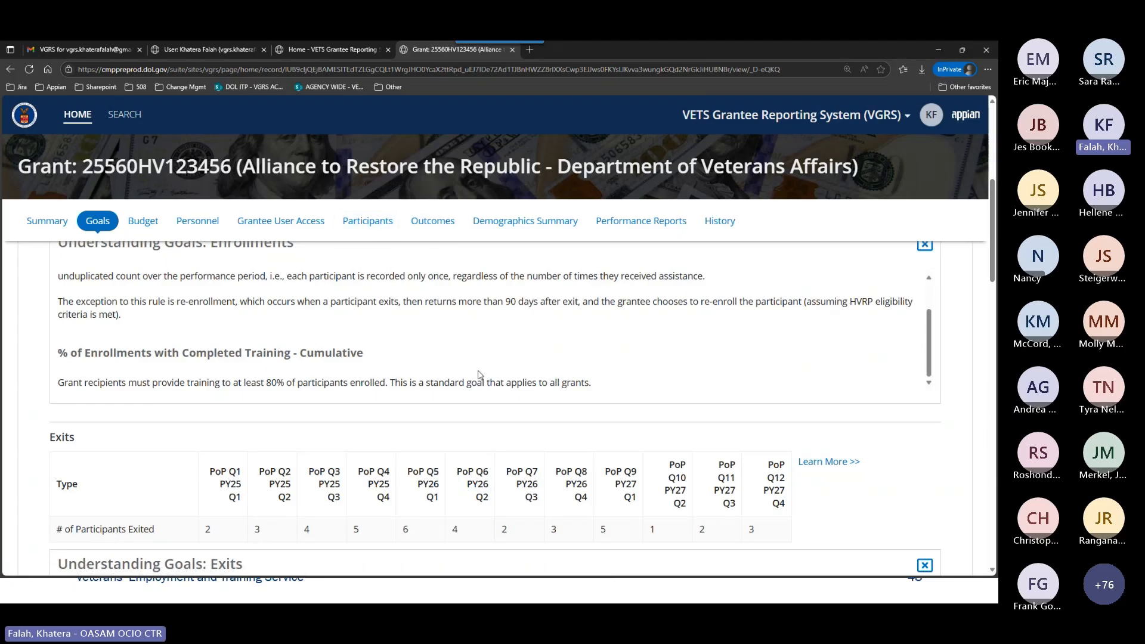
pyautogui.click(928, 252)
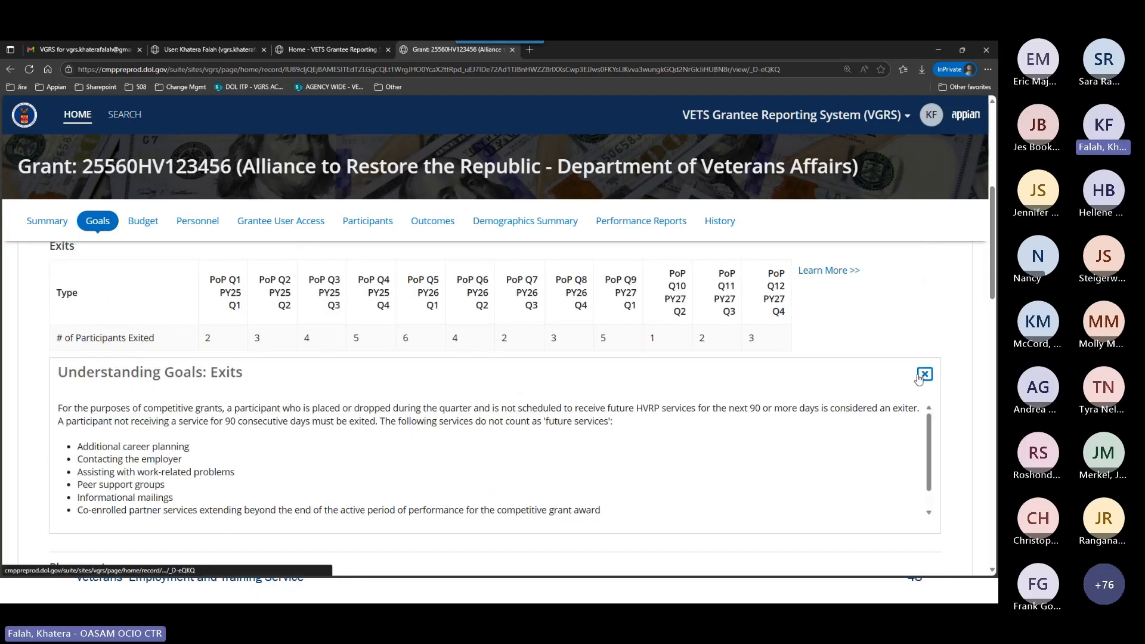
pyautogui.click(924, 374)
pyautogui.scroll(5, 883, 417)
pyautogui.scroll(-2, 878, 441)
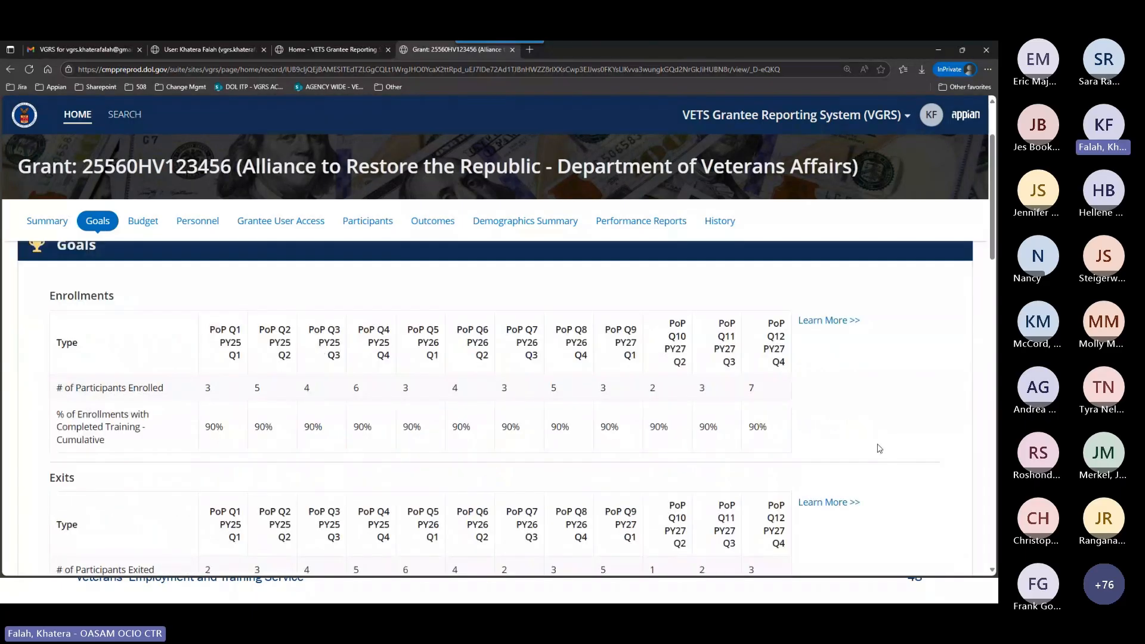
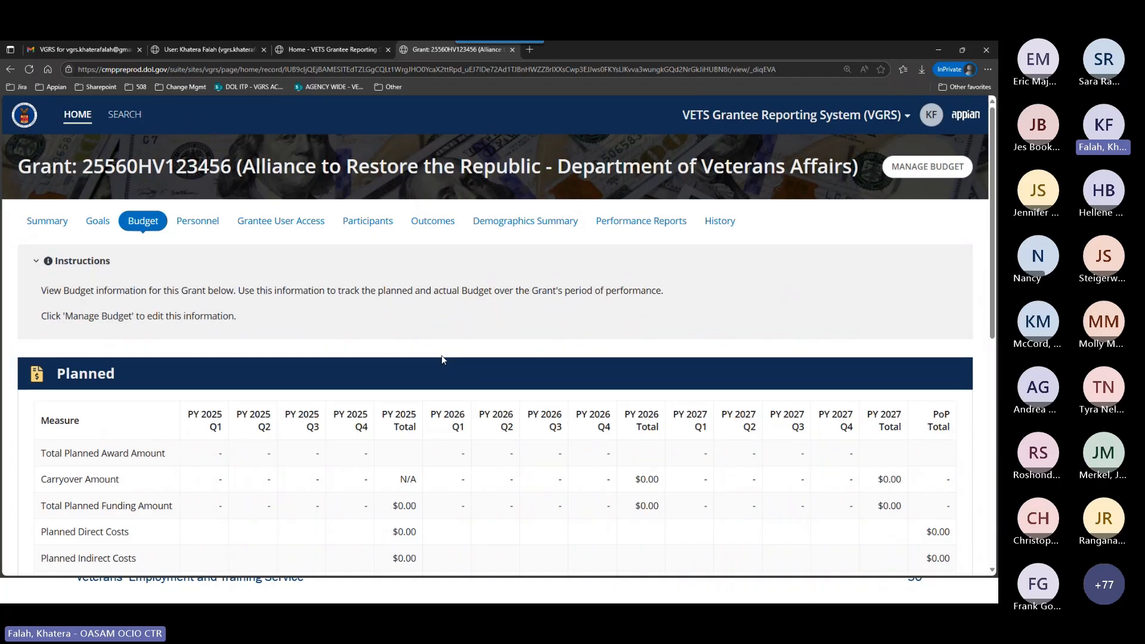
# Read the Budget instructions and examine the Planned and Actual tables' measures across the program years.
pyautogui.scroll(-2, 441, 355)
pyautogui.scroll(2, 503, 374)
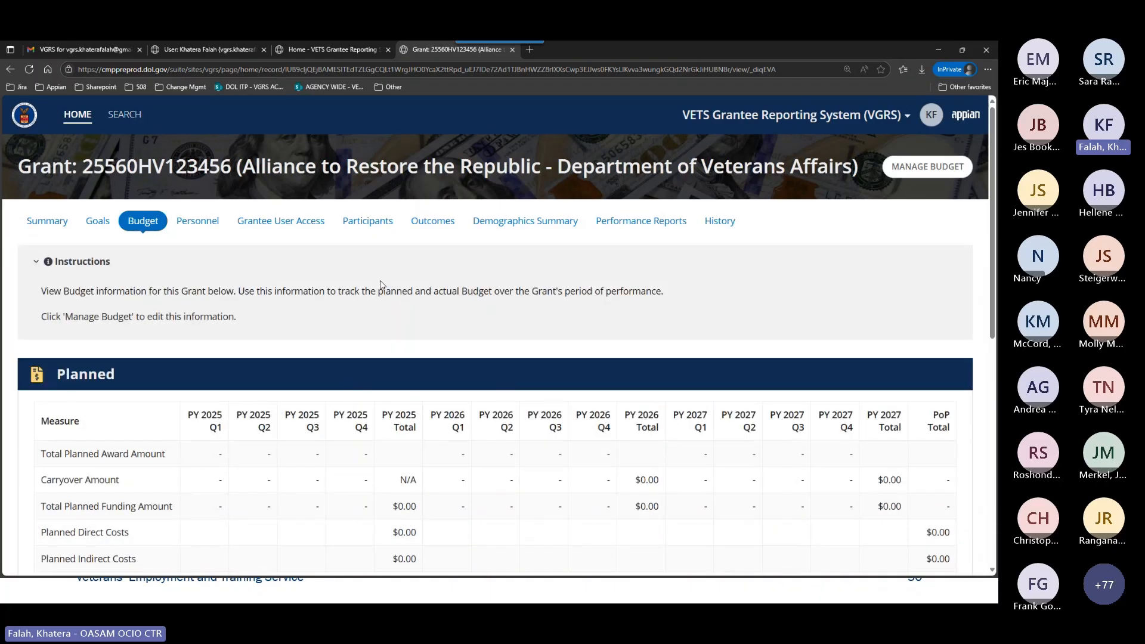
pyautogui.scroll(-2, 407, 388)
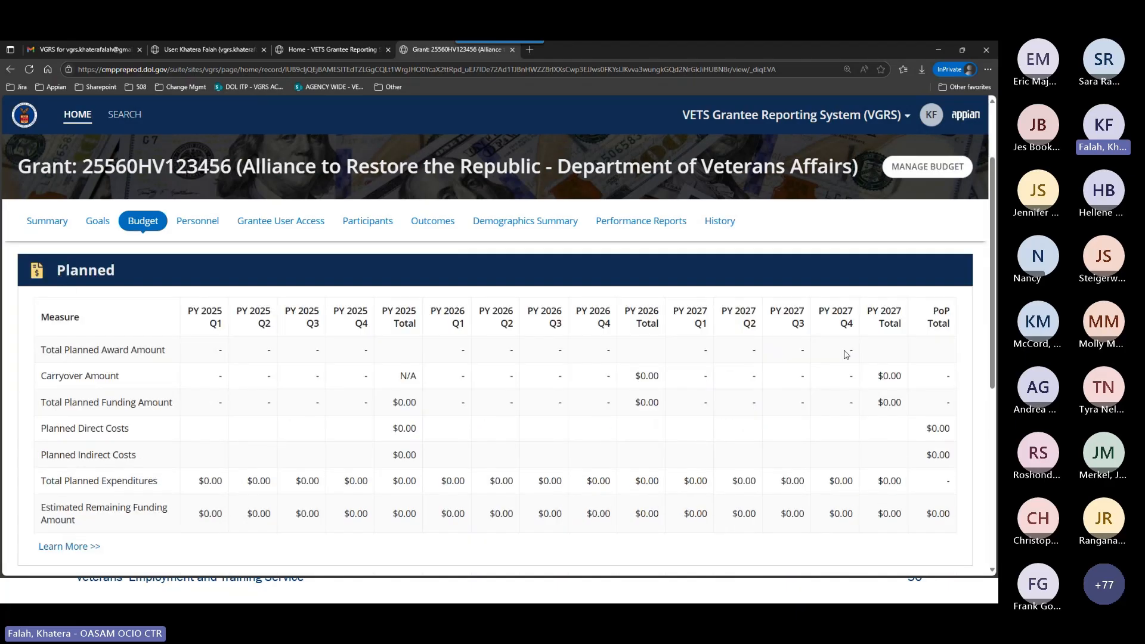
pyautogui.scroll(-3, 239, 430)
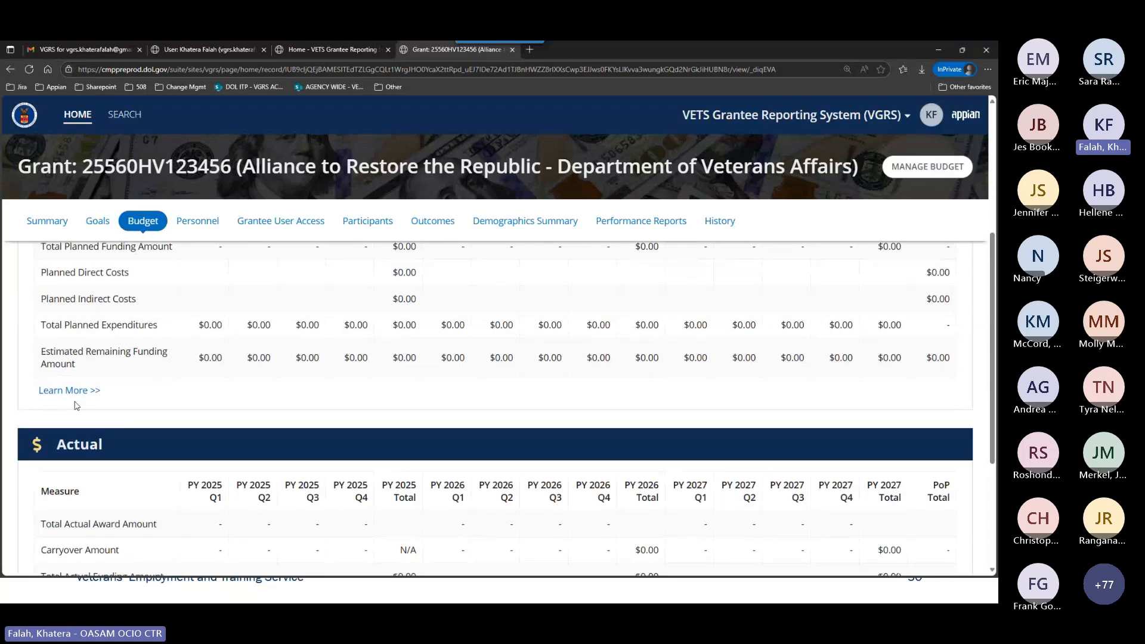
pyautogui.scroll(-2, 361, 416)
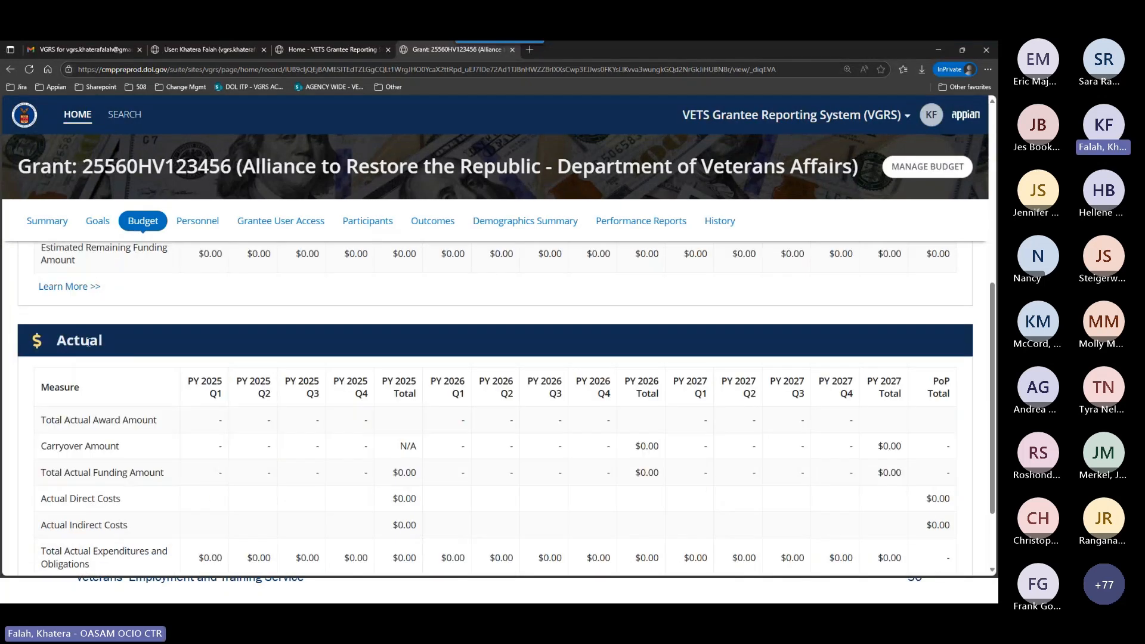
pyautogui.scroll(-2, 158, 357)
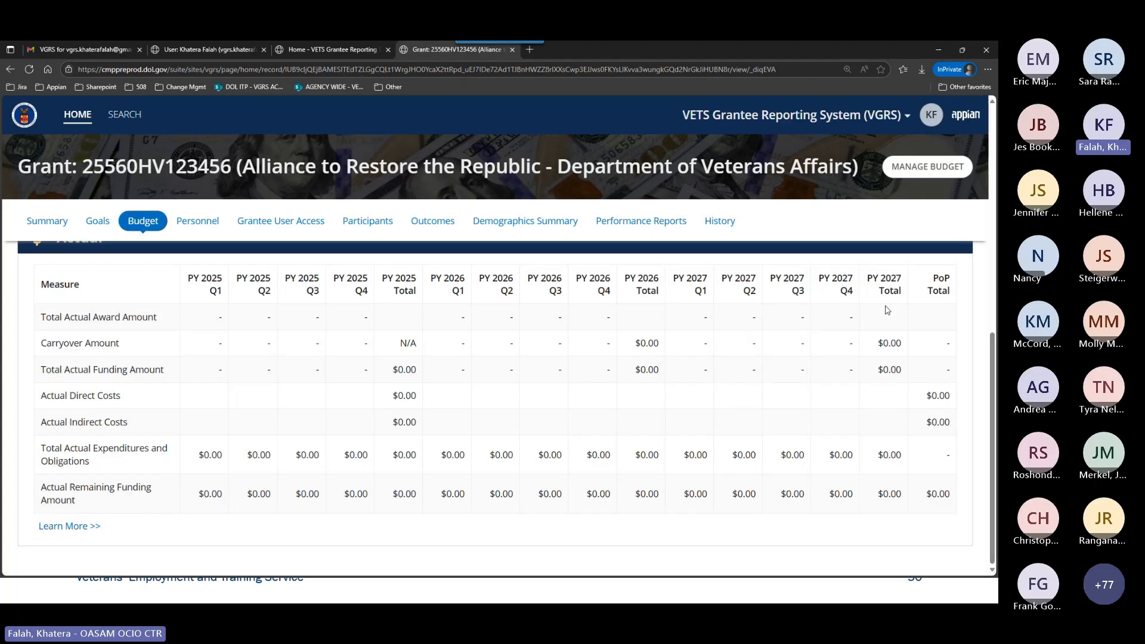
pyautogui.scroll(8, 340, 490)
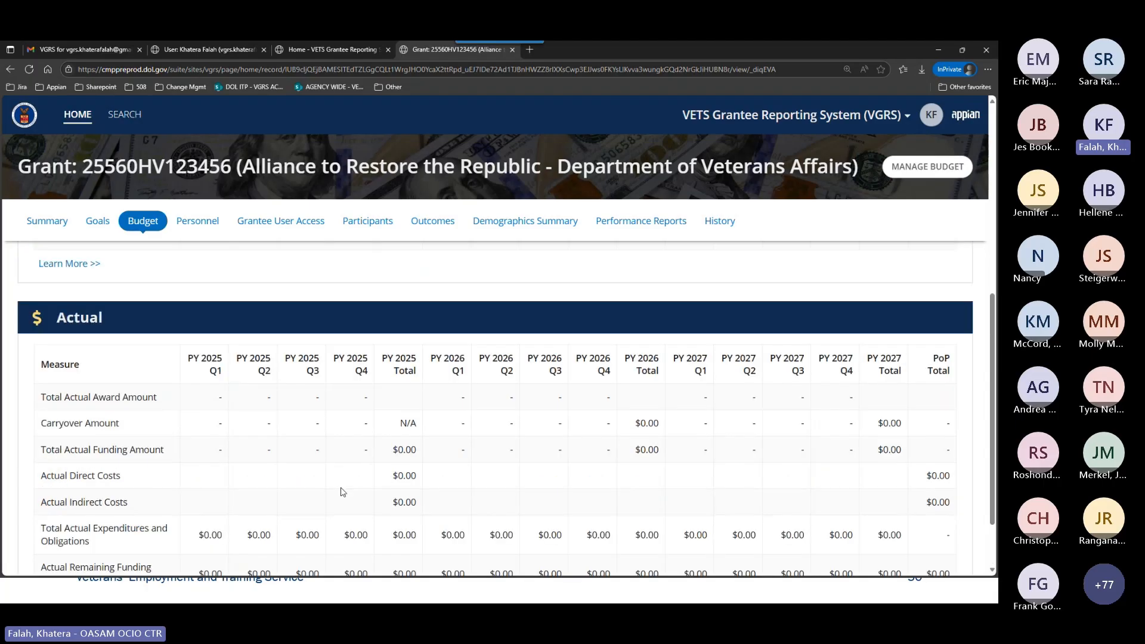
pyautogui.scroll(-4, 340, 489)
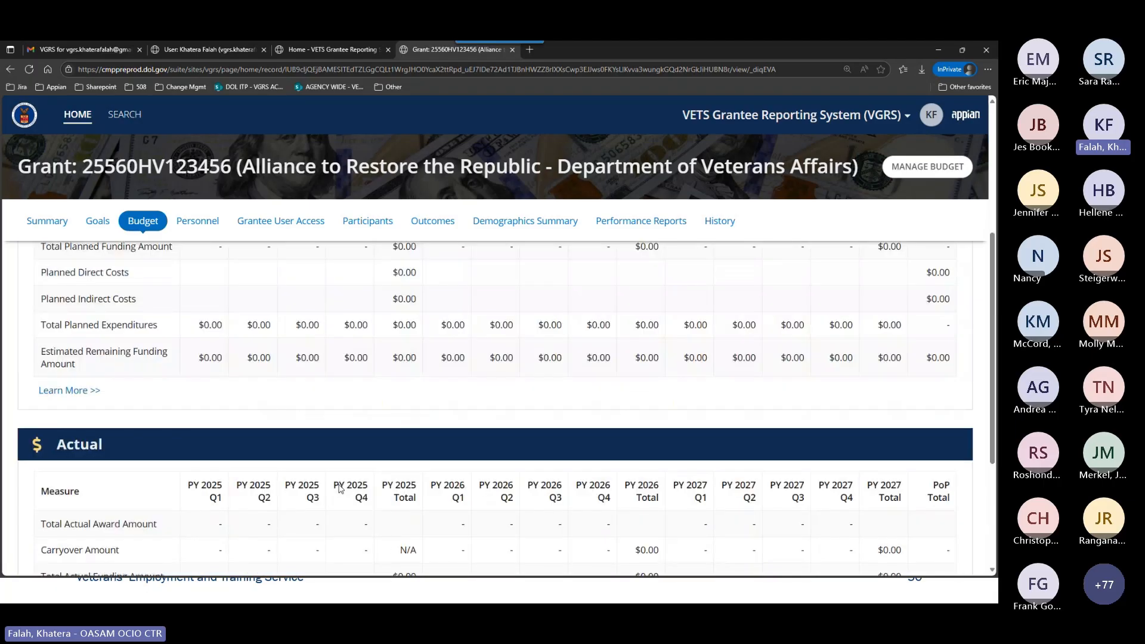
pyautogui.scroll(5, 339, 487)
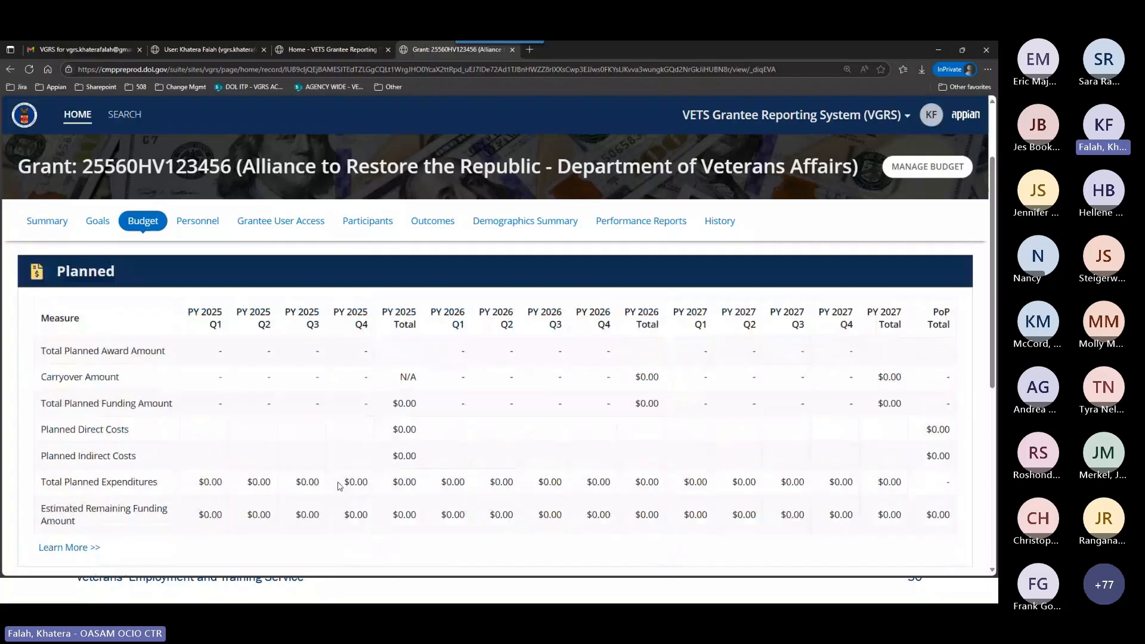
pyautogui.scroll(1, 340, 485)
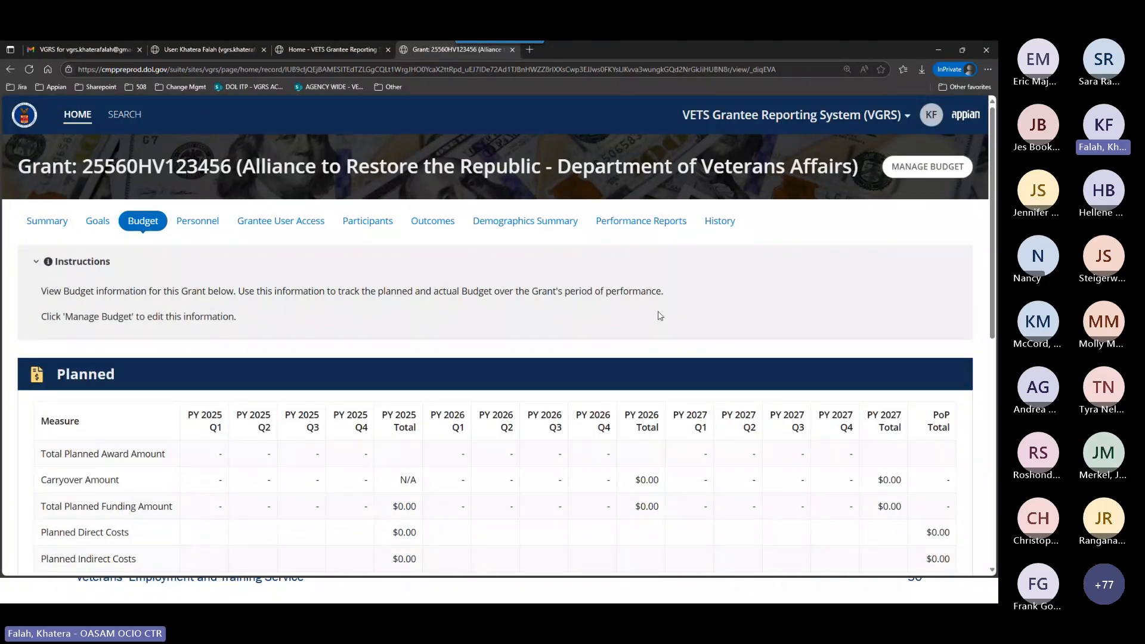
# Examine the Planned table's award, carryover, funding and cost measures, highlighting the PY 2026 Total carryover amount.
pyautogui.scroll(-2, 348, 344)
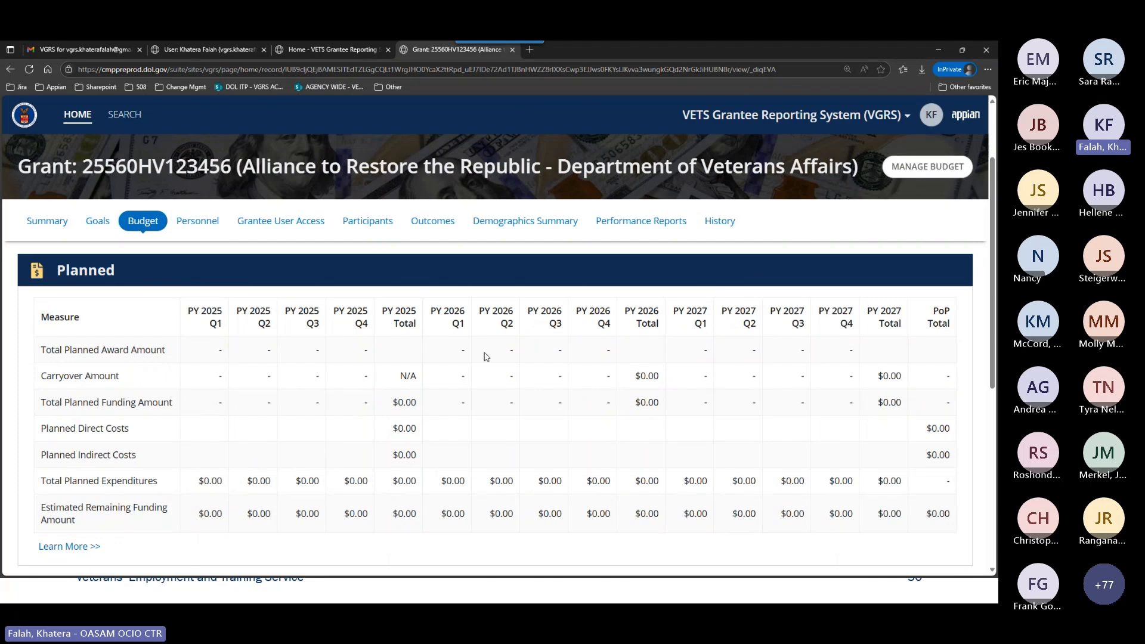
pyautogui.scroll(-1, 364, 407)
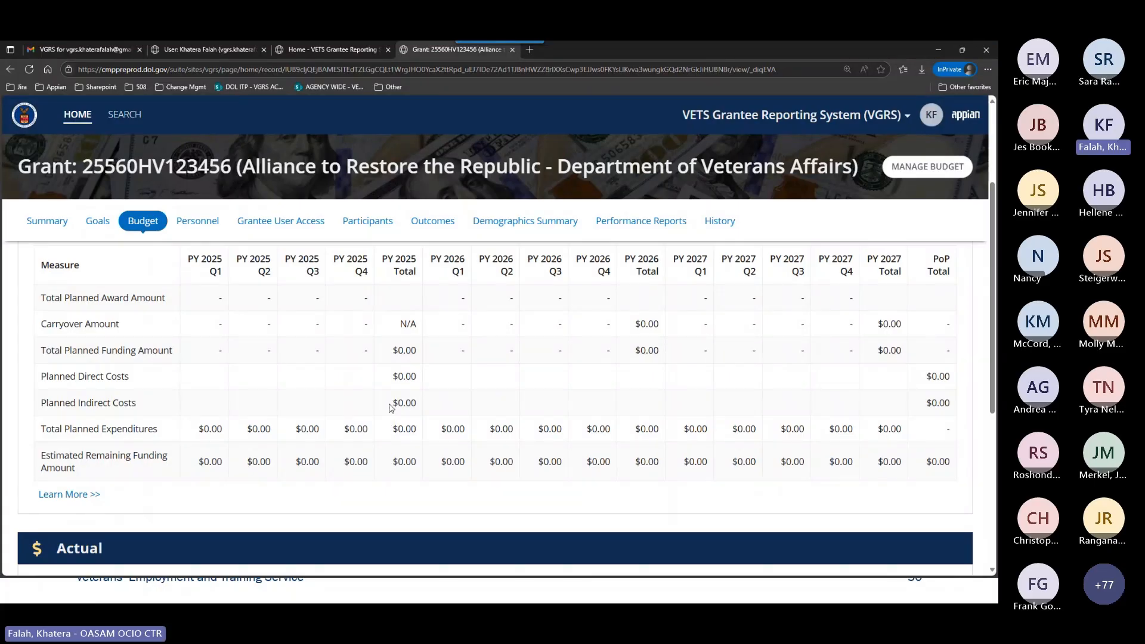
pyautogui.scroll(1, 334, 411)
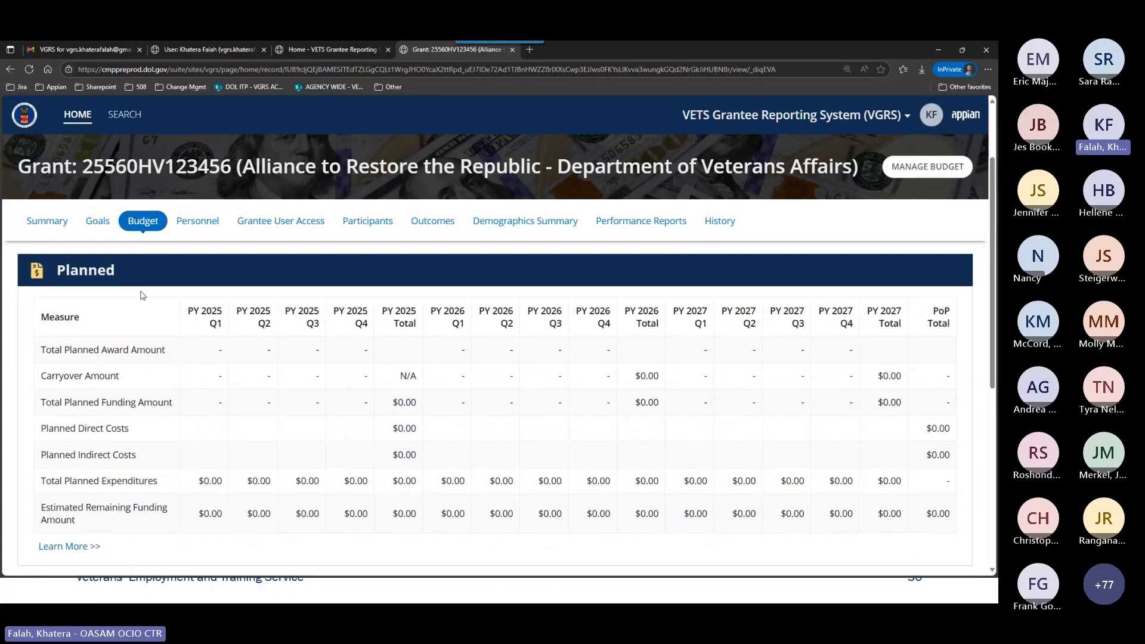
pyautogui.scroll(-3, 287, 418)
pyautogui.scroll(1, 265, 387)
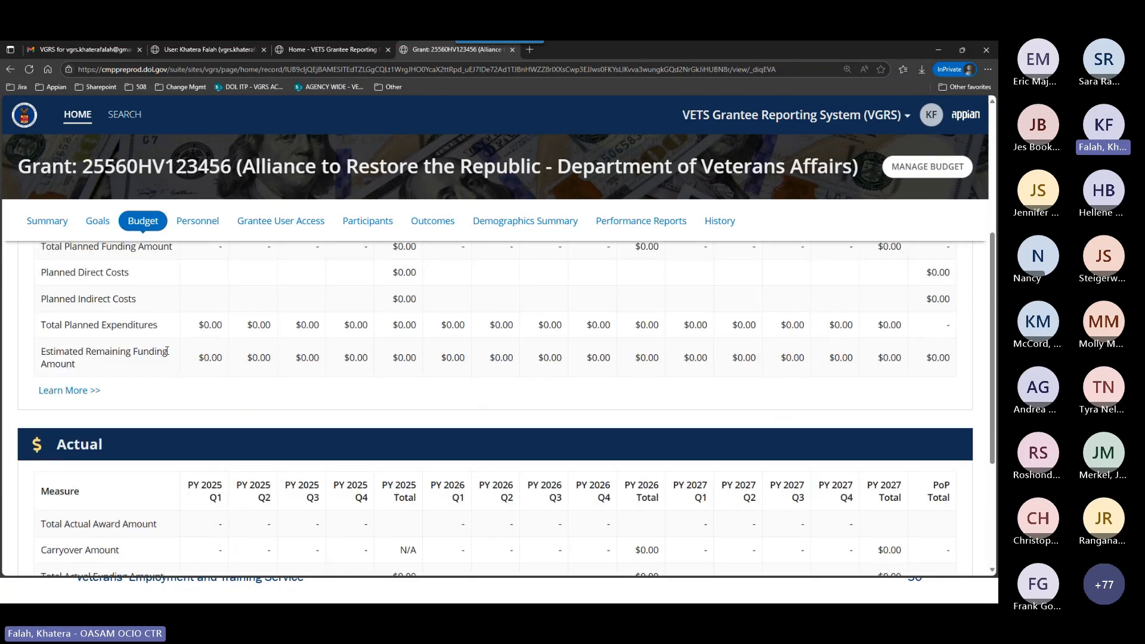
pyautogui.scroll(1, 265, 387)
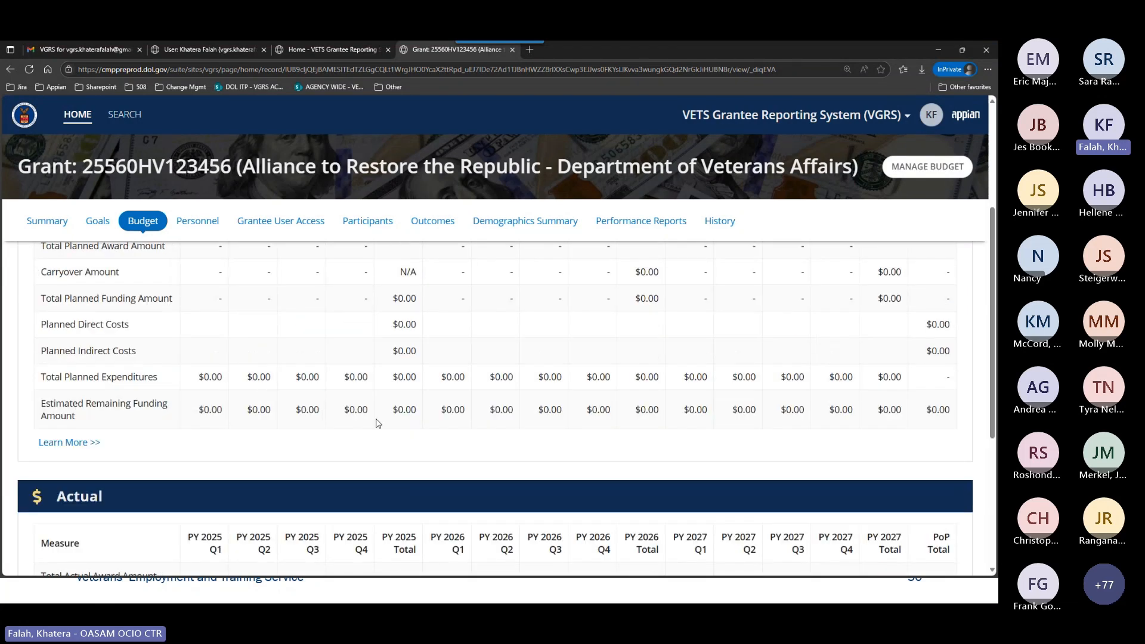
pyautogui.scroll(1, 376, 423)
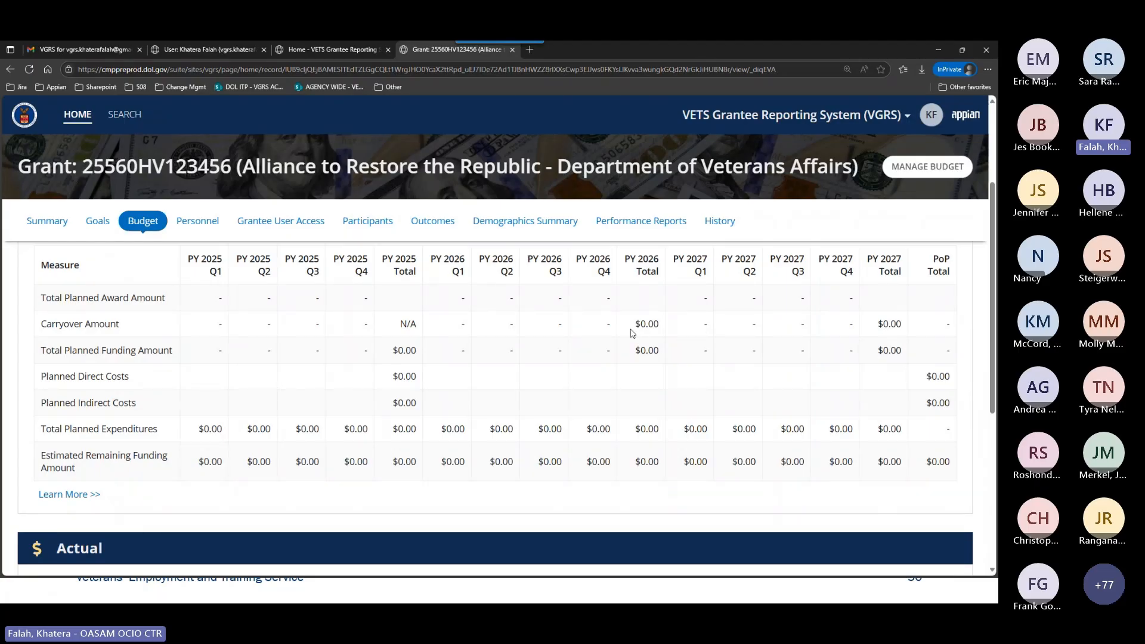
pyautogui.moveTo(632, 324); pyautogui.dragTo(663, 325)
# Examine the Actual table's funding, cost and remaining funding measures and compare them with the Planned table.
pyautogui.scroll(-5, 705, 455)
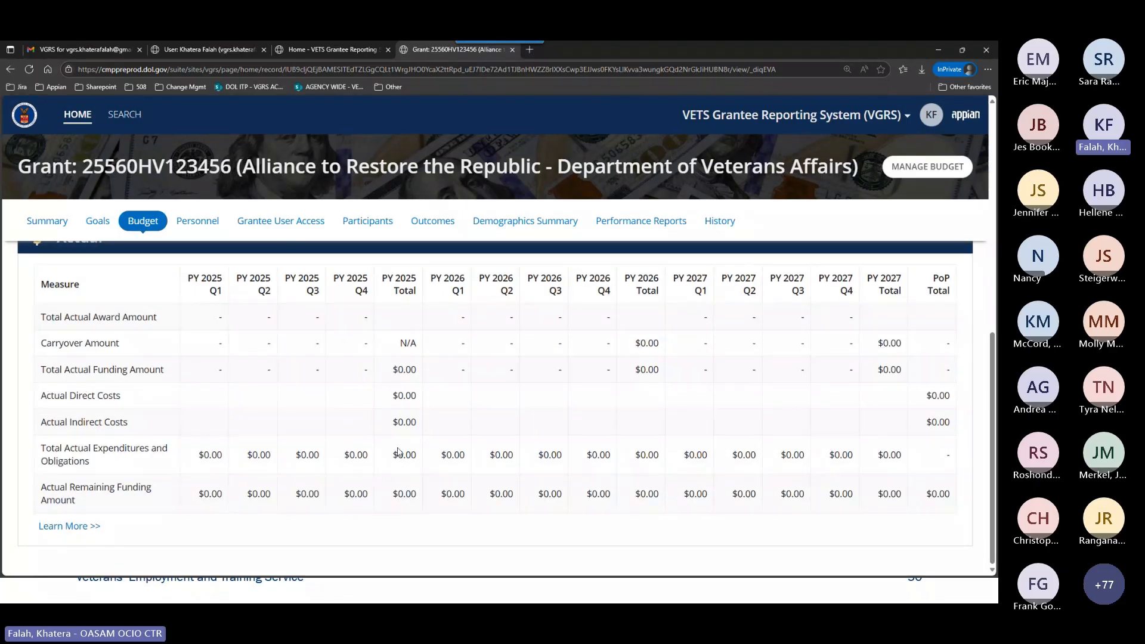
pyautogui.scroll(1, 399, 451)
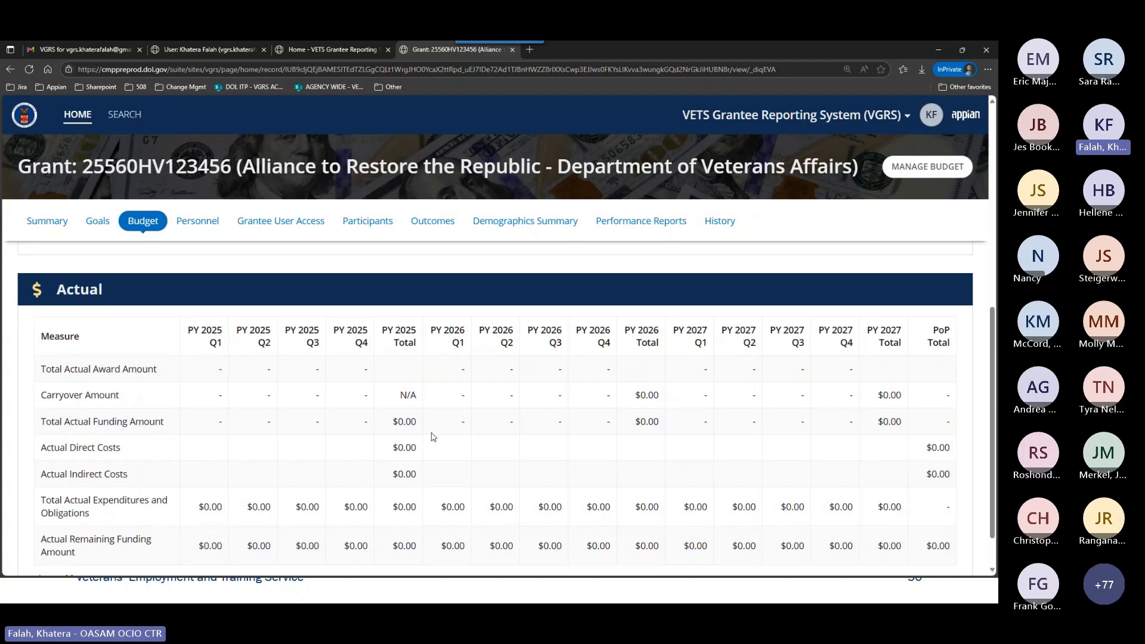
pyautogui.scroll(-1, 416, 469)
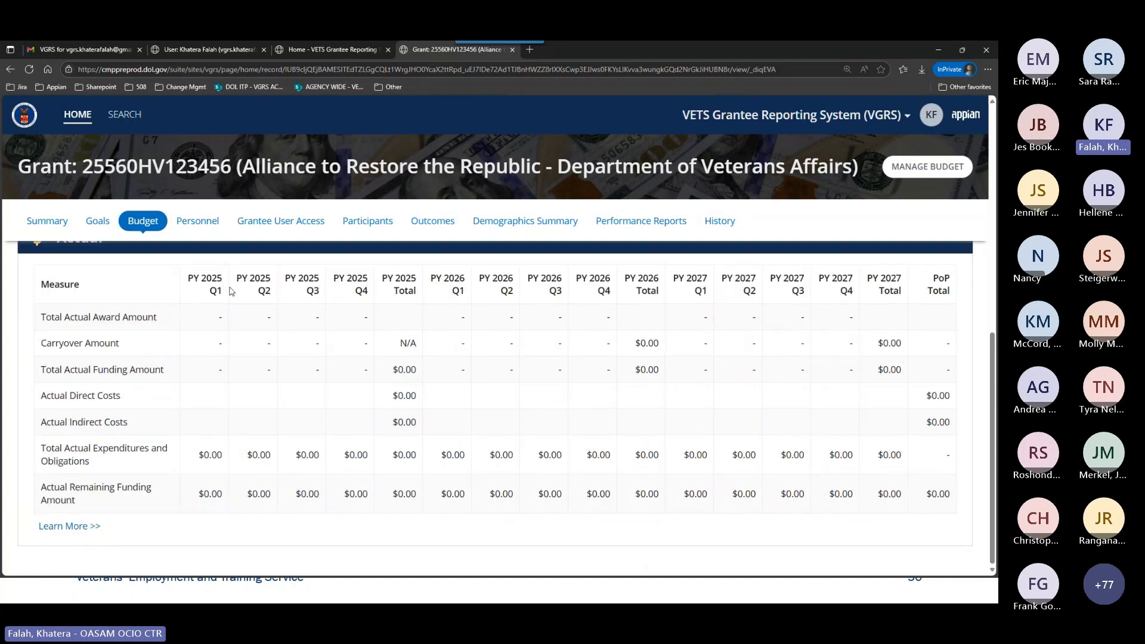
pyautogui.moveTo(993, 442); pyautogui.dragTo(994, 436)
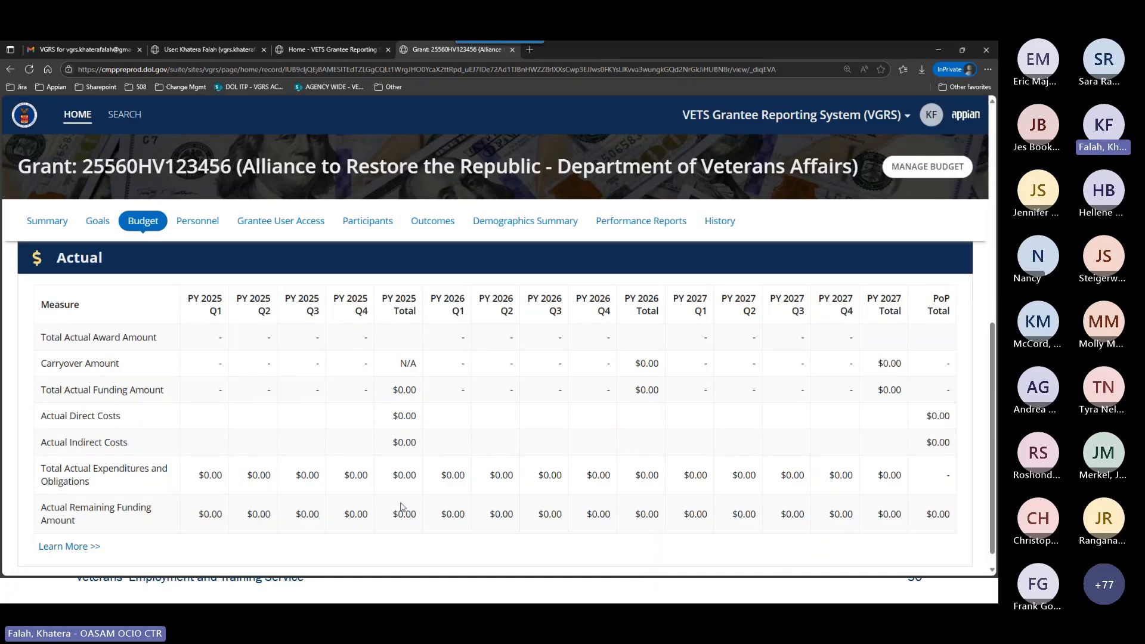
pyautogui.scroll(5, 659, 430)
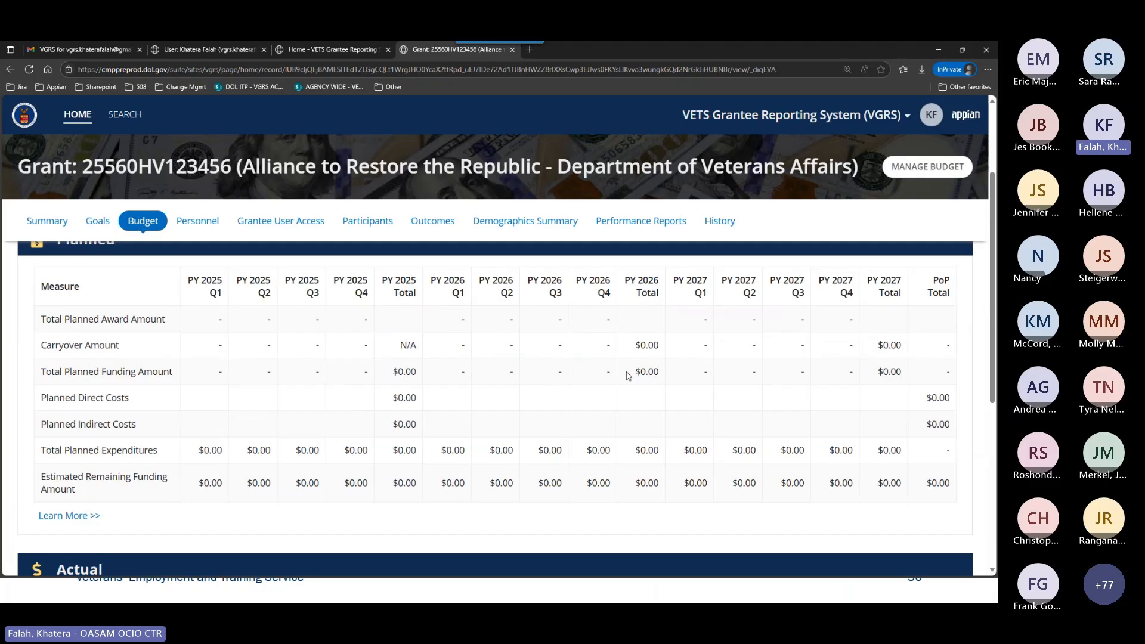
pyautogui.scroll(-5, 628, 375)
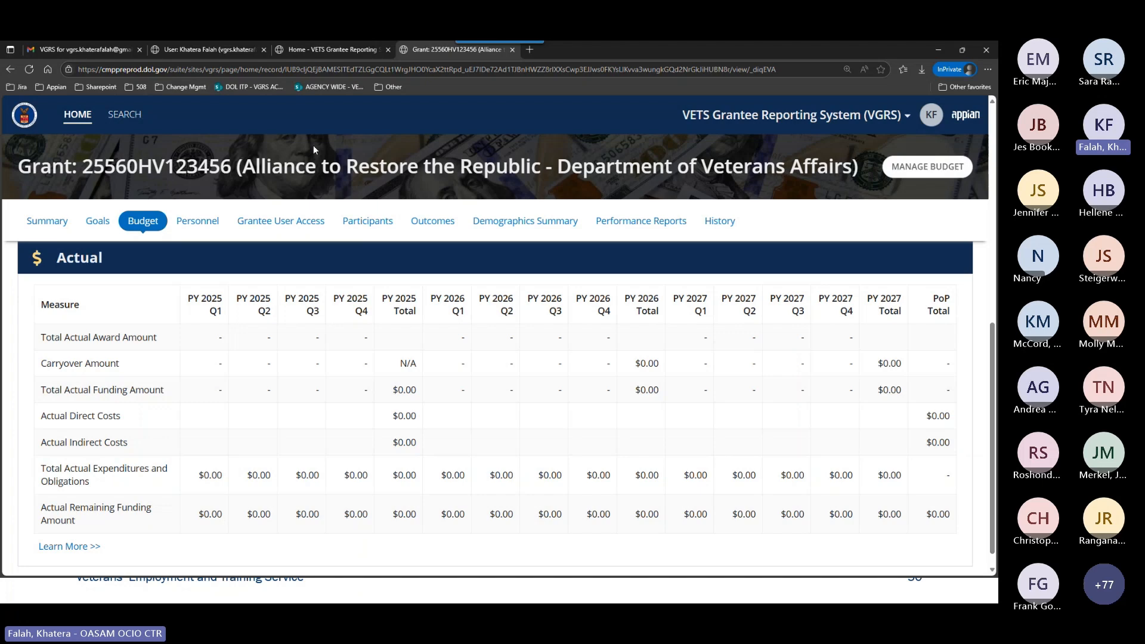
# Copy the Program Year 1 requested funding amount from the Summary's Award Information and return to the Budget page.
pyautogui.click(37, 220)
pyautogui.scroll(-5, 620, 468)
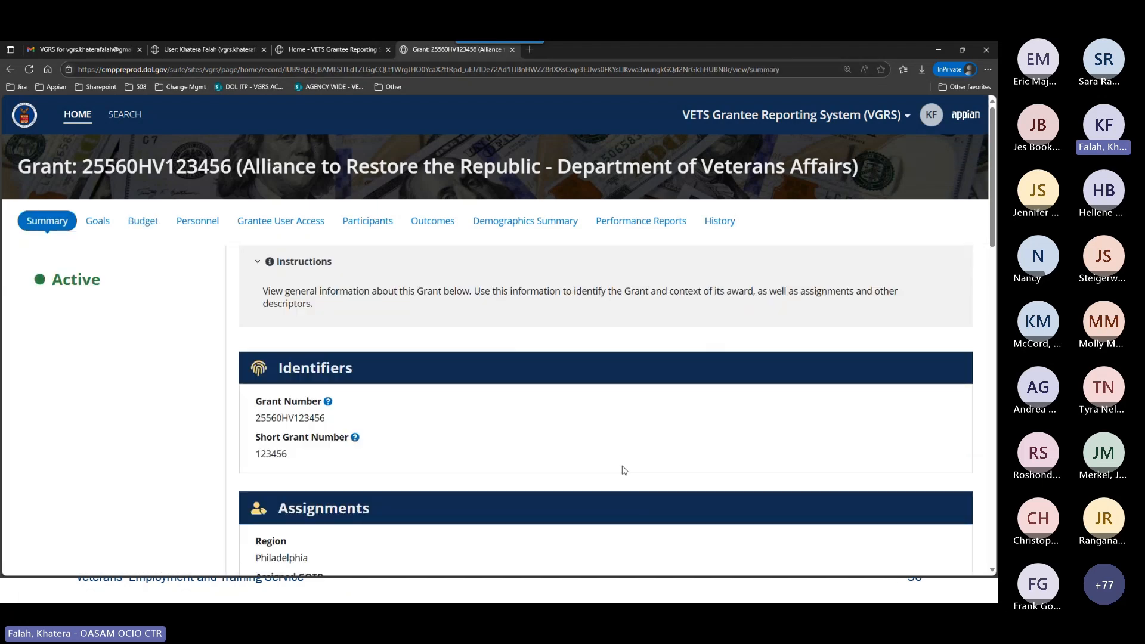
pyautogui.moveTo(672, 453); pyautogui.dragTo(625, 453)
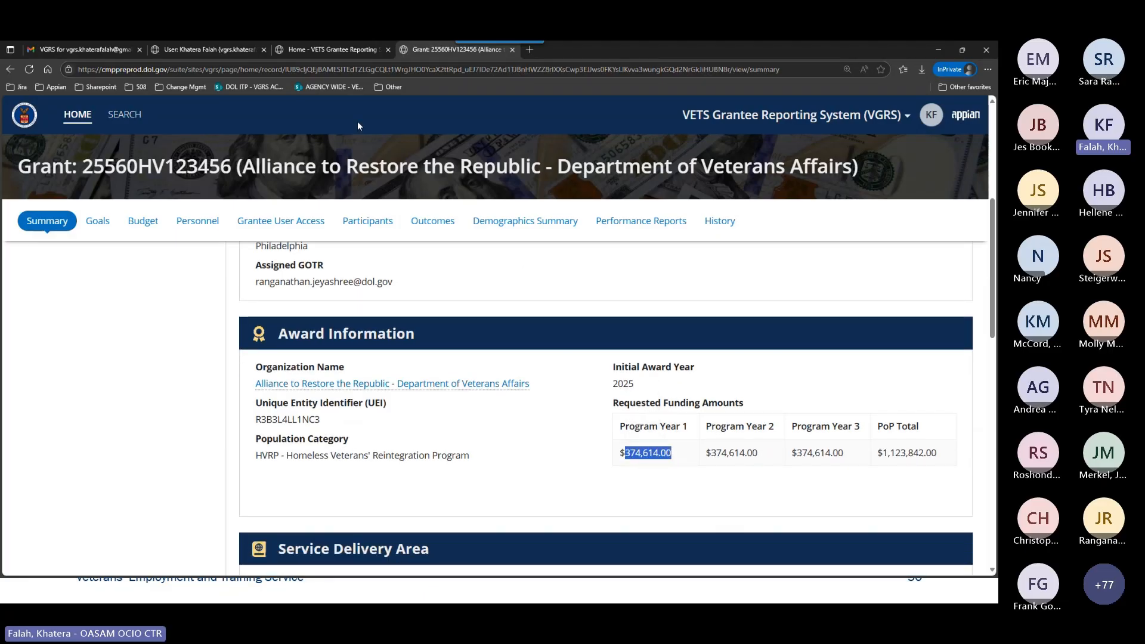
pyautogui.scroll(-2, 619, 393)
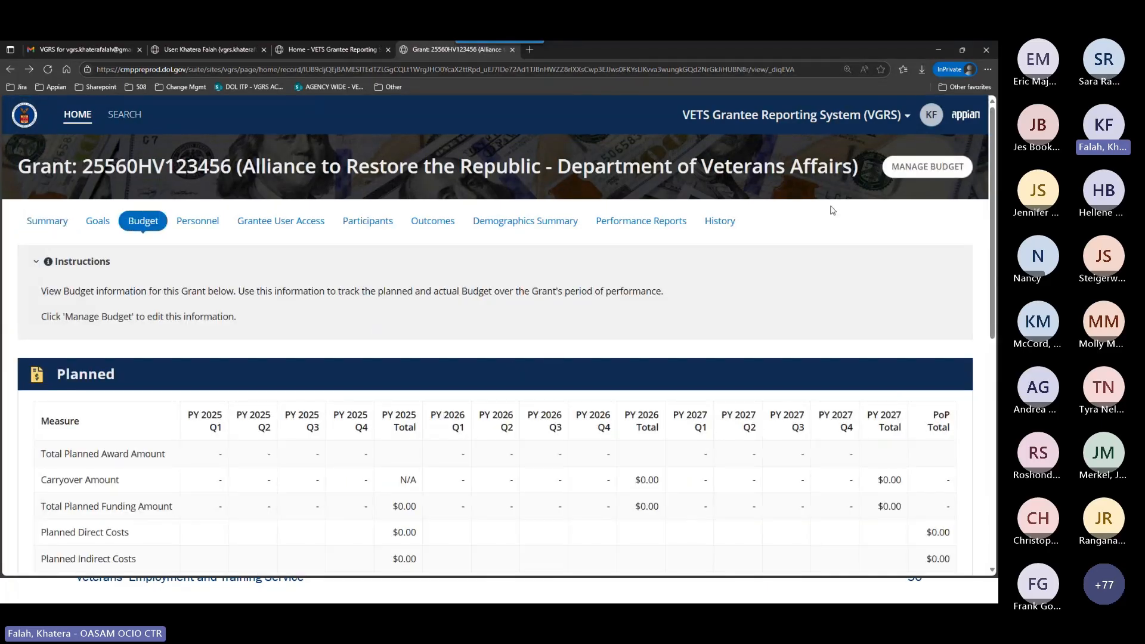
# Open the budget for editing and set the PY 2025 Total Planned Award Amount to $374,614.00.
pyautogui.click(905, 172)
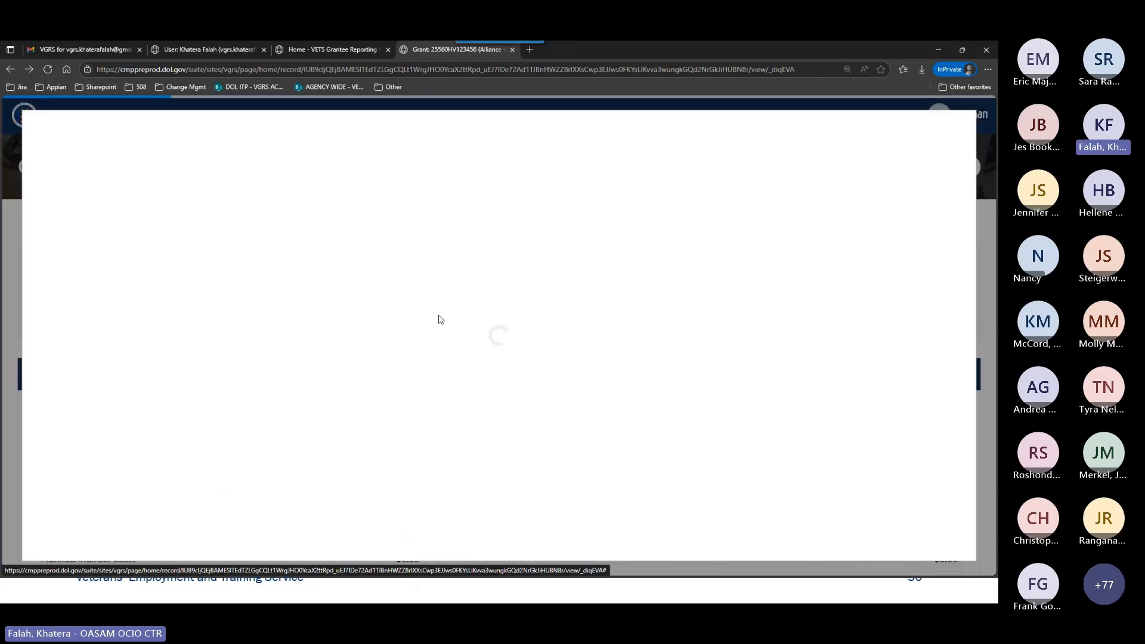
pyautogui.scroll(-3, 438, 314)
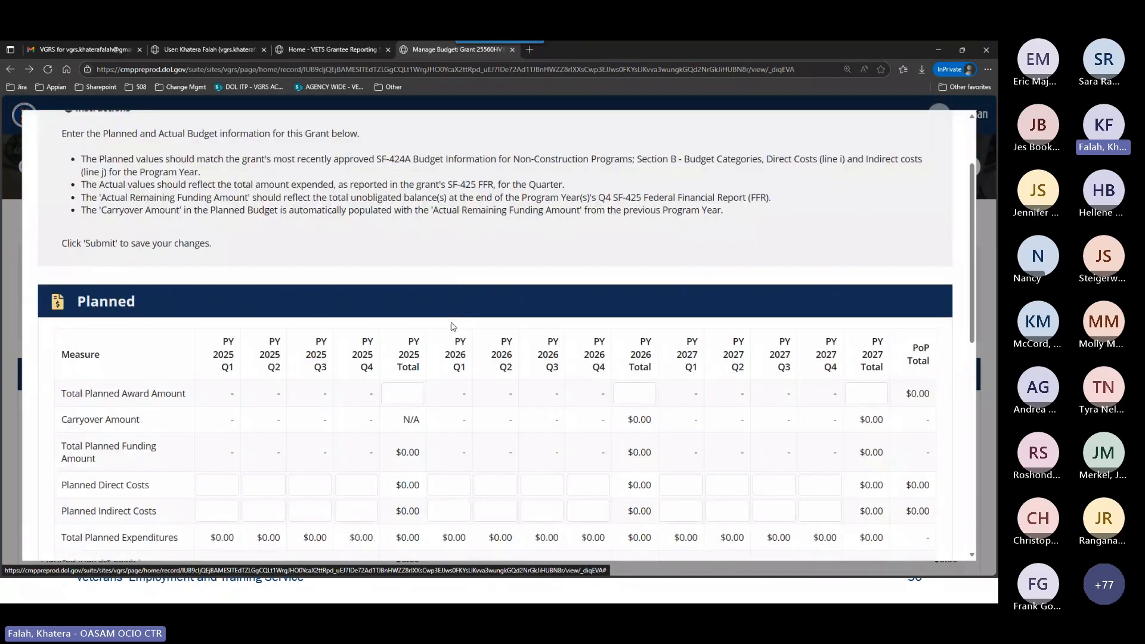
pyautogui.click(417, 291)
pyautogui.write('374,614')
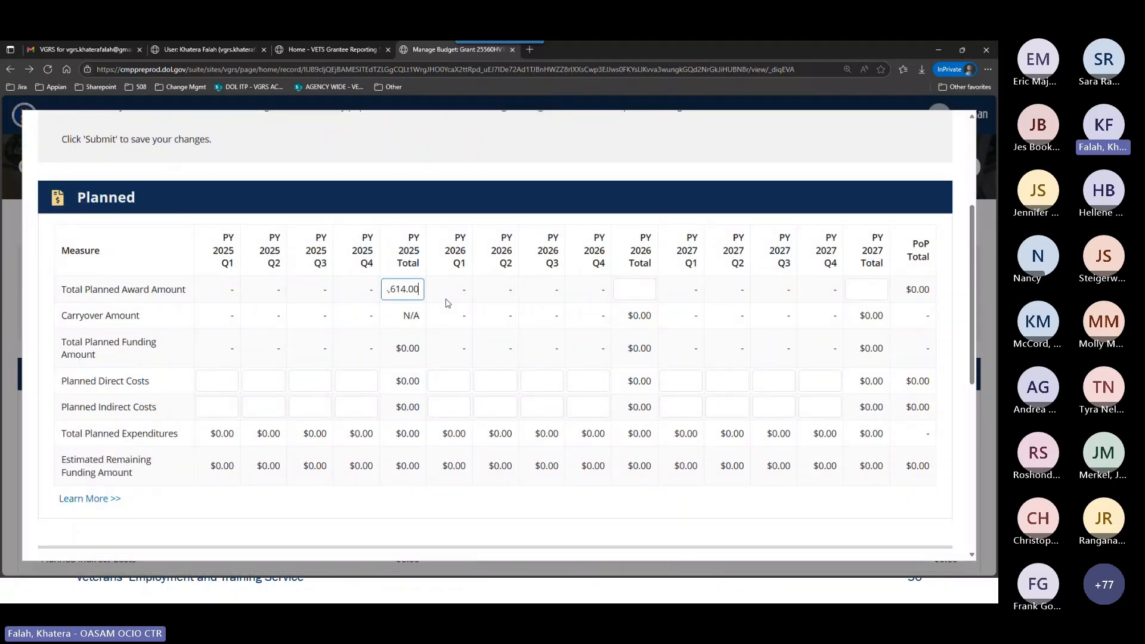
pyautogui.click(418, 377)
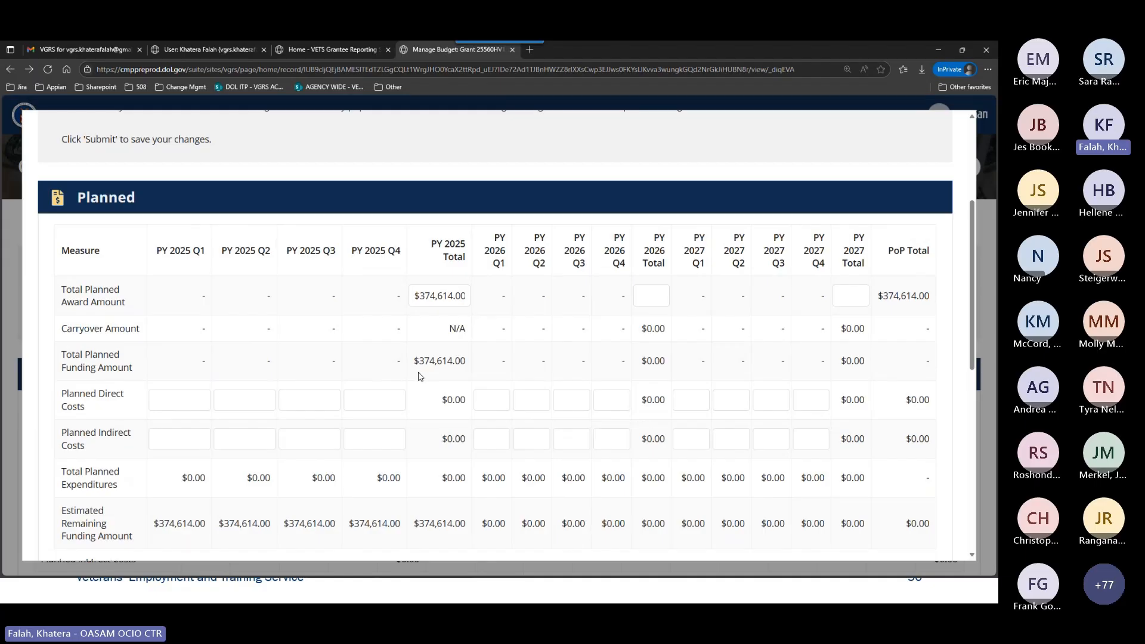
# Set the PY 2025 Total Actual Award Amount in the Actual table to $374,614.00.
pyautogui.scroll(-6, 418, 376)
pyautogui.click(399, 324)
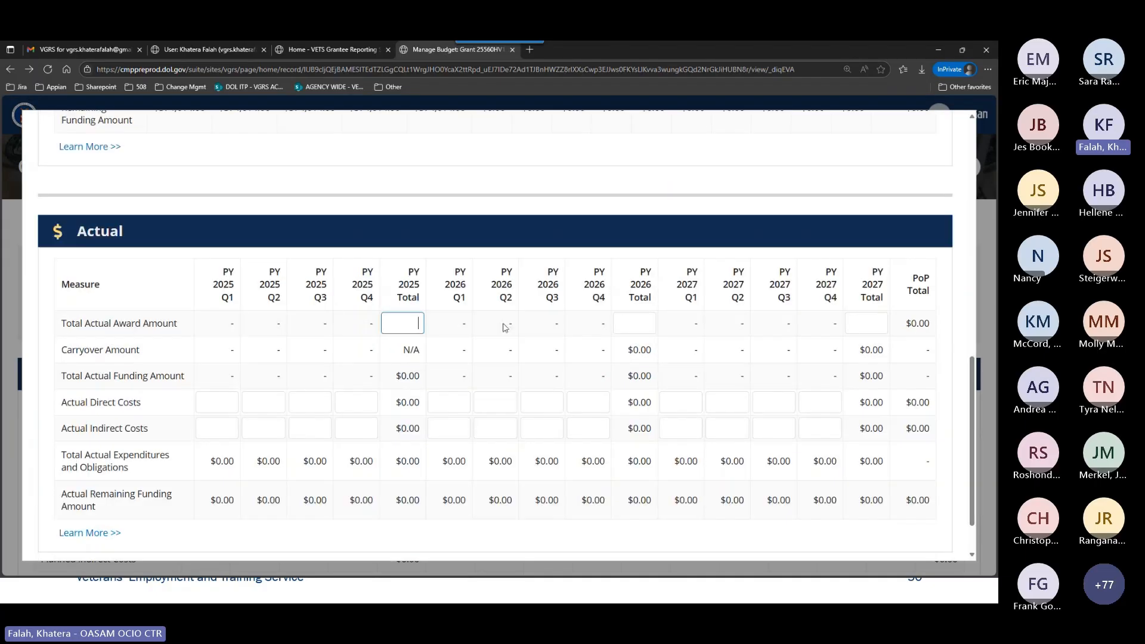
pyautogui.hotkey('ctrl', 'v')
pyautogui.click(442, 235)
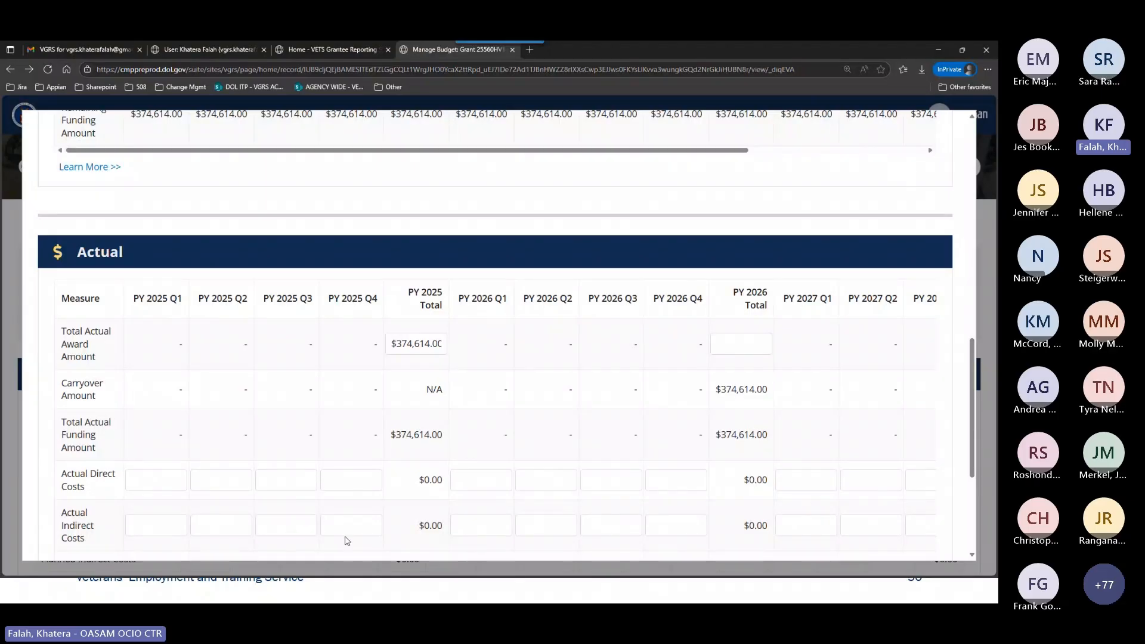
# Review the Planned table, highlighting the PY 2026 Total carryover amount, and return to the Actual table's measures.
pyautogui.scroll(7, 322, 369)
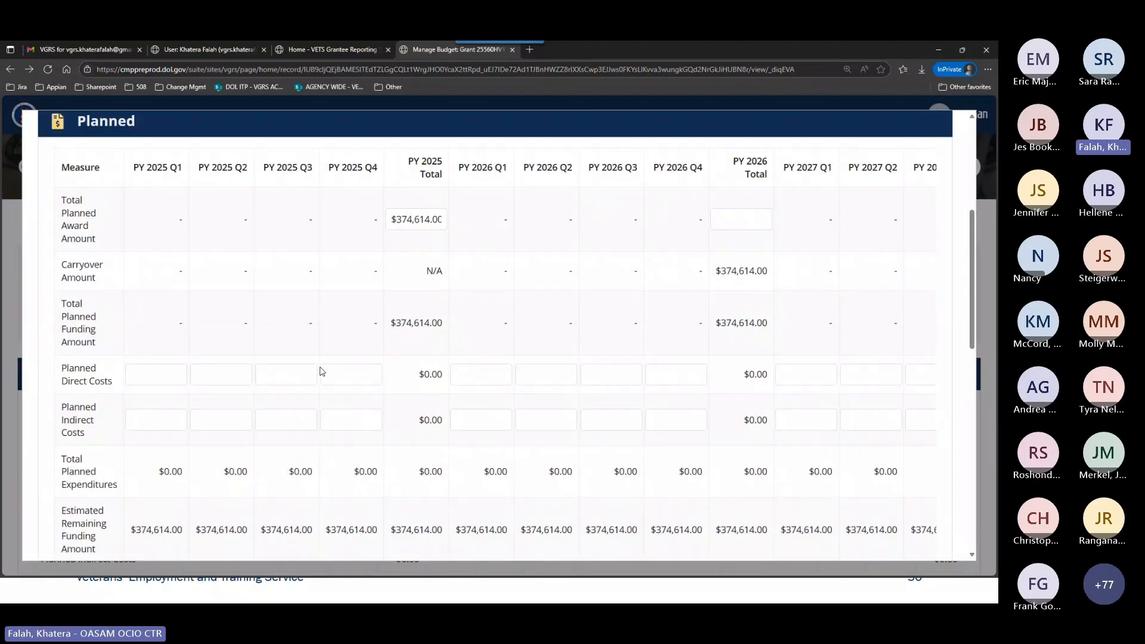
pyautogui.scroll(-1, 321, 371)
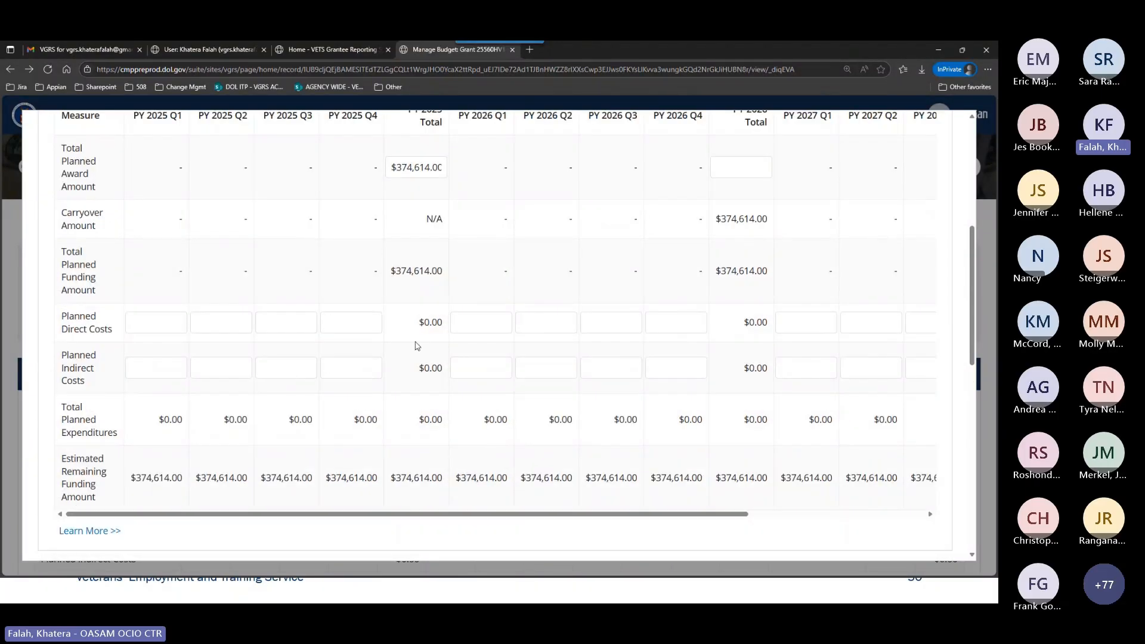
pyautogui.scroll(1, 286, 250)
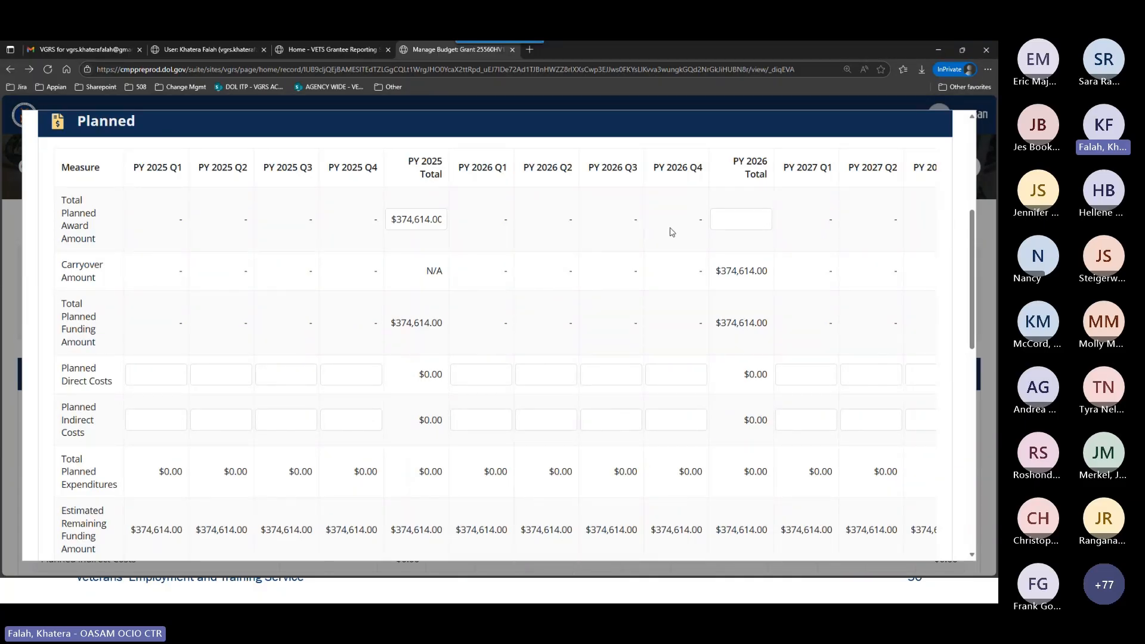
pyautogui.moveTo(715, 273); pyautogui.dragTo(768, 275)
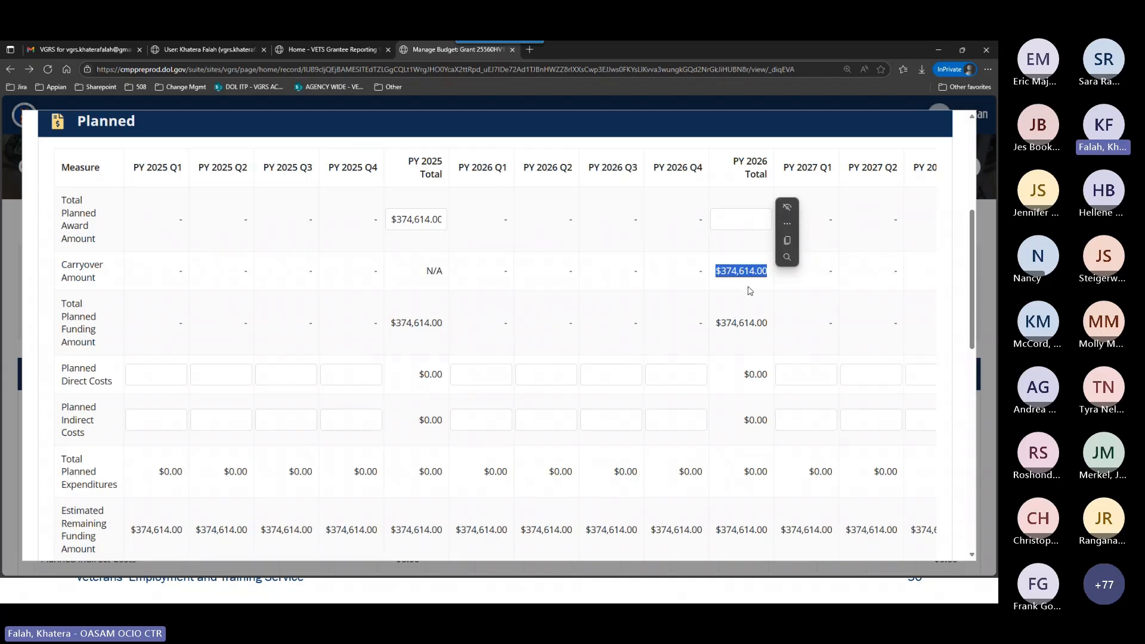
pyautogui.click(746, 286)
pyautogui.scroll(-3, 620, 369)
pyautogui.scroll(-6, 620, 369)
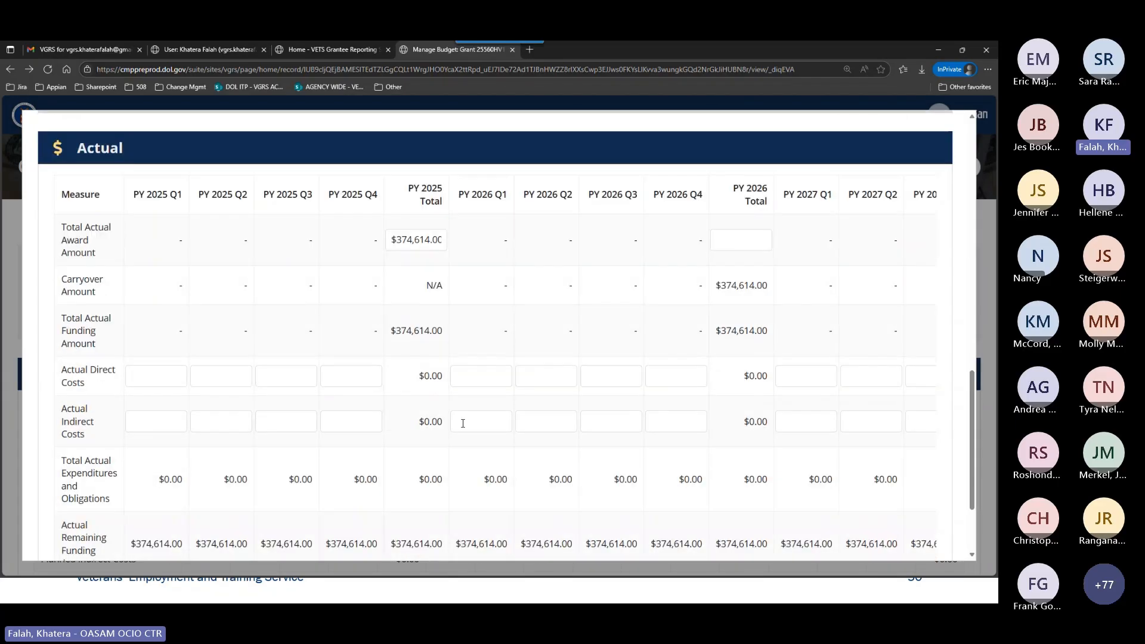
# Set the PY 2025 Q1 Planned Direct Costs in the Planned table to $90,000.00.
pyautogui.scroll(-2, 463, 424)
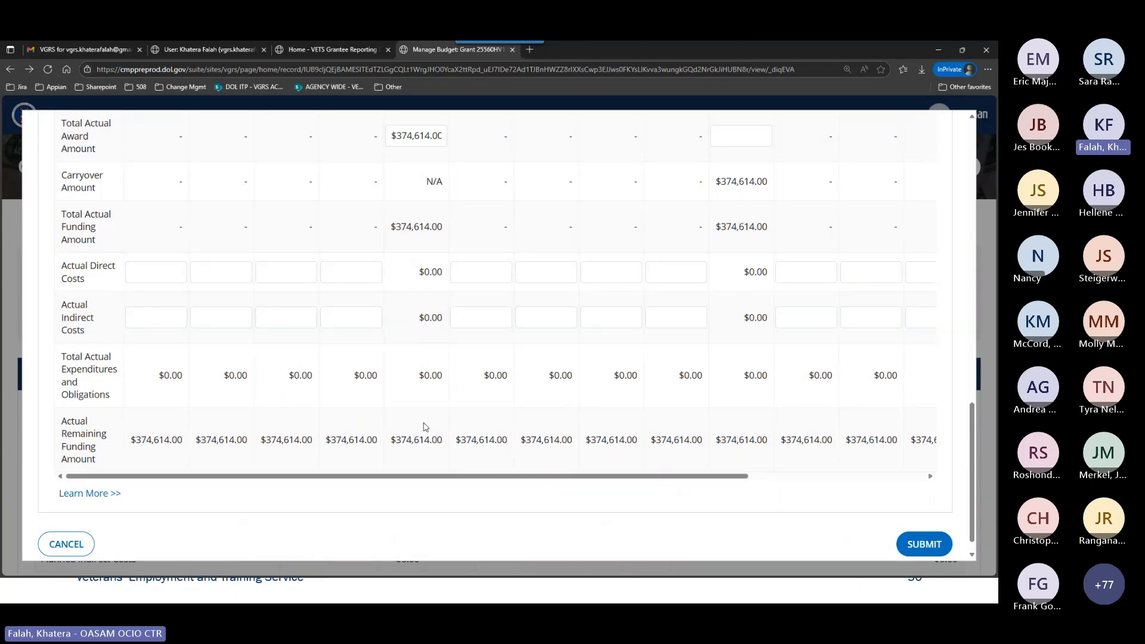
pyautogui.scroll(8, 574, 402)
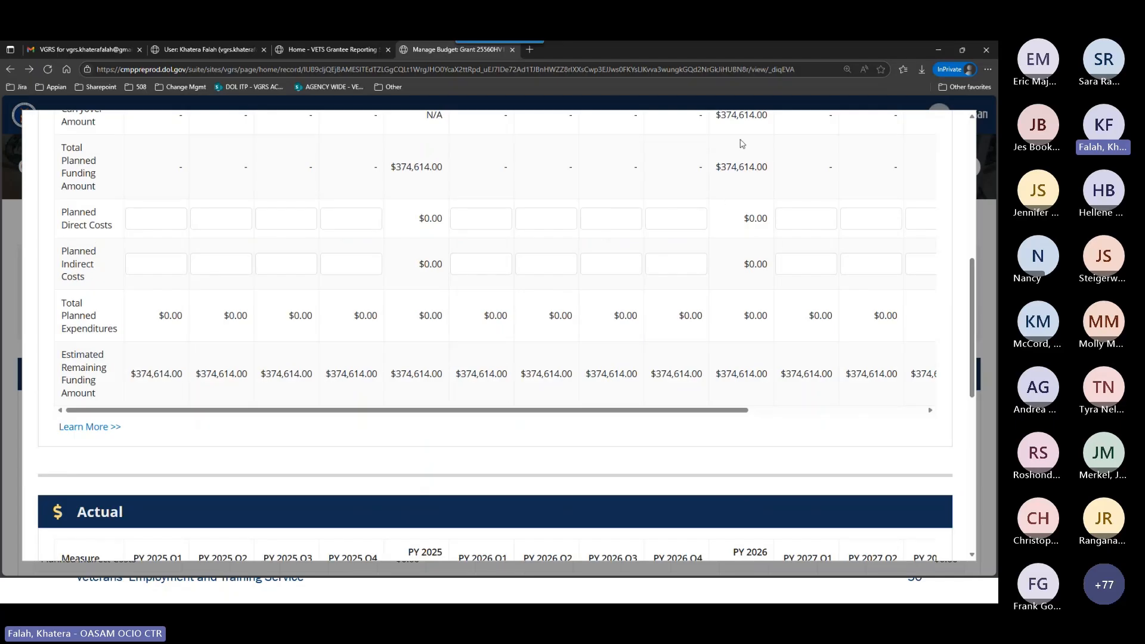
pyautogui.scroll(2, 471, 349)
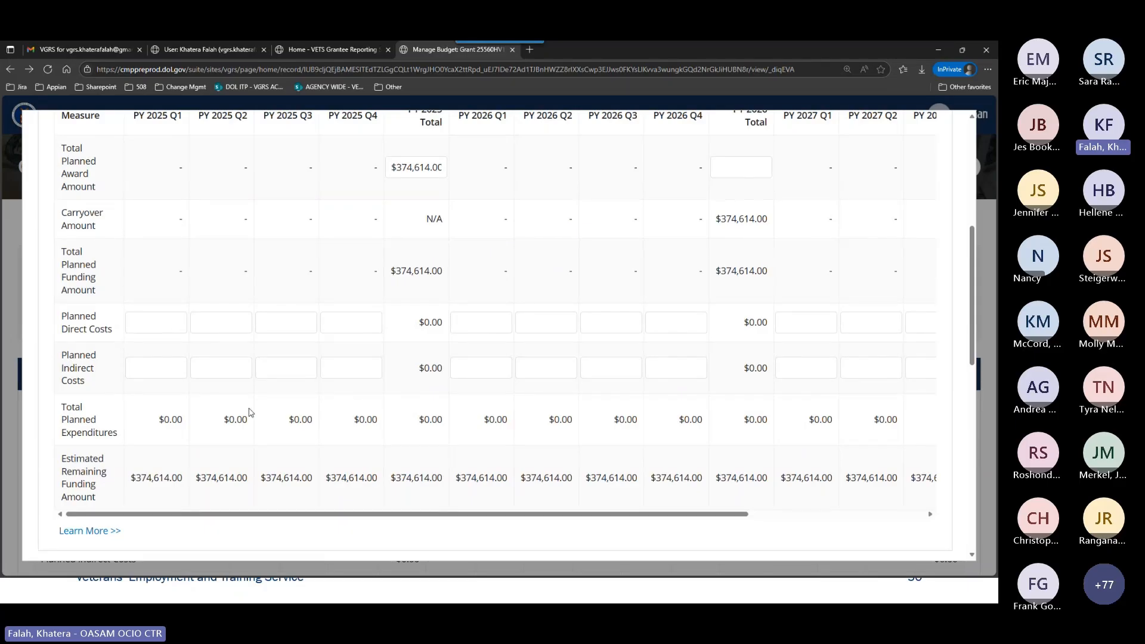
pyautogui.scroll(1, 249, 412)
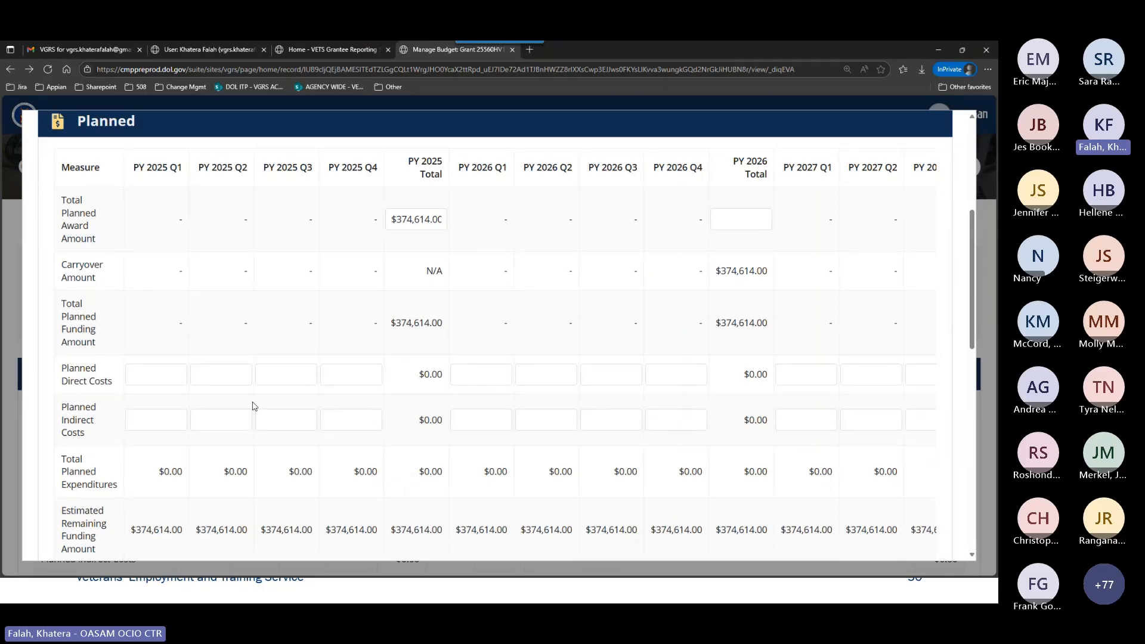
pyautogui.click(146, 372)
pyautogui.write('90000')
# Set the PY 2025 Q1 Planned Indirect Costs to $3,653.50.
pyautogui.click(149, 415)
pyautogui.write('3')
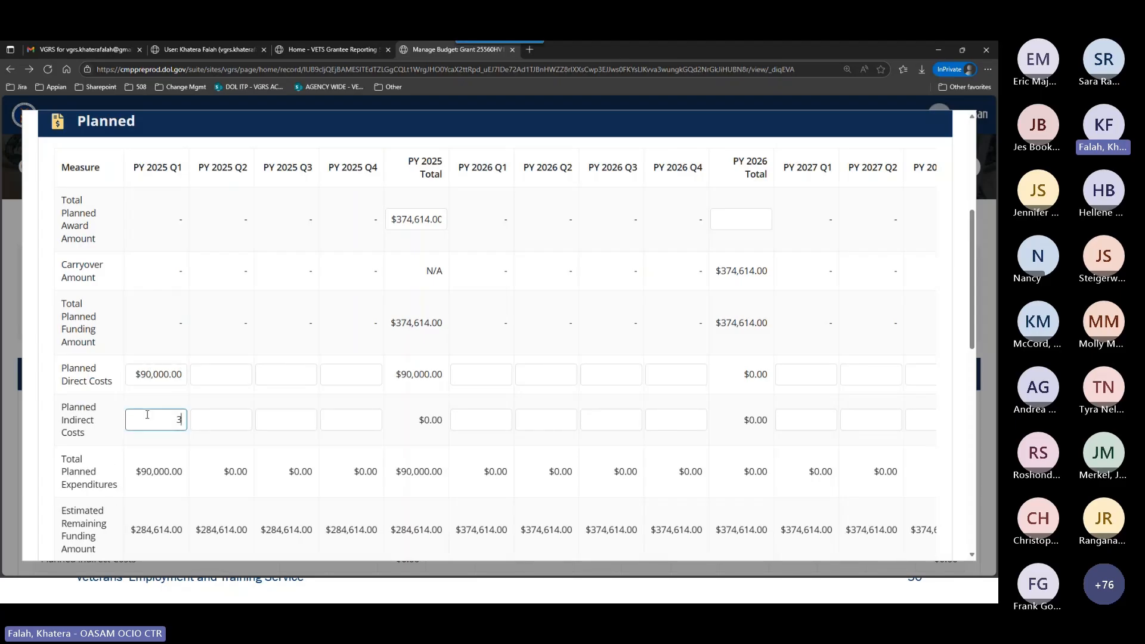
pyautogui.write('656')
pyautogui.press('BackSpace')
pyautogui.write('3.5')
pyautogui.press('Tab')
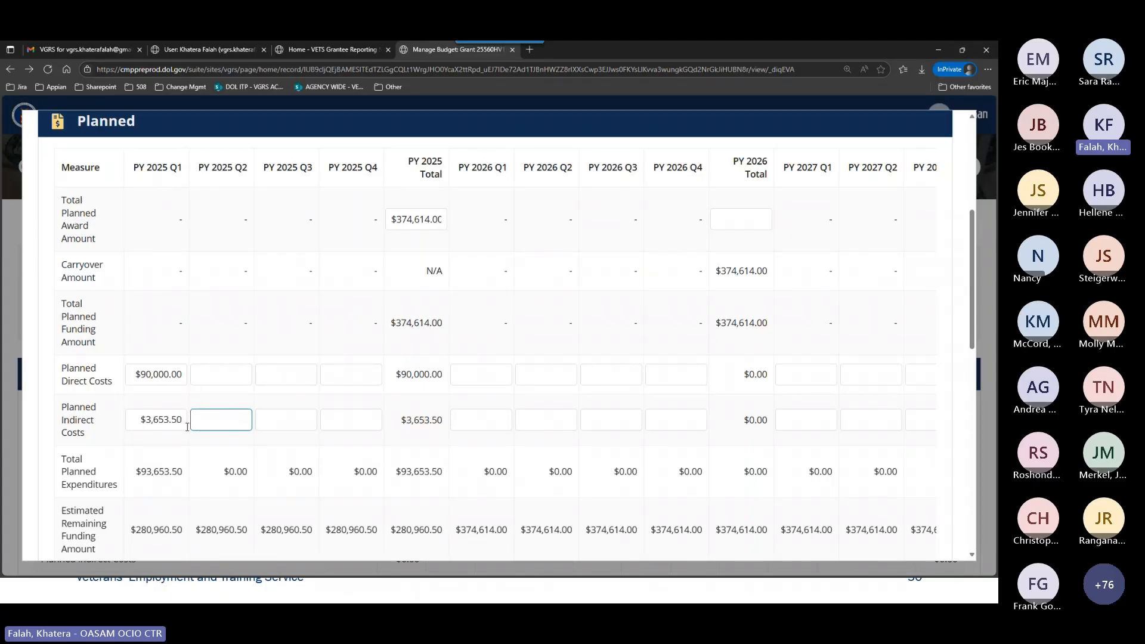
# Set the Planned Direct Costs for PY 2025 Q2, Q3 and Q4 to $80,000.00 each.
pyautogui.moveTo(185, 375); pyautogui.dragTo(134, 373)
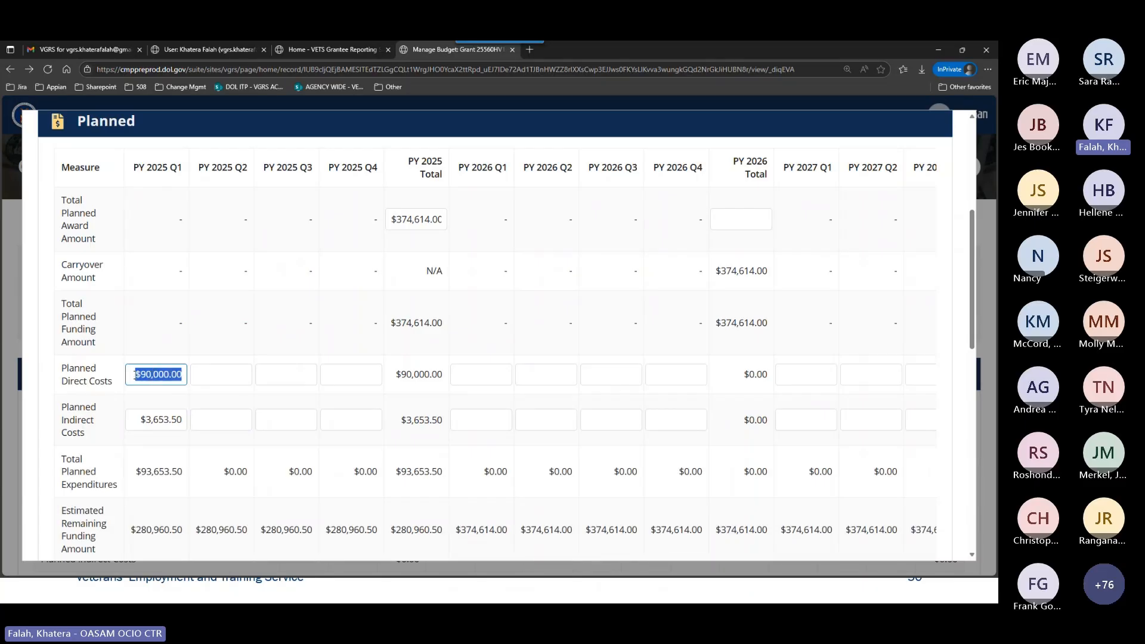
pyautogui.click(209, 373)
pyautogui.write('800')
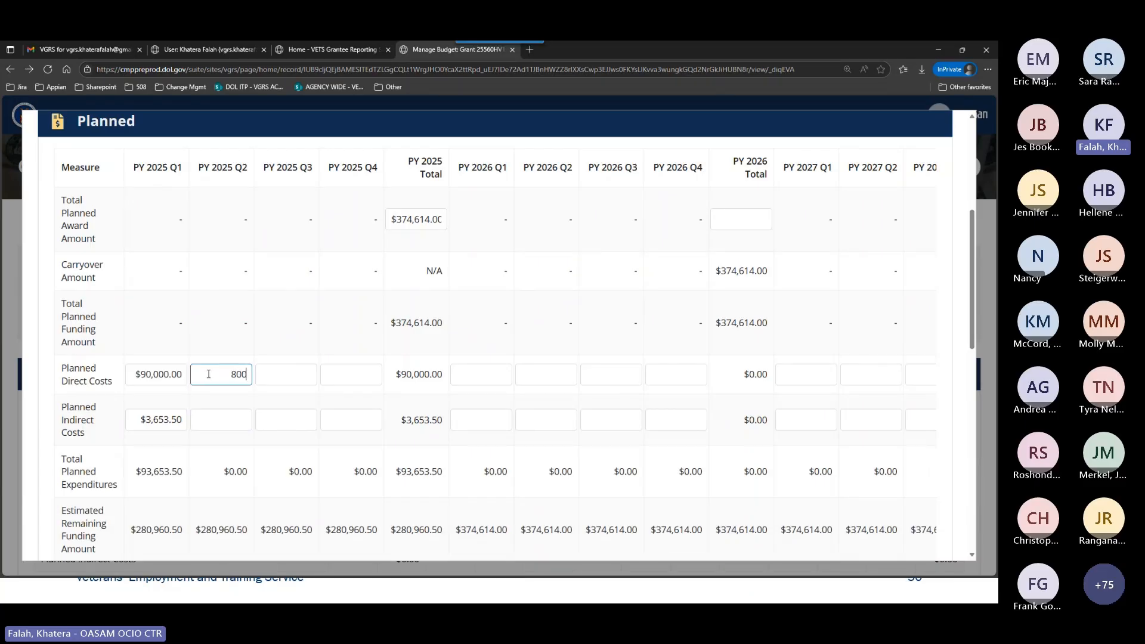
pyautogui.write('00')
pyautogui.press('Tab')
pyautogui.write('80000')
pyautogui.press('Tab')
pyautogui.write('80000')
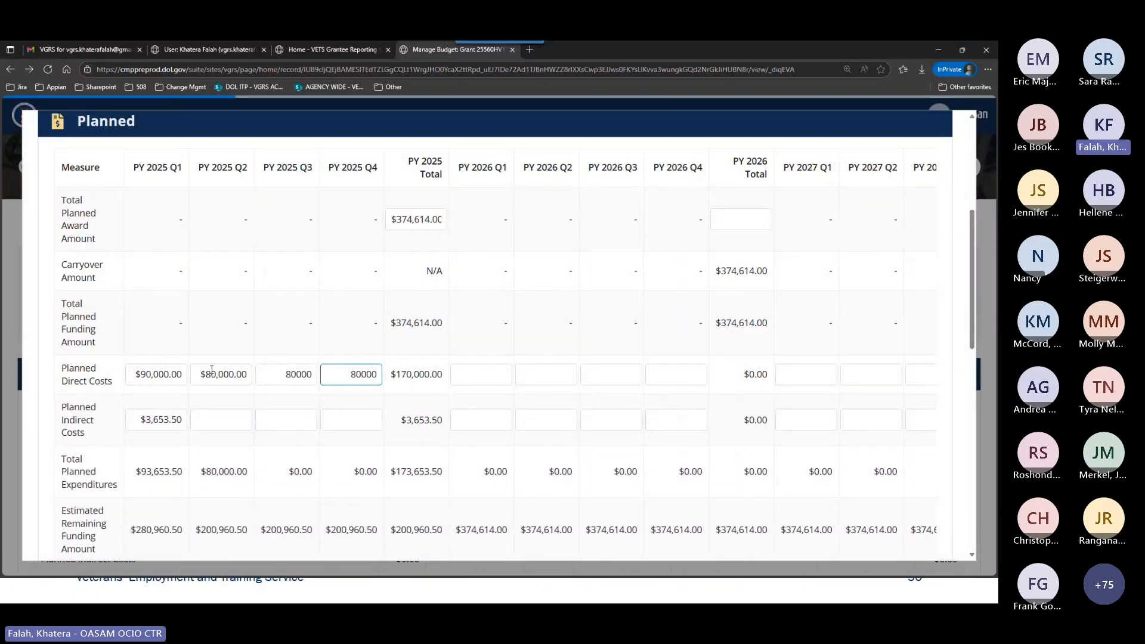
# Set the Planned Indirect Costs for PY 2025 Q2, Q3 and Q4 to $13,653.50 each, copying the amount across the quarters.
pyautogui.click(228, 414)
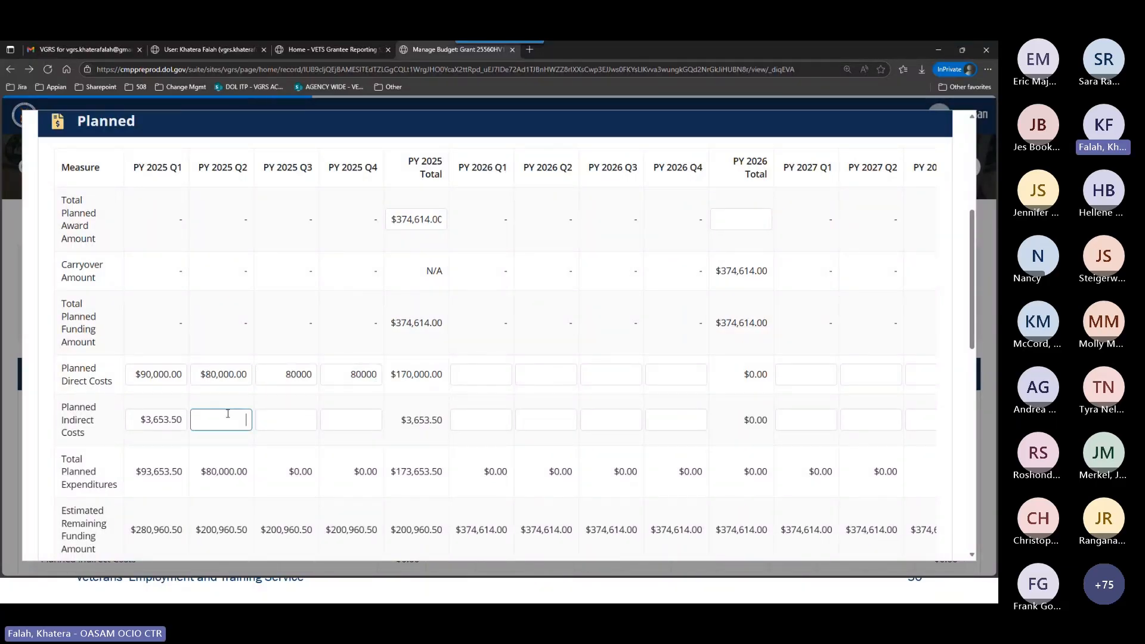
pyautogui.write('13')
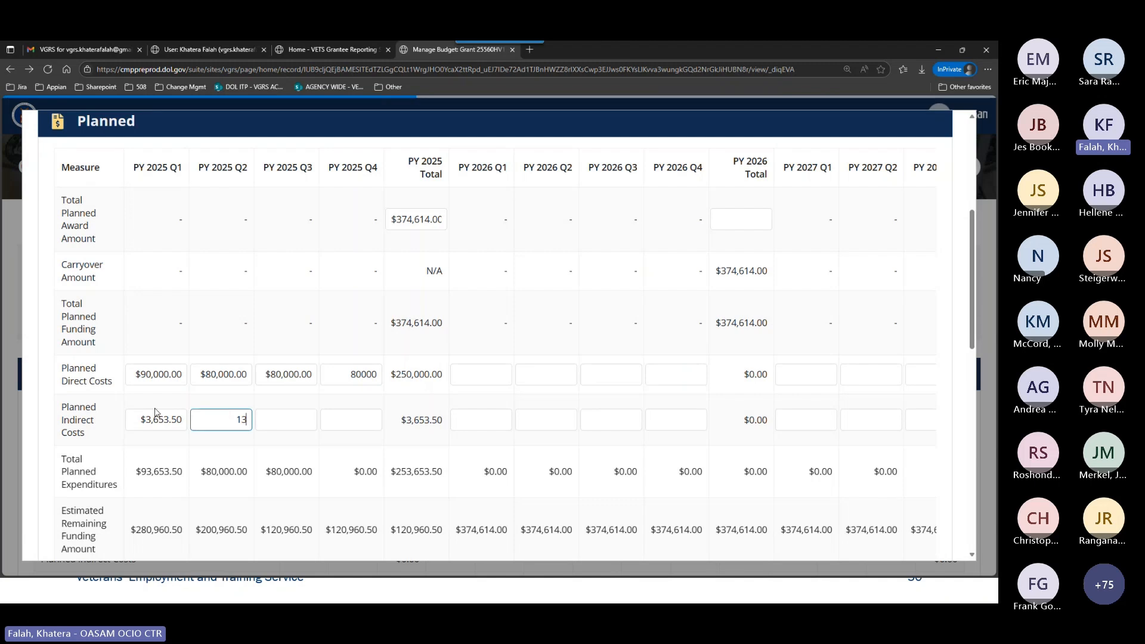
pyautogui.moveTo(154, 419); pyautogui.dragTo(253, 420)
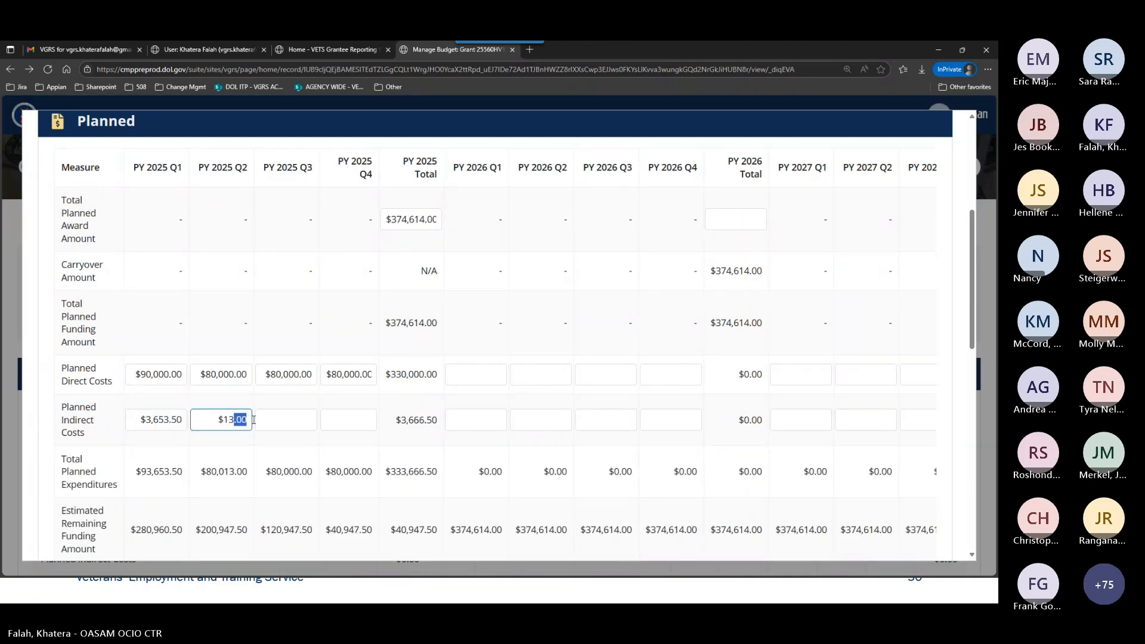
pyautogui.write('653.50')
pyautogui.tripleClick(246, 417)
pyautogui.hotkey('ctrl', 'c')
pyautogui.click(271, 416)
pyautogui.hotkey('ctrl', 'v')
pyautogui.click(346, 418)
pyautogui.hotkey('ctrl', 'v')
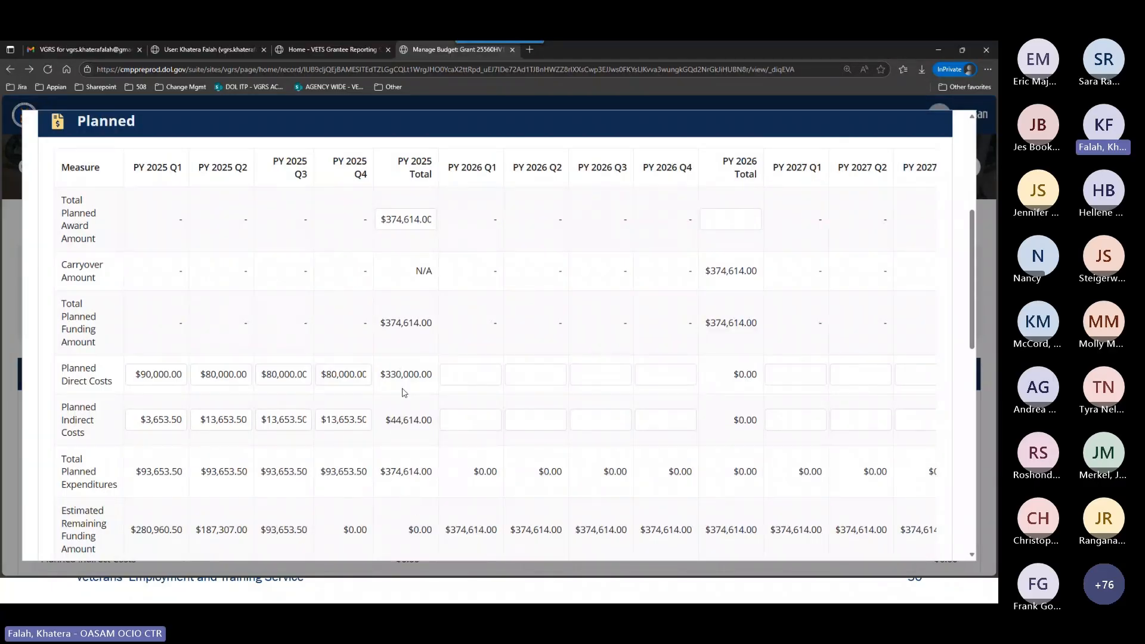
# Review the PY 2025 totals in the Planned table against the award amount, along with the quarterly direct and indirect costs.
pyautogui.scroll(-1, 405, 477)
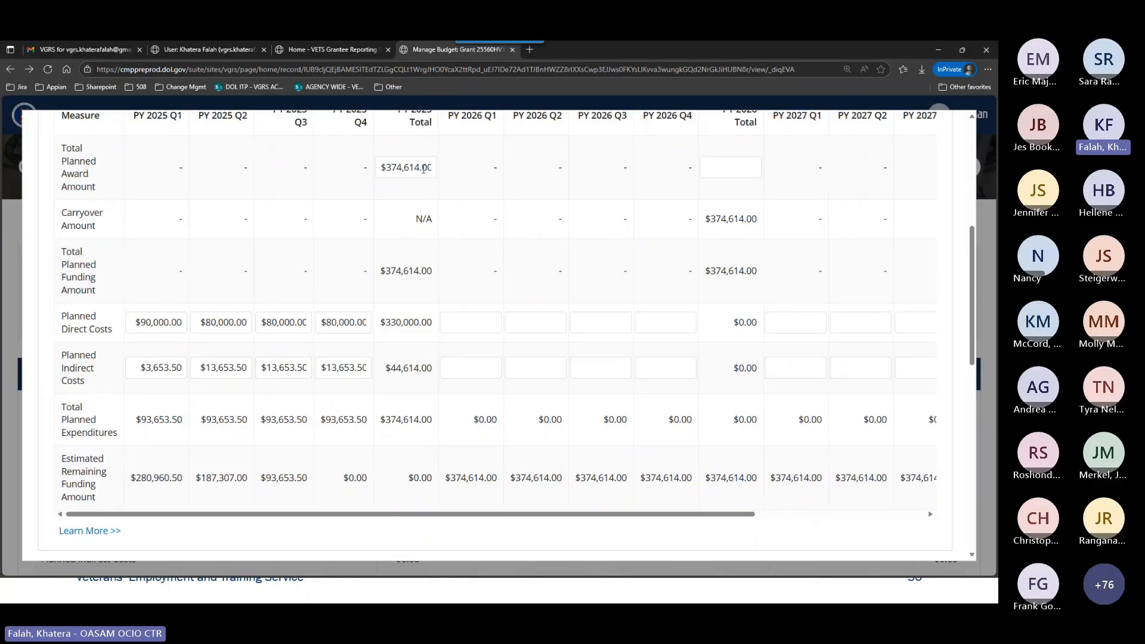
pyautogui.scroll(1, 382, 215)
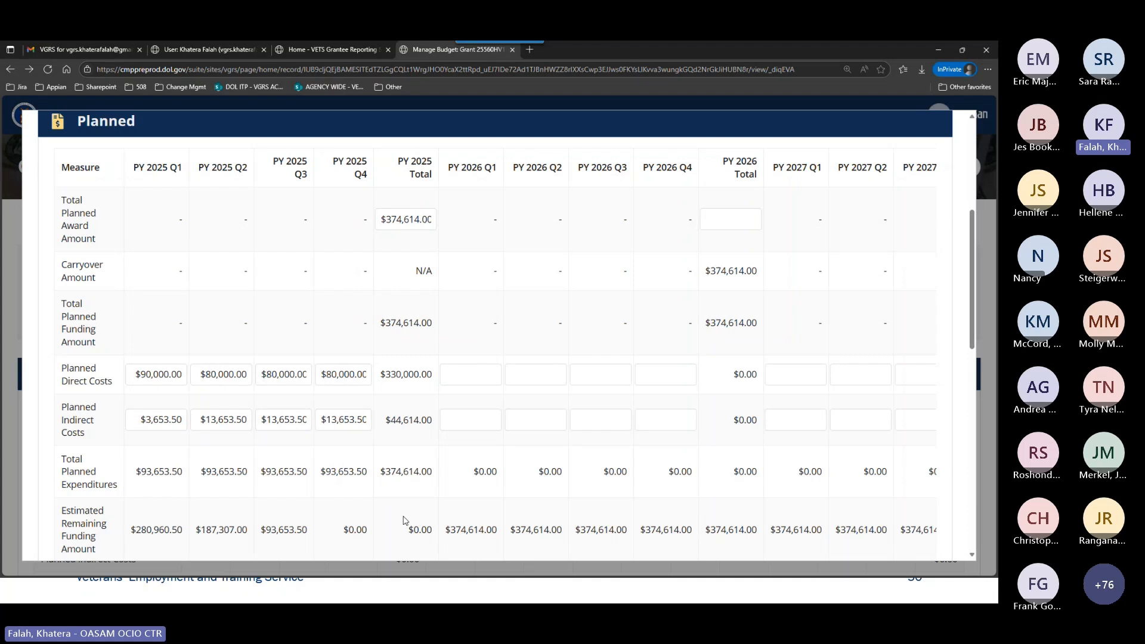
pyautogui.scroll(-1, 394, 510)
pyautogui.scroll(-1, 391, 506)
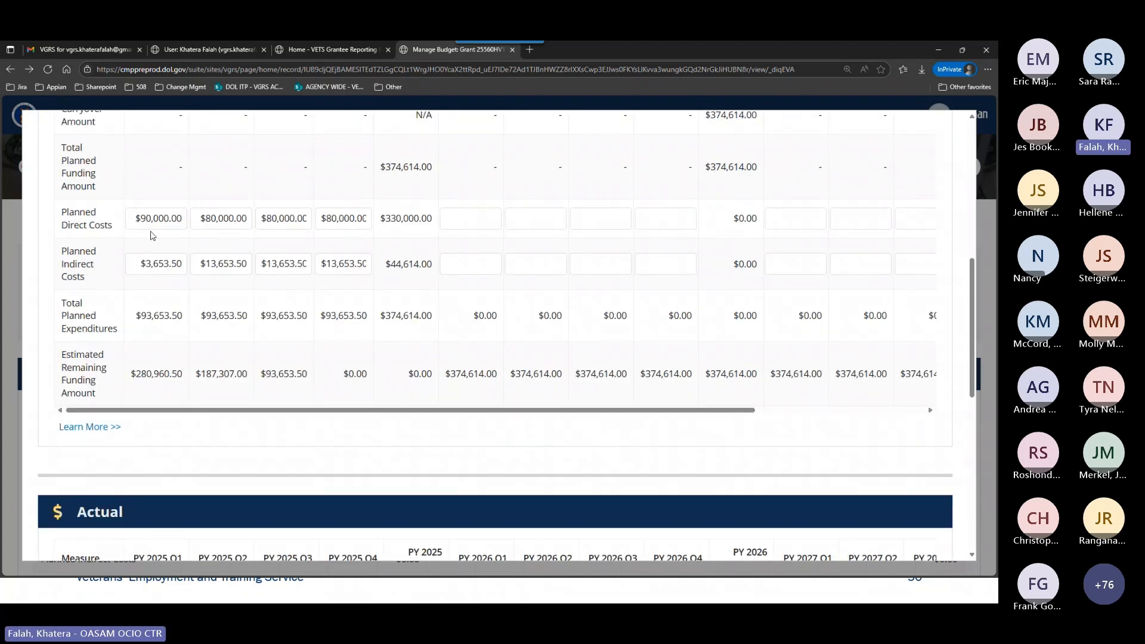
pyautogui.click(213, 220)
pyautogui.moveTo(142, 263); pyautogui.dragTo(172, 263)
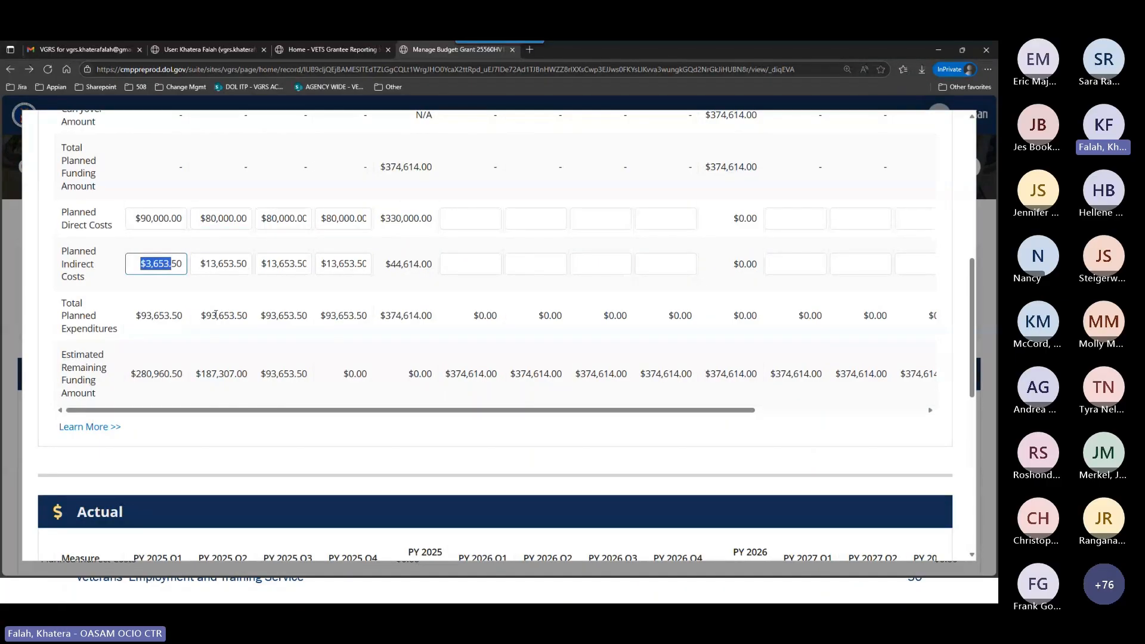
# In the Actual table, set the PY 2025 Q1 Actual Direct Costs to $80,000.00 and Actual Indirect Costs to $13,653.50.
pyautogui.scroll(-6, 206, 349)
pyautogui.click(159, 375)
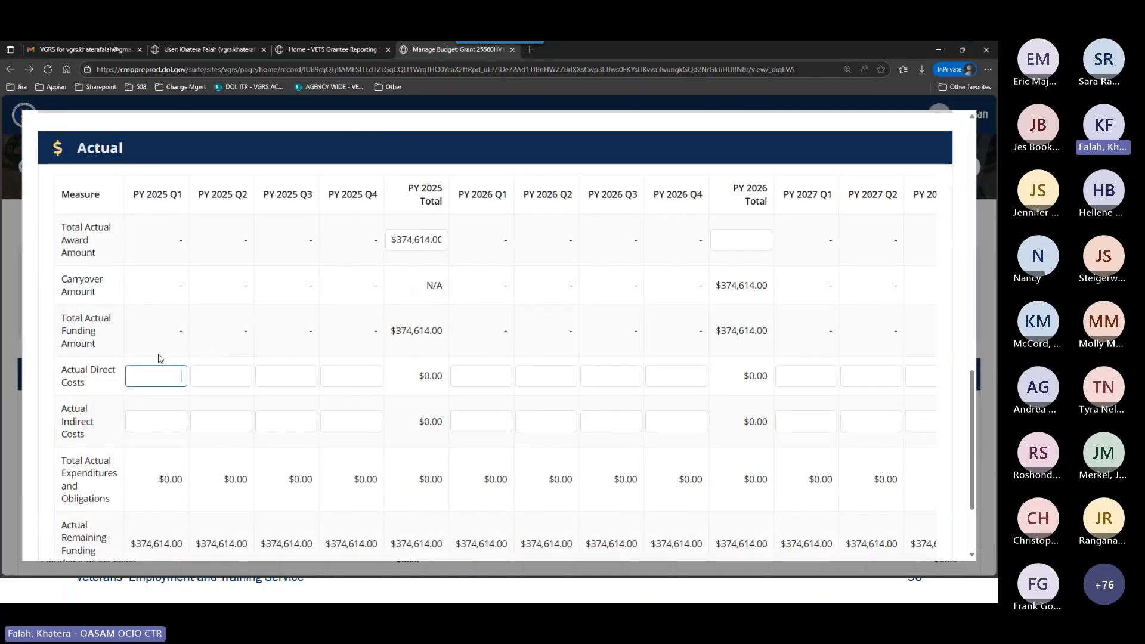
pyautogui.write('80000')
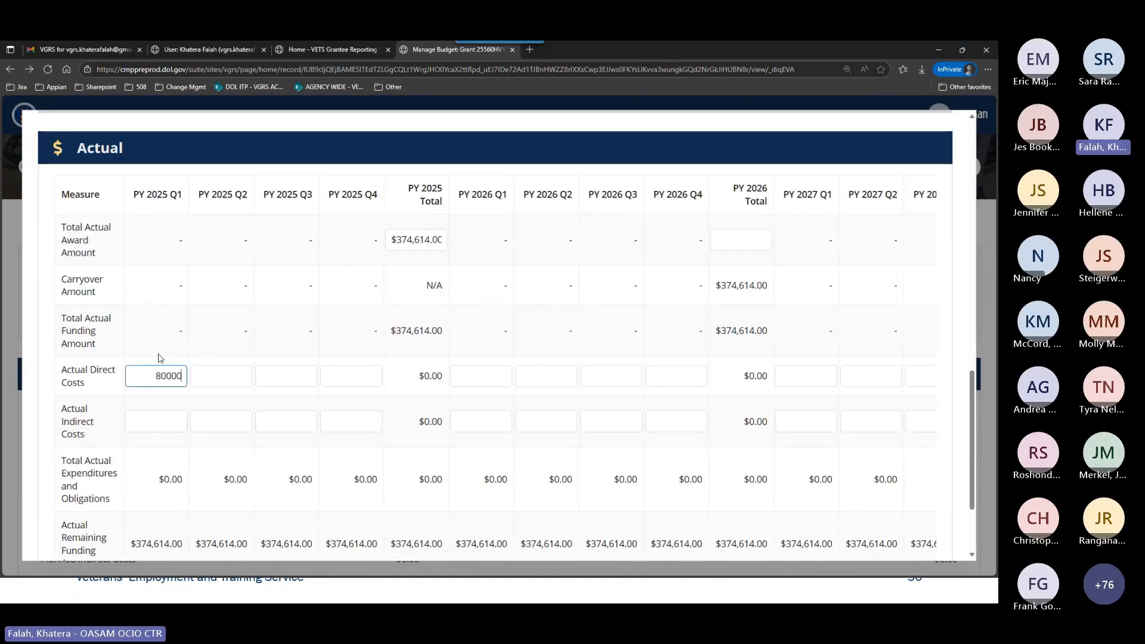
pyautogui.click(154, 417)
pyautogui.hotkey('ctrl', 'v')
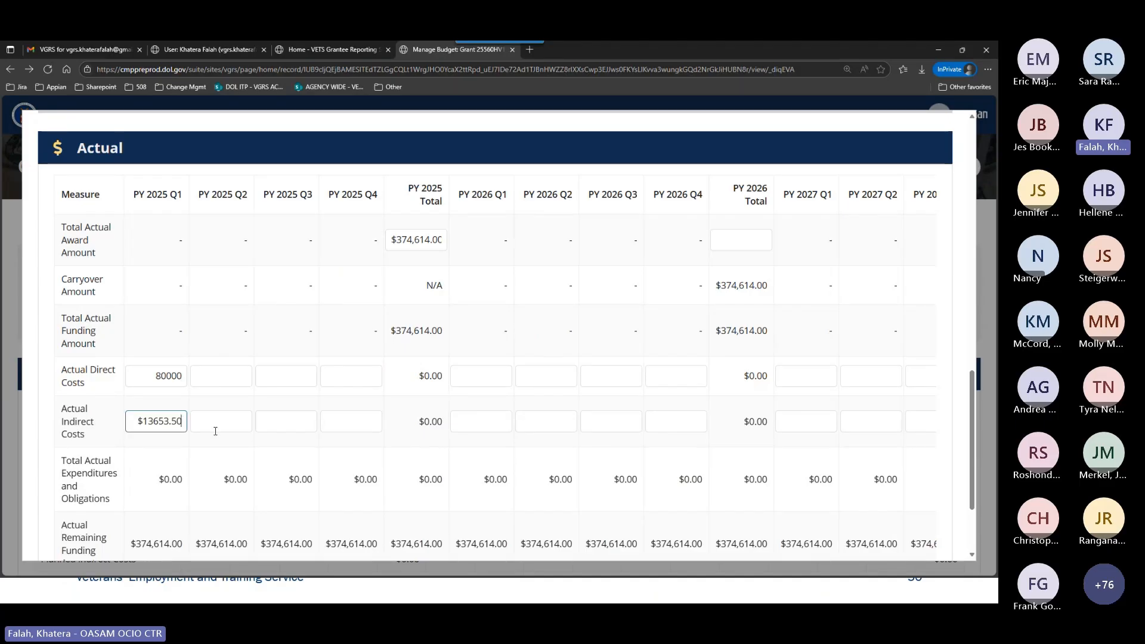
pyautogui.click(238, 375)
pyautogui.scroll(-2, 388, 393)
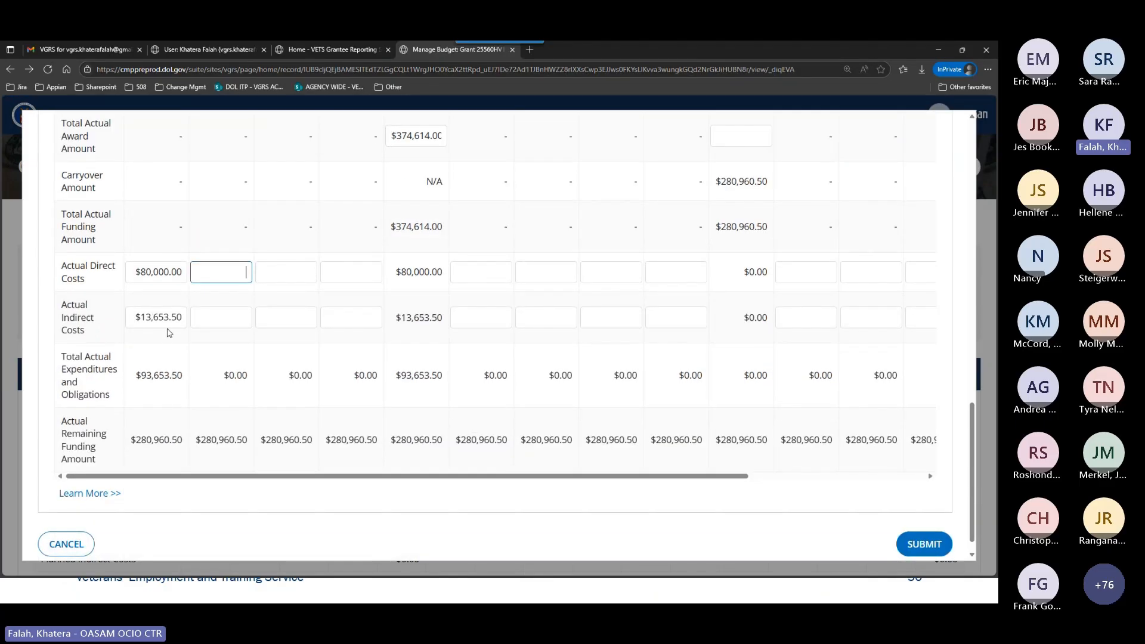
# Change the PY 2025 Q1 Actual Indirect Costs to $3,653.50 and copy the amount.
pyautogui.scroll(3, 271, 356)
pyautogui.scroll(-2, 271, 357)
pyautogui.click(146, 413)
pyautogui.doubleClick(145, 409)
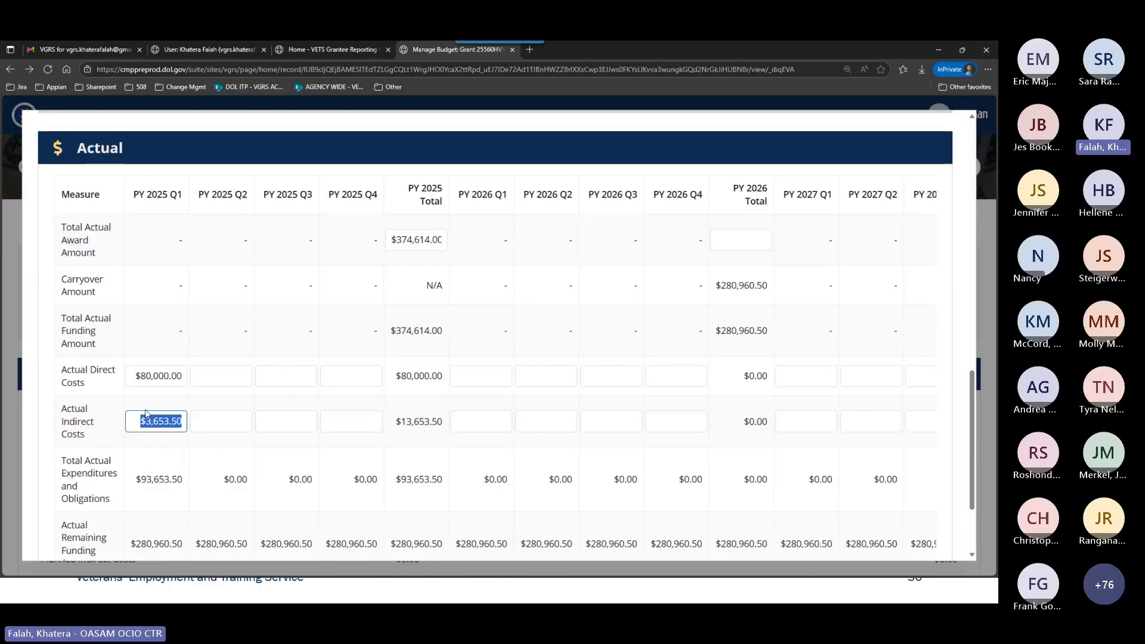
# Set the Actual Direct Costs for PY 2025 Q2, Q3 and Q4 to $80,000.00 each.
pyautogui.click(222, 372)
pyautogui.write('80000')
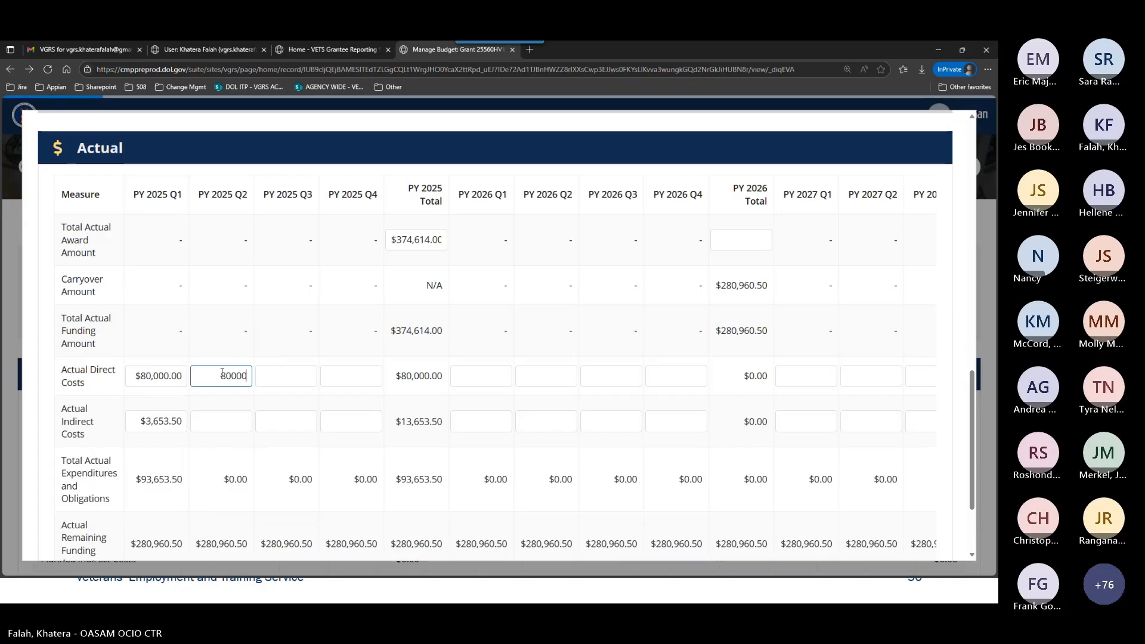
pyautogui.press('Tab')
pyautogui.write('80000')
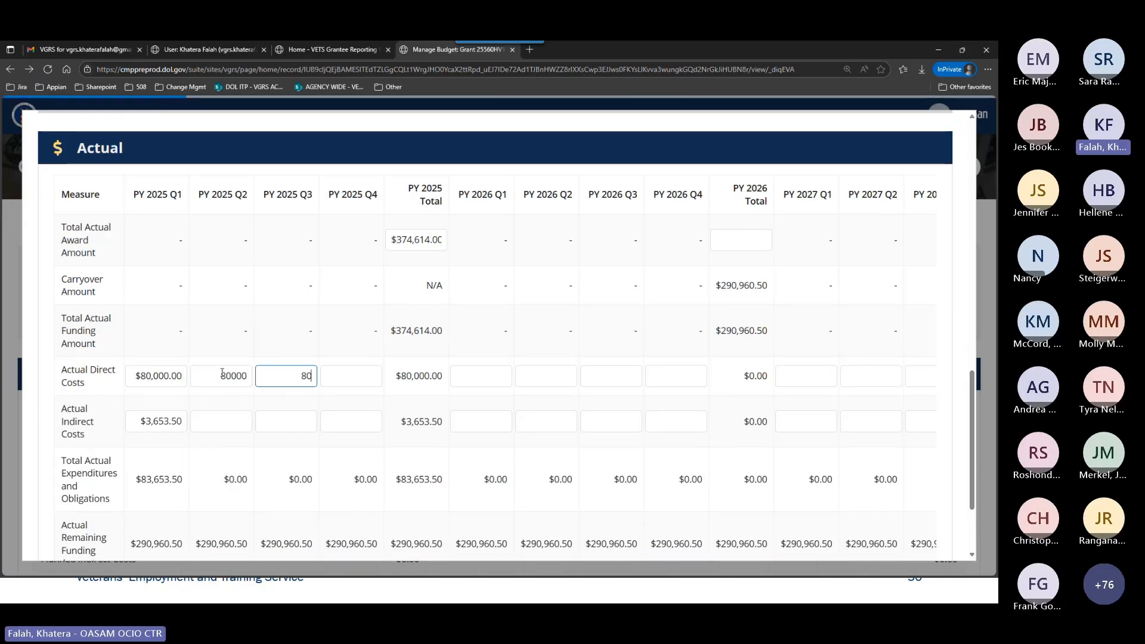
pyautogui.press('Tab')
pyautogui.write('80000')
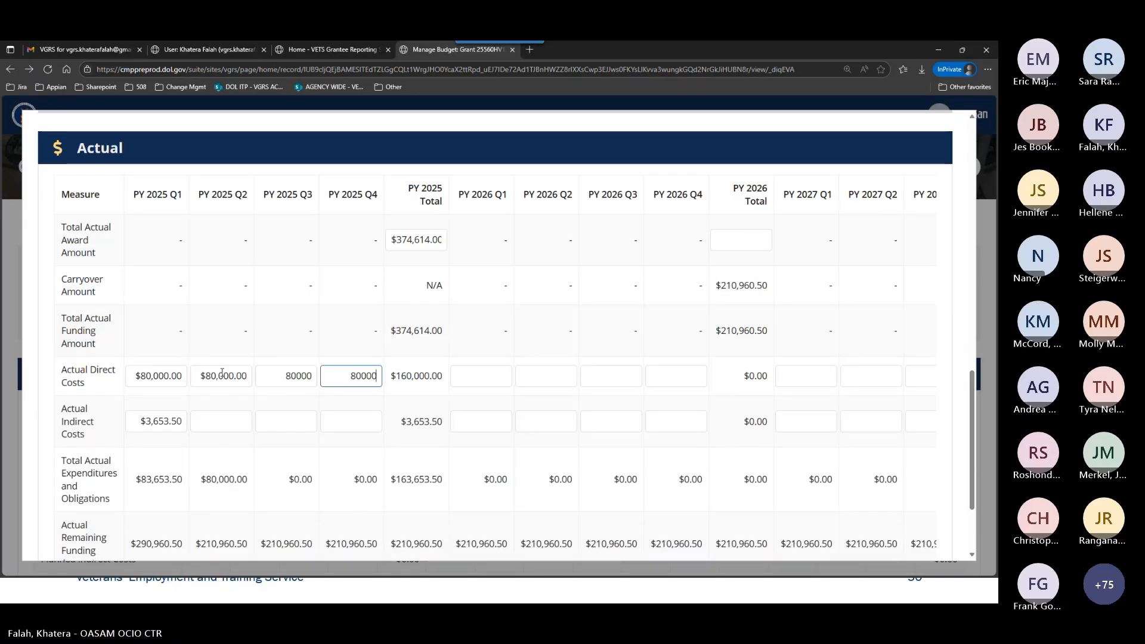
# Fill the Actual Indirect Costs for PY 2025 Q2, Q3 and Q4 with the copied $3,653.50.
pyautogui.click(232, 423)
pyautogui.hotkey('ctrl', 'v')
pyautogui.click(287, 420)
pyautogui.hotkey('ctrl', 'v')
pyautogui.click(344, 419)
pyautogui.hotkey('ctrl', 'v')
pyautogui.click(431, 427)
# Compare the Planned and Actual tables and highlight the PY 2025 Total Actual Remaining Funding Amount.
pyautogui.scroll(4, 413, 439)
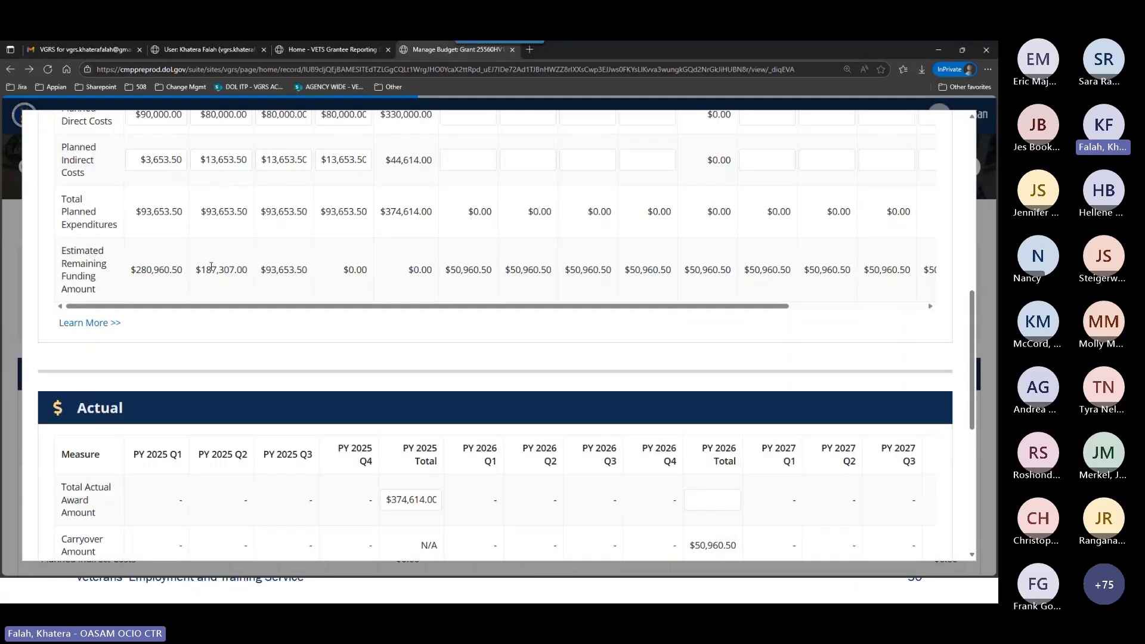
pyautogui.scroll(-5, 400, 337)
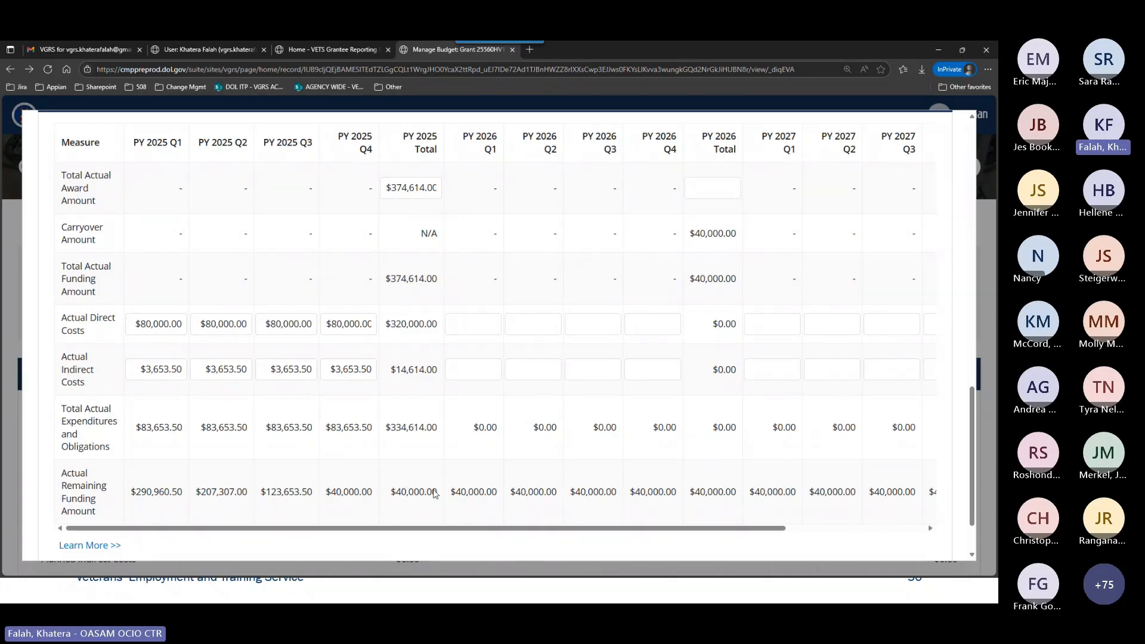
pyautogui.moveTo(432, 495); pyautogui.dragTo(392, 499)
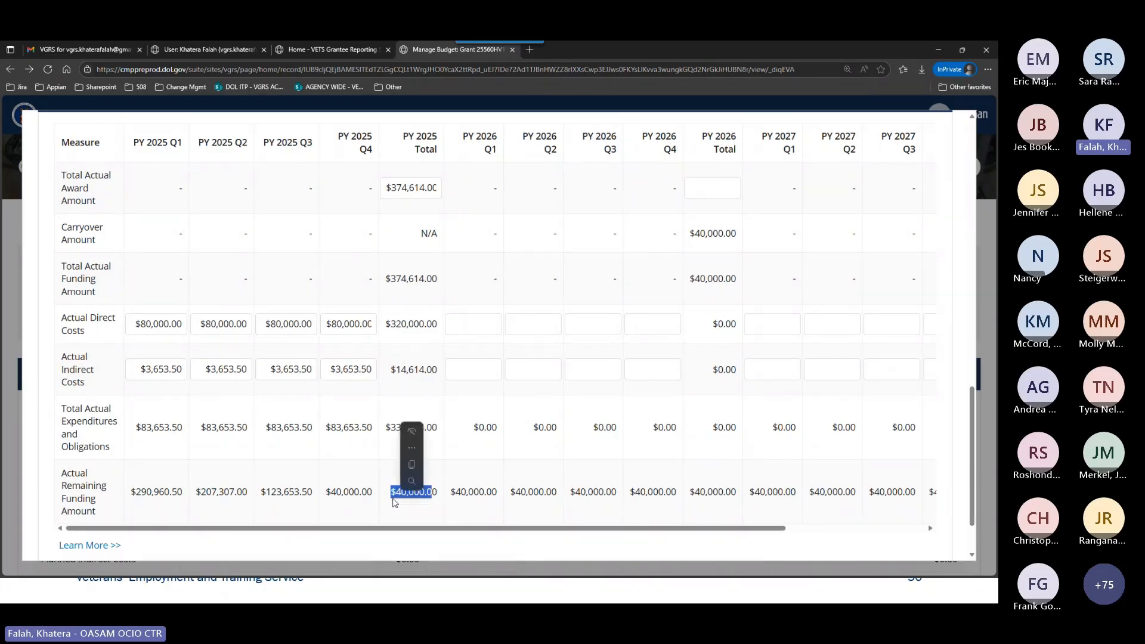
pyautogui.click(401, 510)
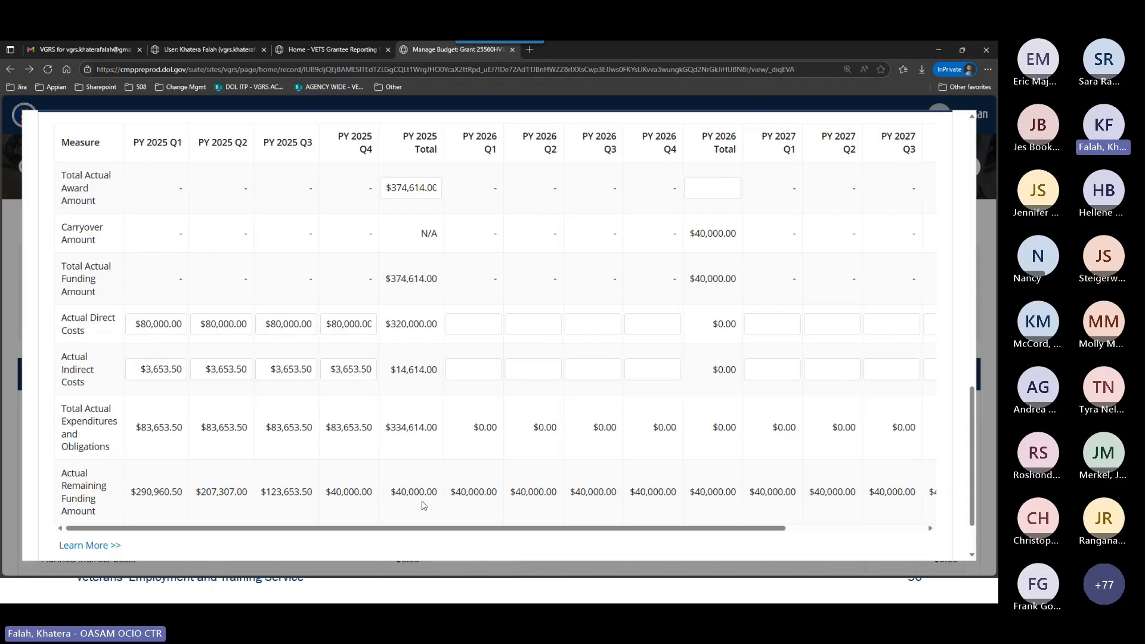
# Check the PY 2026 Total carryover amount in both the Actual and Planned tables, and the PY 2025 Total Planned Award Amount.
pyautogui.scroll(7, 656, 476)
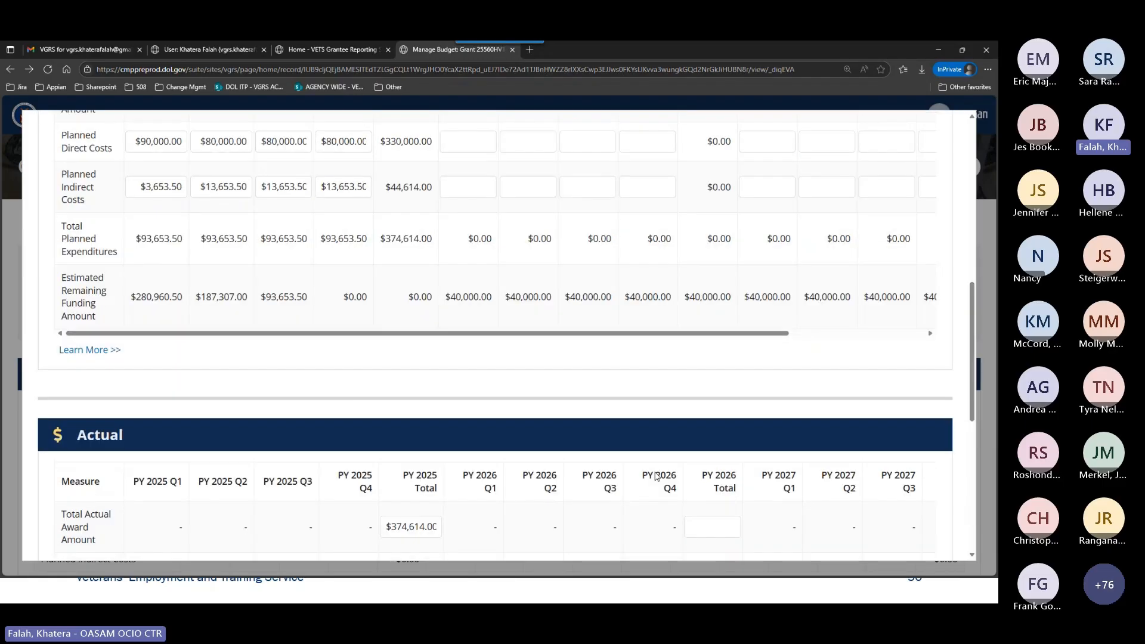
pyautogui.scroll(-7, 656, 476)
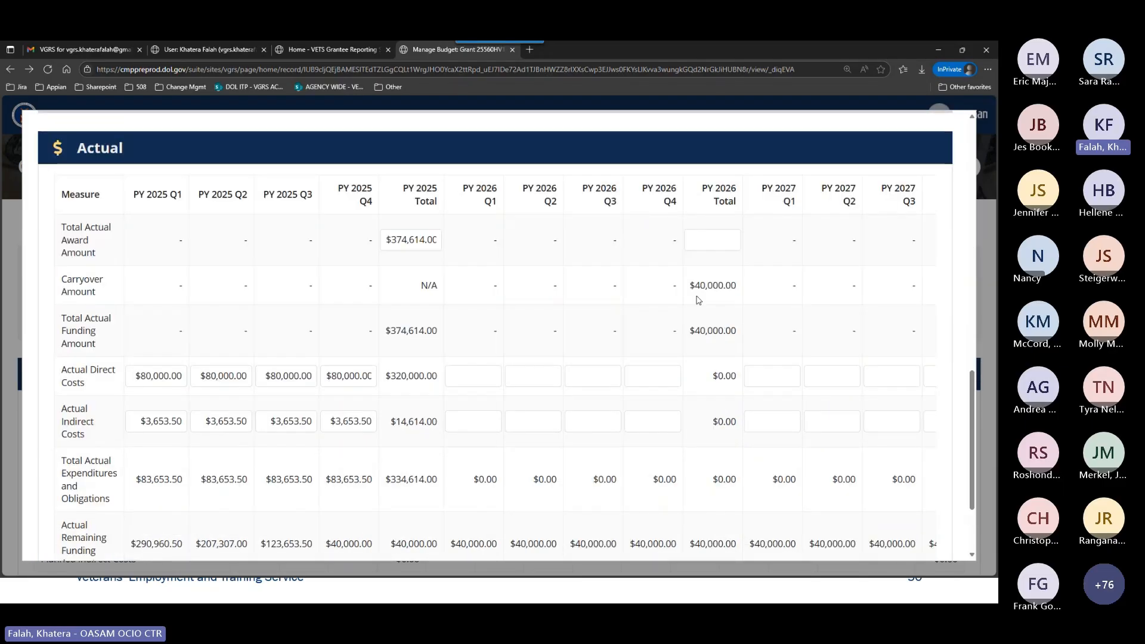
pyautogui.moveTo(690, 286); pyautogui.dragTo(723, 287)
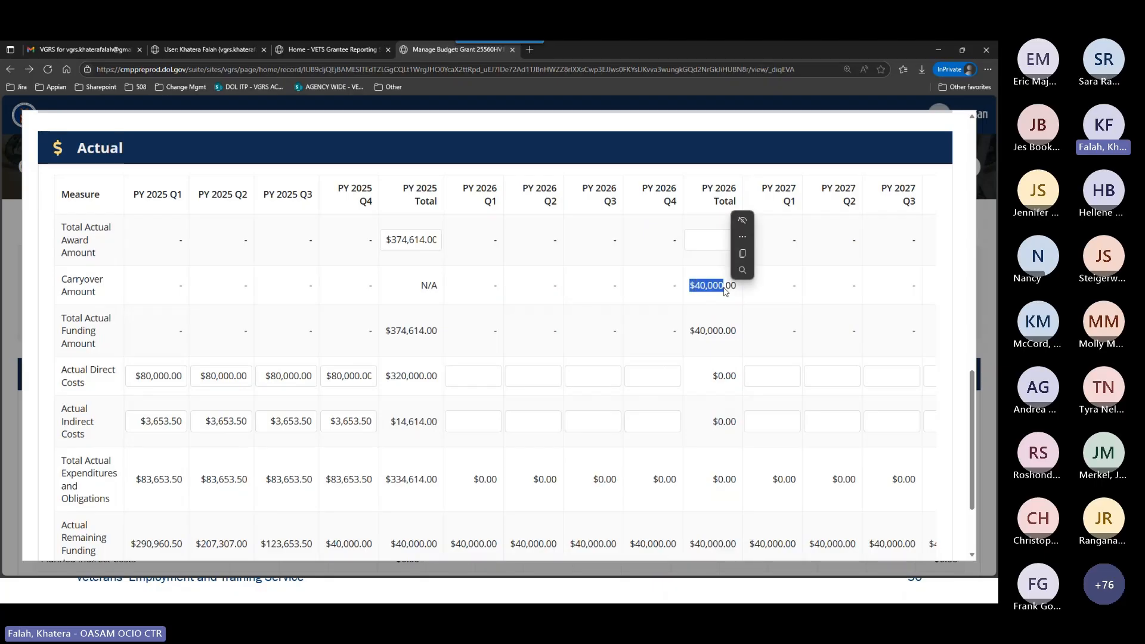
pyautogui.click(704, 306)
pyautogui.scroll(5, 704, 306)
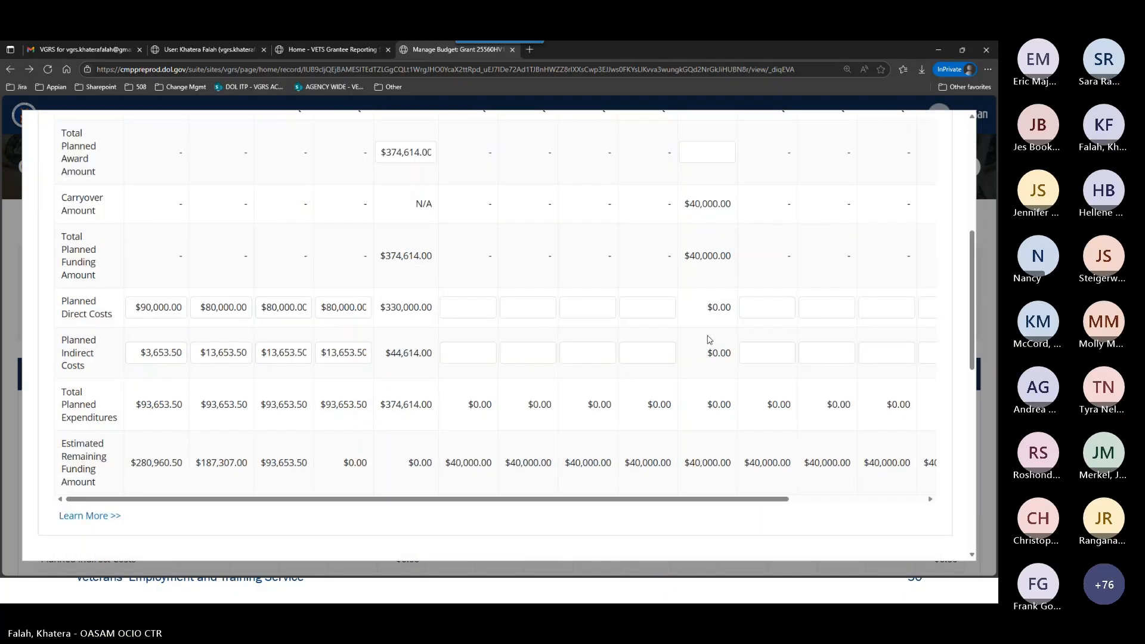
pyautogui.scroll(3, 700, 304)
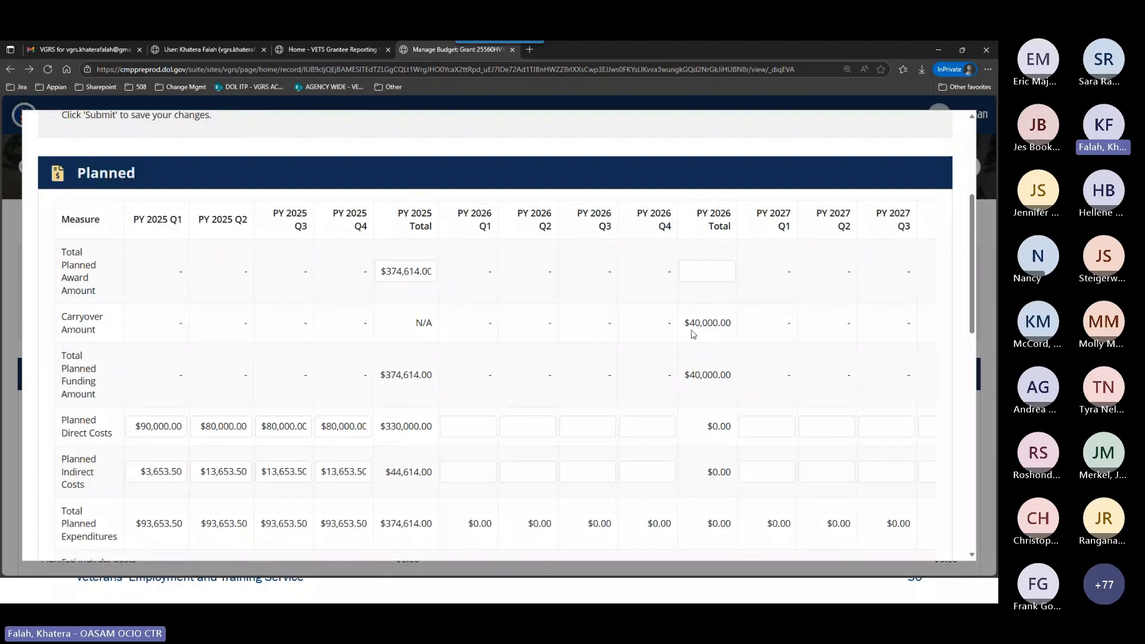
pyautogui.moveTo(691, 327); pyautogui.dragTo(703, 324)
pyautogui.click(397, 272)
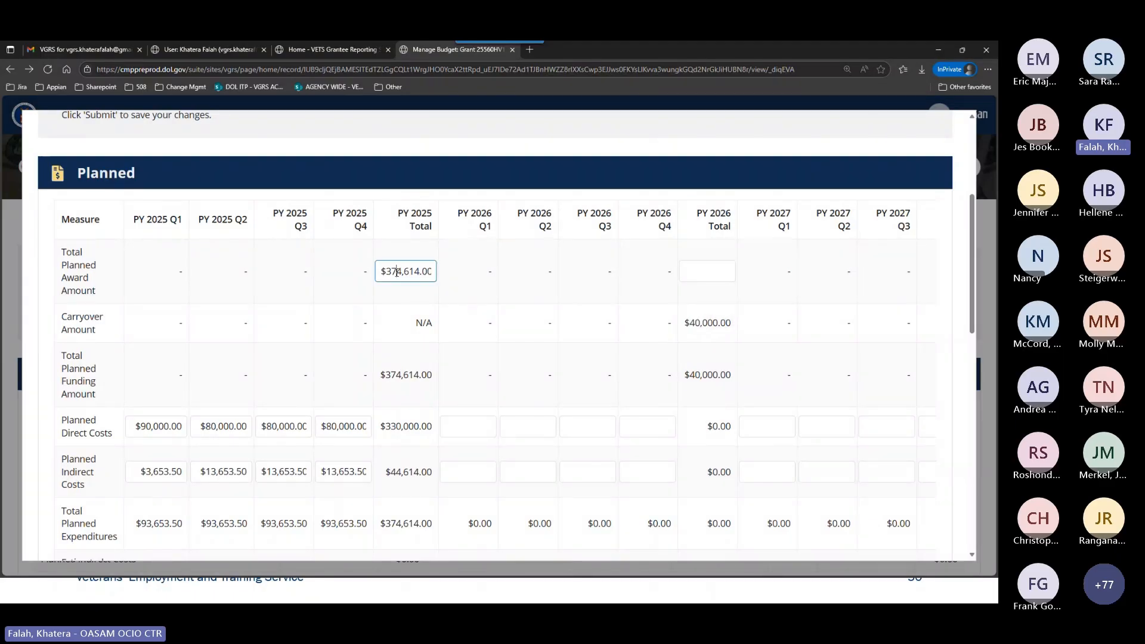
# Copy the PY 2025 Total Planned Award Amount of $374,614.00 into the PY 2026 Total.
pyautogui.tripleClick(420, 279)
pyautogui.hotkey('ctrl', 'c')
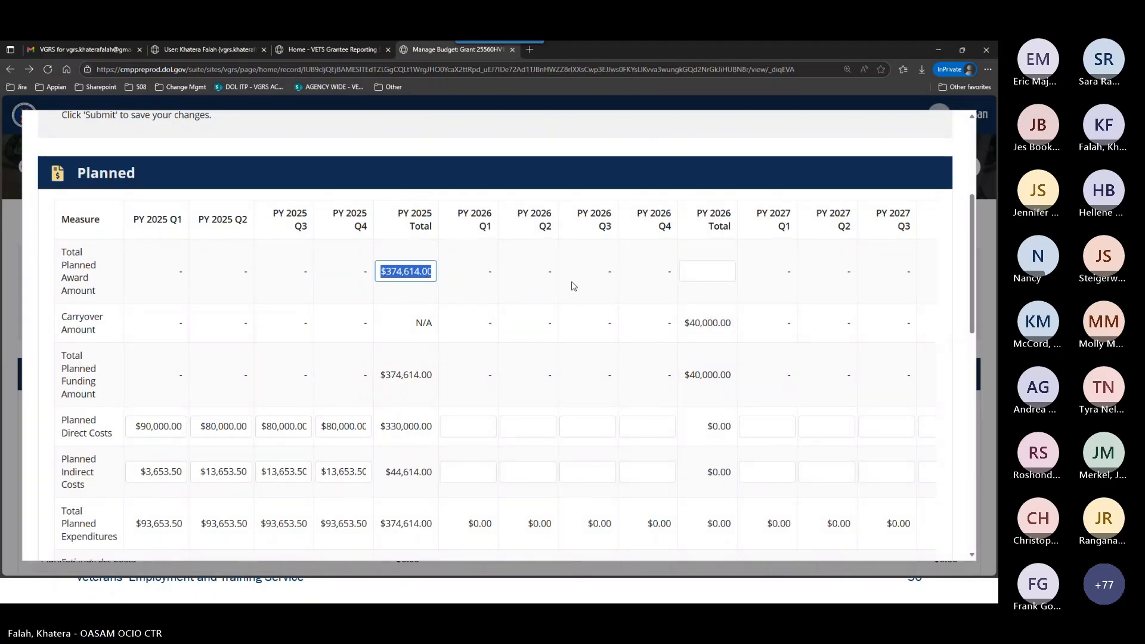
pyautogui.click(706, 276)
pyautogui.hotkey('ctrl', 'v')
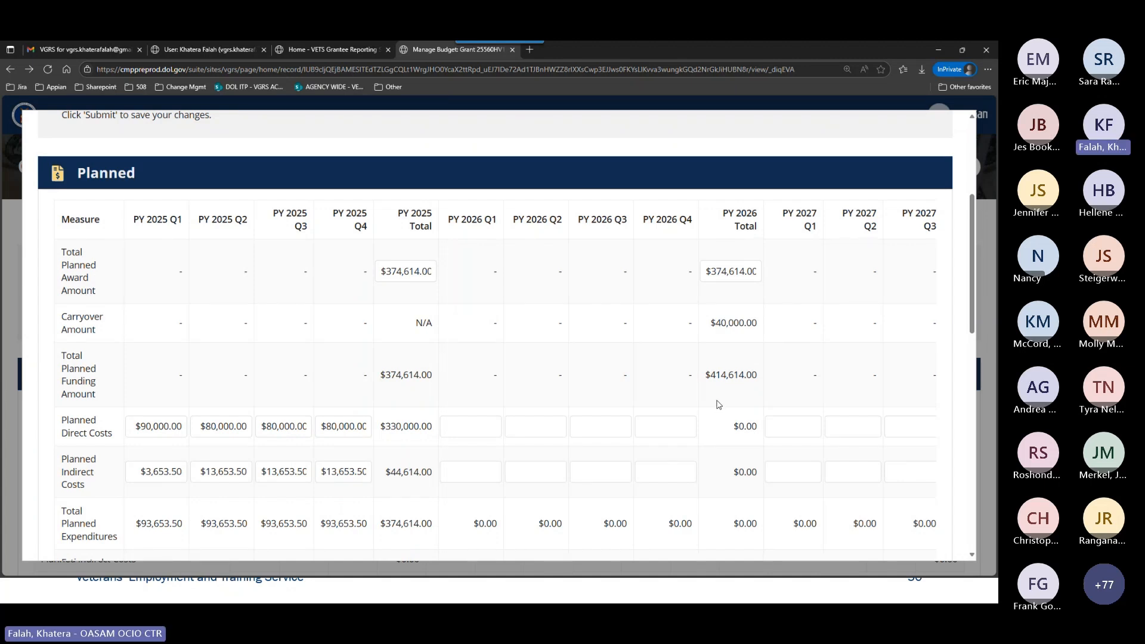
pyautogui.scroll(-3, 721, 371)
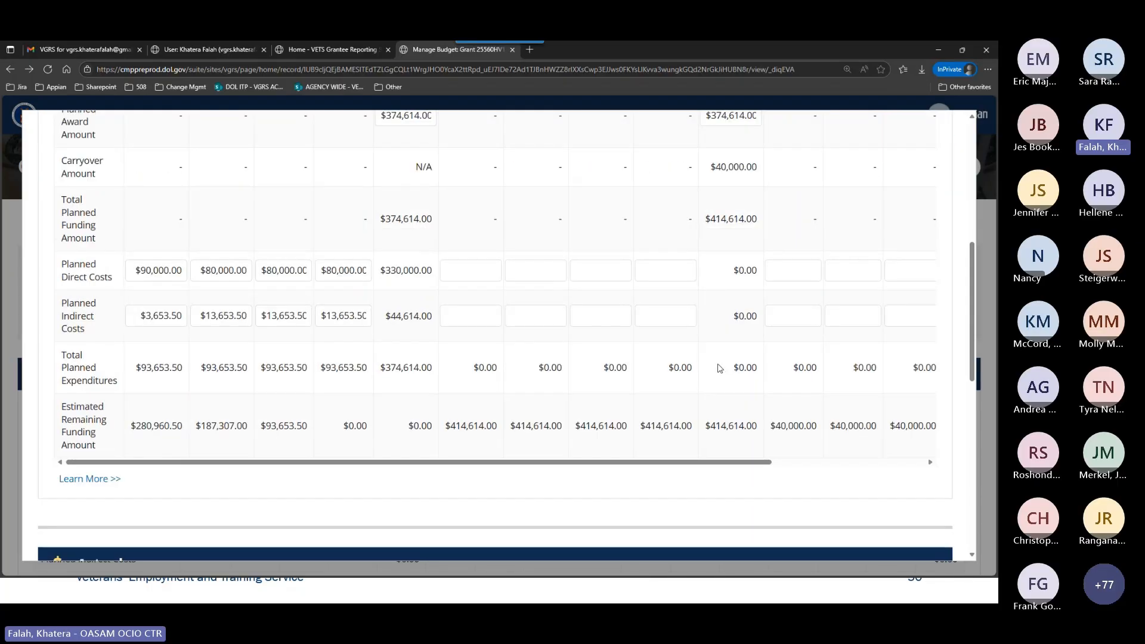
pyautogui.scroll(1, 737, 352)
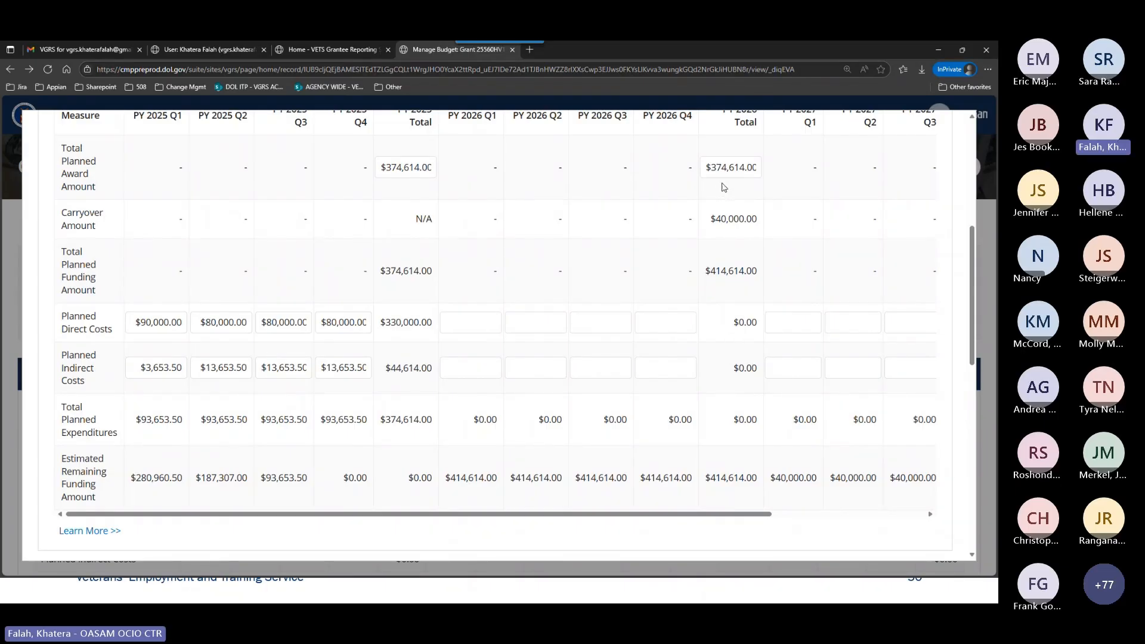
# Submit the grant's Planned and Actual budget changes.
pyautogui.scroll(-10, 732, 349)
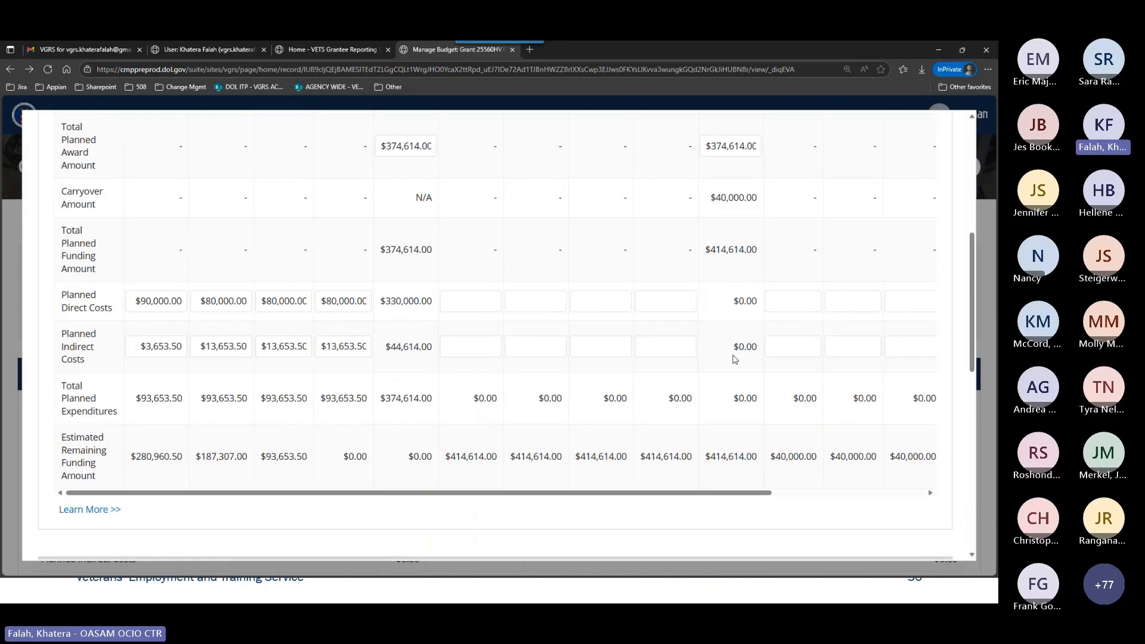
pyautogui.scroll(-1, 735, 359)
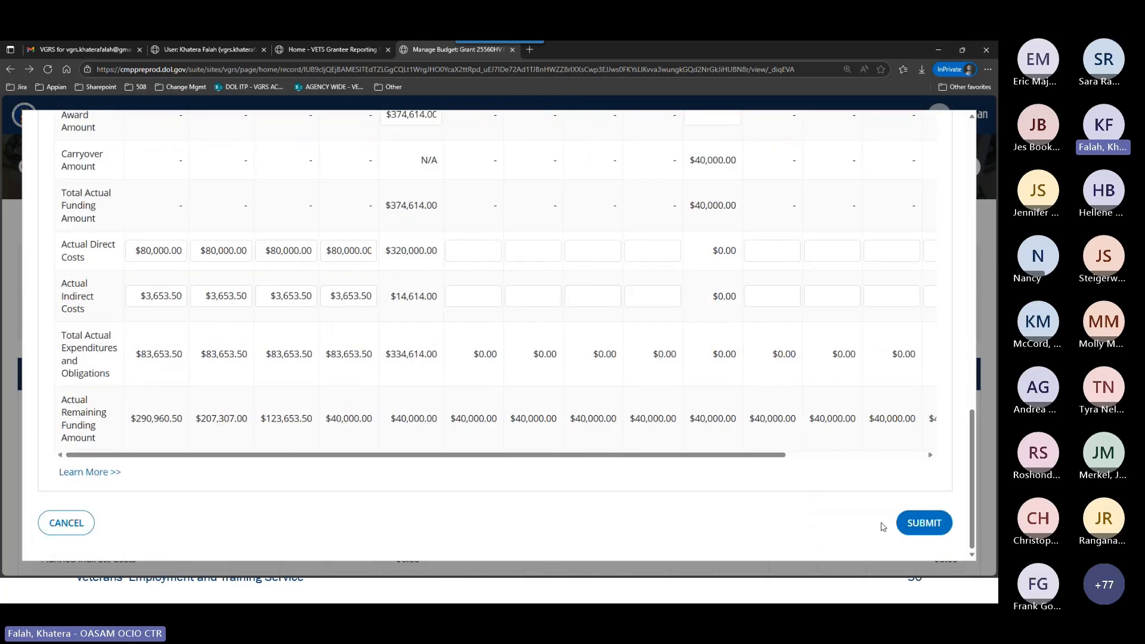
pyautogui.click(923, 522)
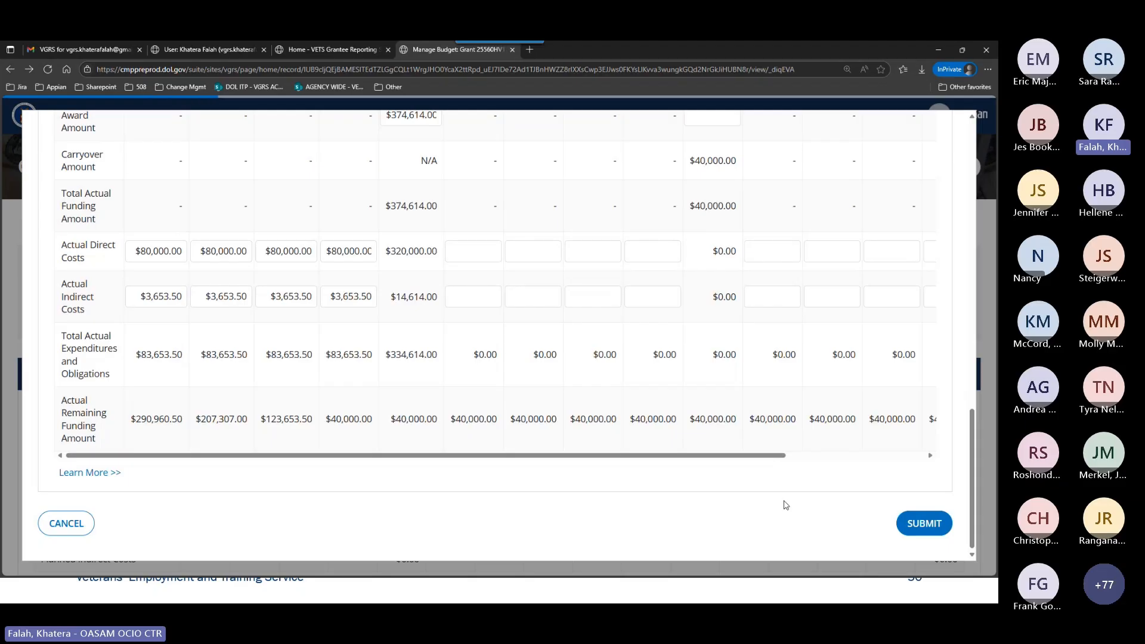
pyautogui.scroll(4, 685, 373)
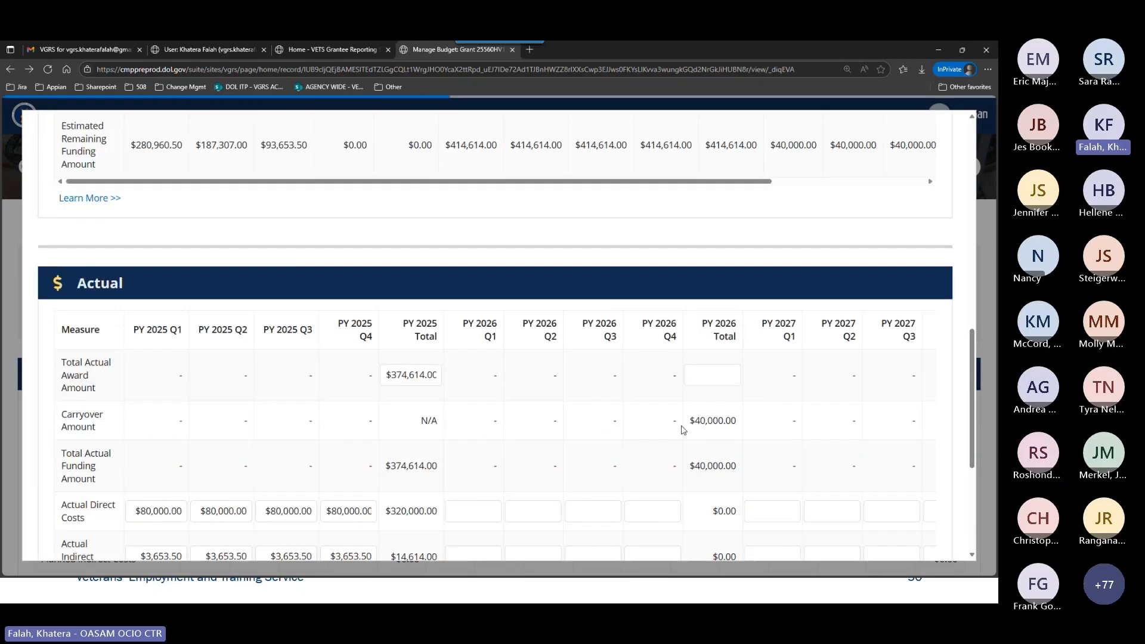
pyautogui.scroll(-4, 682, 430)
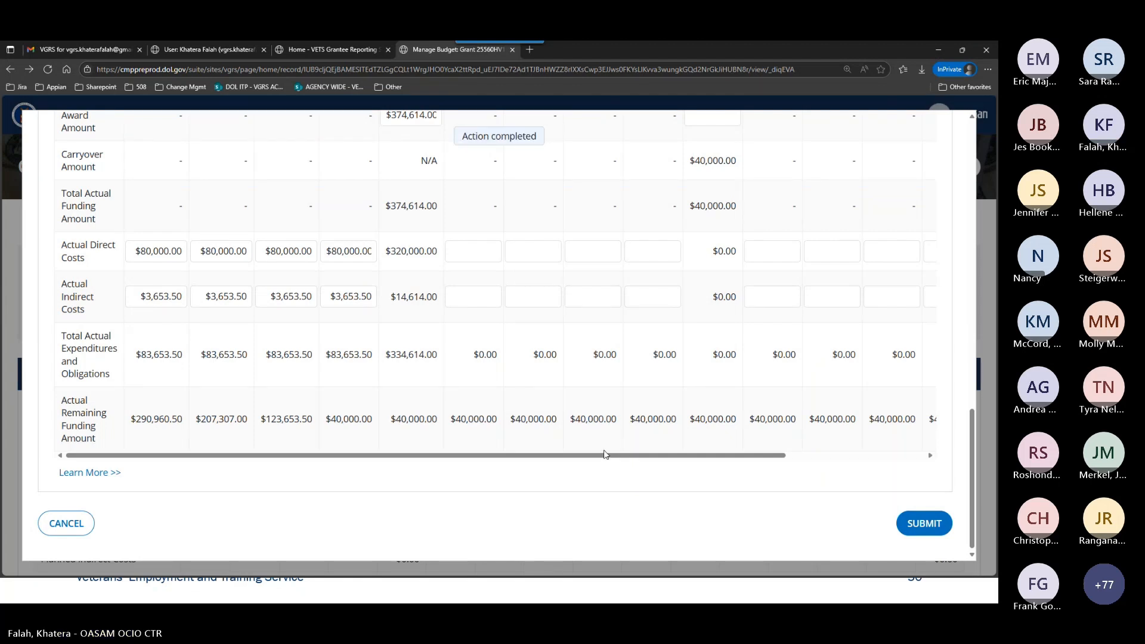
pyautogui.scroll(-2, 605, 455)
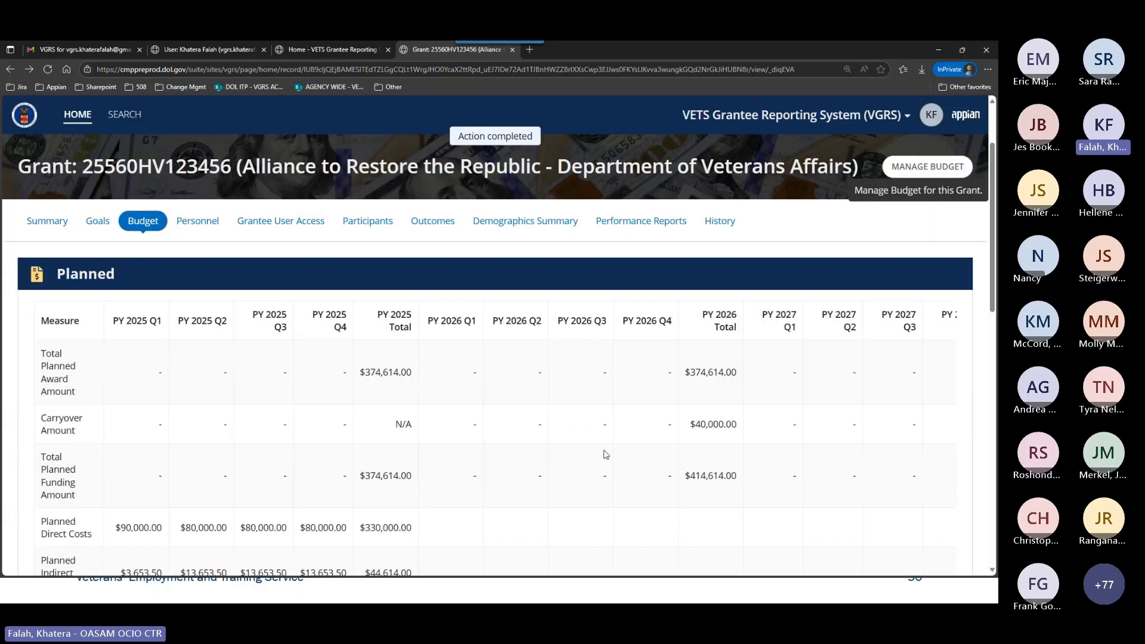
# Review the saved Planned and Actual tables on the grant's Budget page, down to the remaining funding rows.
pyautogui.scroll(-1, 606, 454)
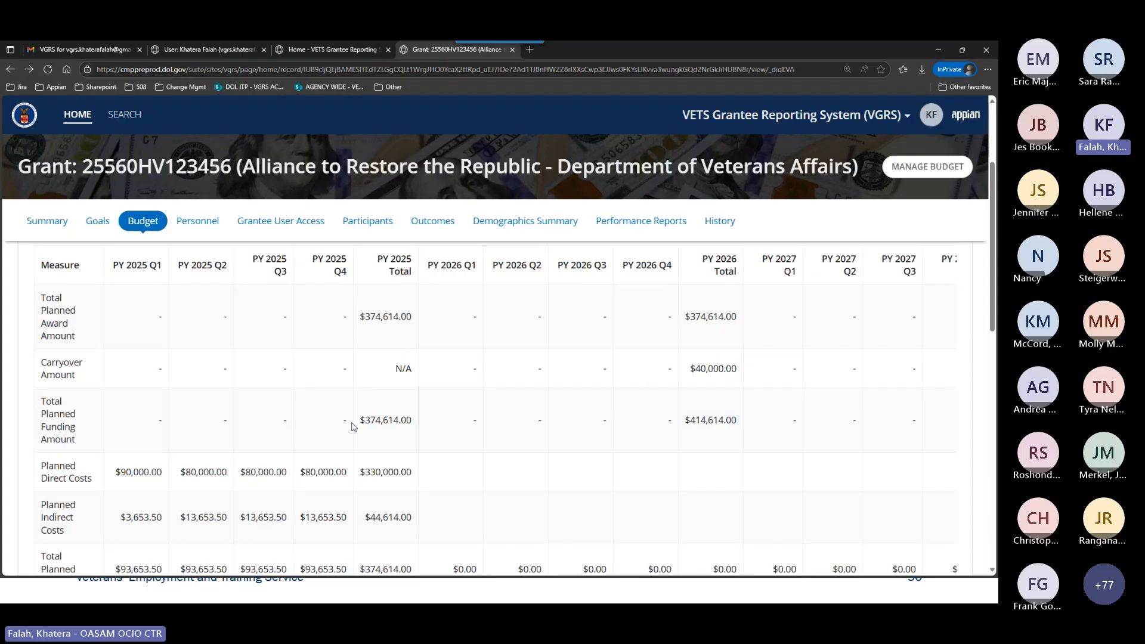
pyautogui.scroll(-3, 237, 496)
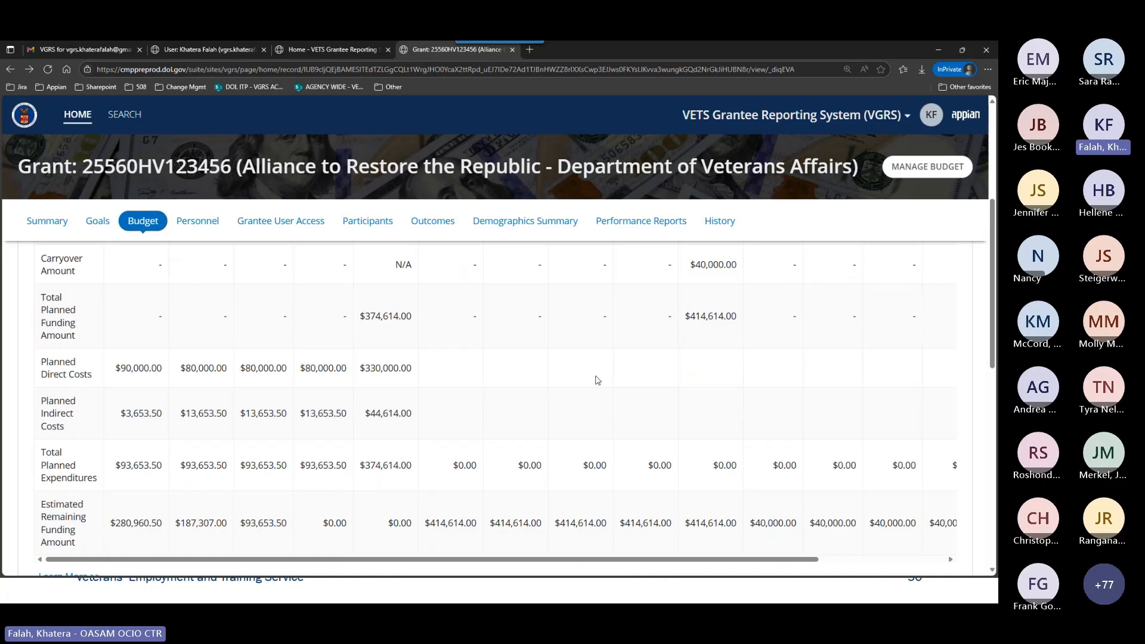
pyautogui.scroll(-1, 597, 380)
pyautogui.scroll(-1, 597, 379)
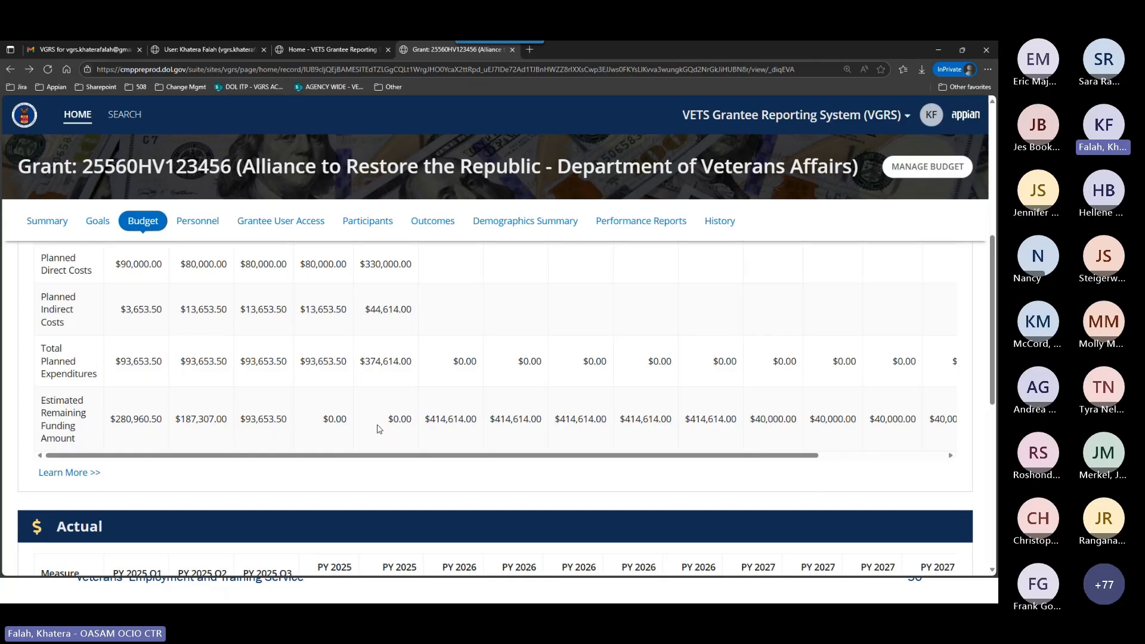
pyautogui.scroll(-7, 396, 416)
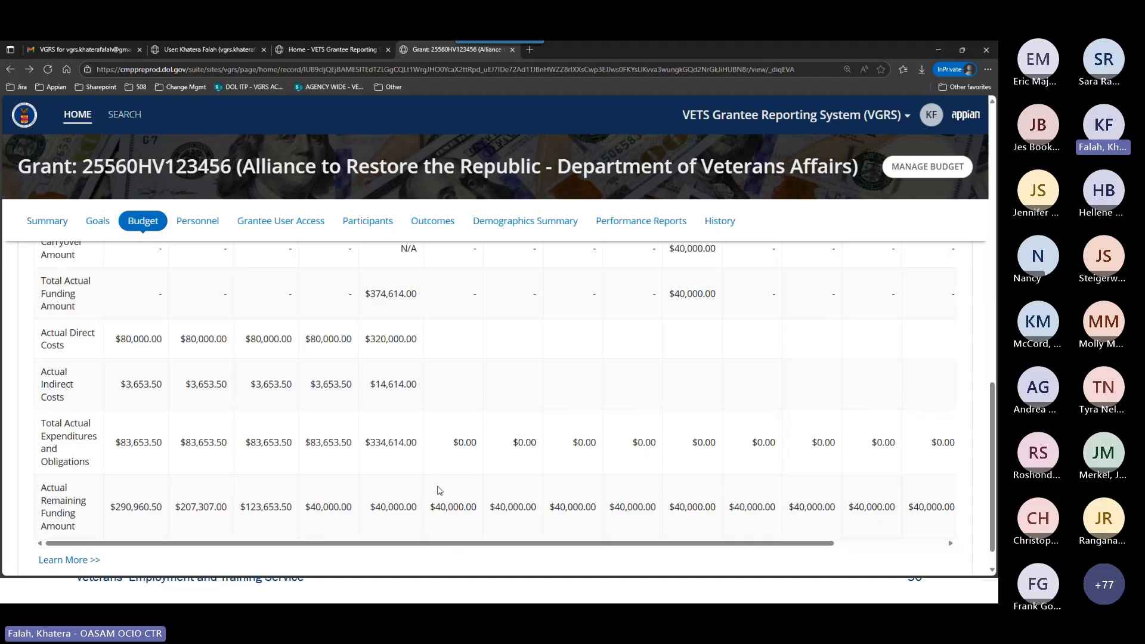
pyautogui.scroll(2, 438, 490)
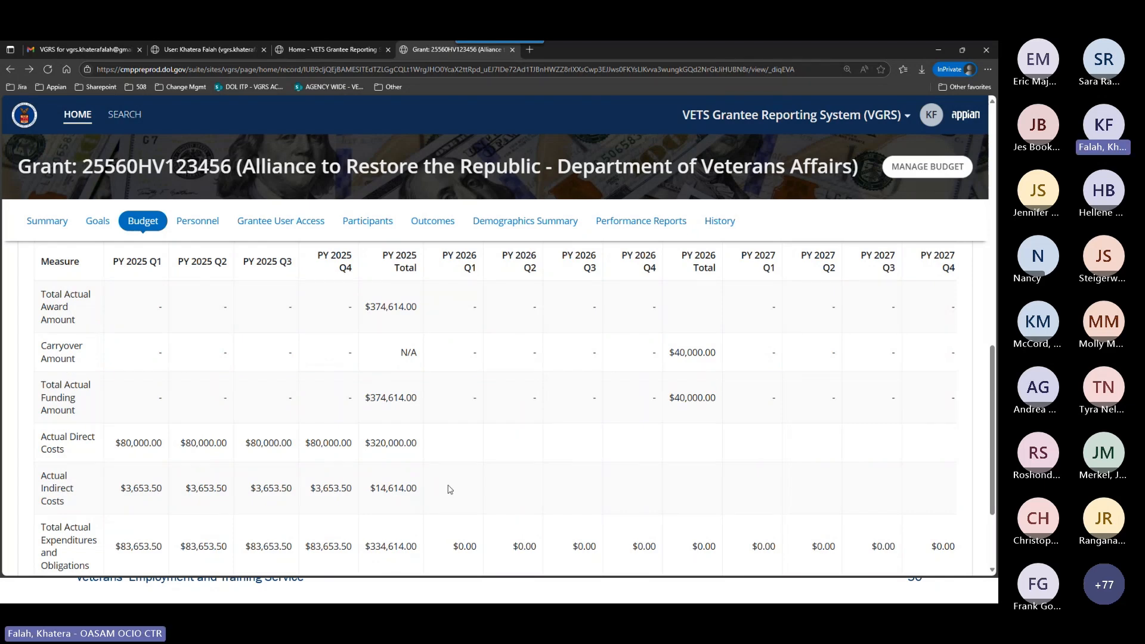
# Open the Planned table's Learn More explanation and read the Carryover Amount and Total Planned Funding Amount definitions.
pyautogui.scroll(2, 462, 487)
pyautogui.scroll(4, 462, 487)
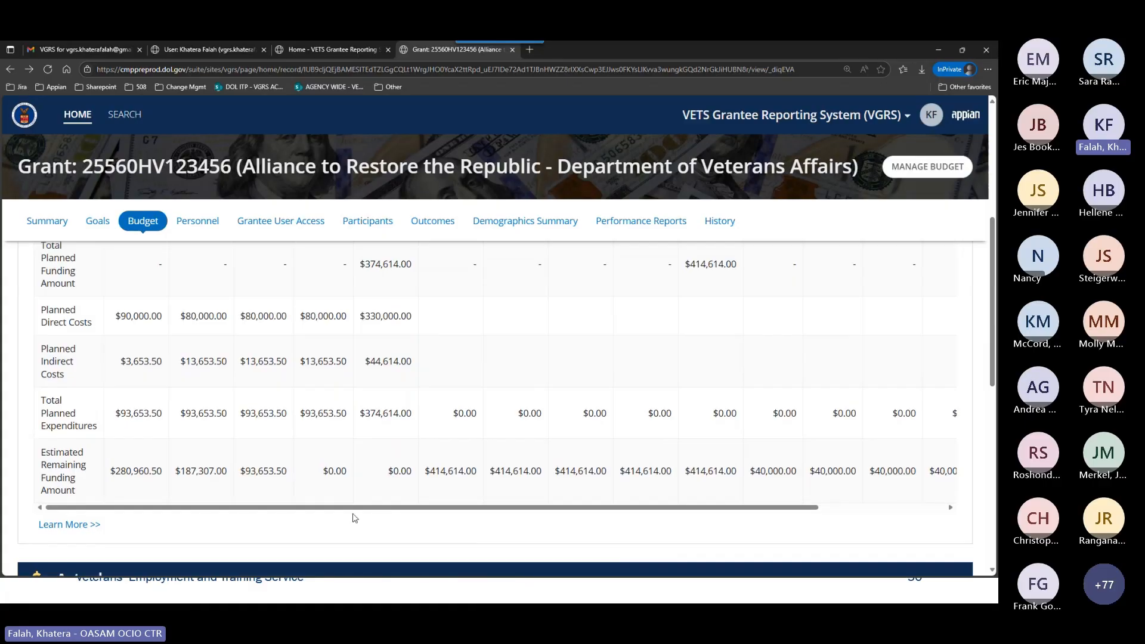
pyautogui.click(106, 525)
pyautogui.scroll(-5, 559, 499)
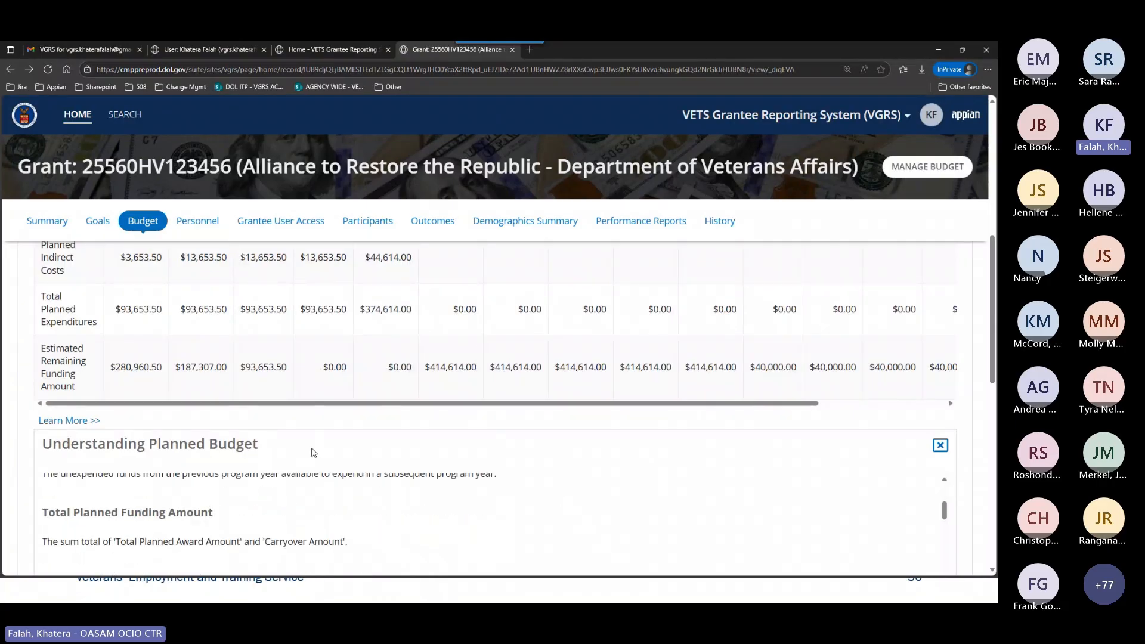
pyautogui.scroll(-1, 379, 466)
pyautogui.scroll(1, 233, 503)
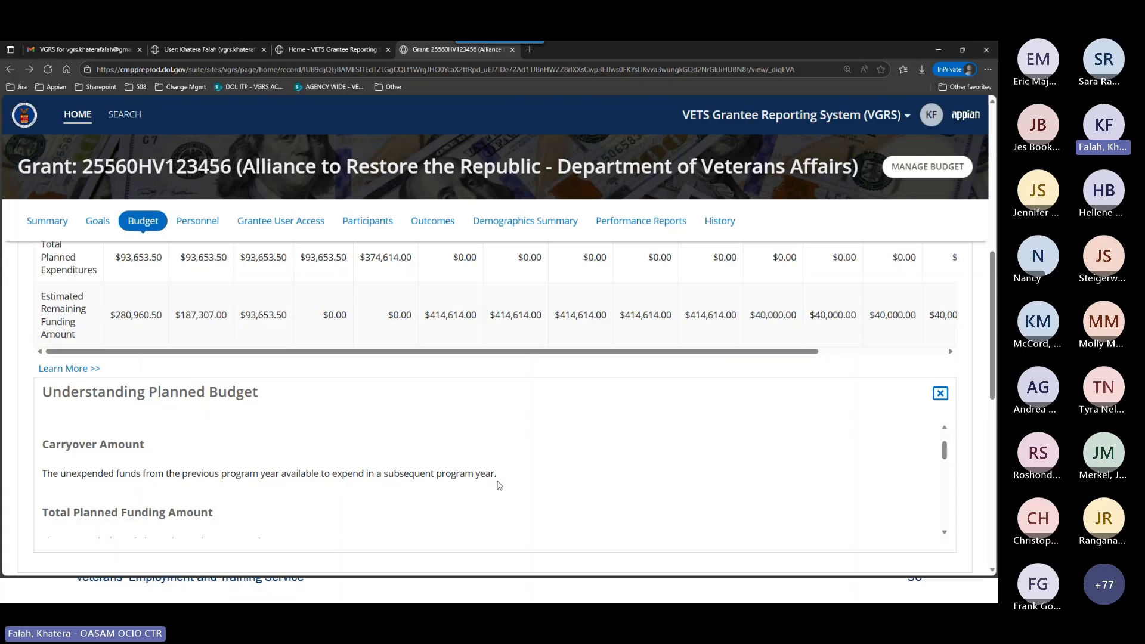
# Check the Planned funding rows again, and the Actual table through its Actual Remaining Funding Amount row.
pyautogui.scroll(4, 512, 430)
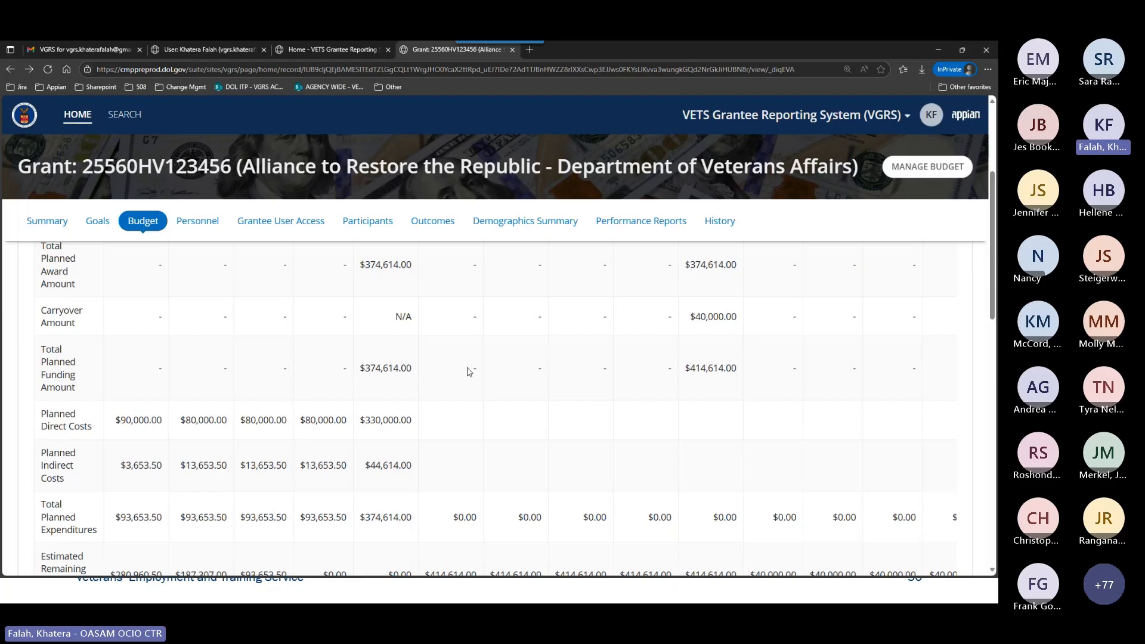
pyautogui.scroll(-4, 508, 441)
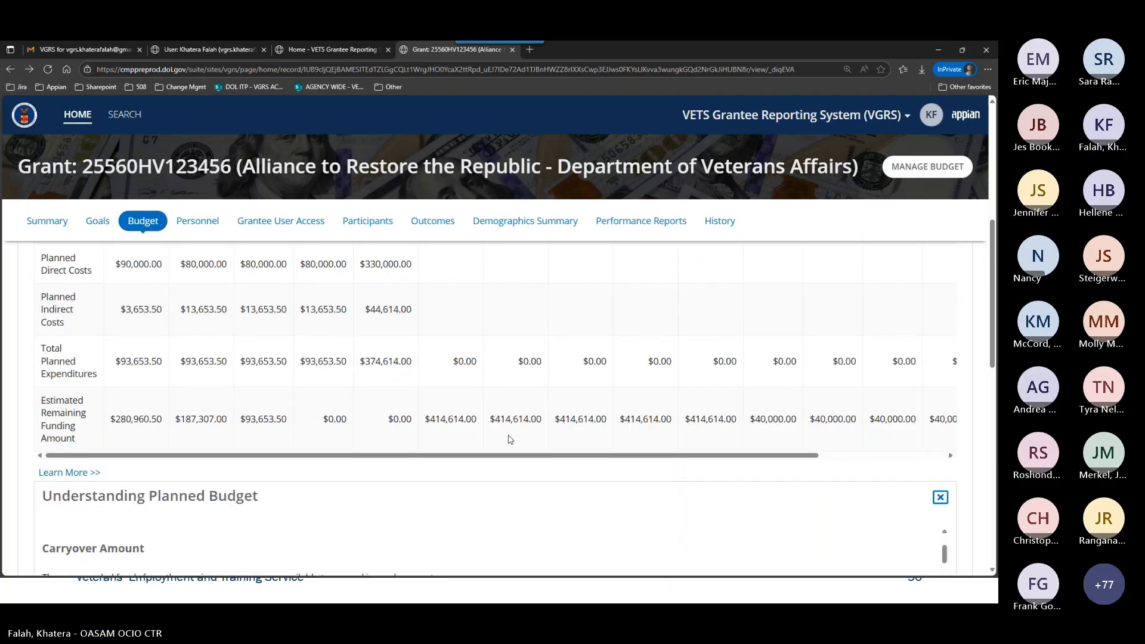
pyautogui.scroll(-5, 510, 439)
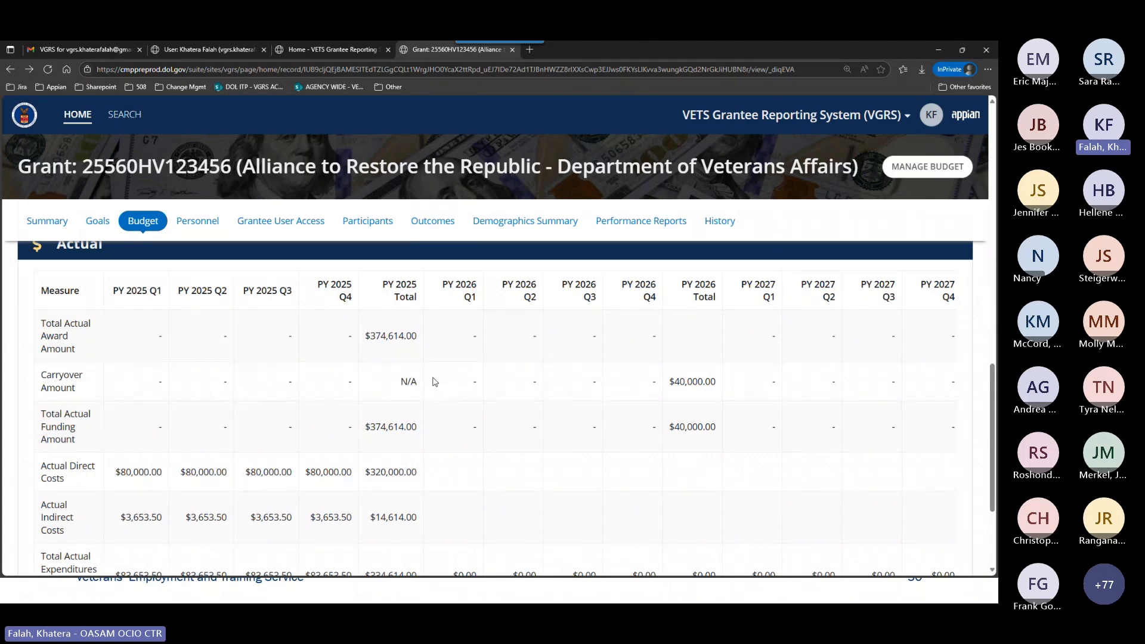
pyautogui.scroll(-3, 437, 386)
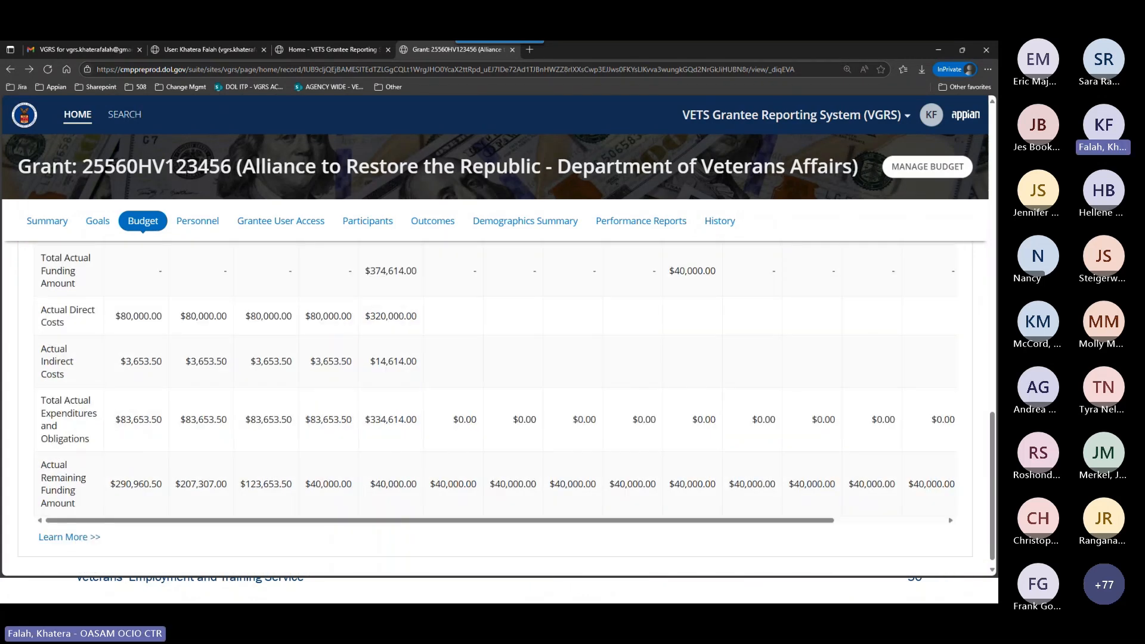
# Switch to the slide presentation and advance from the Budget Module slide to the Personnel Module slide.
pyautogui.hotkey('alt', 'Tab')
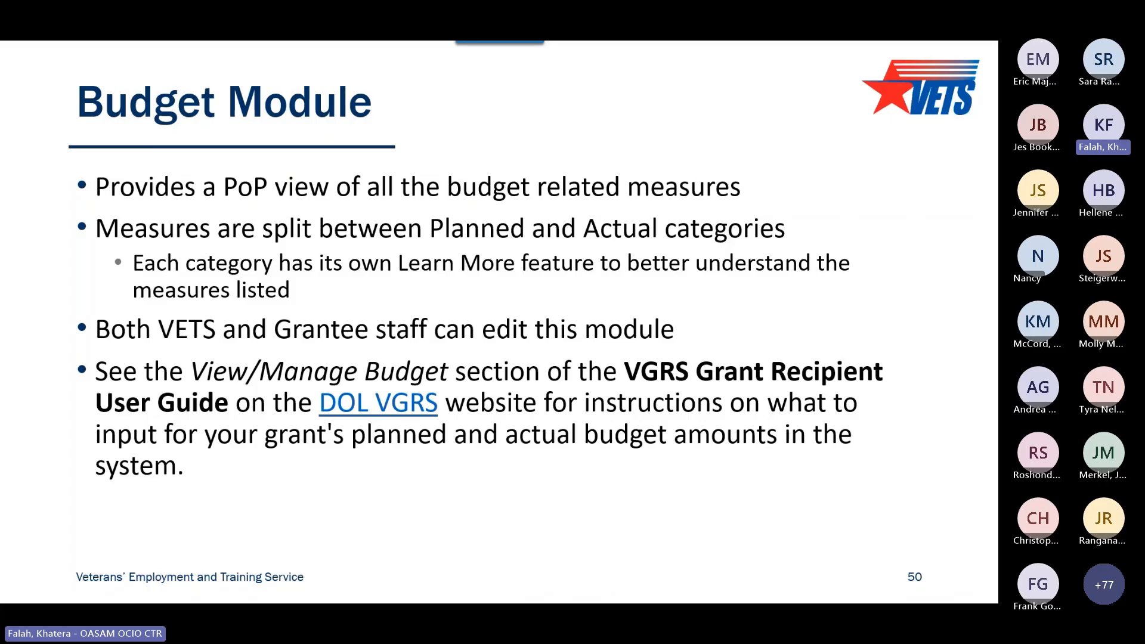
pyautogui.press('Right')
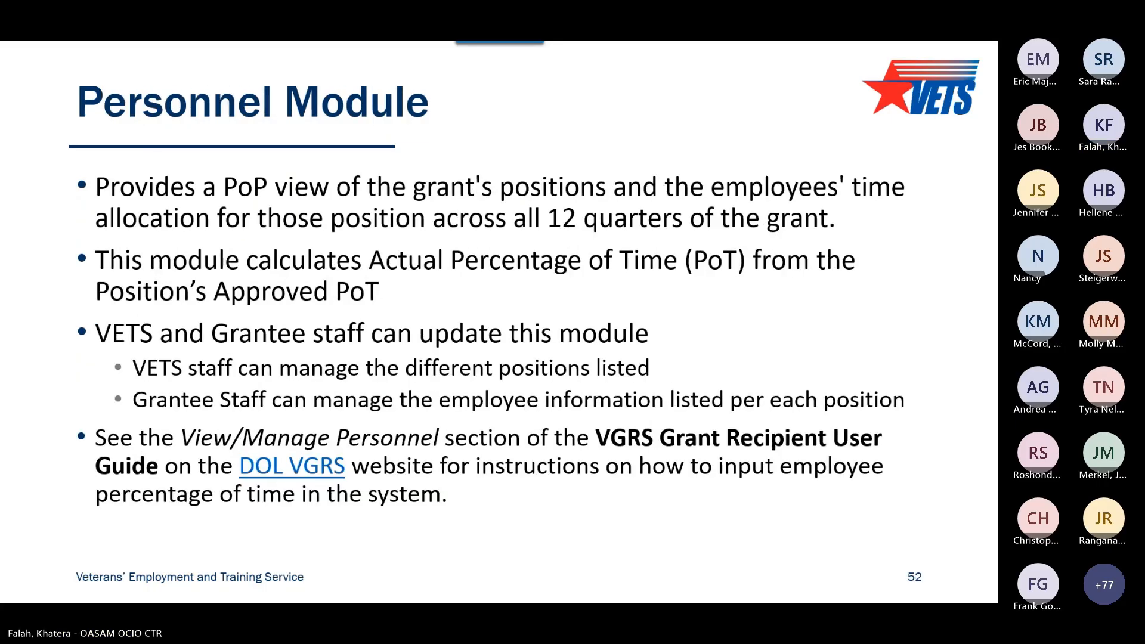
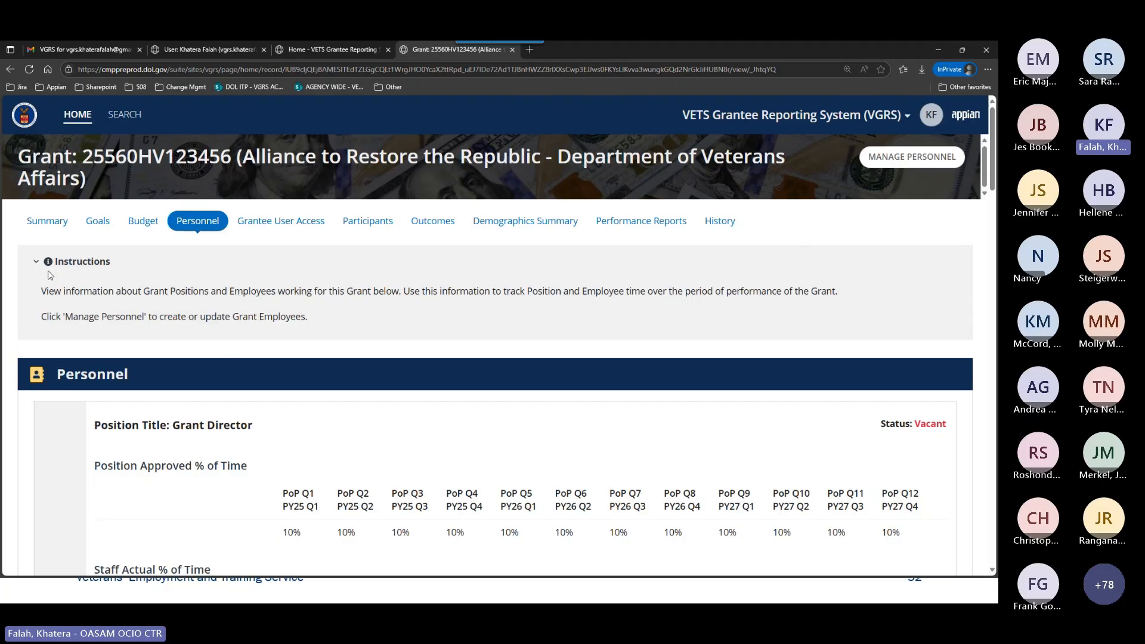
# Collapse the Instructions section and examine the Grant Director position's Approved, Staff Actual and % of Time Metrics tables and its status.
pyautogui.click(37, 264)
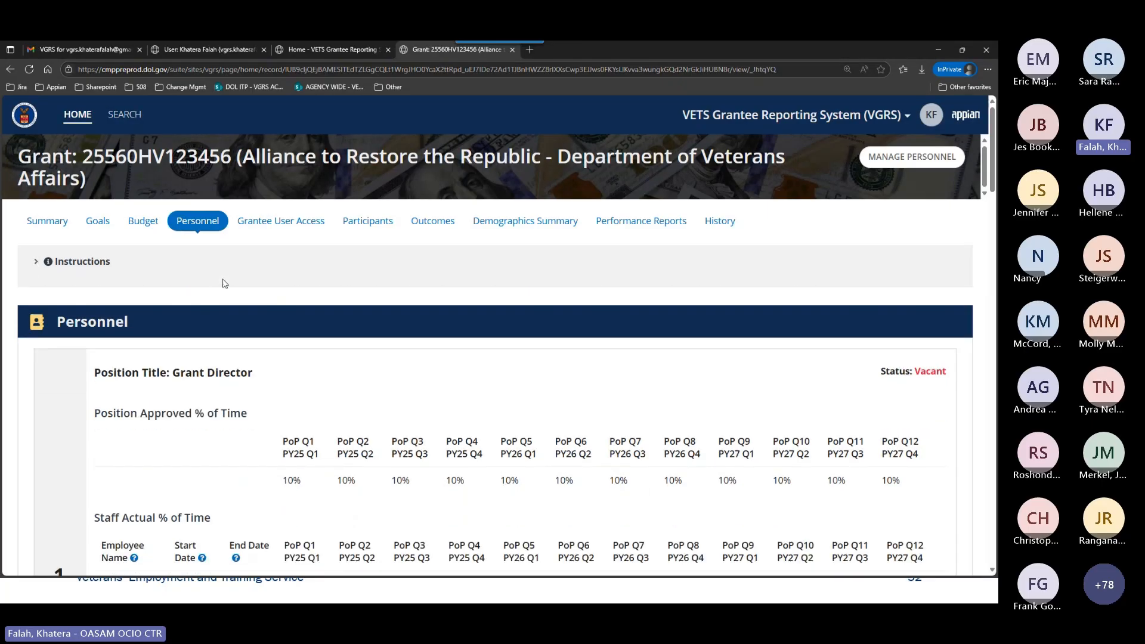
pyautogui.scroll(-1, 352, 302)
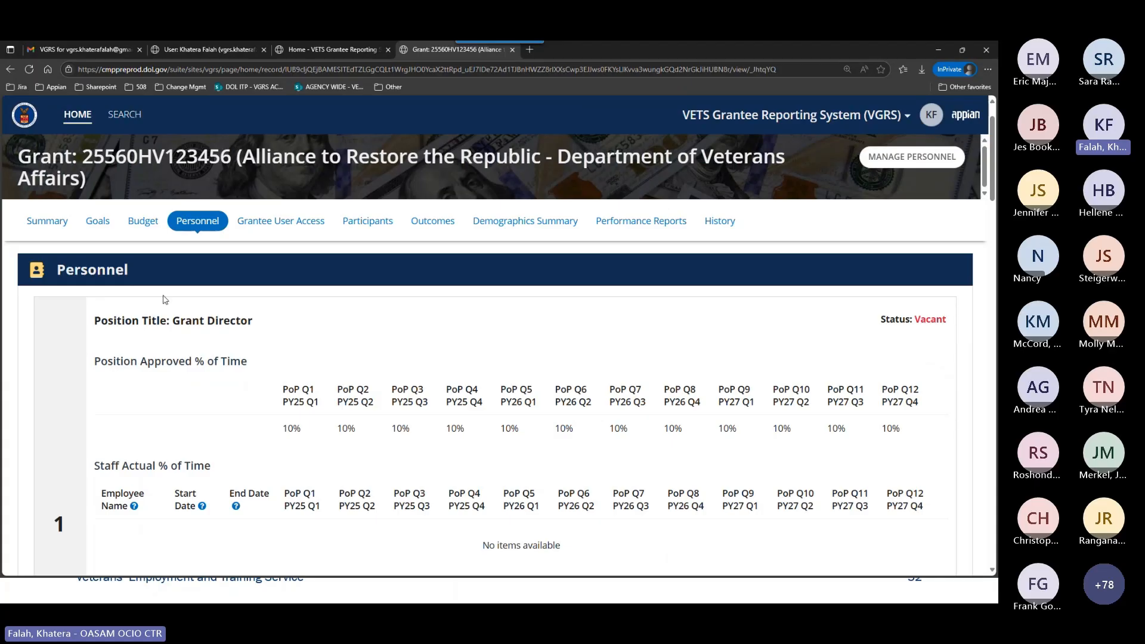
pyautogui.scroll(-1, 320, 348)
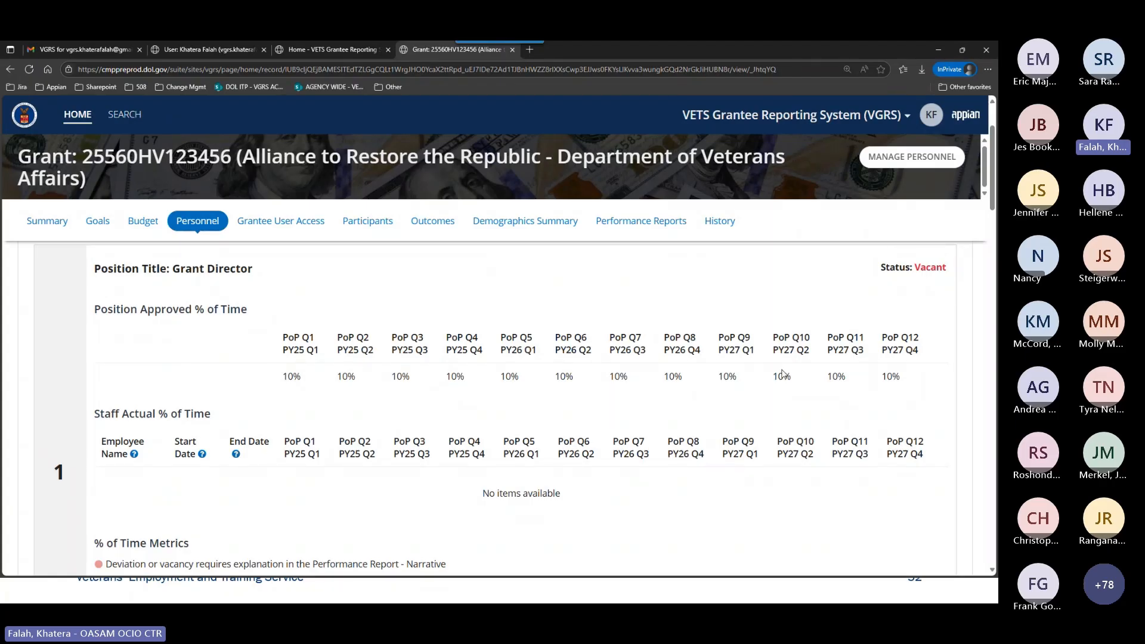
pyautogui.scroll(-2, 454, 373)
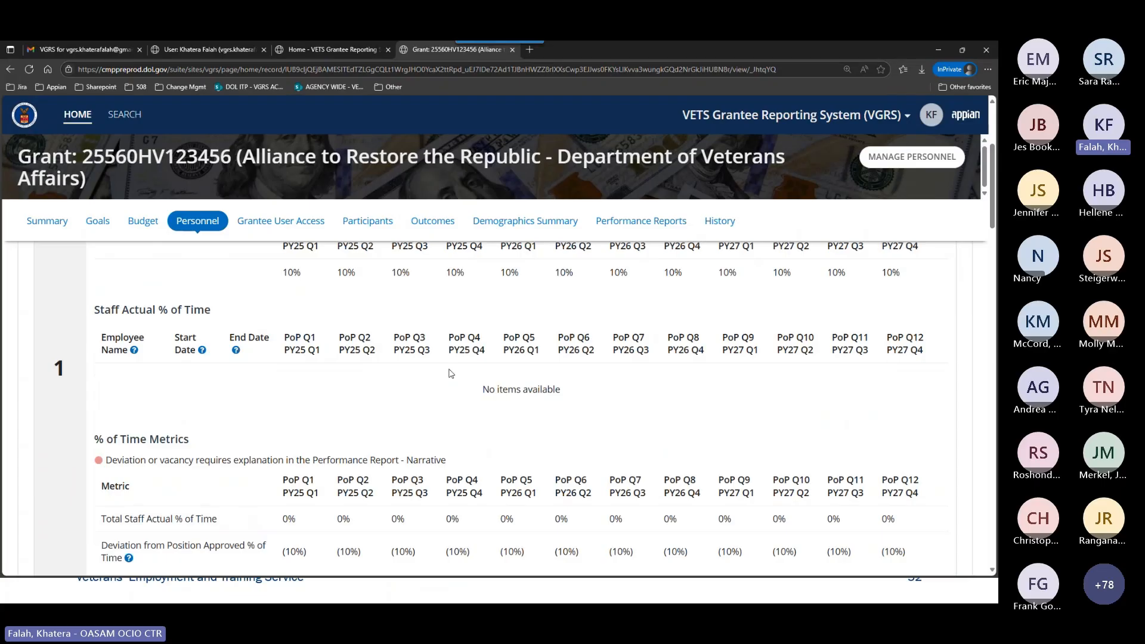
pyautogui.scroll(-1, 451, 373)
pyautogui.scroll(2, 450, 374)
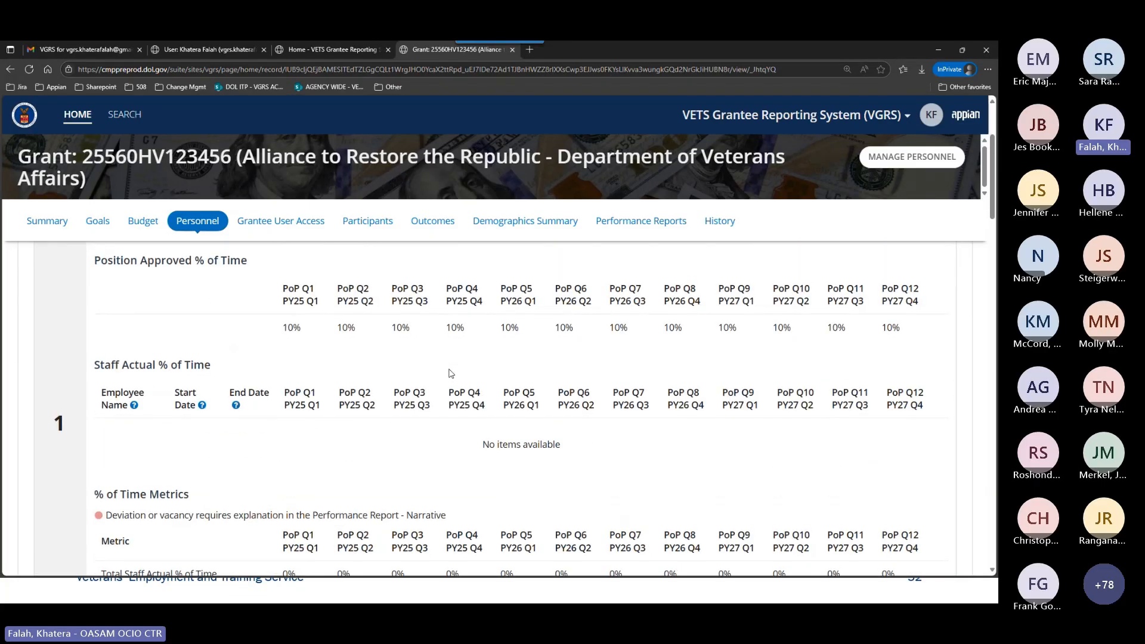
pyautogui.scroll(1, 399, 365)
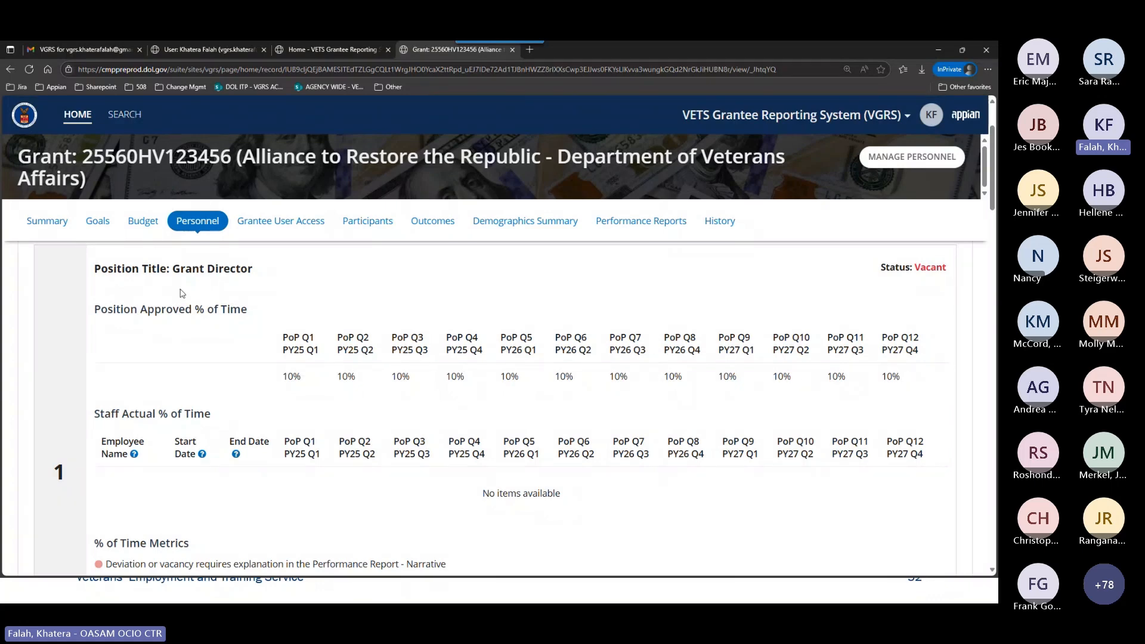
pyautogui.scroll(-3, 331, 374)
pyautogui.scroll(-2, 331, 374)
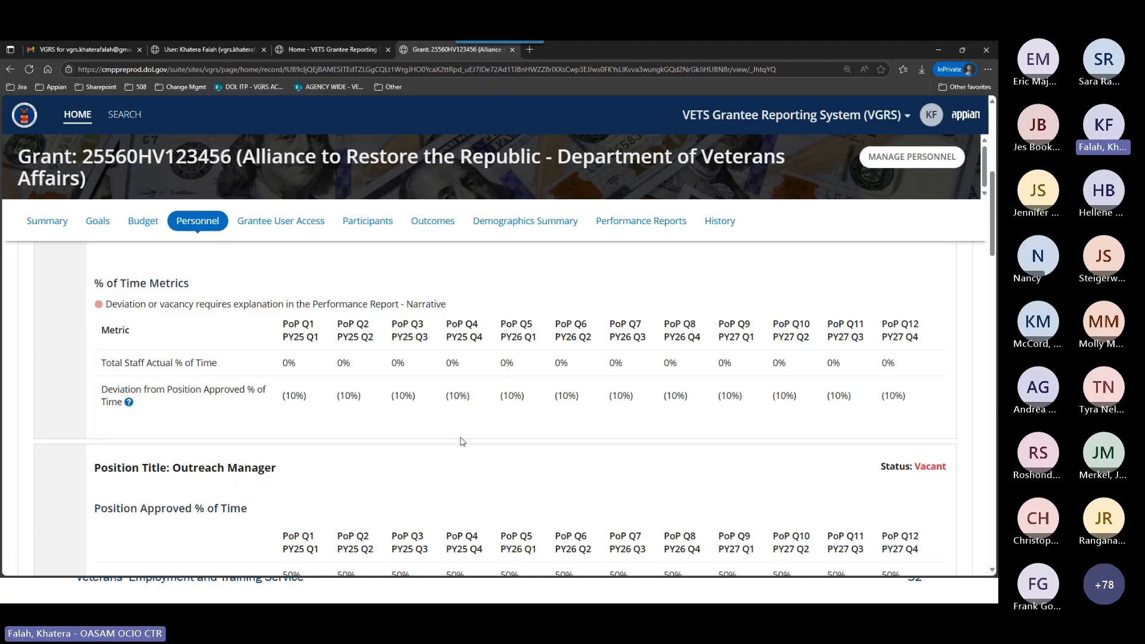
pyautogui.scroll(5, 616, 439)
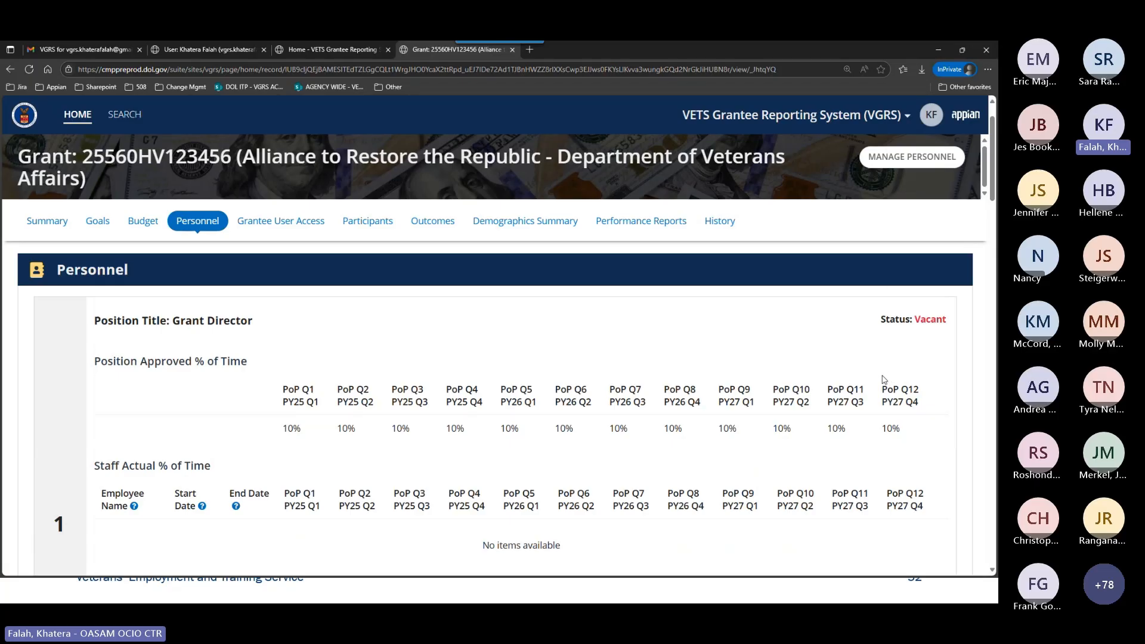
pyautogui.scroll(-2, 579, 401)
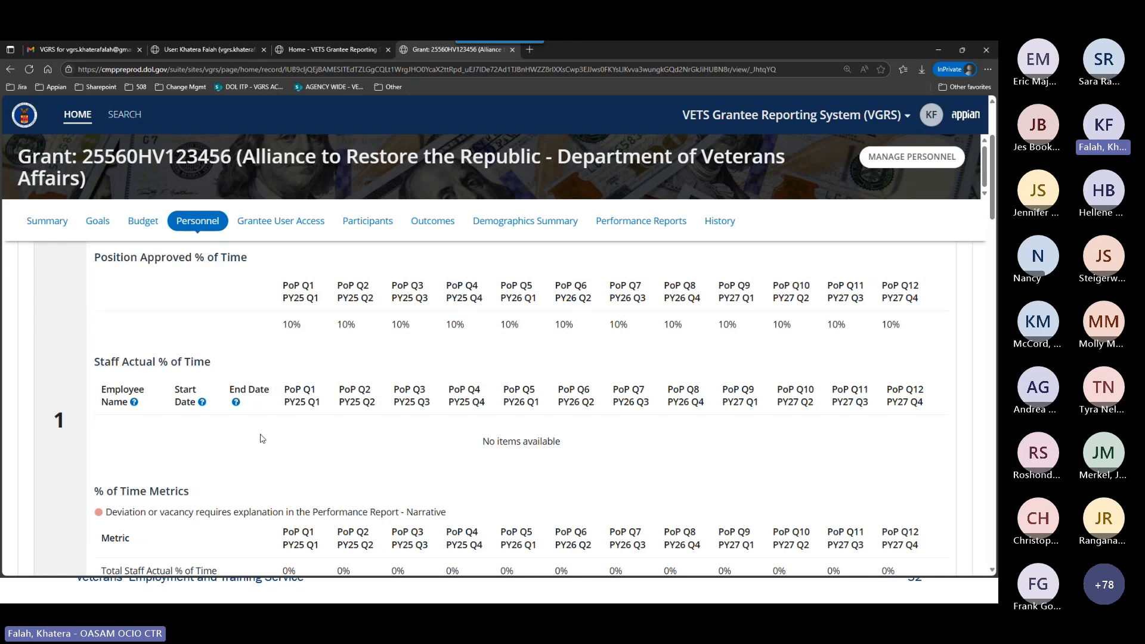
pyautogui.scroll(1, 263, 438)
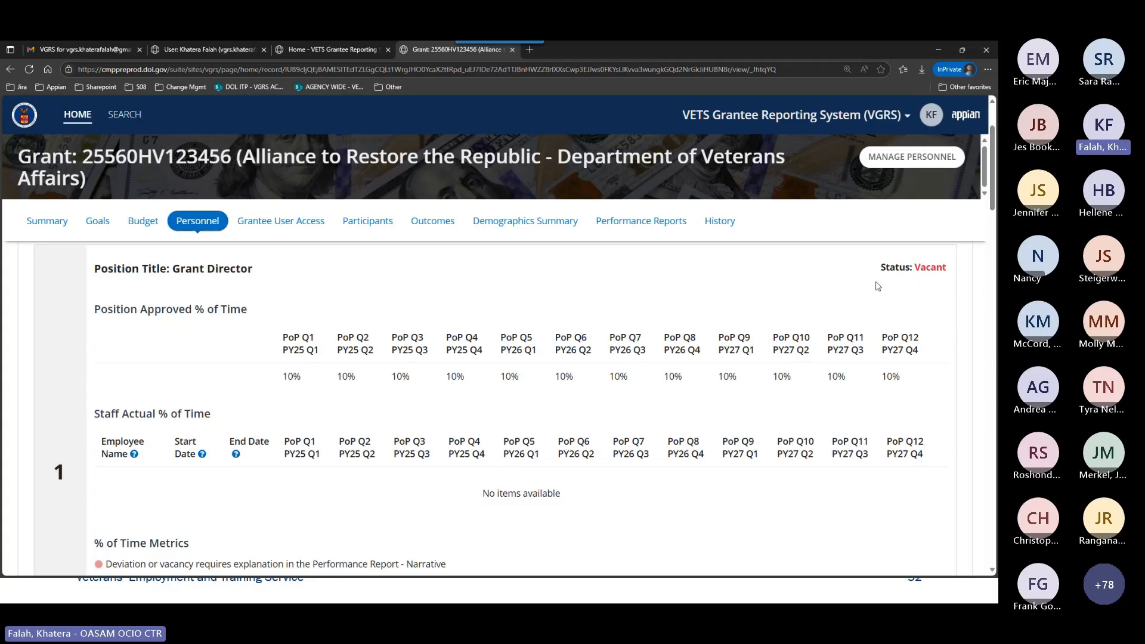
pyautogui.moveTo(930, 270)
# Read the help notes for Employee Name, Start Date and End Date in the Grant Director's Staff Actual % of Time table.
pyautogui.scroll(-2, 278, 451)
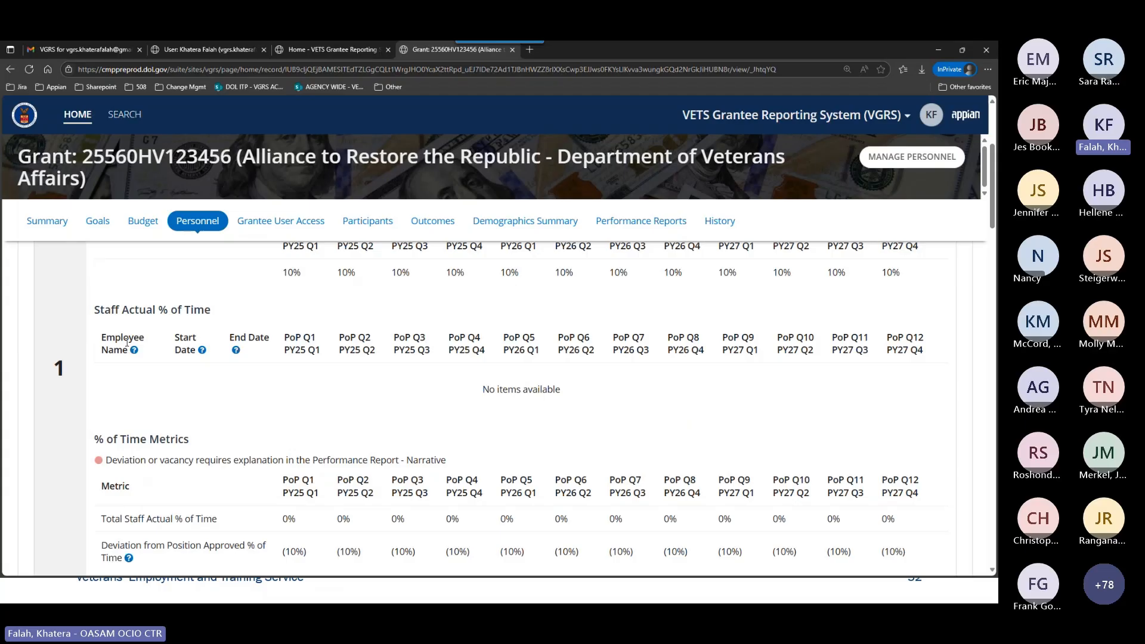
pyautogui.moveTo(135, 354)
pyautogui.moveTo(203, 351)
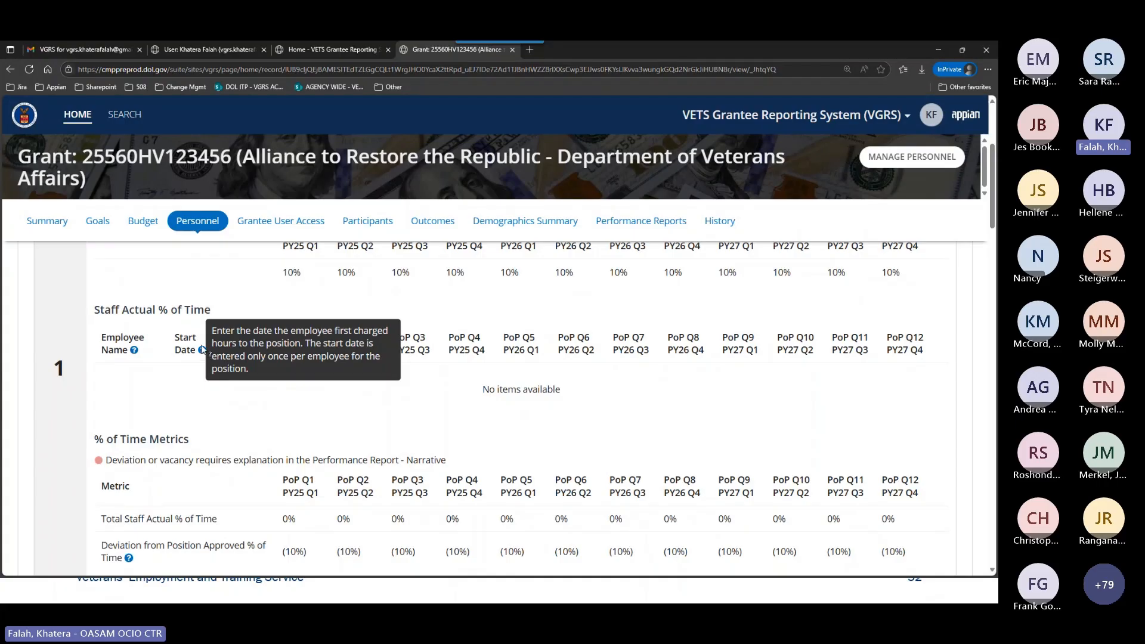
pyautogui.moveTo(237, 354)
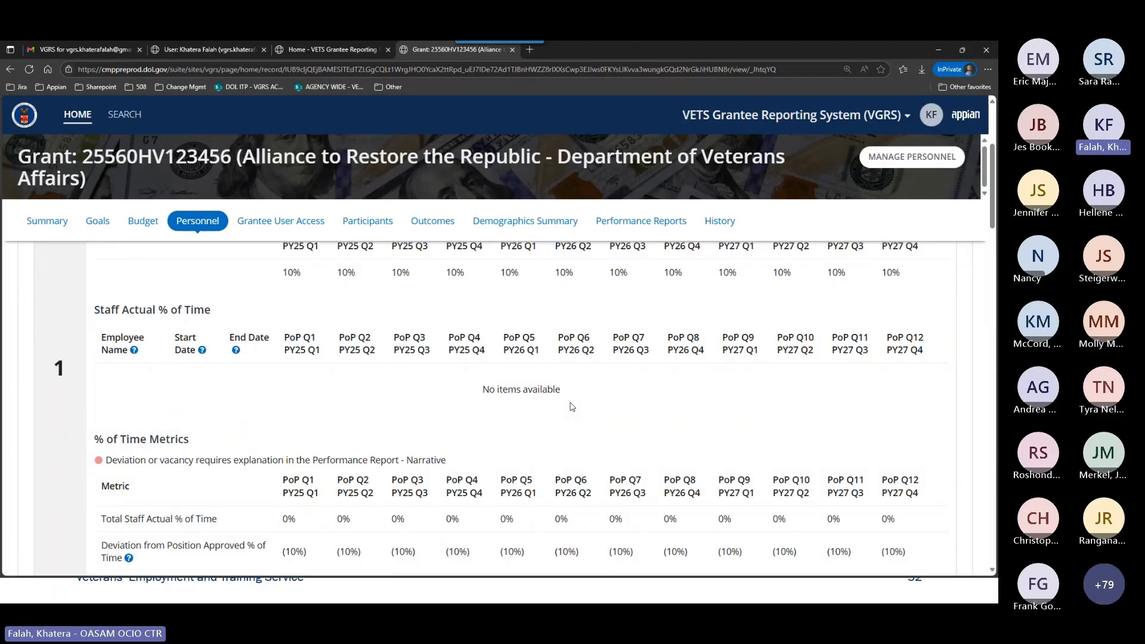
# Examine the Grant Director's metrics and the Outreach Manager, Case Manager 1, Case Manager 2 and Accountant positions.
pyautogui.scroll(-5, 572, 406)
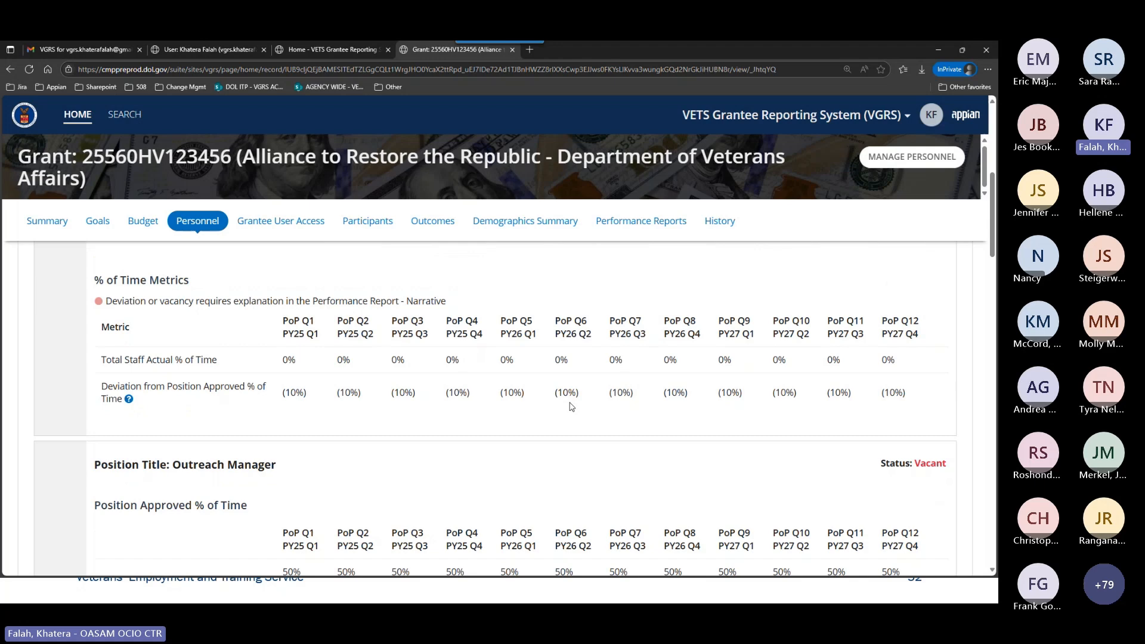
pyautogui.scroll(-2, 572, 406)
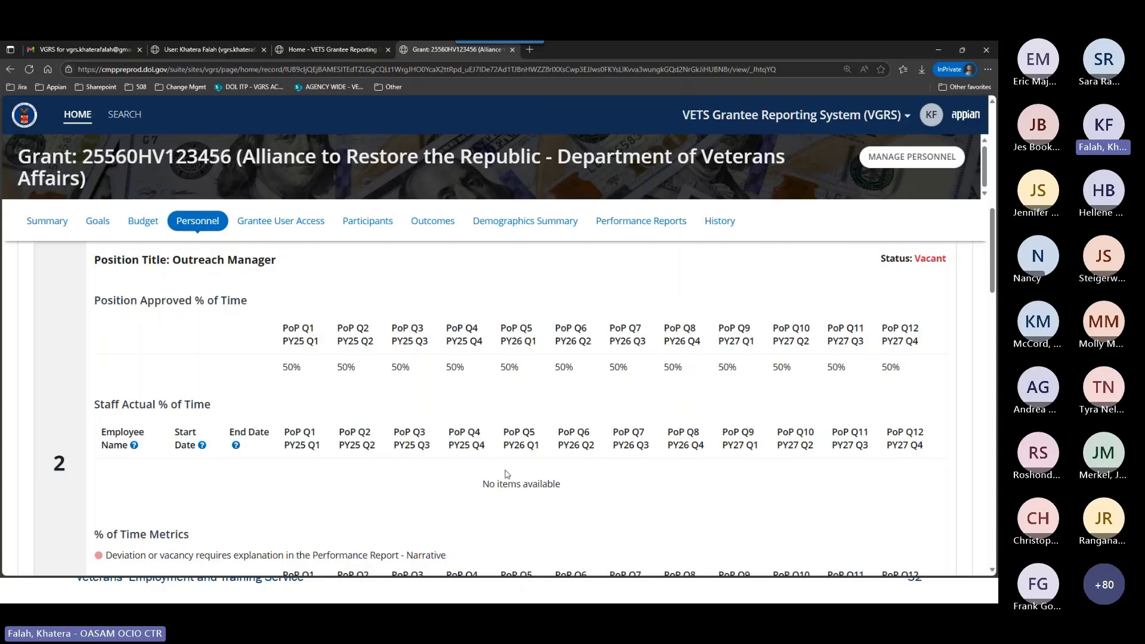
pyautogui.scroll(-2, 507, 474)
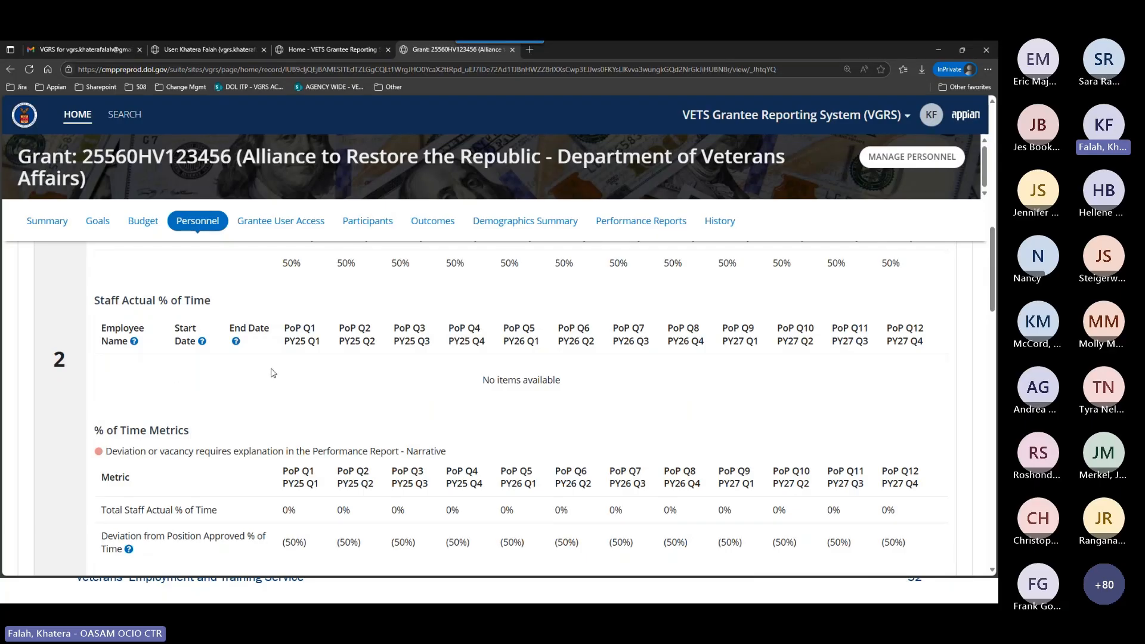
pyautogui.scroll(-1, 373, 370)
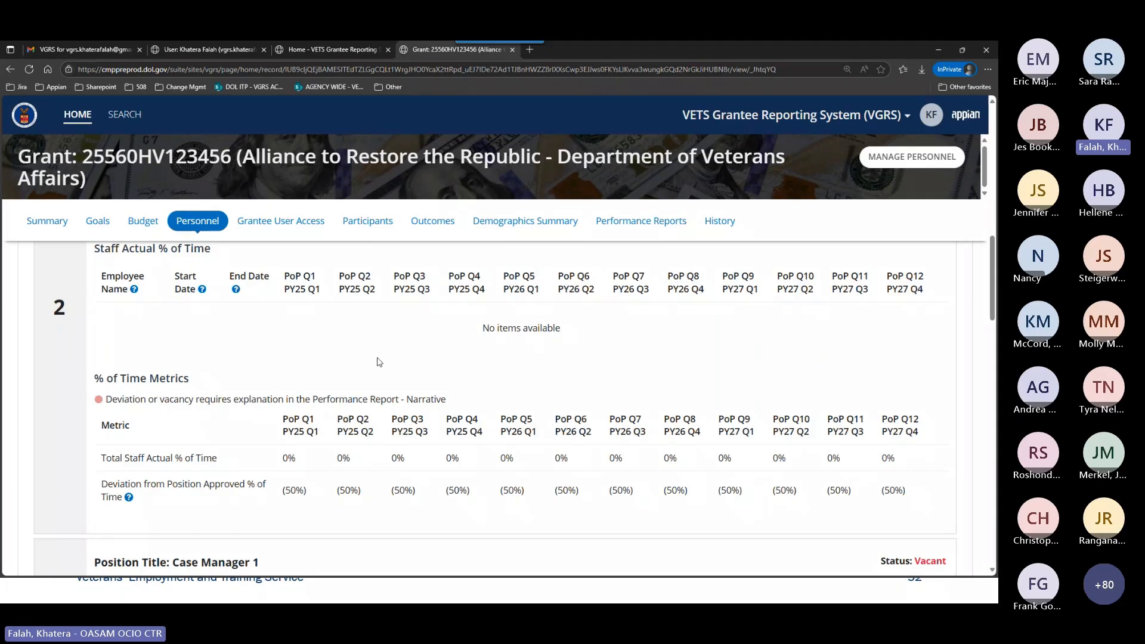
pyautogui.scroll(-2, 405, 396)
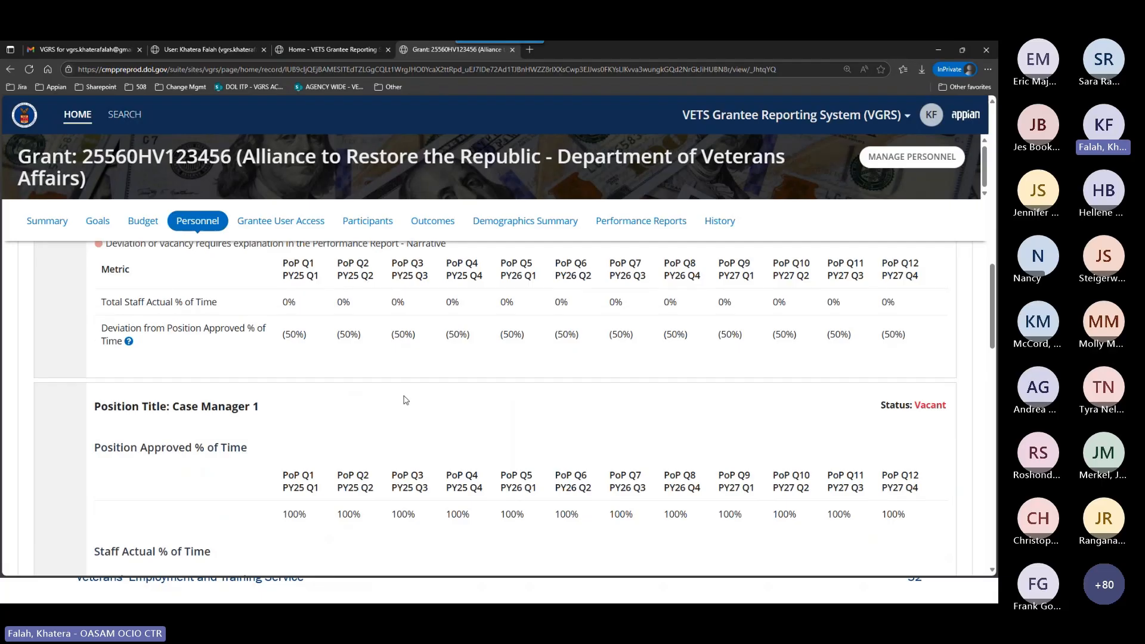
pyautogui.scroll(-3, 405, 398)
pyautogui.scroll(-8, 404, 398)
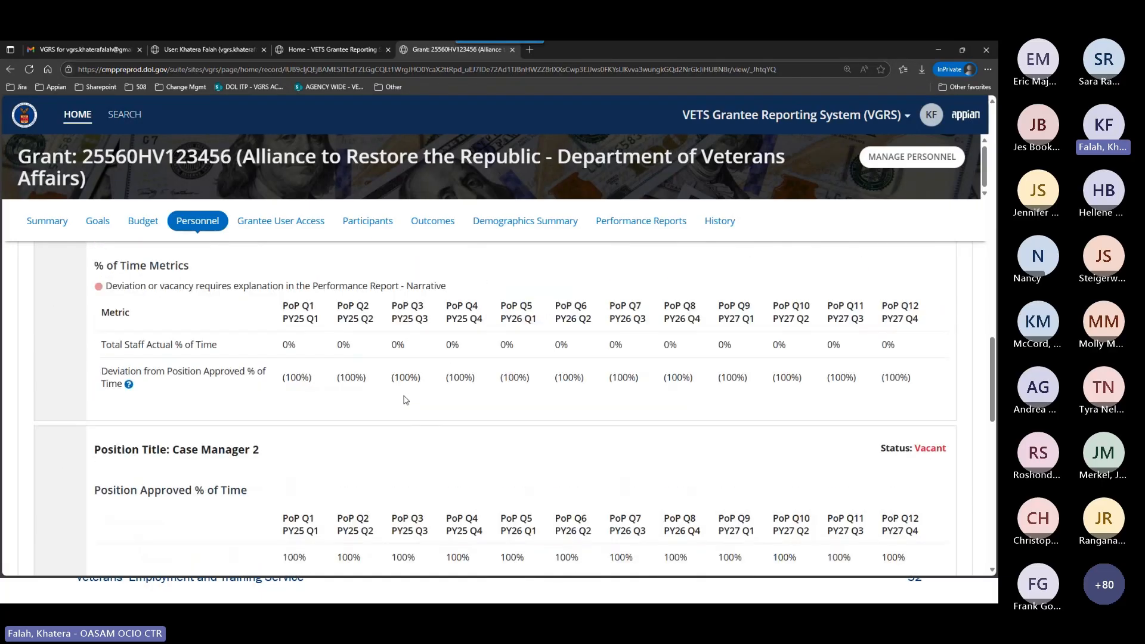
pyautogui.scroll(-5, 406, 400)
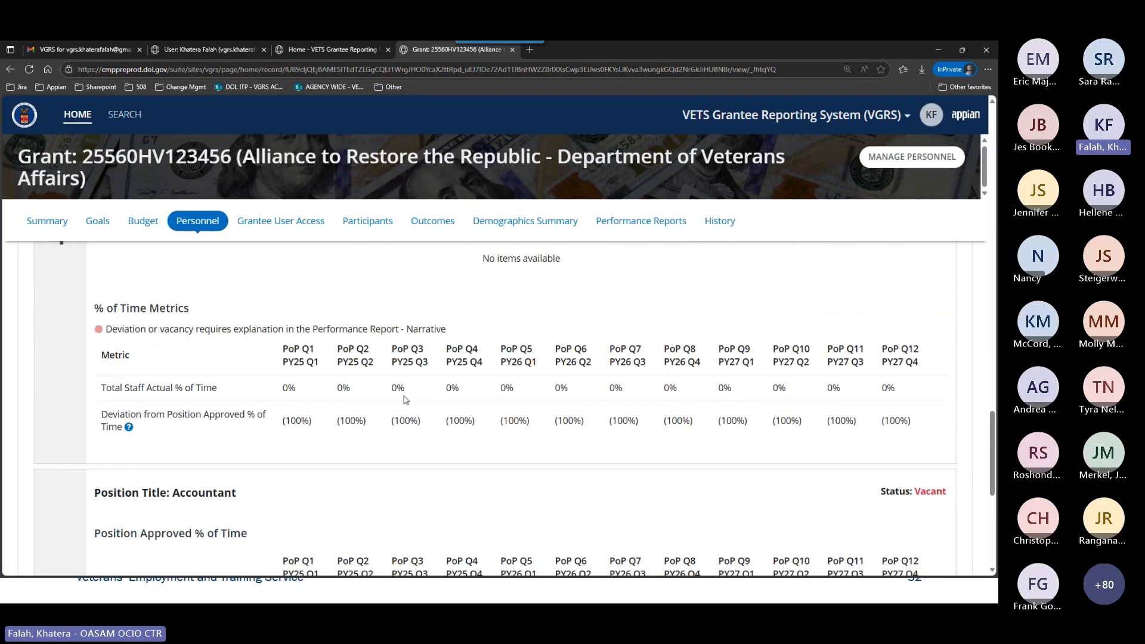
# Open grant 22A60HV038555 from the user profile's list of grants and show its Personnel page.
pyautogui.click(198, 51)
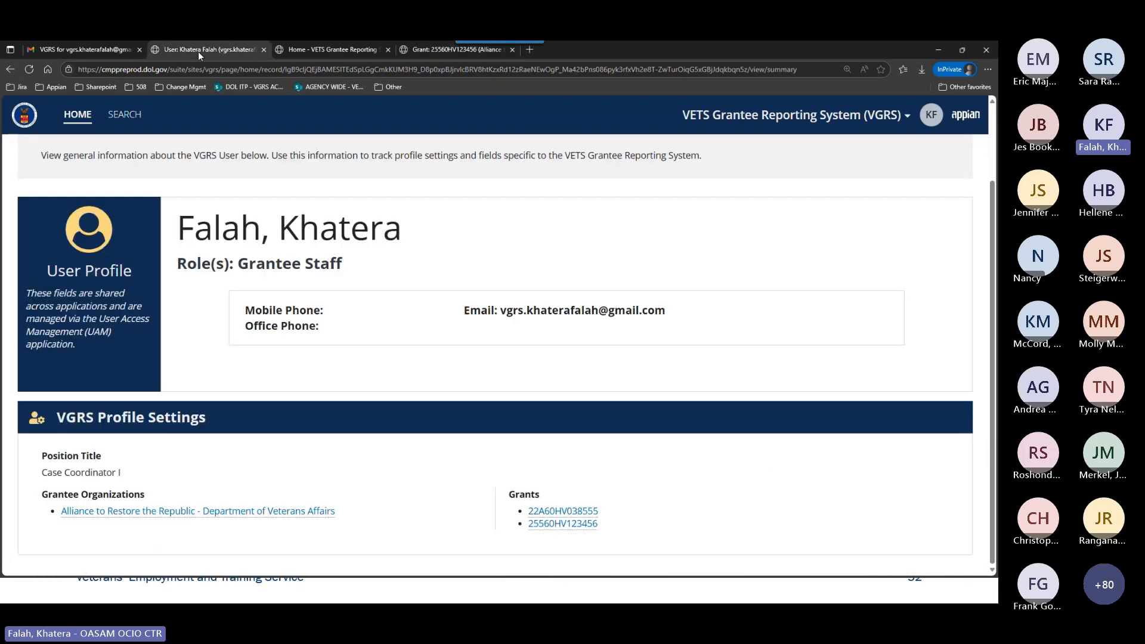
pyautogui.click(563, 512)
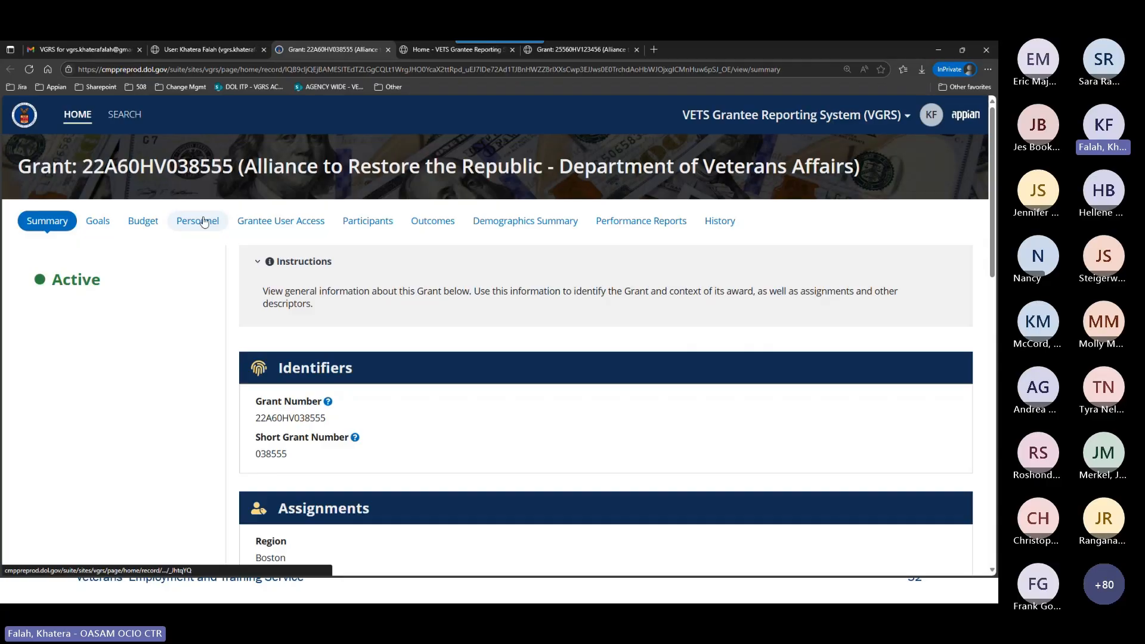
pyautogui.click(203, 221)
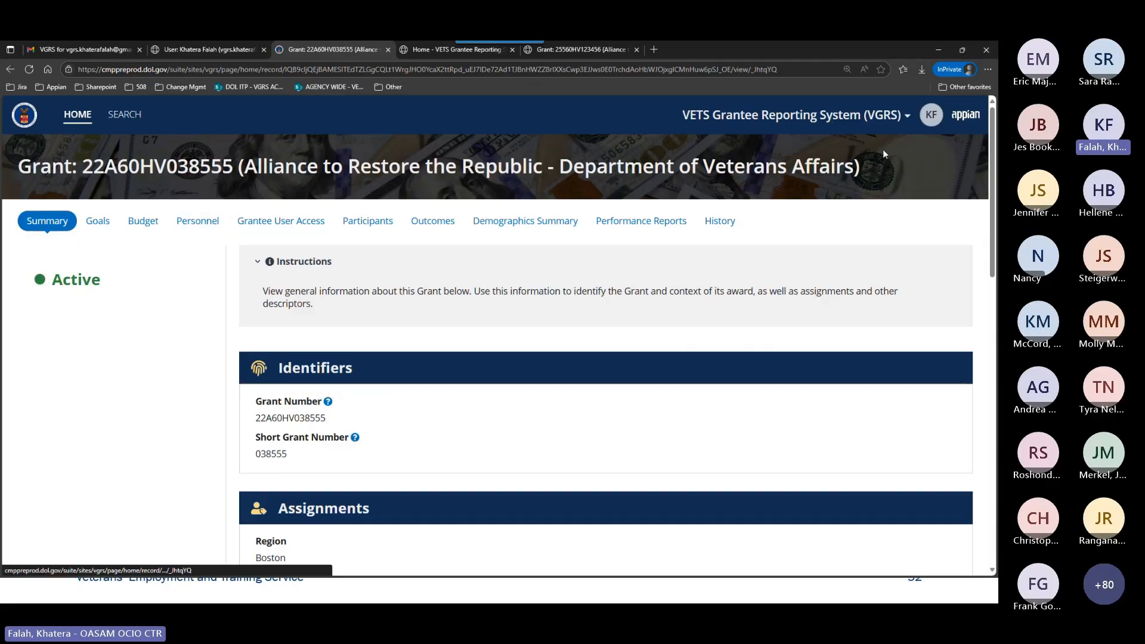
# Examine the Outreach Supervisor position's approved and staff actual time and its PoP Q12 metrics, continuing to the Accountant position.
pyautogui.scroll(-2, 908, 325)
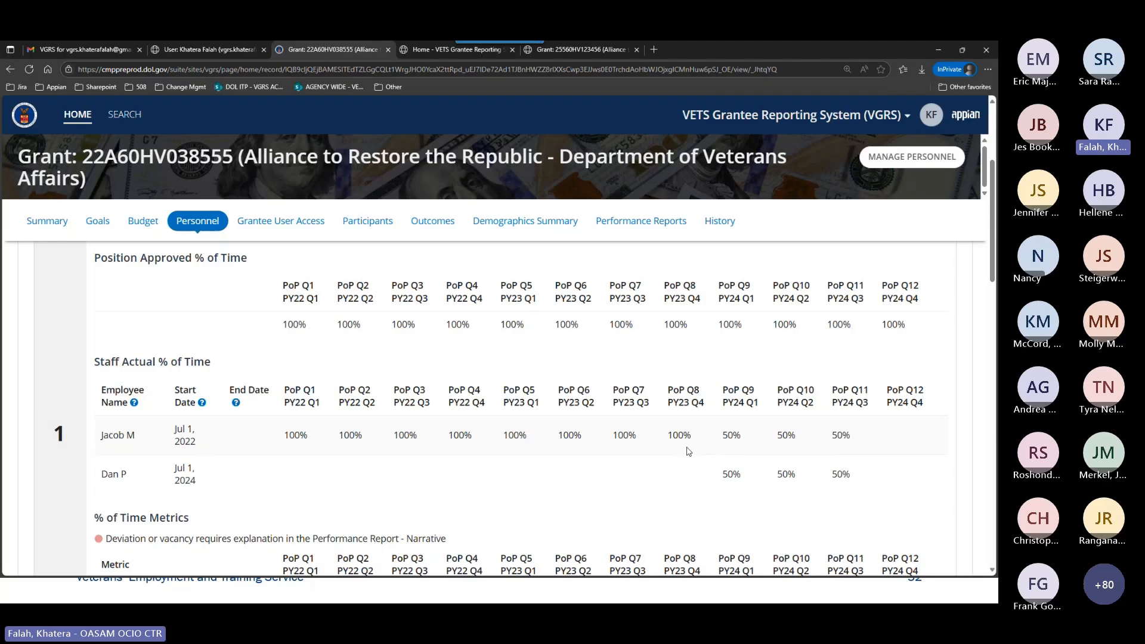
pyautogui.scroll(1, 340, 447)
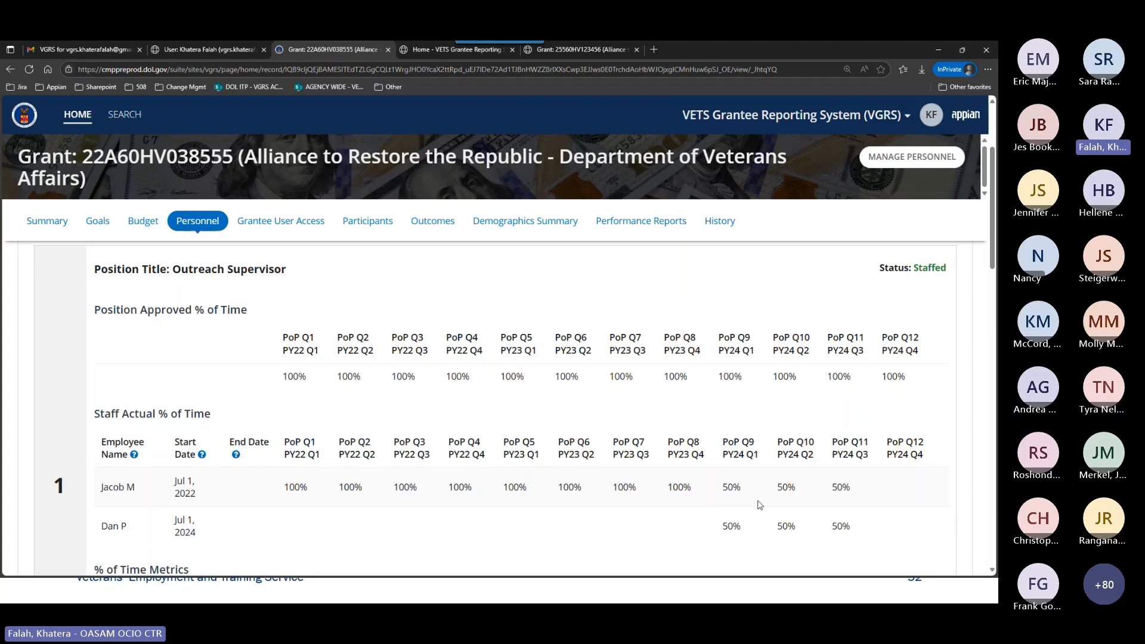
pyautogui.scroll(-2, 759, 504)
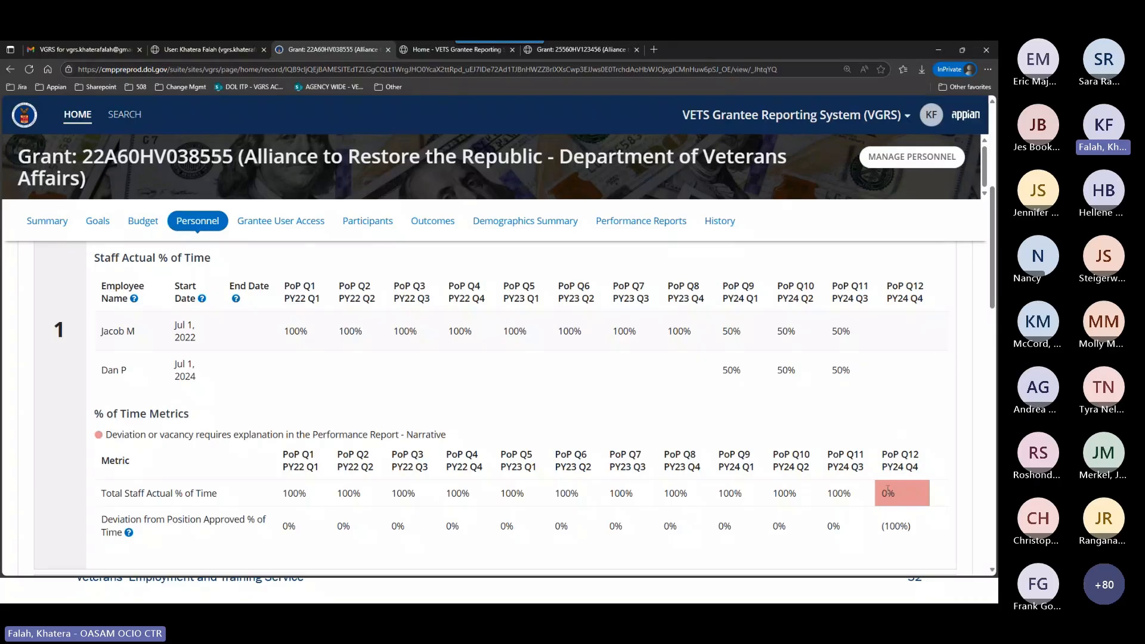
pyautogui.moveTo(904, 500)
pyautogui.scroll(-2, 955, 427)
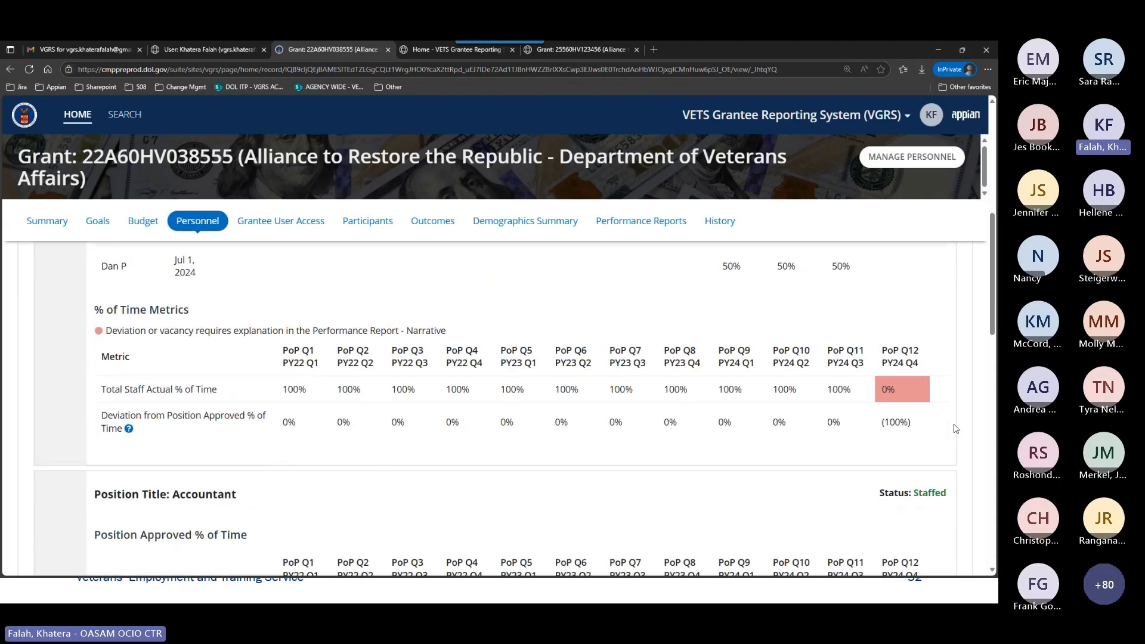
pyautogui.scroll(-2, 955, 428)
pyautogui.scroll(-2, 955, 428)
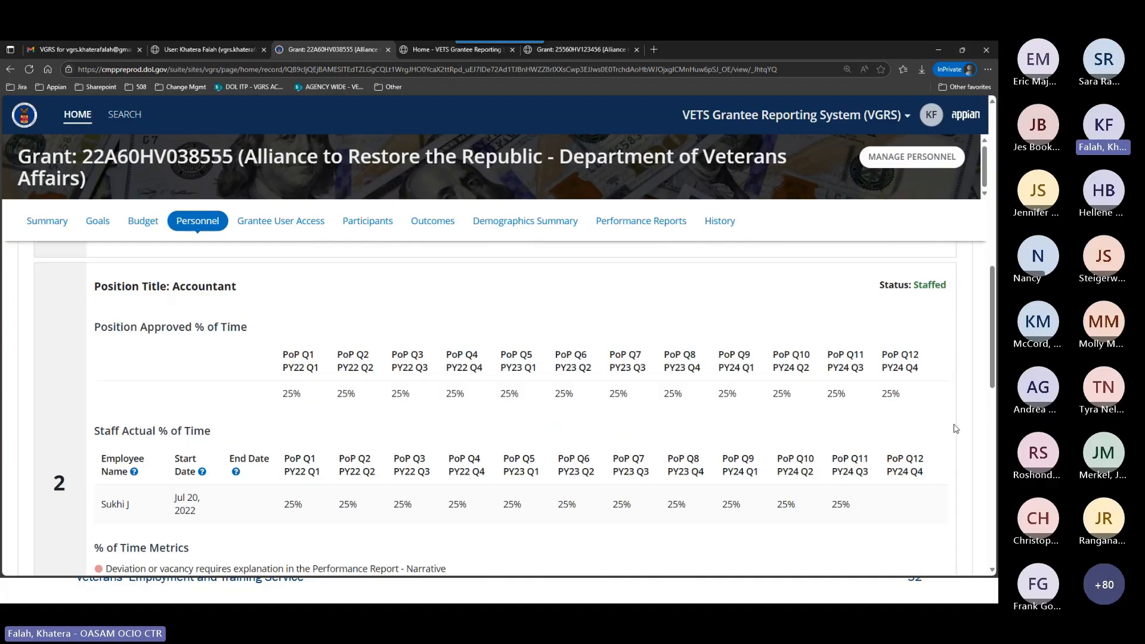
# Compare the PoP Q12 staff entries and deviation metrics of the Outreach Supervisor and Accountant positions, continuing to Case Coordinator I.
pyautogui.scroll(10, 954, 427)
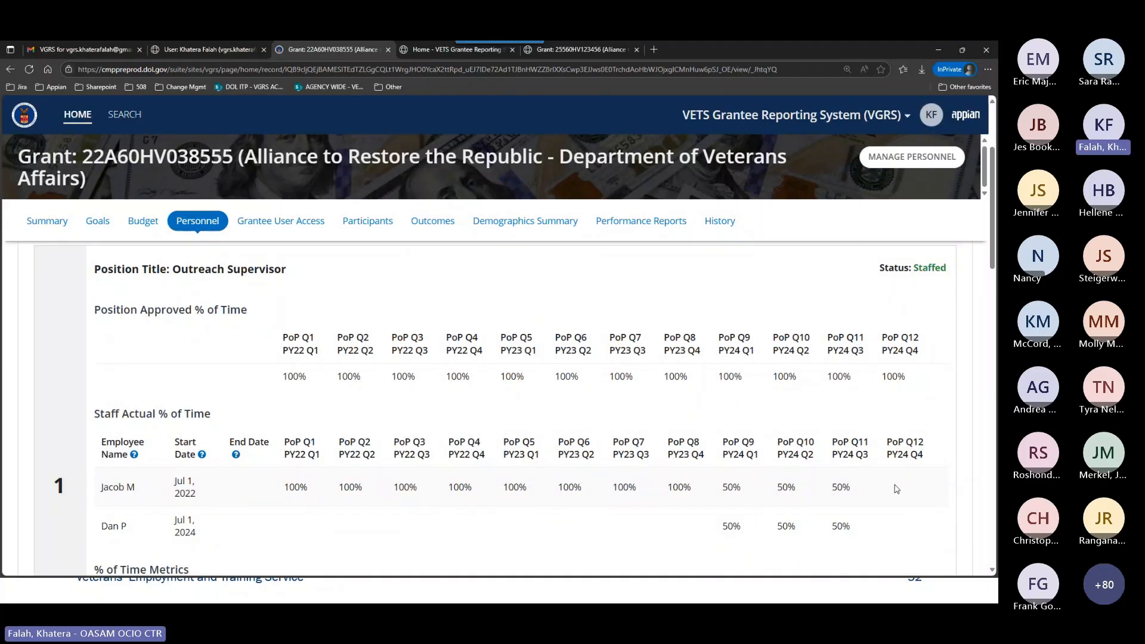
pyautogui.scroll(-2, 907, 422)
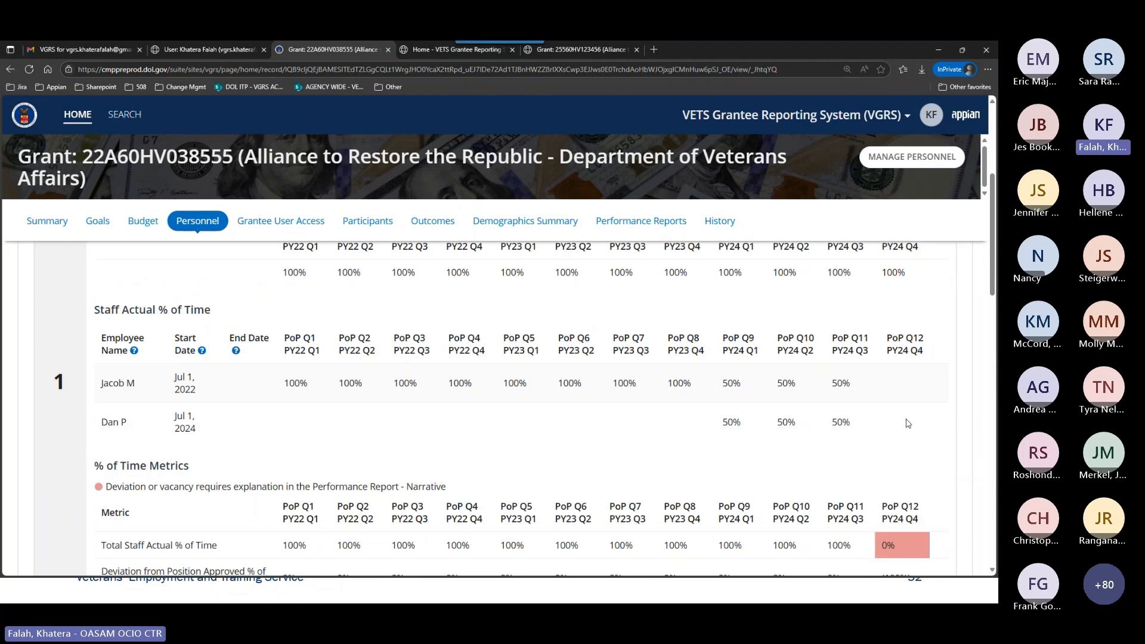
pyautogui.scroll(-3, 940, 391)
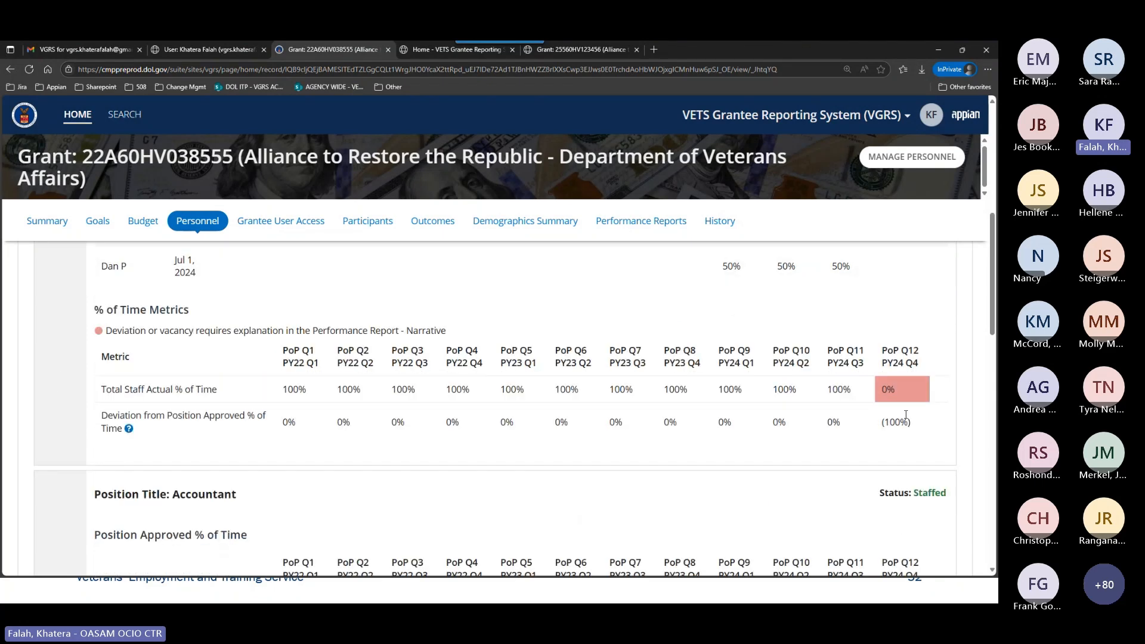
pyautogui.scroll(-1, 955, 452)
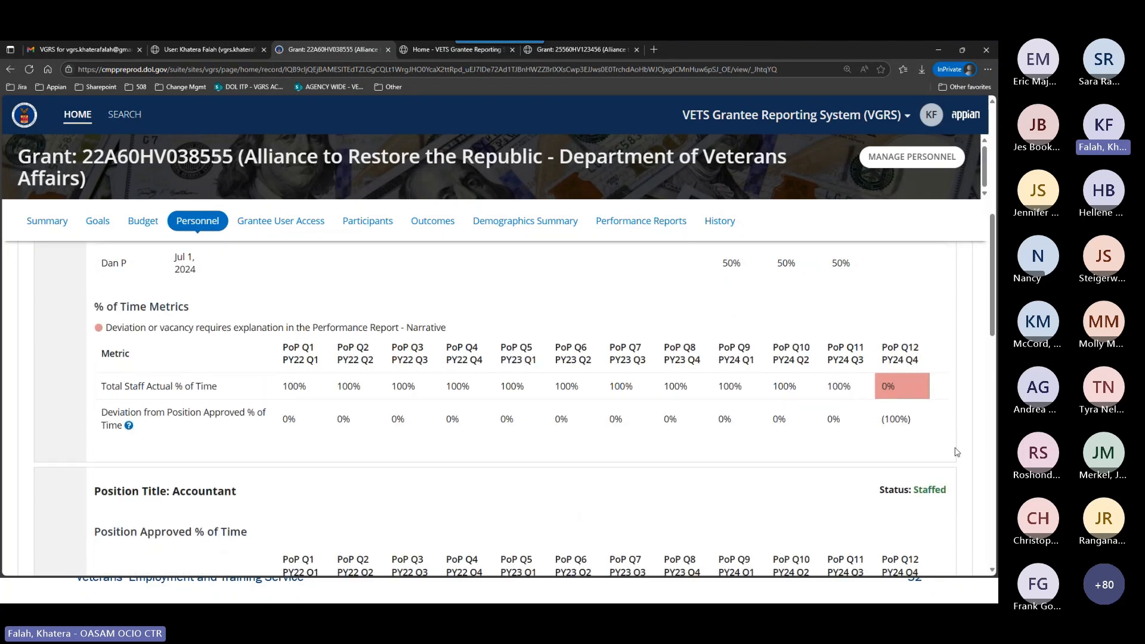
pyautogui.scroll(-5, 957, 452)
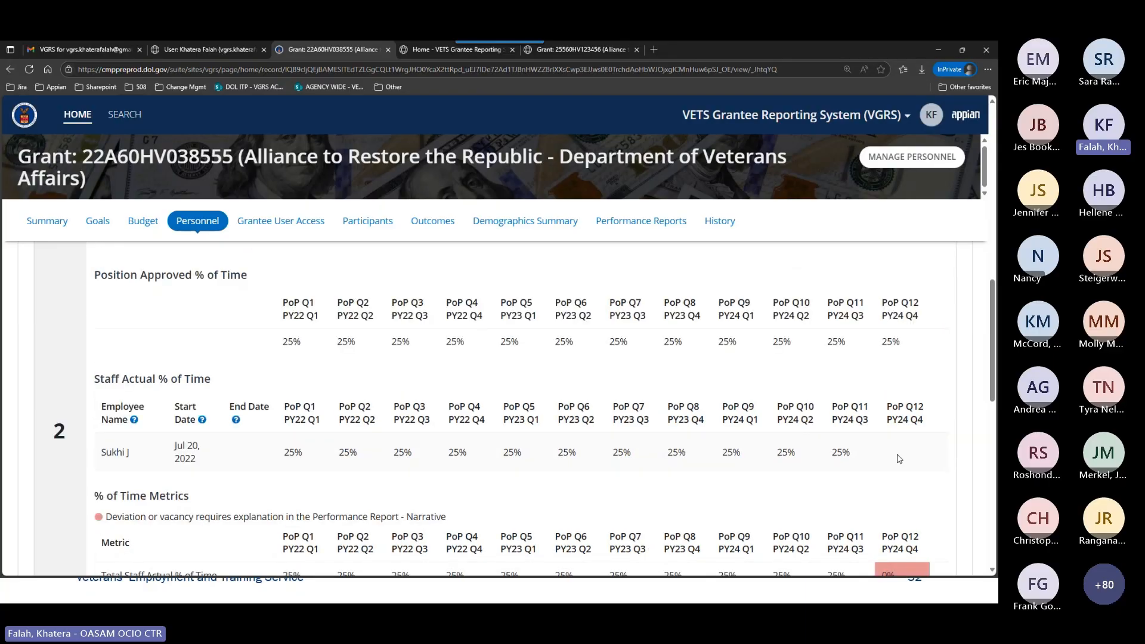
pyautogui.scroll(-2, 924, 476)
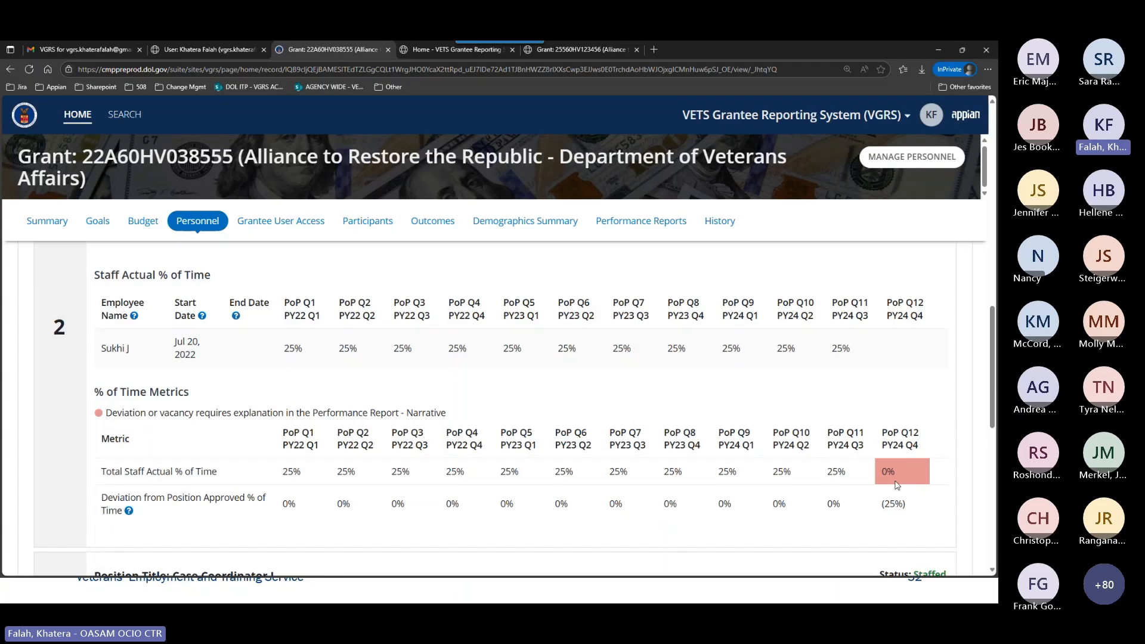
pyautogui.moveTo(909, 471)
pyautogui.scroll(-3, 930, 466)
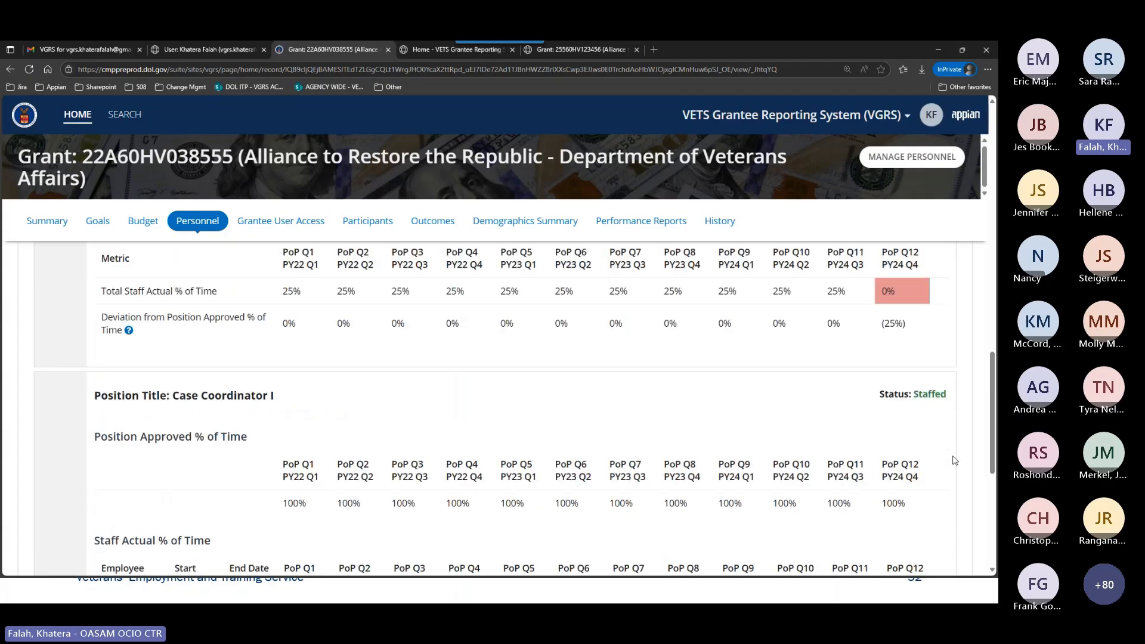
# Check the Case Coordinator I metrics and open the grant's Manage Personnel form at the Outreach Supervisor position.
pyautogui.scroll(-5, 954, 460)
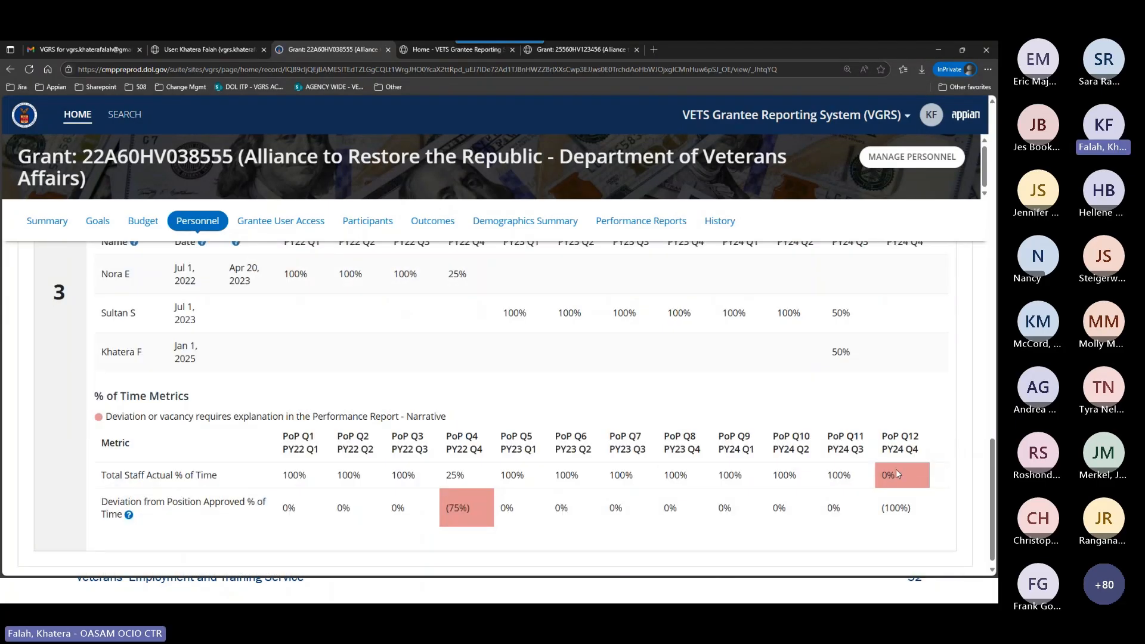
pyautogui.scroll(-1, 954, 483)
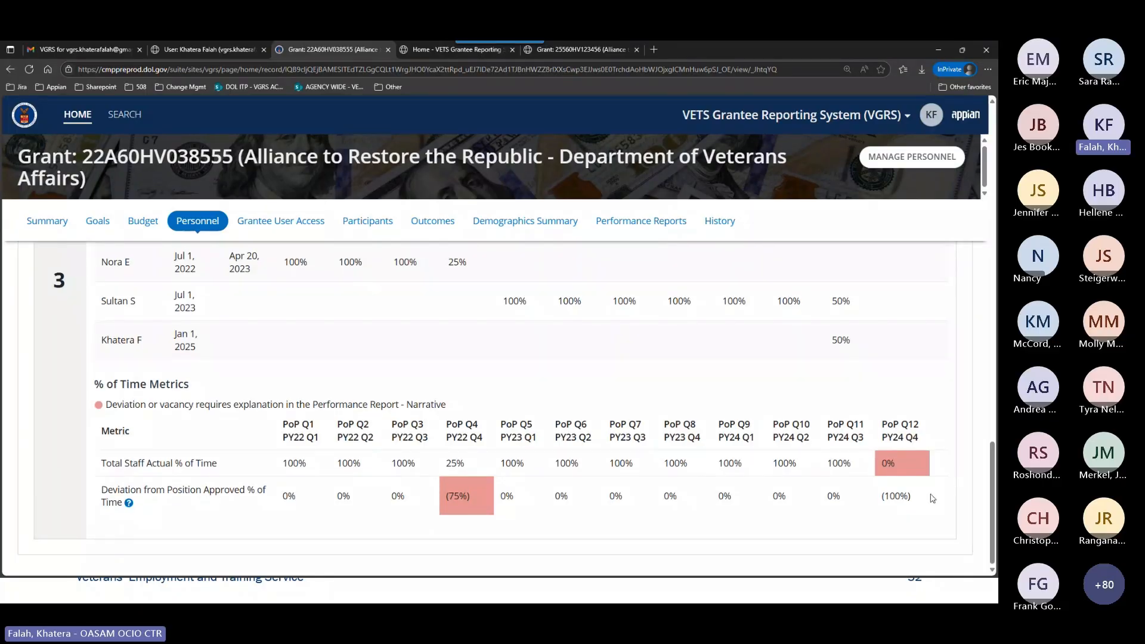
pyautogui.scroll(8, 932, 497)
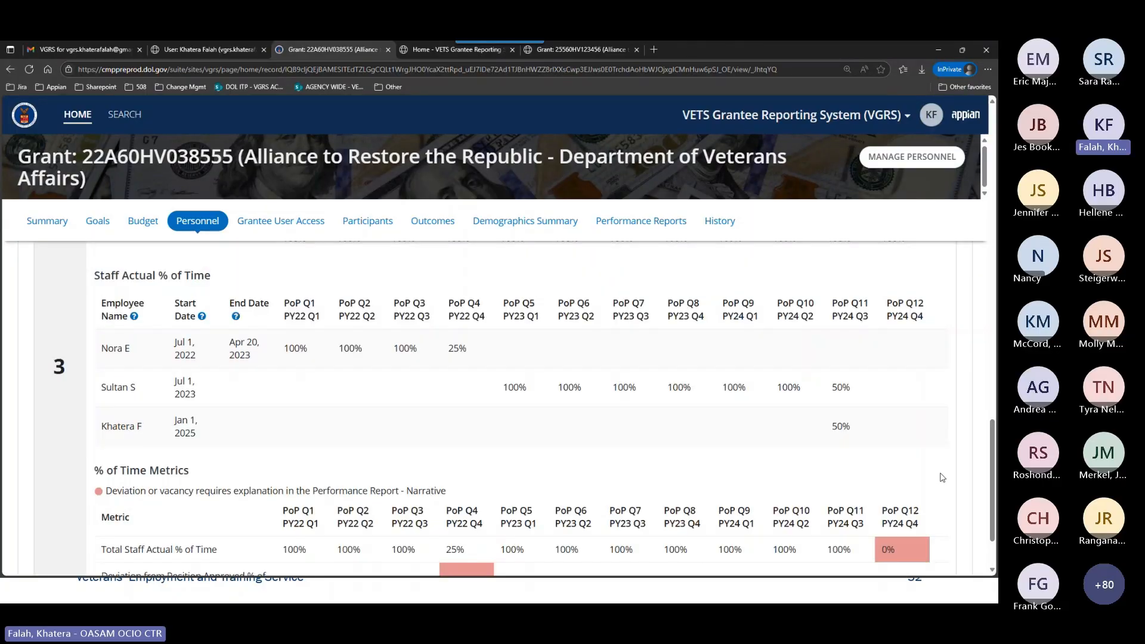
pyautogui.click(897, 169)
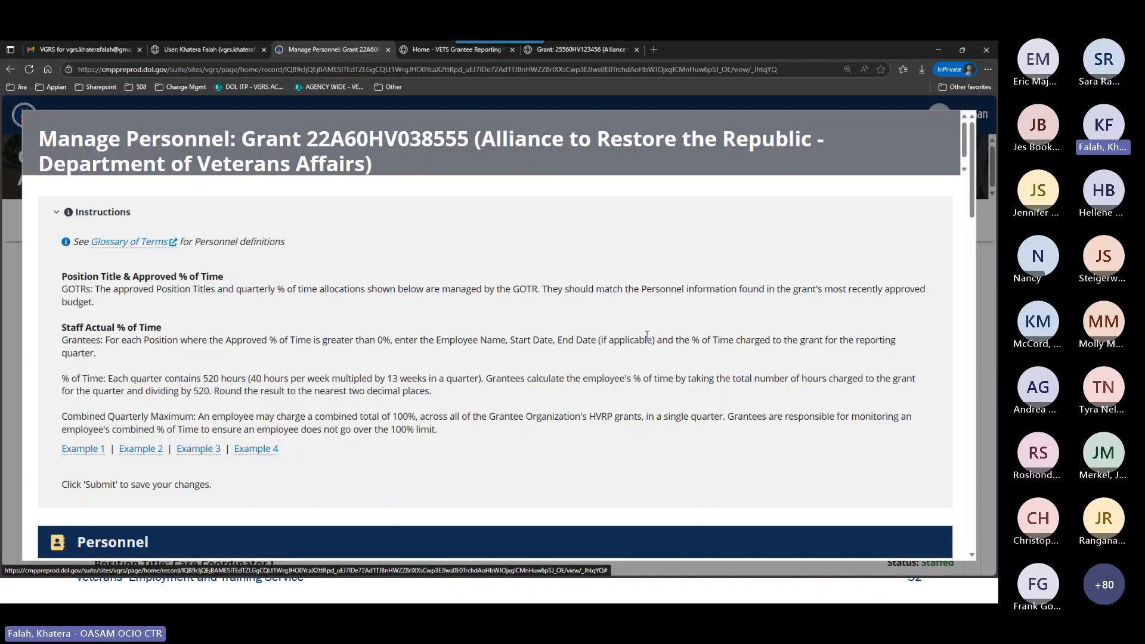
pyautogui.scroll(-5, 554, 352)
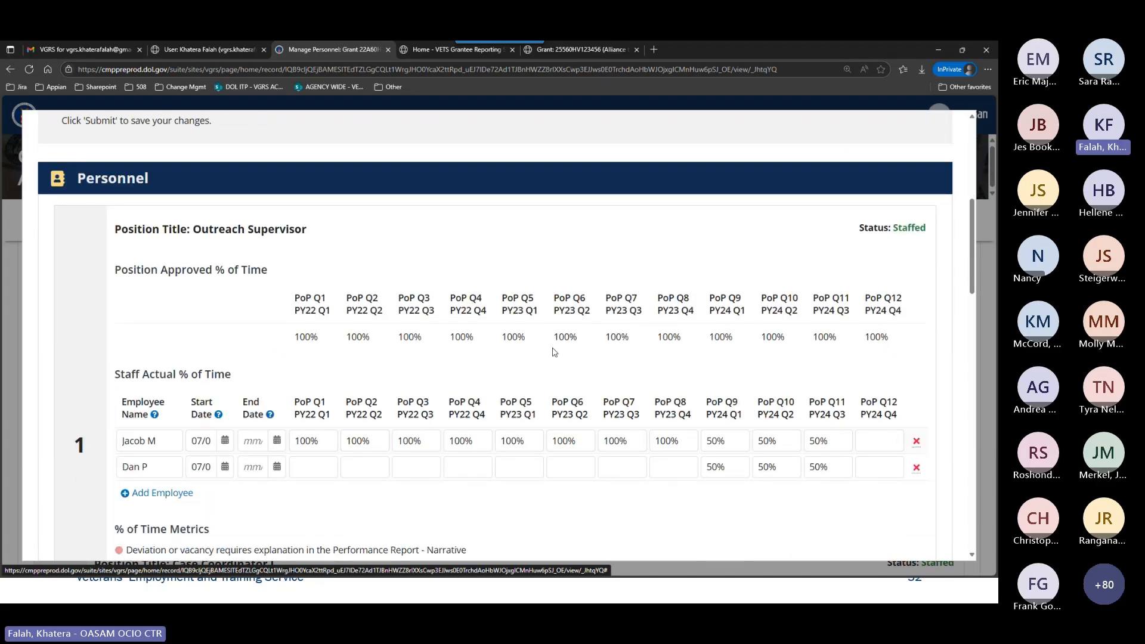
# Set the first Outreach Supervisor employee's PoP Q12 actual time to 100%.
pyautogui.click(874, 440)
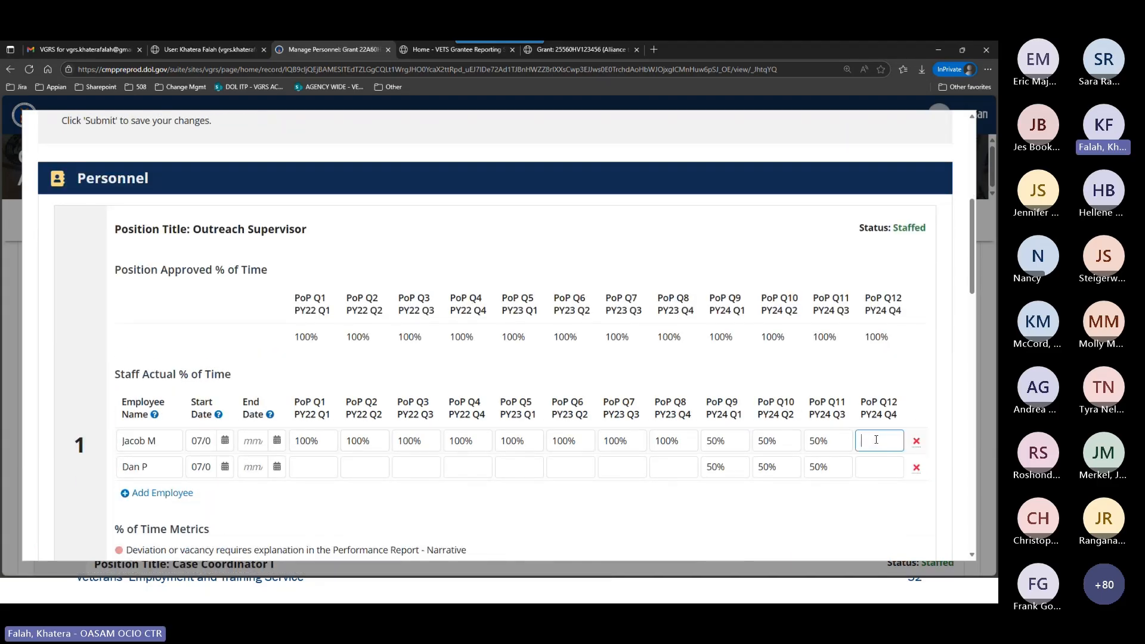
pyautogui.write('100')
pyautogui.click(250, 464)
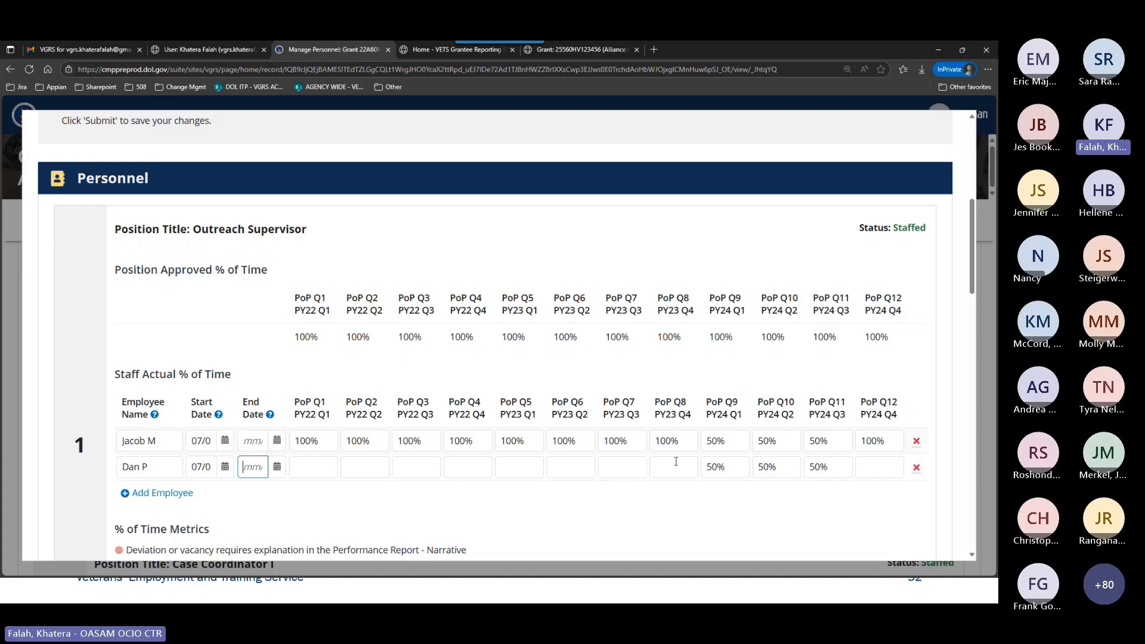
# Set the Outreach Supervisor's PoP Q12 actual time to 90% for the first employee and 10% for the second.
pyautogui.doubleClick(871, 441)
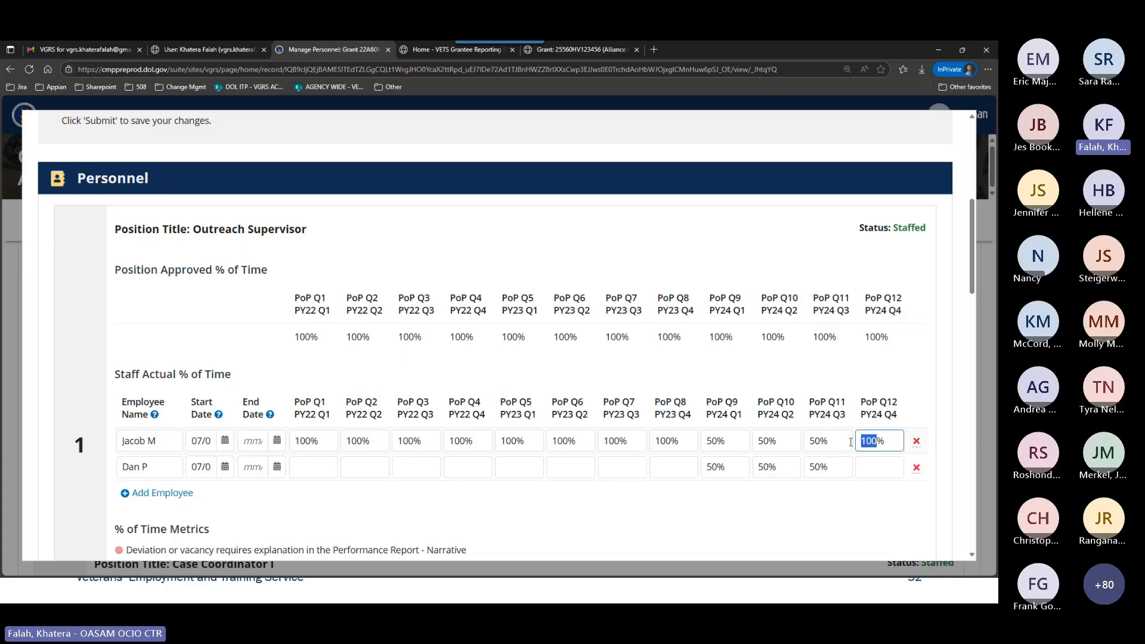
pyautogui.write('90')
pyautogui.click(883, 460)
pyautogui.write('1')
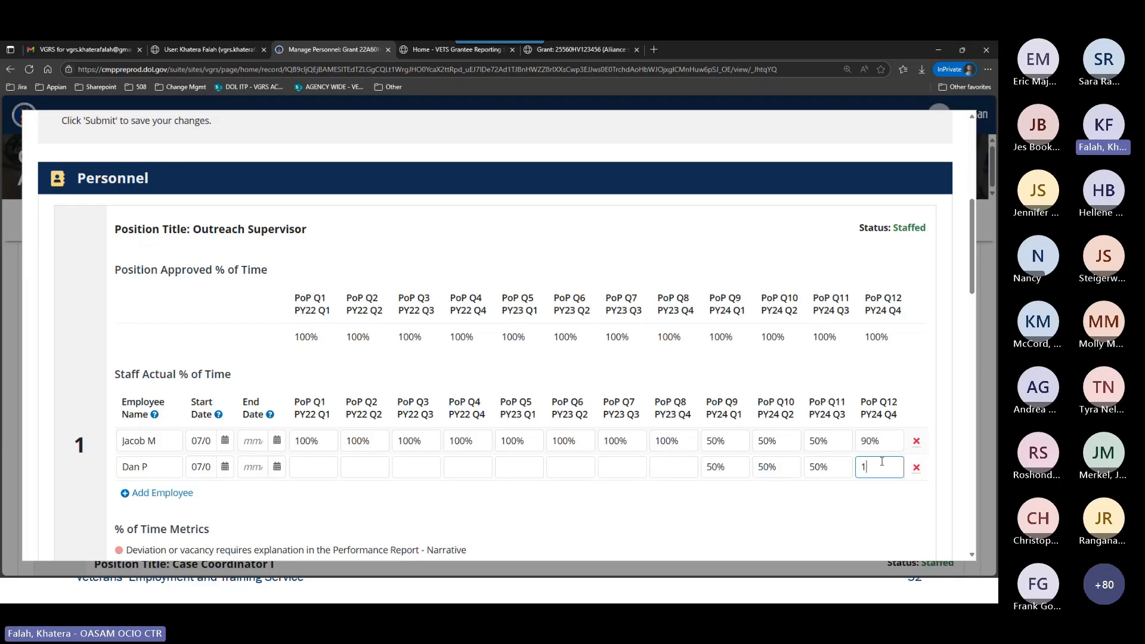
pyautogui.write('0')
# Give the second Outreach Supervisor employee an April 2025 end date and check the position's PoP Q12 metrics.
pyautogui.click(252, 470)
pyautogui.write('0')
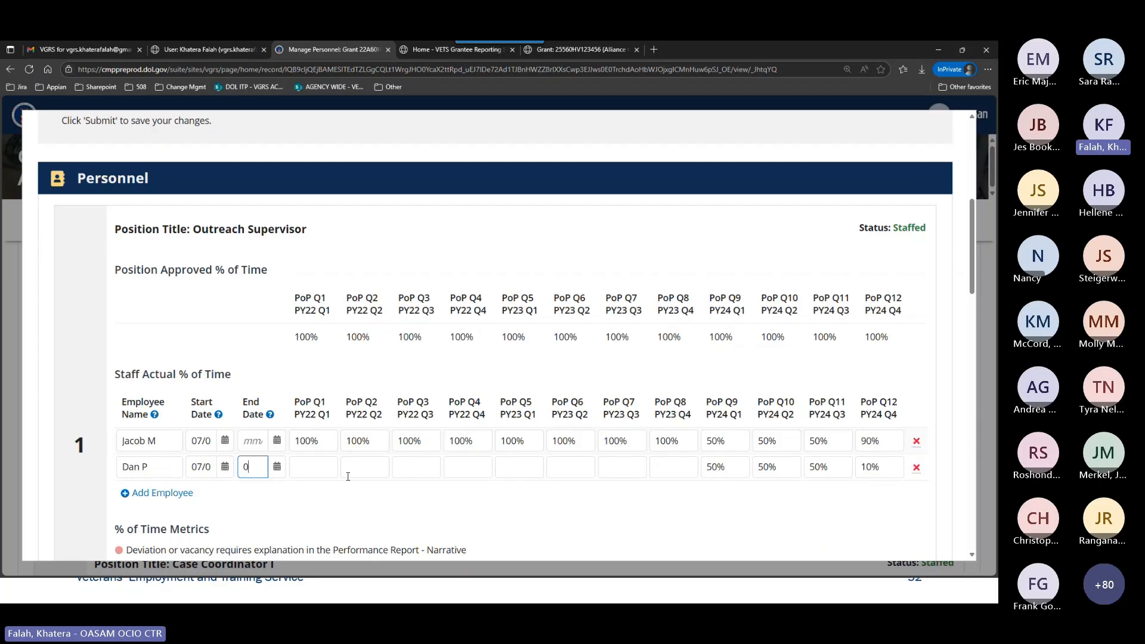
pyautogui.write('4/20')
pyautogui.write('25')
pyautogui.click(870, 490)
pyautogui.scroll(-1, 966, 444)
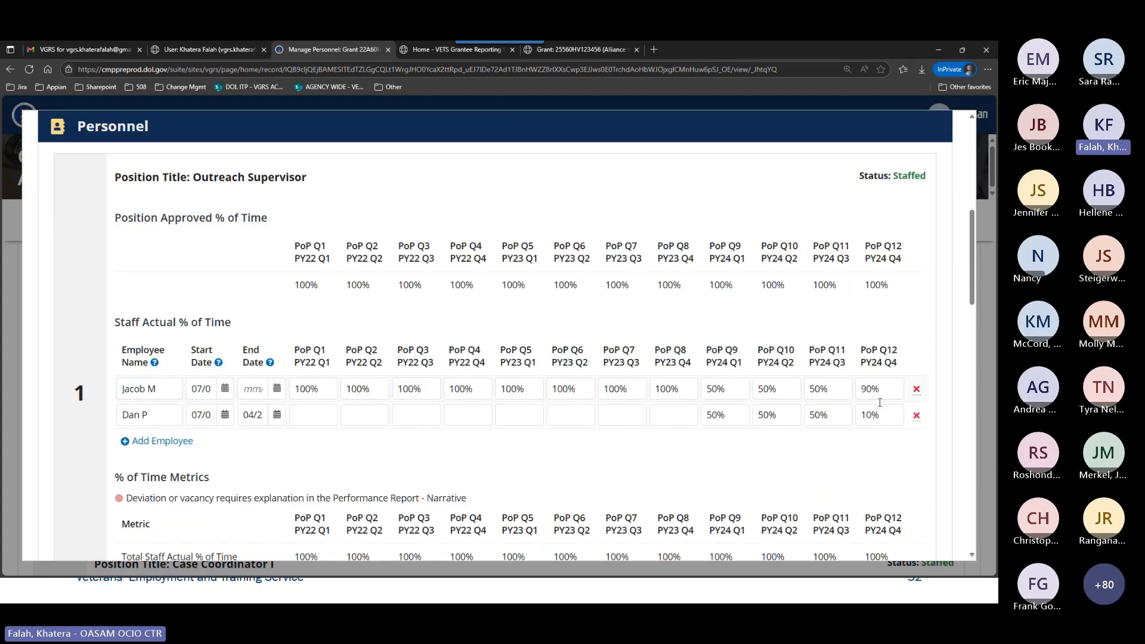
pyautogui.scroll(-3, 880, 403)
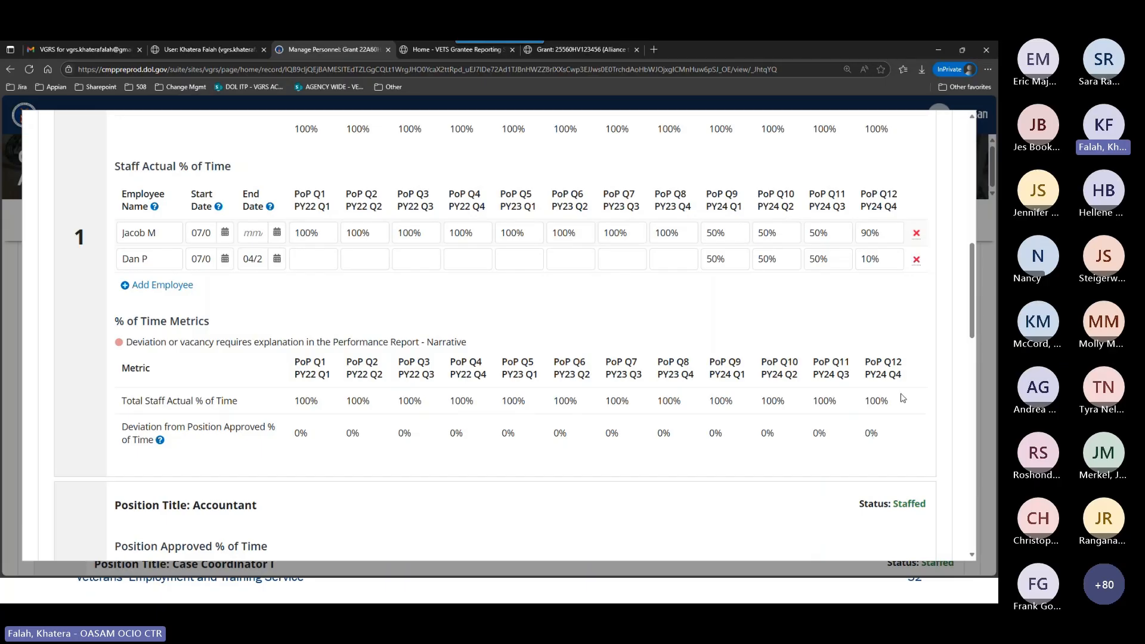
pyautogui.scroll(2, 878, 433)
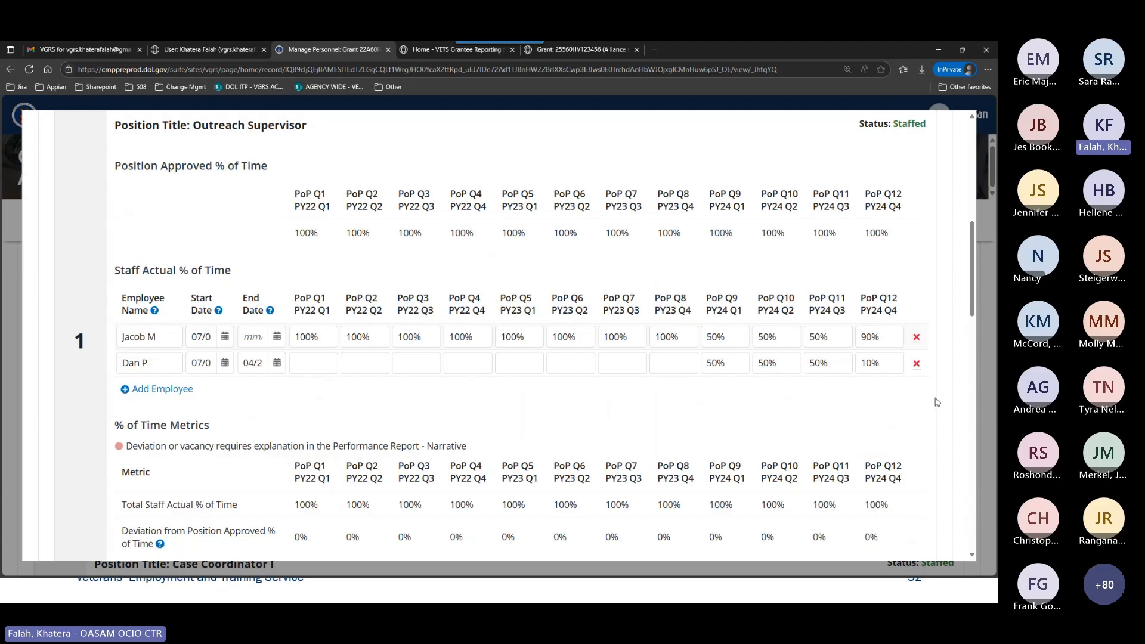
pyautogui.scroll(-1, 931, 399)
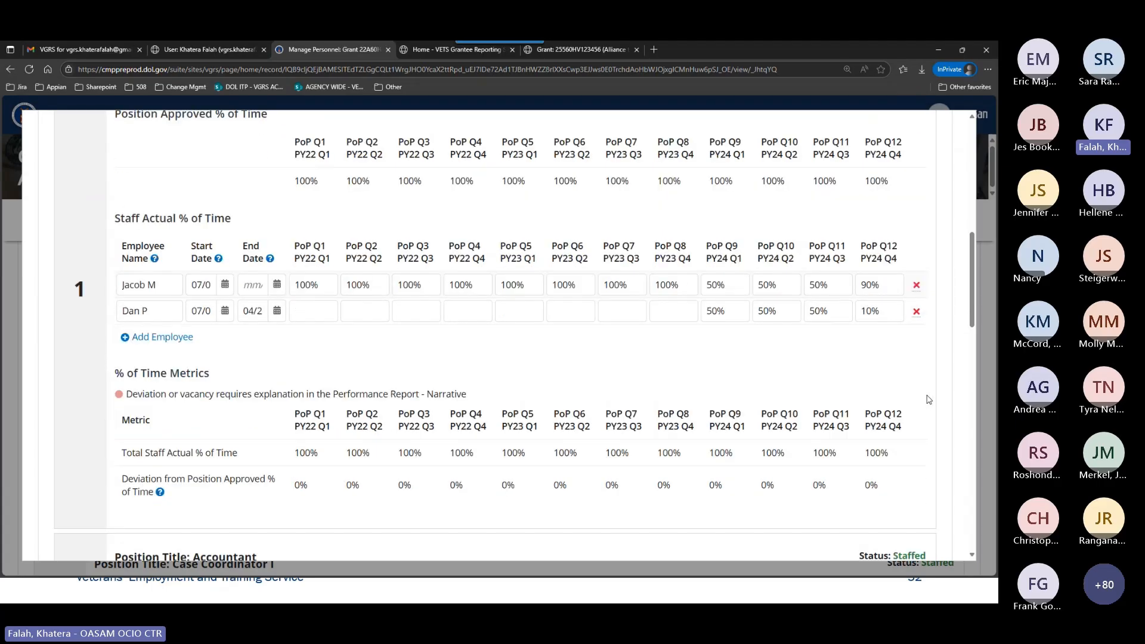
# Set the Accountant employee's PoP Q11 actual time to 5%.
pyautogui.scroll(-6, 928, 399)
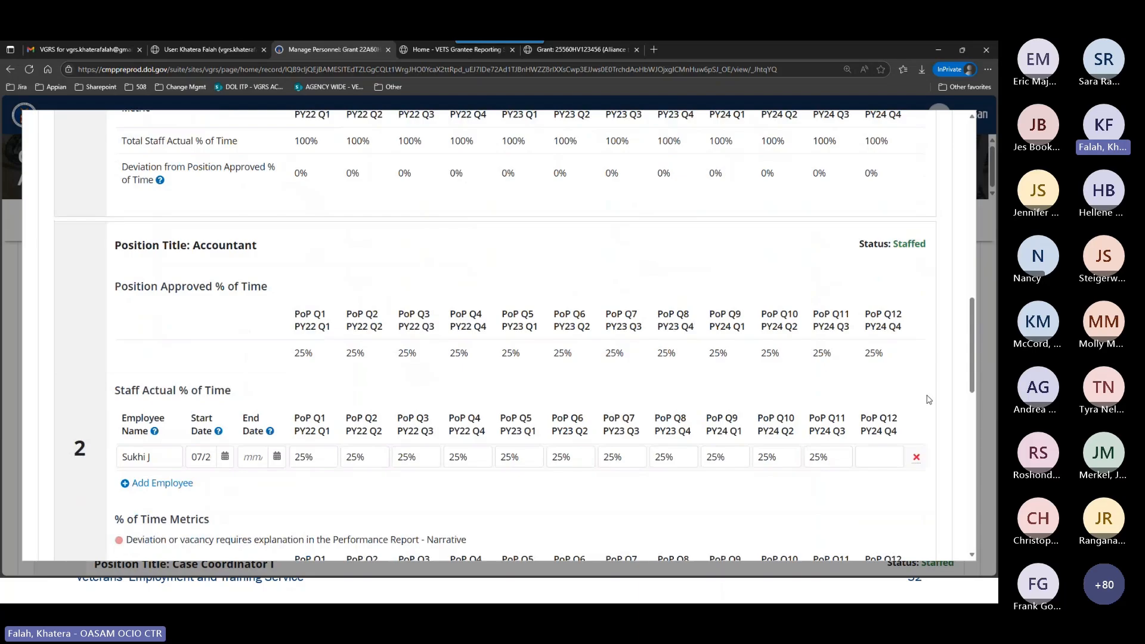
pyautogui.scroll(-1, 928, 399)
pyautogui.scroll(-1, 903, 439)
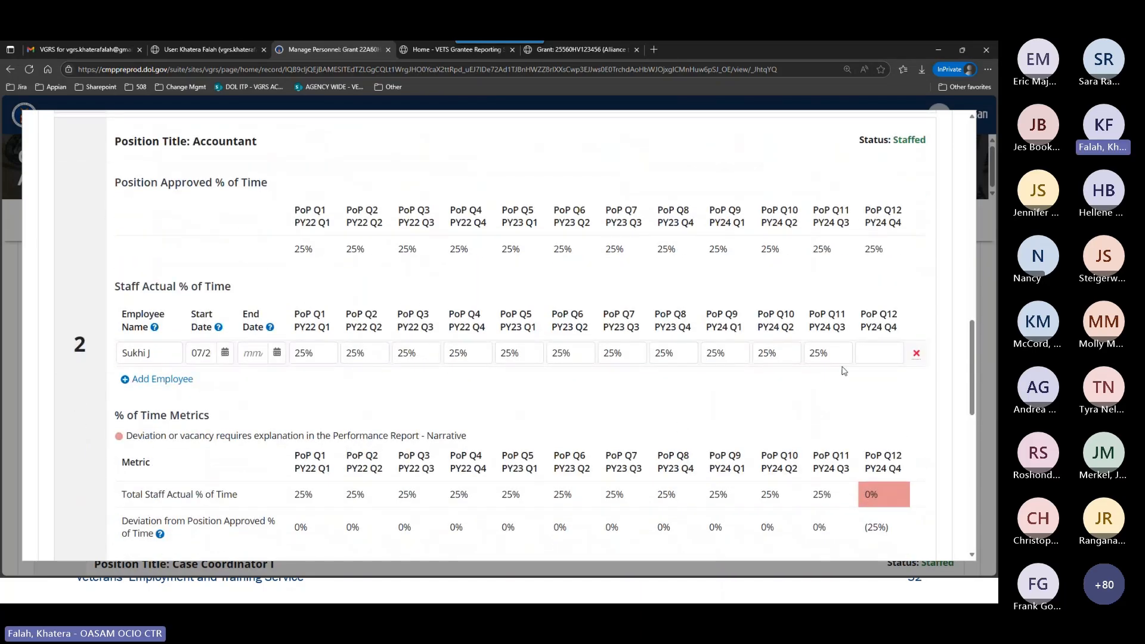
pyautogui.moveTo(847, 353); pyautogui.dragTo(810, 357)
pyautogui.write('5')
# Set the Accountant employee's end date to 01/15/2025.
pyautogui.click(251, 351)
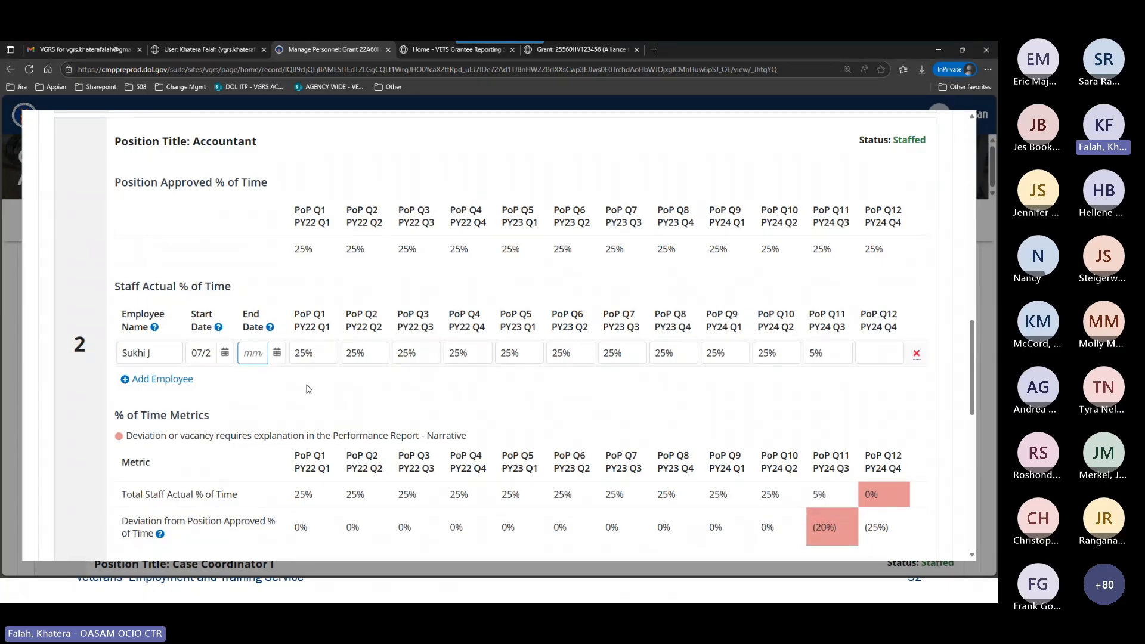
pyautogui.write('0')
pyautogui.write('1')
pyautogui.write('/15/202')
pyautogui.write('5')
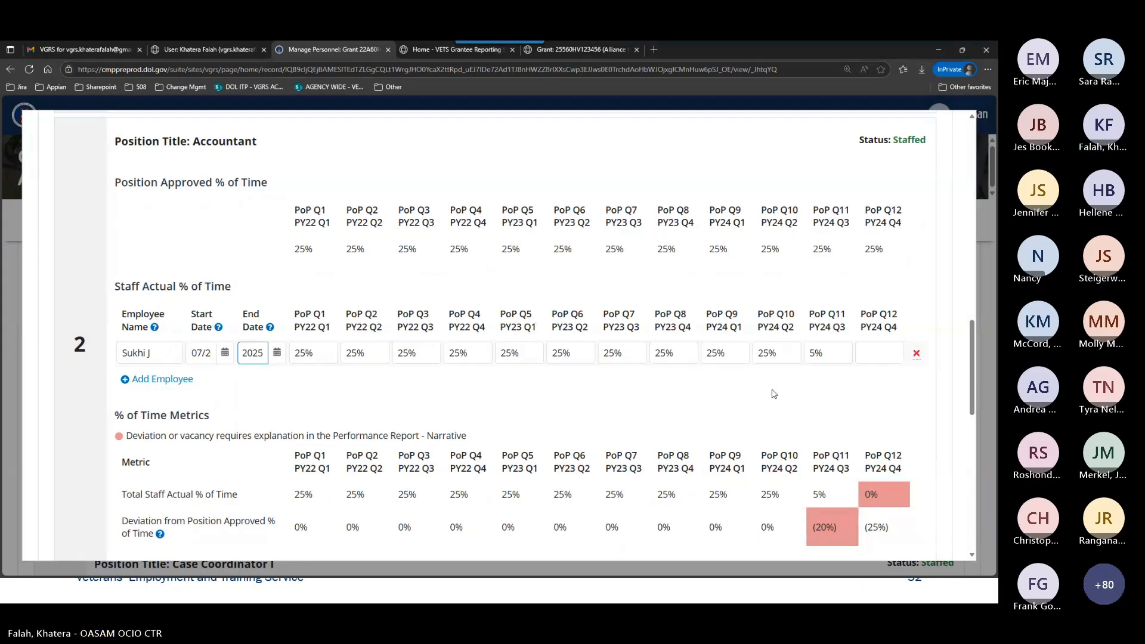
pyautogui.click(810, 385)
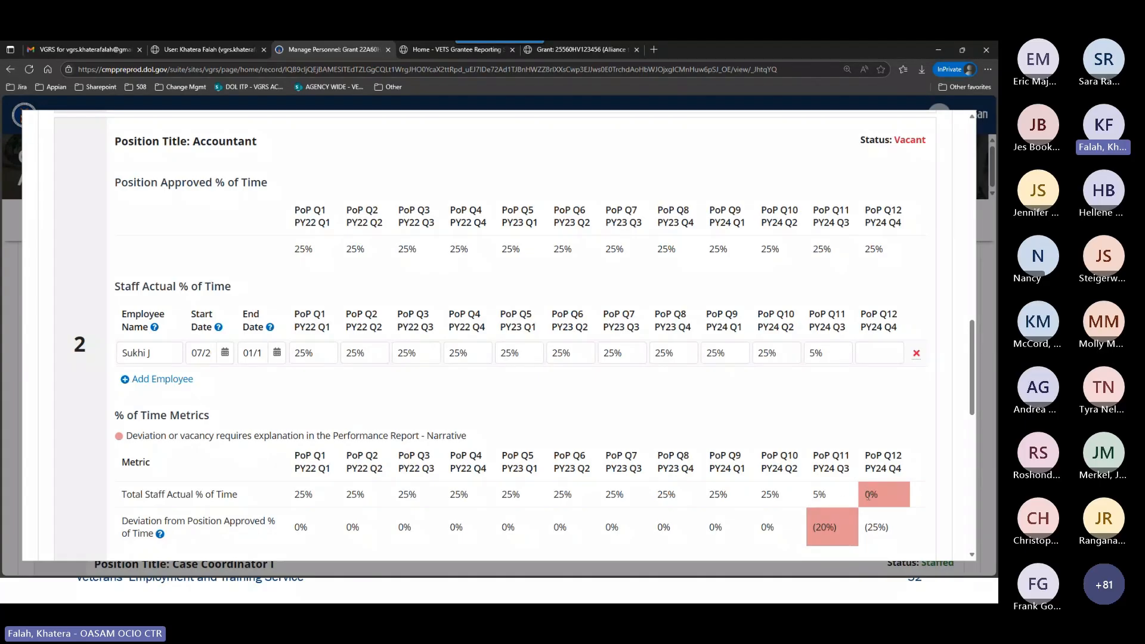
# Examine the Accountant's deviation metric and the explanation attached to its flagged PoP Q11 value.
pyautogui.scroll(-1, 906, 432)
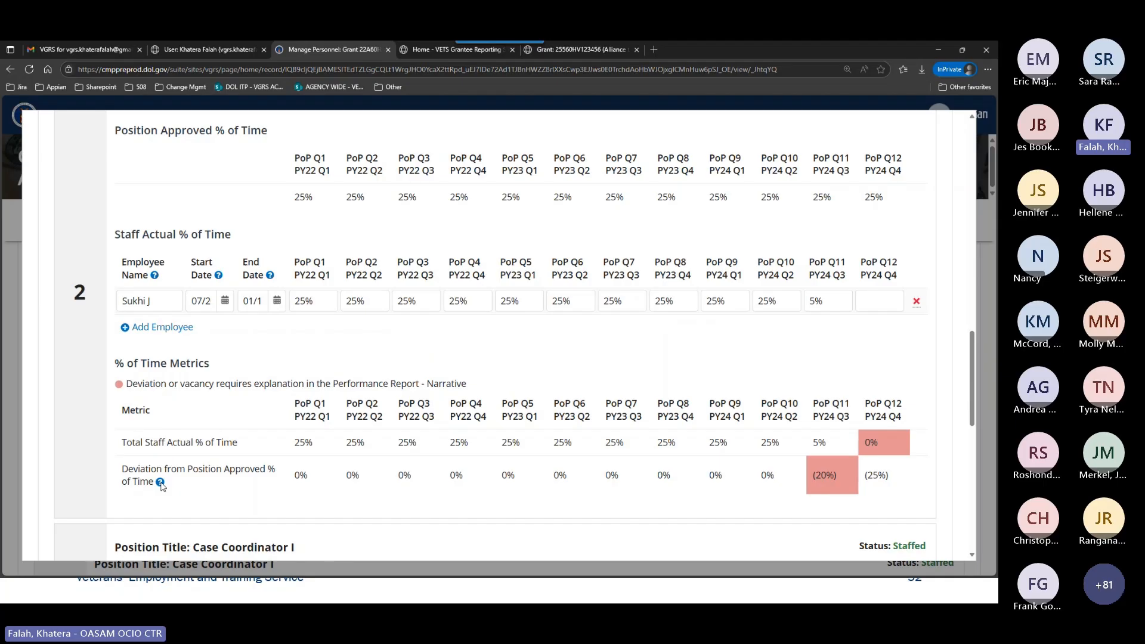
pyautogui.moveTo(161, 485)
pyautogui.moveTo(815, 477)
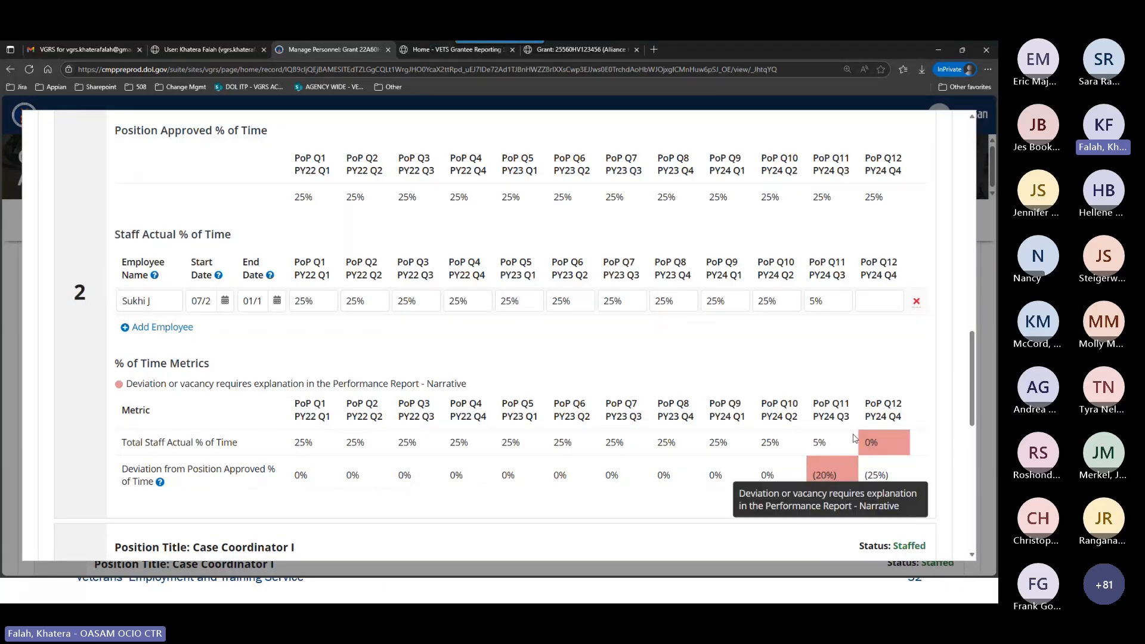
# Try to enter 25% for the Accountant employee in PoP Q12, after the end date, and clear the entry.
pyautogui.click(882, 308)
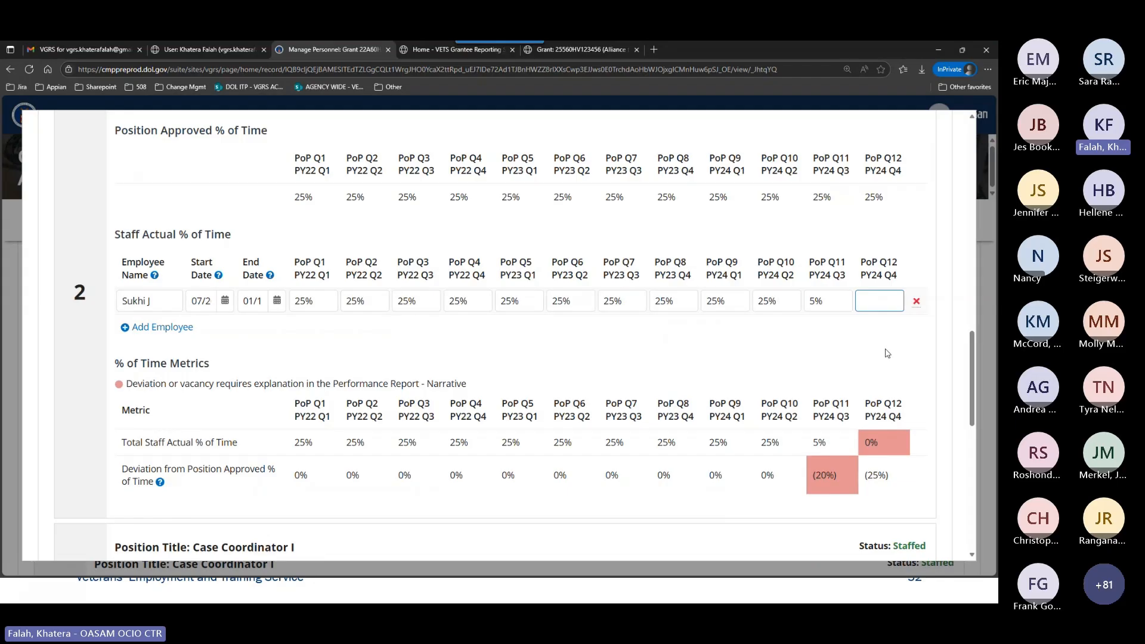
pyautogui.click(253, 302)
pyautogui.click(878, 301)
pyautogui.write('25')
pyautogui.press('Tab')
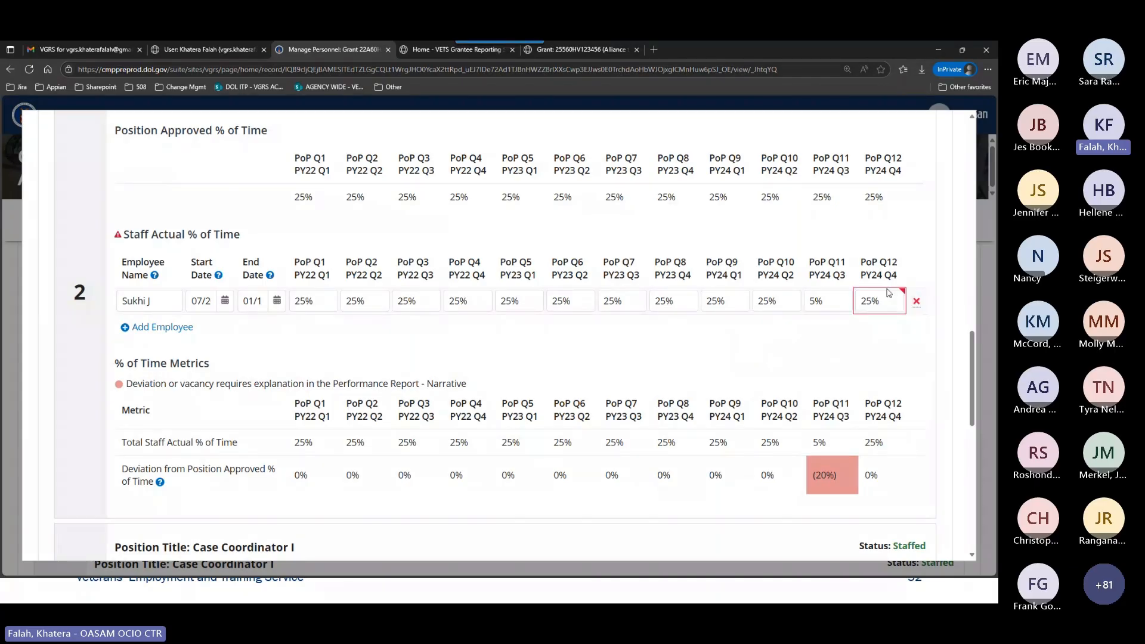
pyautogui.moveTo(871, 315)
pyautogui.press('Tab')
pyautogui.press('BackSpace')
# Check the start dates of both employees in the Outreach Supervisor position.
pyautogui.scroll(6, 642, 332)
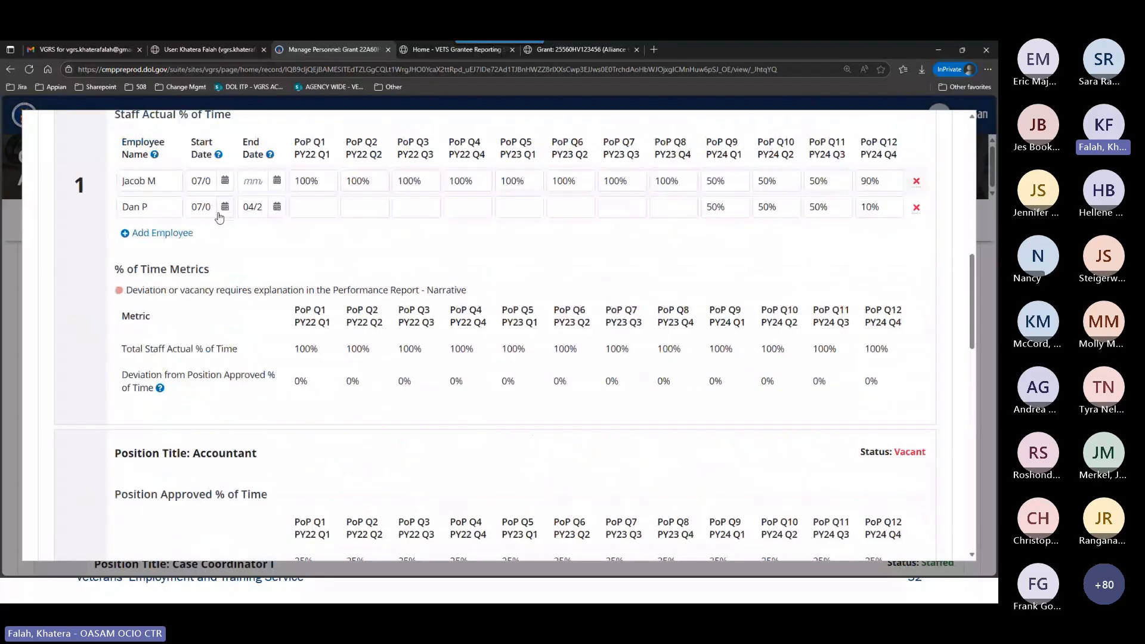
pyautogui.click(218, 213)
pyautogui.scroll(2, 204, 214)
pyautogui.click(211, 285)
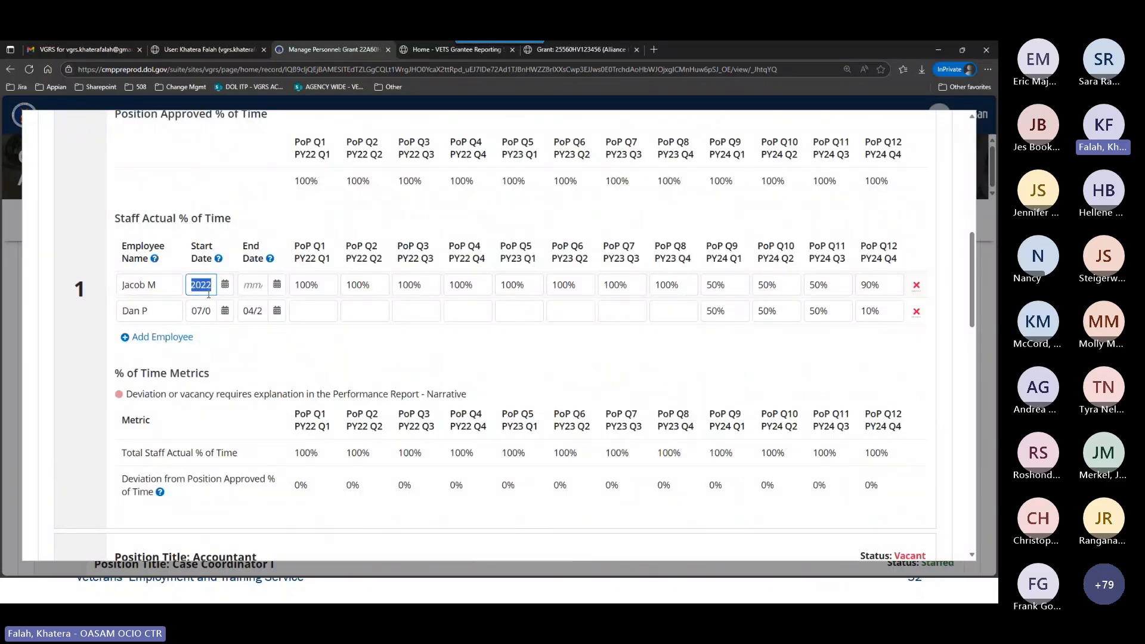
pyautogui.click(214, 312)
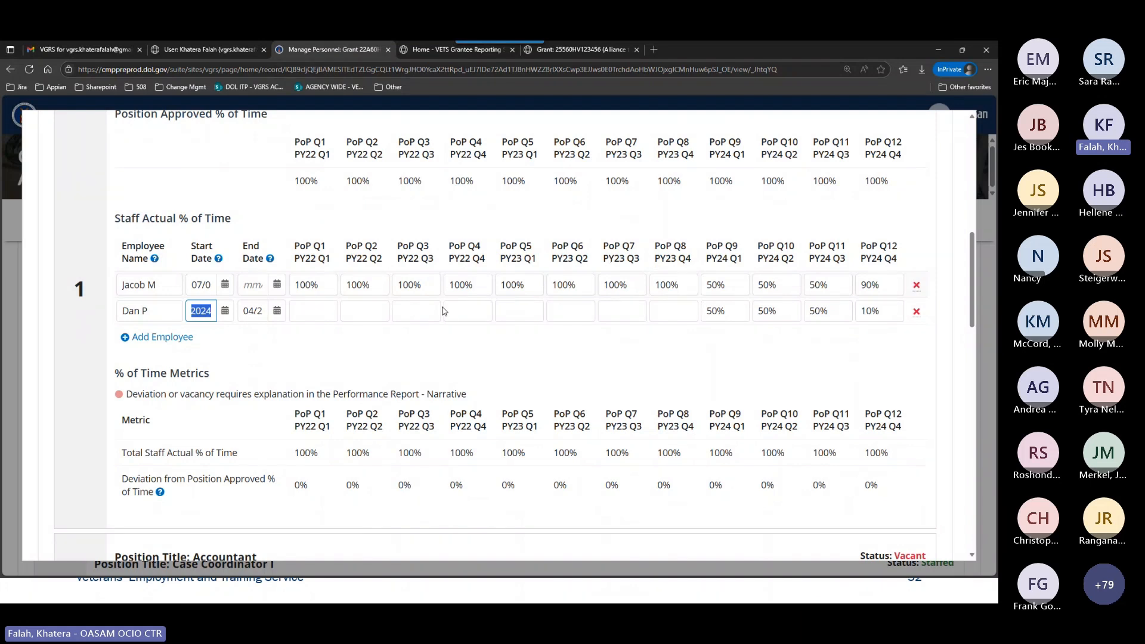
# Try to enter 50% for the second Outreach Supervisor employee in PoP Q3, before the start date, and read the validation message.
pyautogui.click(425, 305)
pyautogui.write('50')
pyautogui.click(494, 346)
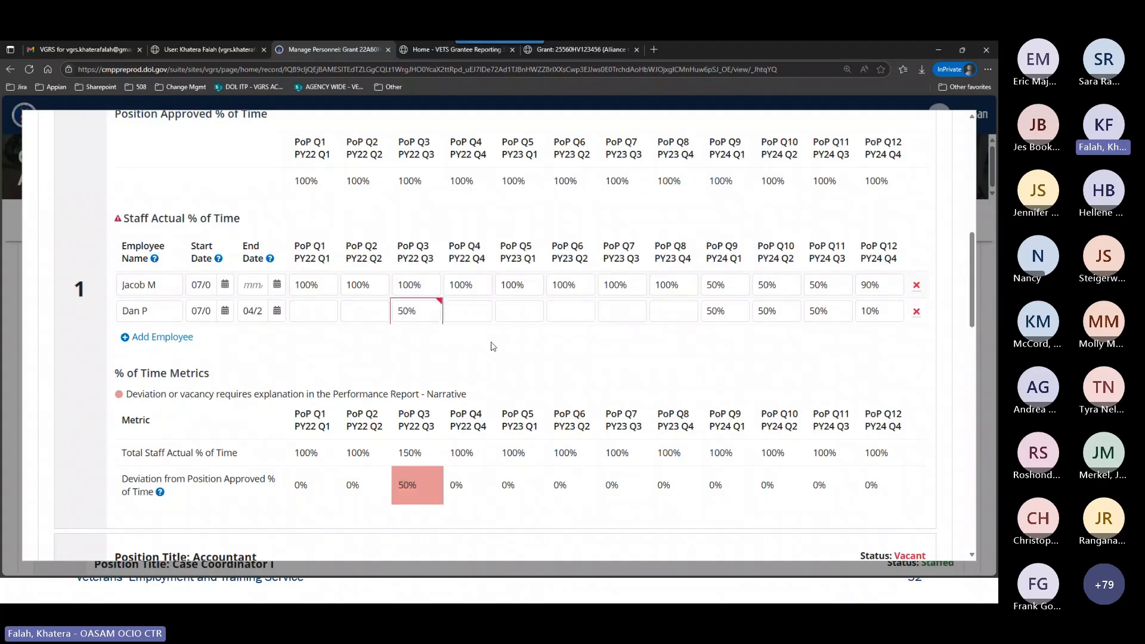
pyautogui.moveTo(437, 306)
pyautogui.moveTo(415, 490)
# Try to submit the personnel form with the out-of-range PoP Q3 entry still in place.
pyautogui.click(427, 313)
pyautogui.tripleClick(411, 316)
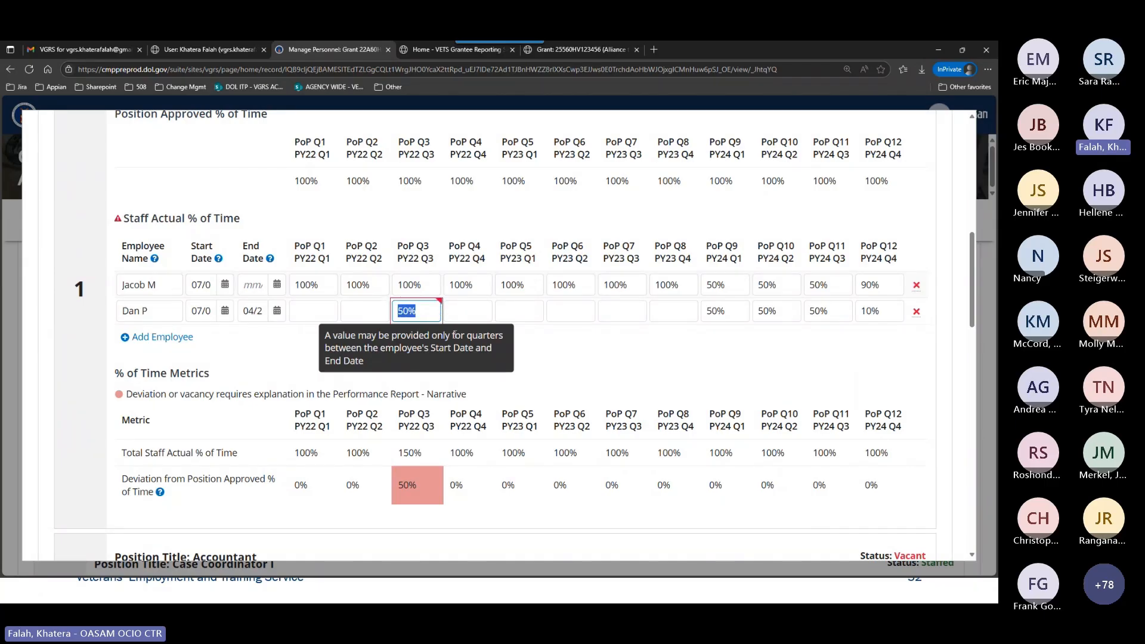
pyautogui.click(449, 327)
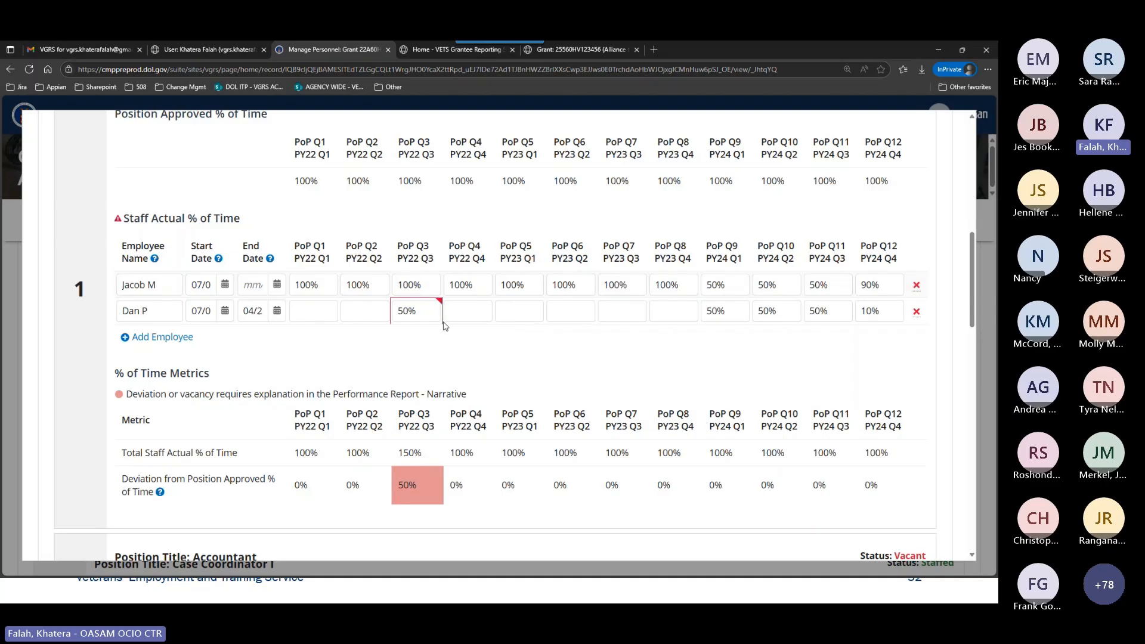
pyautogui.scroll(-15, 822, 398)
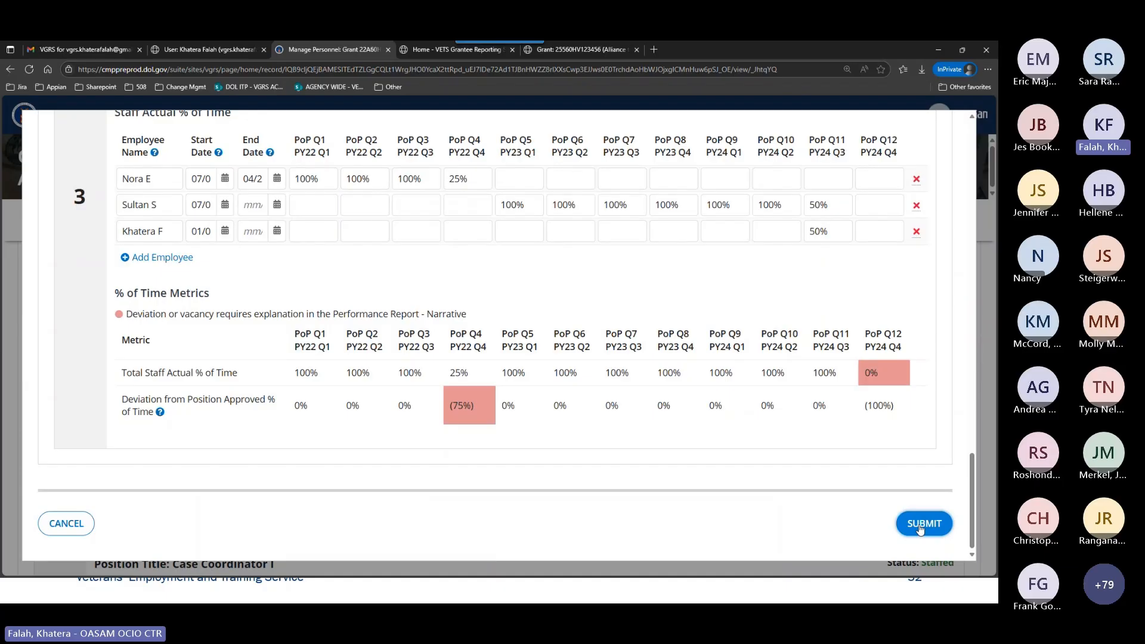
pyautogui.click(920, 527)
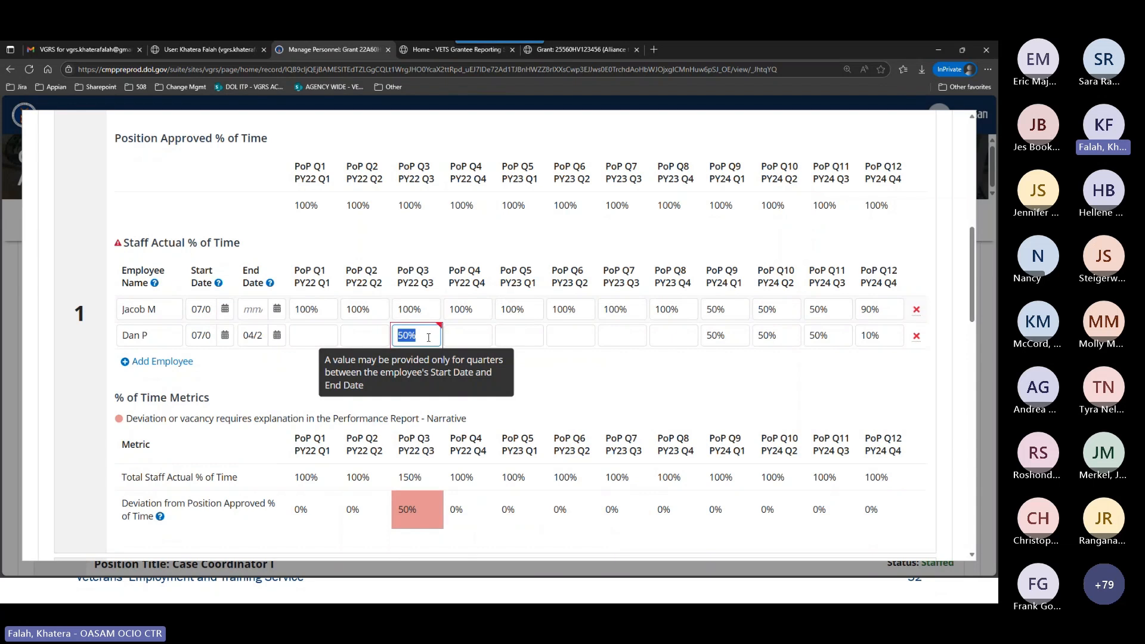
# Clear the PoP Q3 entry of the second Outreach Supervisor employee and submit the personnel form.
pyautogui.press('BackSpace')
pyautogui.click(659, 401)
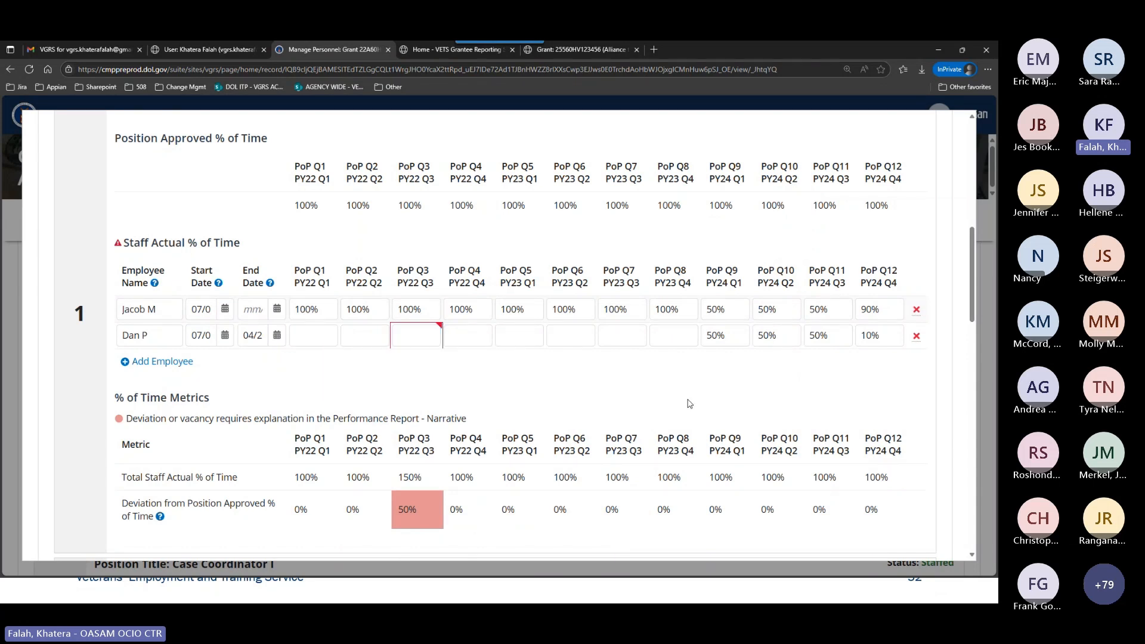
pyautogui.scroll(-6, 771, 382)
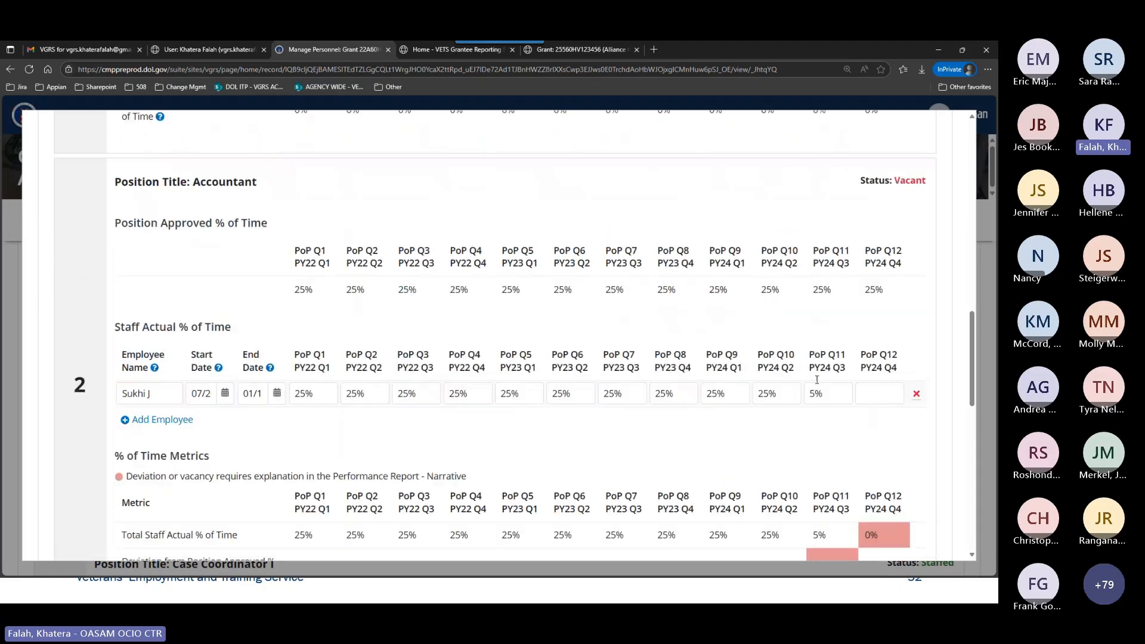
pyautogui.scroll(-7, 816, 379)
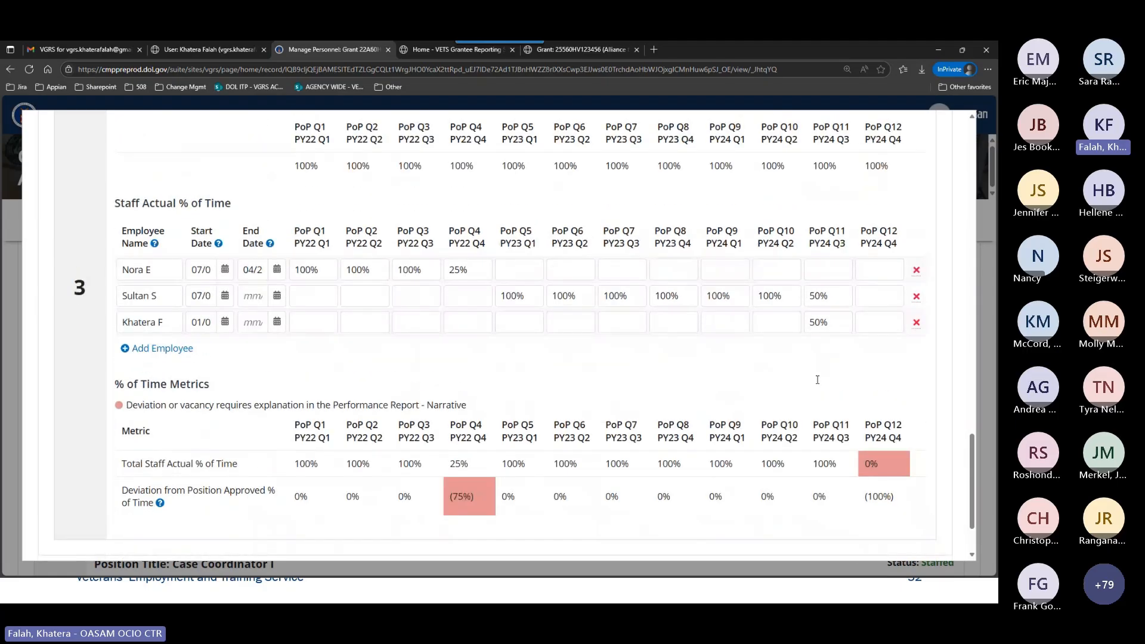
pyautogui.scroll(-2, 835, 406)
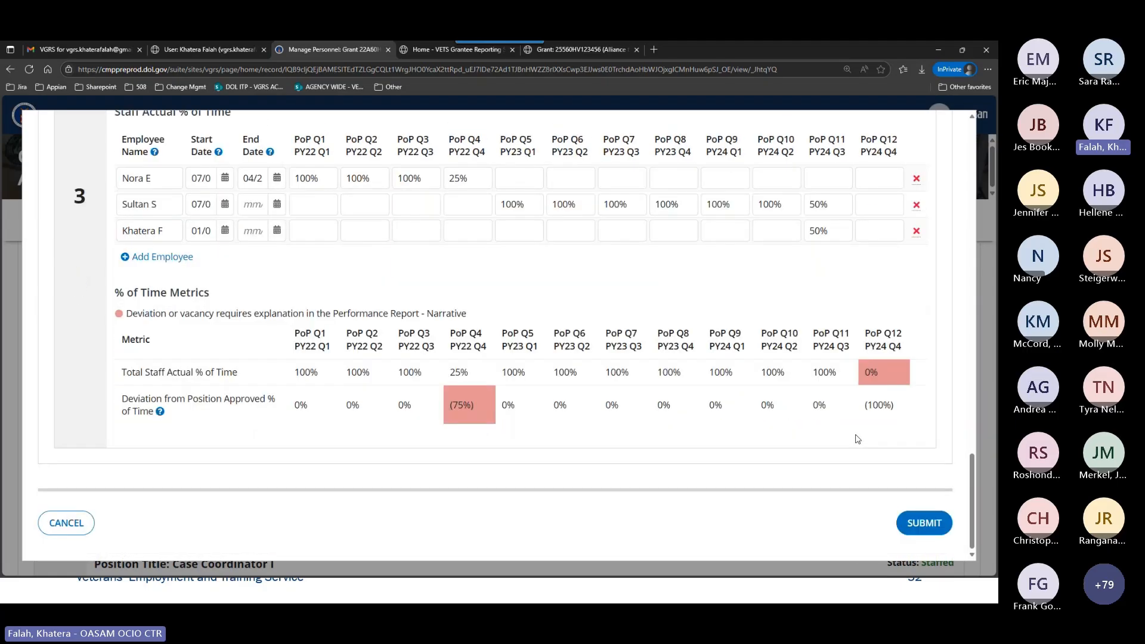
pyautogui.click(931, 530)
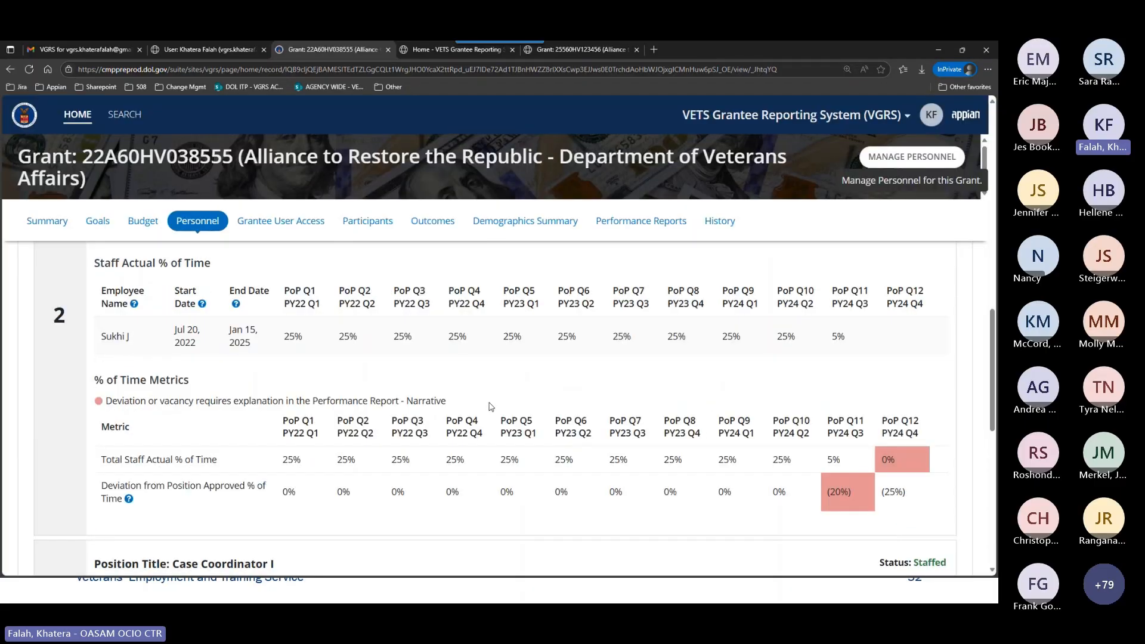
# Review the saved staff time and % of Time Metrics for the Outreach Supervisor position.
pyautogui.scroll(10, 447, 418)
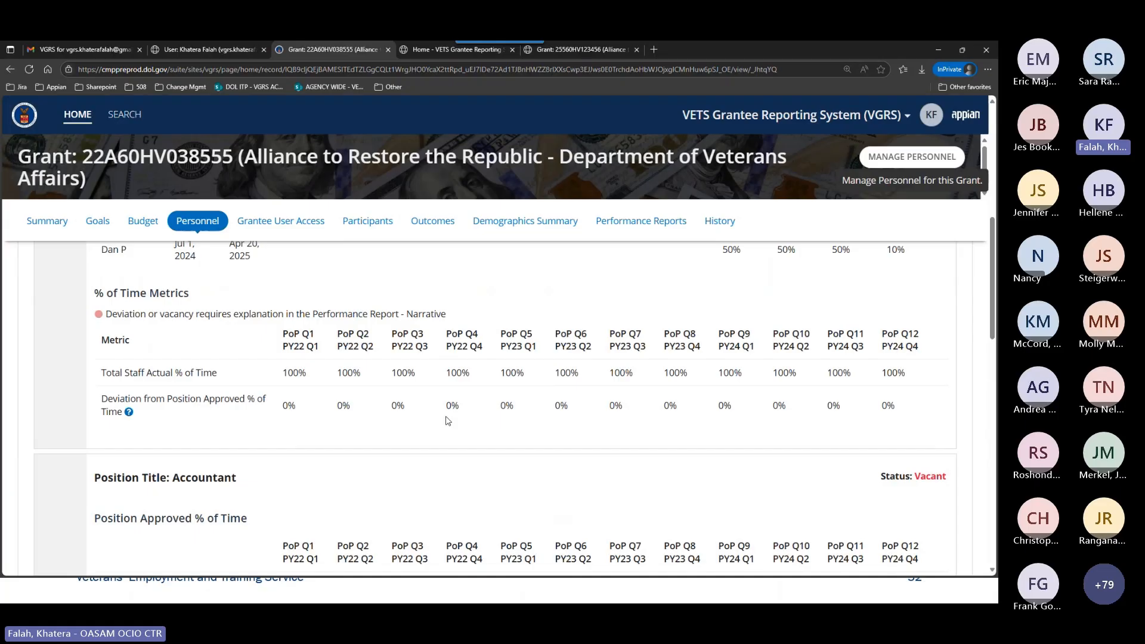
pyautogui.scroll(5, 448, 421)
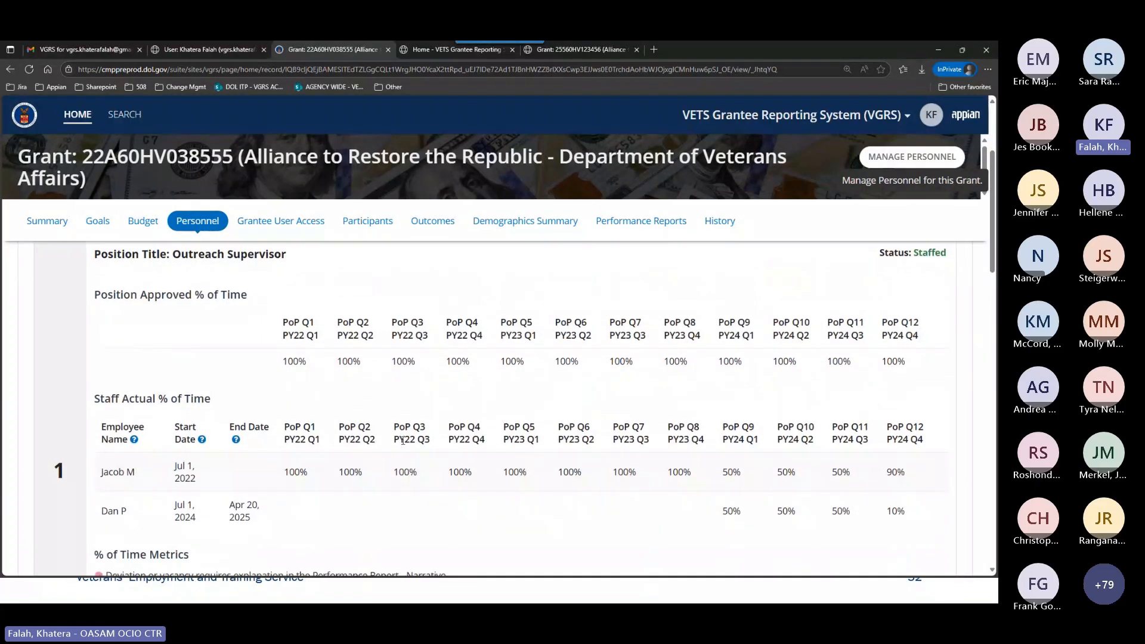
pyautogui.scroll(-2, 406, 430)
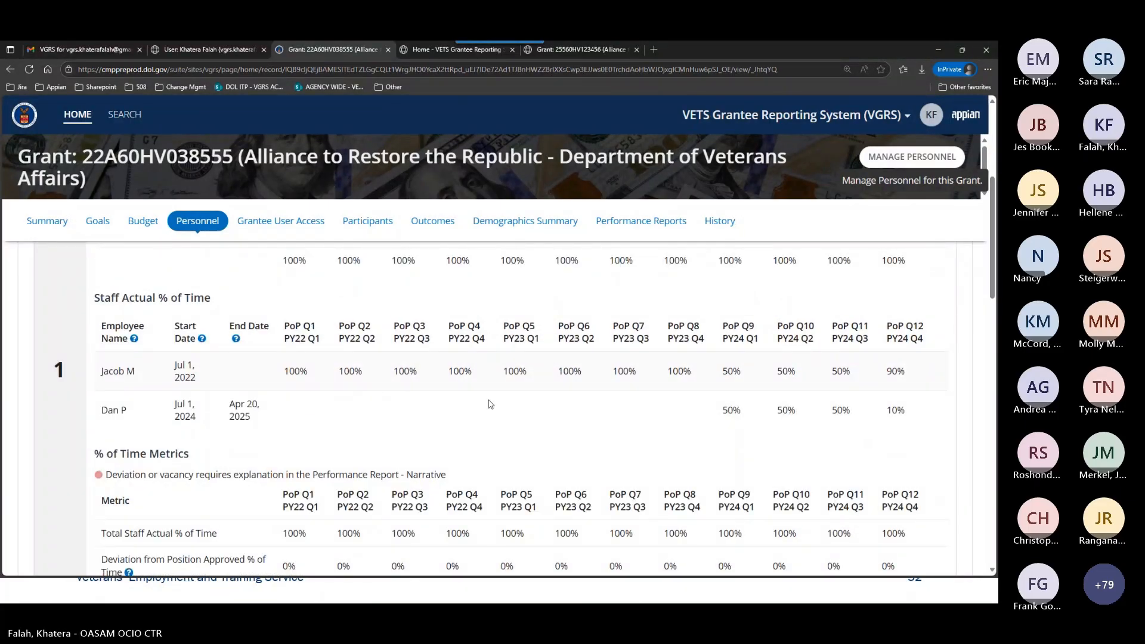
pyautogui.scroll(-2, 449, 457)
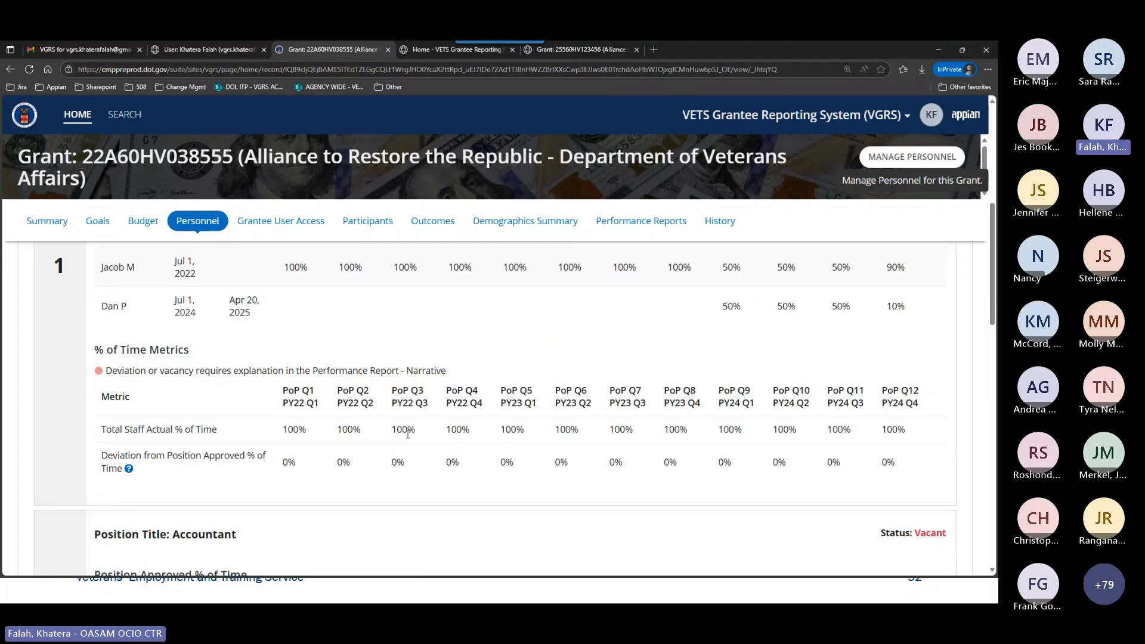
pyautogui.scroll(1, 408, 434)
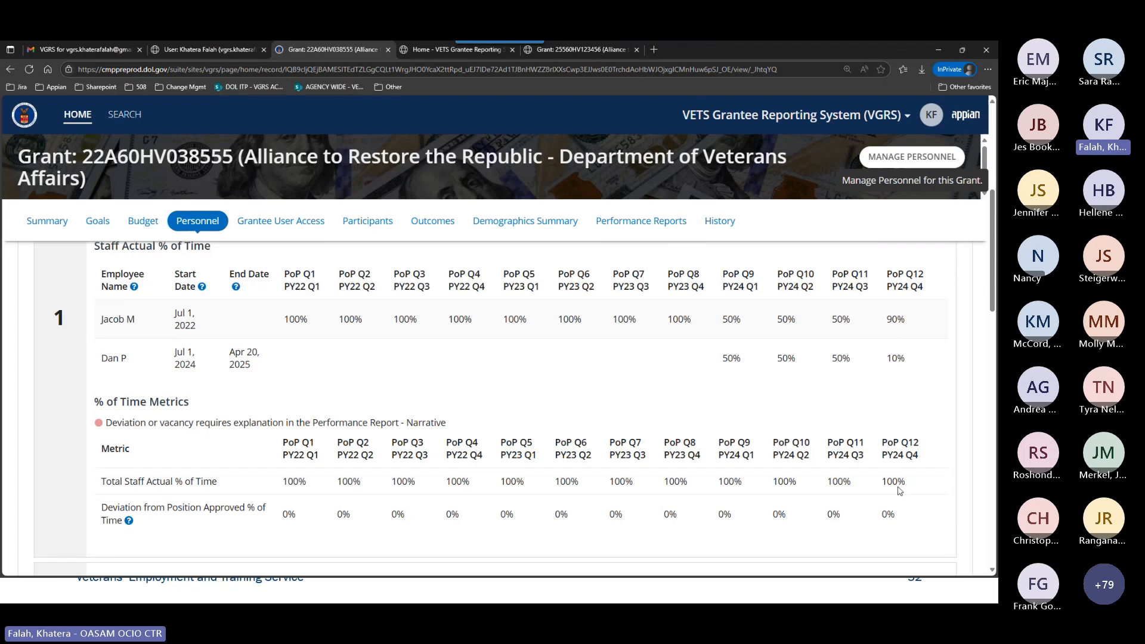
# Examine the PoP Q12 staff time and deviation metrics of the Accountant and Case Coordinator I positions.
pyautogui.scroll(-2, 912, 500)
pyautogui.scroll(-4, 917, 504)
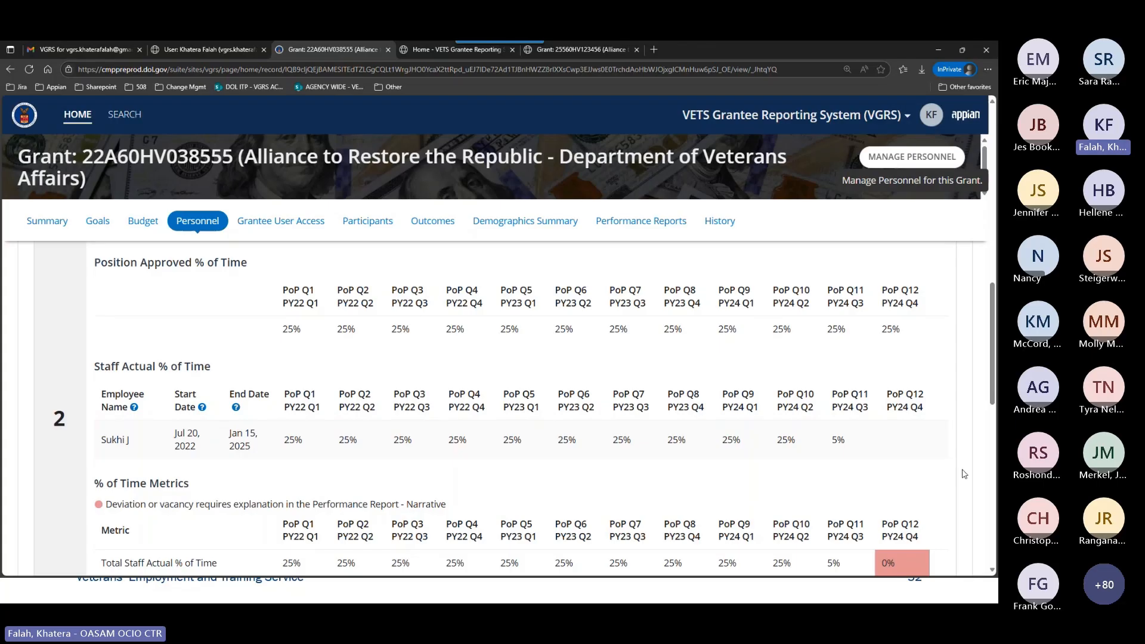
pyautogui.scroll(-3, 964, 474)
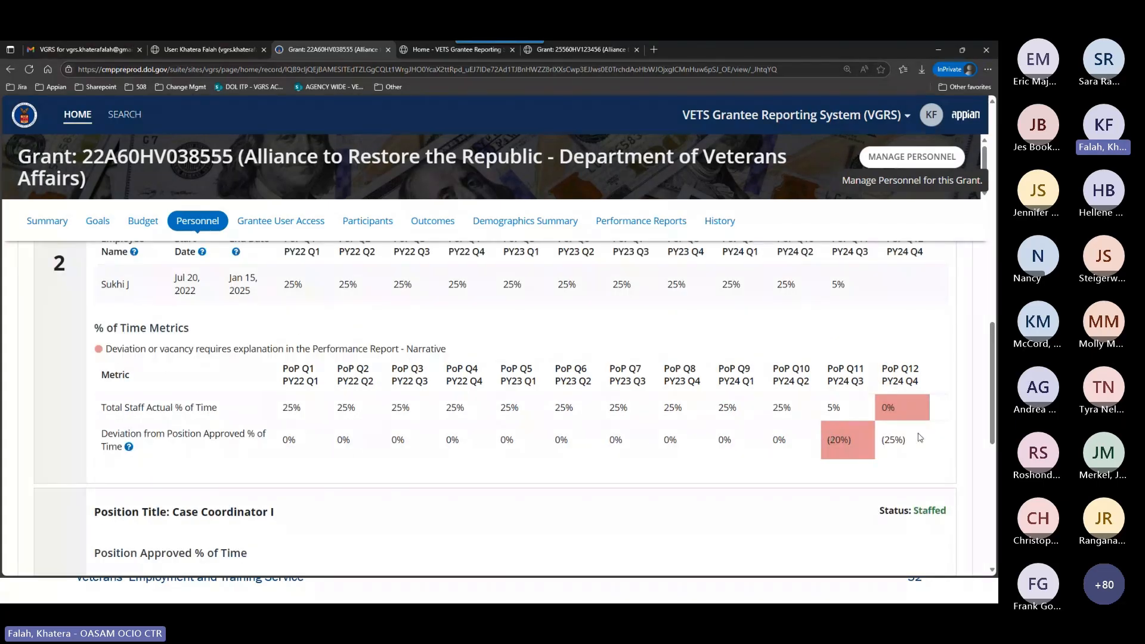
pyautogui.scroll(-3, 921, 438)
pyautogui.scroll(-3, 921, 439)
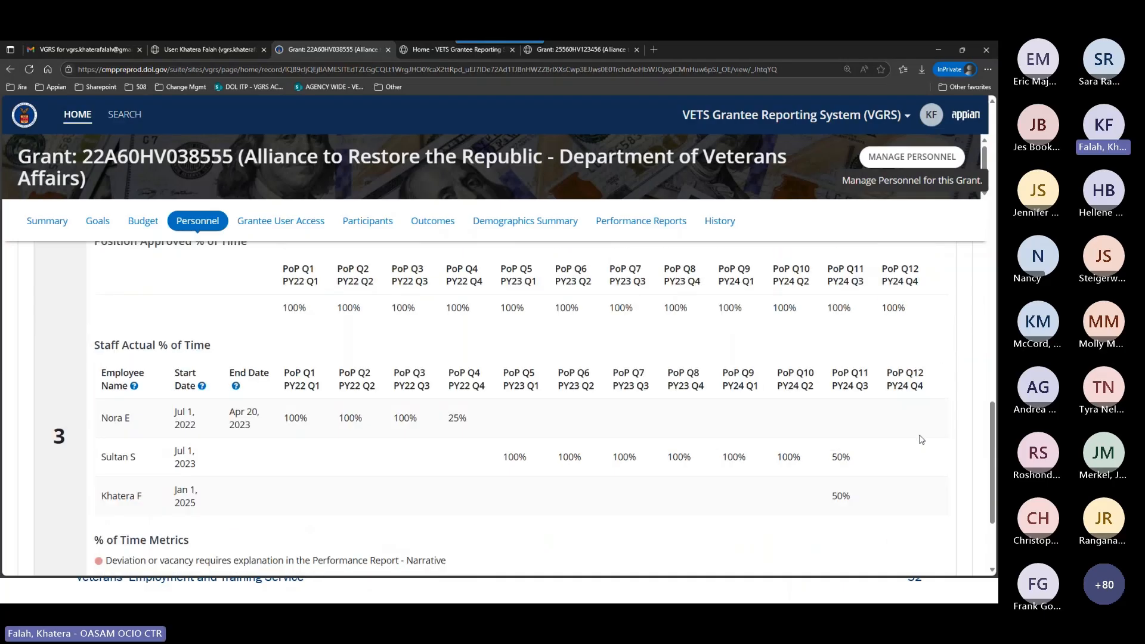
pyautogui.scroll(-1, 921, 440)
pyautogui.scroll(-1, 922, 439)
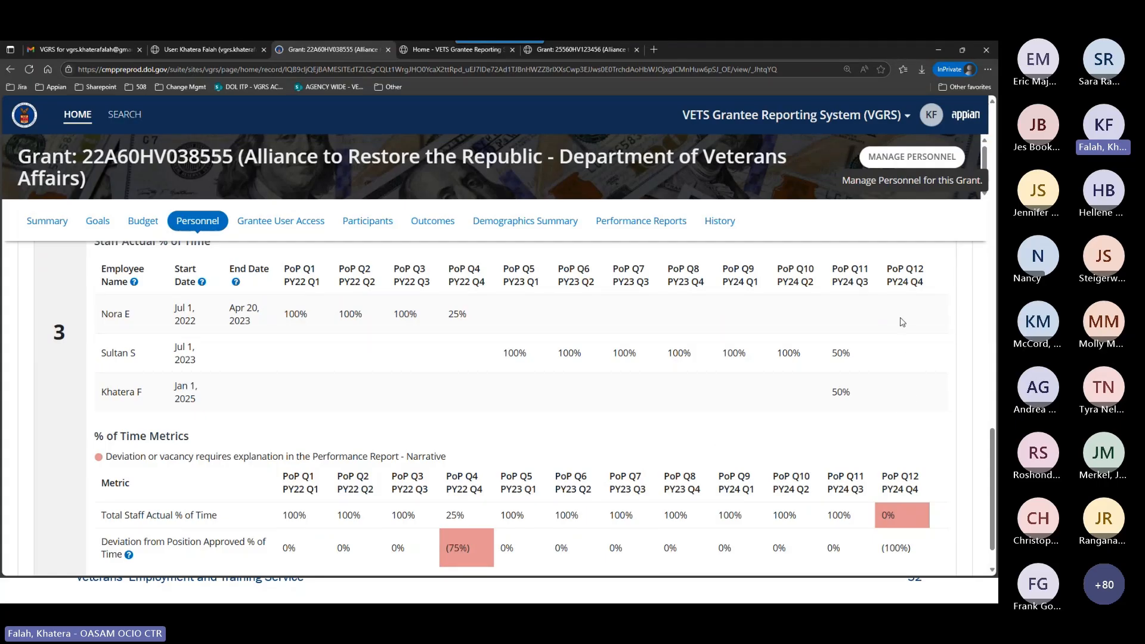
pyautogui.scroll(-1, 899, 407)
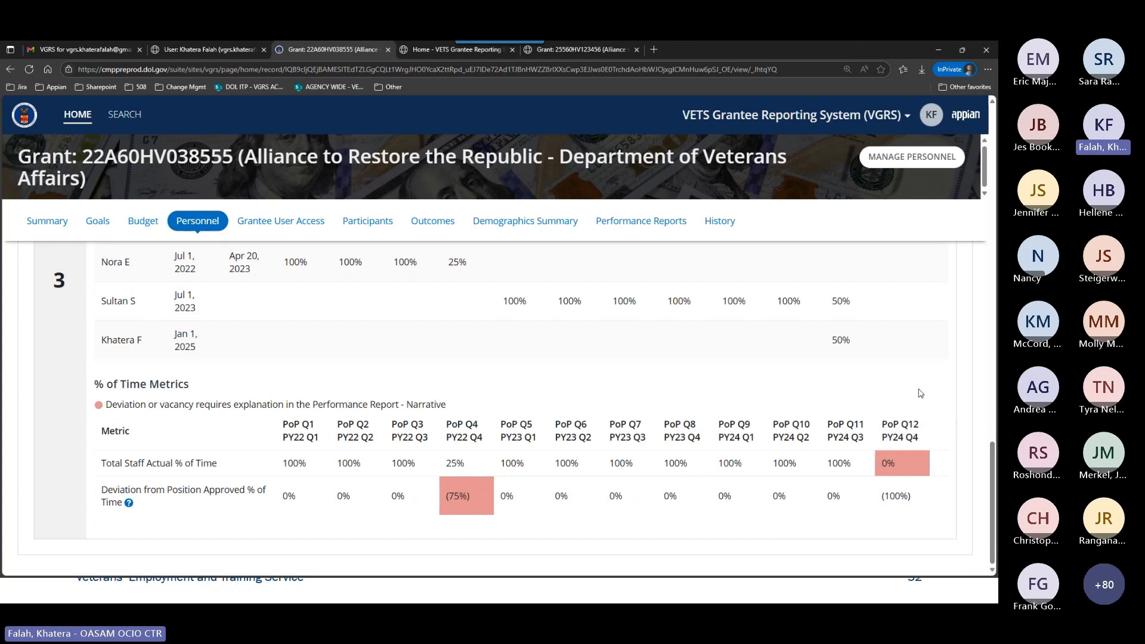
# Reopen the Manage Personnel form for the grant and show Example 1 in its instructions.
pyautogui.click(911, 158)
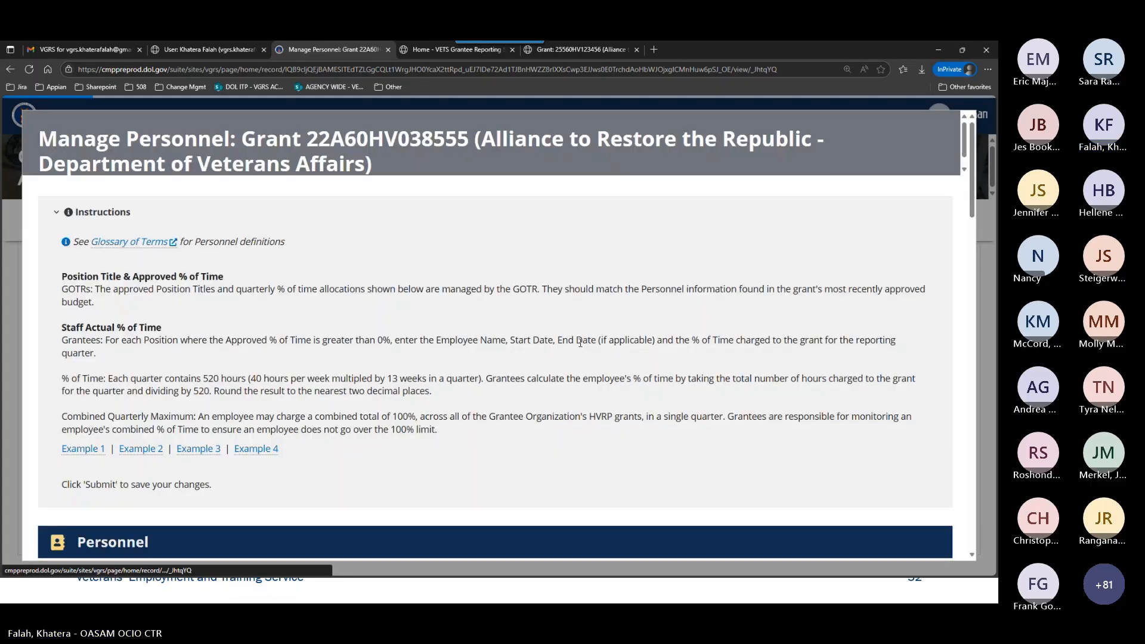
pyautogui.scroll(-2, 527, 348)
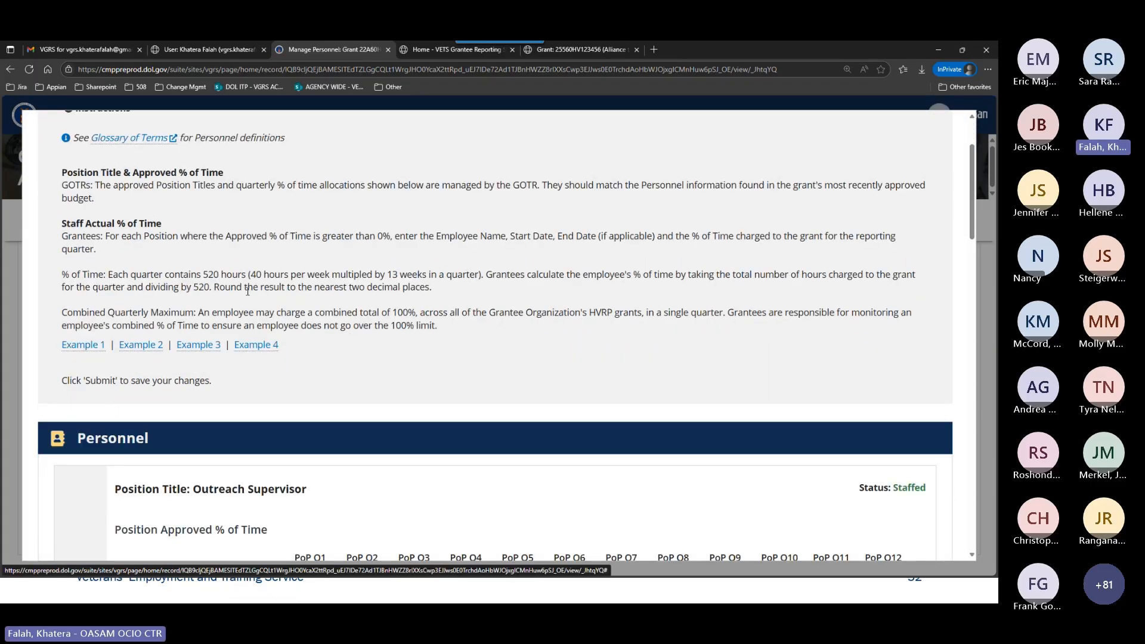
pyautogui.scroll(1, 249, 292)
pyautogui.scroll(1, 248, 293)
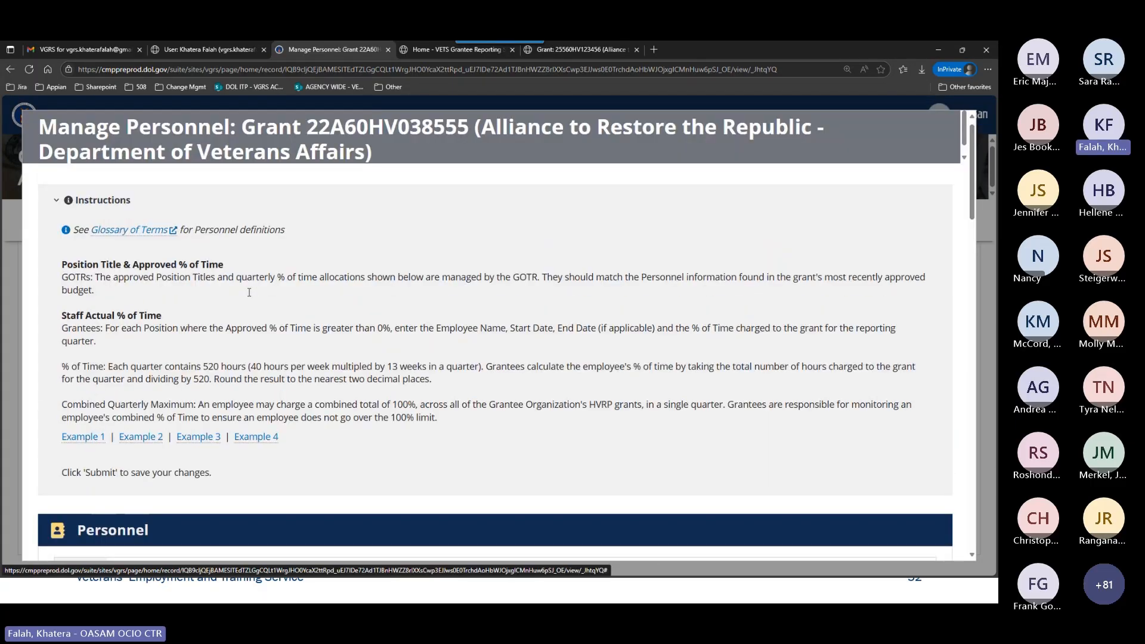
pyautogui.scroll(1, 249, 292)
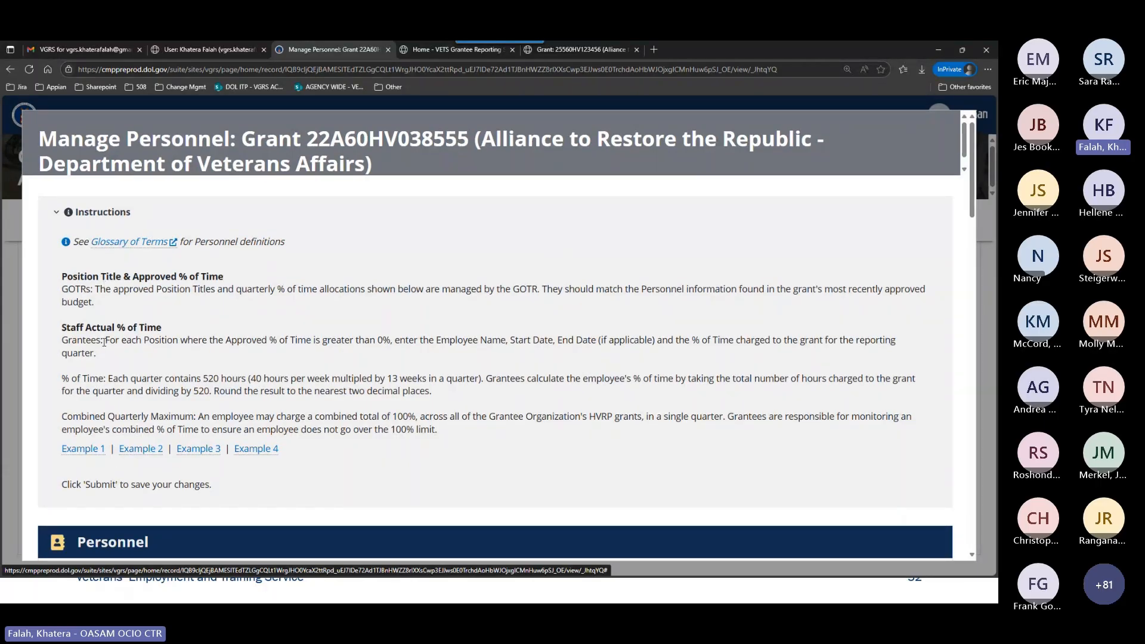
pyautogui.click(83, 451)
pyautogui.scroll(-1, 376, 429)
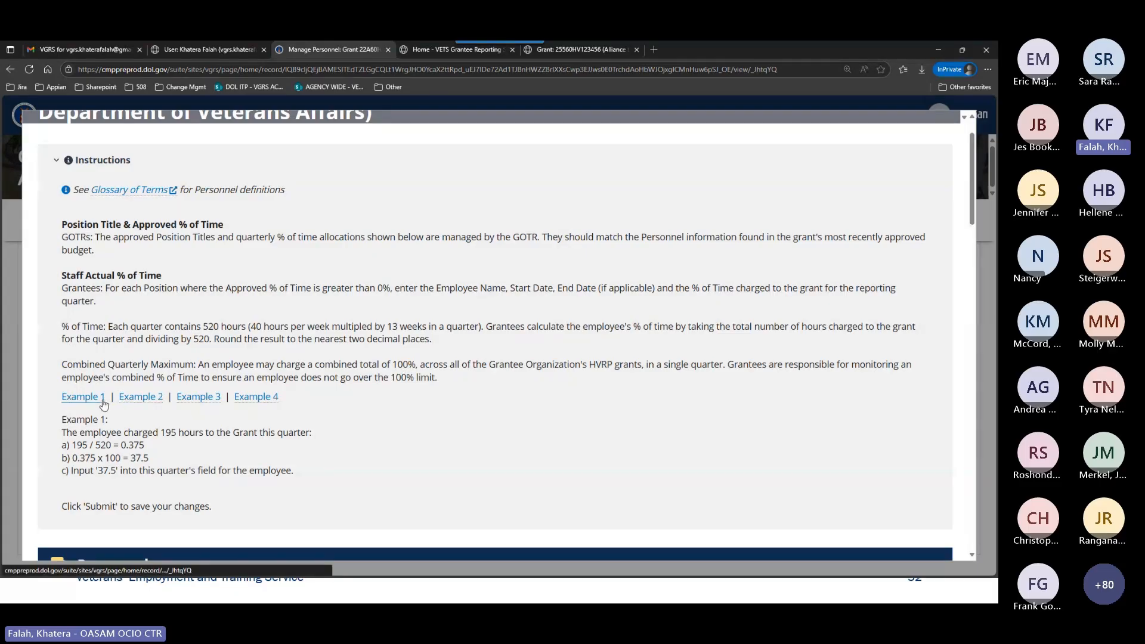
# Read Example 2 and Example 4, highlighting the sentence about contacting the GOTR on fringe benefits.
pyautogui.click(141, 397)
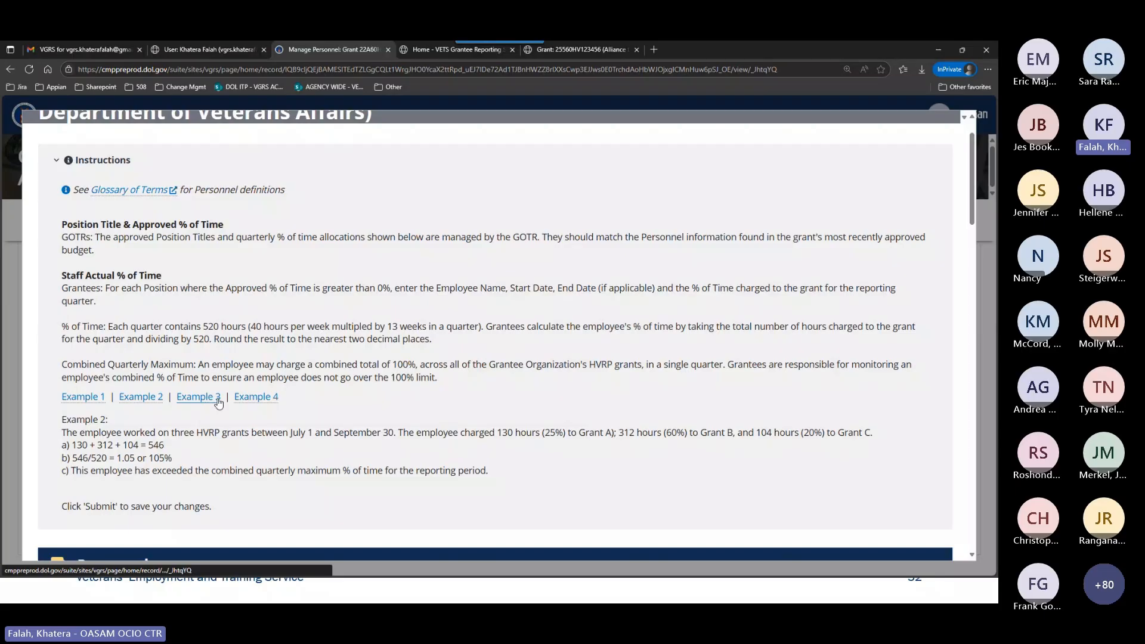
pyautogui.click(250, 397)
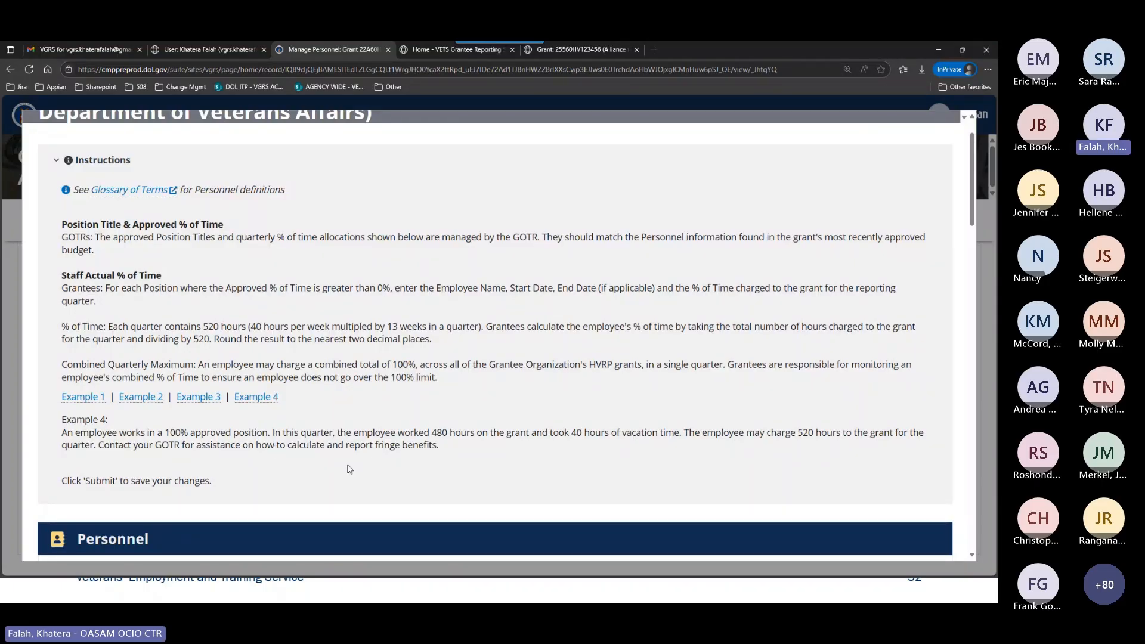
pyautogui.moveTo(444, 442); pyautogui.dragTo(98, 448)
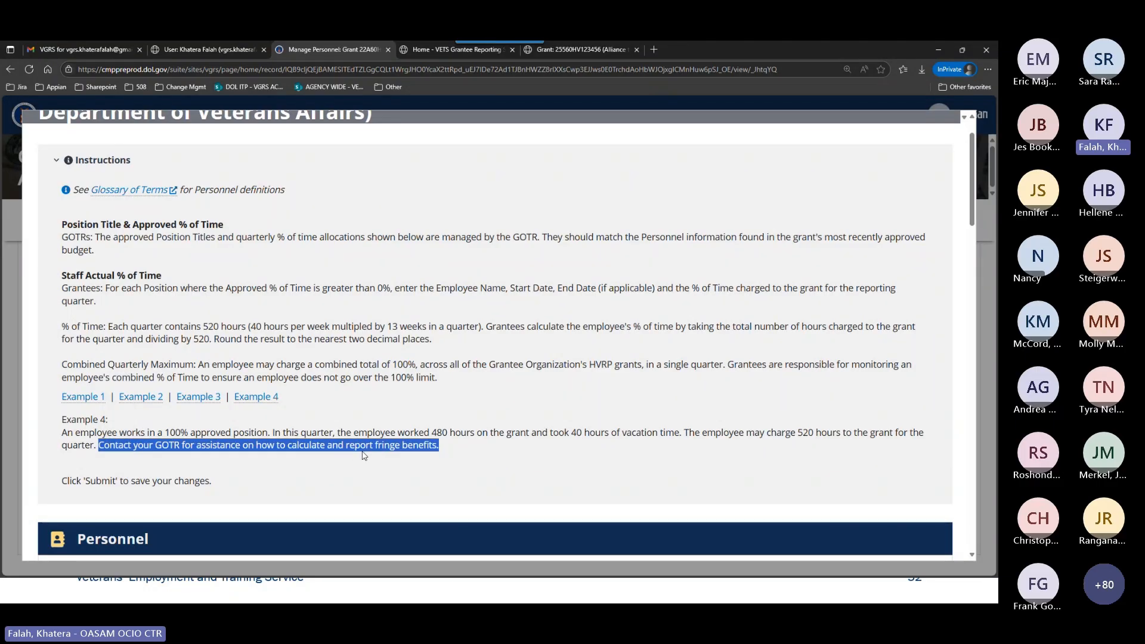
pyautogui.click(514, 380)
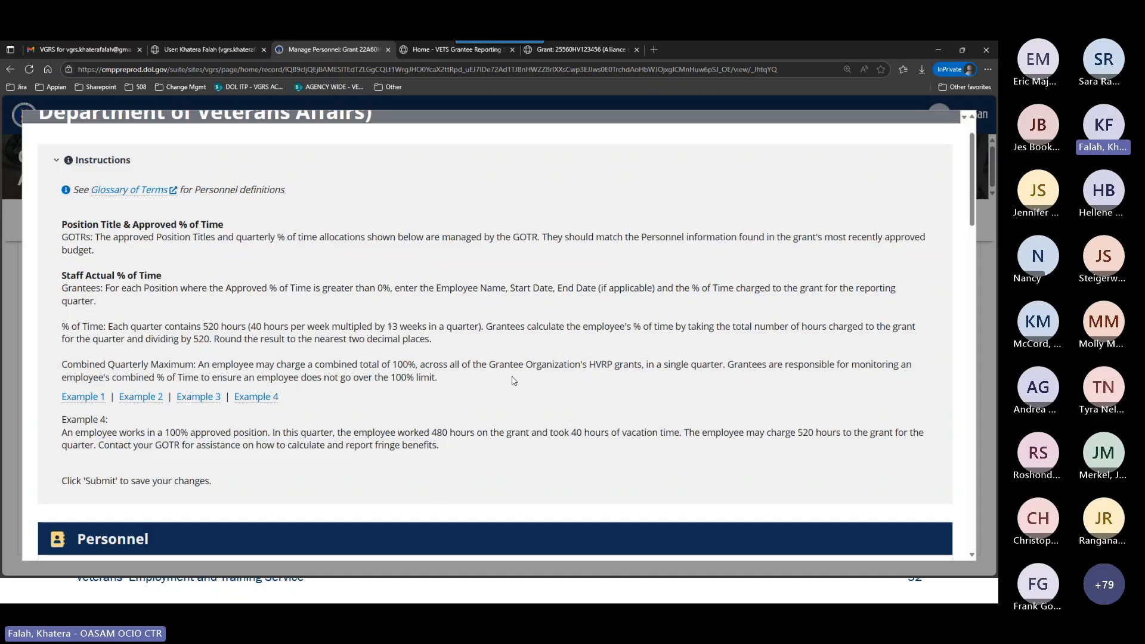
# For Case Coordinator I, enter PoP Q12 staff time of 25% for the second employee and 75% for the third.
pyautogui.scroll(-1, 651, 360)
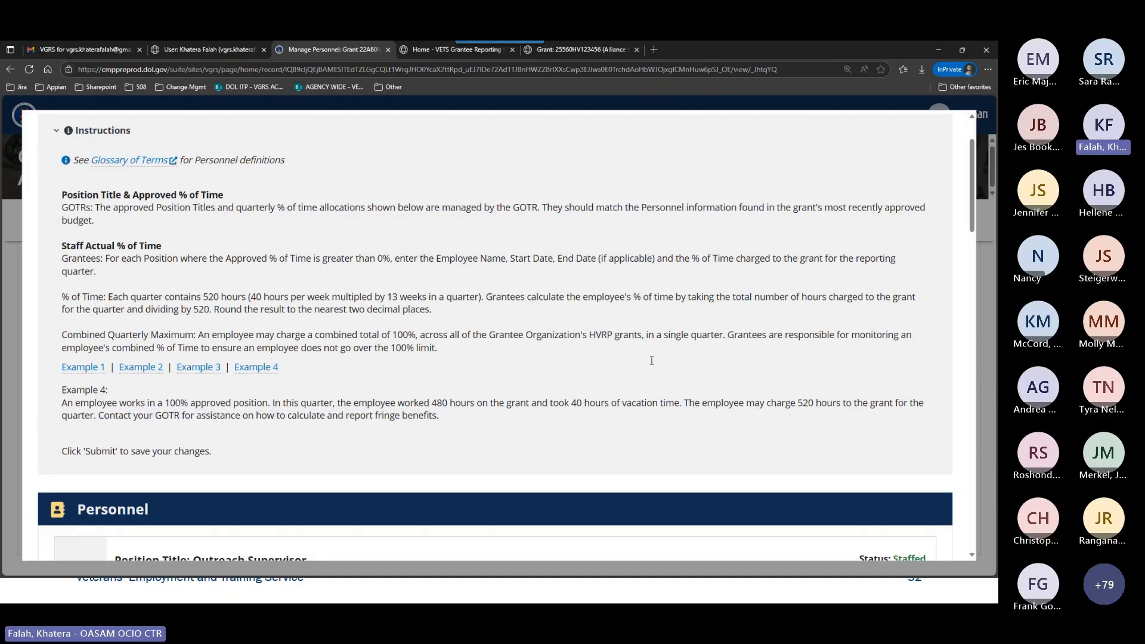
pyautogui.scroll(-3, 651, 360)
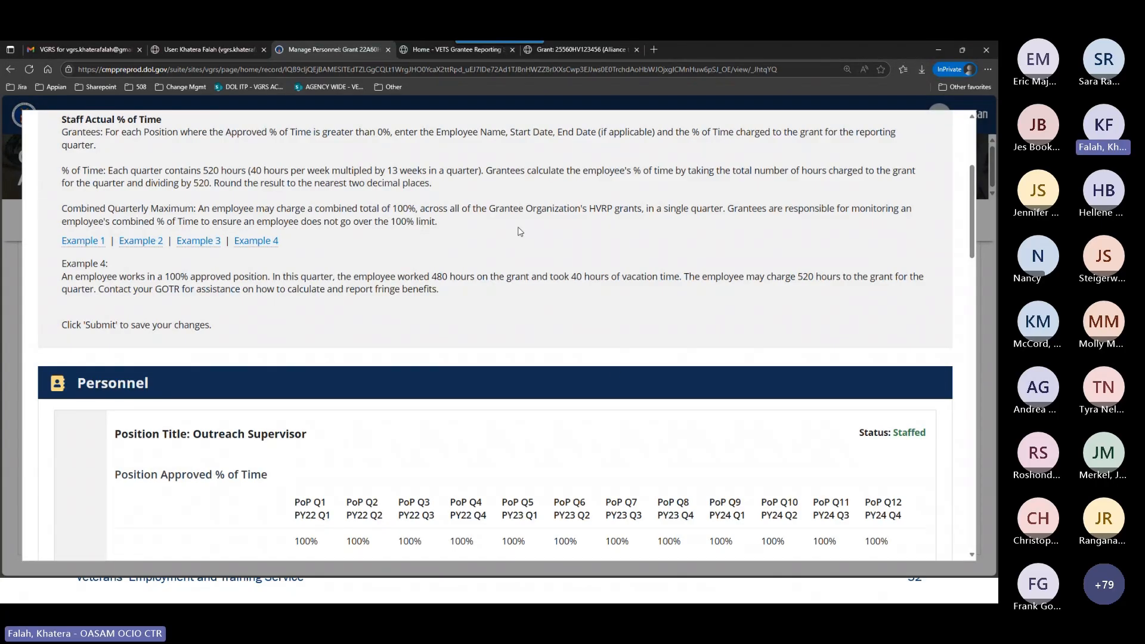
pyautogui.scroll(-1, 617, 371)
pyautogui.scroll(-5, 616, 370)
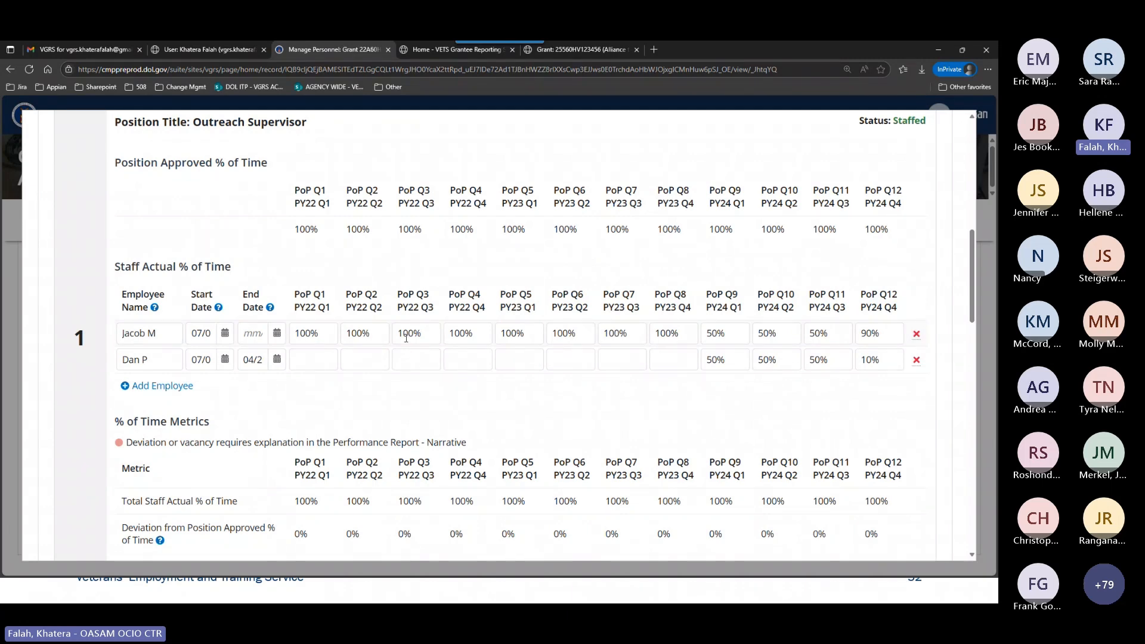
pyautogui.scroll(-3, 404, 335)
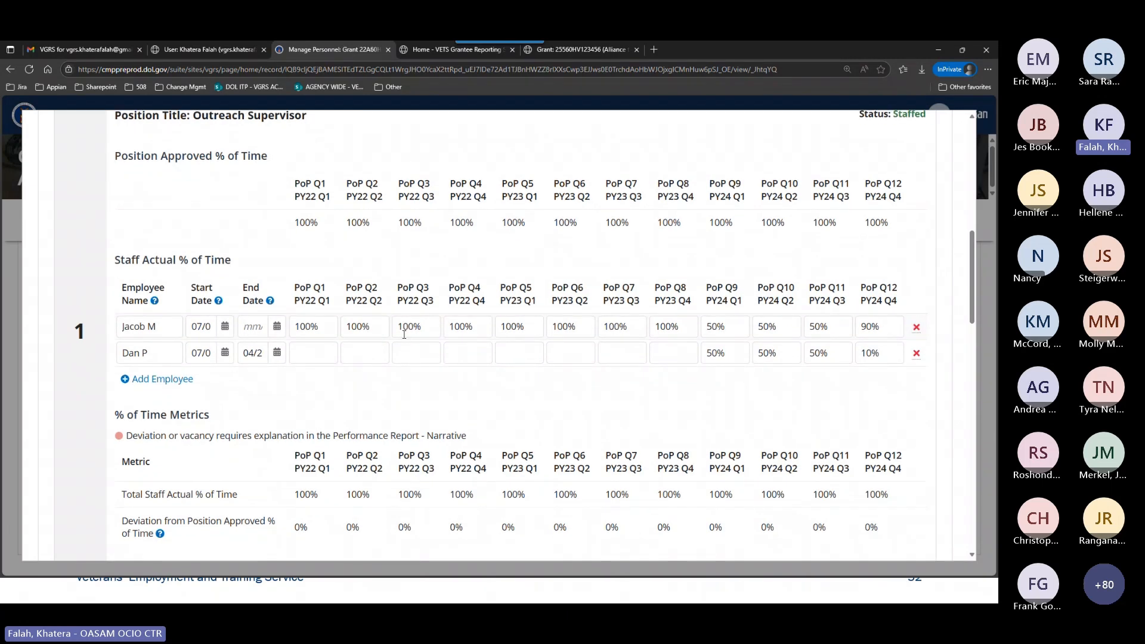
pyautogui.scroll(-3, 404, 335)
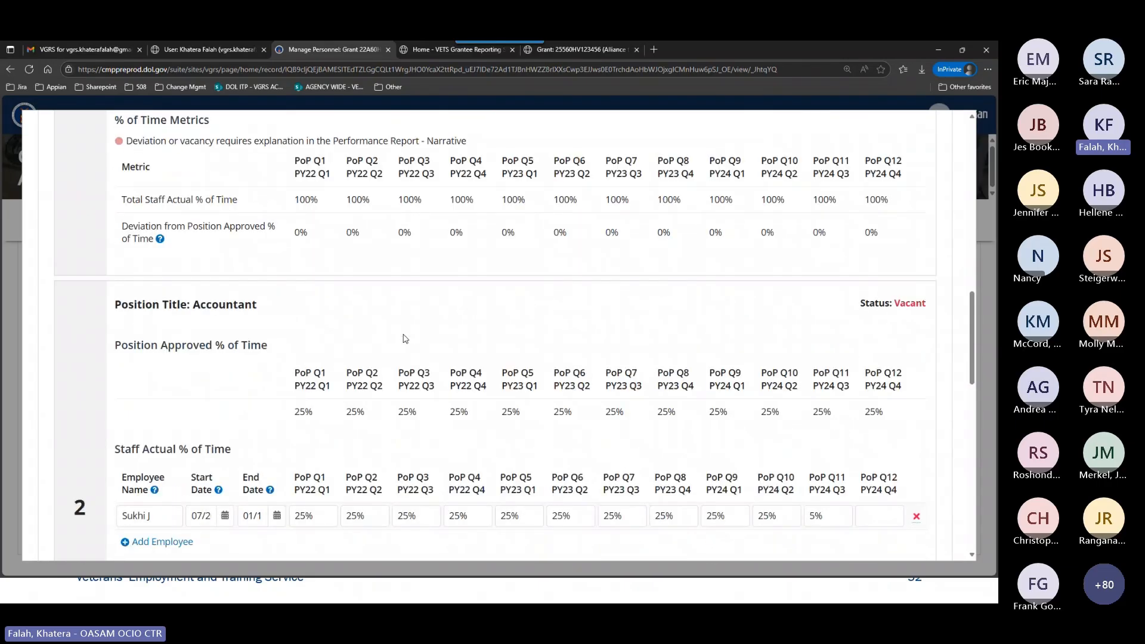
pyautogui.scroll(-8, 405, 338)
pyautogui.scroll(-7, 482, 354)
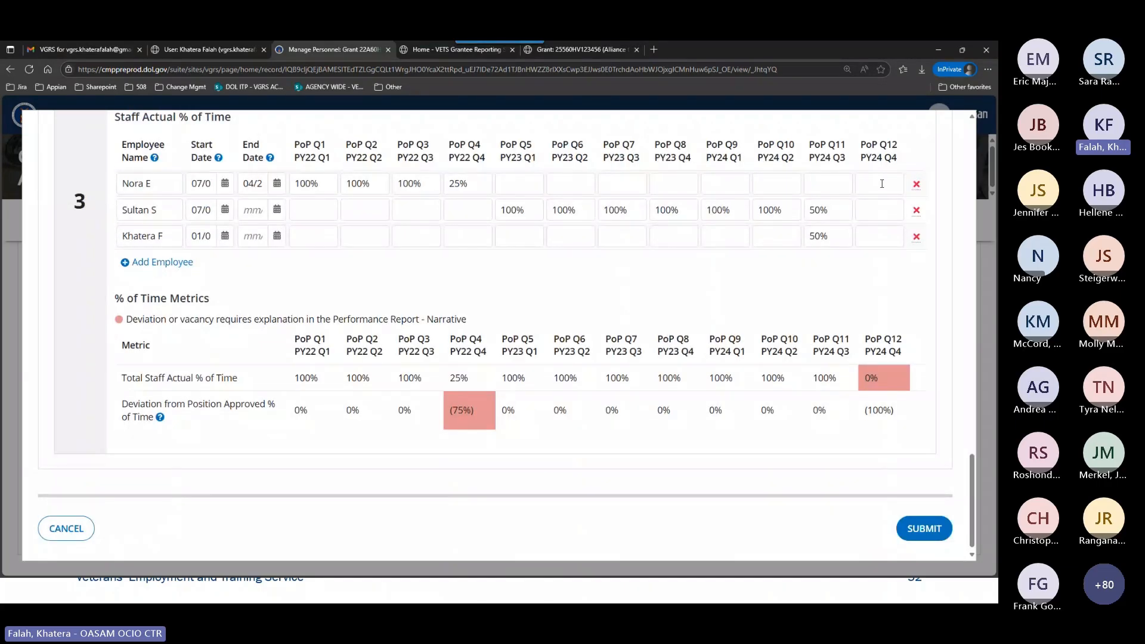
pyautogui.click(881, 183)
pyautogui.click(873, 210)
pyautogui.write('25')
pyautogui.click(878, 236)
pyautogui.write('75')
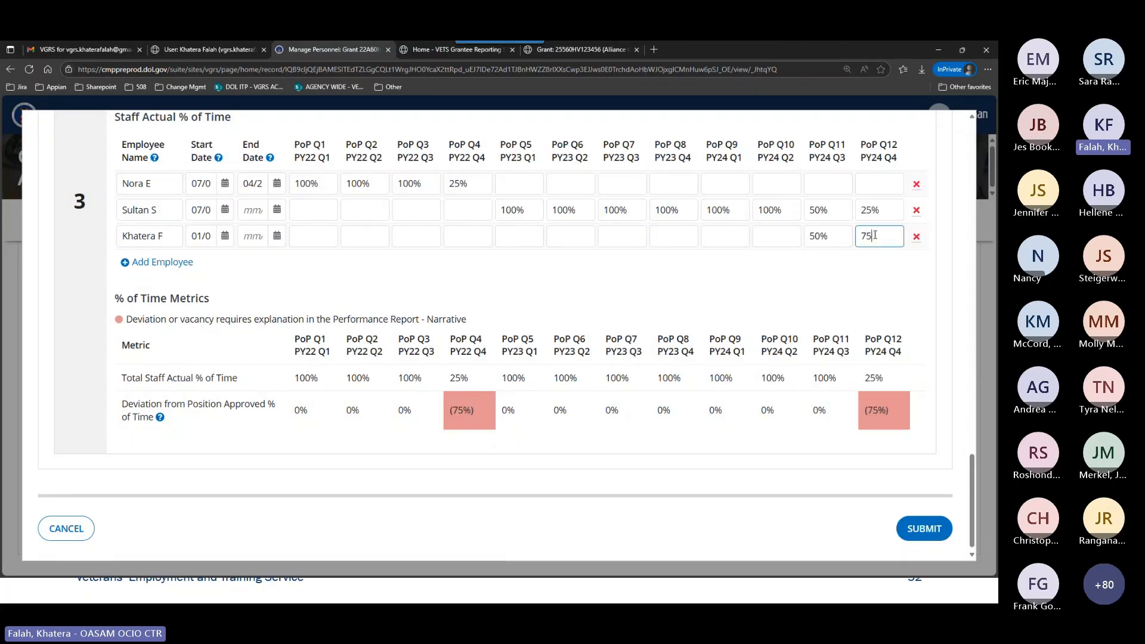
pyautogui.click(904, 318)
# Check the updated Case Coordinator I time metrics and submit the personnel form.
pyautogui.scroll(1, 894, 322)
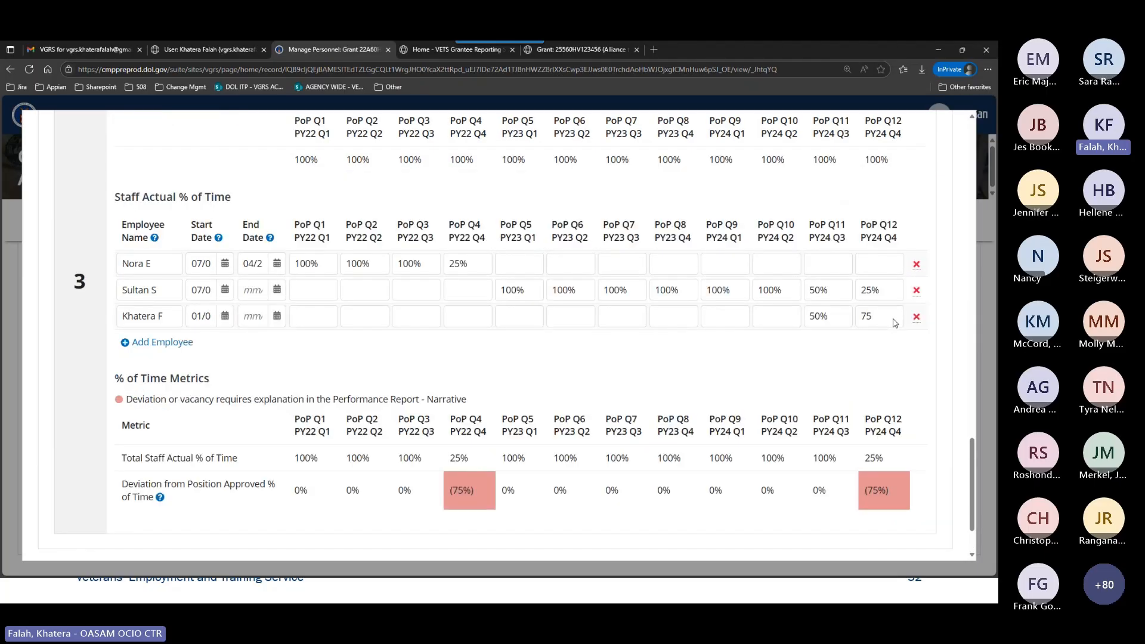
pyautogui.scroll(1, 895, 323)
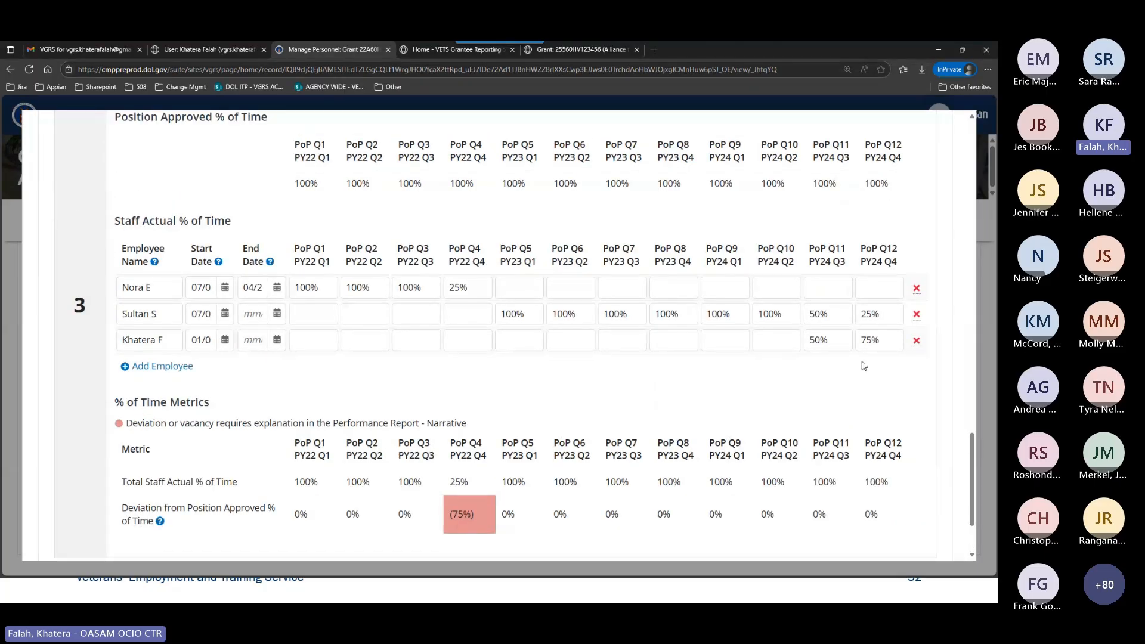
pyautogui.scroll(-2, 870, 388)
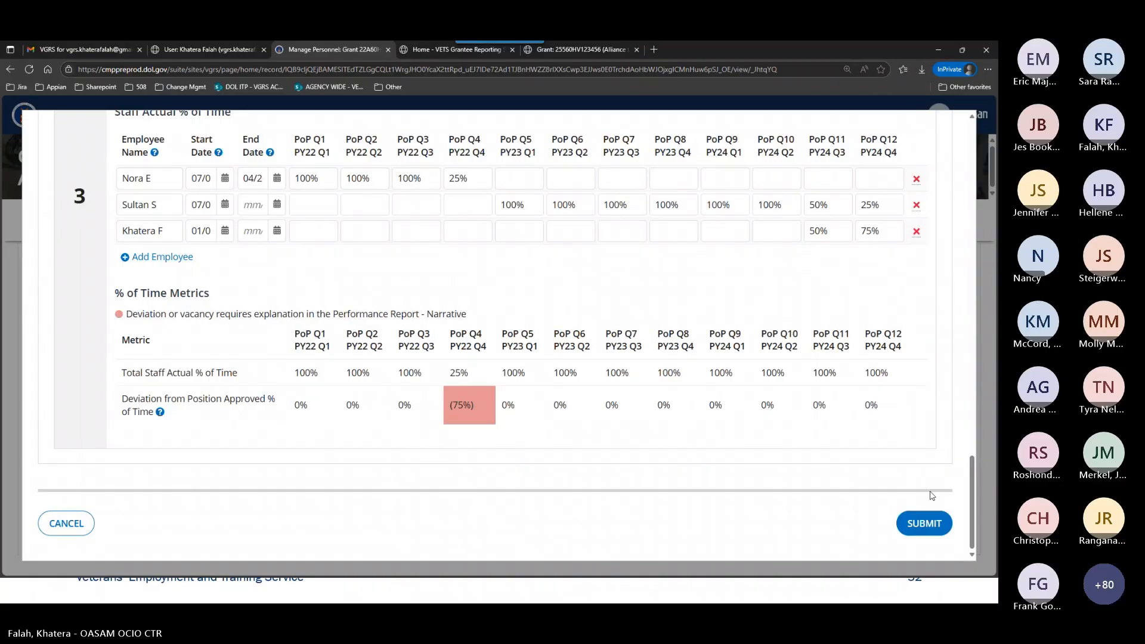
pyautogui.click(924, 523)
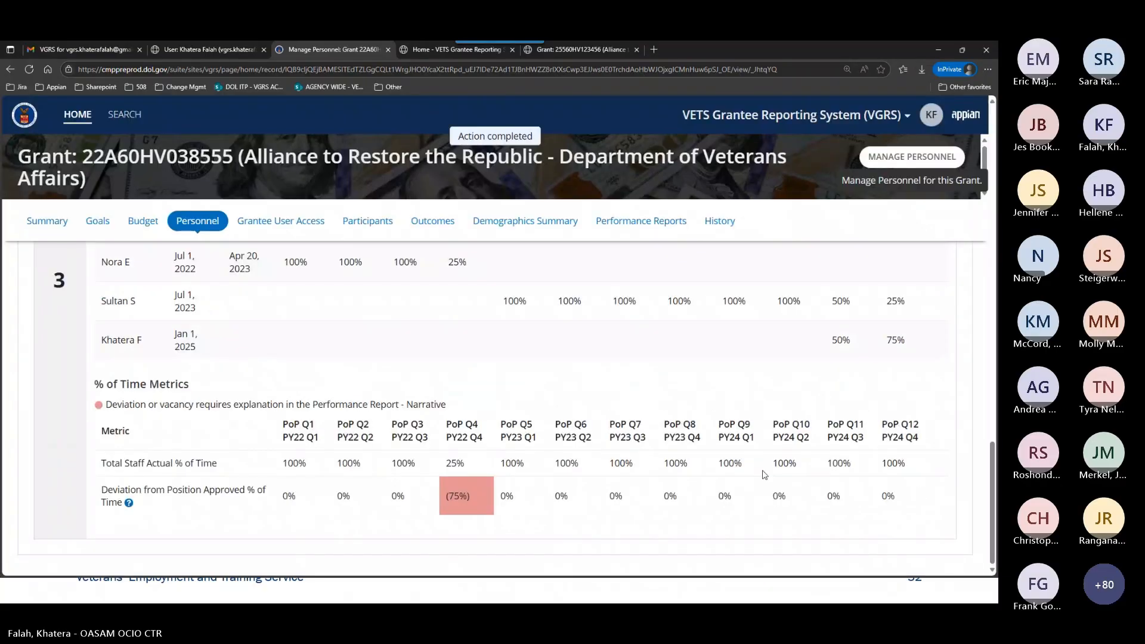
# Review the % of Time Metrics for the grant's positions in the Personnel module, from Case Coordinator I back up past Accountant.
pyautogui.scroll(6, 764, 475)
pyautogui.scroll(3, 763, 474)
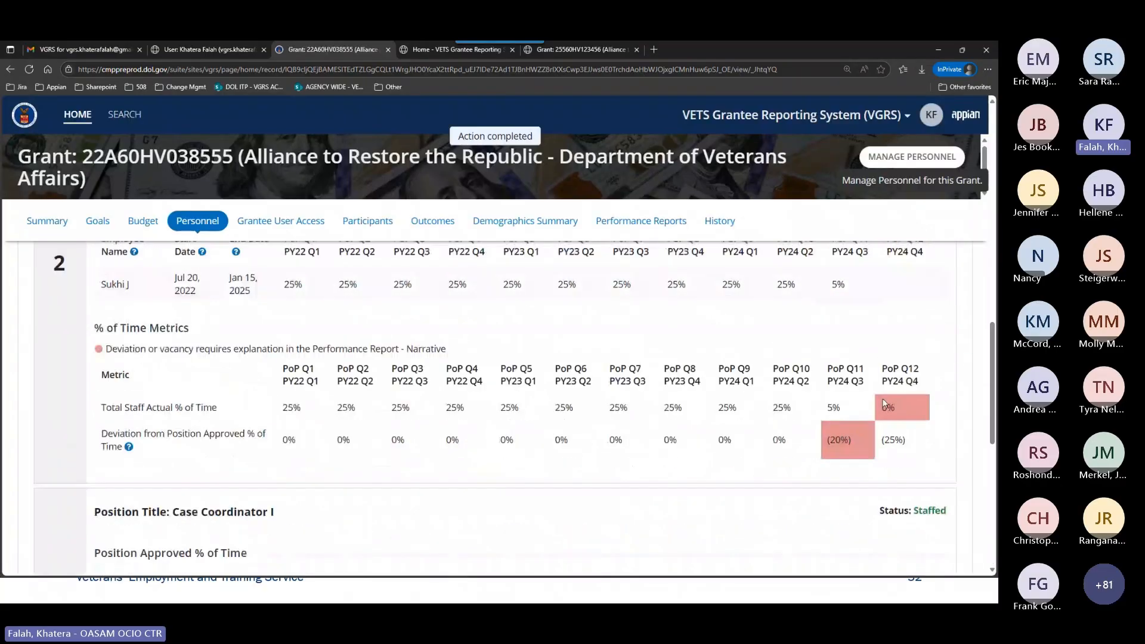
pyautogui.scroll(5, 805, 387)
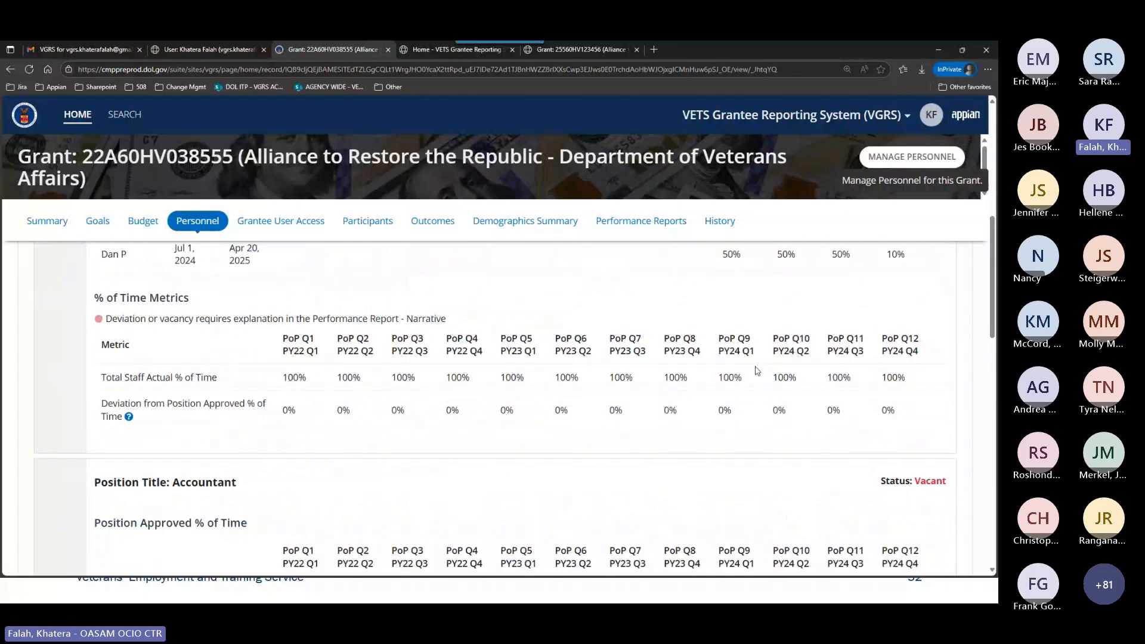
pyautogui.scroll(3, 756, 371)
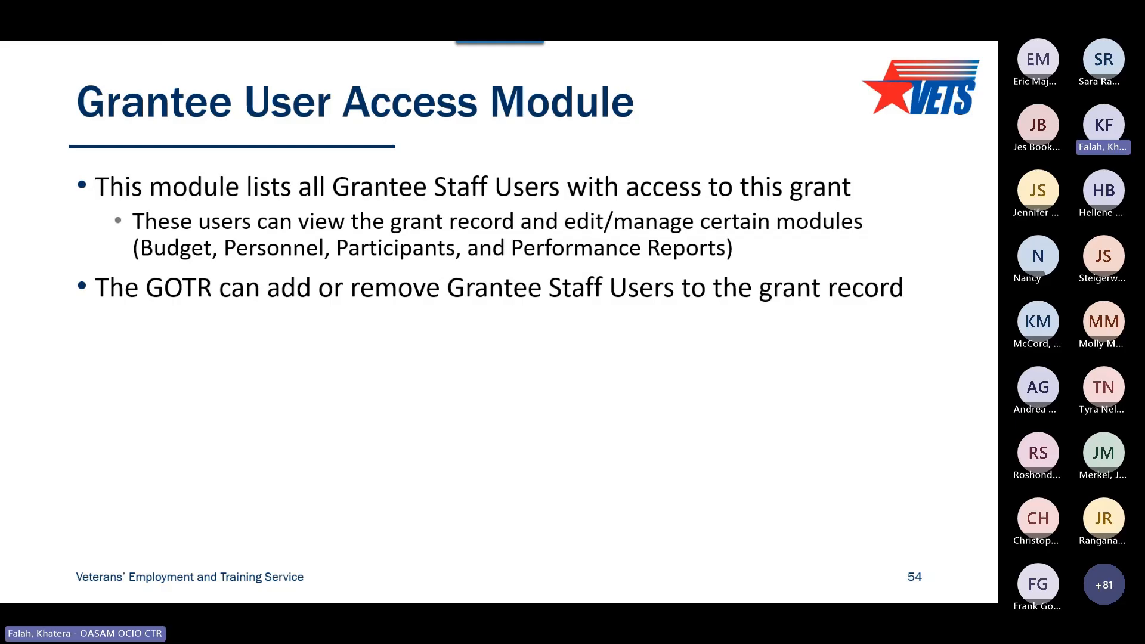
# Switch back to the VGRS grant record in the browser and review its Grantee User Access List.
pyautogui.hotkey('alt', 'Tab')
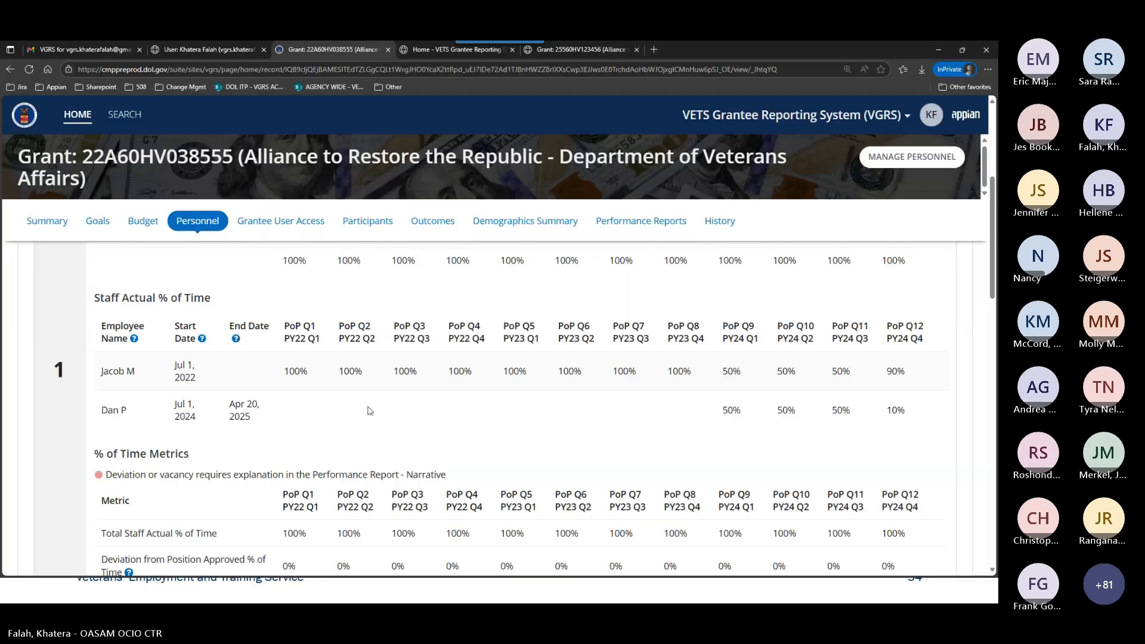
pyautogui.click(255, 220)
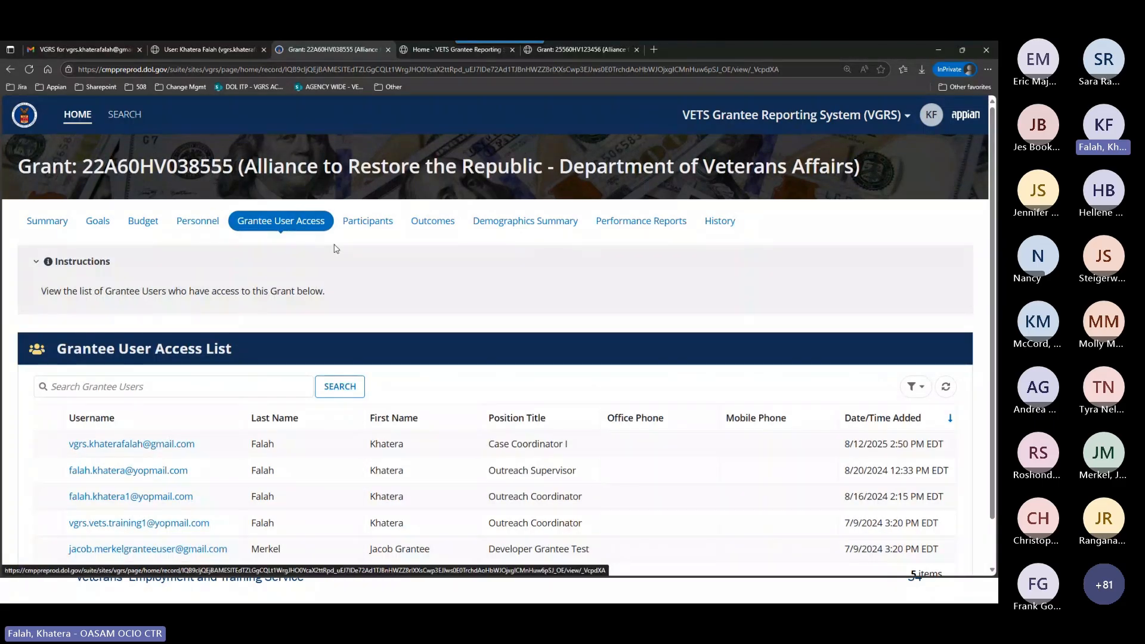
pyautogui.scroll(-1, 447, 332)
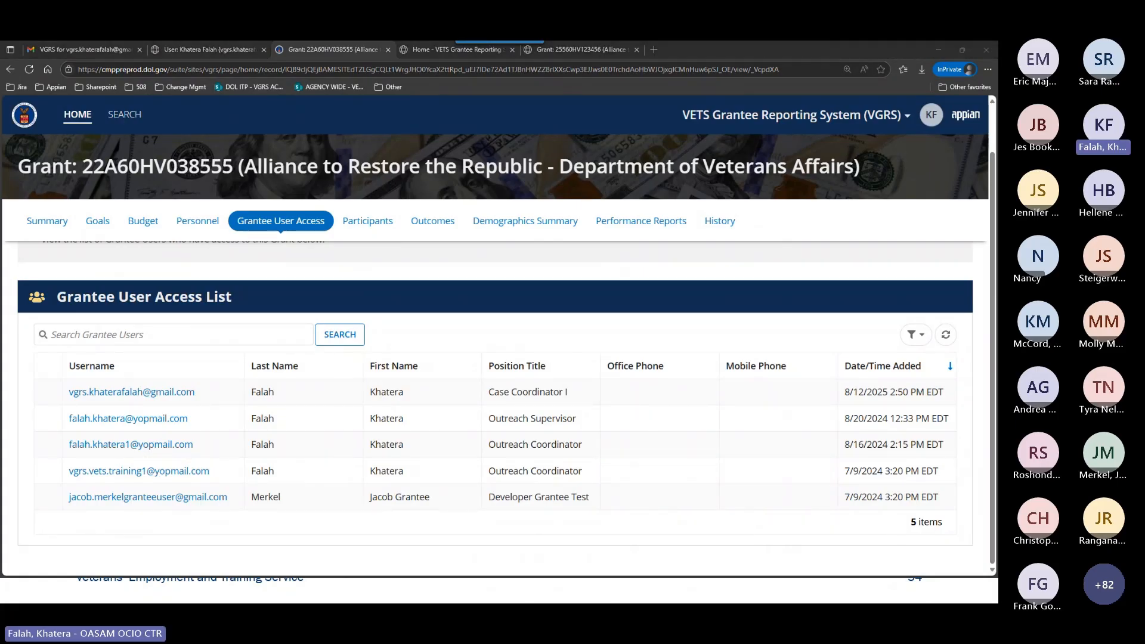
pyautogui.click(118, 127)
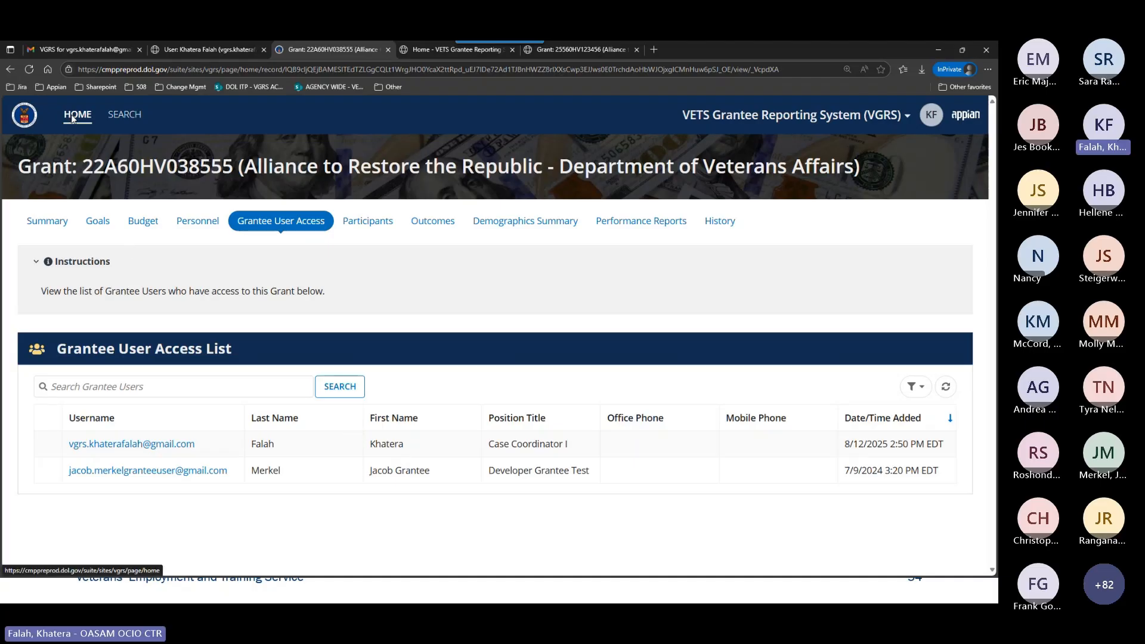
# From the VGRS home page in a separate tab, view the user profile with its VGRS Profile Settings, and close that tab.
pyautogui.click(73, 118)
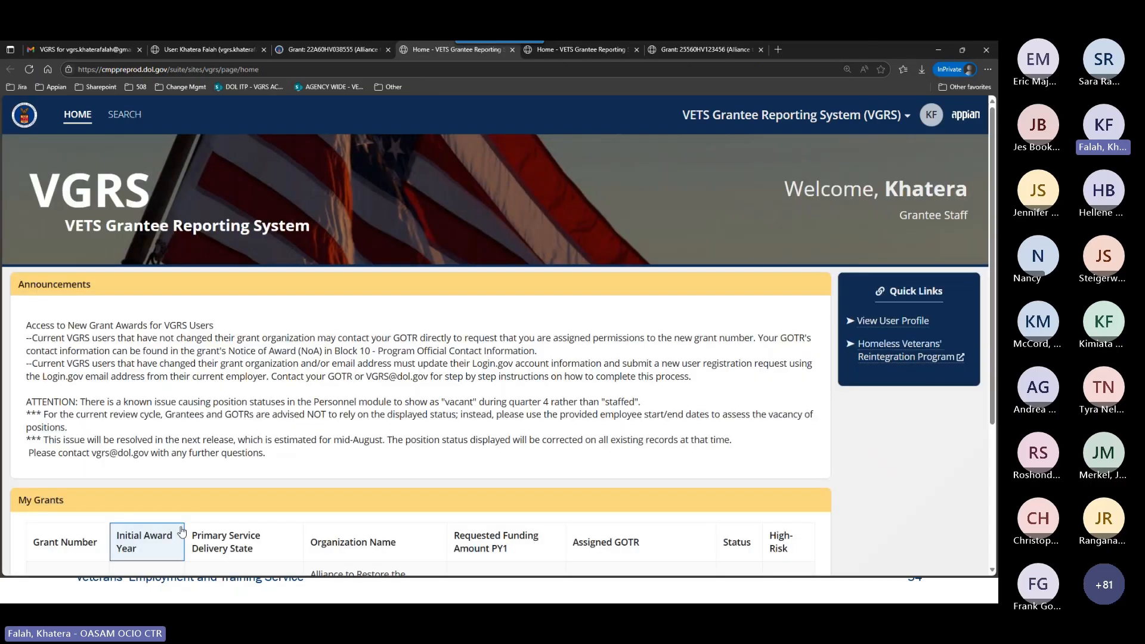
pyautogui.scroll(-2, 182, 531)
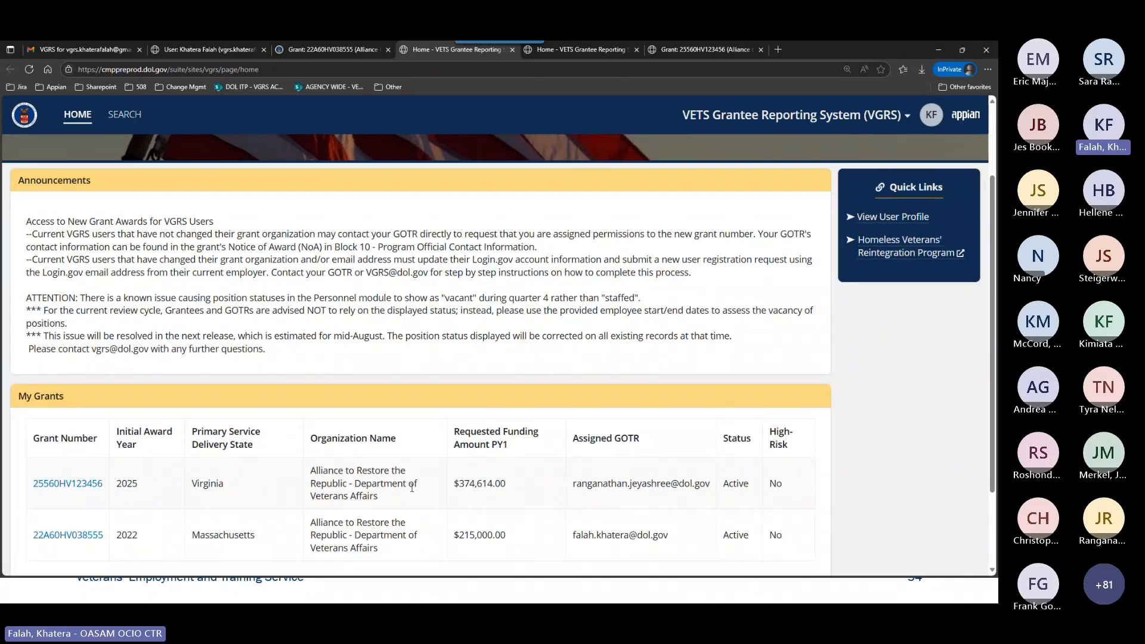
pyautogui.click(871, 219)
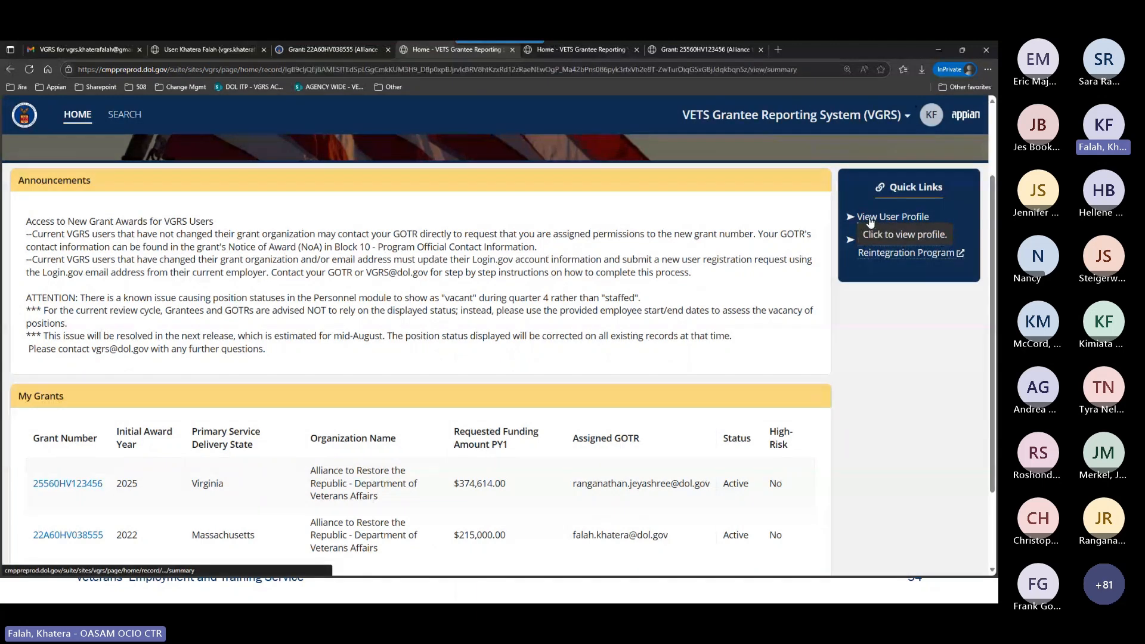
pyautogui.scroll(-2, 106, 516)
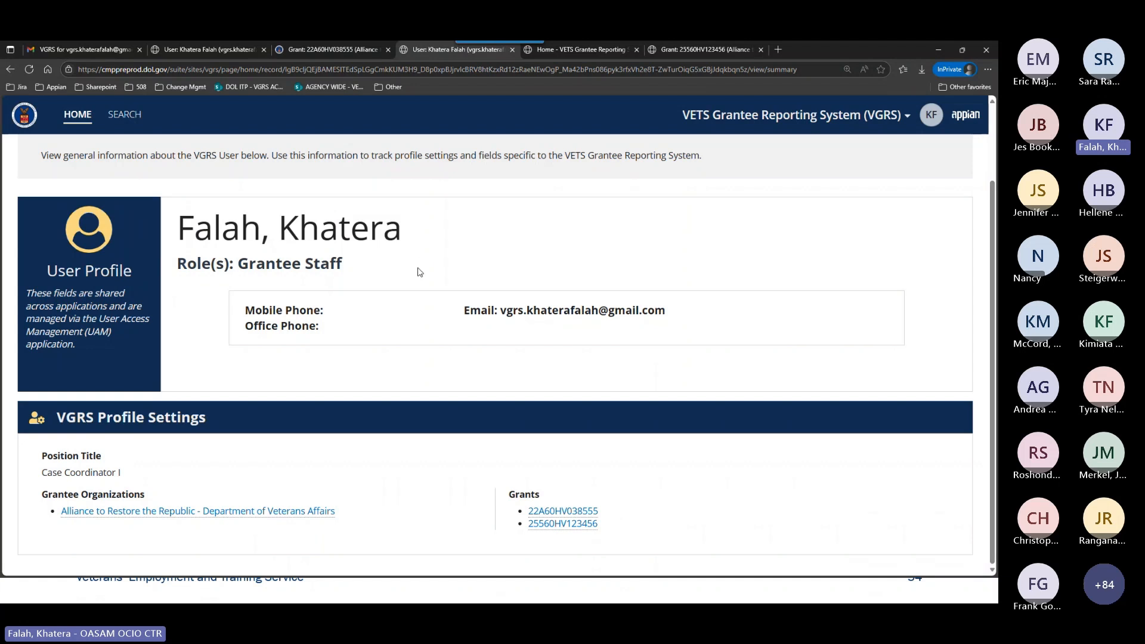
pyautogui.rightClick(405, 49)
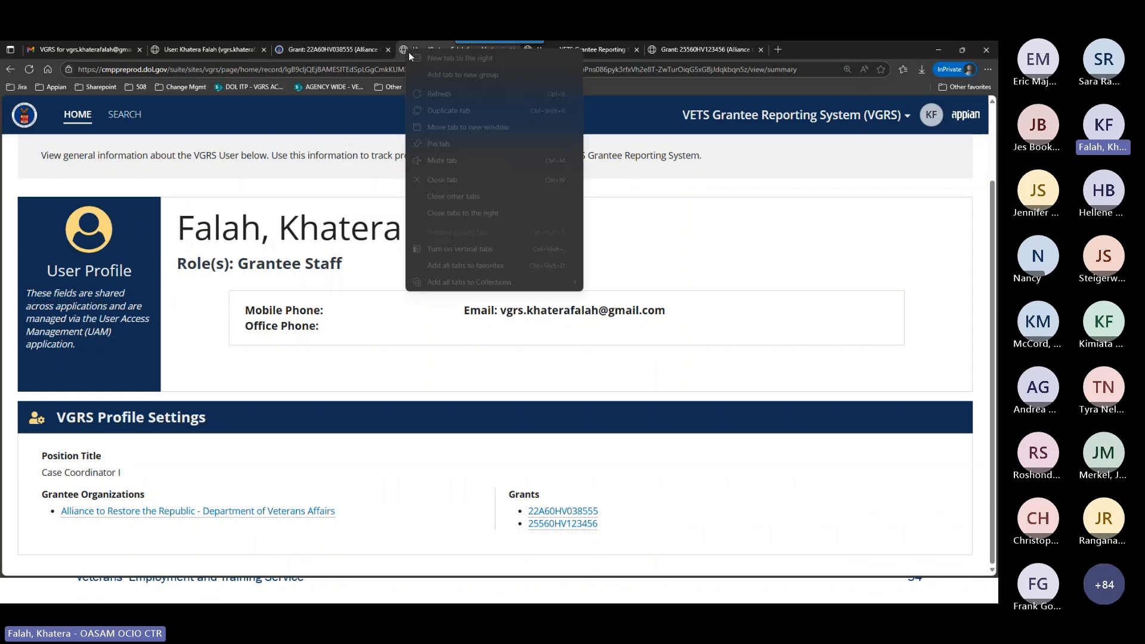
pyautogui.click(464, 180)
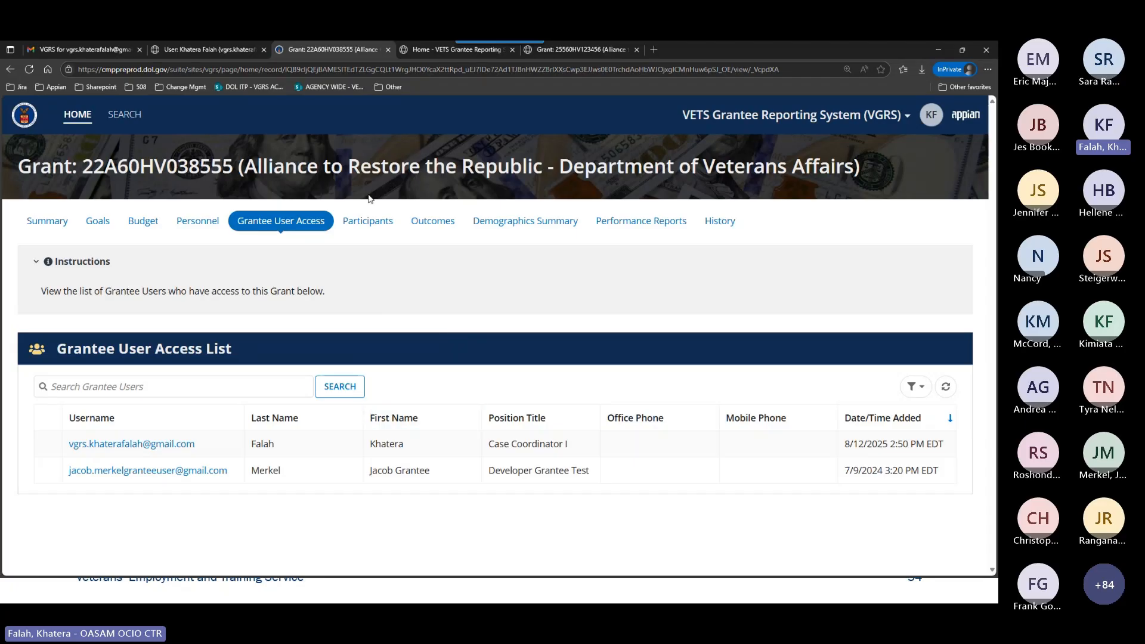
# Switch to the PowerPoint slide show and advance from Grantee User Access Module to the Participants Module slide.
pyautogui.hotkey('alt', 'Tab')
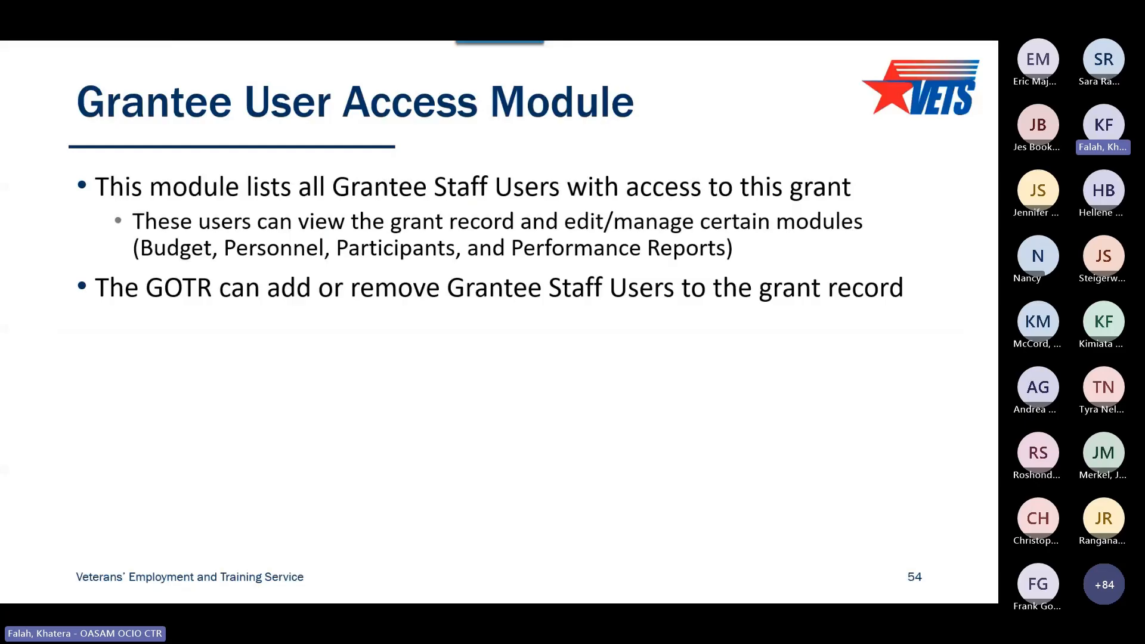
pyautogui.press('Right')
pyautogui.press('Right')
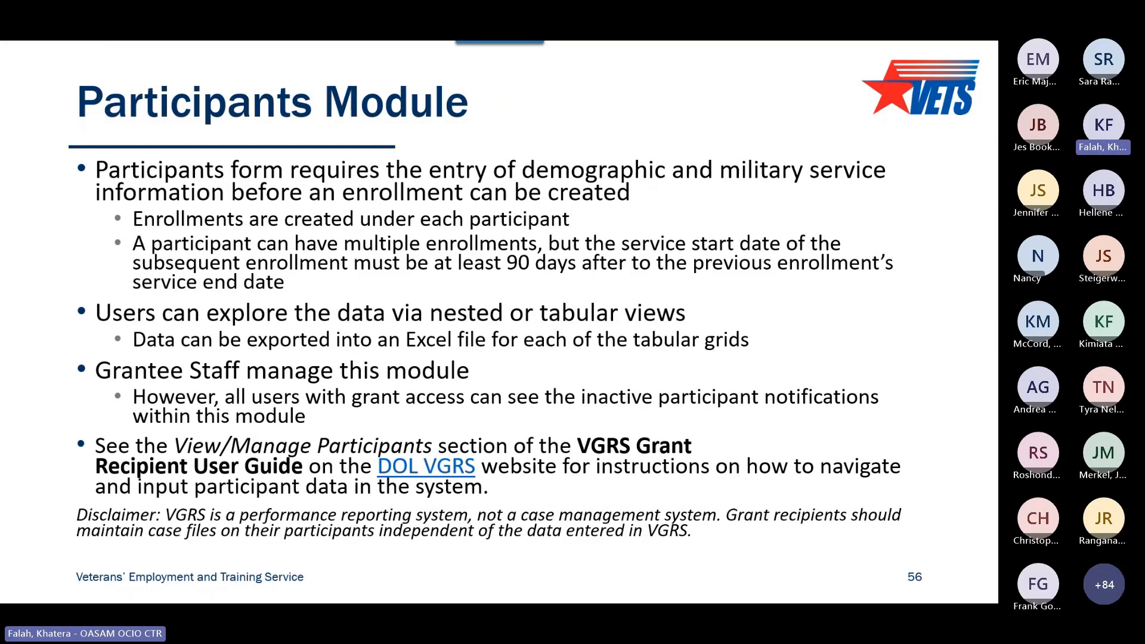
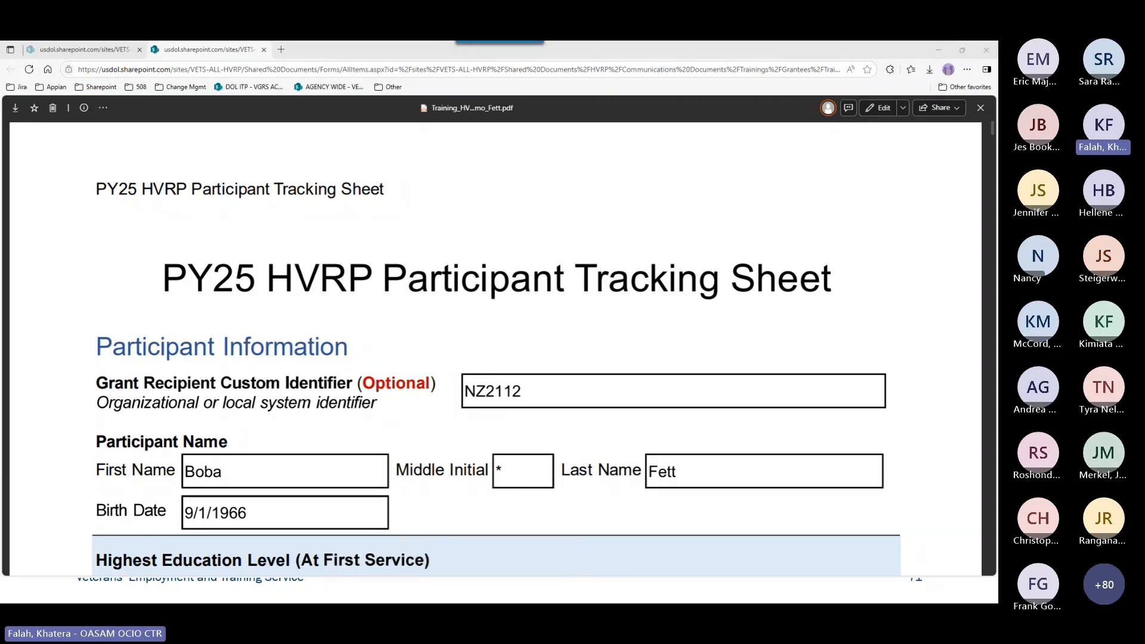
# Place the PY25 HVRP Participant Tracking Sheet beside the VGRS browser window and close the VGRS Home page tab.
pyautogui.press('super+Right')
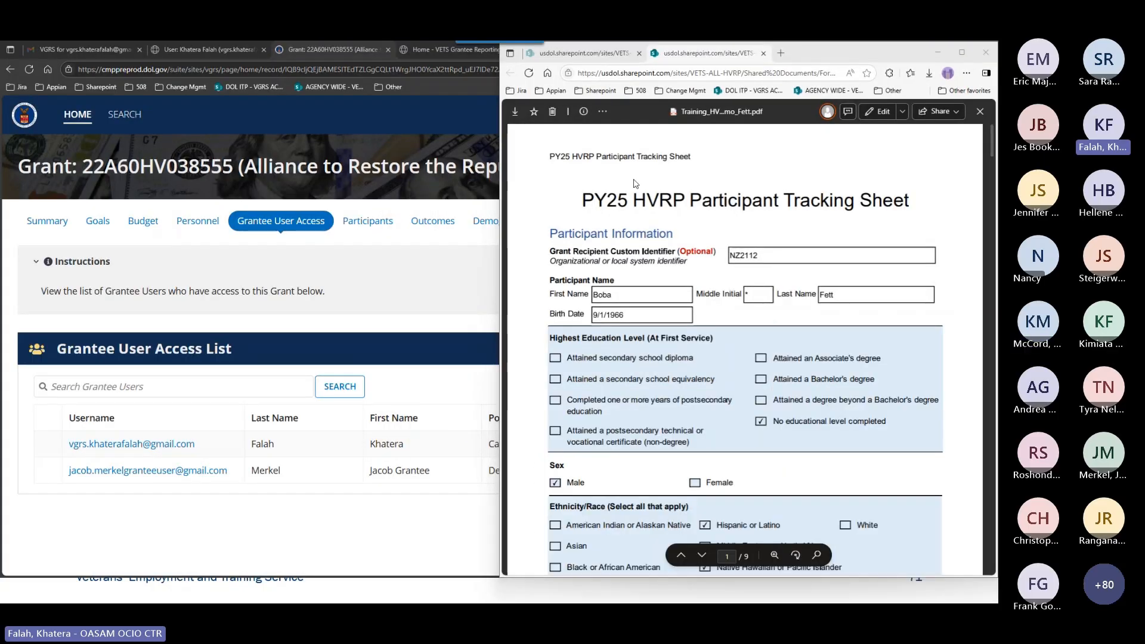
pyautogui.click(224, 158)
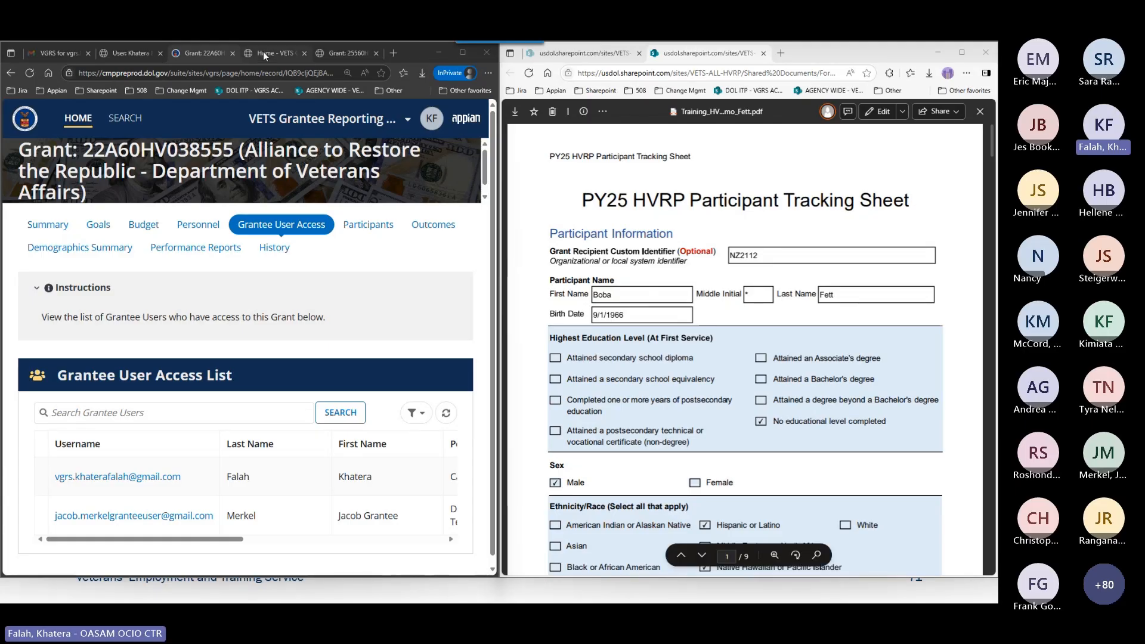
pyautogui.click(345, 54)
pyautogui.click(304, 53)
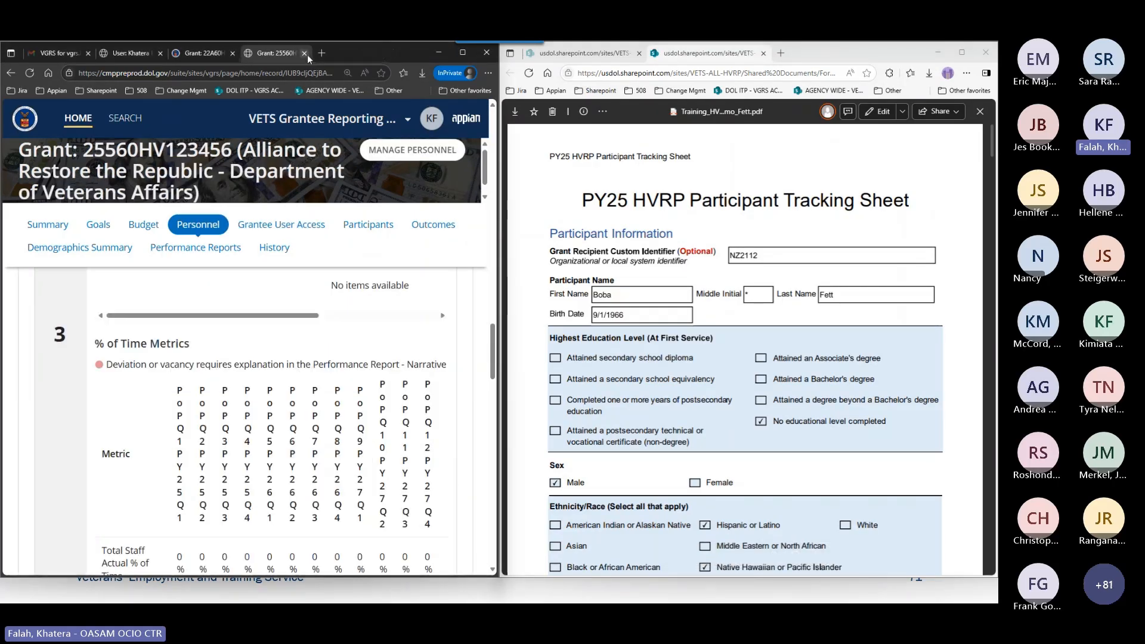
# Compare the leading characters of the grant numbers in the titles of grants 25560HV123456 and 22A60HV038555.
pyautogui.scroll(-3, 276, 311)
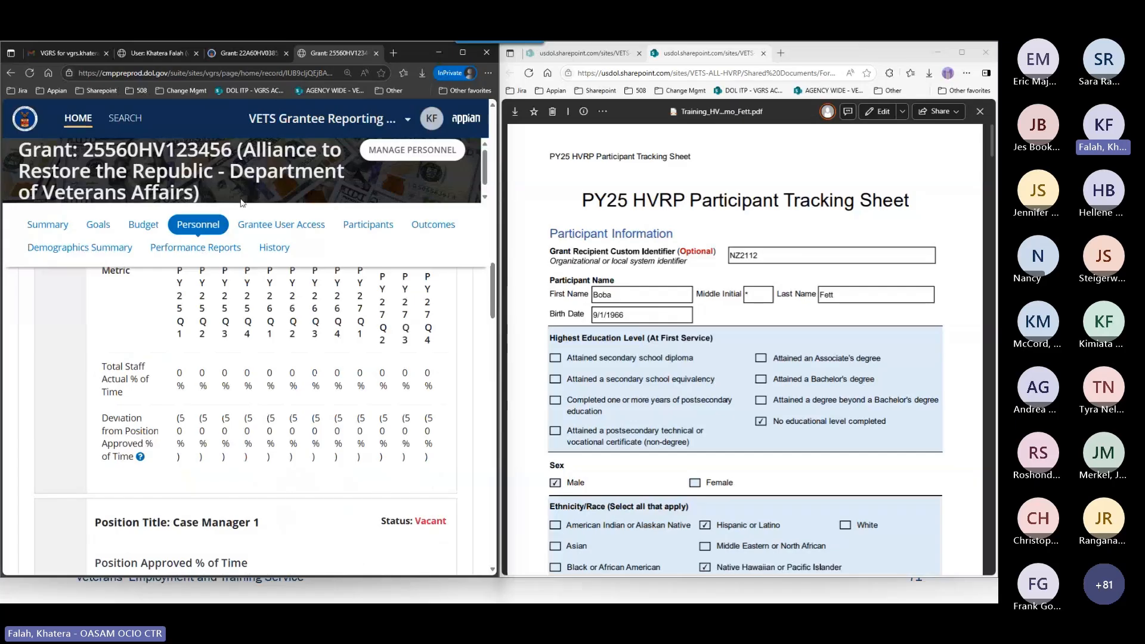
pyautogui.moveTo(93, 152)
pyautogui.mouseDown()
pyautogui.moveTo(84, 152)
pyautogui.moveTo(98, 153)
pyautogui.mouseUp()
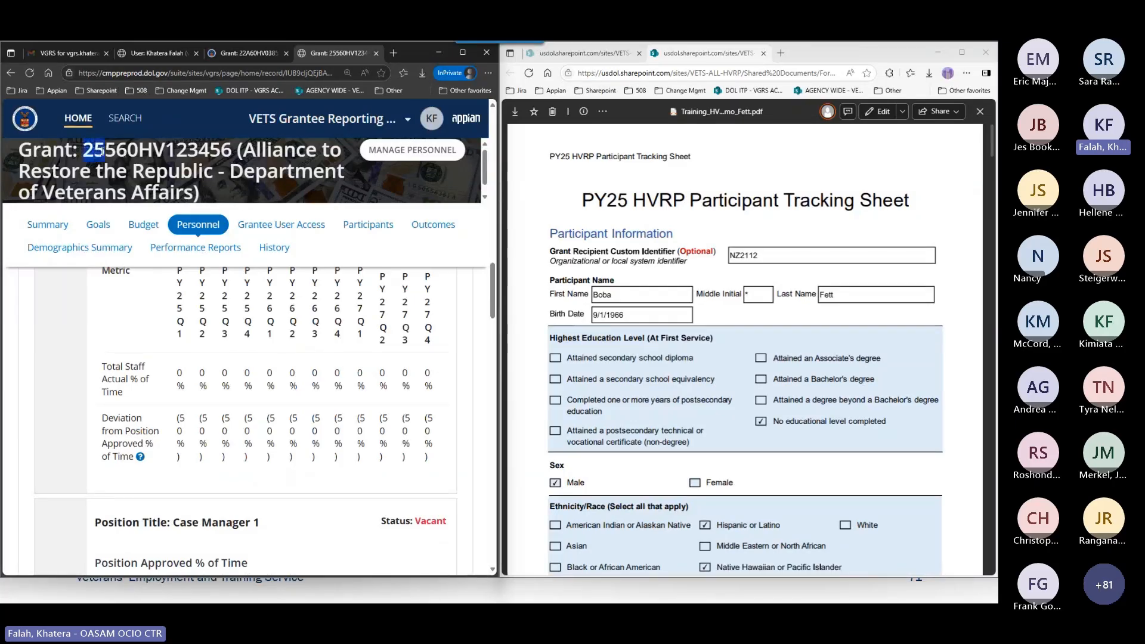
pyautogui.click(101, 156)
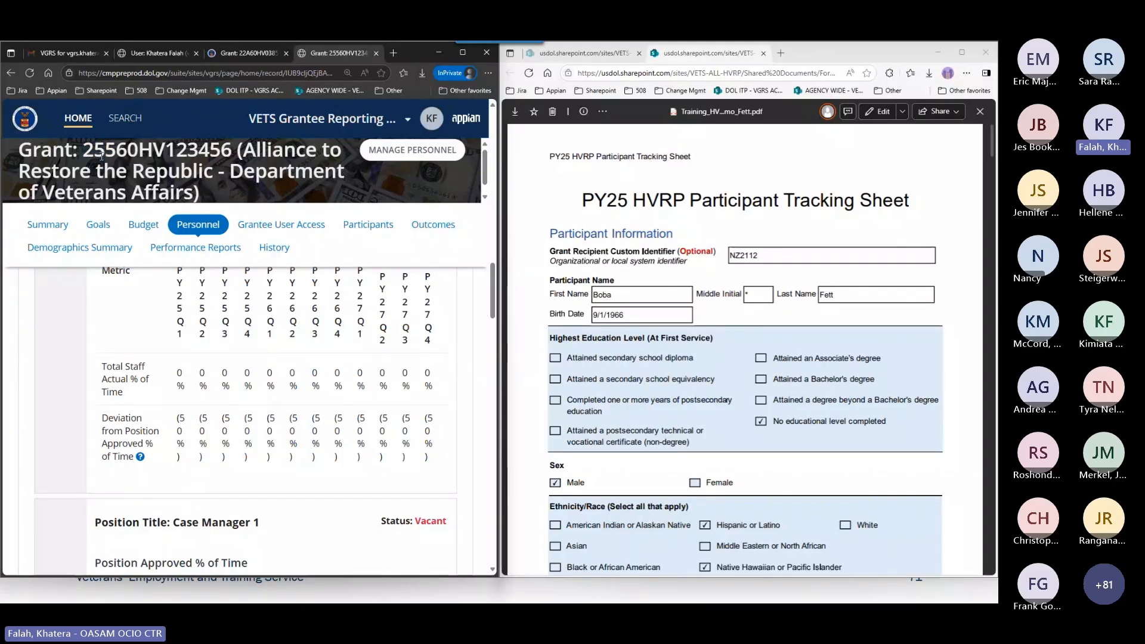
pyautogui.click(226, 58)
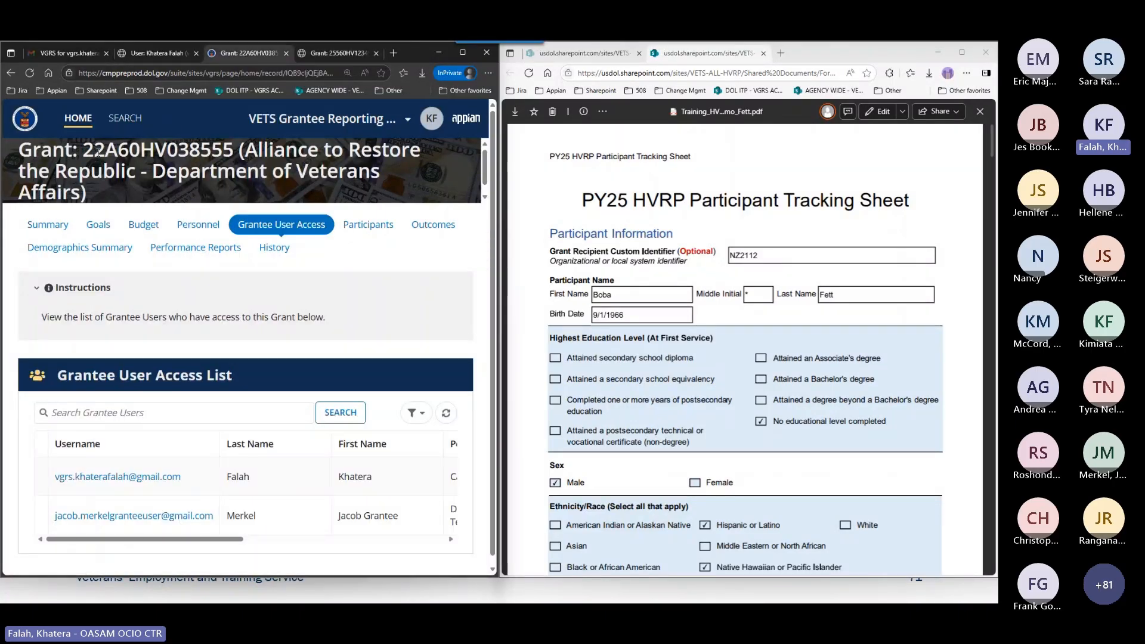
pyautogui.moveTo(84, 150); pyautogui.dragTo(104, 151)
# Return to grant 25560HV123456 and open its Participants module.
pyautogui.click(349, 55)
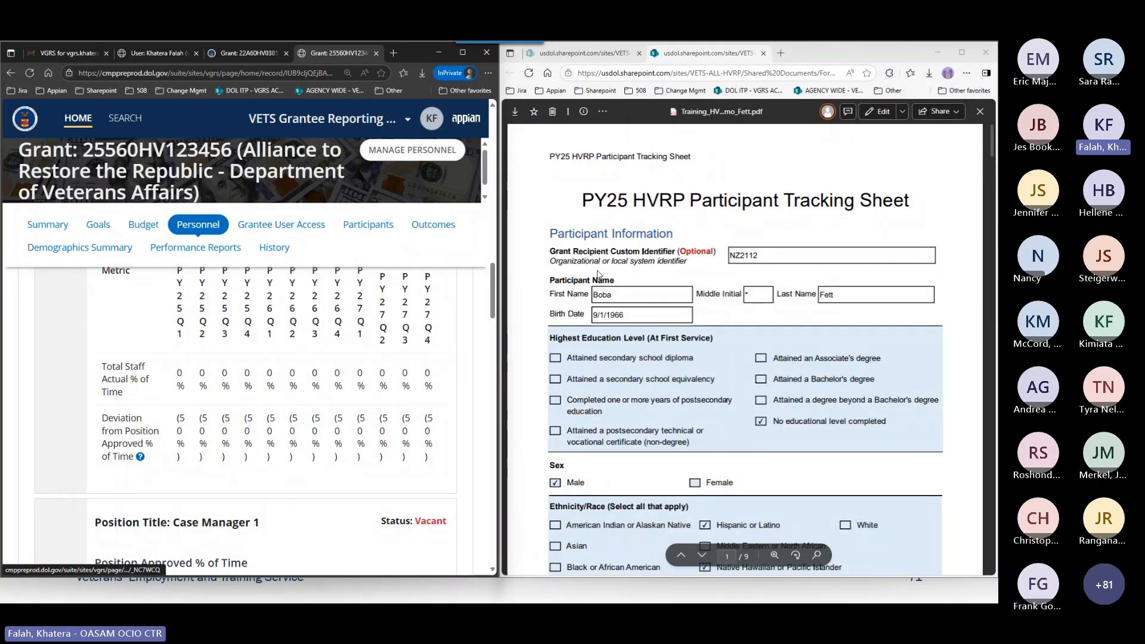
pyautogui.click(346, 230)
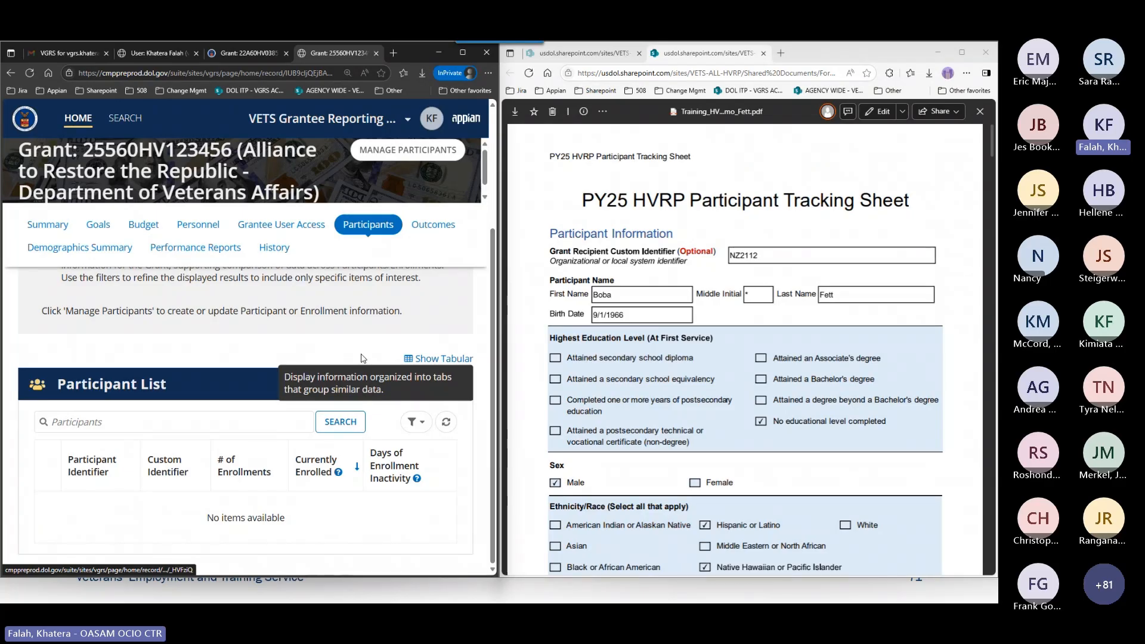
pyautogui.click(404, 166)
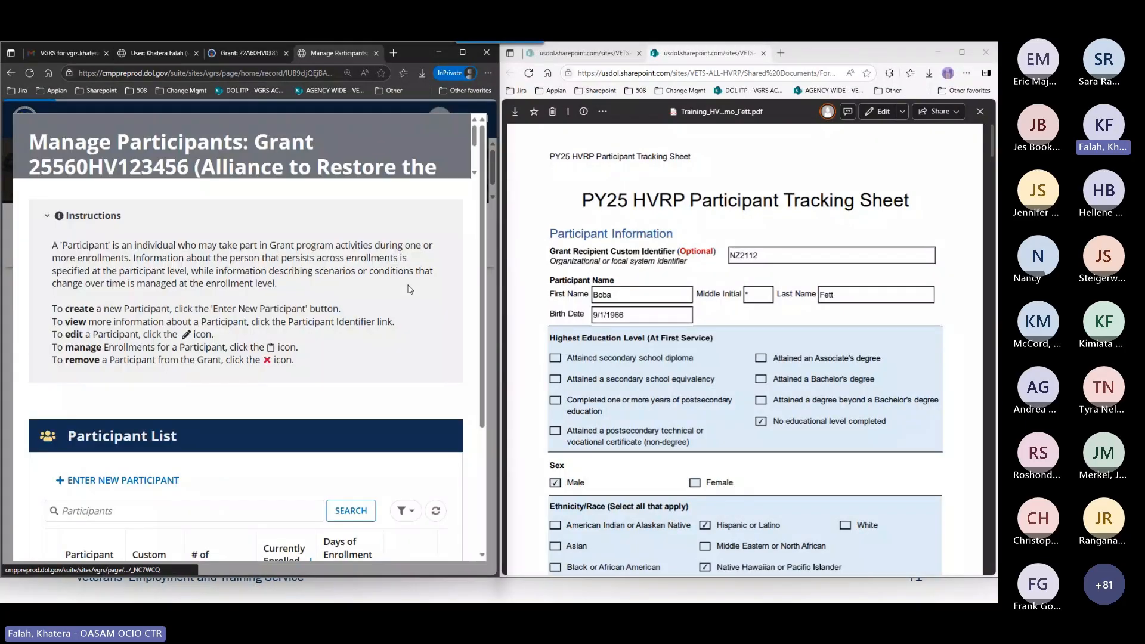
pyautogui.scroll(-2, 174, 460)
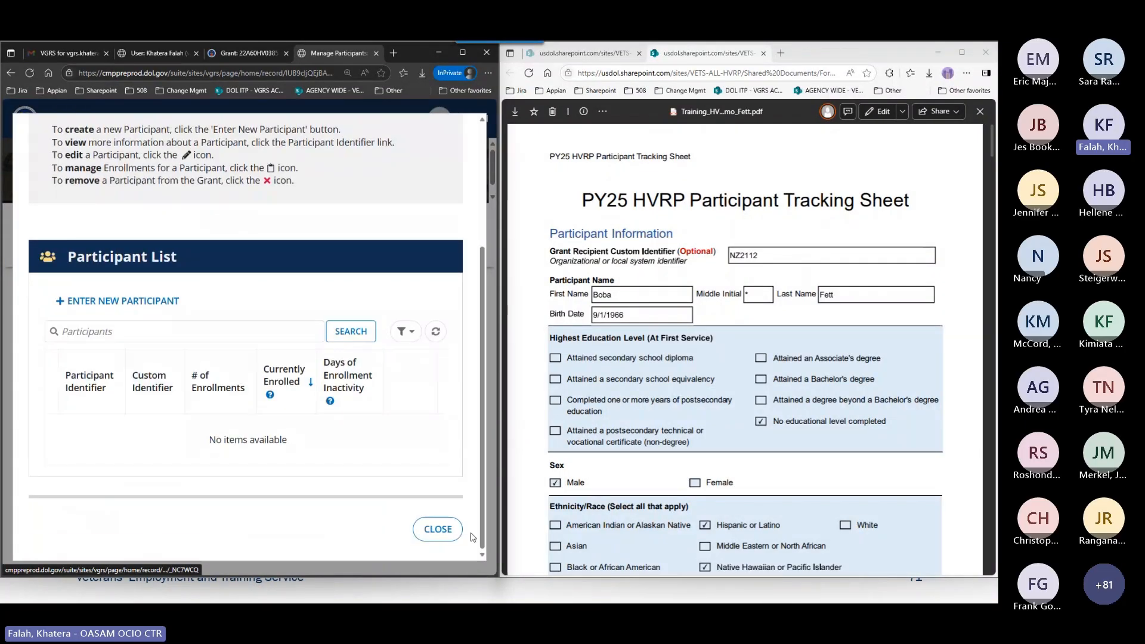
pyautogui.click(455, 535)
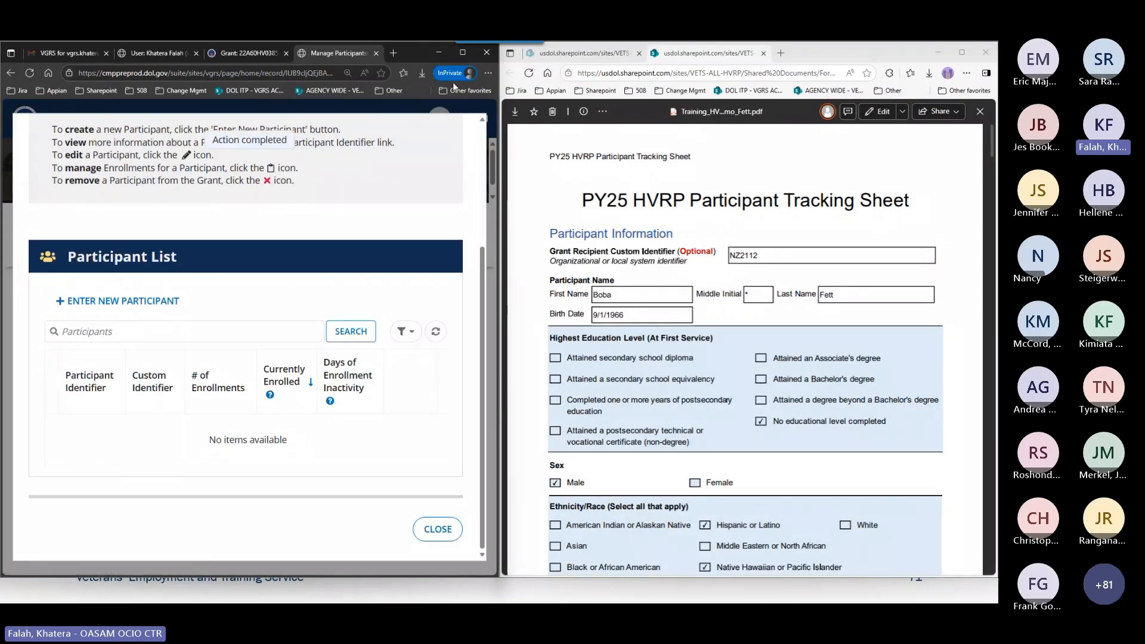
# Enlarge the VGRS window and review the Participants instructions on the Nested and Tabular formats and the Participant List columns.
pyautogui.click(462, 53)
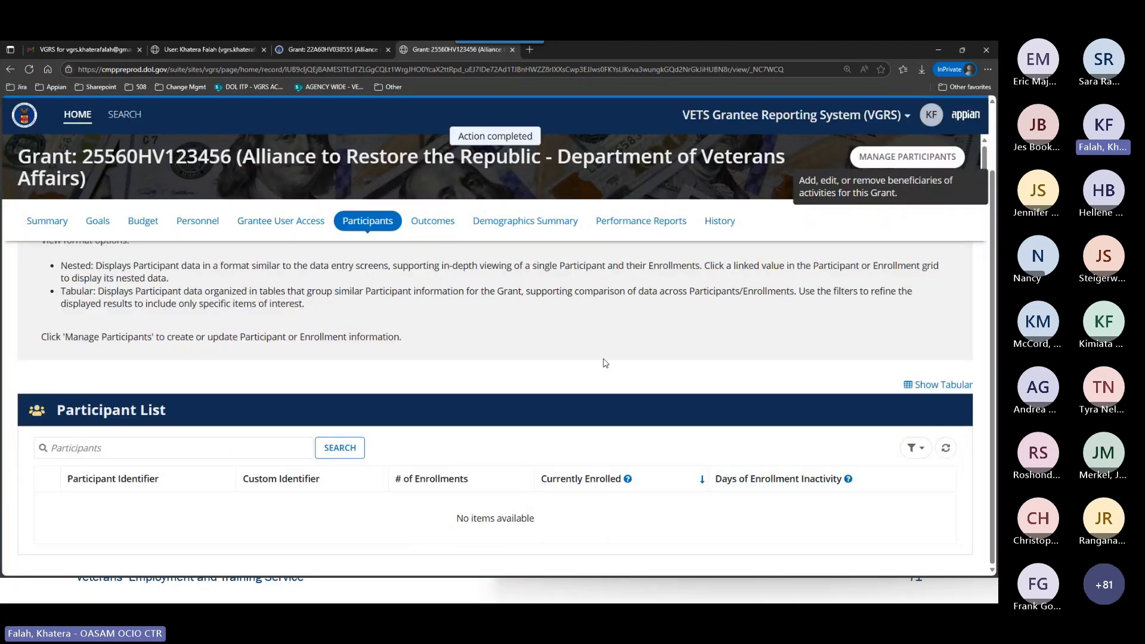
pyautogui.scroll(1, 603, 361)
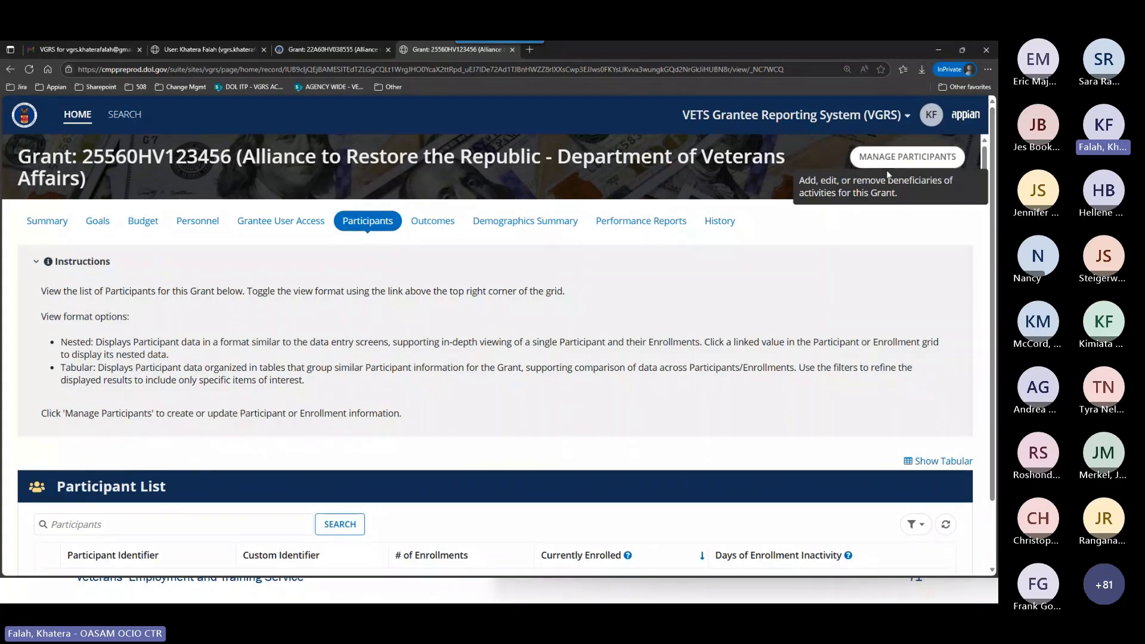
pyautogui.scroll(-1, 848, 325)
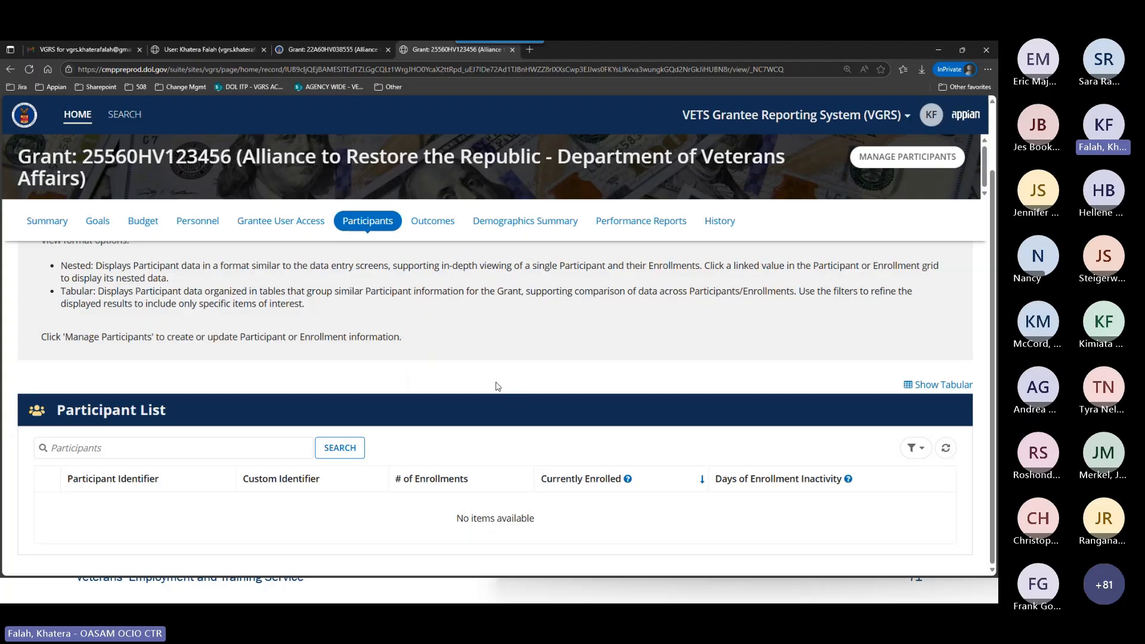
pyautogui.scroll(1, 489, 384)
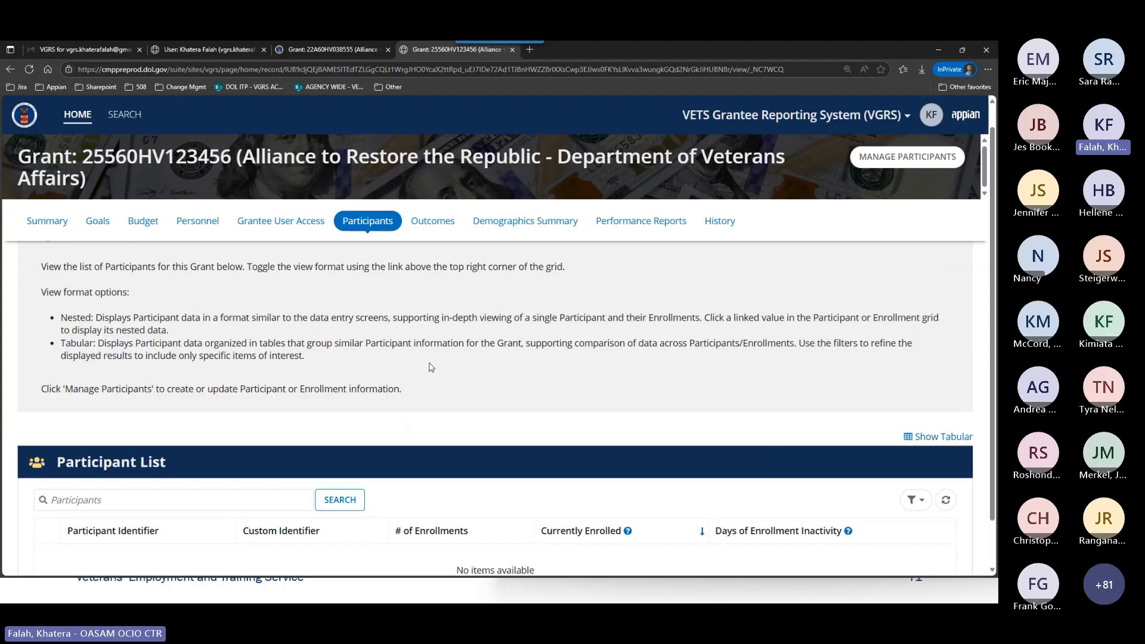
pyautogui.scroll(1, 431, 367)
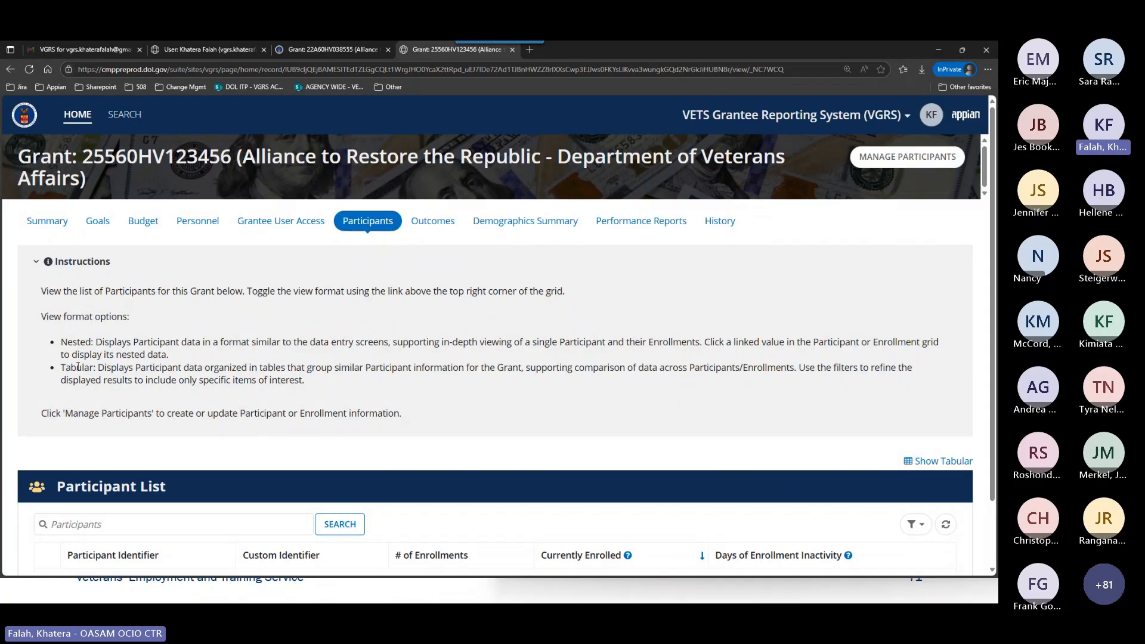
pyautogui.scroll(-1, 418, 435)
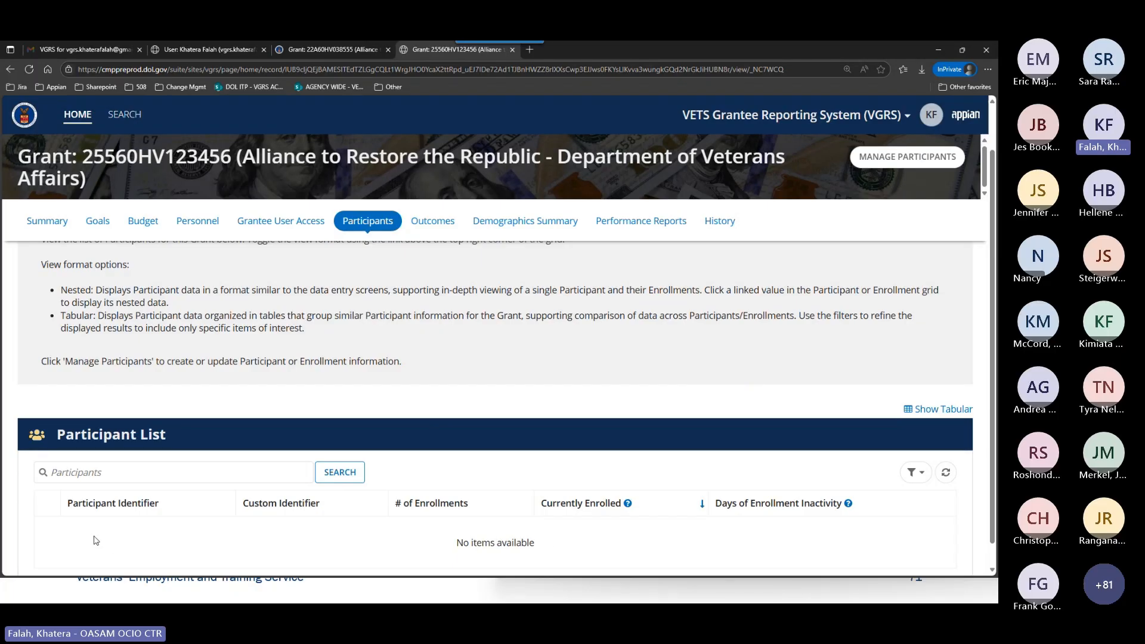
pyautogui.scroll(-1, 250, 526)
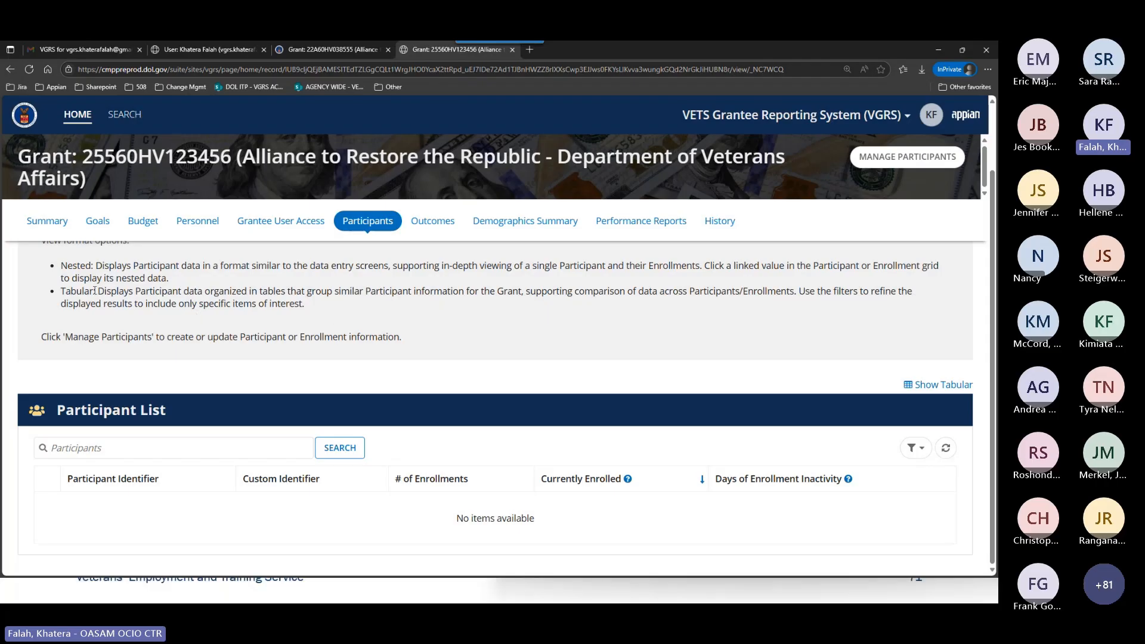
# Show the Participant List in tabular format and review its data groups, filters and columns.
pyautogui.click(934, 389)
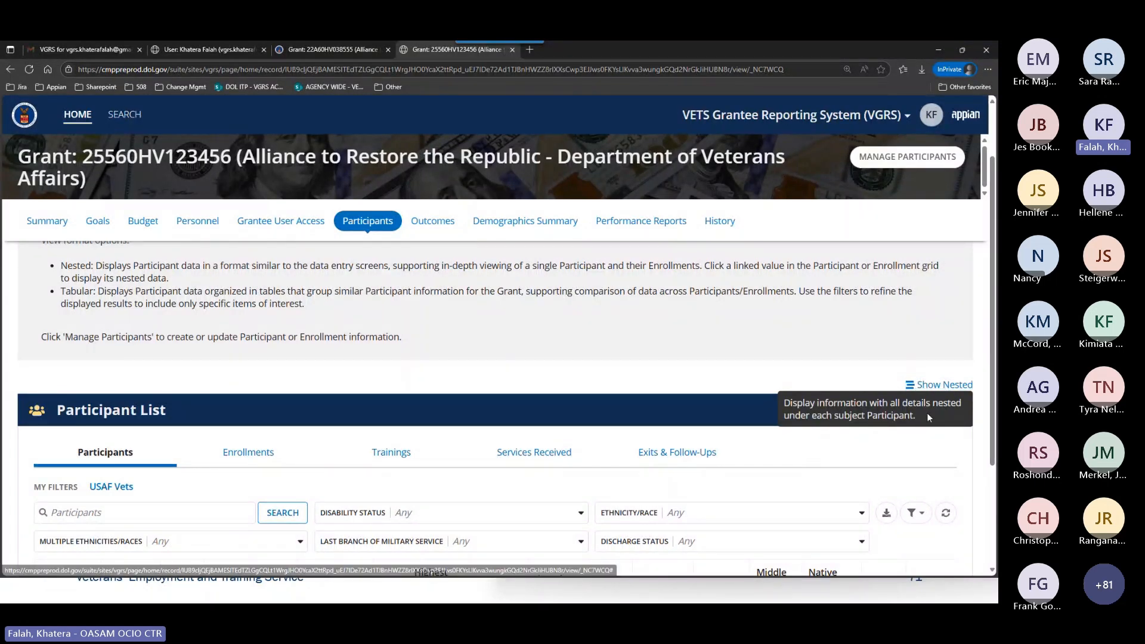
pyautogui.scroll(-2, 477, 388)
pyautogui.click(118, 356)
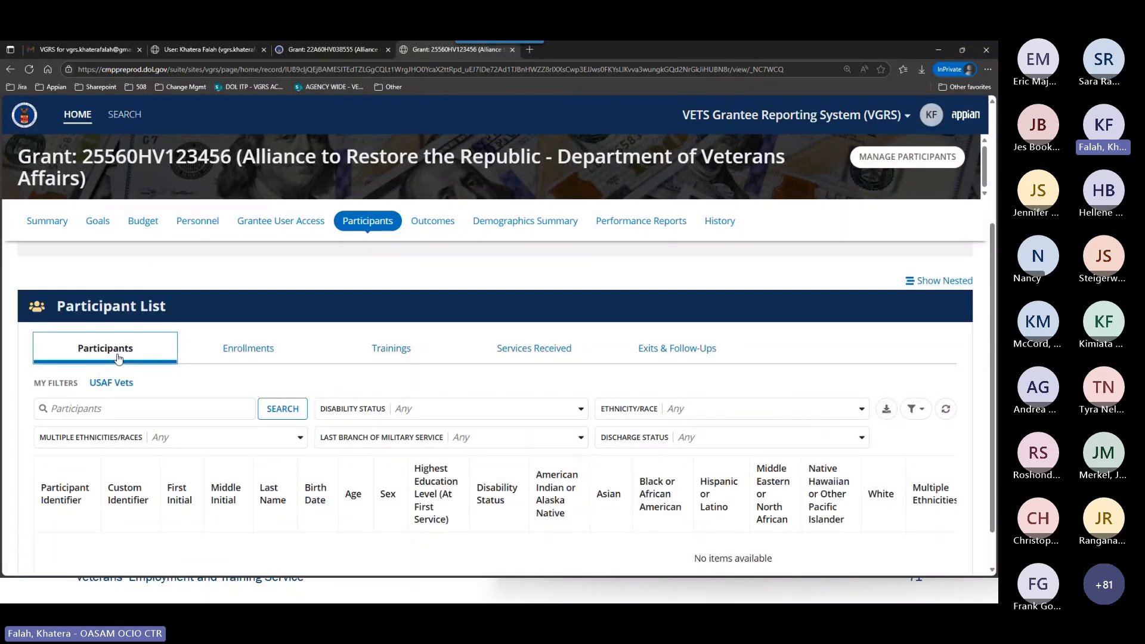
pyautogui.click(447, 352)
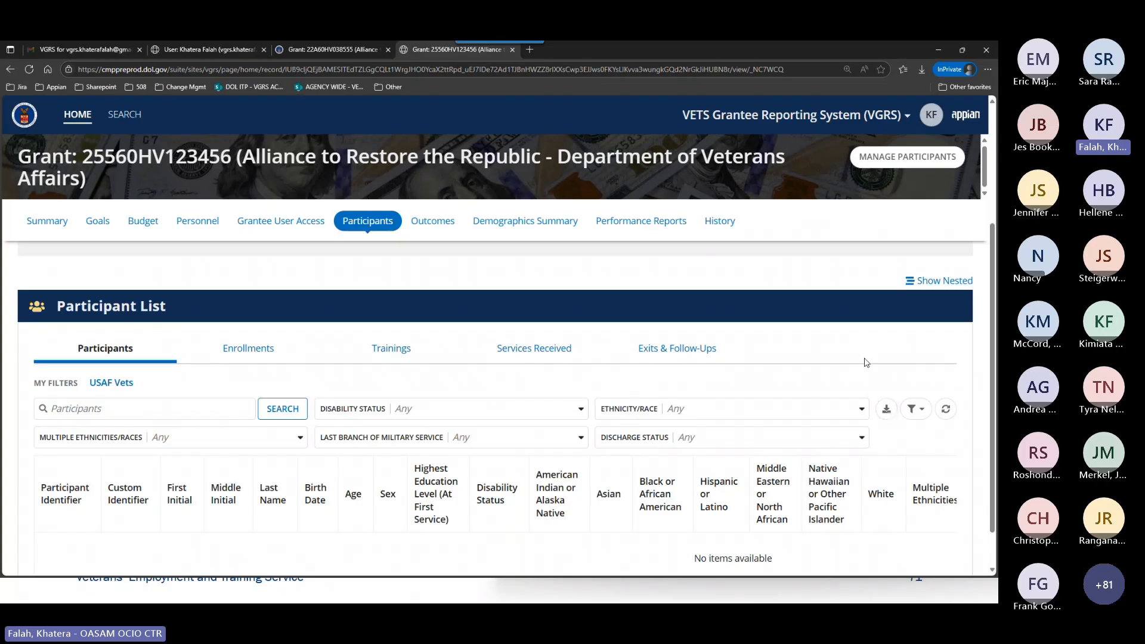
pyautogui.scroll(2, 870, 379)
pyautogui.scroll(1, 870, 379)
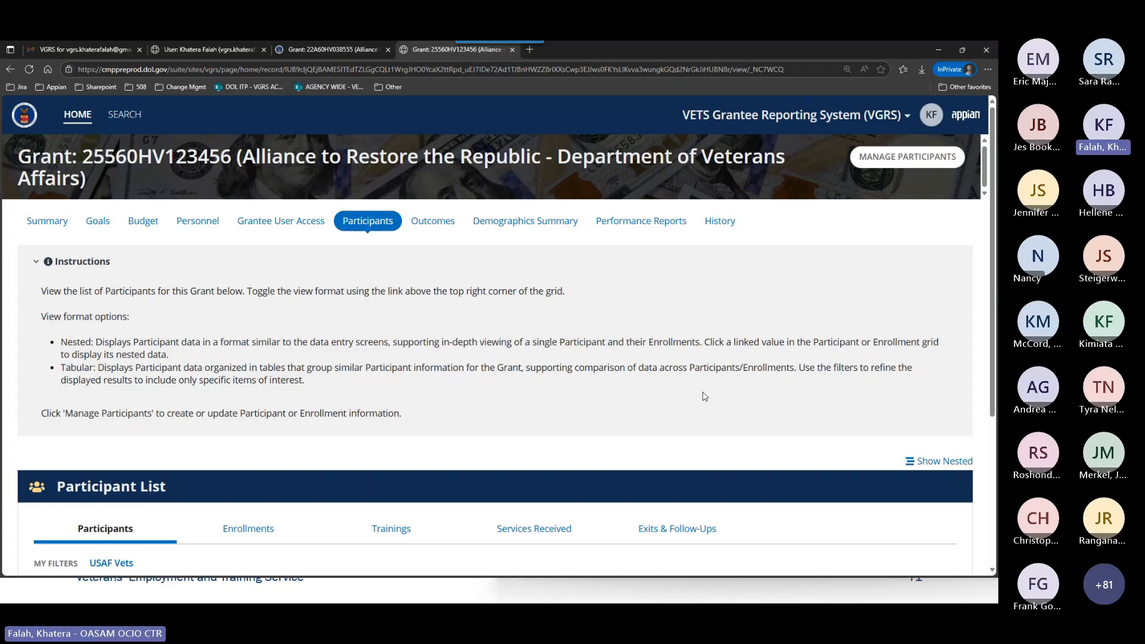
# Open Manage Participants for the grant, switch to the PowerPoint slide show and jump to slide 60.
pyautogui.click(877, 161)
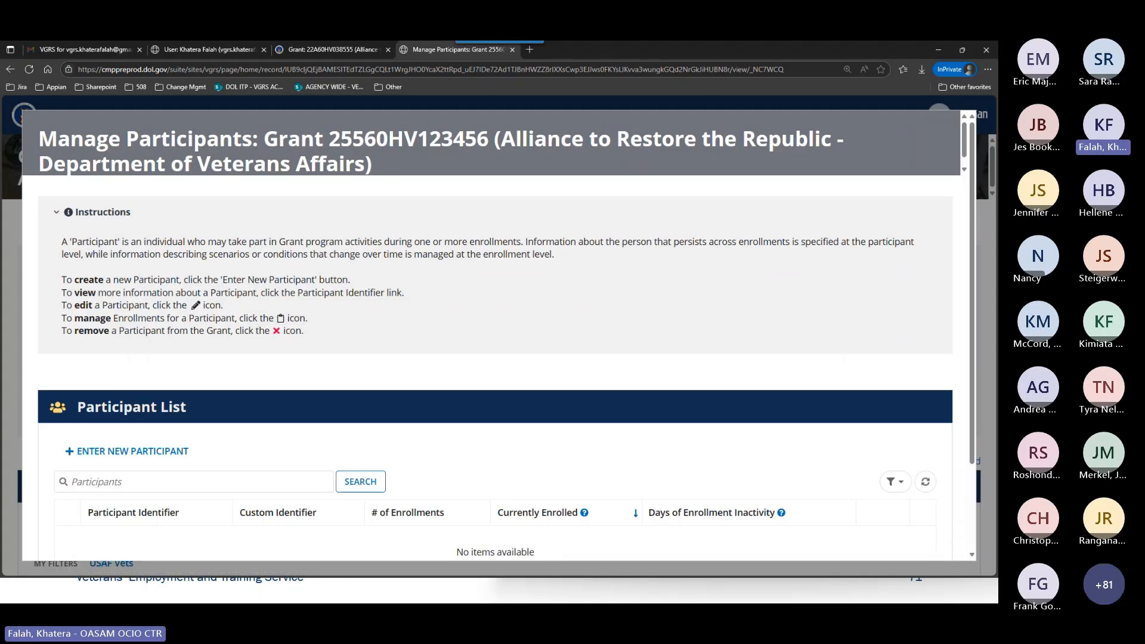
pyautogui.hotkey('alt', 'Tab')
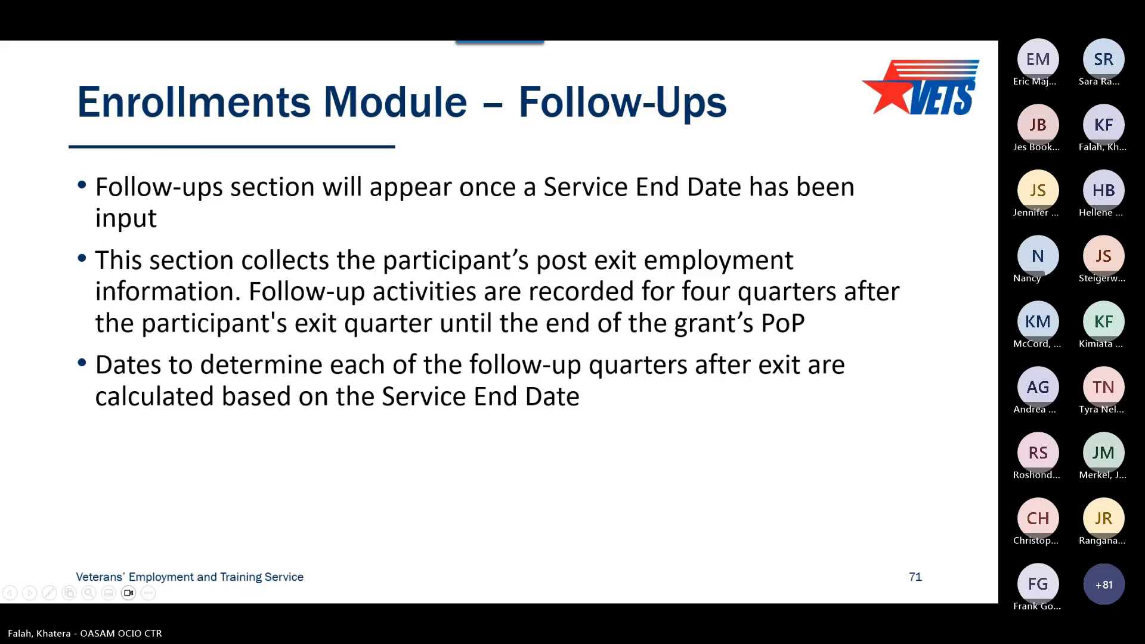
pyautogui.write('60')
pyautogui.press('Return')
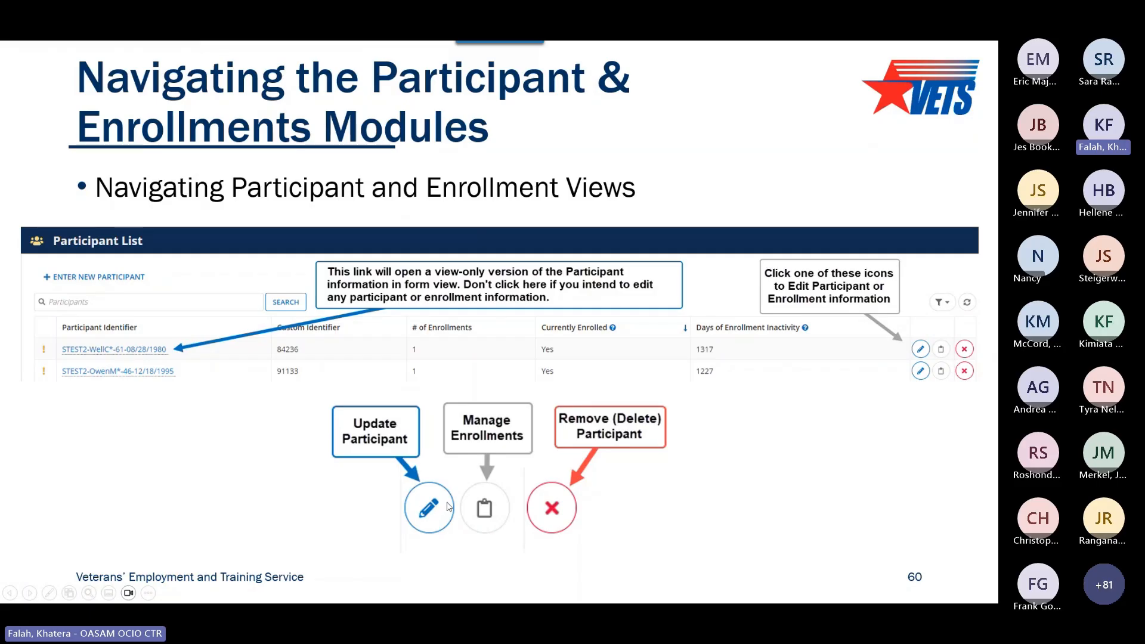
# Switch back to VGRS in the browser and start entering a new participant from the Manage Participants list.
pyautogui.hotkey('alt', 'Tab')
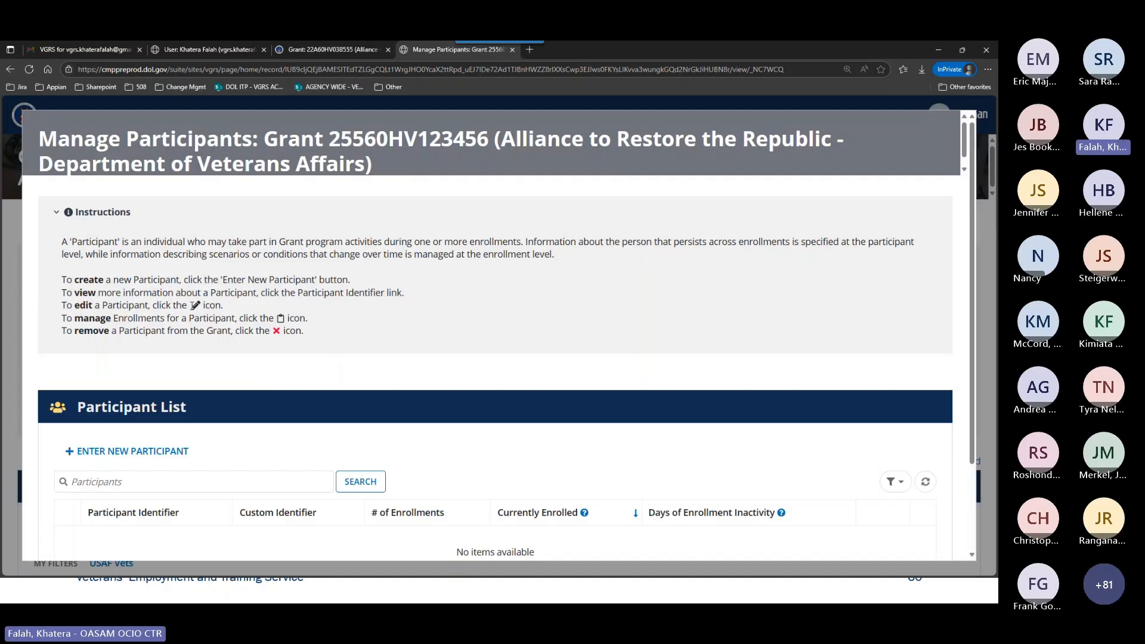
pyautogui.scroll(-2, 371, 427)
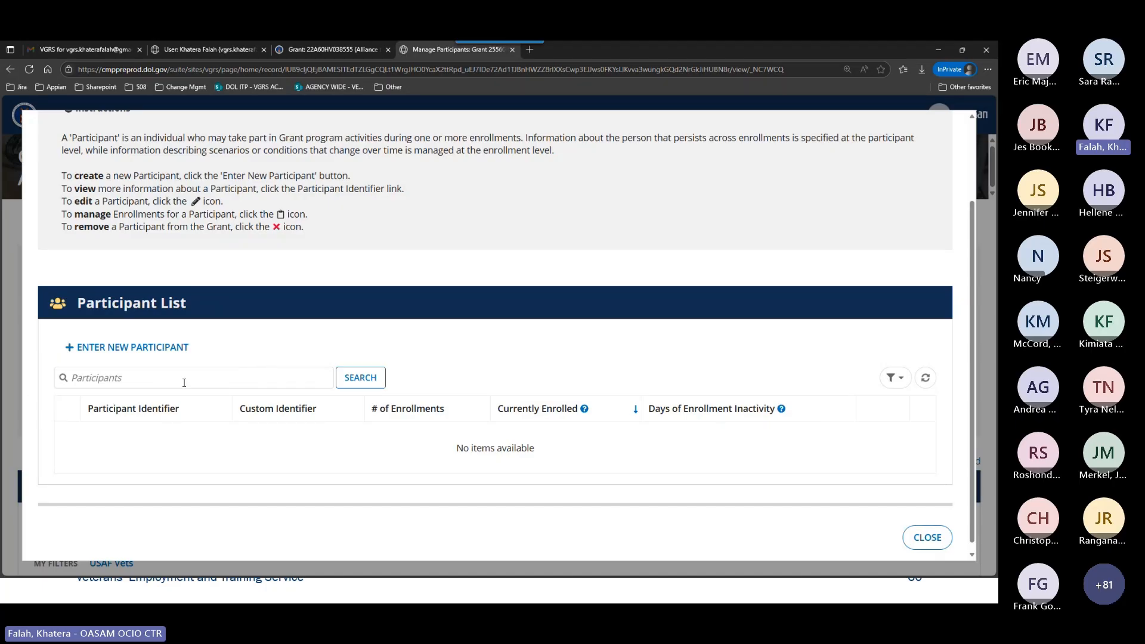
pyautogui.click(143, 382)
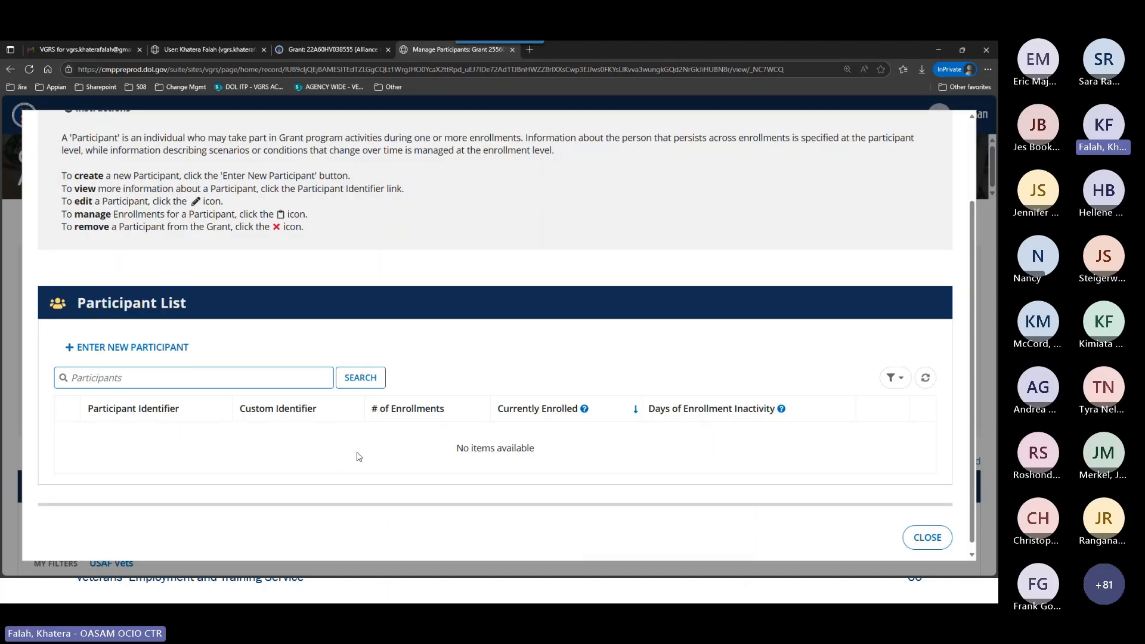
pyautogui.click(158, 350)
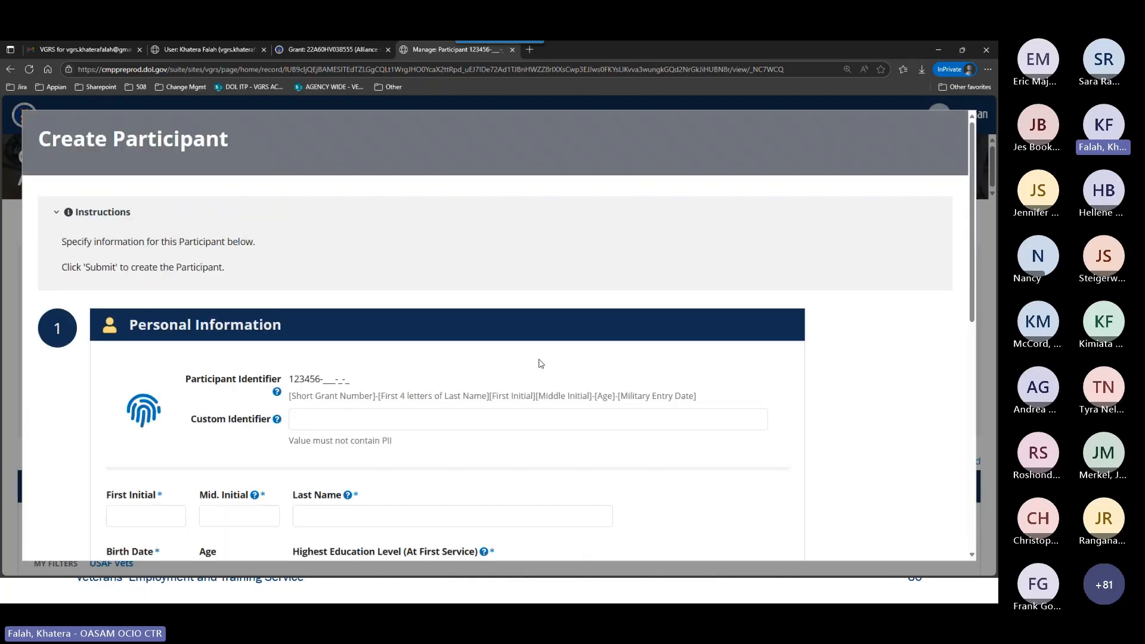
# Arrange the VGRS Create Participant window and the PY25 HVRP Participant Tracking Sheet PDF side by side over the slide show.
pyautogui.moveTo(642, 55); pyautogui.dragTo(2, 175)
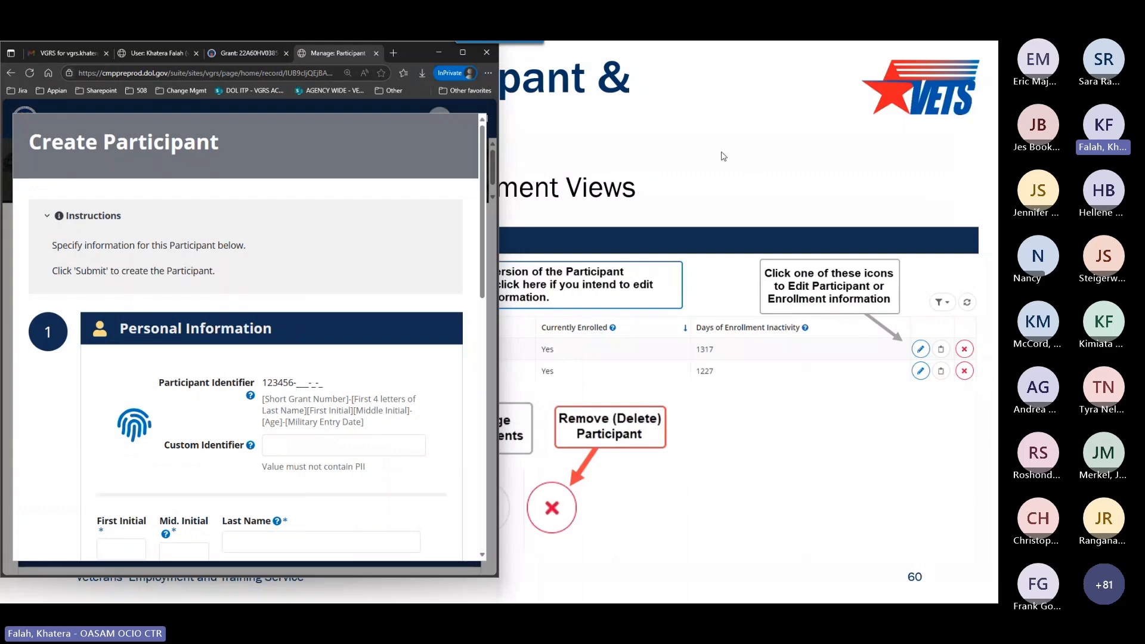
pyautogui.click(618, 180)
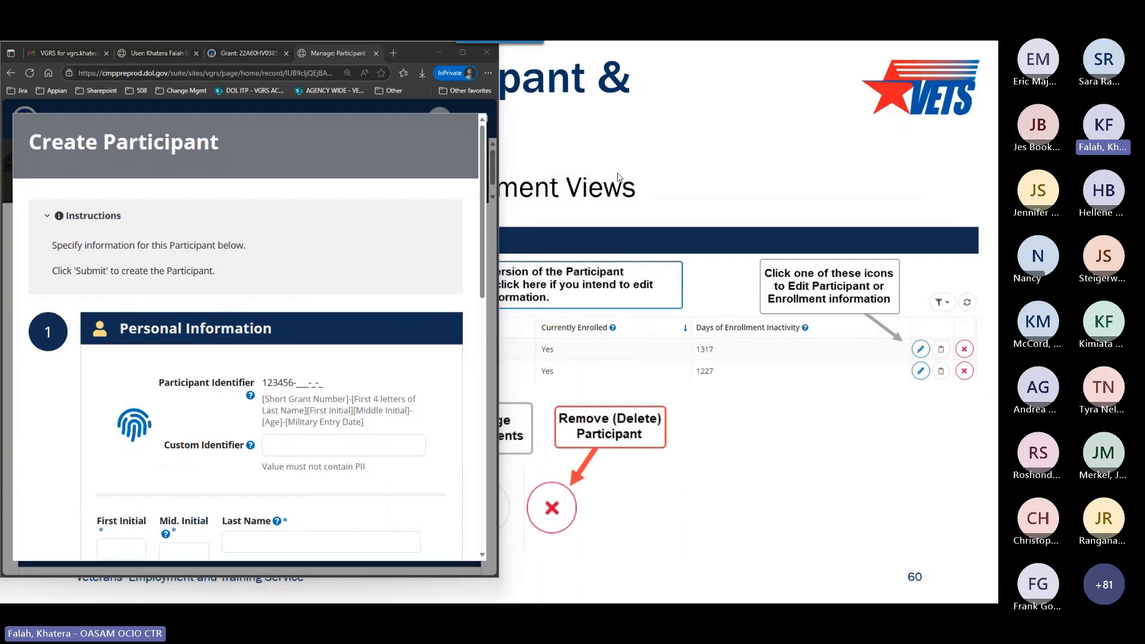
pyautogui.hotkey('alt', 'Tab')
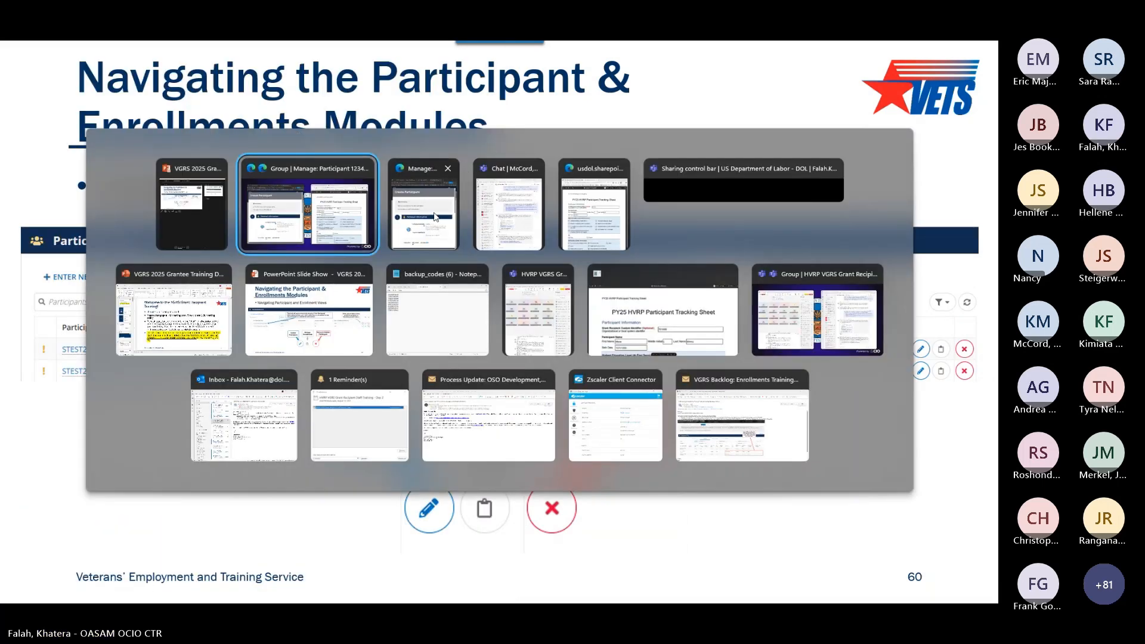
pyautogui.click(606, 224)
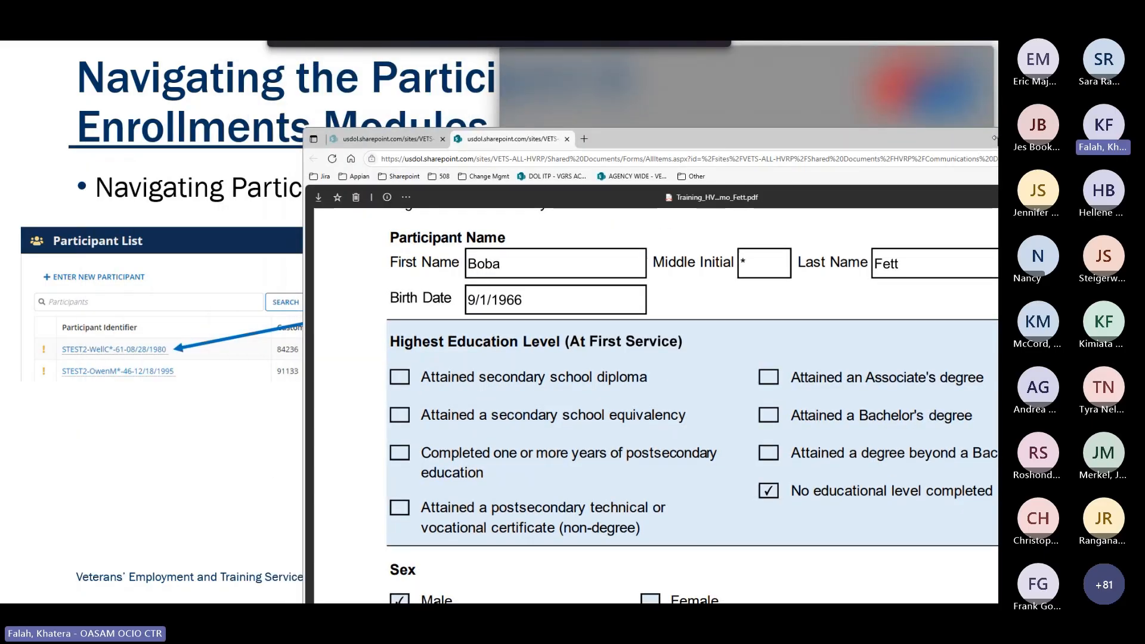
pyautogui.hotkey('alt', 'Tab')
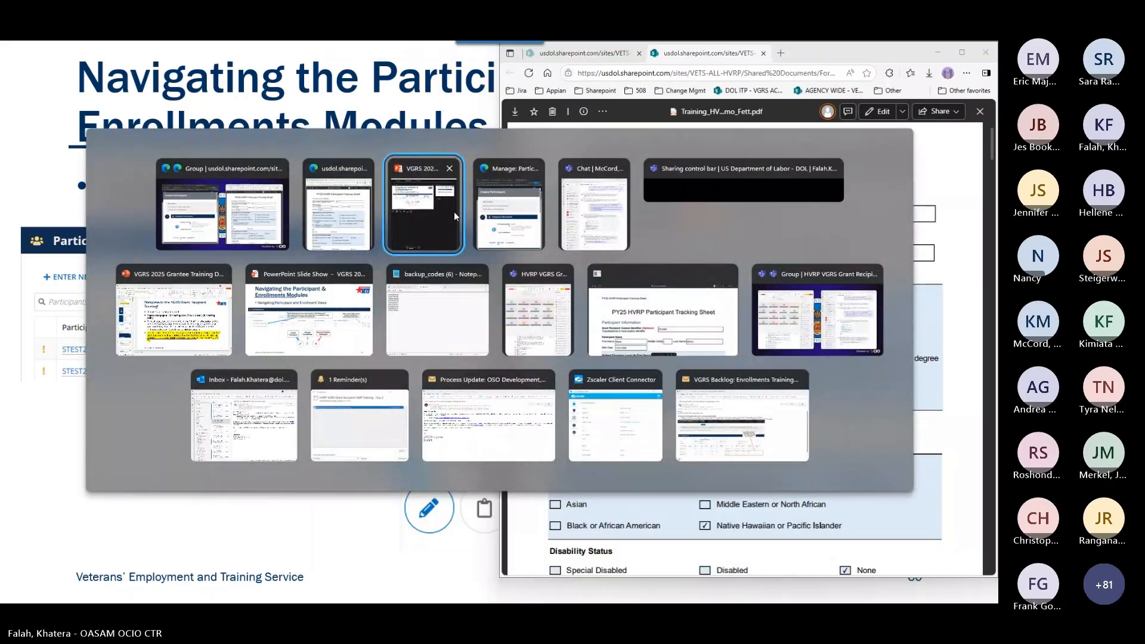
pyautogui.click(493, 208)
pyautogui.click(621, 244)
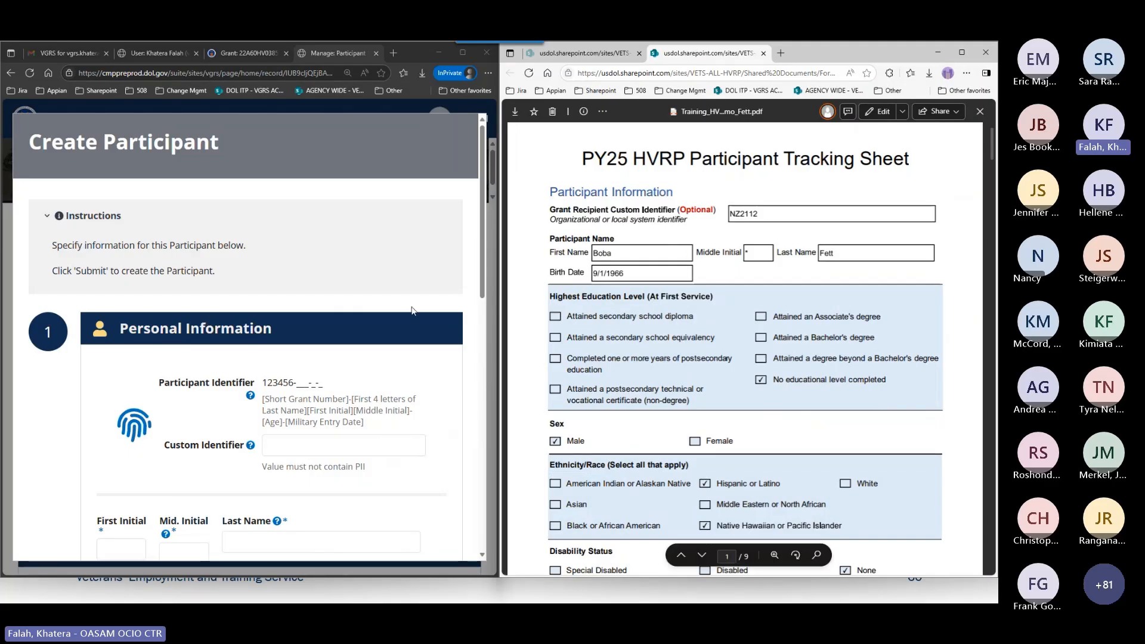
# Review the Create Participant form's instructions and its Personal Information and Military Service sections.
pyautogui.scroll(-2, 444, 312)
pyautogui.scroll(-3, 445, 312)
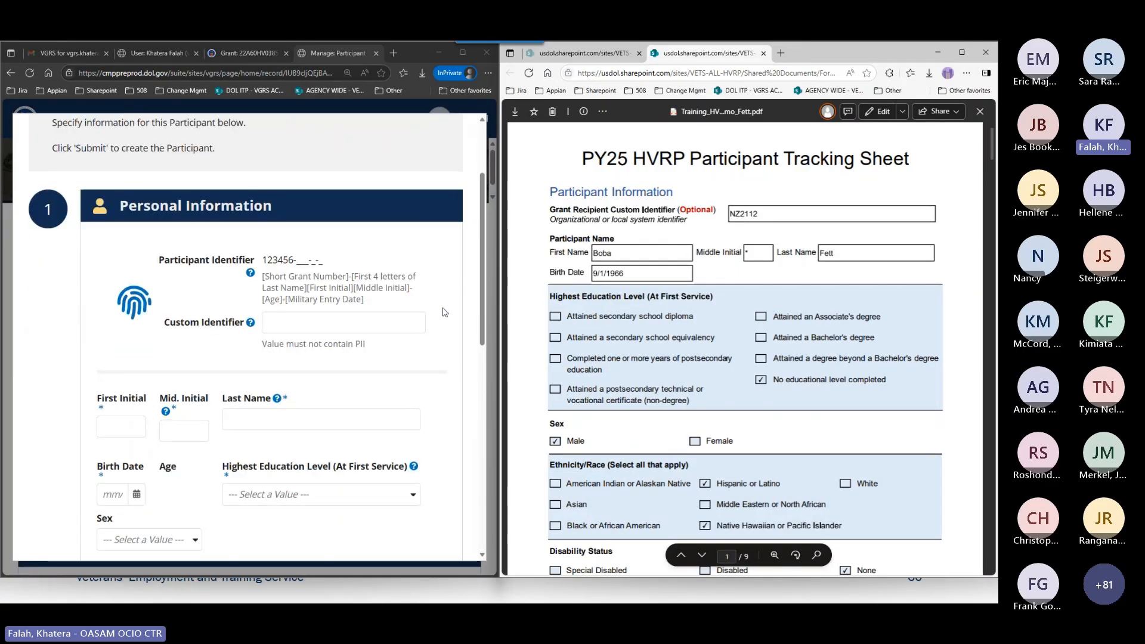
pyautogui.scroll(1, 445, 312)
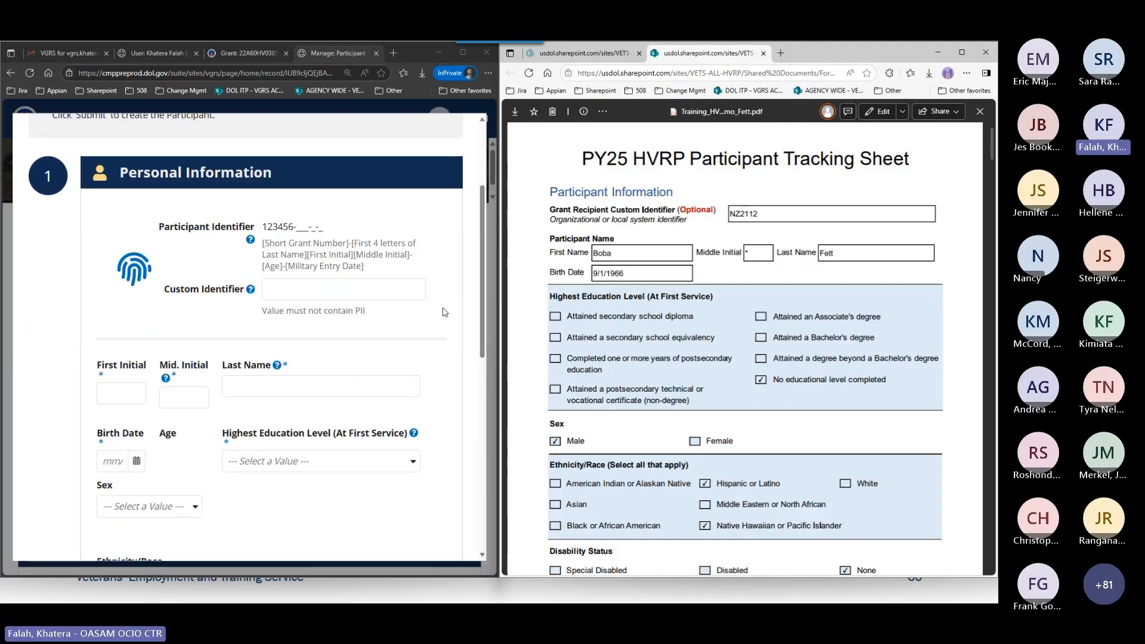
pyautogui.scroll(-1, 444, 311)
pyautogui.scroll(1, 445, 312)
pyautogui.scroll(3, 446, 304)
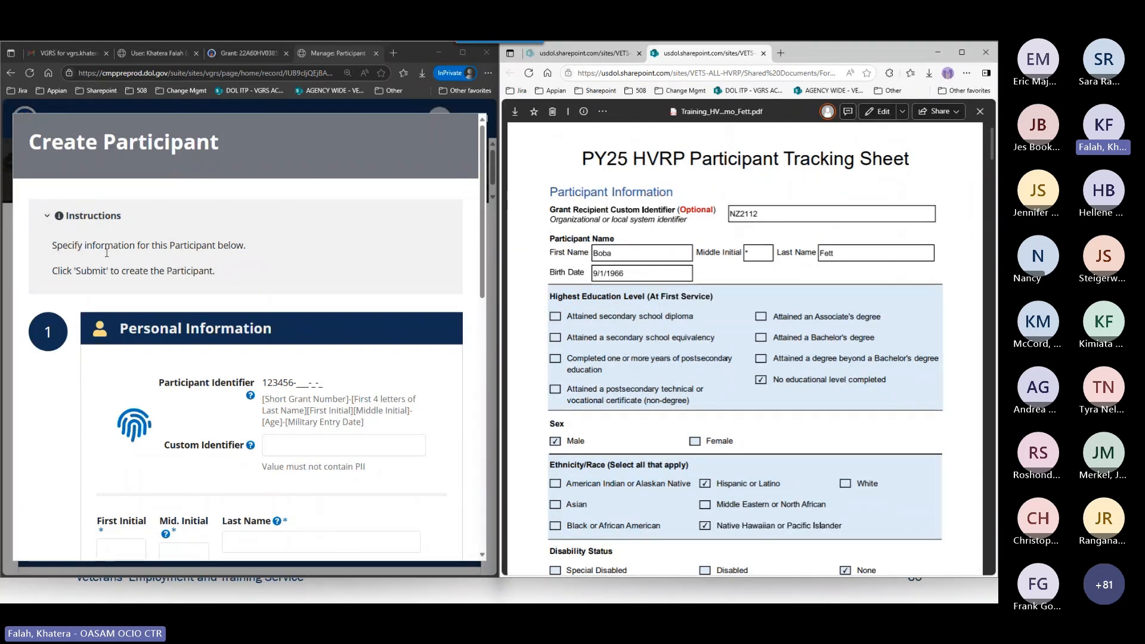
pyautogui.scroll(-1, 194, 271)
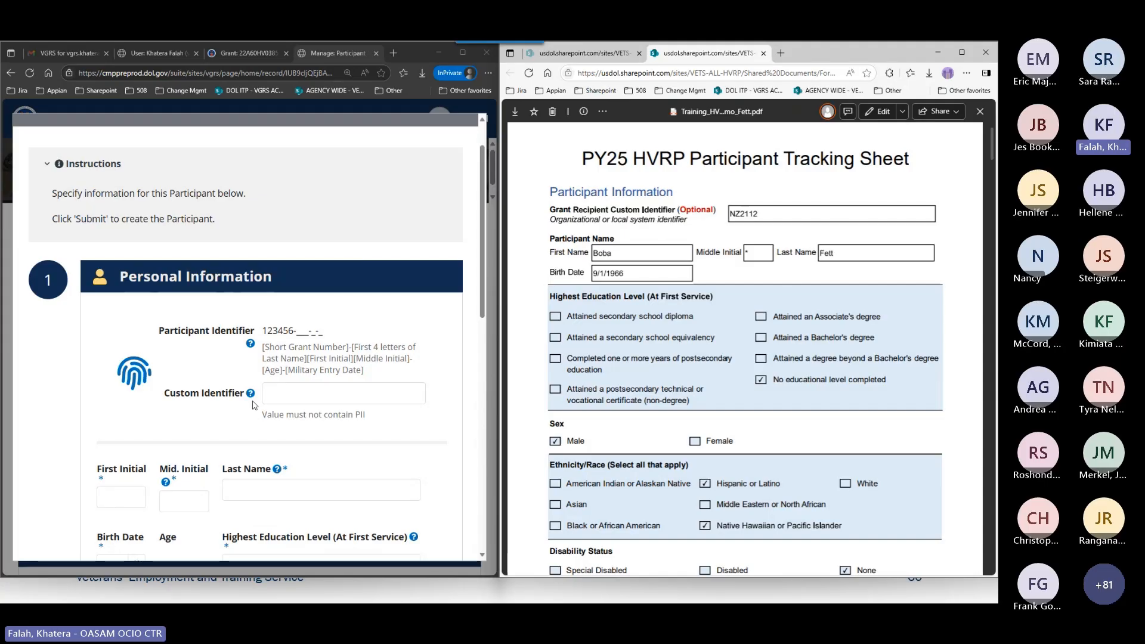
pyautogui.scroll(-3, 33, 400)
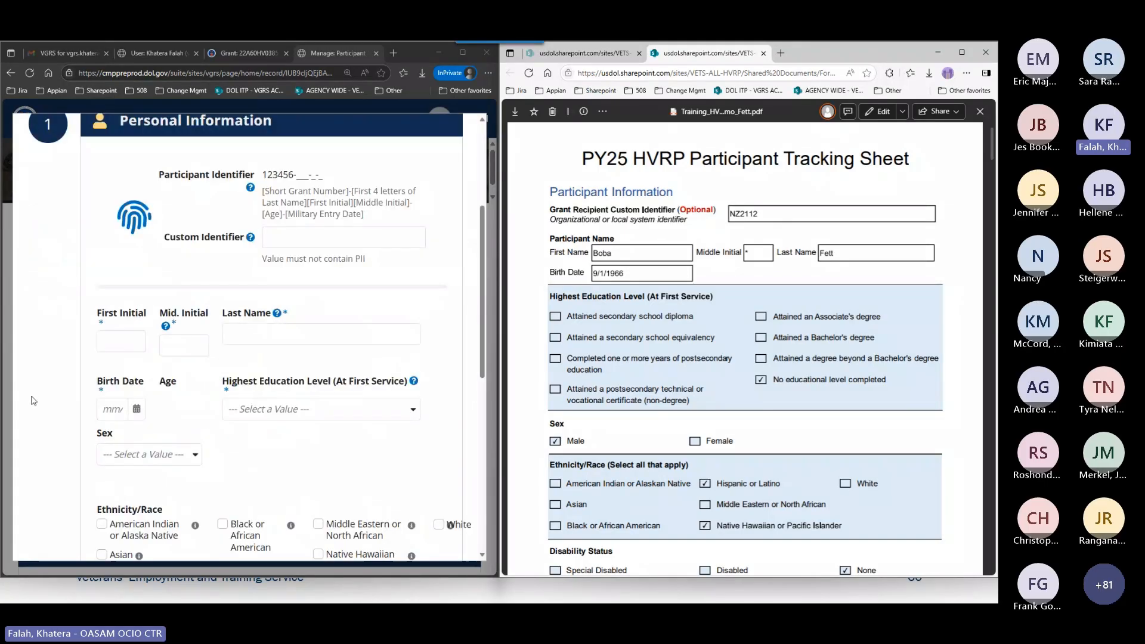
pyautogui.scroll(-8, 33, 400)
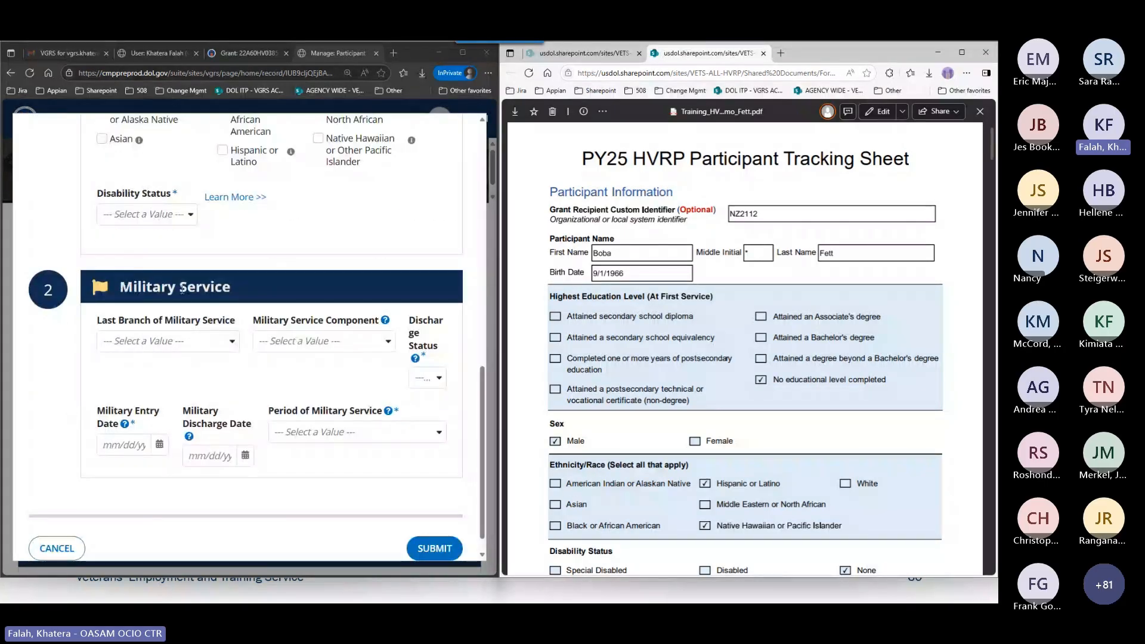
pyautogui.scroll(5, 325, 346)
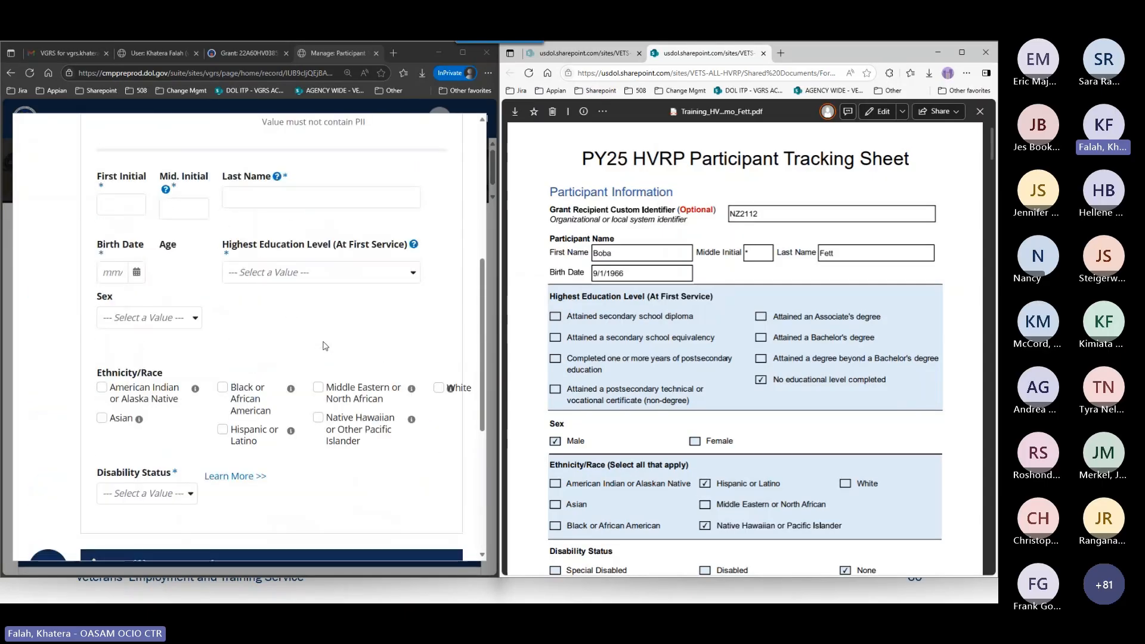
pyautogui.scroll(3, 325, 346)
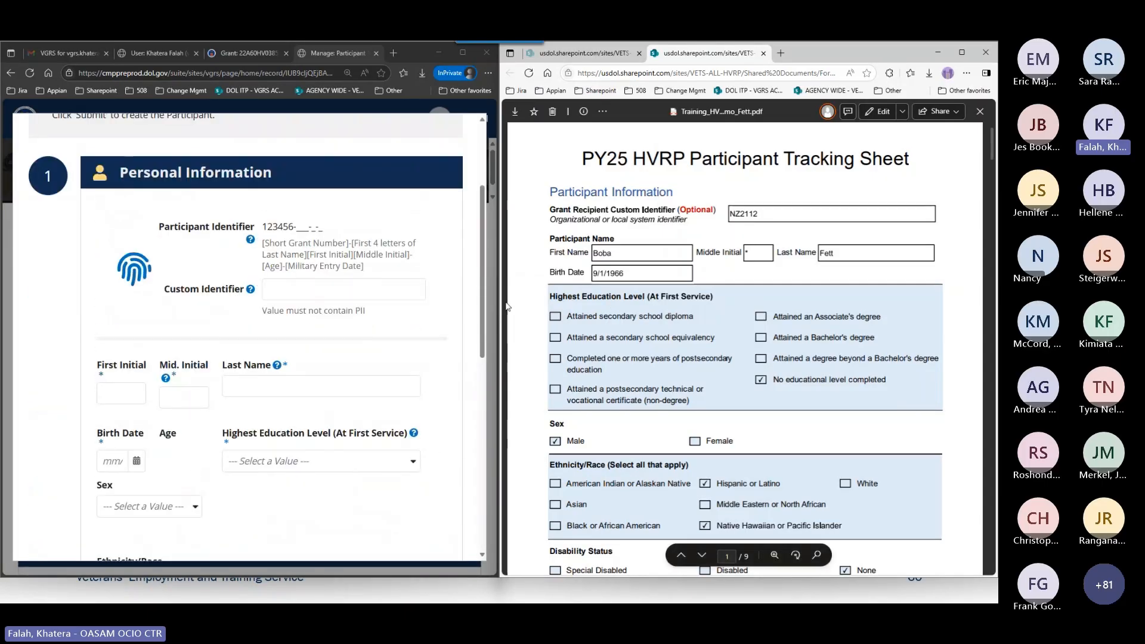
# Enter the participant's custom identifier from the tracking sheet and review the field's help and PII note.
pyautogui.click(338, 289)
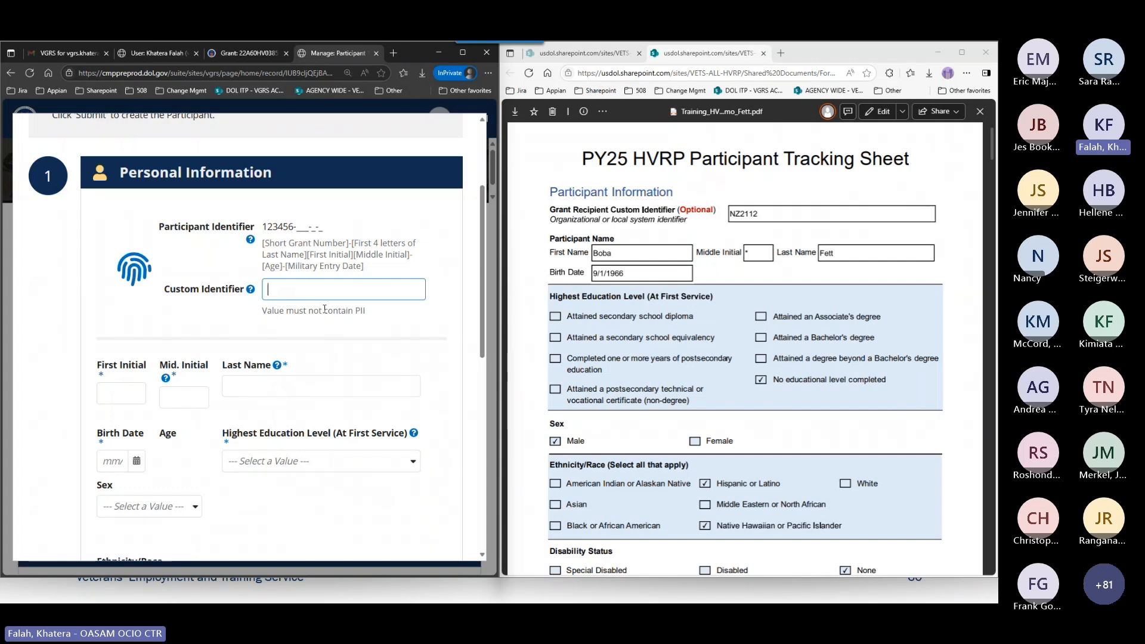
pyautogui.write('NZ')
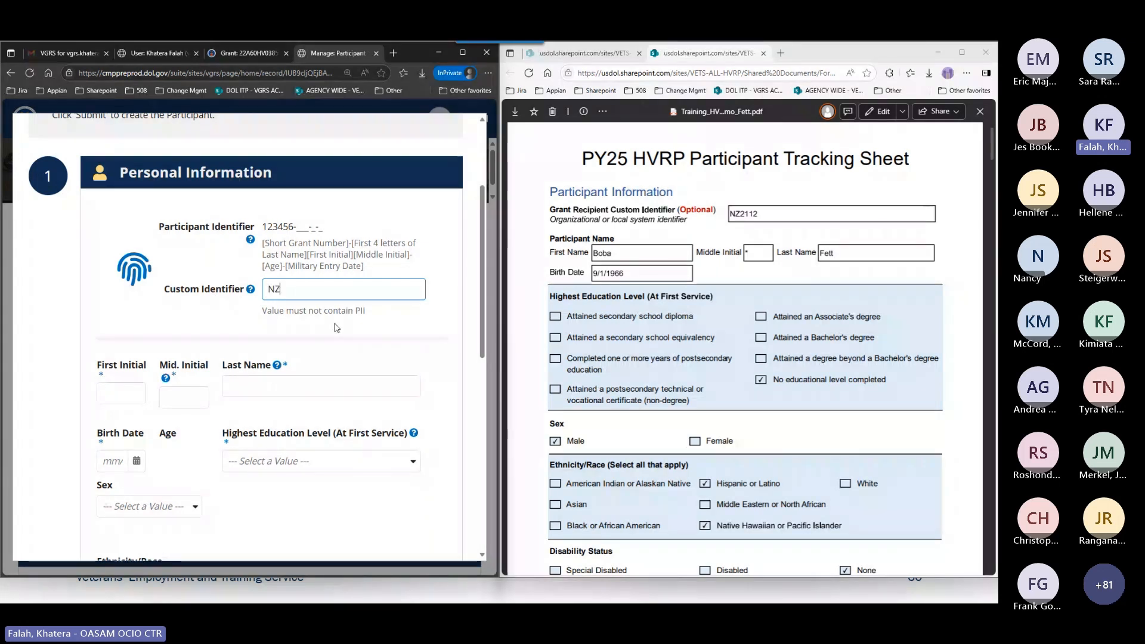
pyautogui.write('2112')
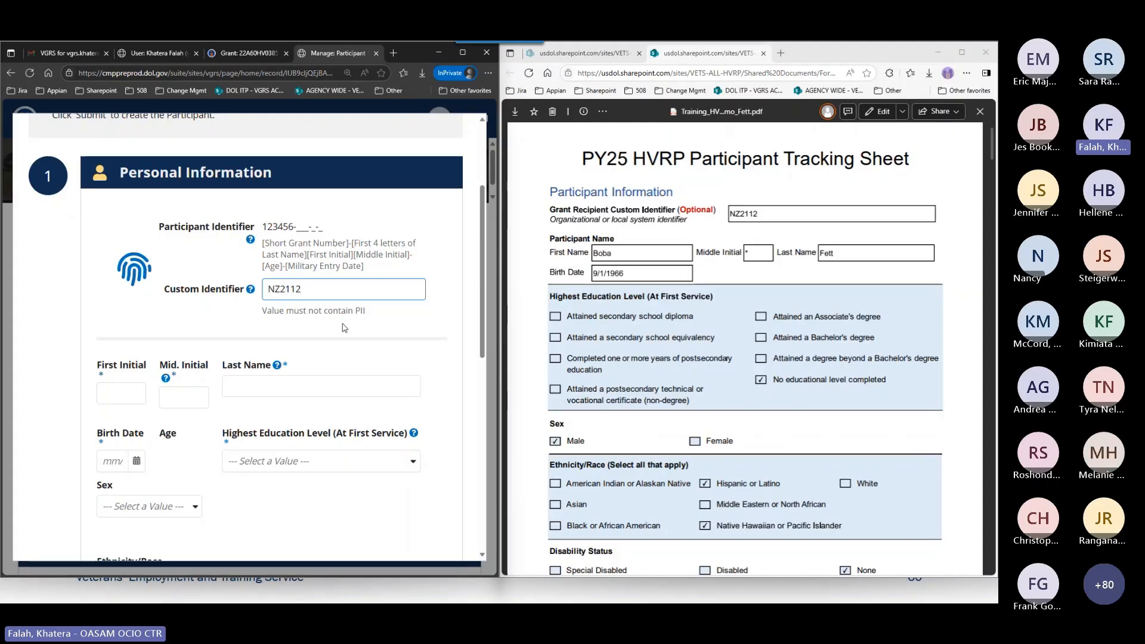
pyautogui.click(428, 331)
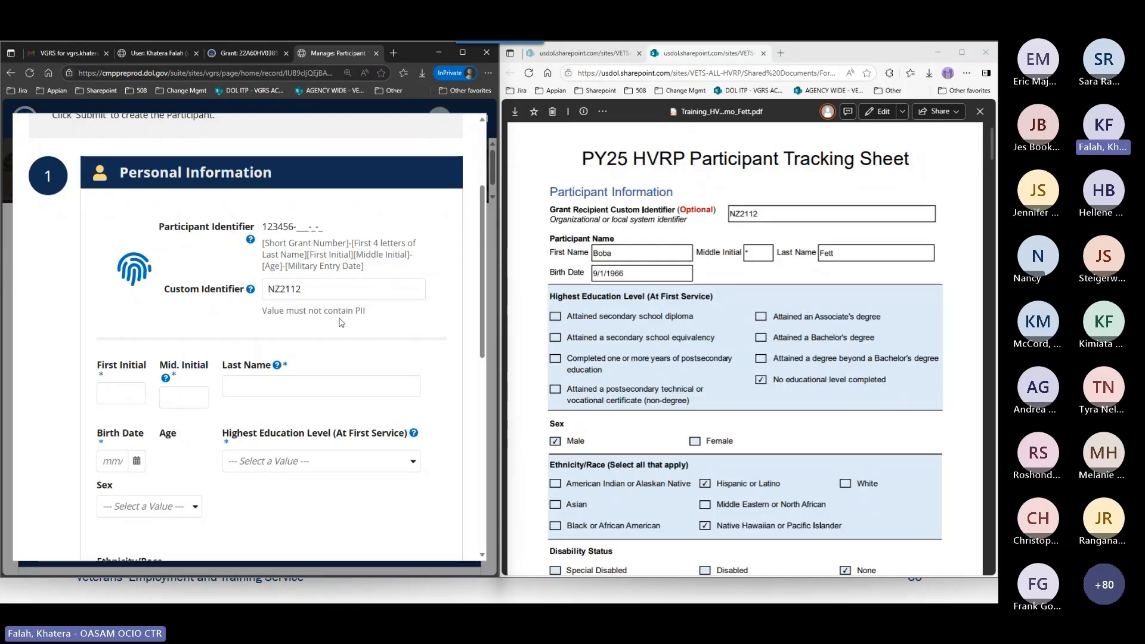
pyautogui.doubleClick(357, 313)
pyautogui.click(367, 324)
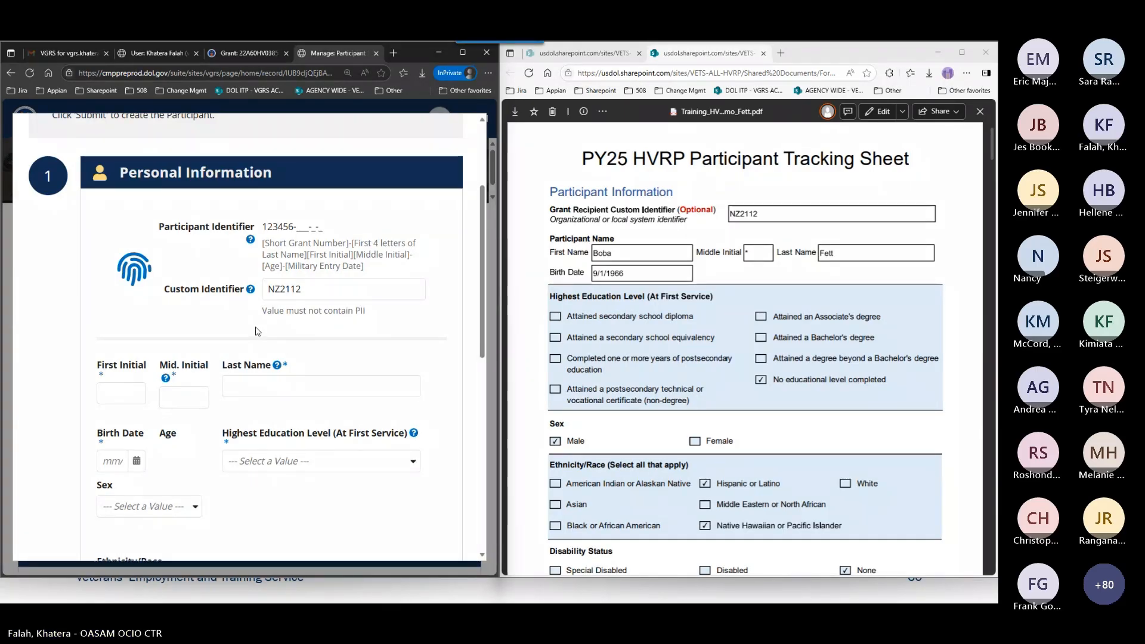
pyautogui.moveTo(251, 291)
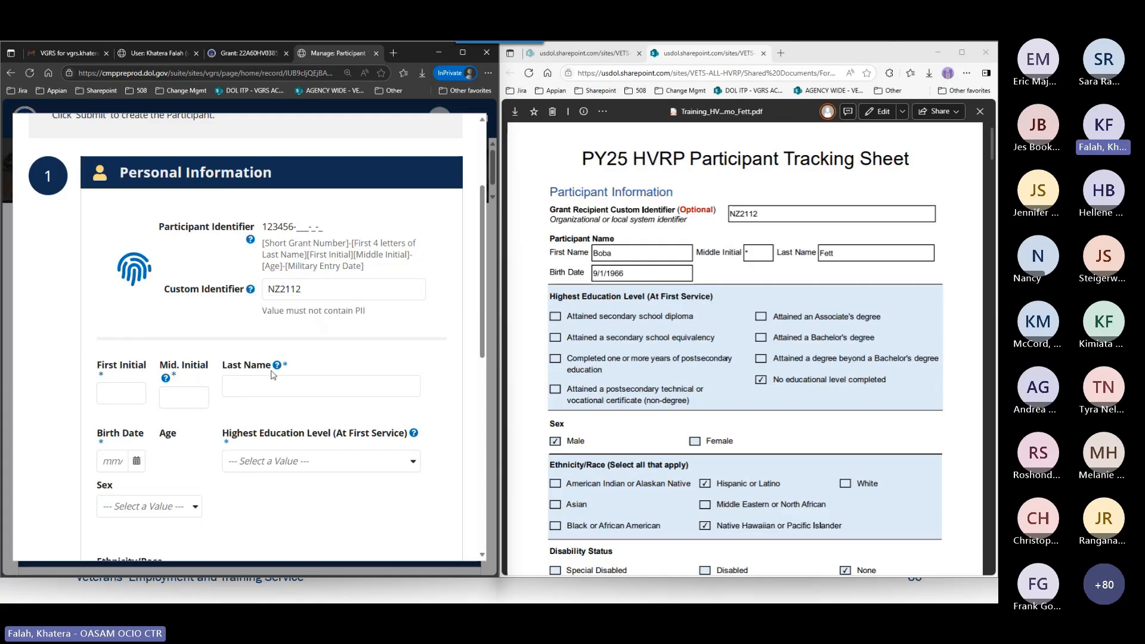
# Enter the participant's first initial from the tracking sheet, check the middle initial help, and set the middle initial to *.
pyautogui.scroll(-1, 277, 344)
pyautogui.scroll(-1, 277, 344)
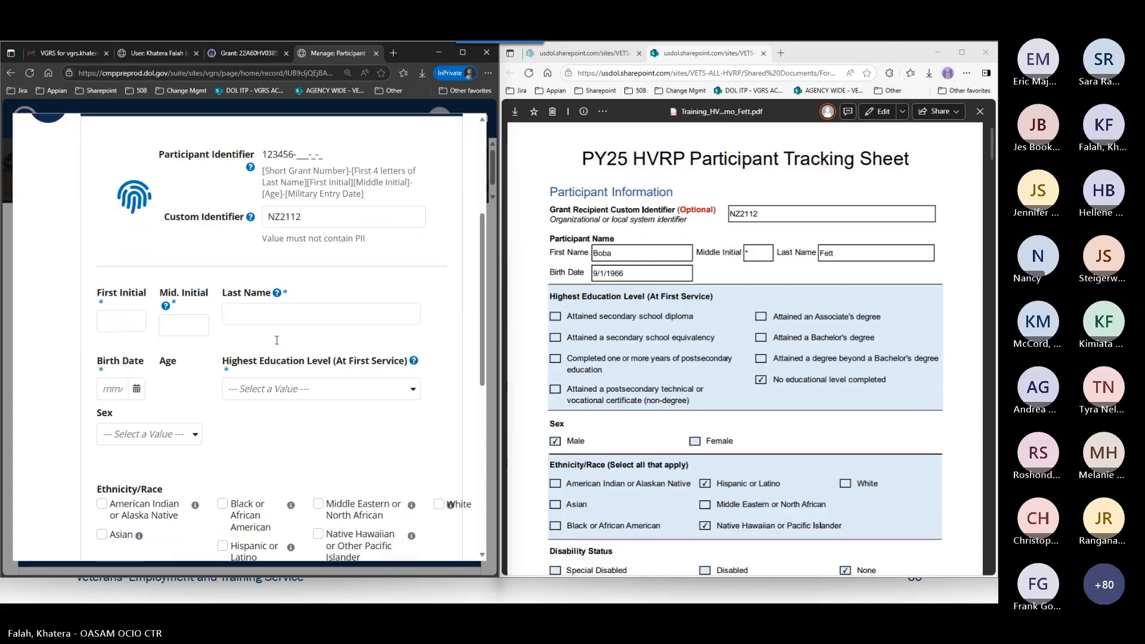
pyautogui.scroll(-1, 647, 320)
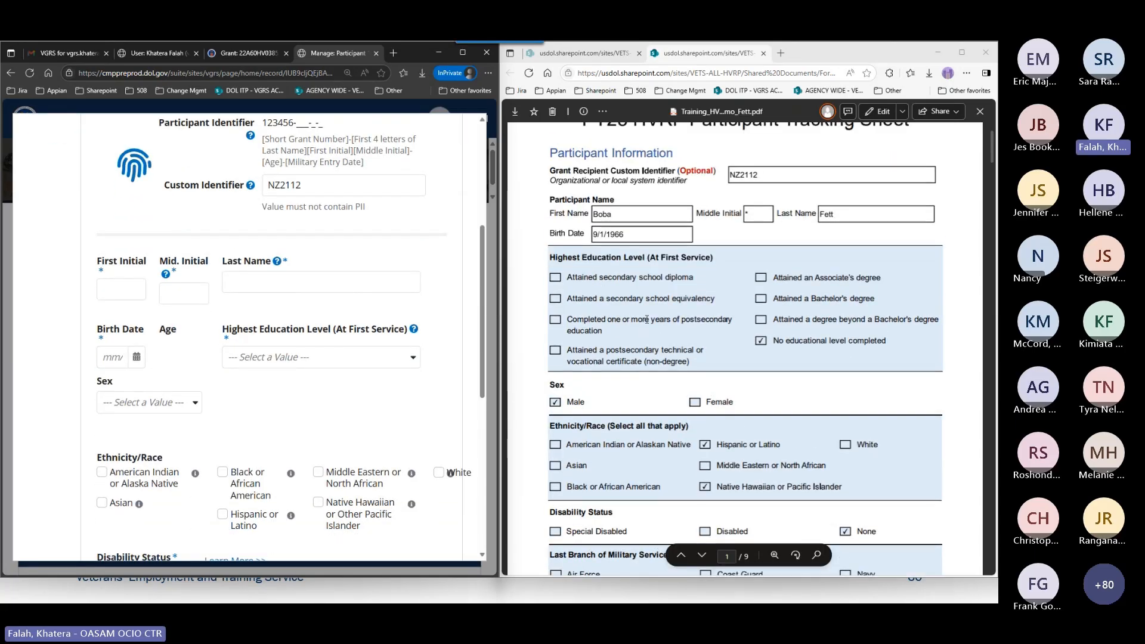
pyautogui.scroll(1, 647, 320)
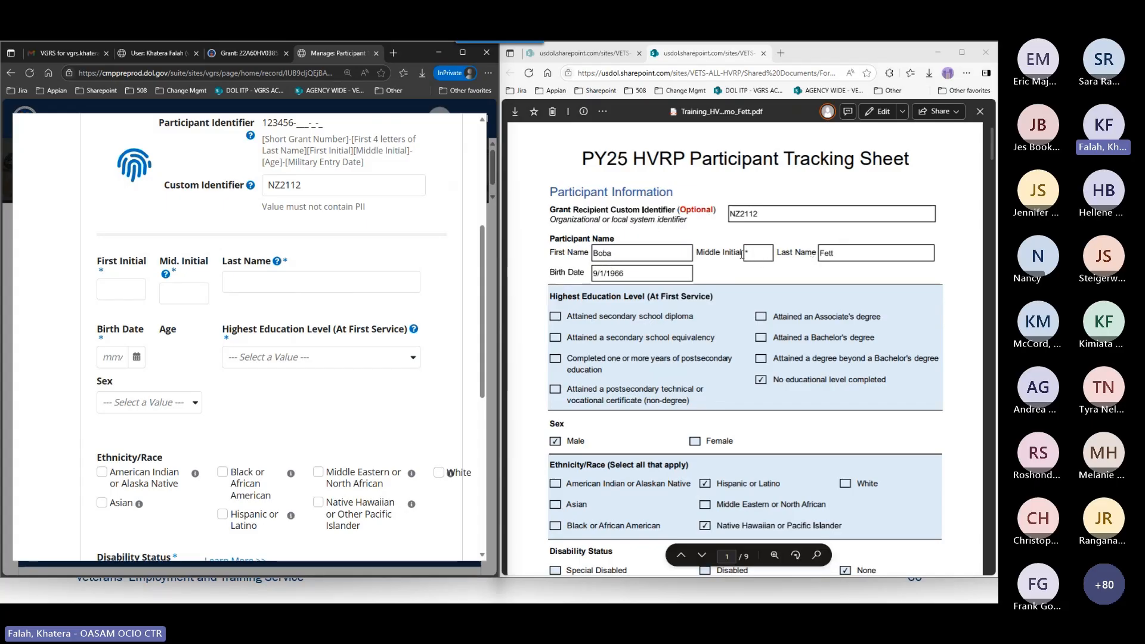
pyautogui.click(124, 293)
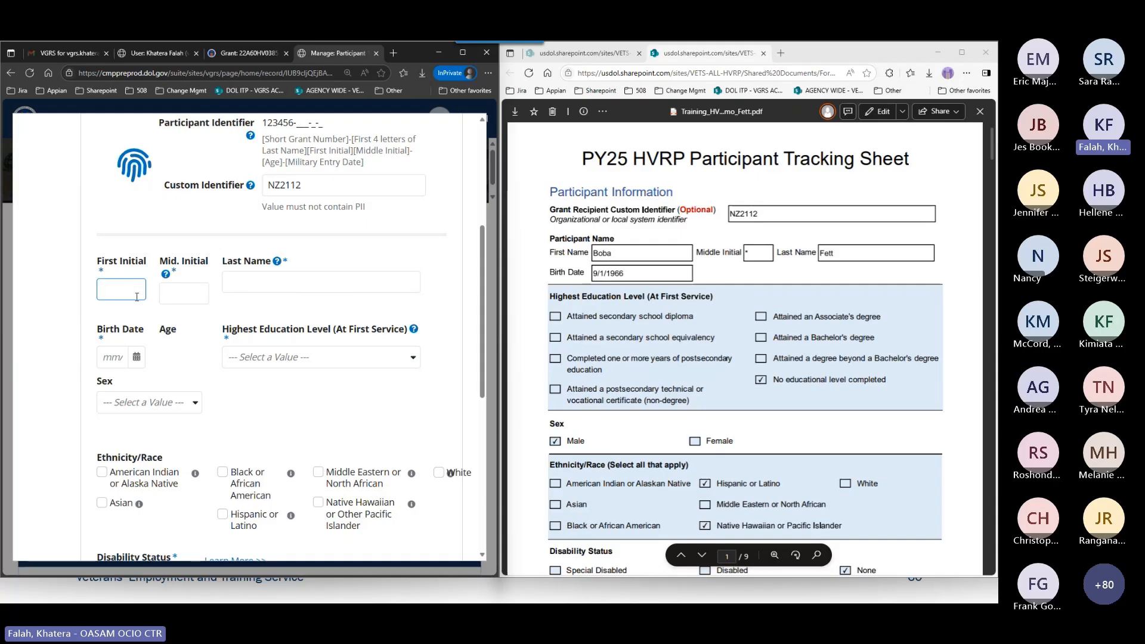
pyautogui.write('B')
pyautogui.press('Tab')
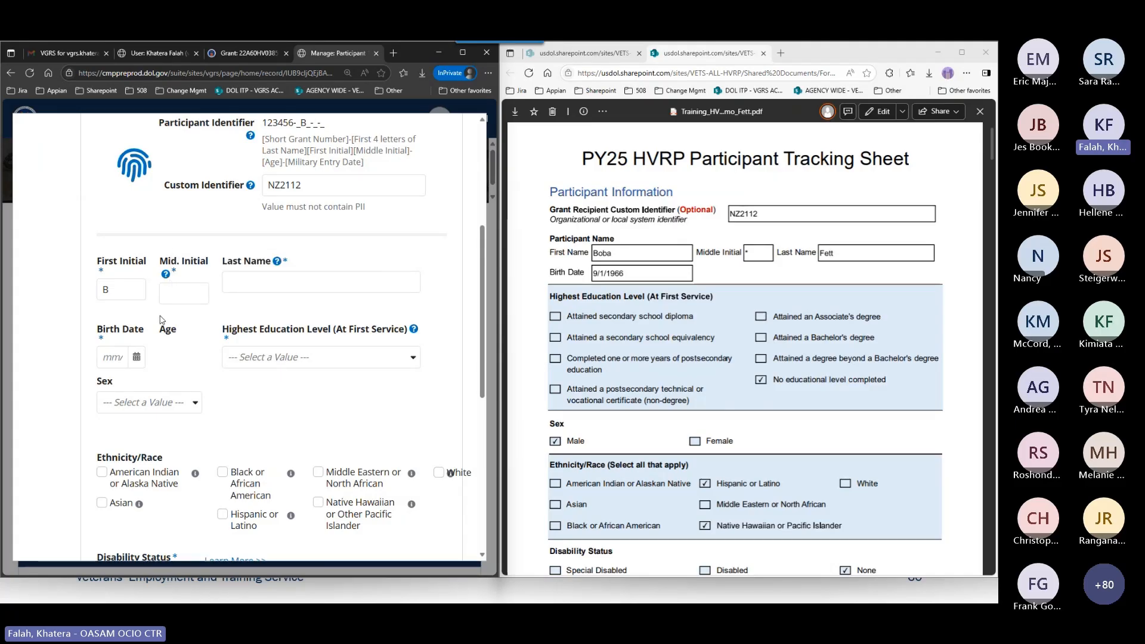
pyautogui.click(126, 293)
pyautogui.click(165, 274)
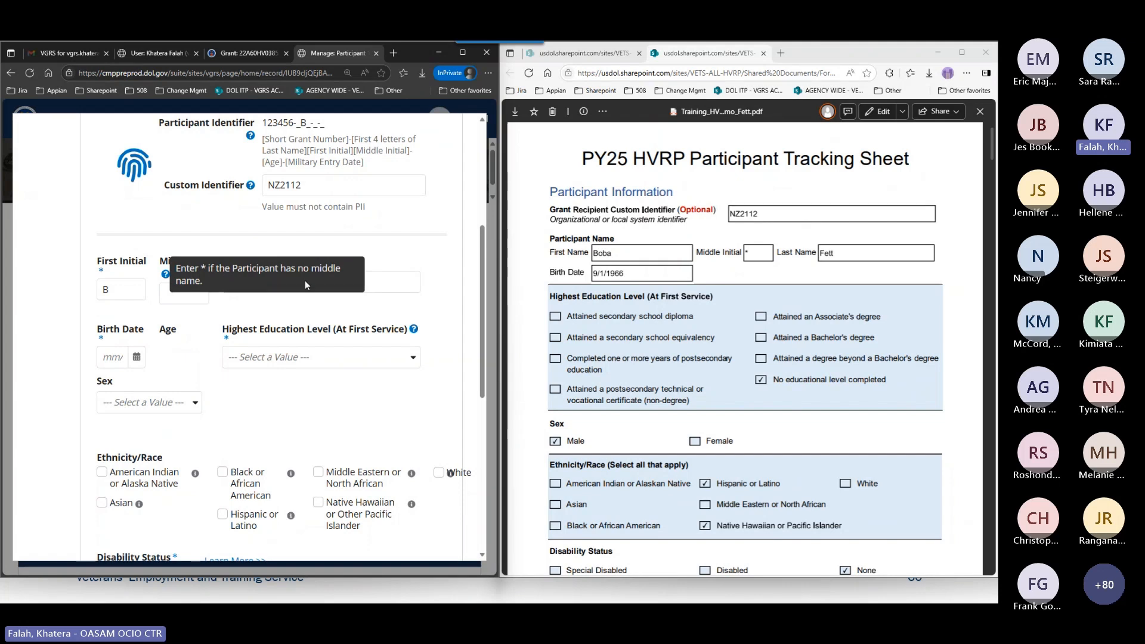
pyautogui.press('Tab')
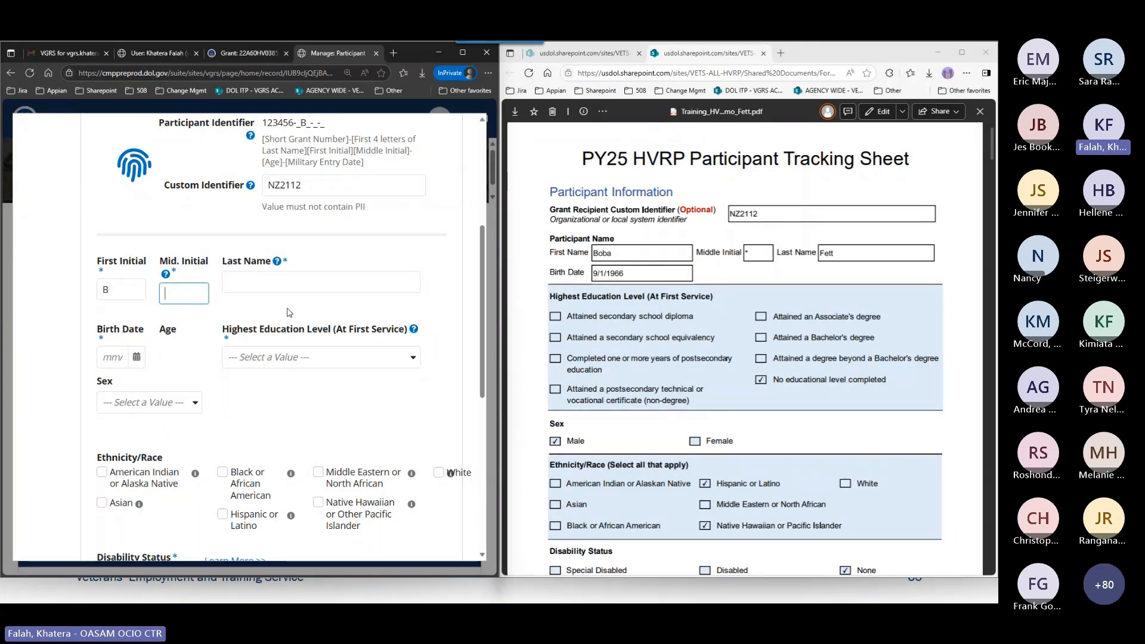
pyautogui.press('Tab')
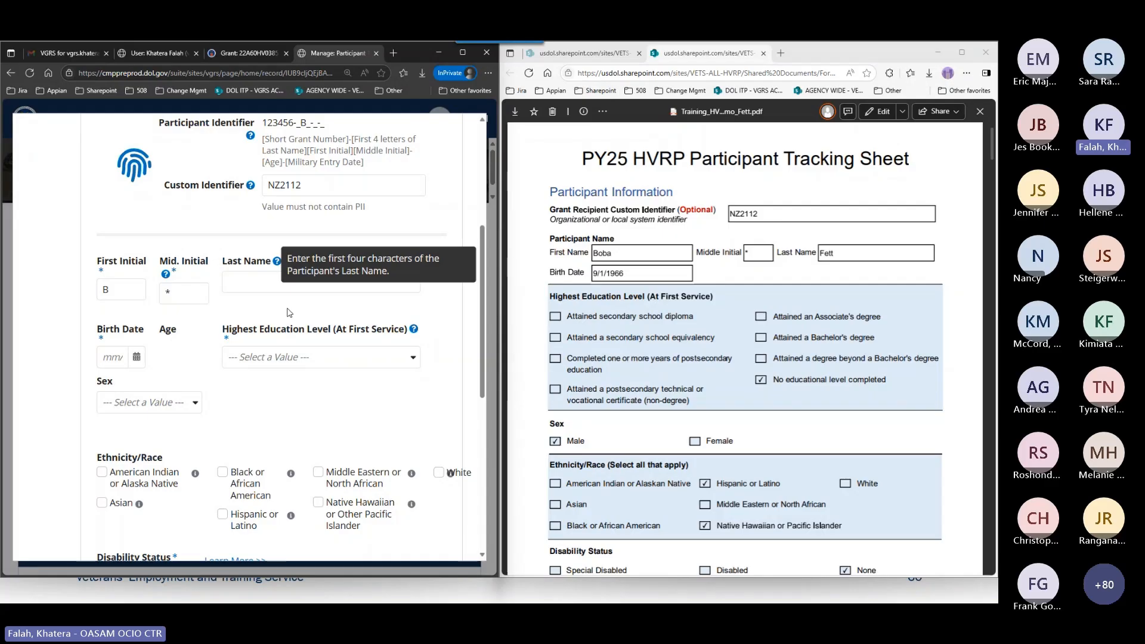
# Check the Participant Identifier format and enter the first four characters of the participant's last name.
pyautogui.scroll(5, 288, 308)
pyautogui.scroll(-4, 233, 368)
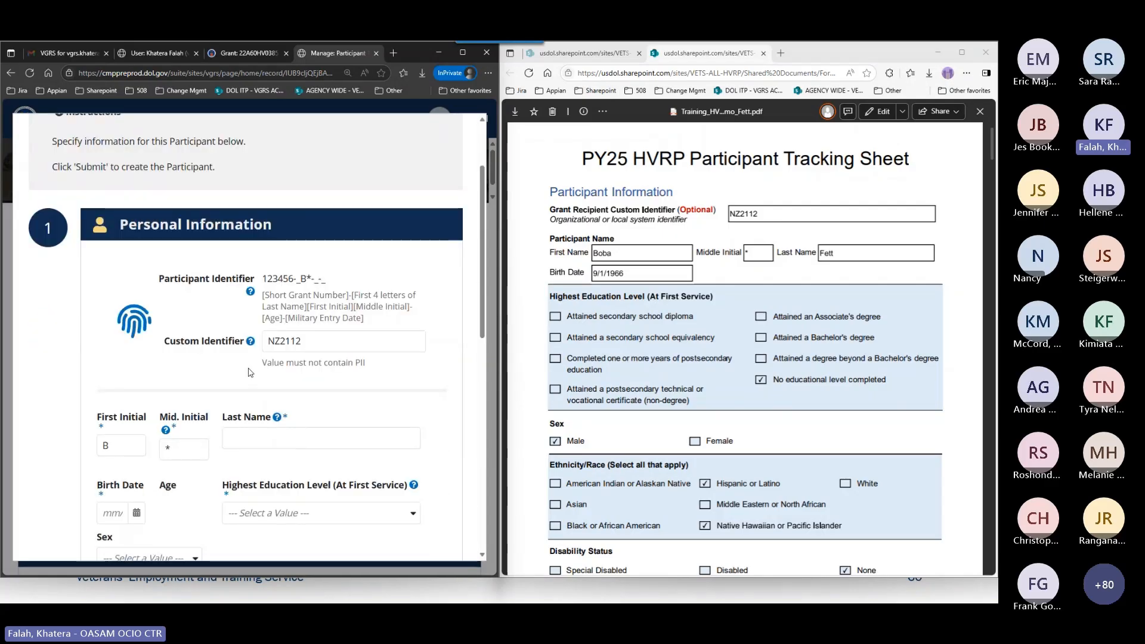
pyautogui.click(274, 288)
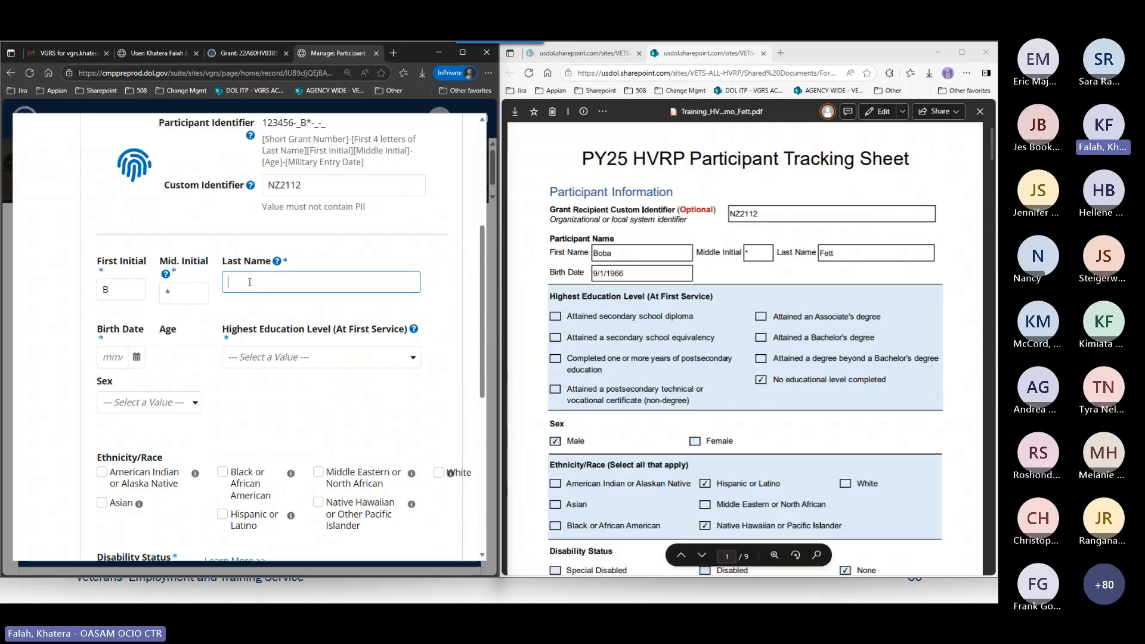
pyautogui.write('Fett')
pyautogui.click(286, 325)
# Enter the participant's birth date from the tracking sheet, view it in the calendar, and clear it again.
pyautogui.scroll(-3, 287, 325)
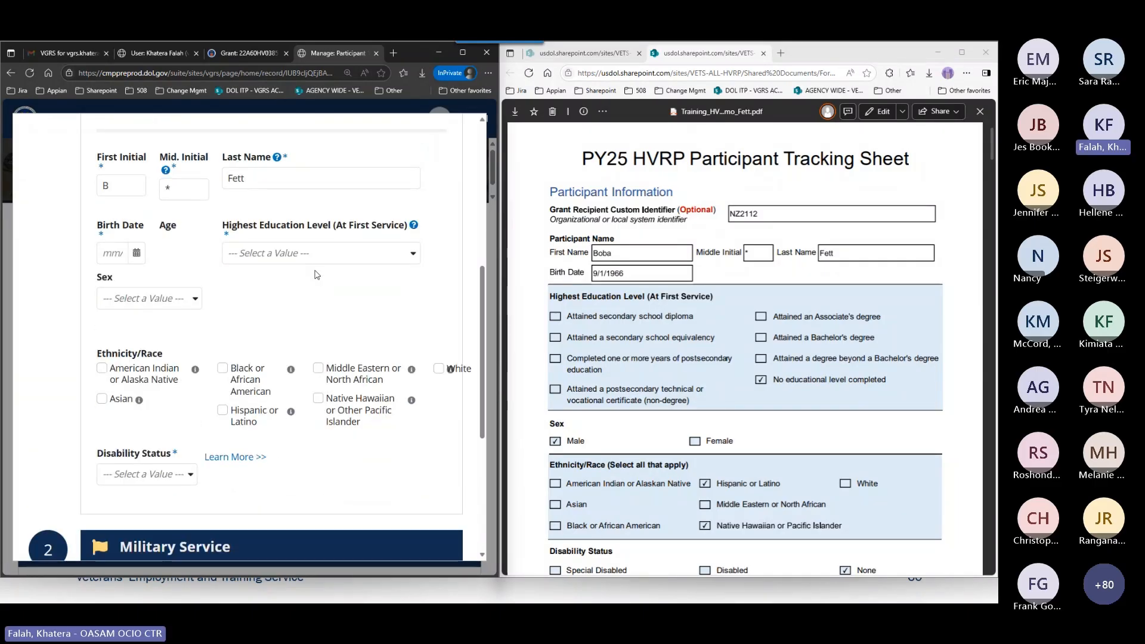
pyautogui.click(116, 250)
pyautogui.write('09/01/19')
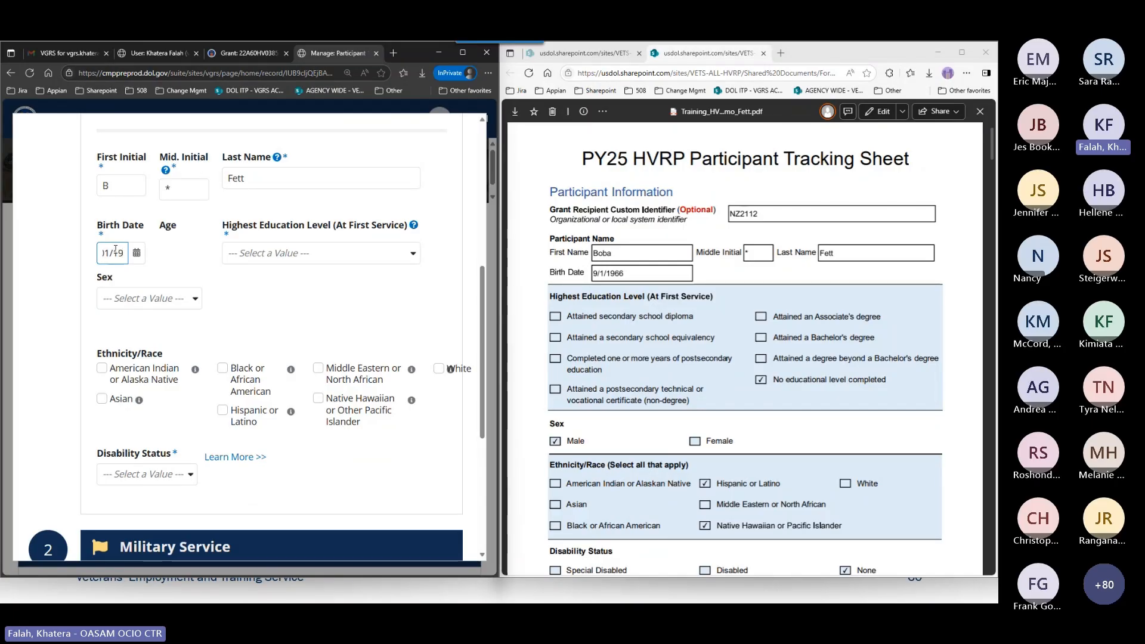
pyautogui.write('66')
pyautogui.click(247, 293)
pyautogui.click(141, 255)
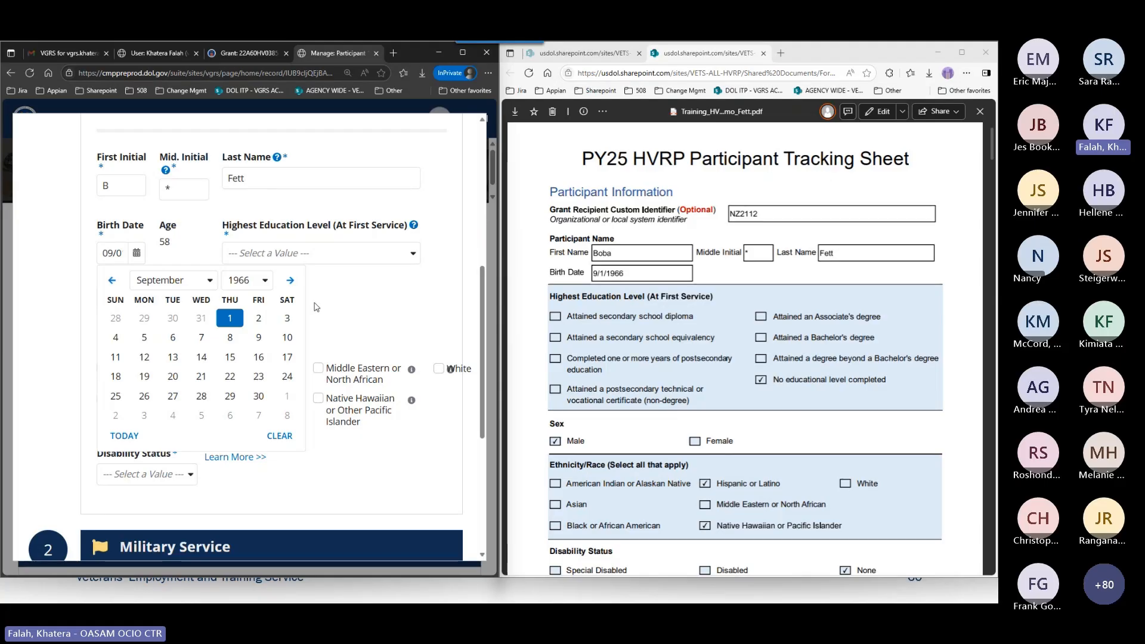
pyautogui.click(274, 435)
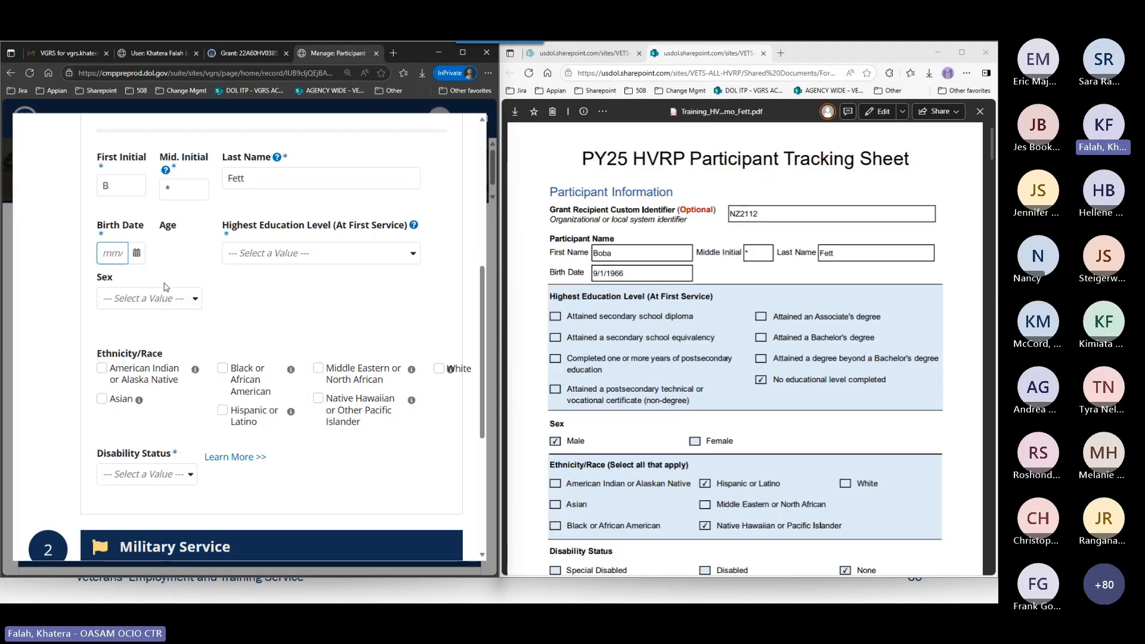
# Pick the participant's birth date from the tracking sheet in the Birth Date calendar, choosing the year, month and day.
pyautogui.click(136, 253)
pyautogui.click(246, 280)
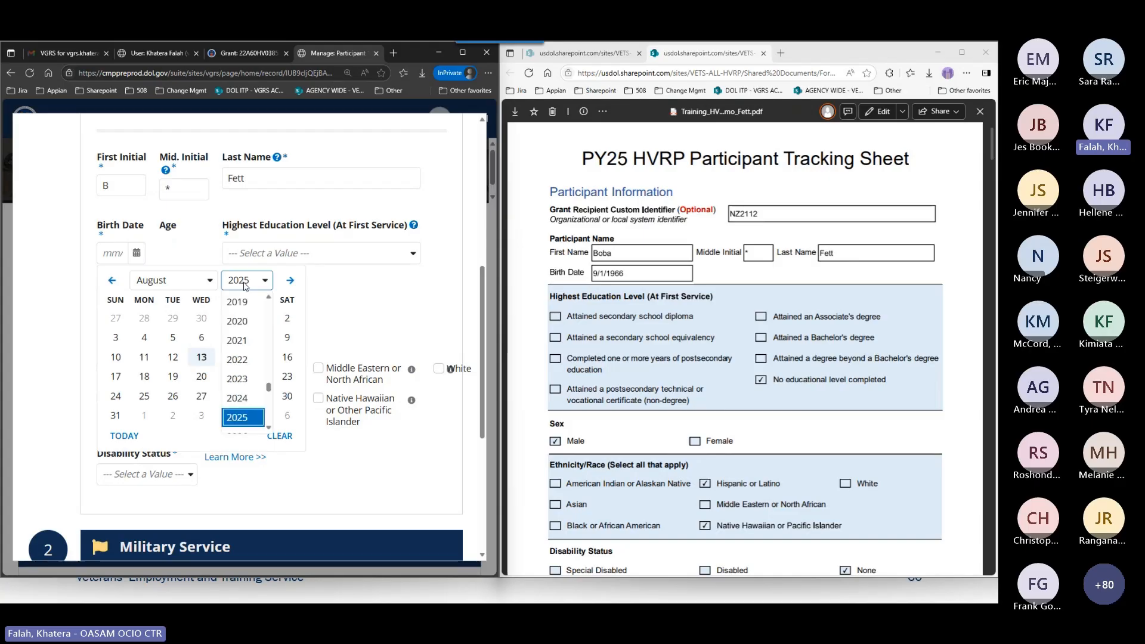
pyautogui.scroll(8, 258, 369)
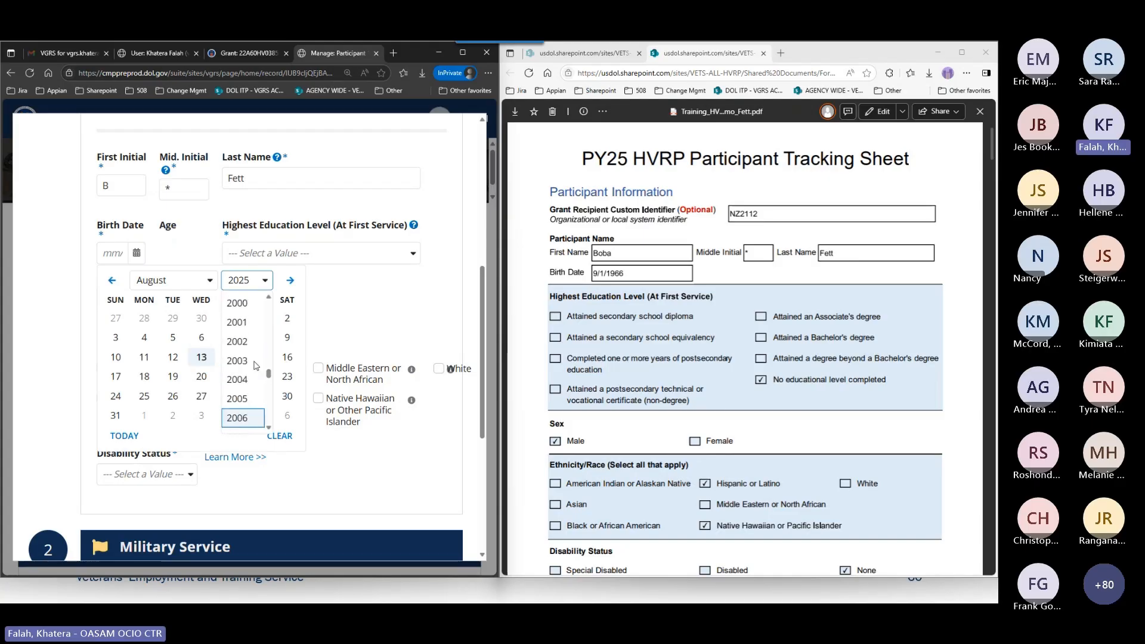
pyautogui.scroll(5, 255, 364)
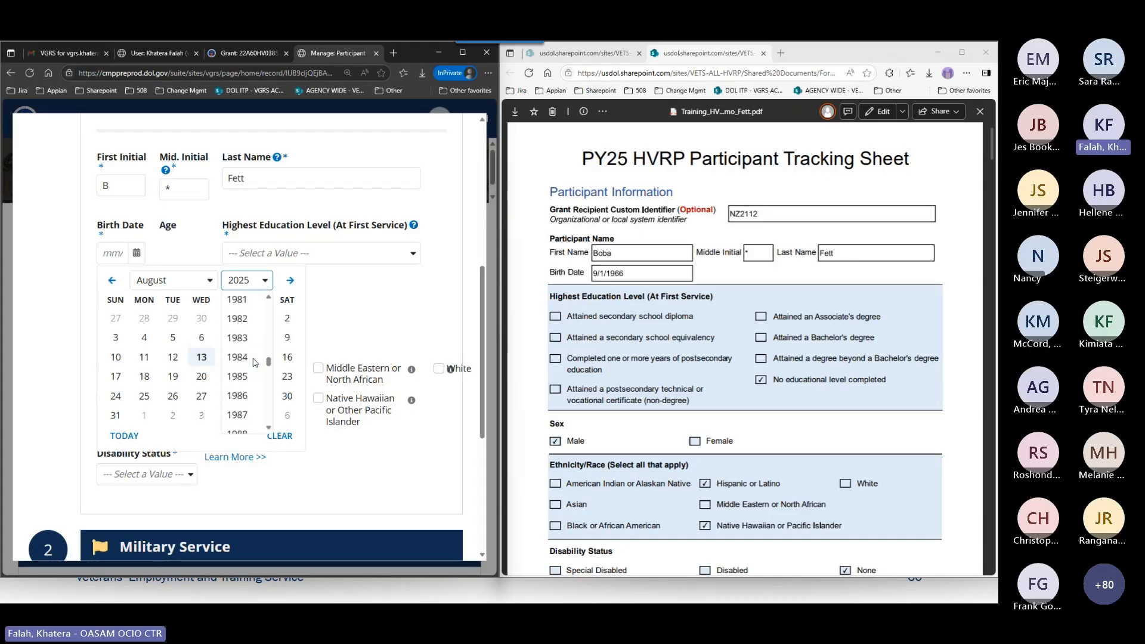
pyautogui.scroll(2, 244, 345)
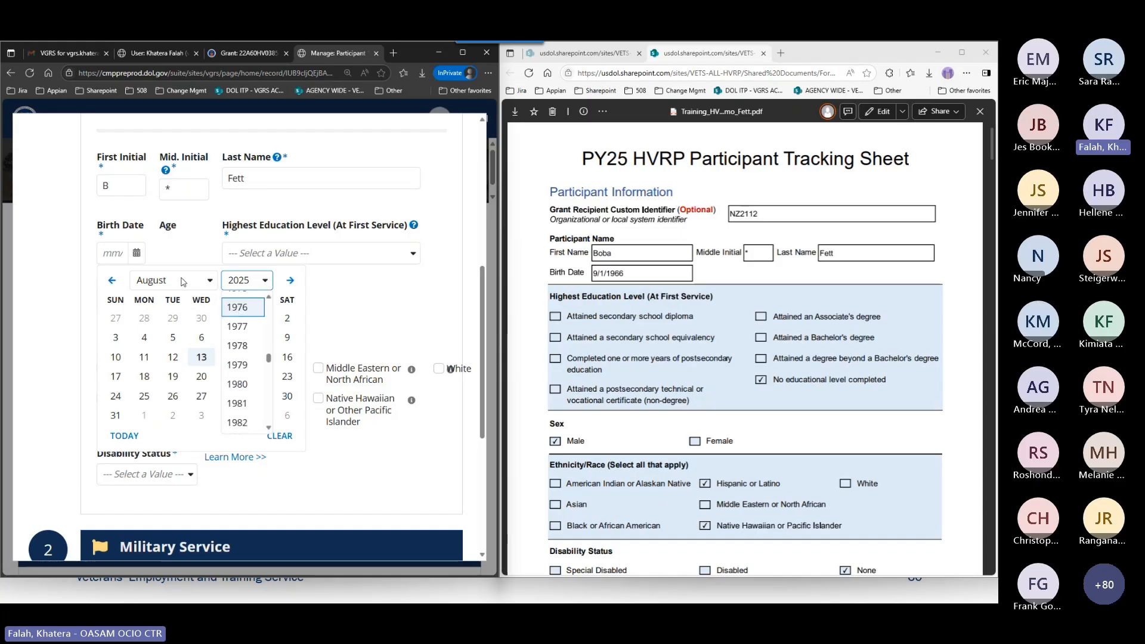
pyautogui.scroll(1, 252, 351)
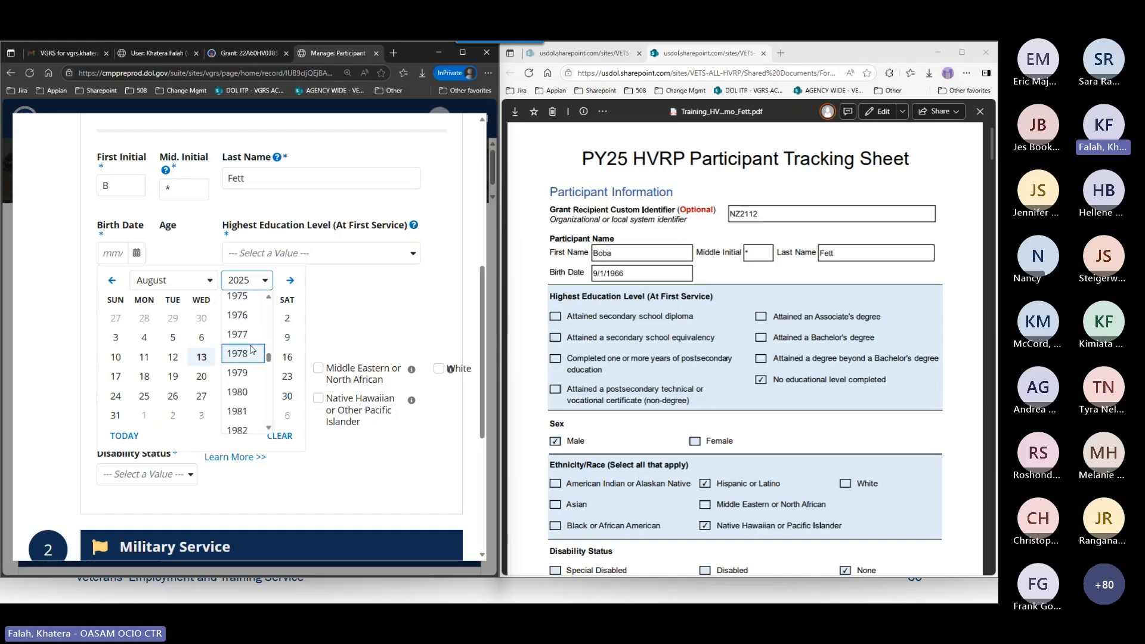
pyautogui.scroll(4, 252, 351)
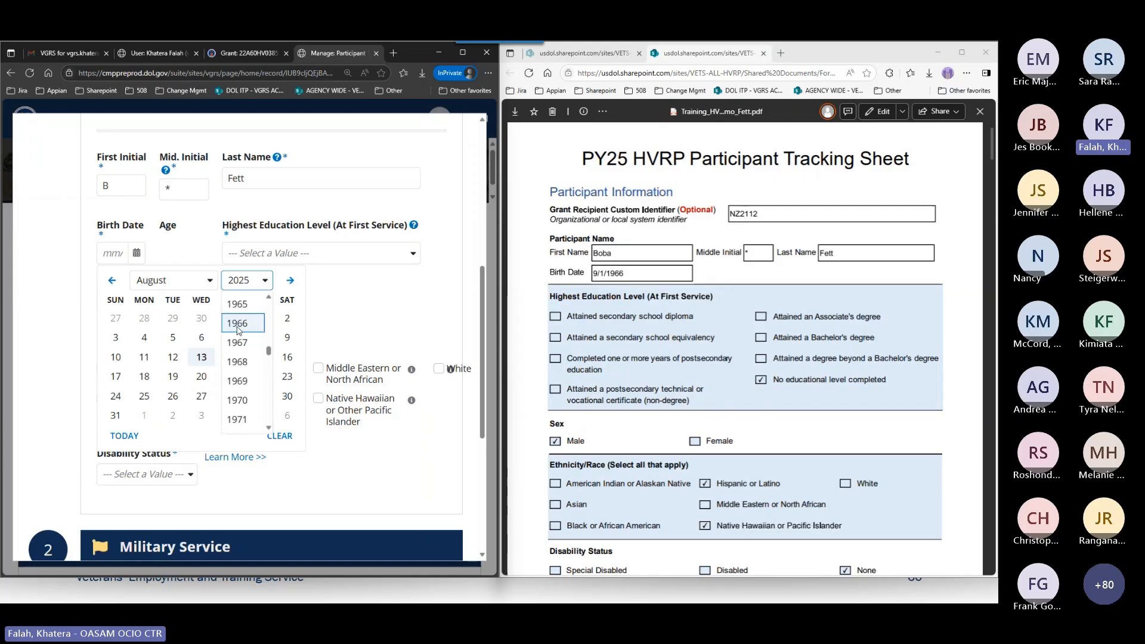
pyautogui.click(234, 324)
pyautogui.click(173, 280)
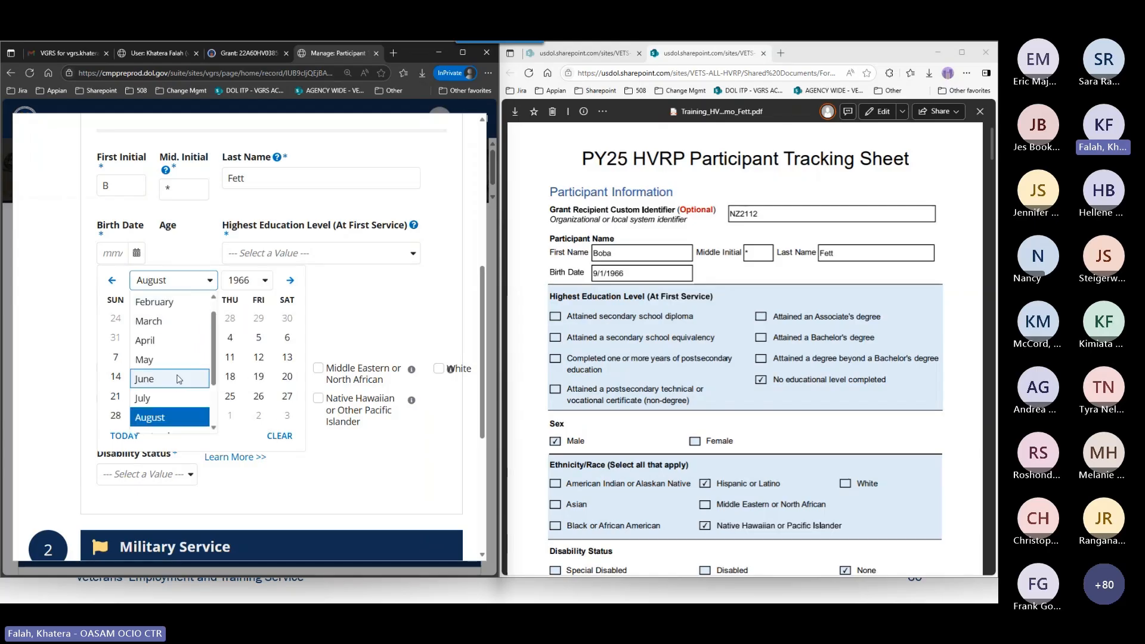
pyautogui.scroll(-1, 177, 384)
pyautogui.click(167, 386)
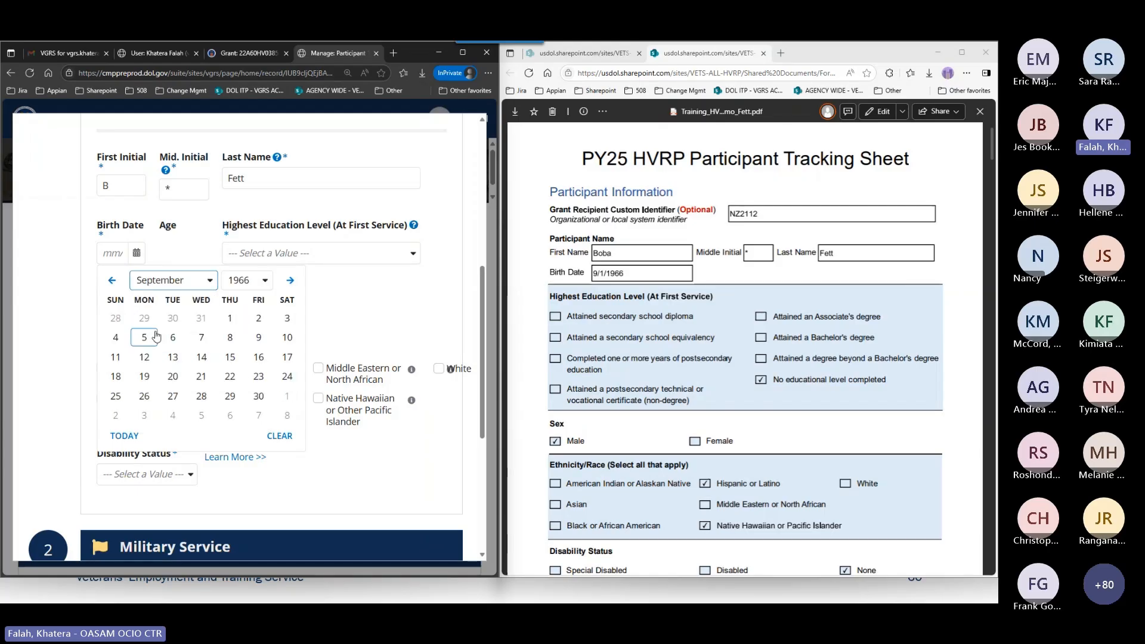
pyautogui.click(230, 320)
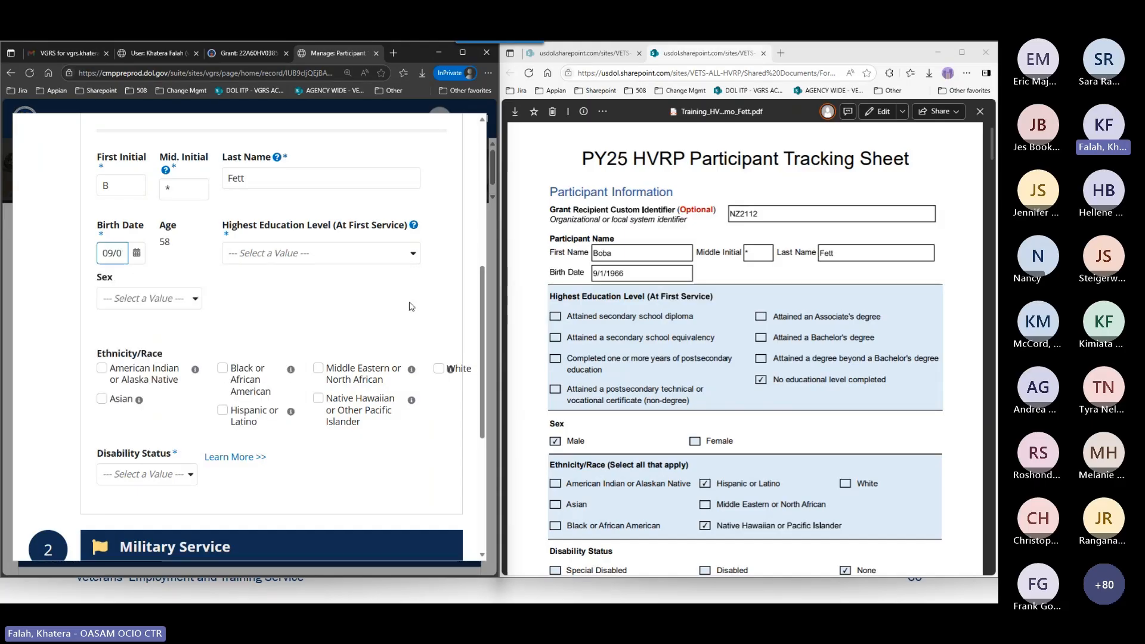
pyautogui.click(327, 301)
# Review the education level options, the age portion of the Participant Identifier, and the Military Service fields.
pyautogui.click(278, 256)
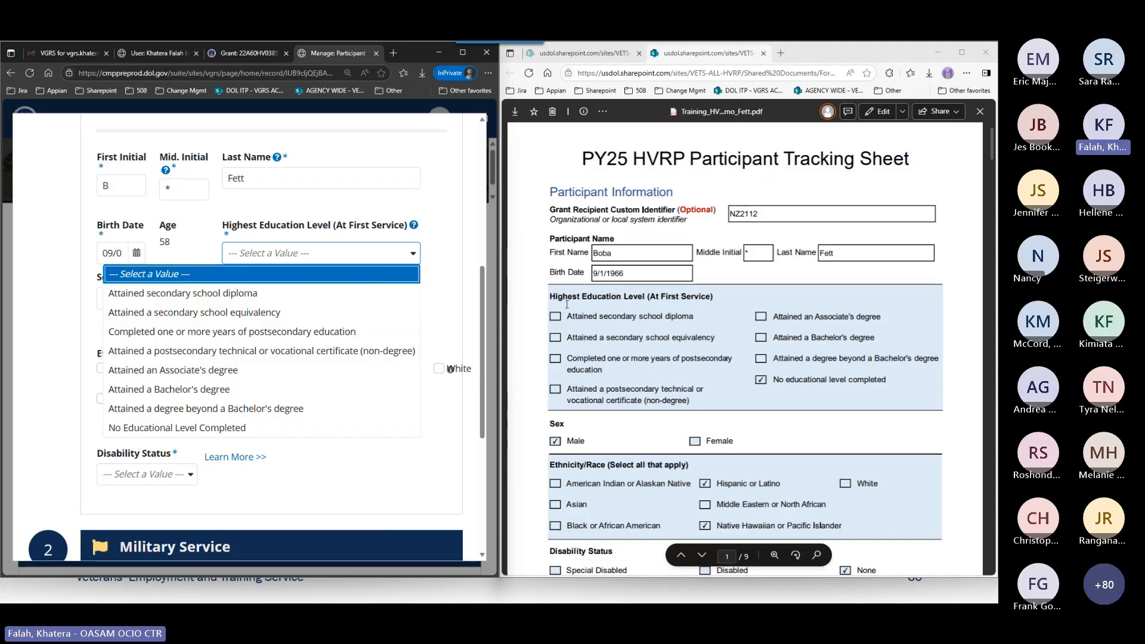
pyautogui.click(189, 252)
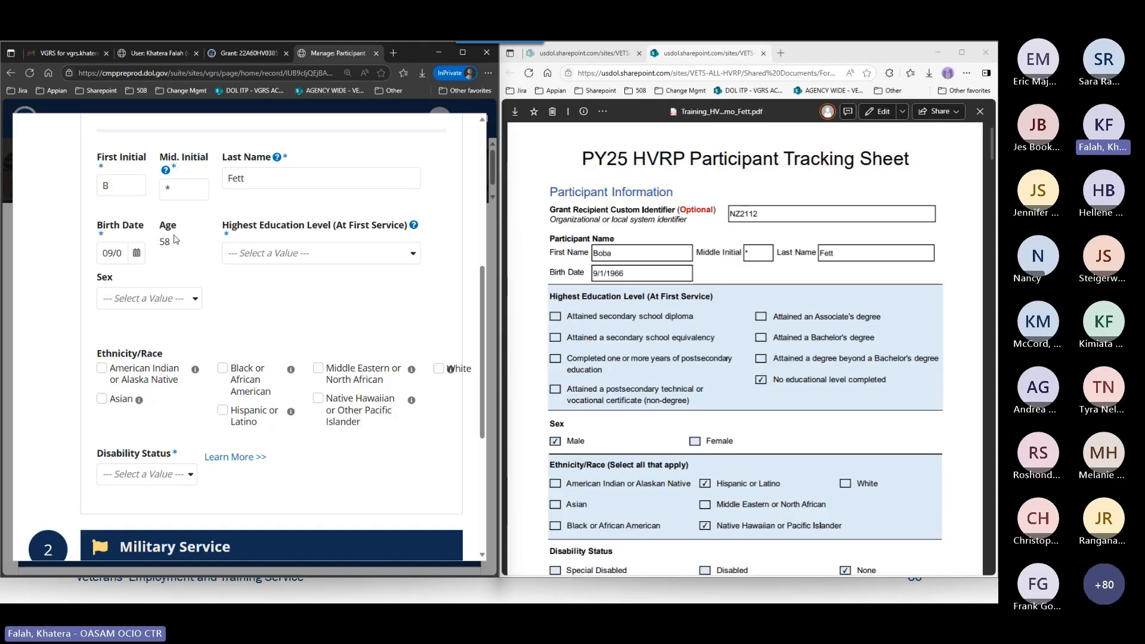
pyautogui.scroll(3, 203, 255)
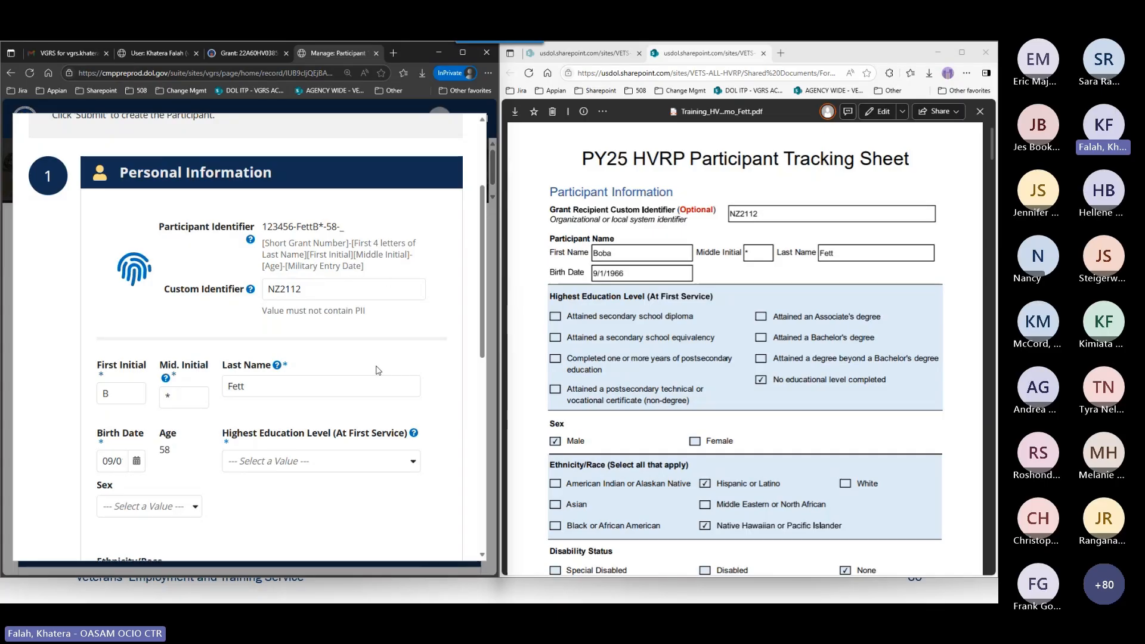
pyautogui.scroll(-1, 375, 370)
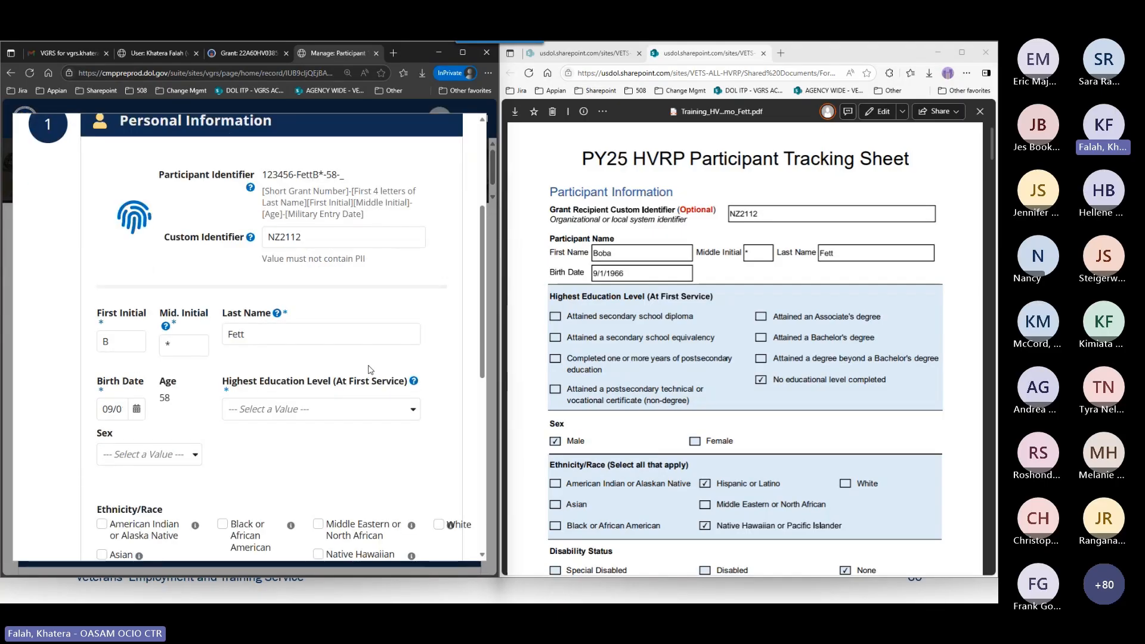
pyautogui.scroll(-2, 369, 369)
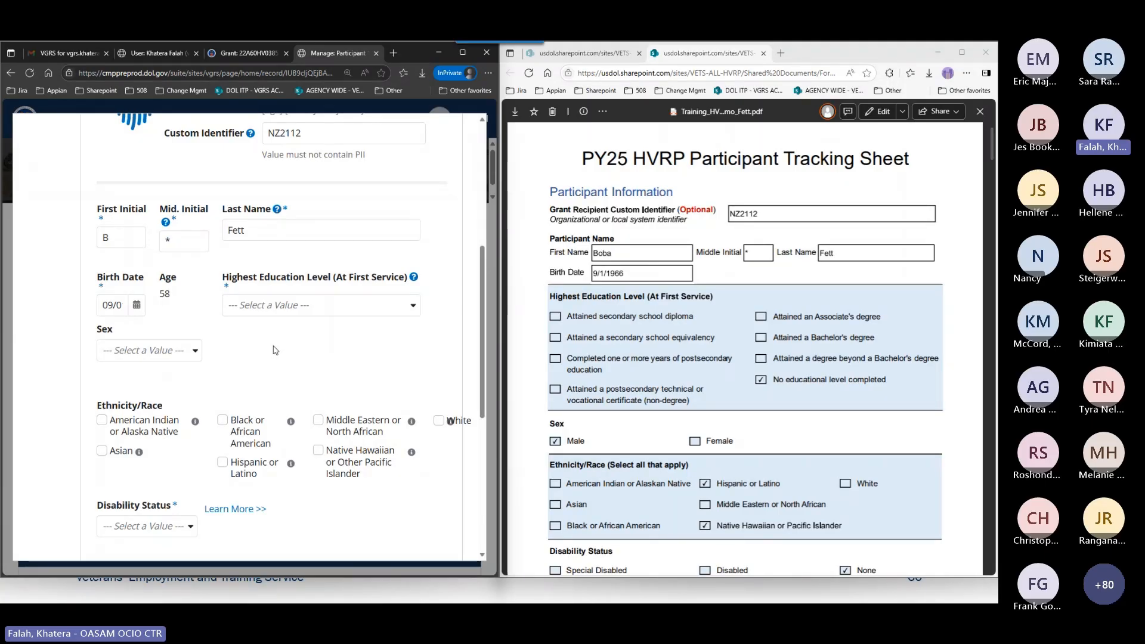
pyautogui.scroll(-1, 274, 353)
pyautogui.scroll(-5, 274, 354)
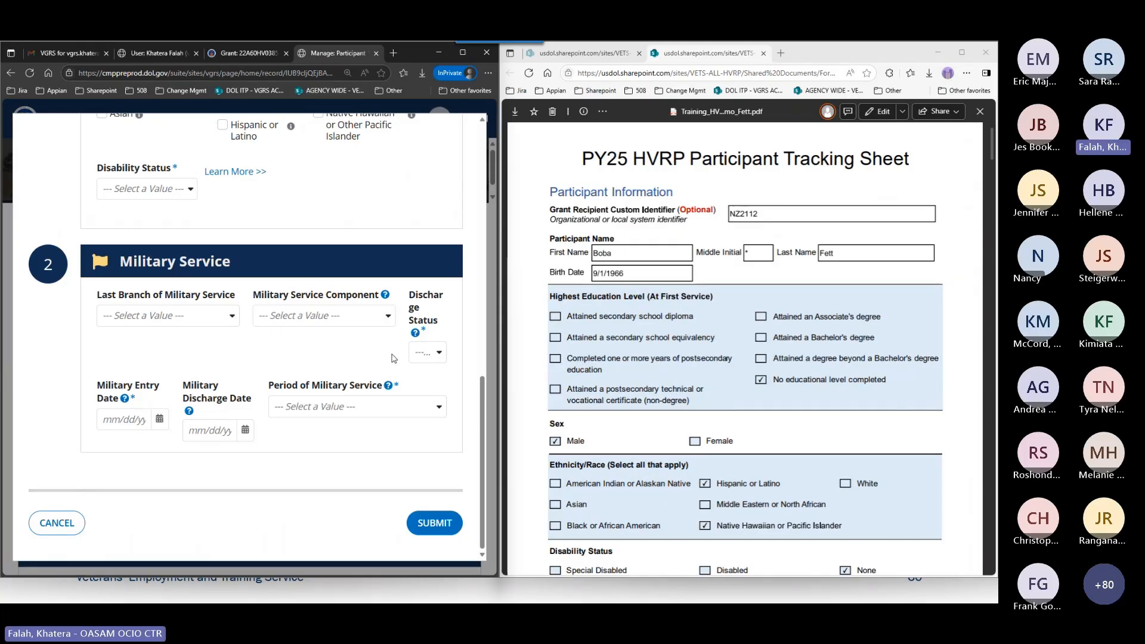
# Set the highest education level at first service to No Educational Level Completed.
pyautogui.scroll(7, 393, 357)
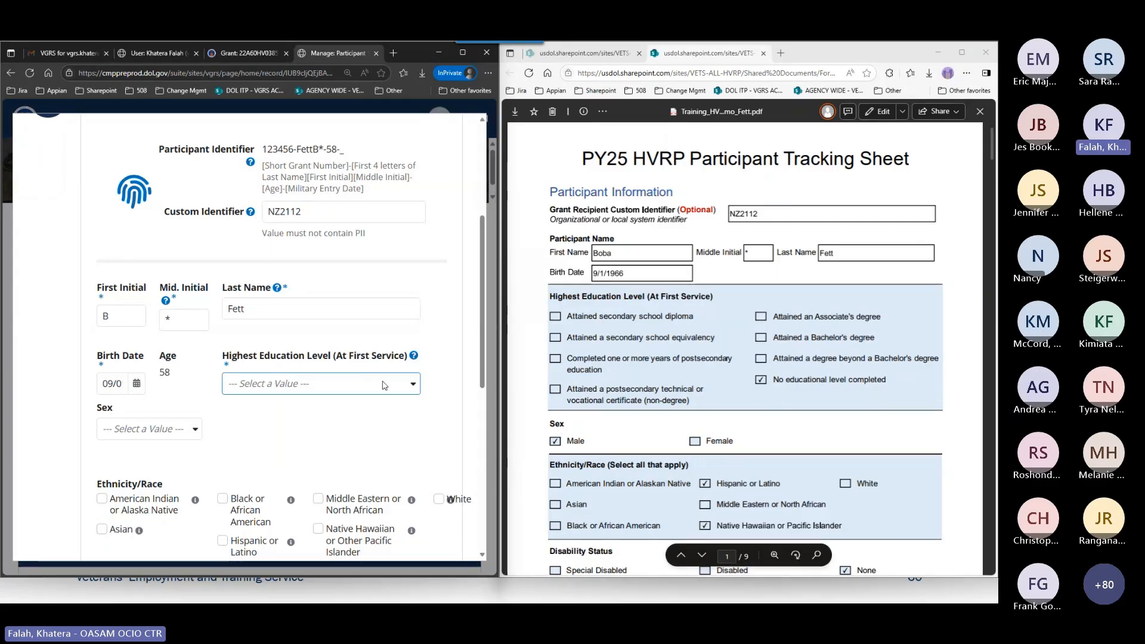
pyautogui.click(322, 383)
pyautogui.click(305, 558)
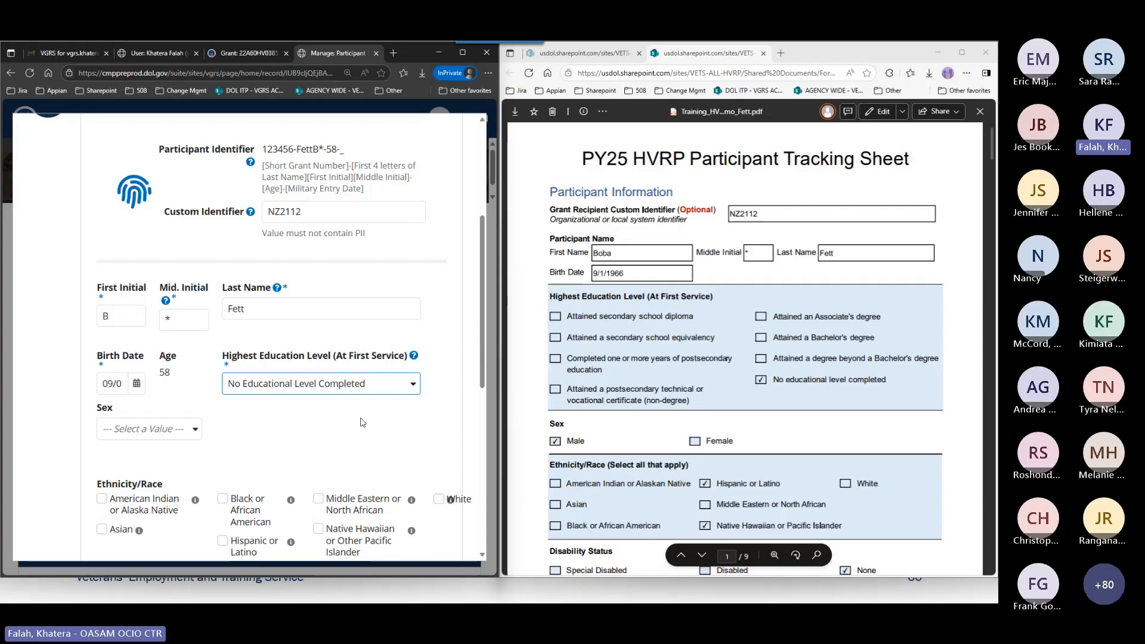
# Bring the tracking sheet's Sex section into view and set the participant's sex to Male.
pyautogui.scroll(-3, 450, 391)
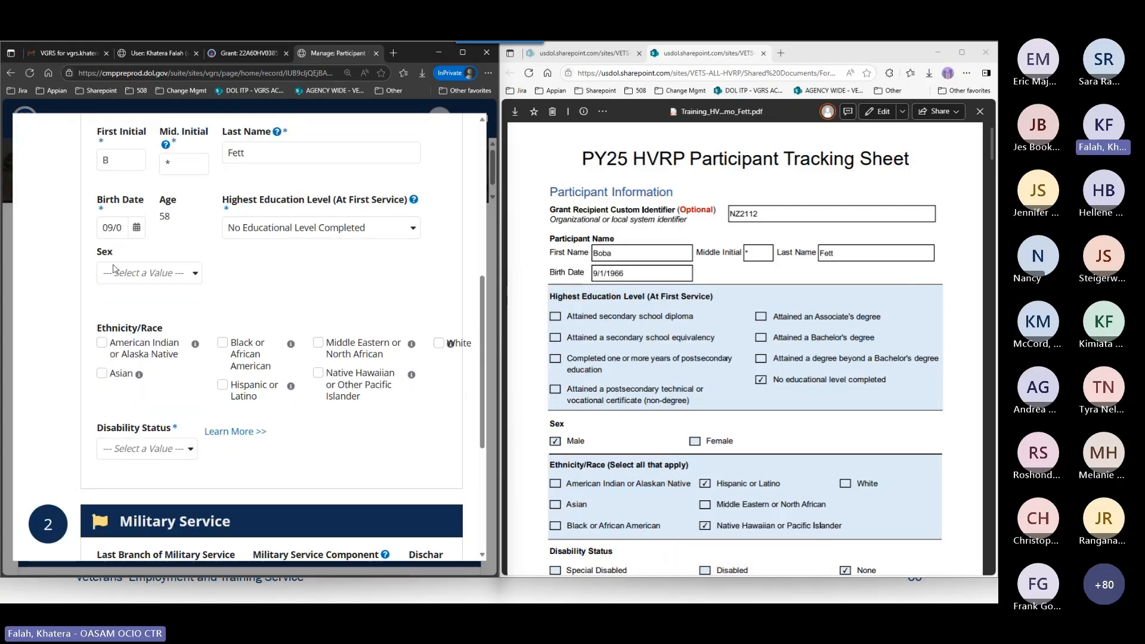
pyautogui.scroll(-3, 563, 292)
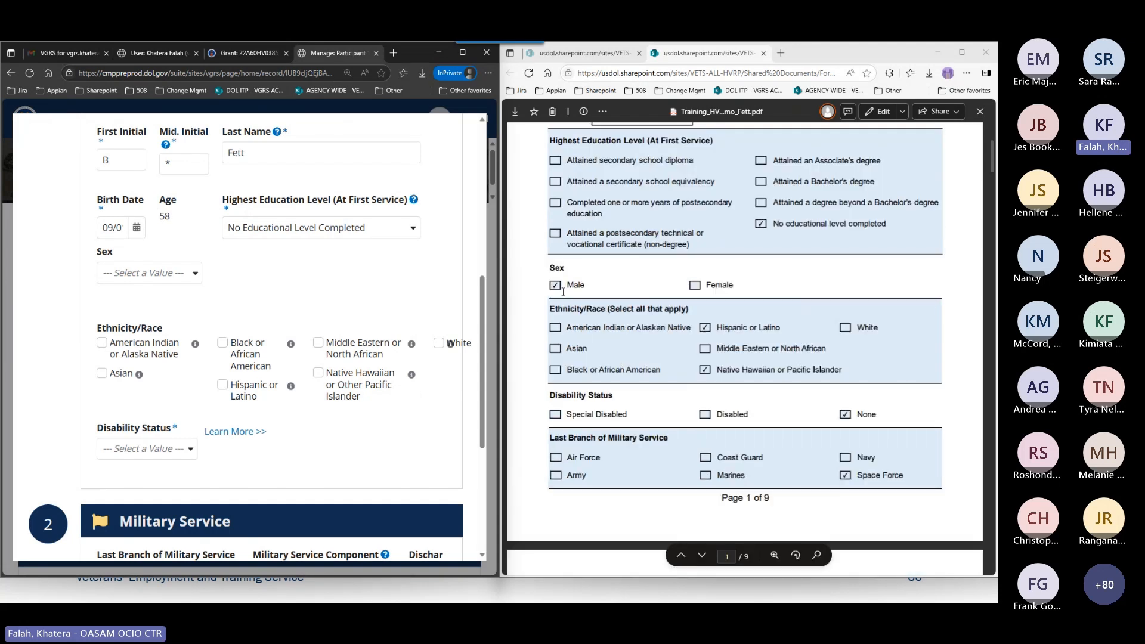
pyautogui.click(149, 273)
pyautogui.click(146, 311)
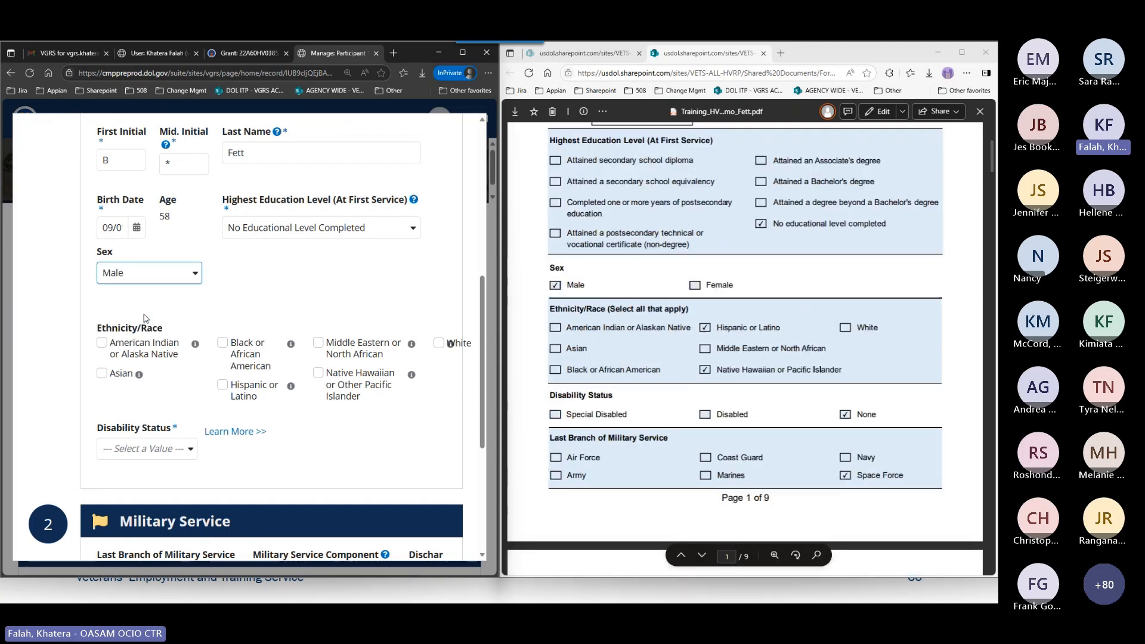
pyautogui.click(327, 291)
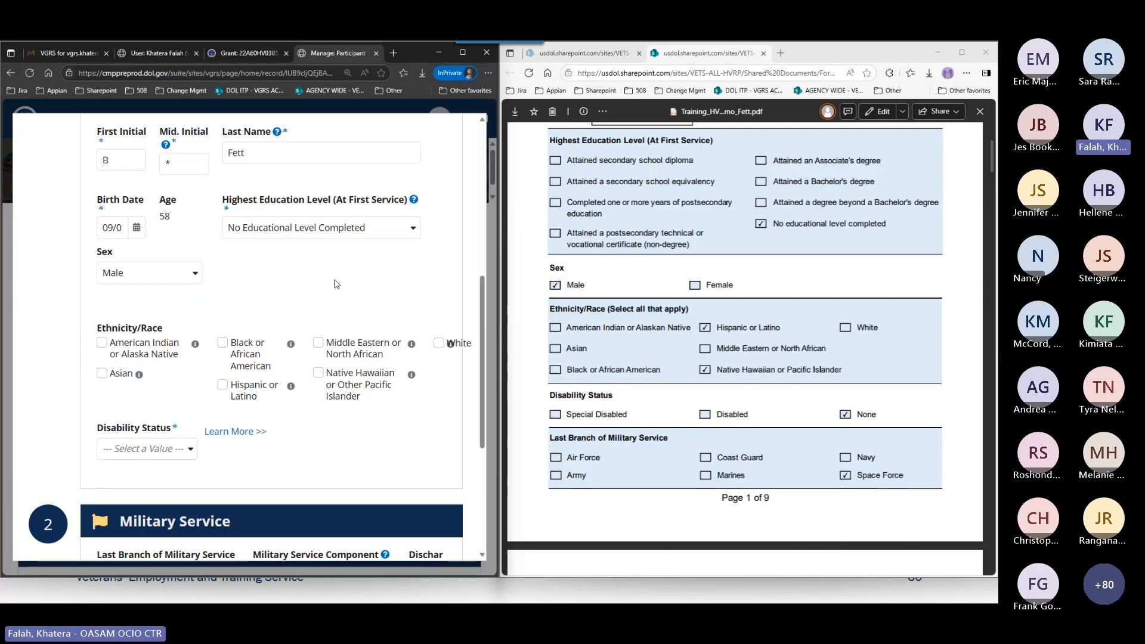
# Select Hispanic or Latino and Native Hawaiian or Other Pacific Islander as the participant's ethnicity/race.
pyautogui.scroll(-1, 316, 347)
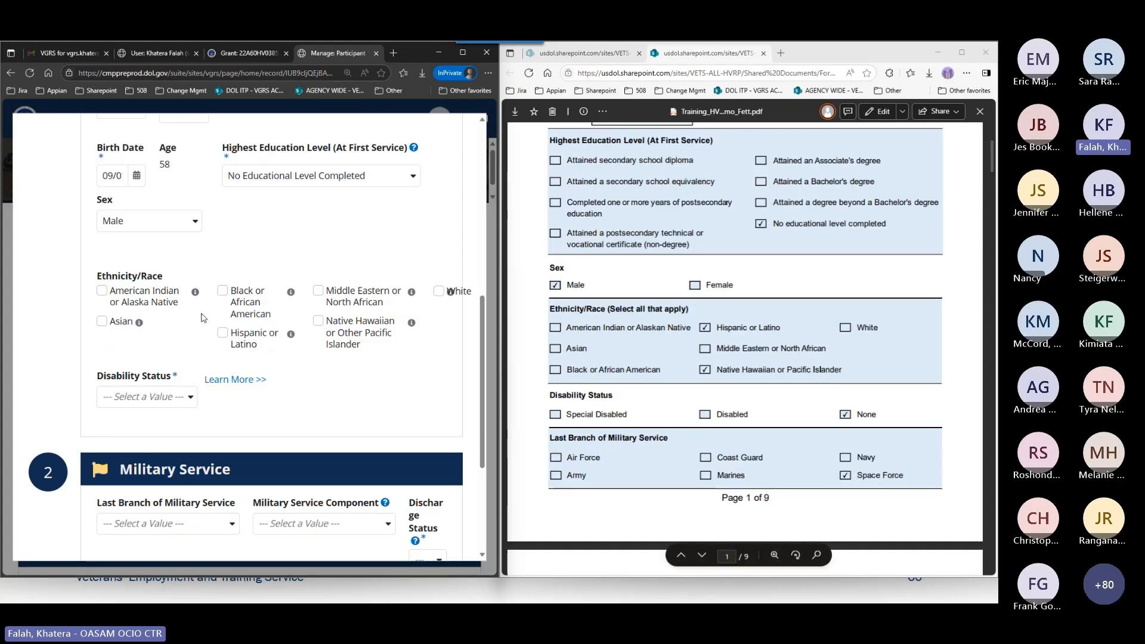
pyautogui.click(232, 336)
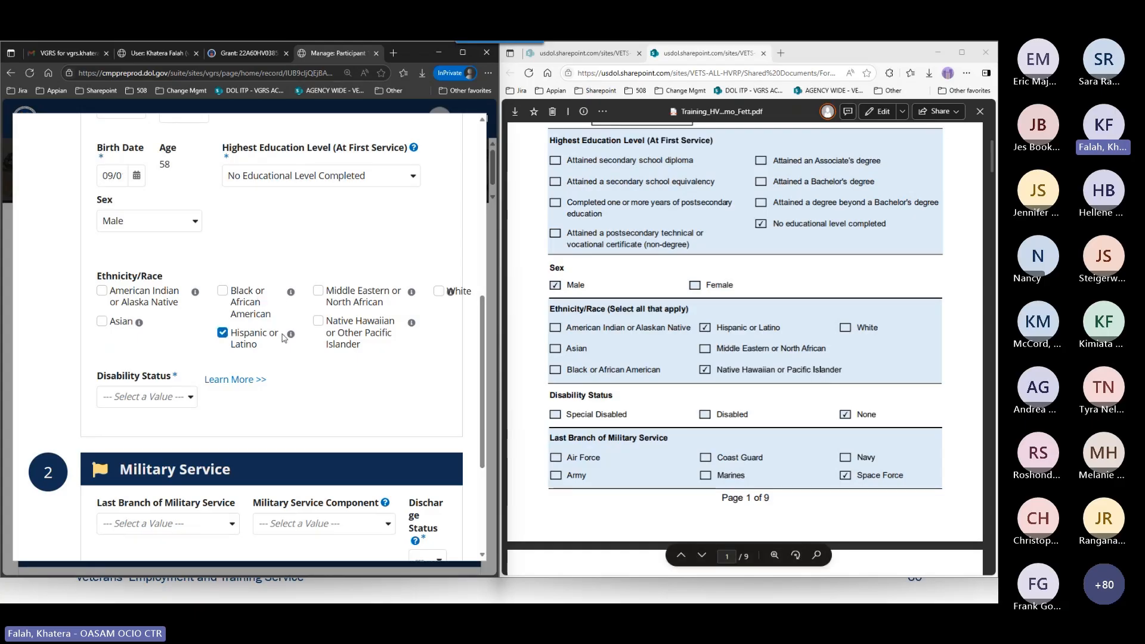
pyautogui.click(318, 323)
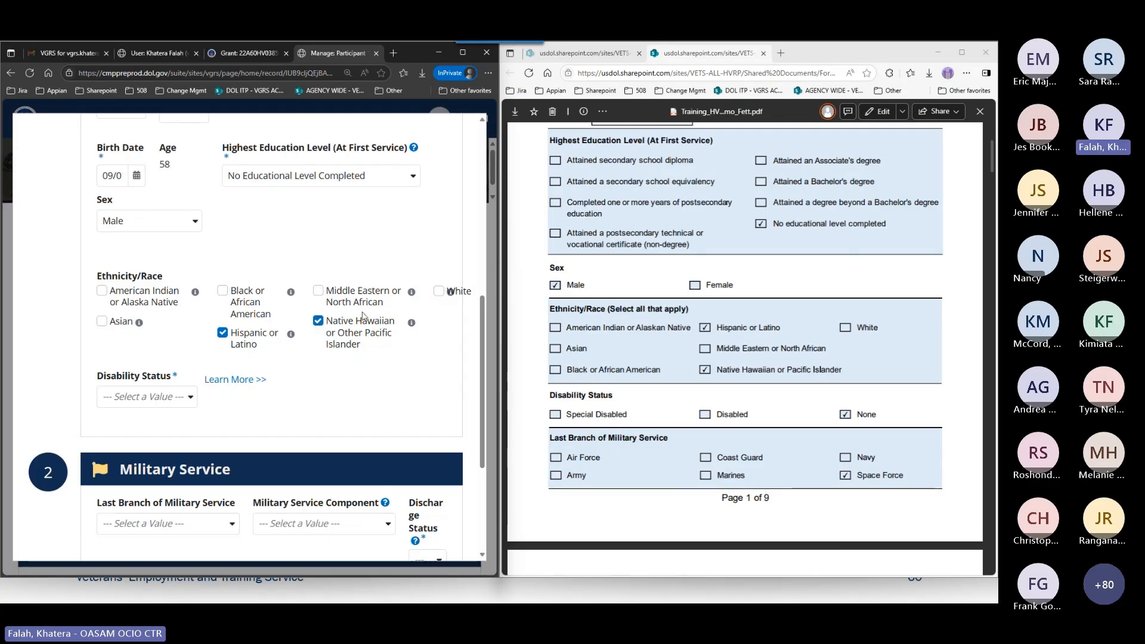
# Narrow the form window to widen the tracking sheet, and view the Middle Eastern or North African category's help.
pyautogui.moveTo(501, 309); pyautogui.dragTo(320, 311)
pyautogui.scroll(6, 266, 347)
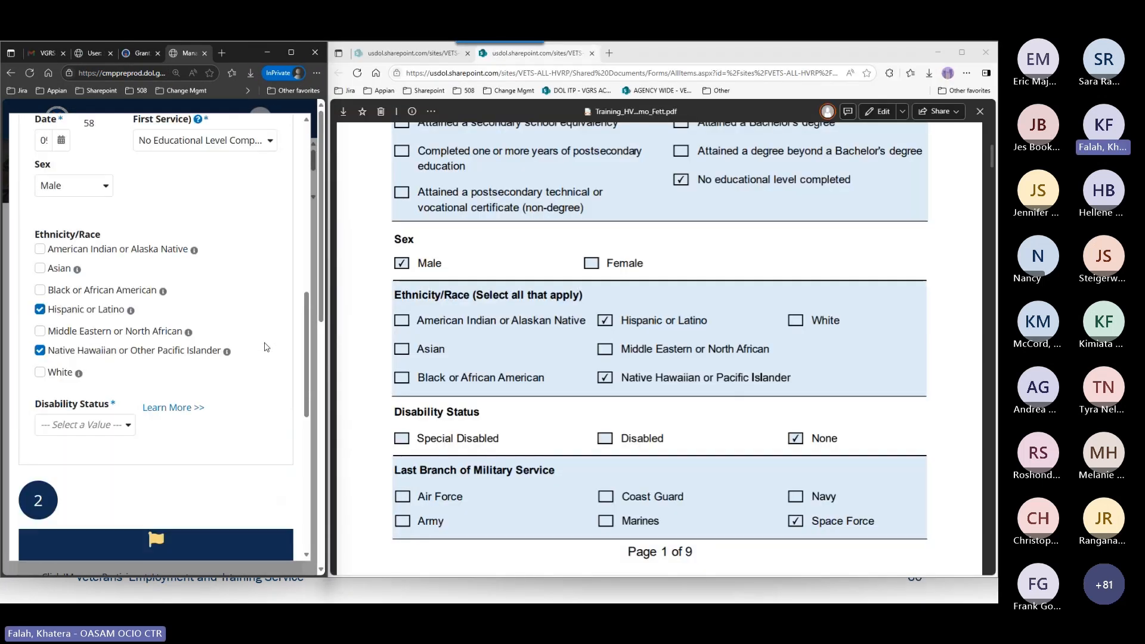
pyautogui.scroll(2, 266, 347)
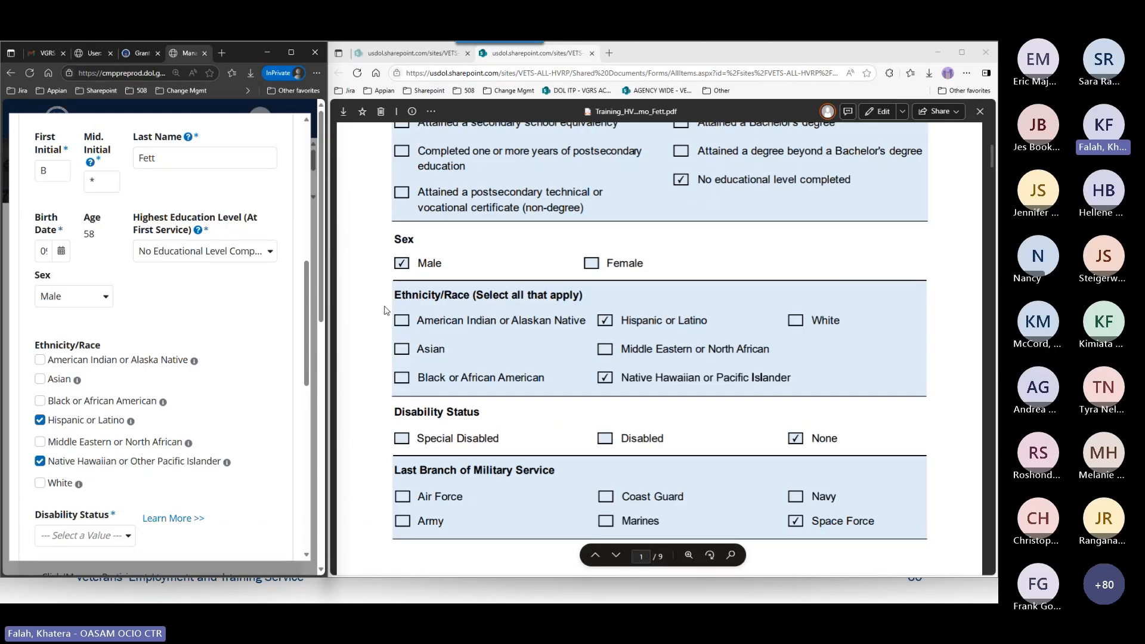
pyautogui.scroll(-2, 238, 333)
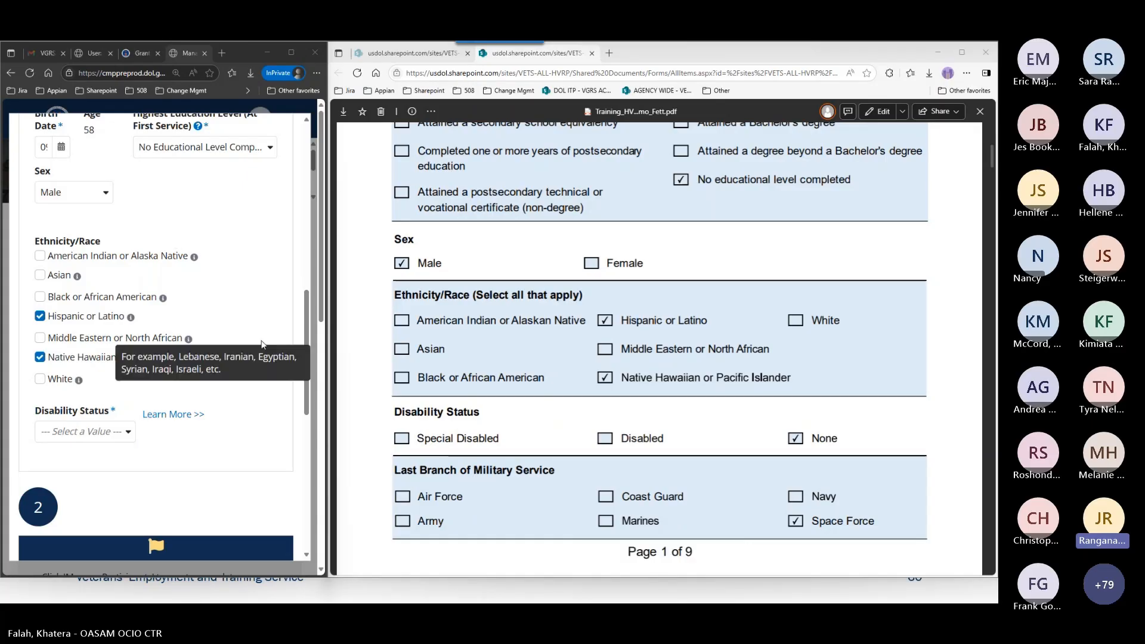
# Review the Participant Identifier format and highlight the Custom Identifier value above its PII note.
pyautogui.scroll(5, 263, 345)
pyautogui.scroll(3, 263, 344)
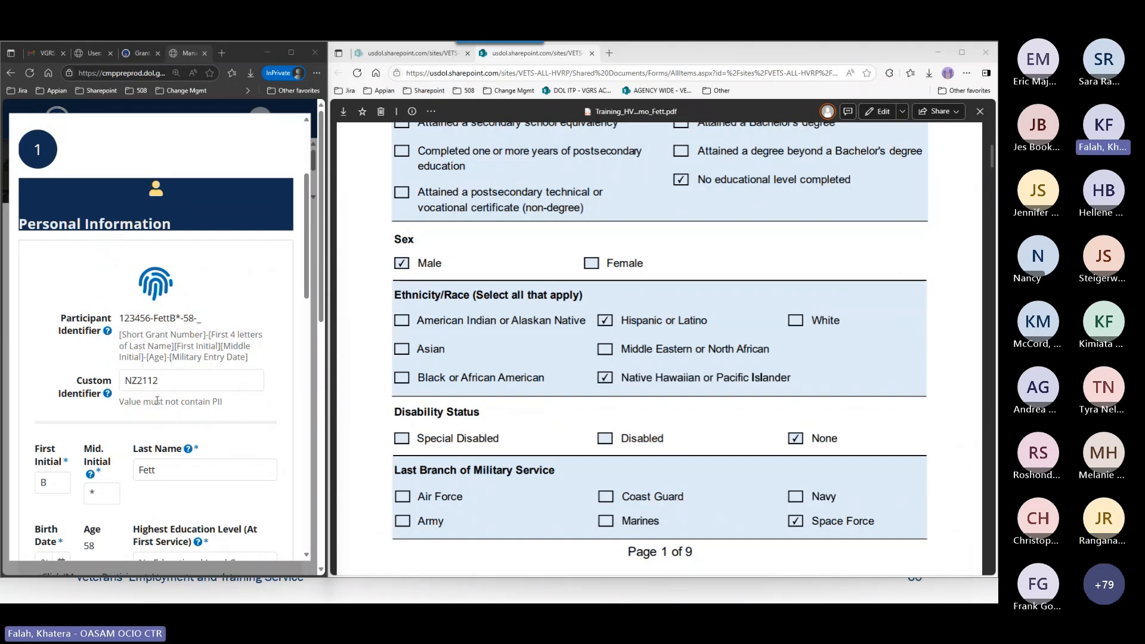
pyautogui.scroll(-1, 153, 401)
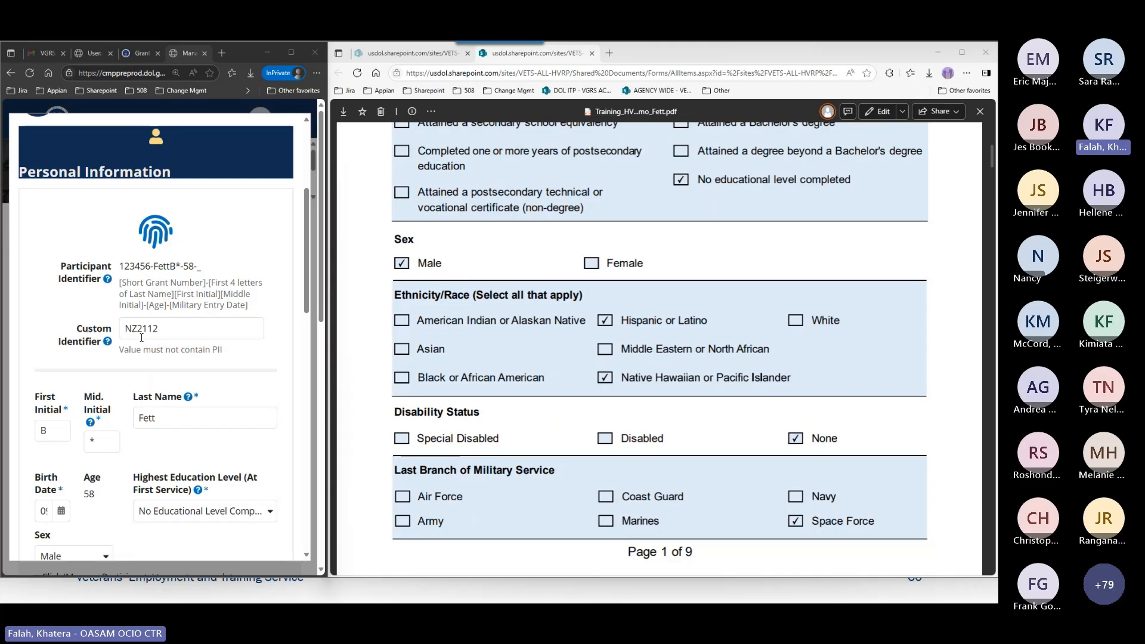
pyautogui.doubleClick(170, 327)
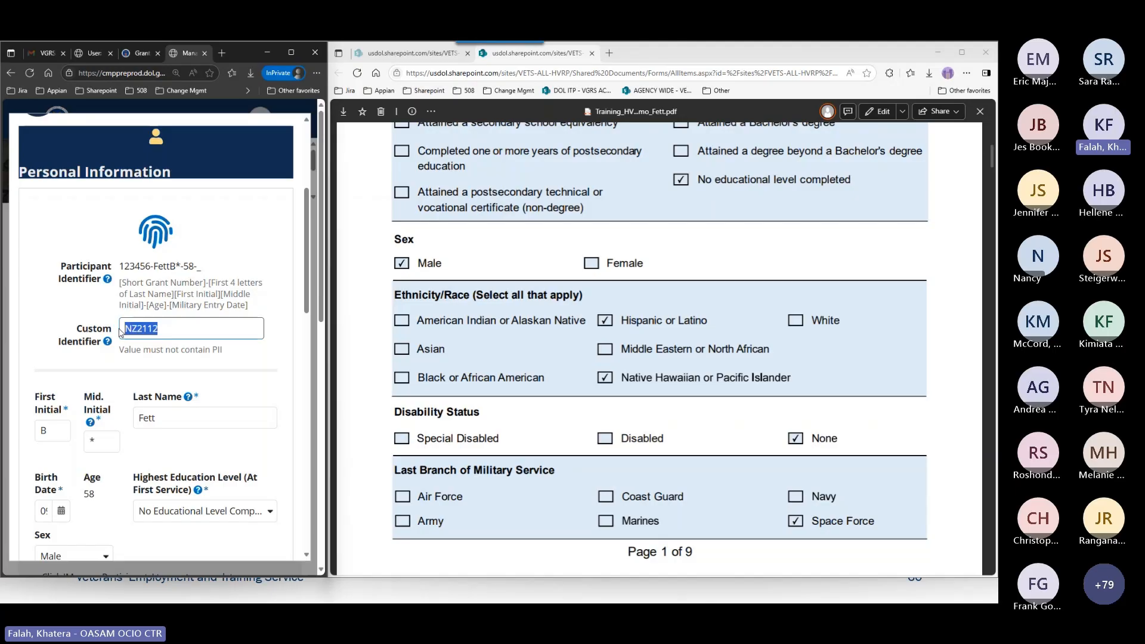
pyautogui.click(175, 350)
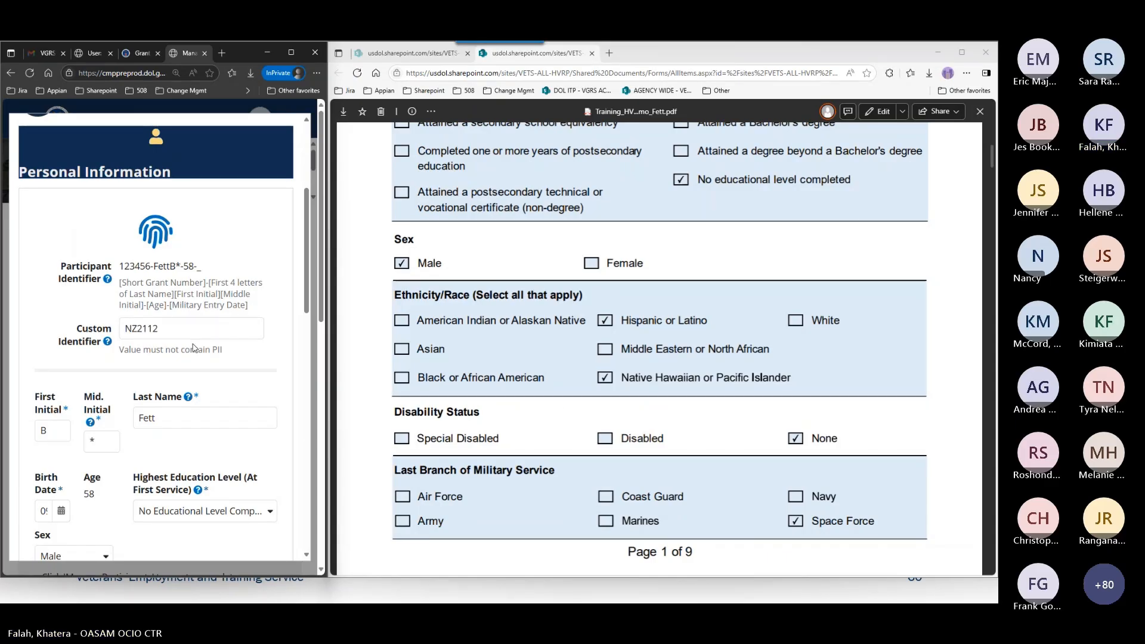
pyautogui.scroll(-4, 192, 347)
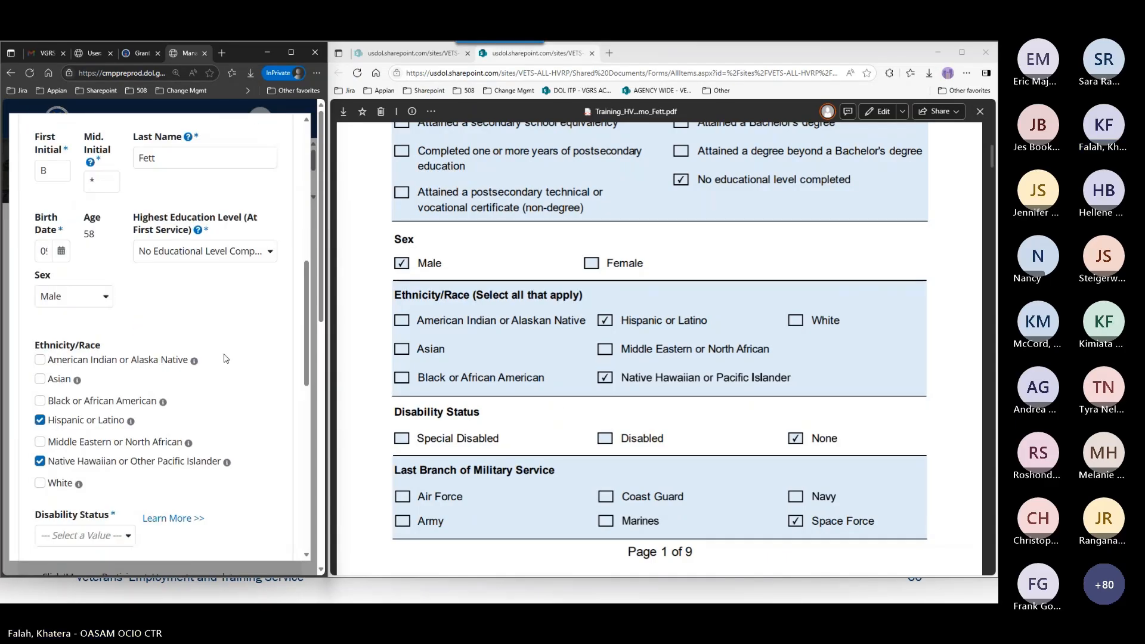
pyautogui.scroll(-2, 224, 352)
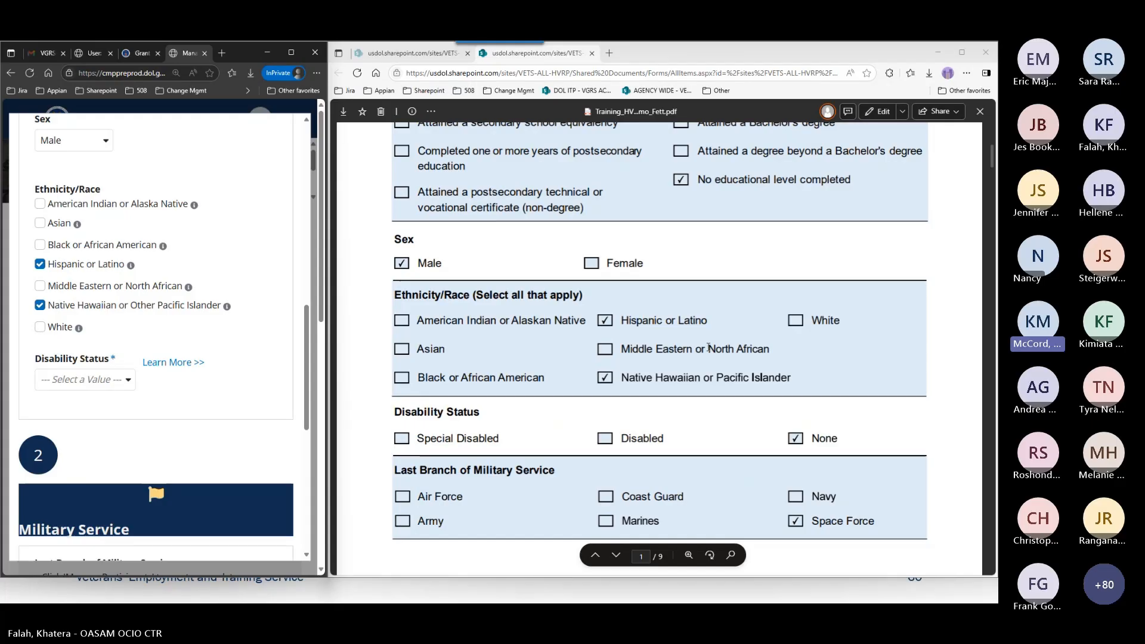
pyautogui.scroll(2, 708, 347)
pyautogui.scroll(-2, 709, 347)
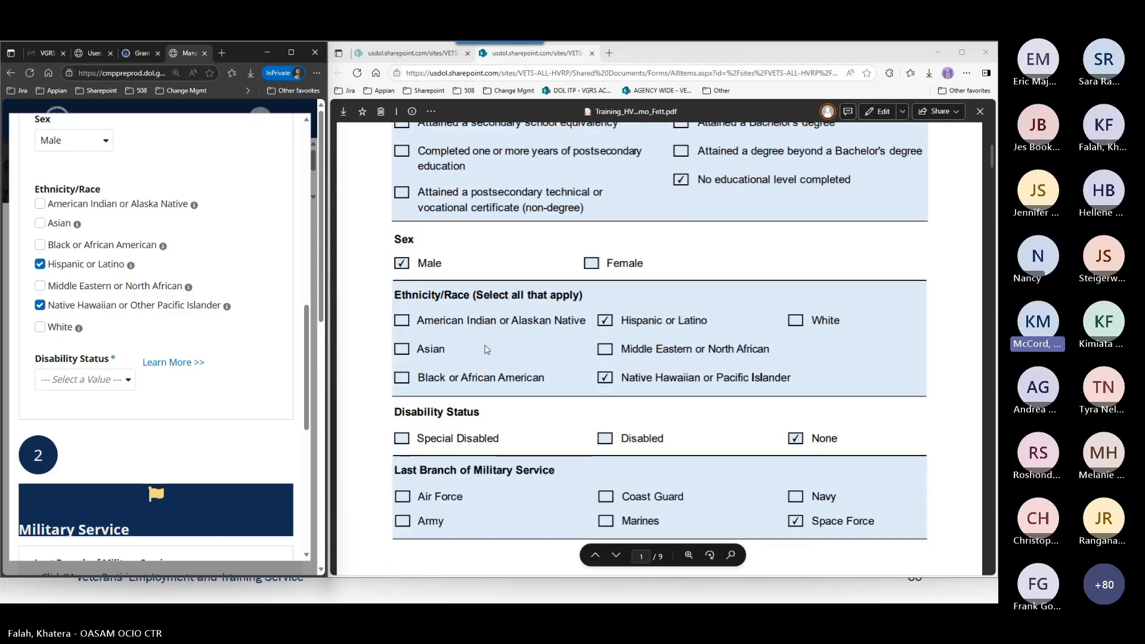
pyautogui.click(734, 52)
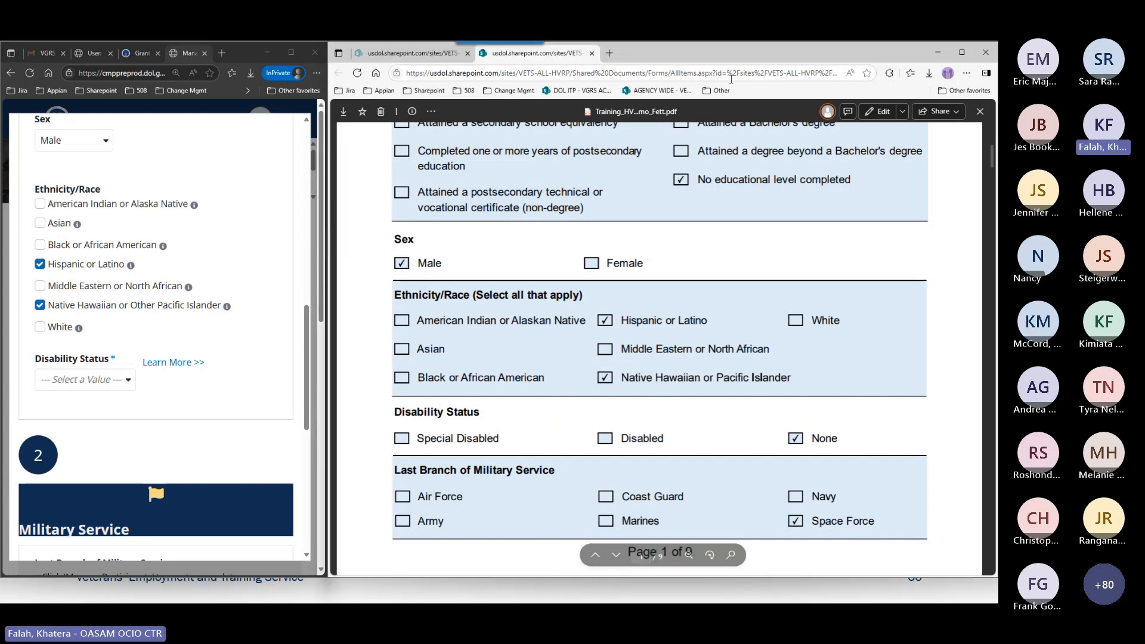
# Put the tracking sheet out of view, maximize the participant form window, and set Disability Status to None.
pyautogui.moveTo(732, 73); pyautogui.dragTo(775, 41)
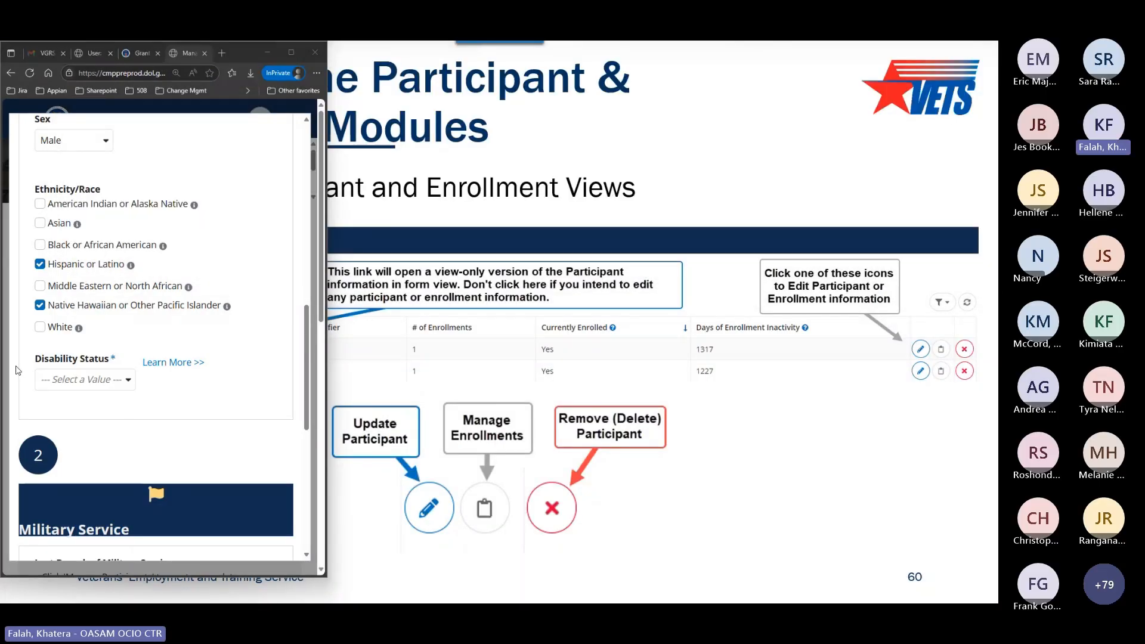
pyautogui.click(294, 53)
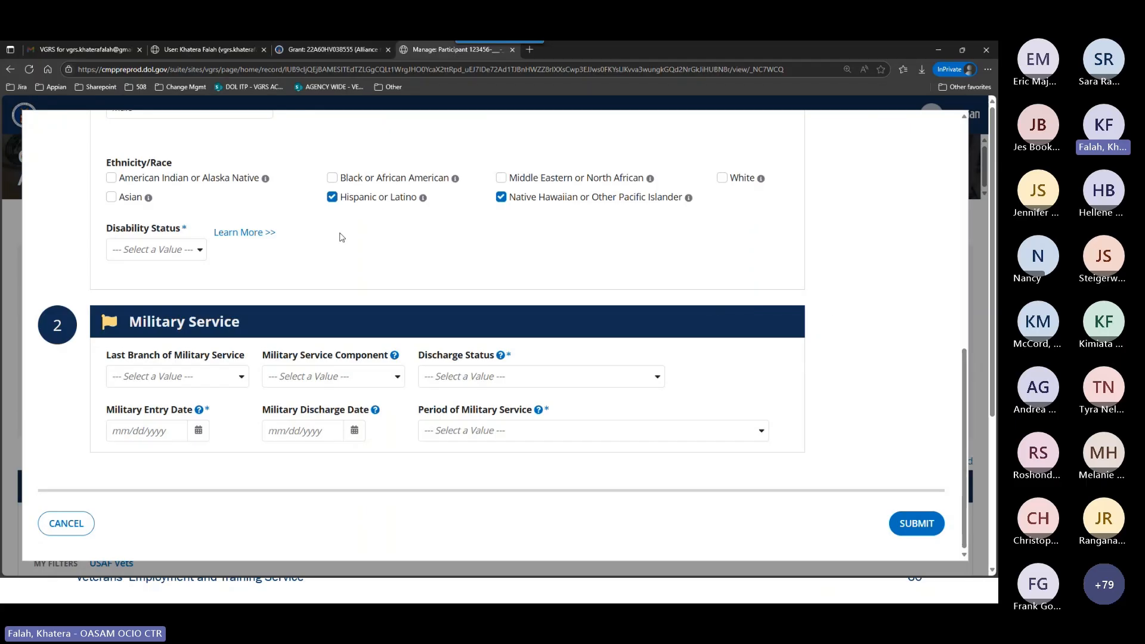
pyautogui.scroll(4, 480, 281)
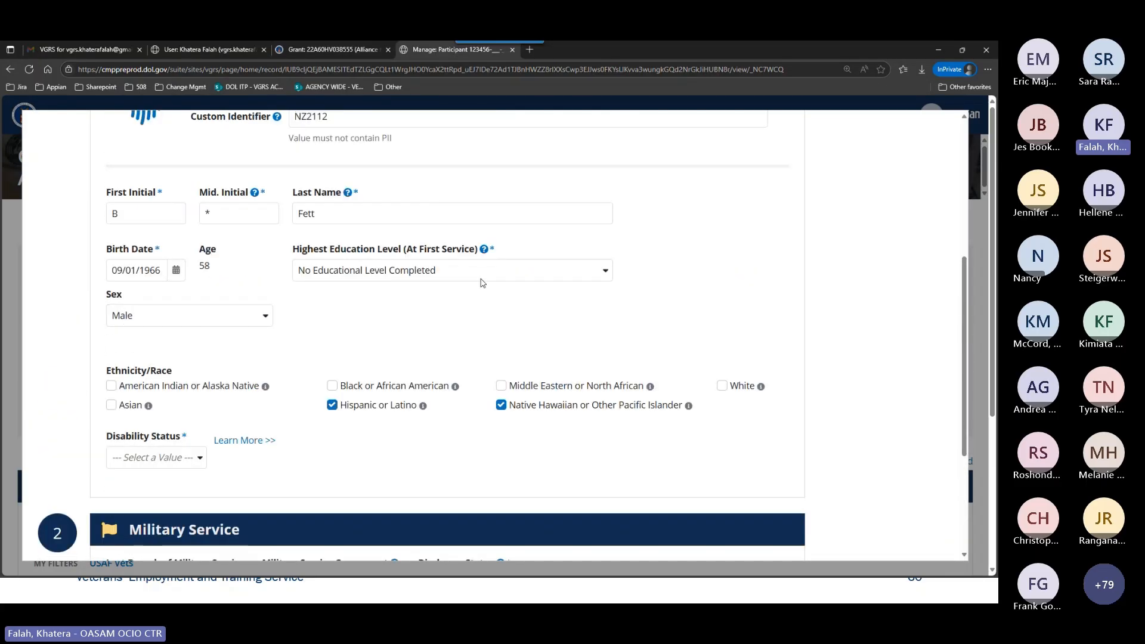
pyautogui.scroll(-3, 473, 295)
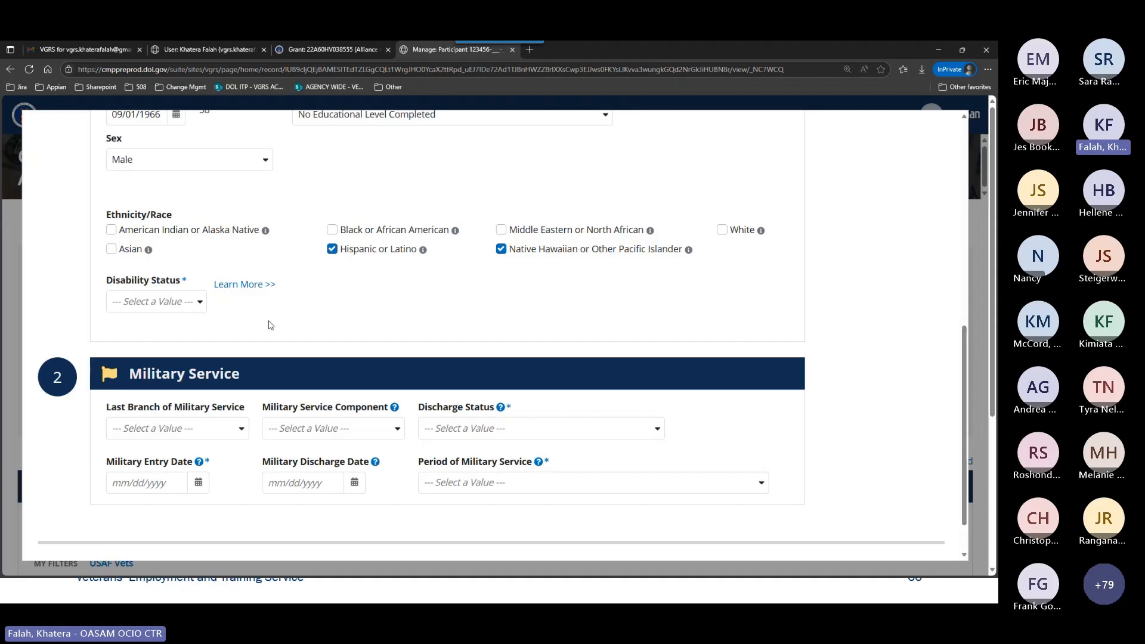
pyautogui.click(186, 304)
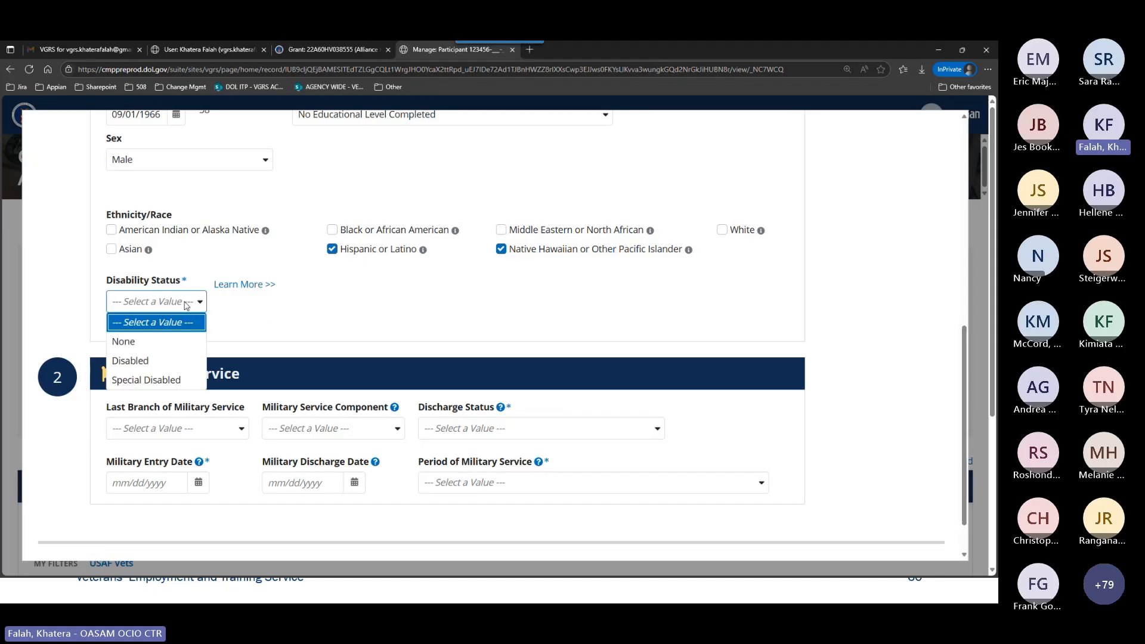
pyautogui.click(183, 342)
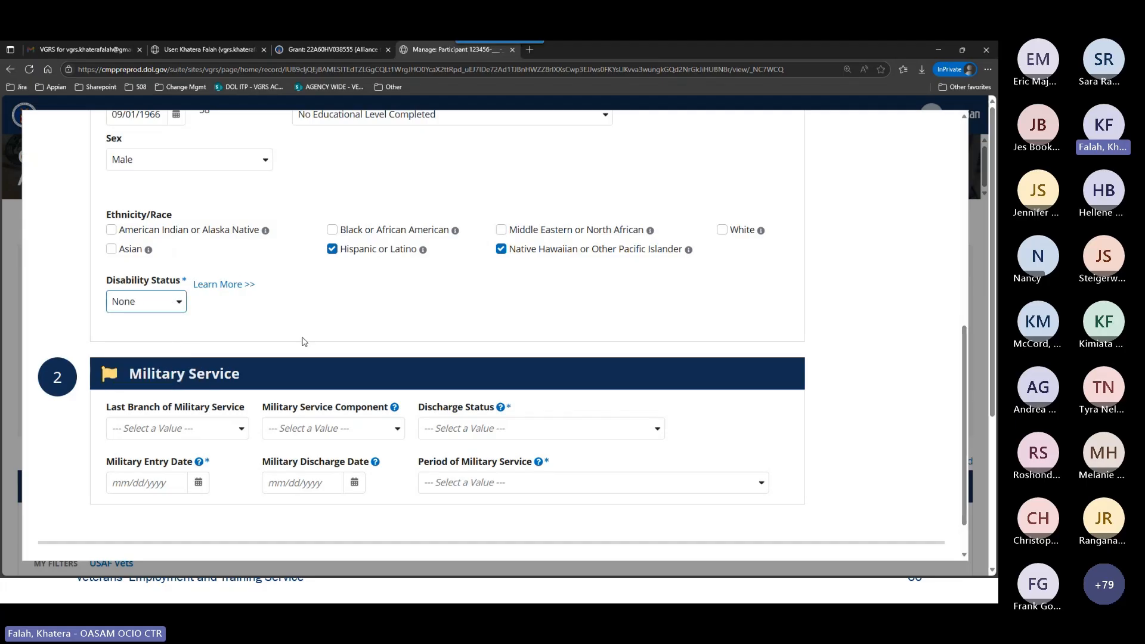
# Open the disability status explanation, review its definitions alongside the status options, and close the explanation.
pyautogui.click(222, 285)
pyautogui.click(161, 305)
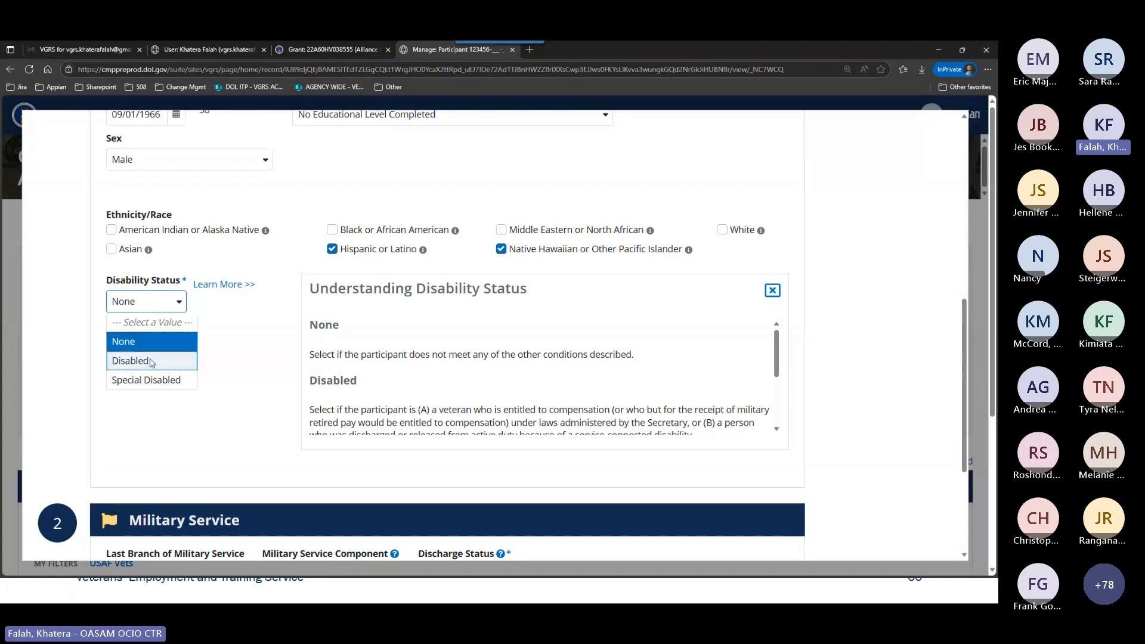
pyautogui.click(218, 338)
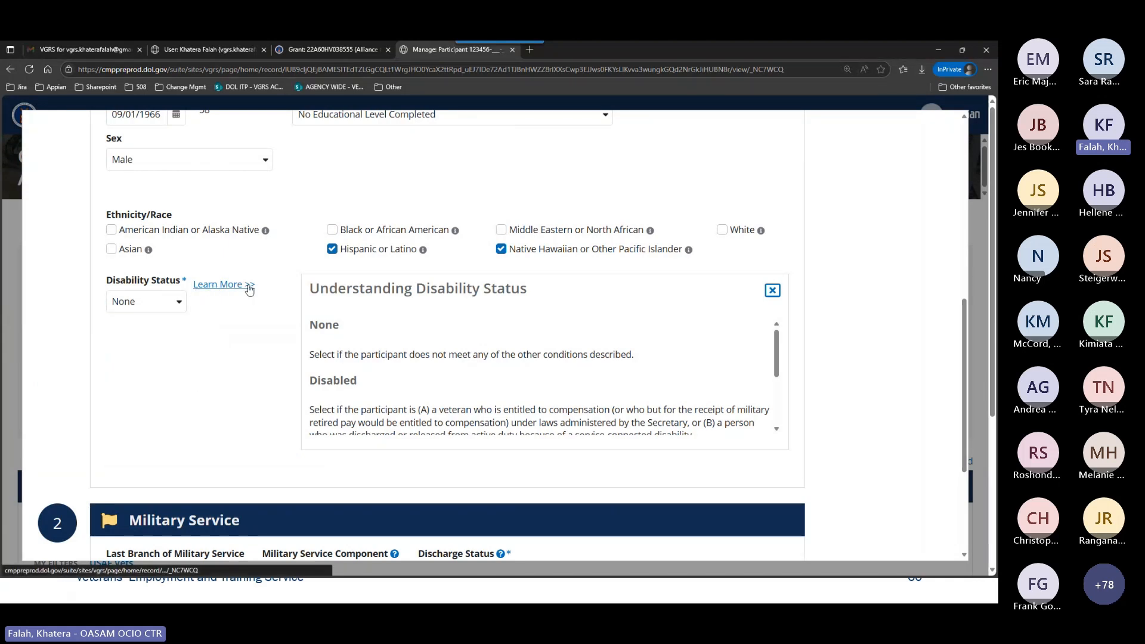
pyautogui.scroll(-1, 387, 340)
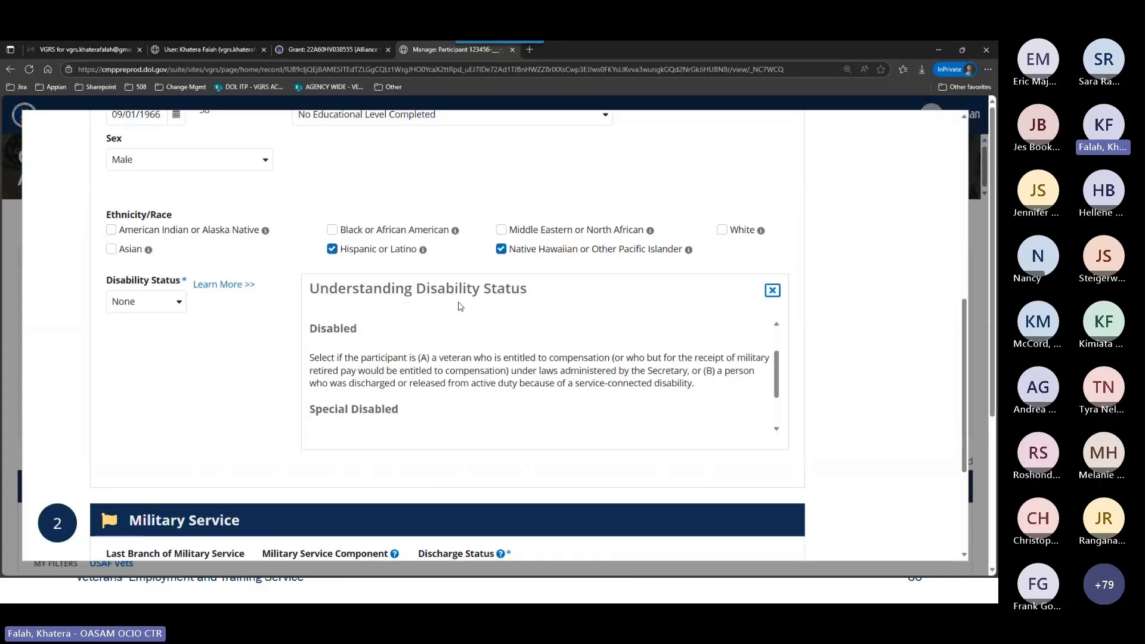
pyautogui.scroll(2, 260, 359)
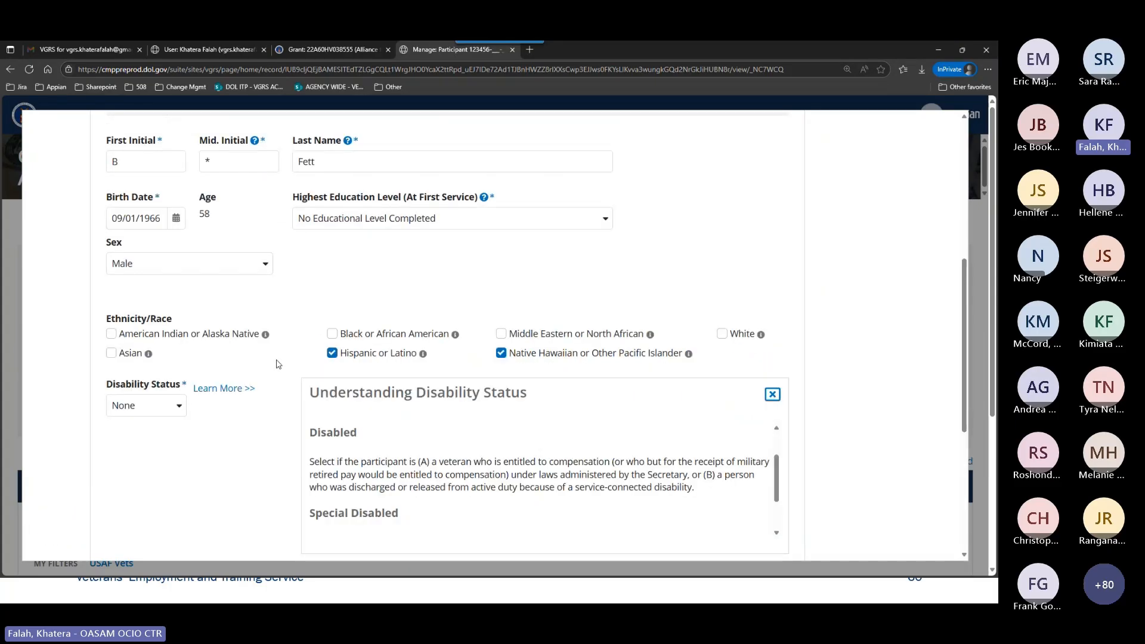
pyautogui.scroll(1, 359, 327)
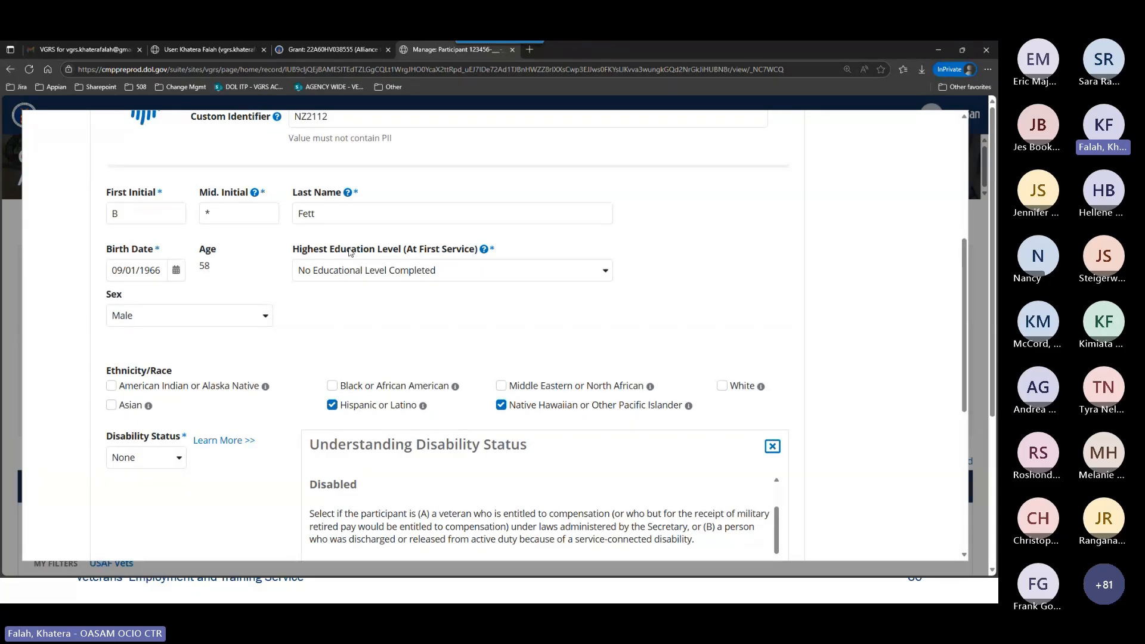
pyautogui.scroll(-1, 327, 310)
pyautogui.scroll(-1, 294, 311)
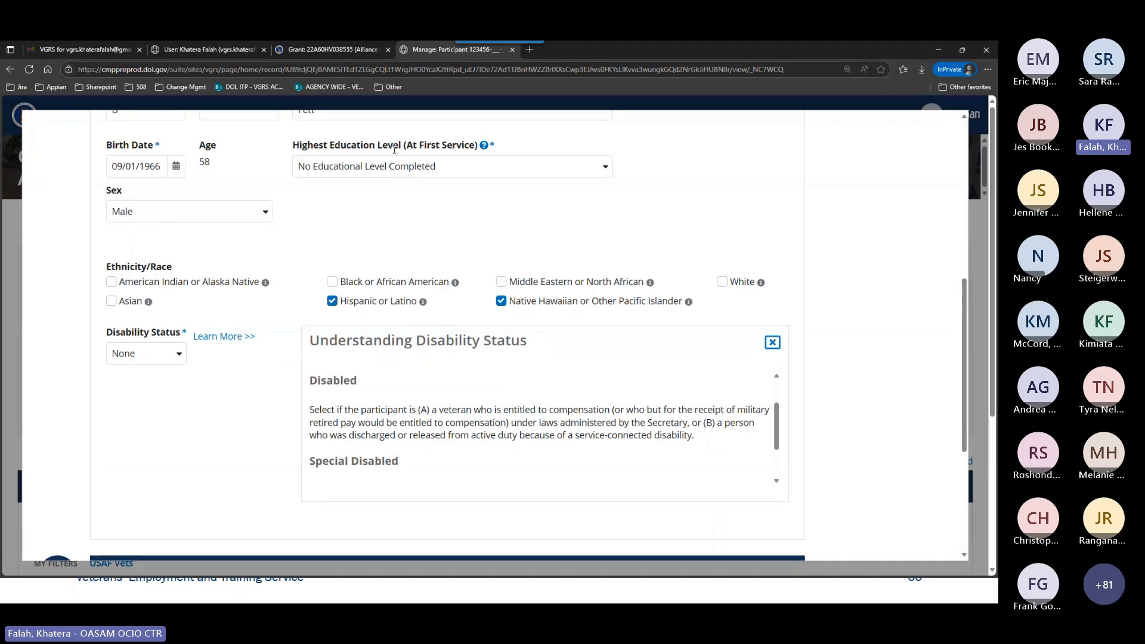
pyautogui.scroll(3, 249, 364)
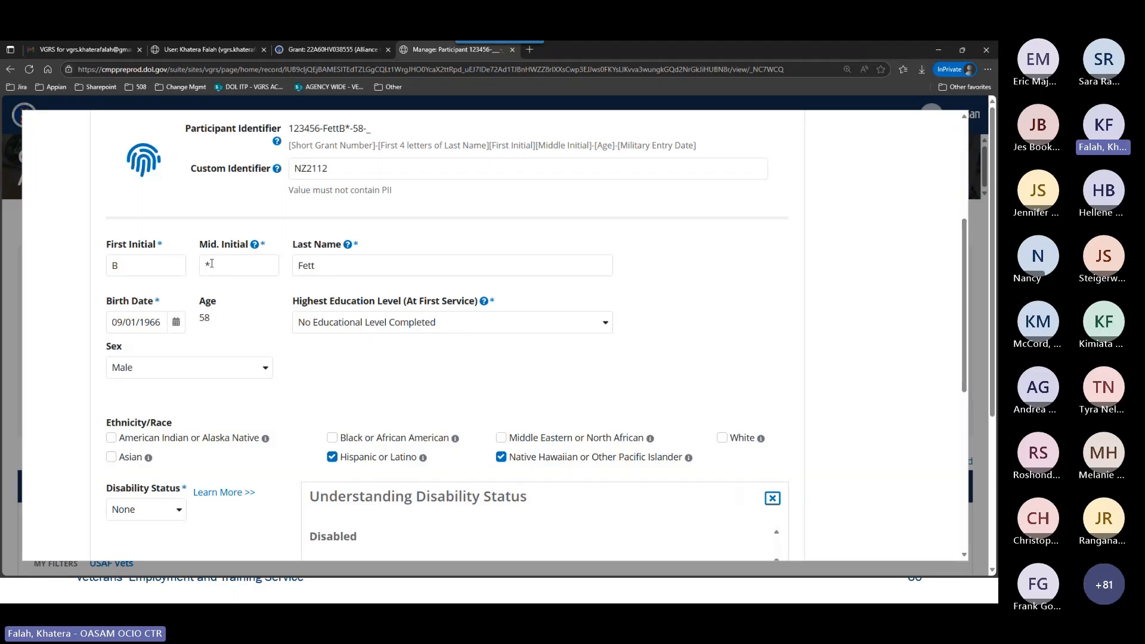
pyautogui.scroll(-3, 310, 337)
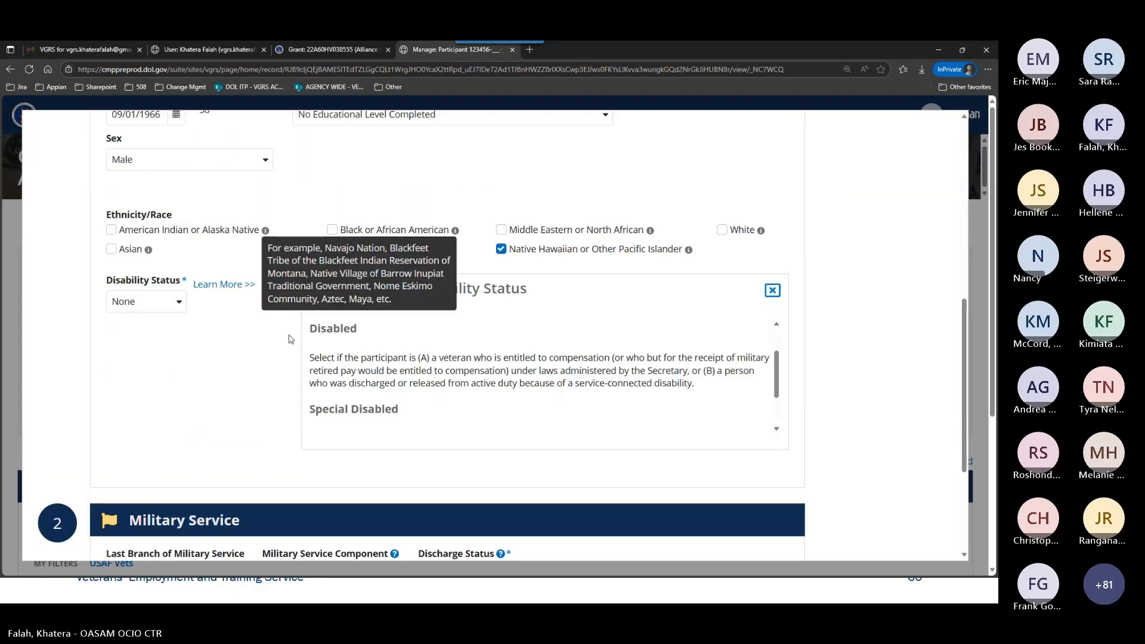
pyautogui.click(771, 290)
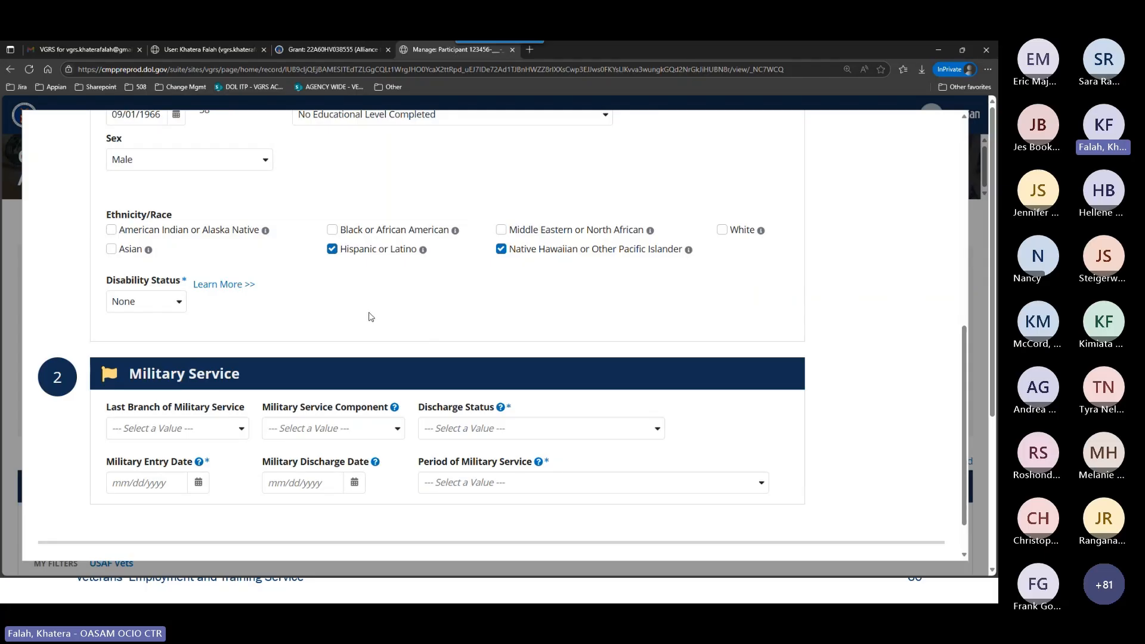
# Set the participant's last branch of military service to Space Force and the military service component to Active Duty.
pyautogui.scroll(-1, 369, 313)
pyautogui.scroll(2, 346, 265)
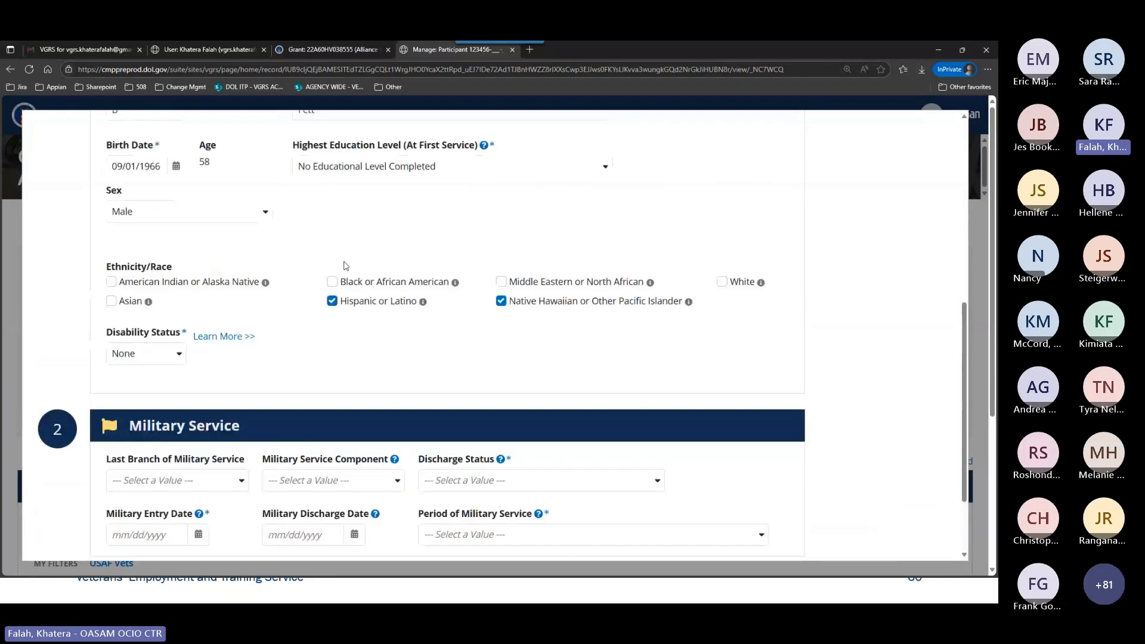
pyautogui.scroll(-2, 356, 290)
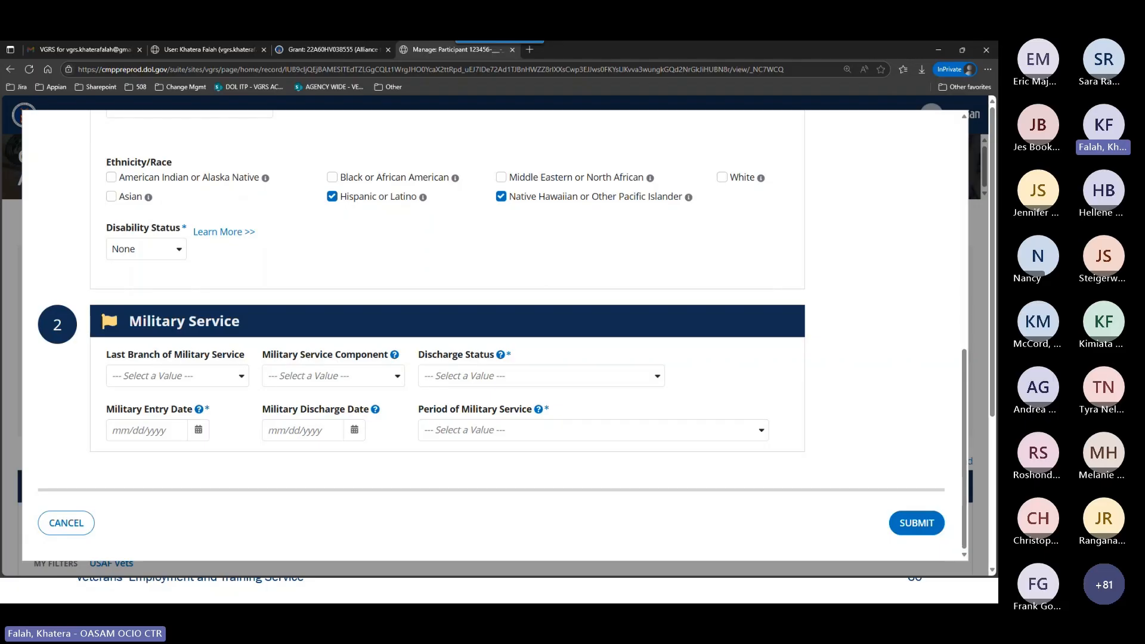
pyautogui.click(185, 375)
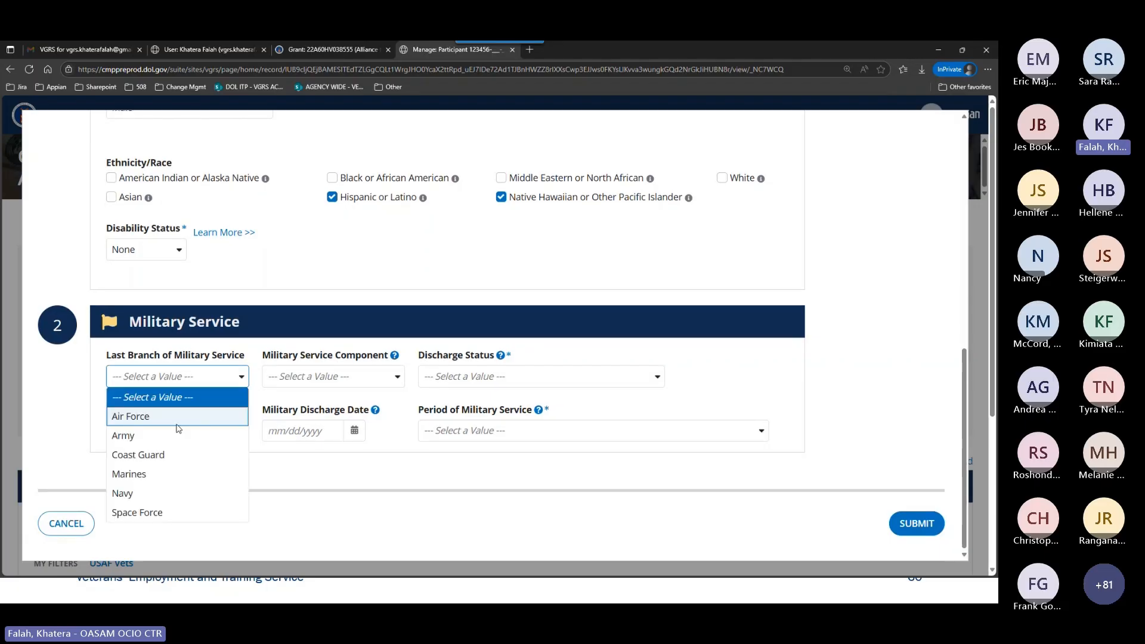
pyautogui.click(156, 512)
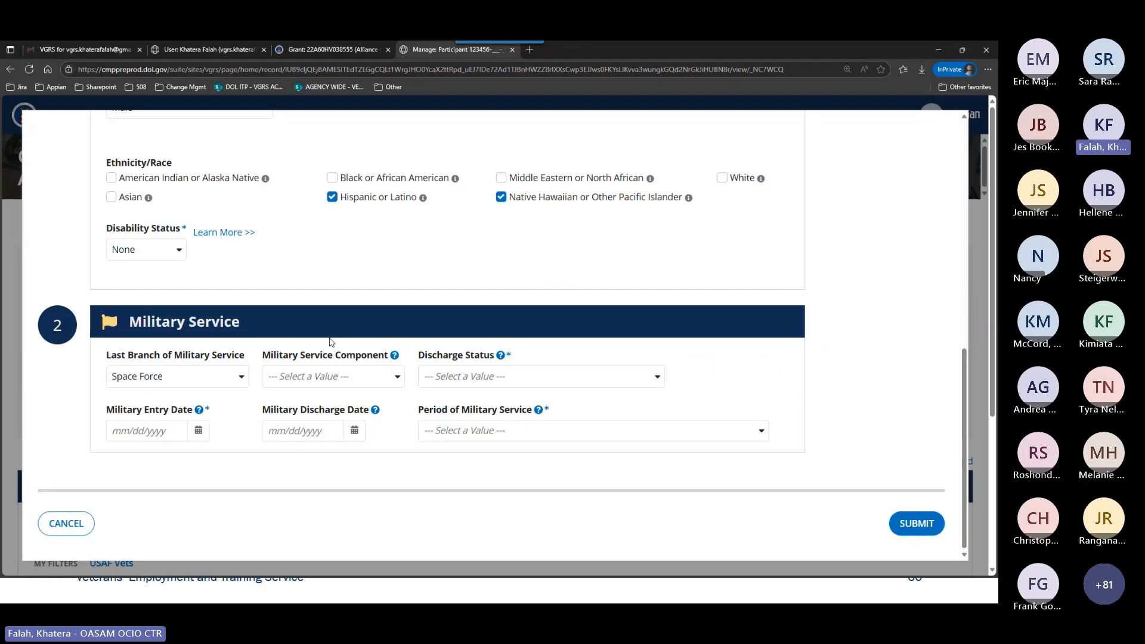
pyautogui.click(328, 382)
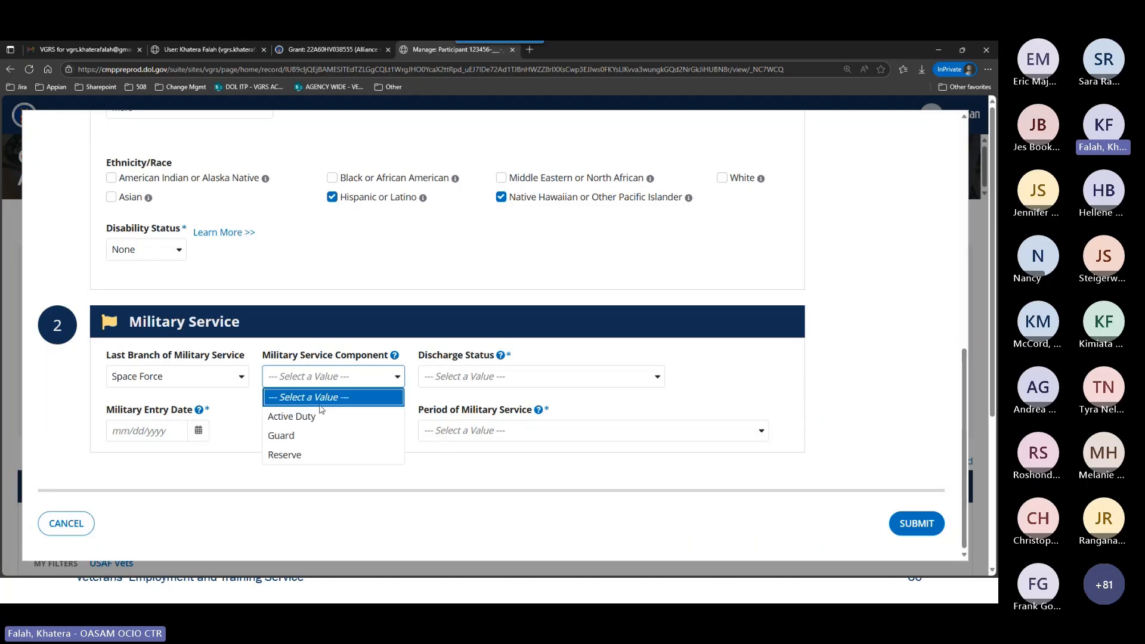
pyautogui.click(317, 420)
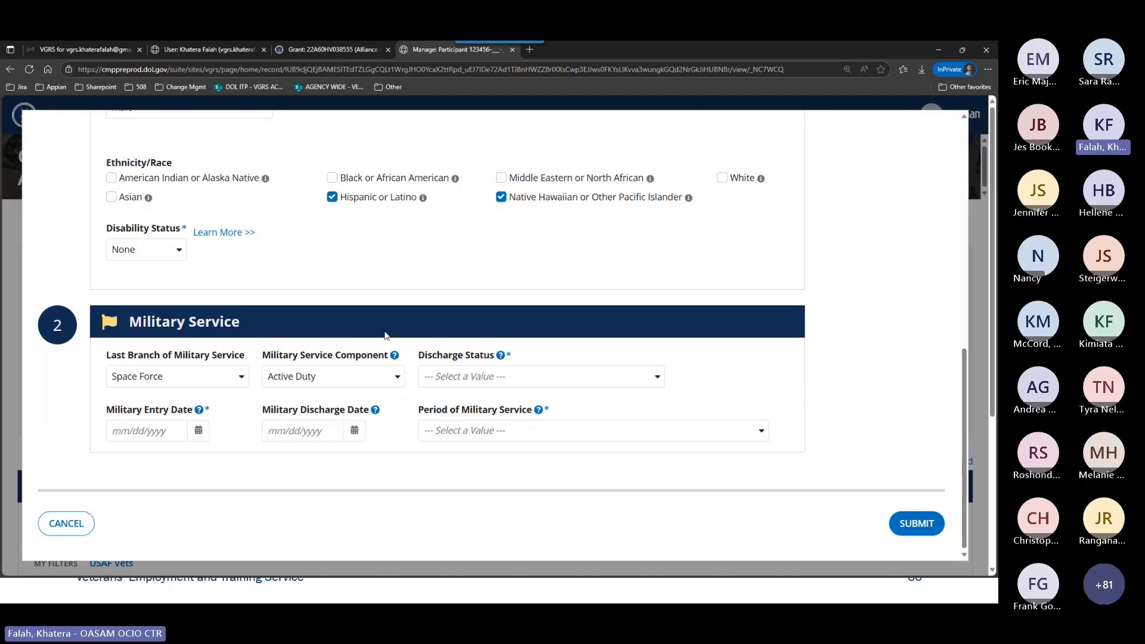
# Review the Military Service Component choices and read the field's help on Active Duty and Guard/Reserve eligibility.
pyautogui.moveTo(394, 356)
pyautogui.click(329, 379)
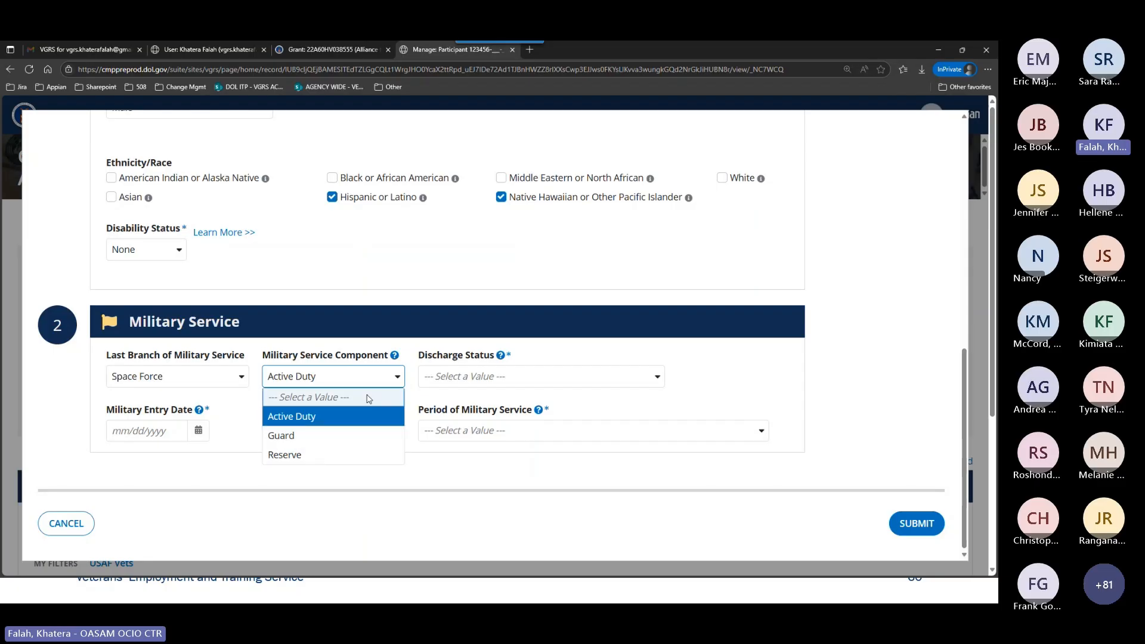
pyautogui.moveTo(395, 356)
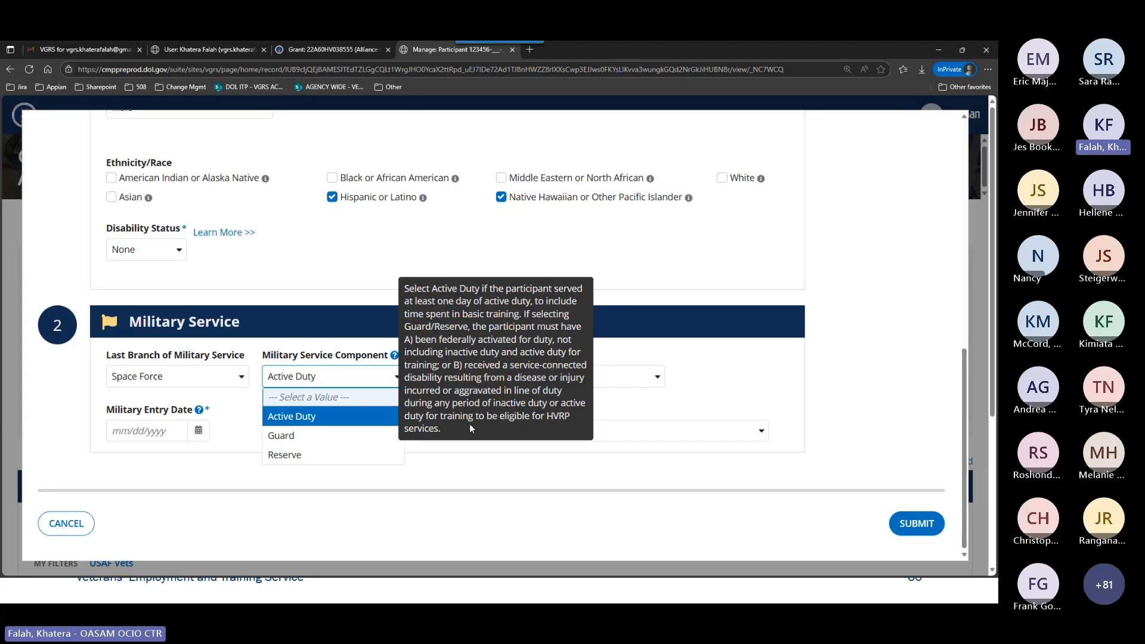
pyautogui.click(361, 417)
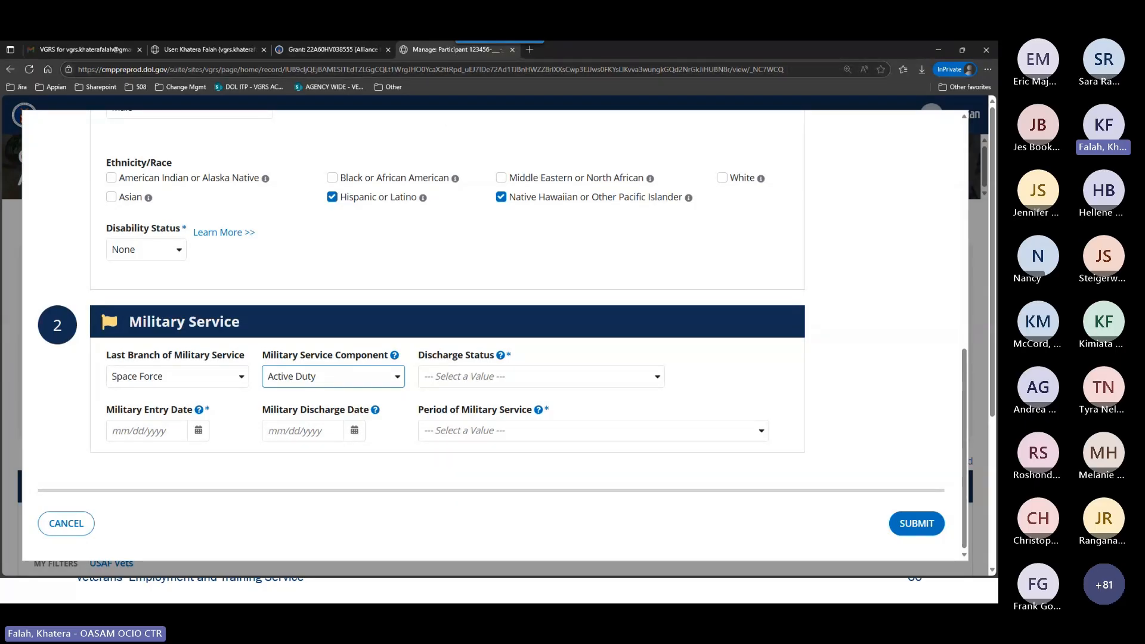
# Set the participant's discharge status to Bad Conduct (BCD).
pyautogui.click(456, 354)
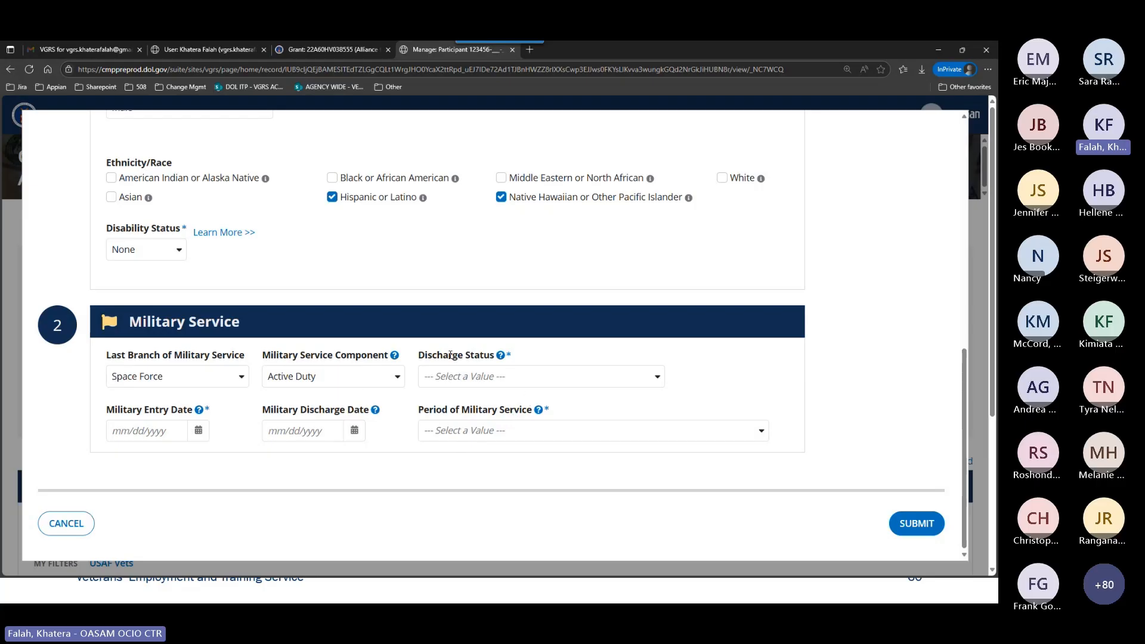
pyautogui.click(490, 378)
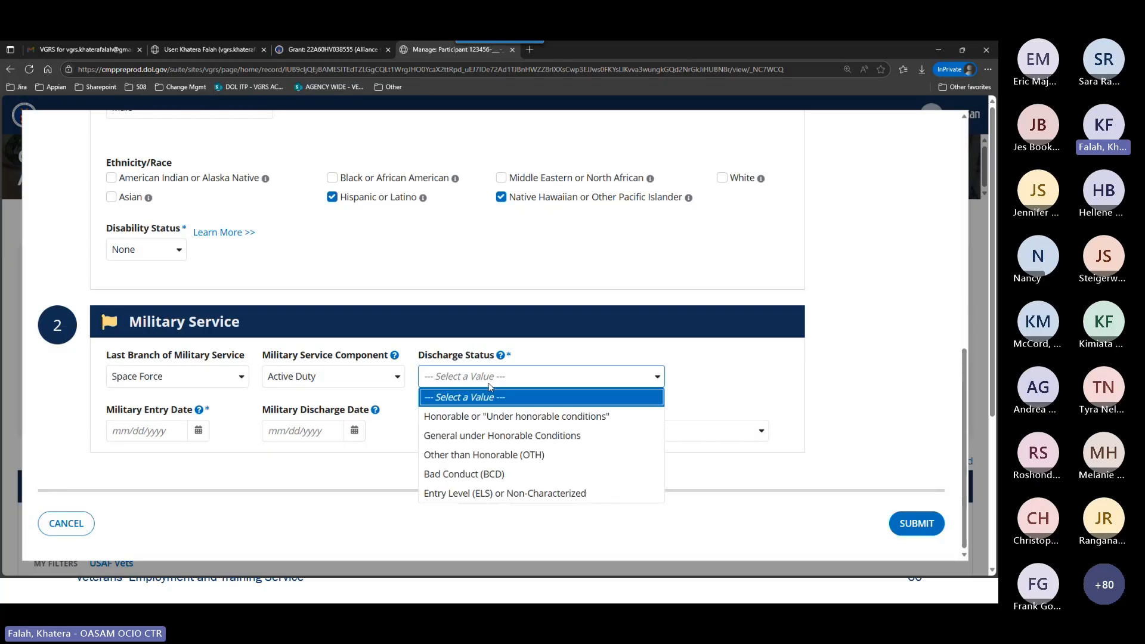
pyautogui.click(486, 471)
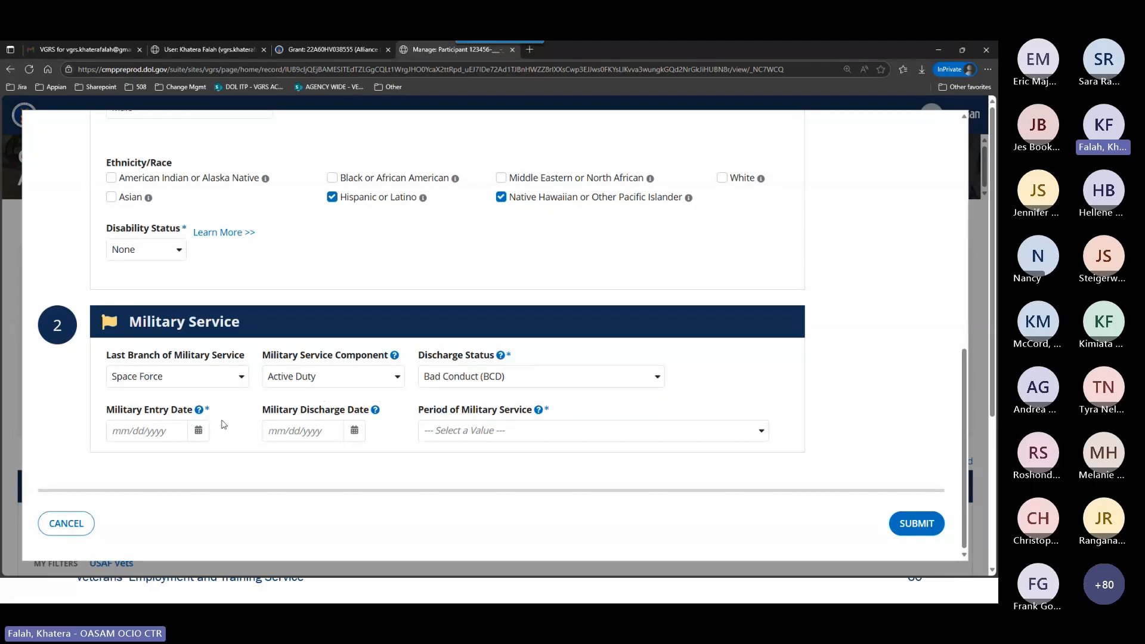
# Enter 02/28/1986 as the participant's military entry date.
pyautogui.click(168, 427)
pyautogui.write('02/28/1986')
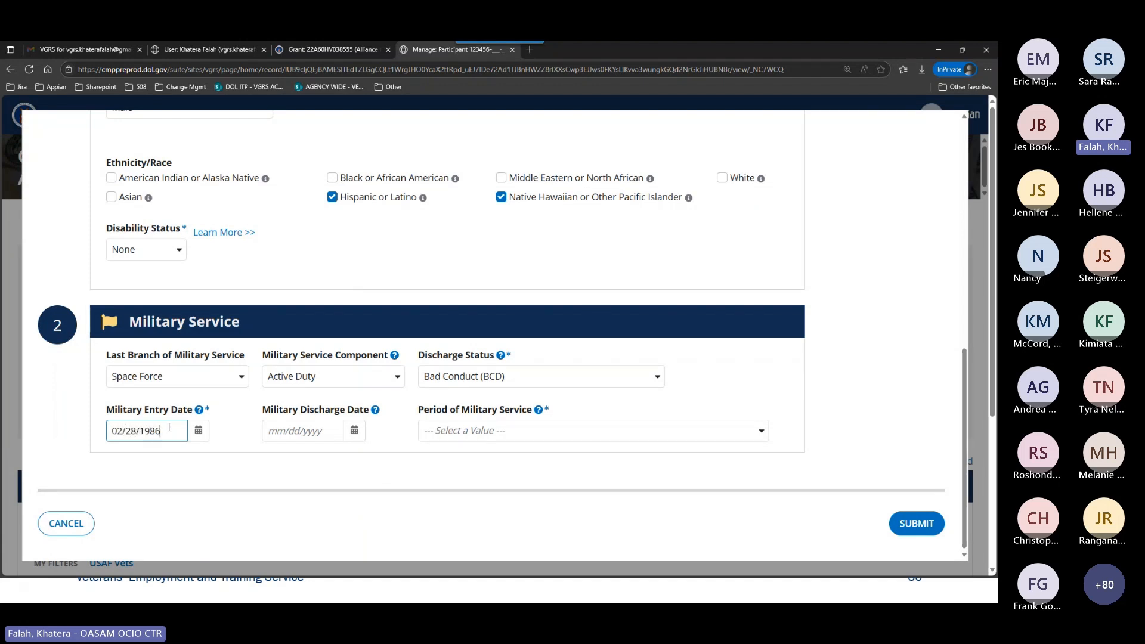
pyautogui.press('Tab')
pyautogui.click(287, 468)
pyautogui.click(186, 440)
# Compare the military entry date with the participant's birth date and try 02/28/1983 as the entry date.
pyautogui.scroll(4, 250, 460)
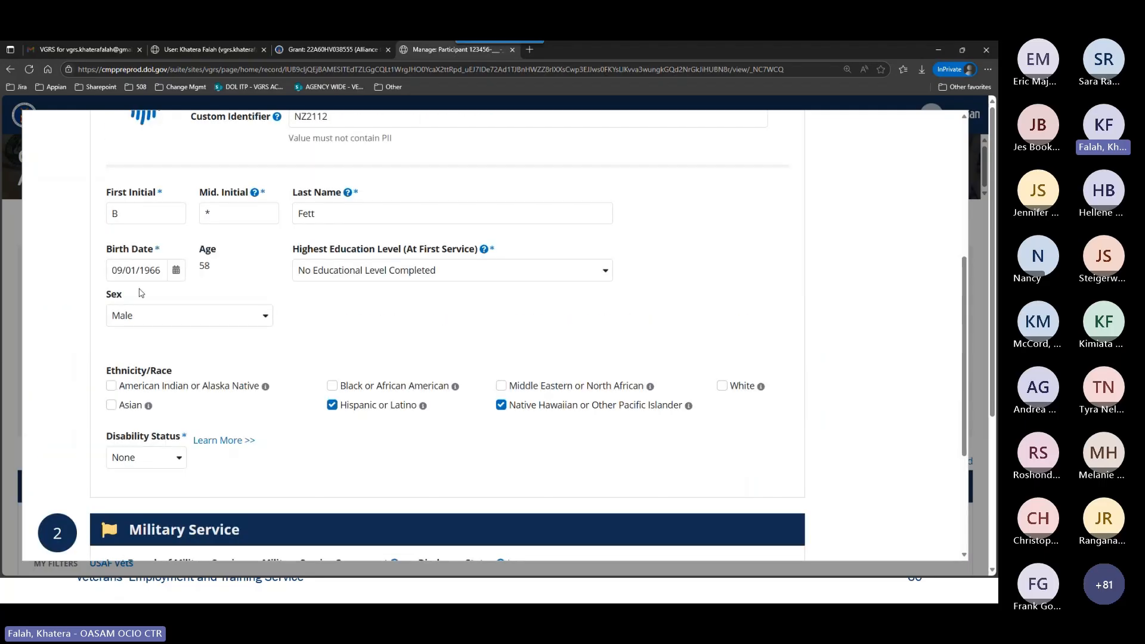
pyautogui.scroll(-2, 226, 403)
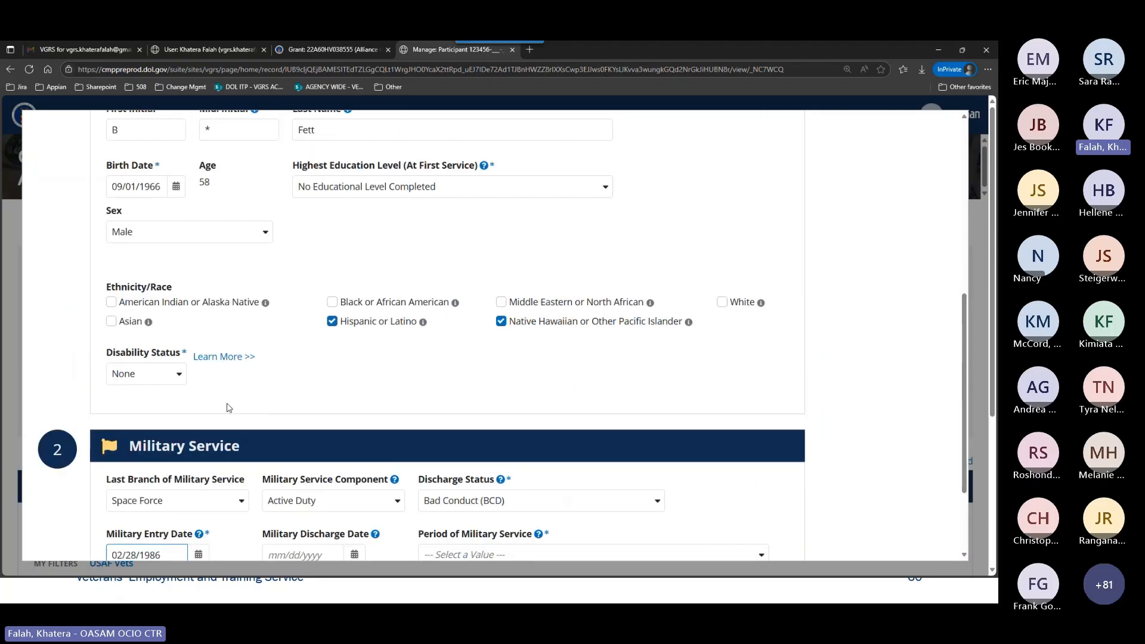
pyautogui.scroll(-3, 227, 408)
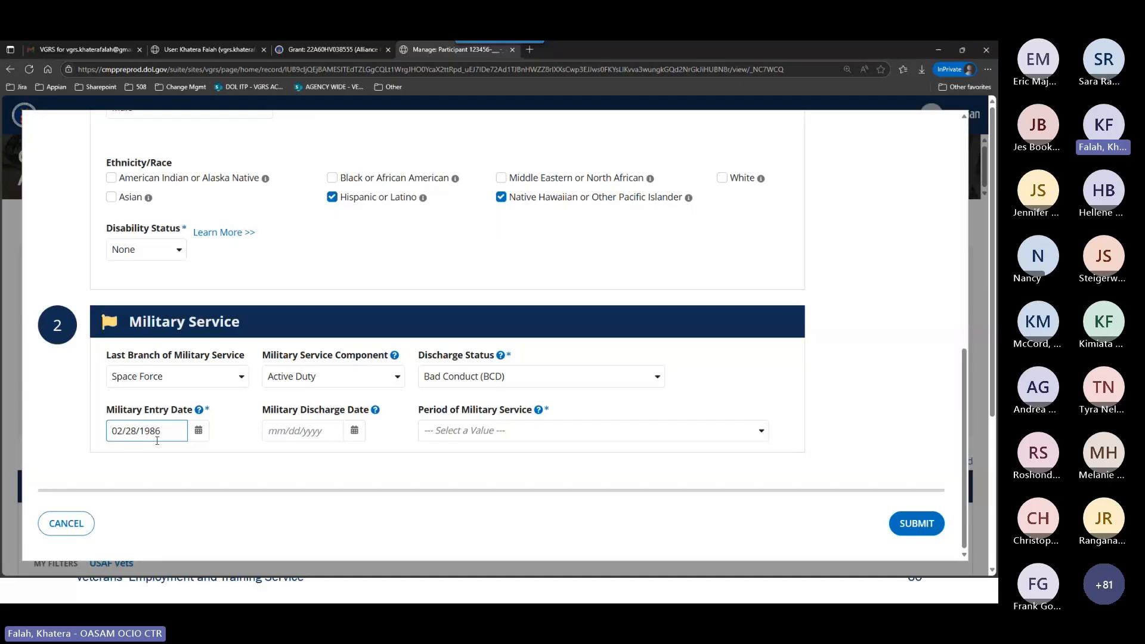
pyautogui.scroll(3, 179, 429)
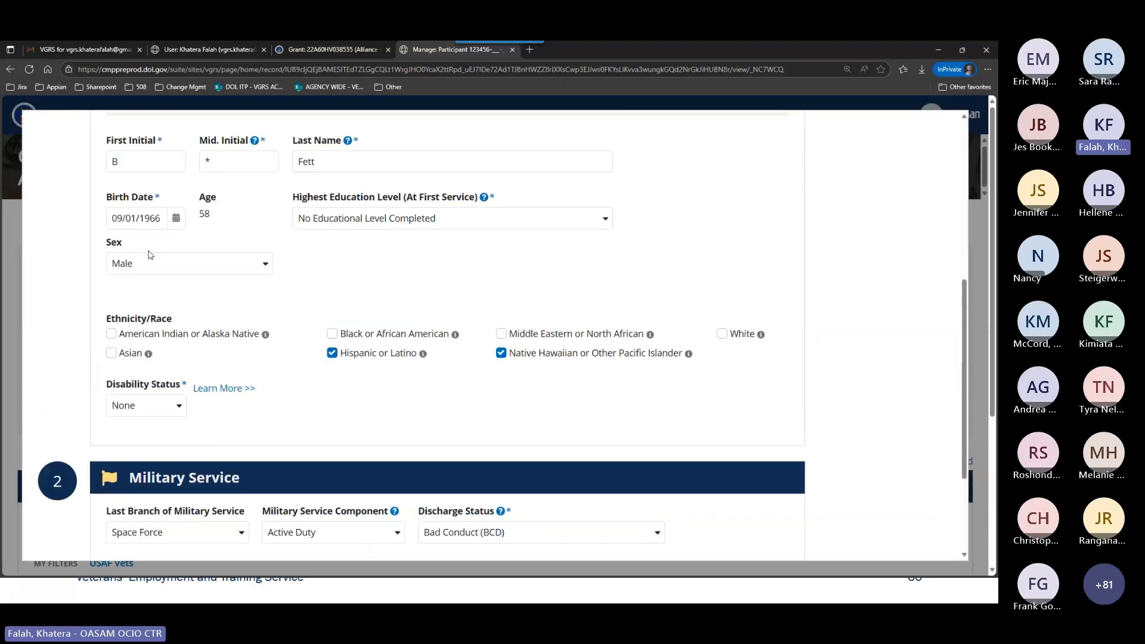
pyautogui.scroll(-3, 201, 409)
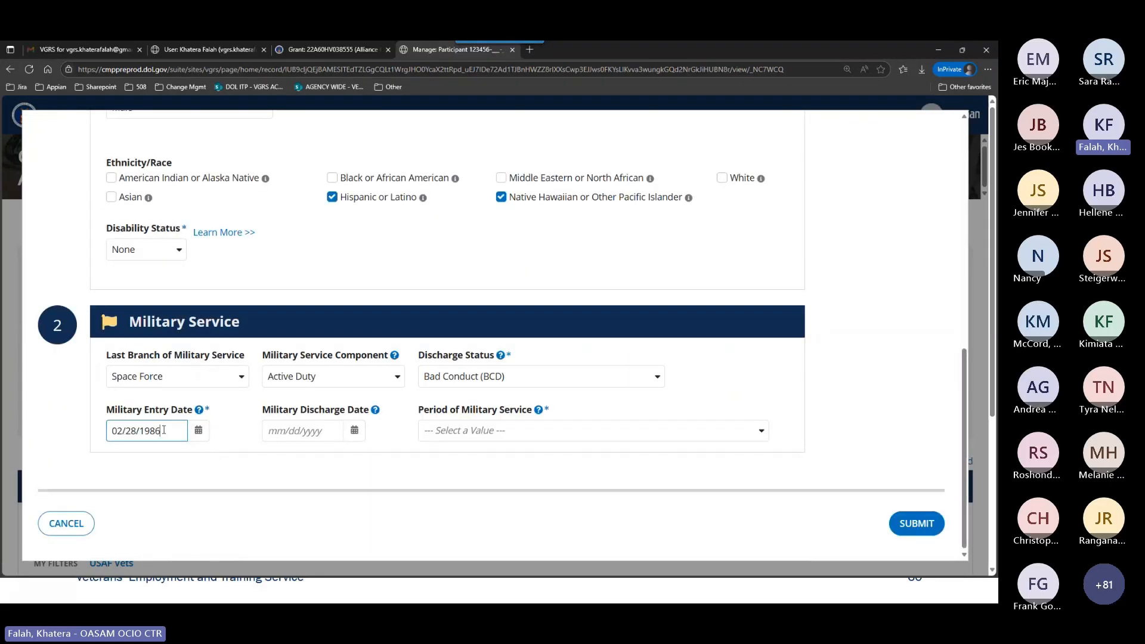
pyautogui.moveTo(159, 430); pyautogui.dragTo(150, 430)
pyautogui.write('83')
pyautogui.click(224, 461)
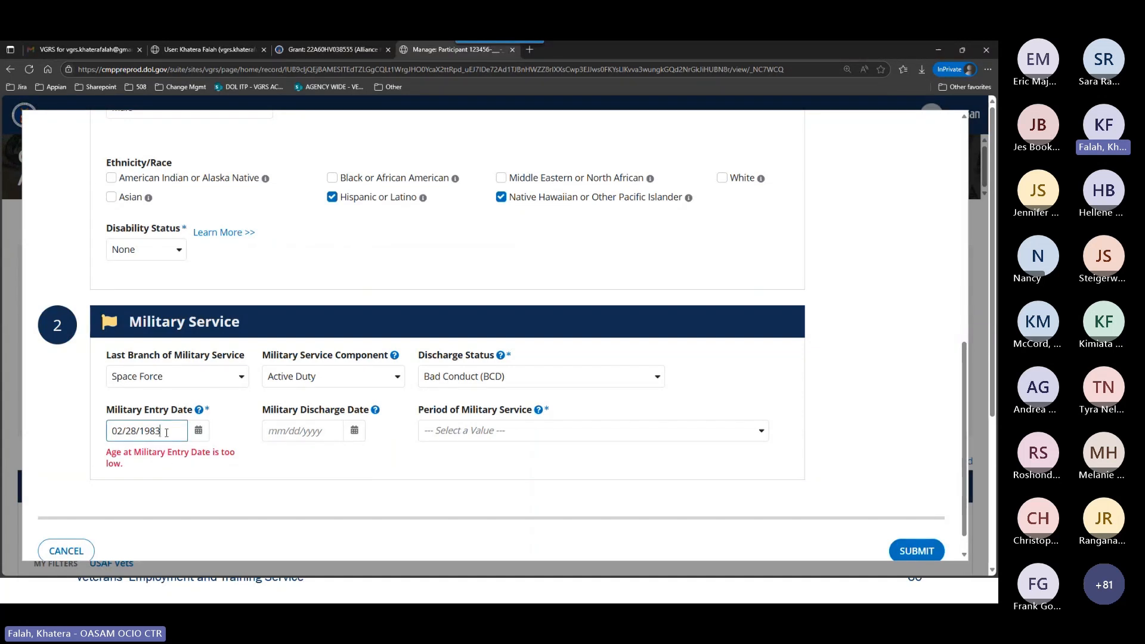
# Set the military entry date back to 02/28/1986.
pyautogui.press('BackSpace')
pyautogui.write('6')
pyautogui.click(311, 463)
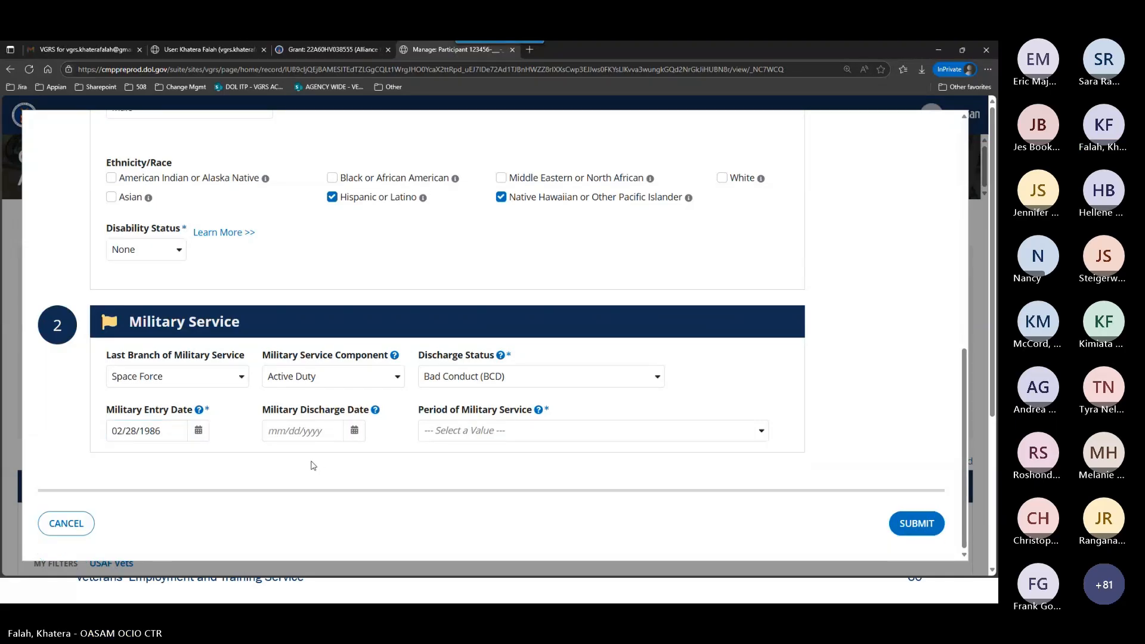
# Try to submit the participant with 02/28/1983 as the military entry date.
pyautogui.click(164, 435)
pyautogui.press('BackSpace')
pyautogui.write('3')
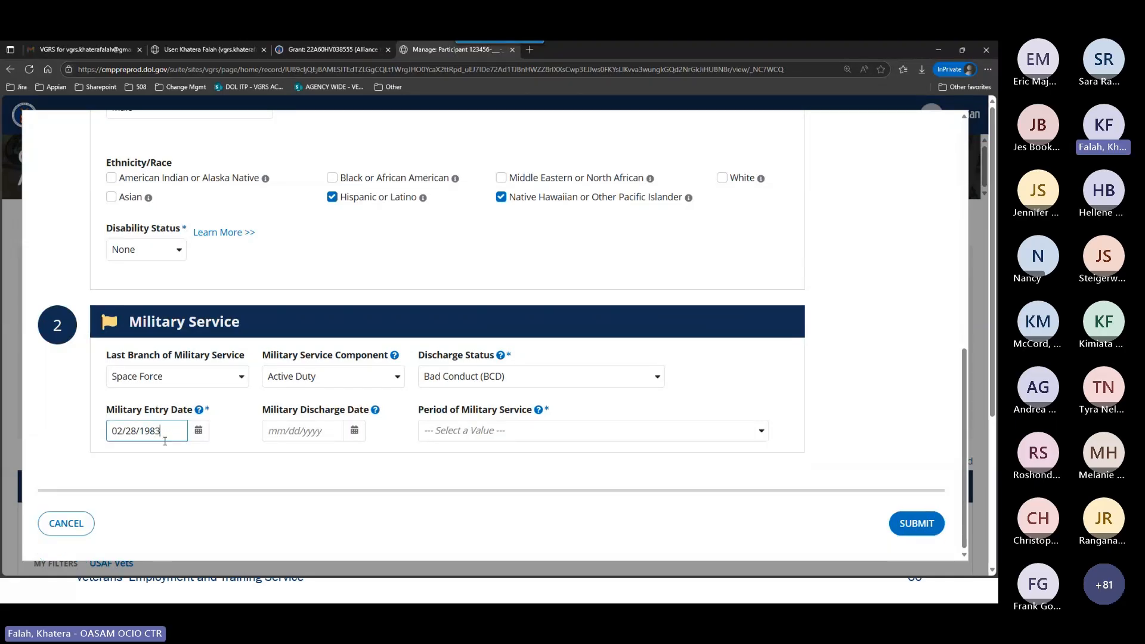
pyautogui.click(563, 485)
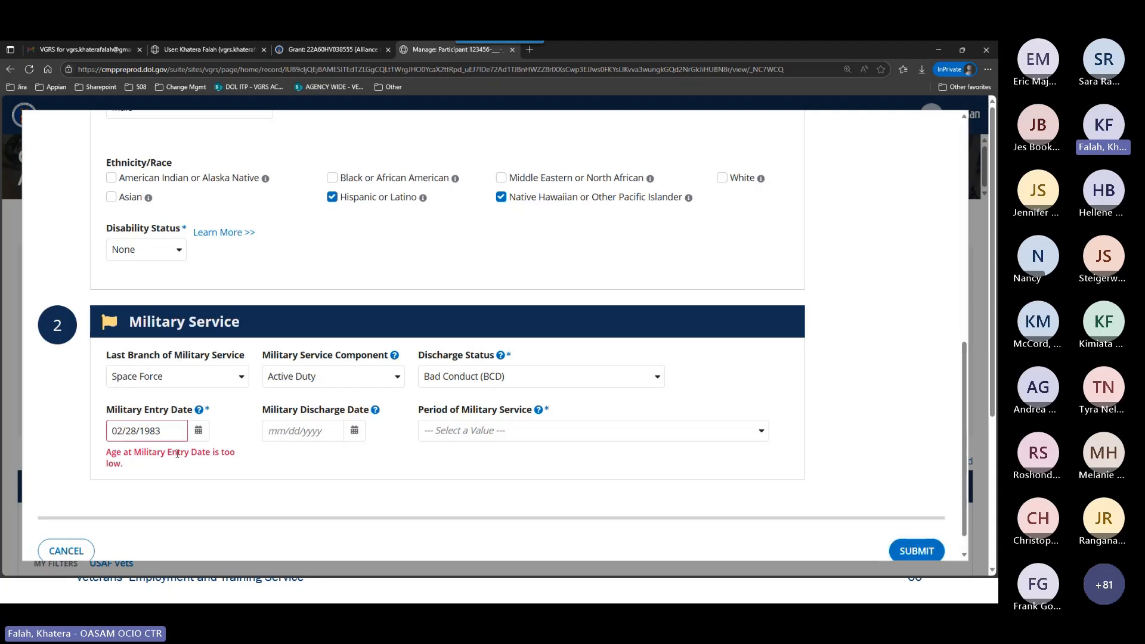
pyautogui.click(916, 550)
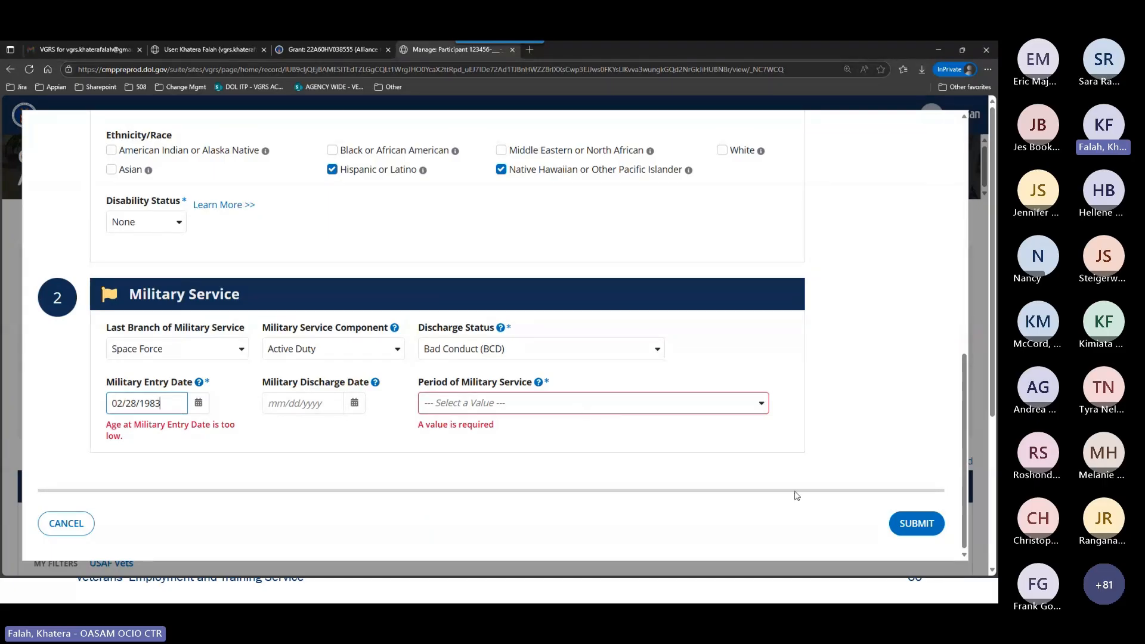
# Restore the participant's military entry date to 02/28/1986.
pyautogui.press('BackSpace')
pyautogui.write('6')
pyautogui.press('Tab')
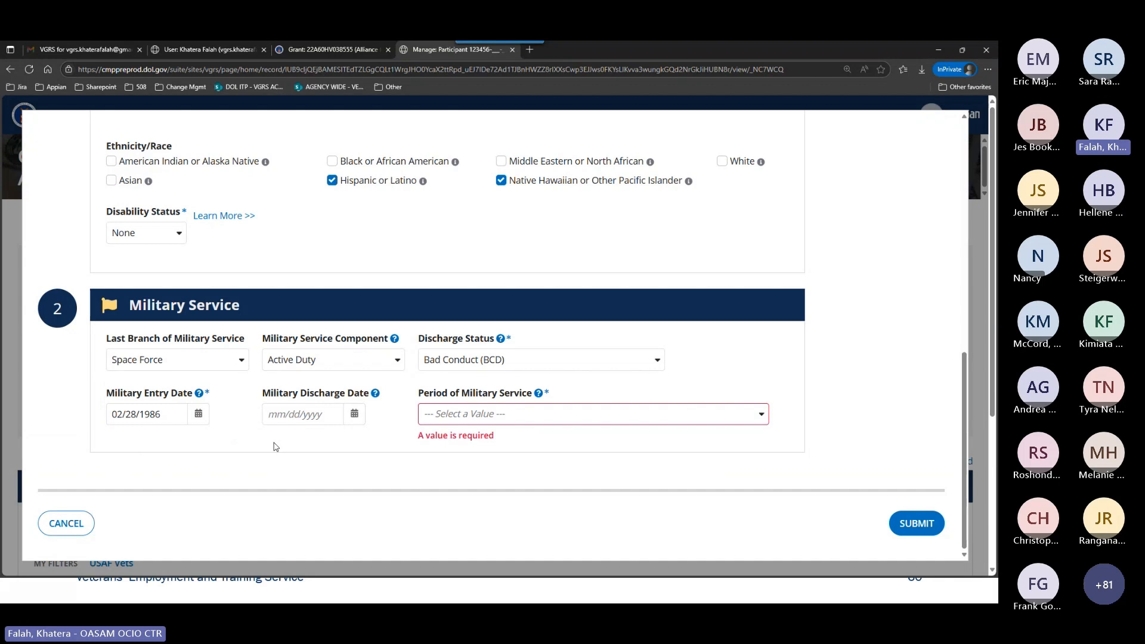
# Set the military discharge date to 06/15/1990 and the service period to After Vietnam Era & before Gulf War Era I (May 1975 - Jul 1990).
pyautogui.click(298, 420)
pyautogui.write('06')
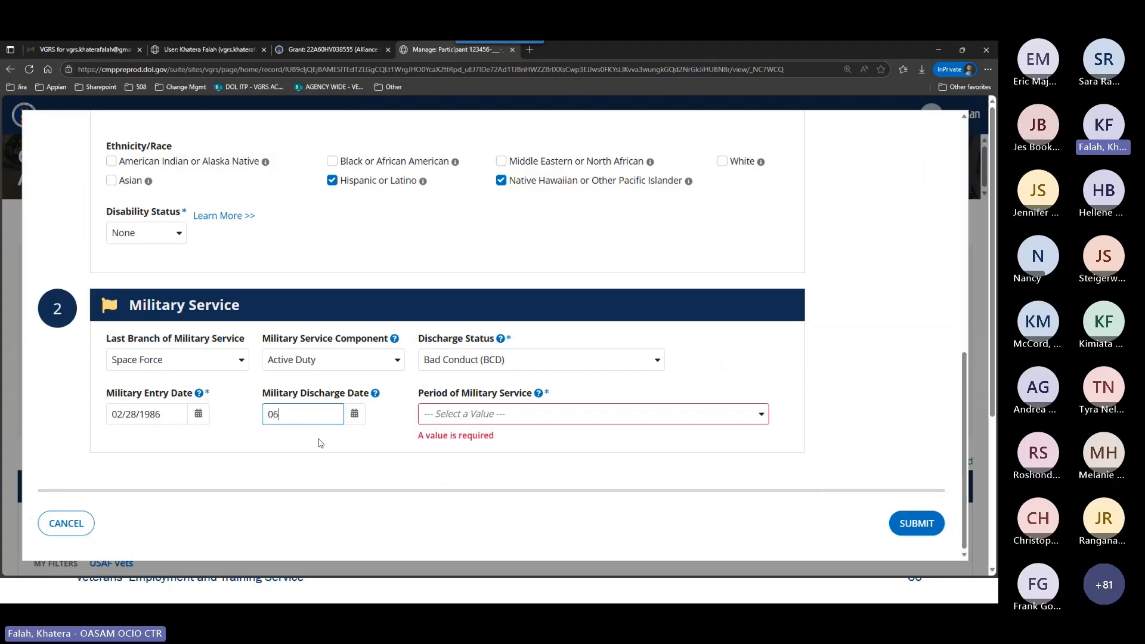
pyautogui.write('/15/1990')
pyautogui.click(320, 444)
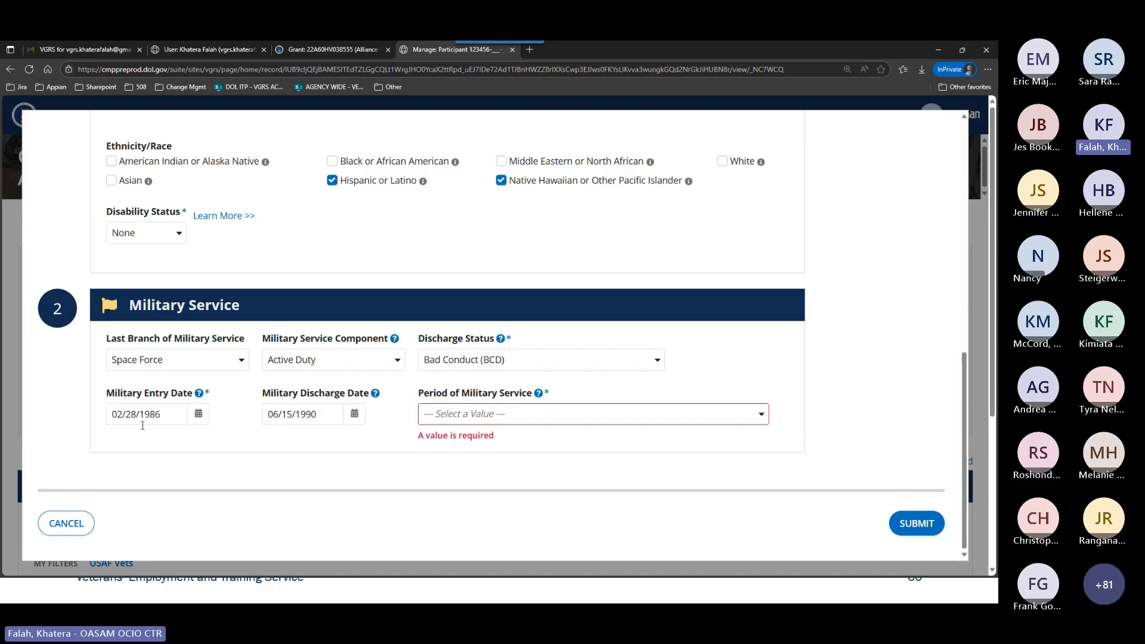
pyautogui.click(496, 418)
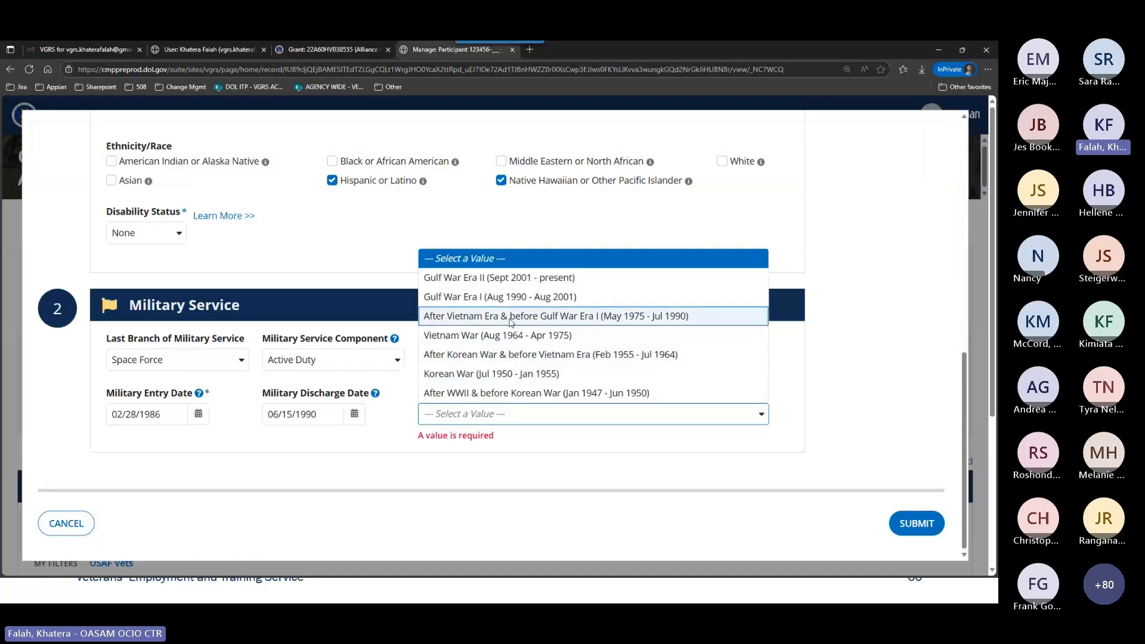
pyautogui.click(607, 322)
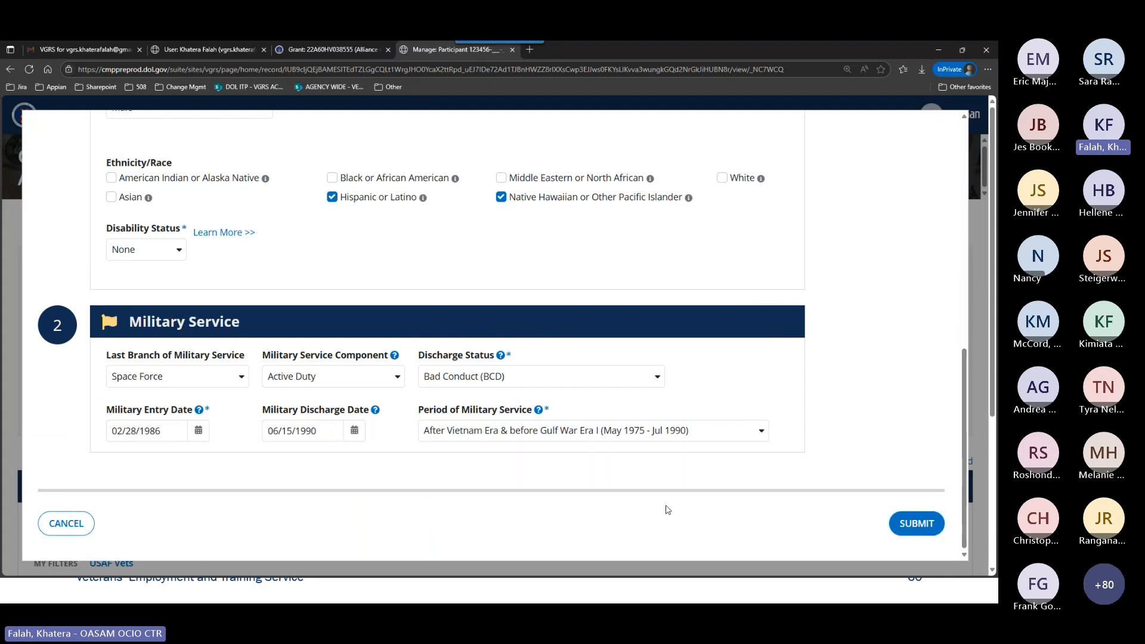
# Change the military entry date to 02/28/1983 and try submitting the completed participant form.
pyautogui.click(173, 434)
pyautogui.press('BackSpace')
pyautogui.write('3')
pyautogui.click(641, 469)
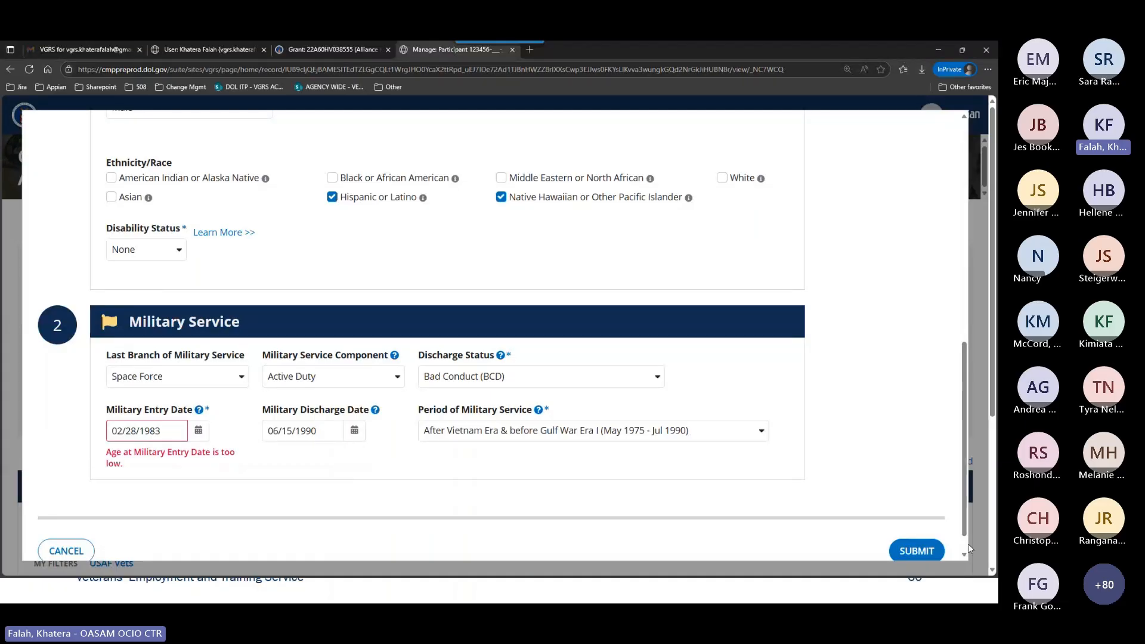
pyautogui.scroll(-1, 968, 549)
pyautogui.click(912, 524)
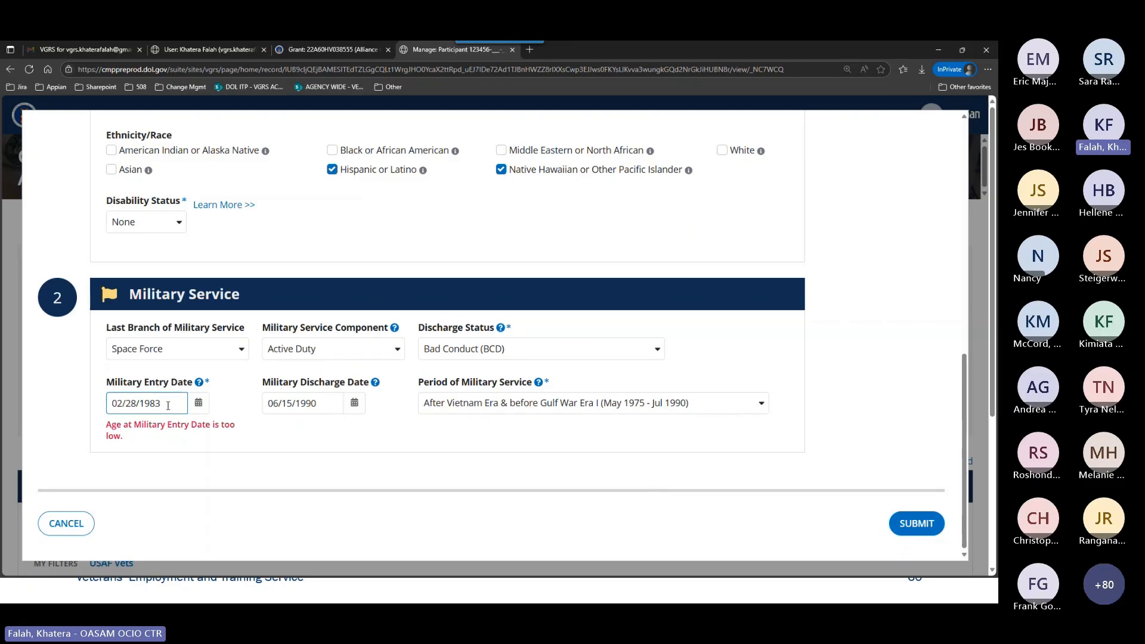
# Set the military entry date back to 02/28/1986 and submit the participant.
pyautogui.press('BackSpace')
pyautogui.write('6')
pyautogui.click(513, 486)
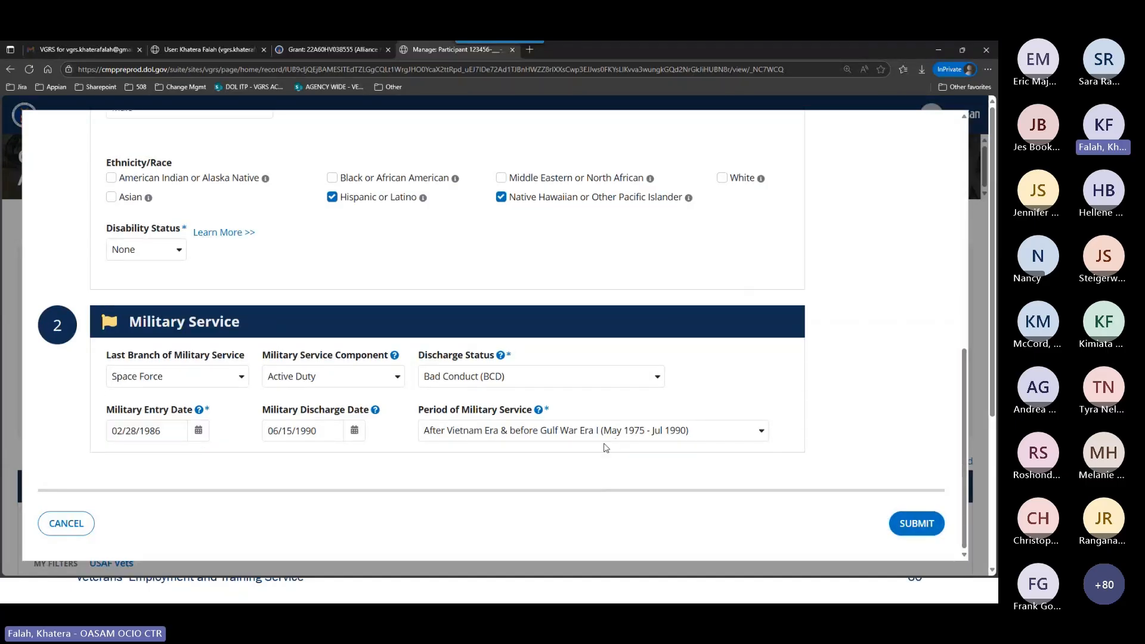
pyautogui.scroll(-2, 526, 395)
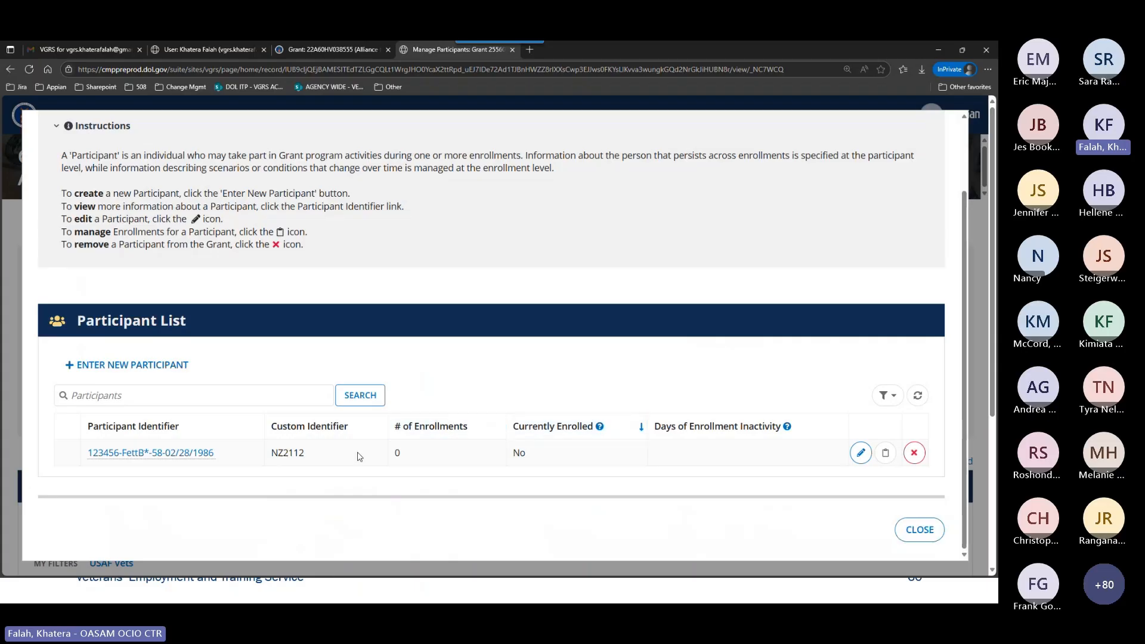
# Search the participant list using the custom identifier copied from the participant's row.
pyautogui.click(197, 395)
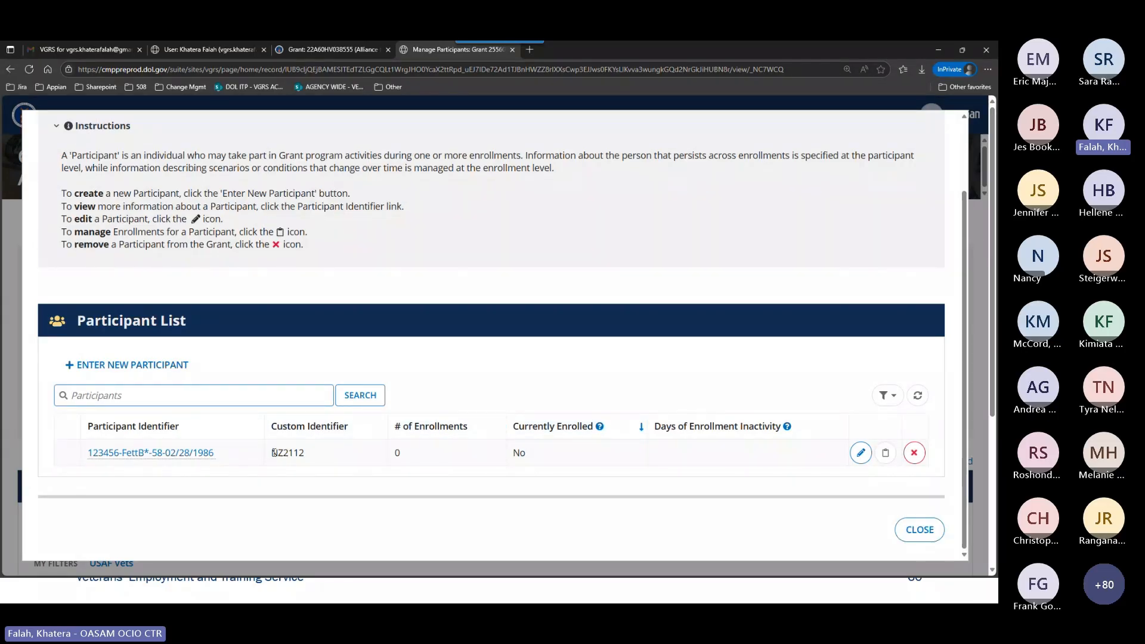
pyautogui.moveTo(305, 453); pyautogui.dragTo(272, 453)
pyautogui.hotkey('ctrl', 'c')
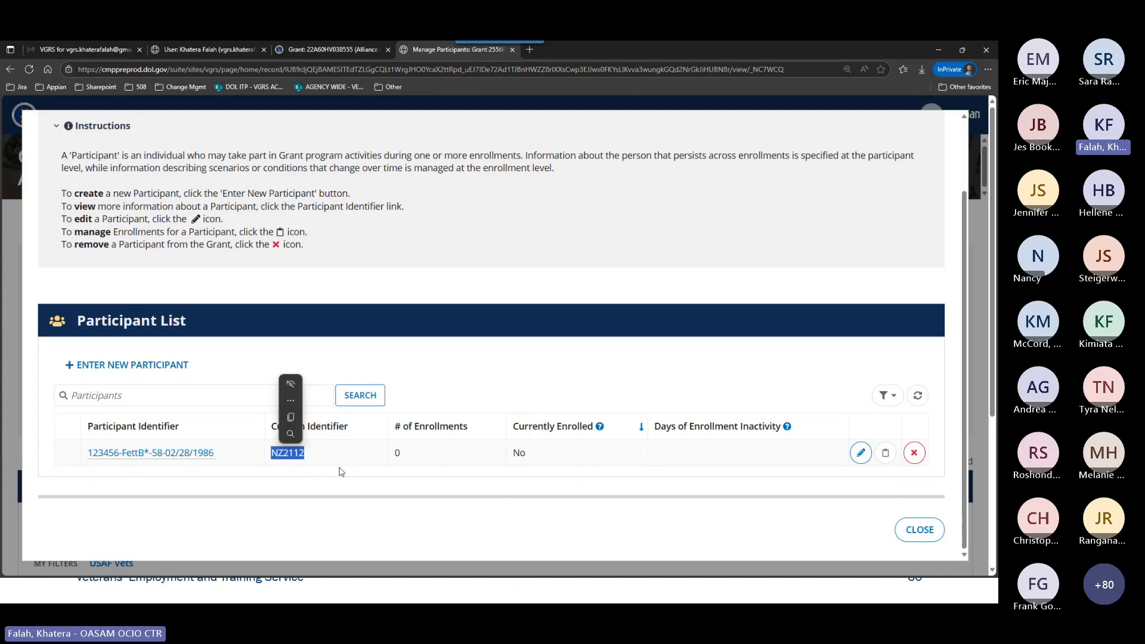
pyautogui.click(321, 377)
pyautogui.click(277, 399)
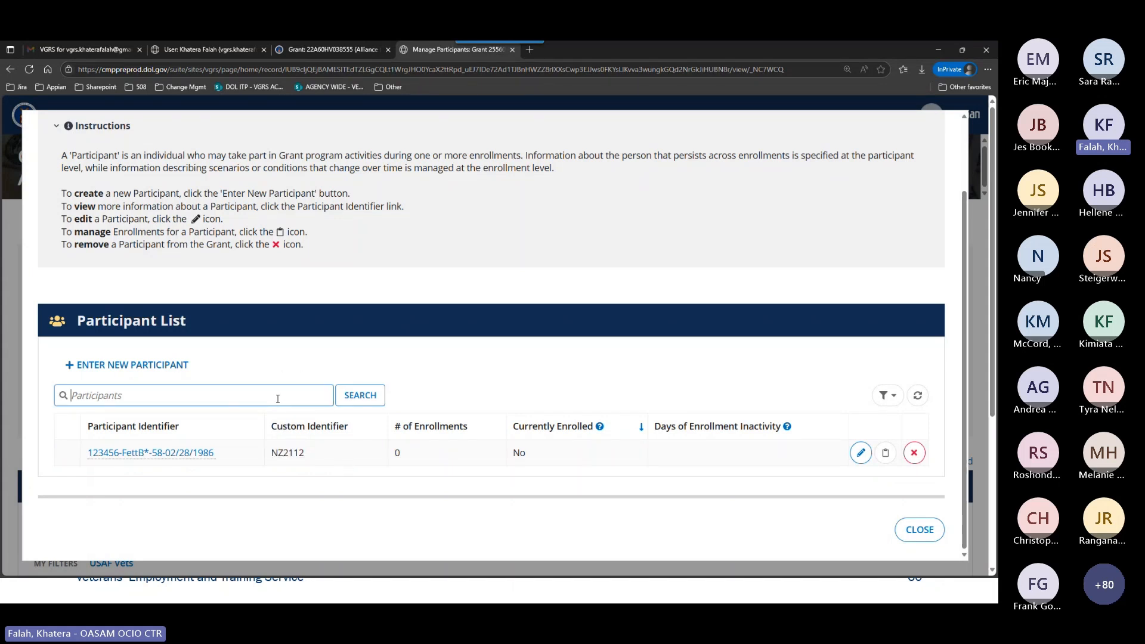
pyautogui.hotkey('ctrl', 'v')
pyautogui.click(360, 395)
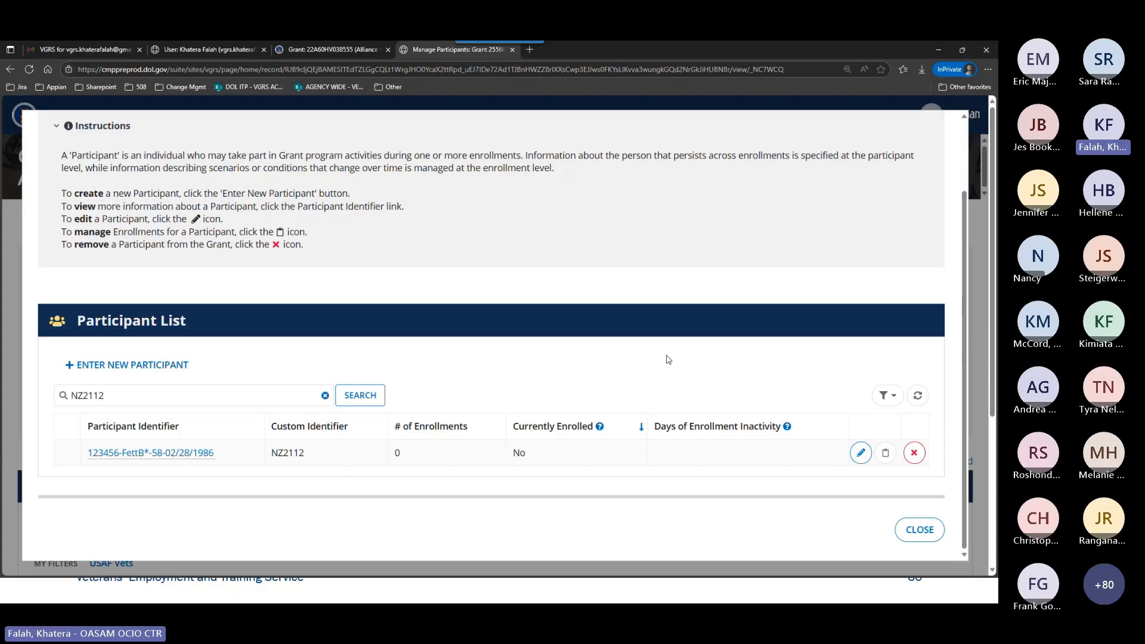
# Search the participant list by the participant's last name instead, and clear the search.
pyautogui.click(325, 396)
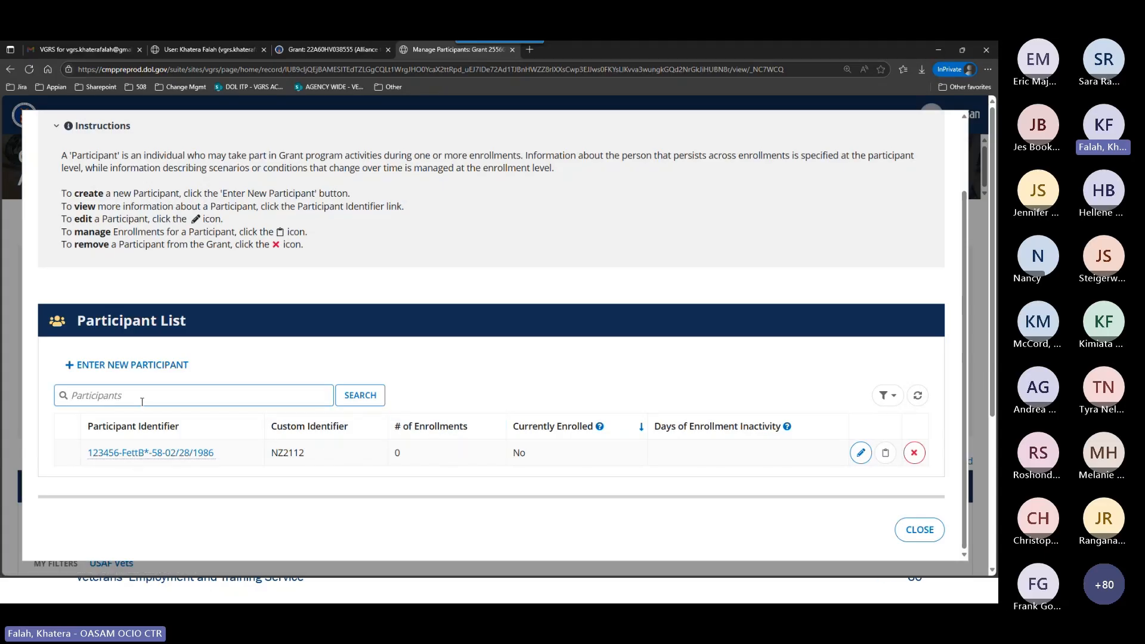
pyautogui.write('Fett')
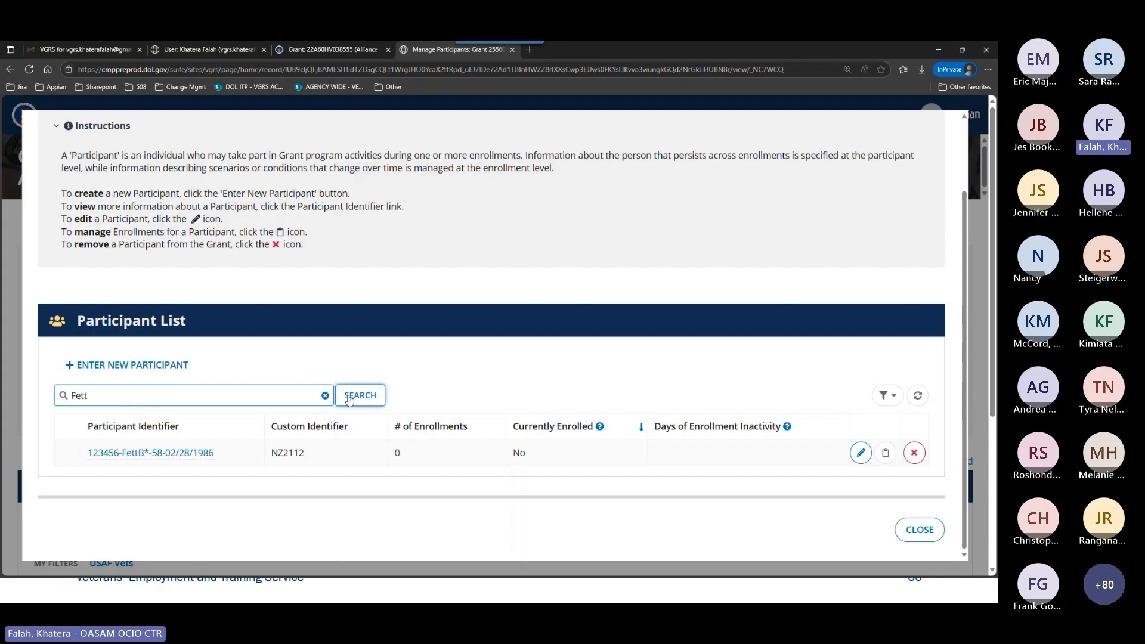
pyautogui.click(352, 399)
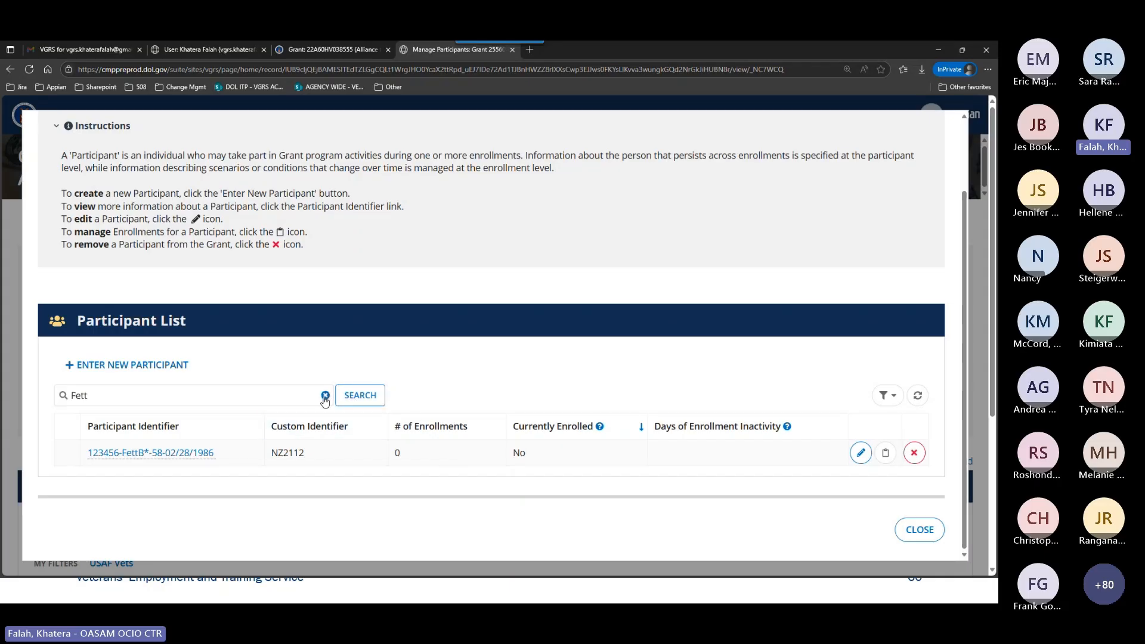
pyautogui.click(325, 396)
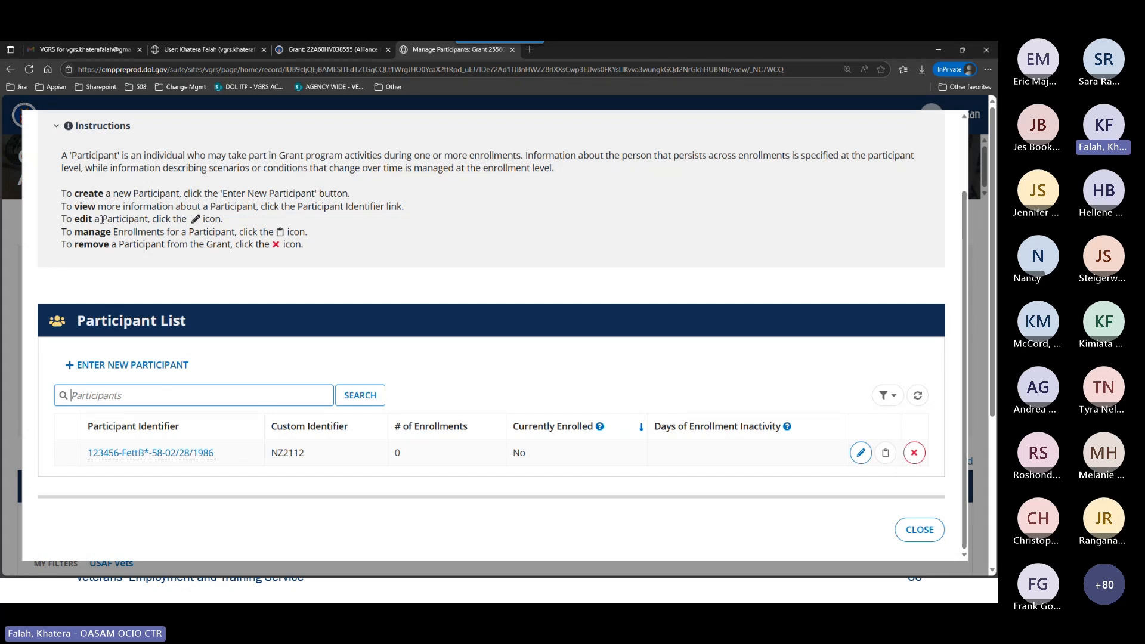
# Start removing the listed participant from the grant and decline the removal.
pyautogui.moveTo(102, 219); pyautogui.dragTo(150, 220)
pyautogui.click(861, 494)
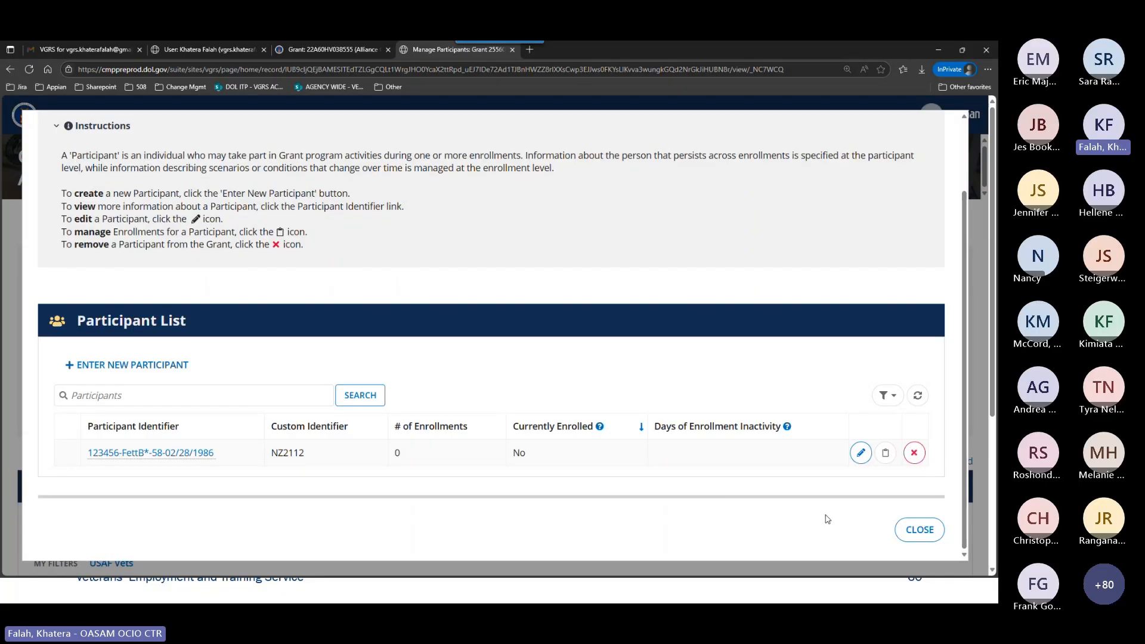
pyautogui.click(918, 463)
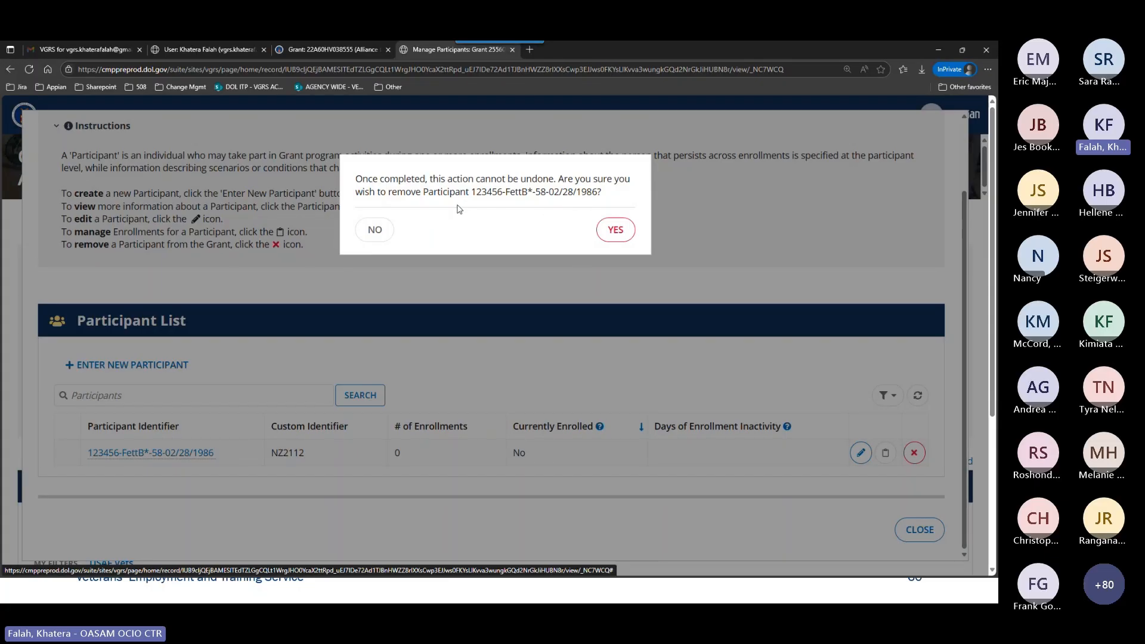
pyautogui.click(374, 230)
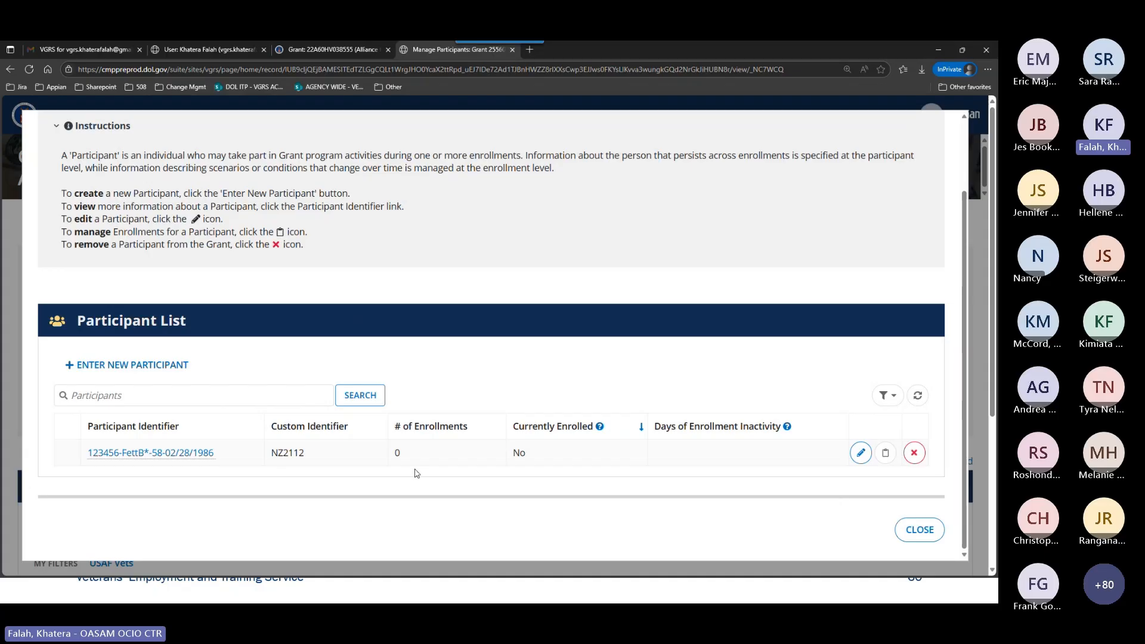
# Open the enrollments of the listed participant and start a new enrollment.
pyautogui.click(886, 460)
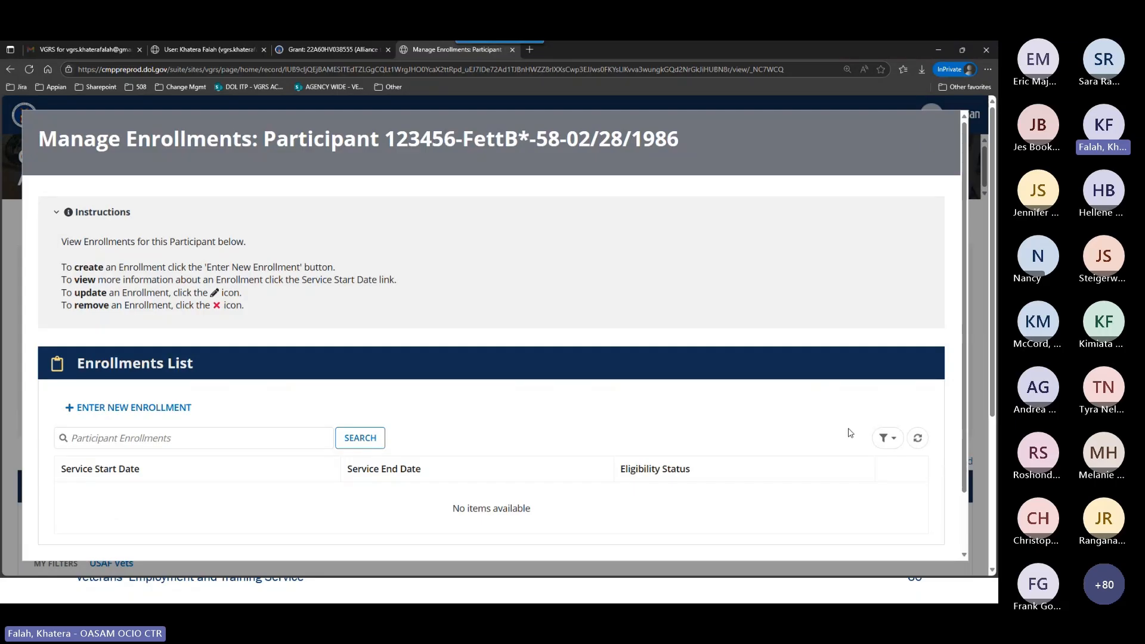
pyautogui.scroll(-2, 555, 320)
pyautogui.scroll(-1, 554, 320)
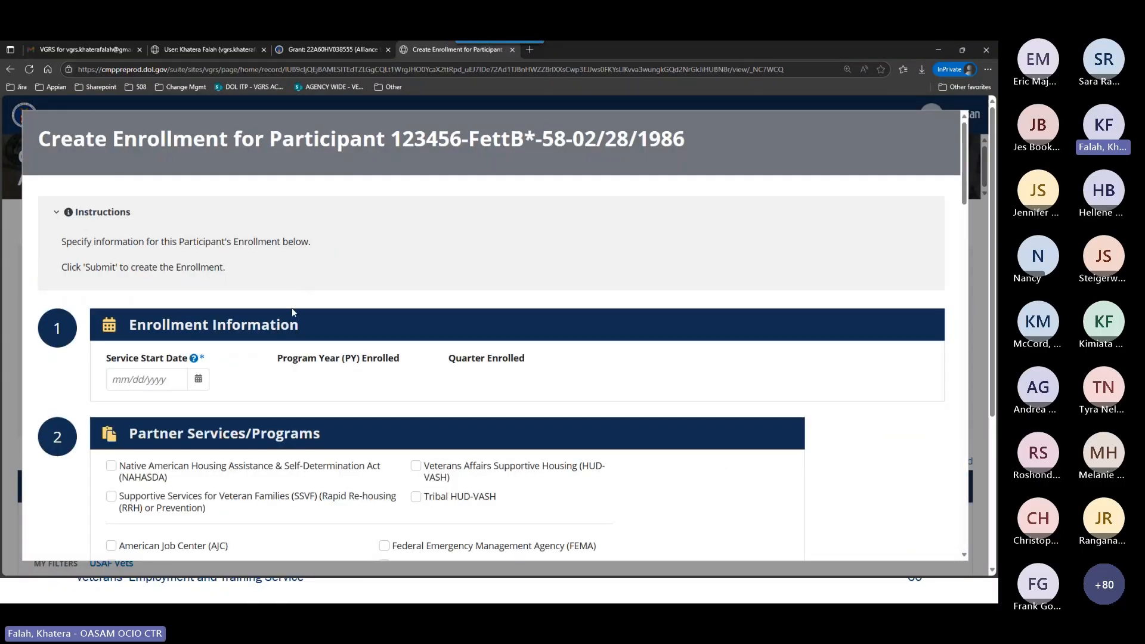
pyautogui.scroll(-2, 294, 315)
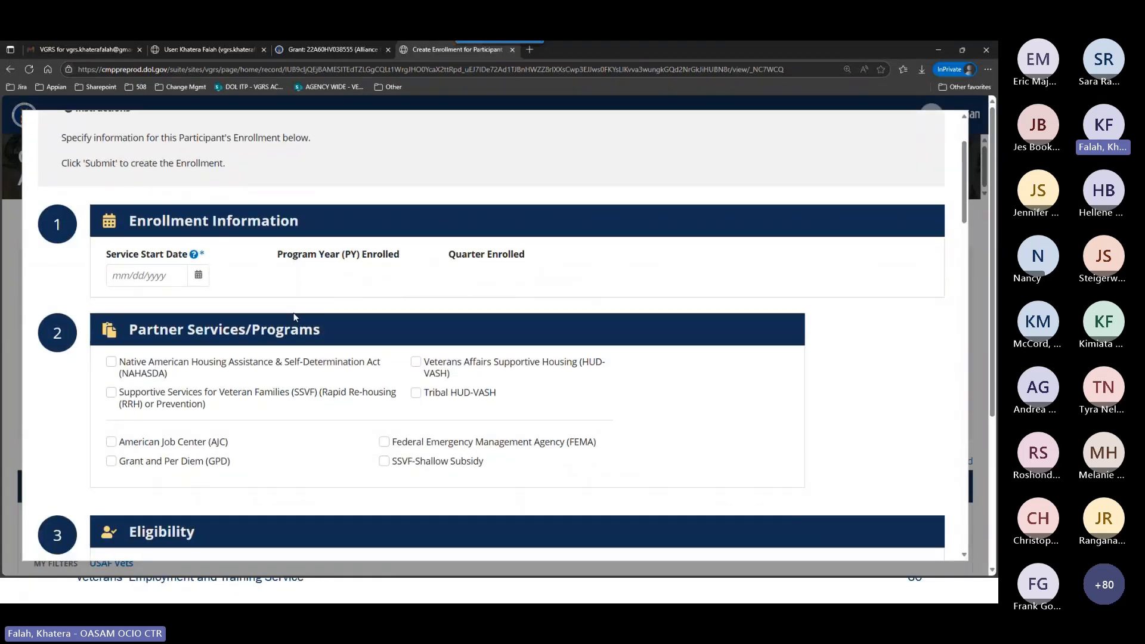
pyautogui.scroll(2, 293, 312)
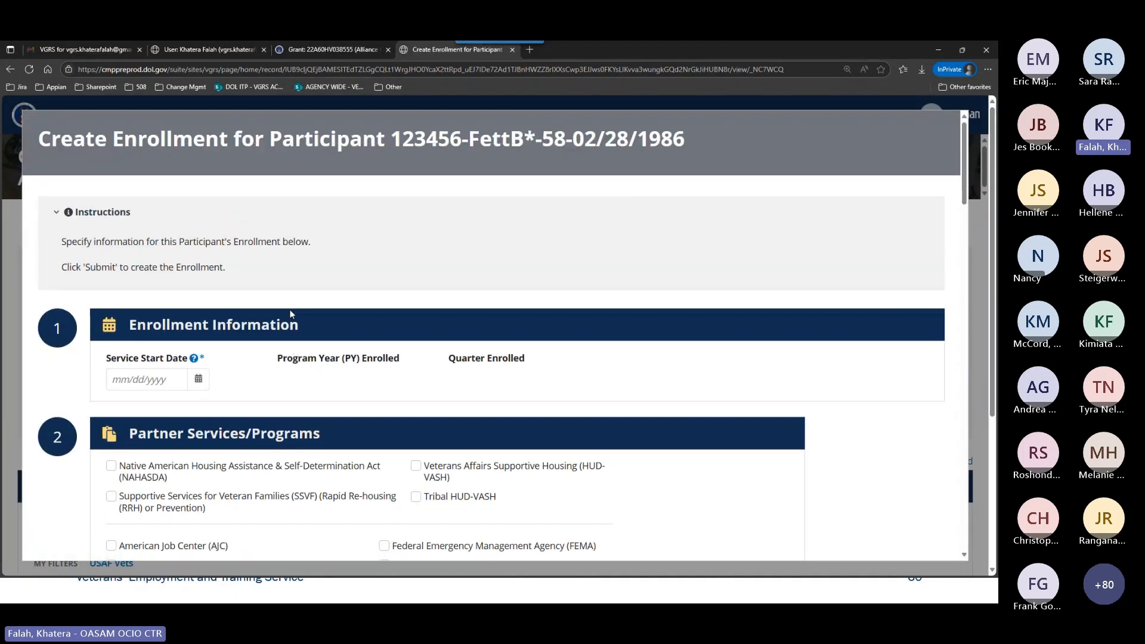
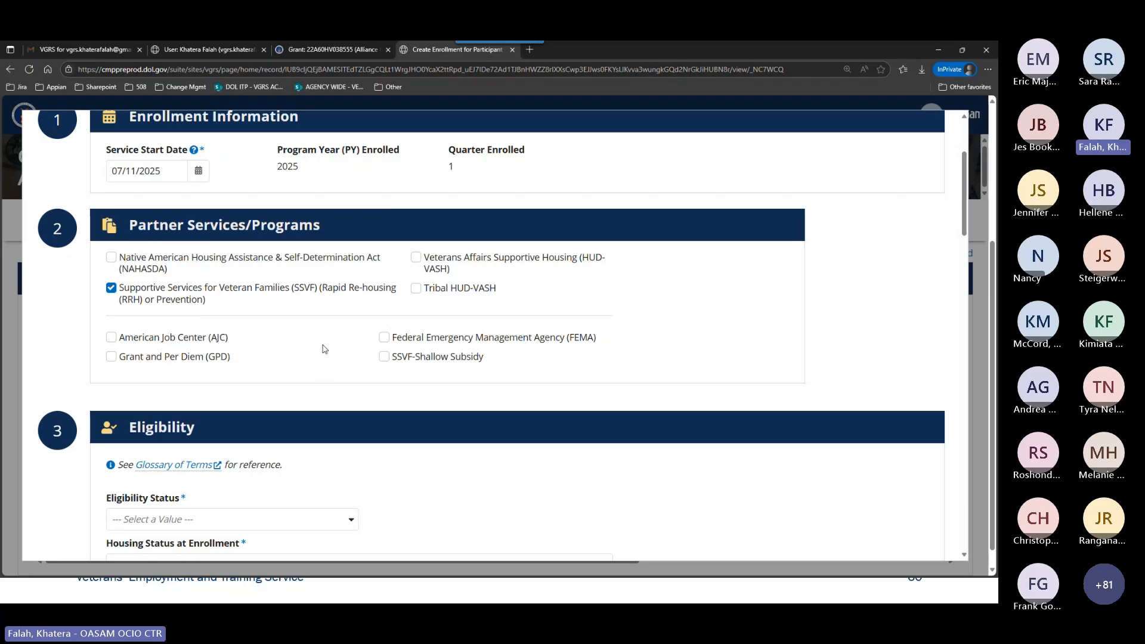
# Add American Job Center (AJC) to the partner services and set the eligibility status to Participating in a Qualifying Partner Service/Program.
pyautogui.click(167, 341)
pyautogui.scroll(-3, 382, 352)
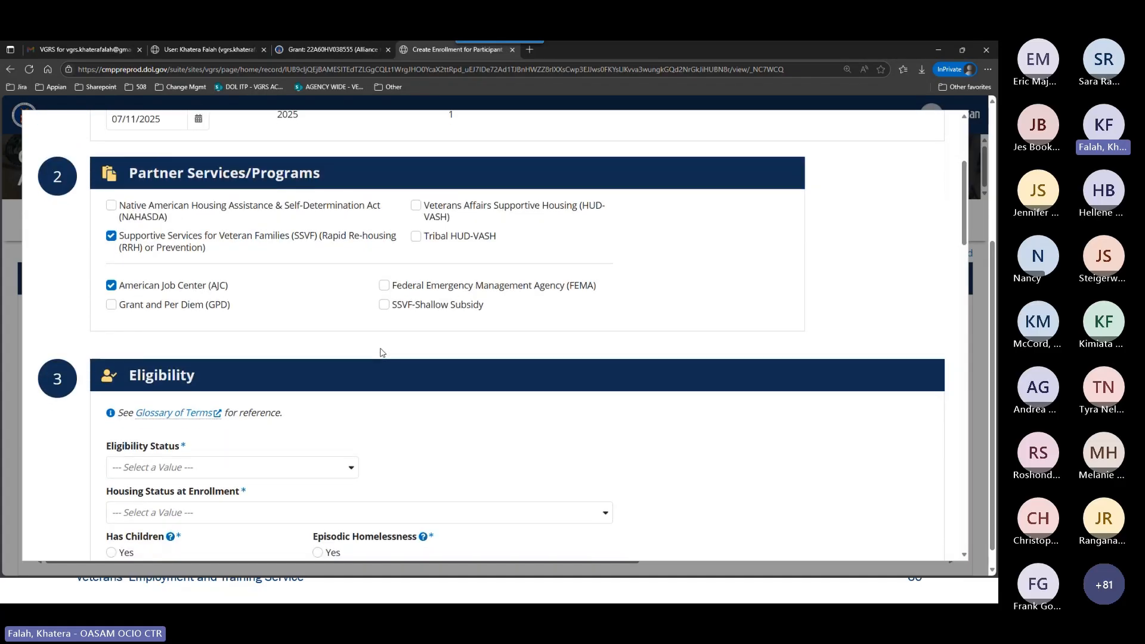
pyautogui.scroll(-1, 383, 352)
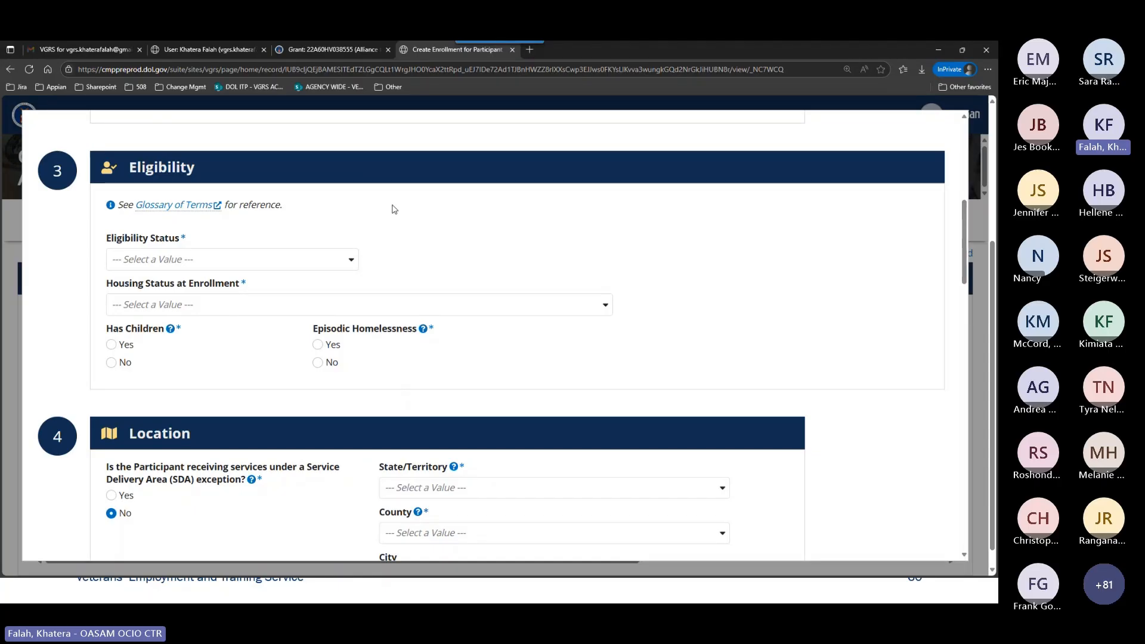
pyautogui.click(344, 257)
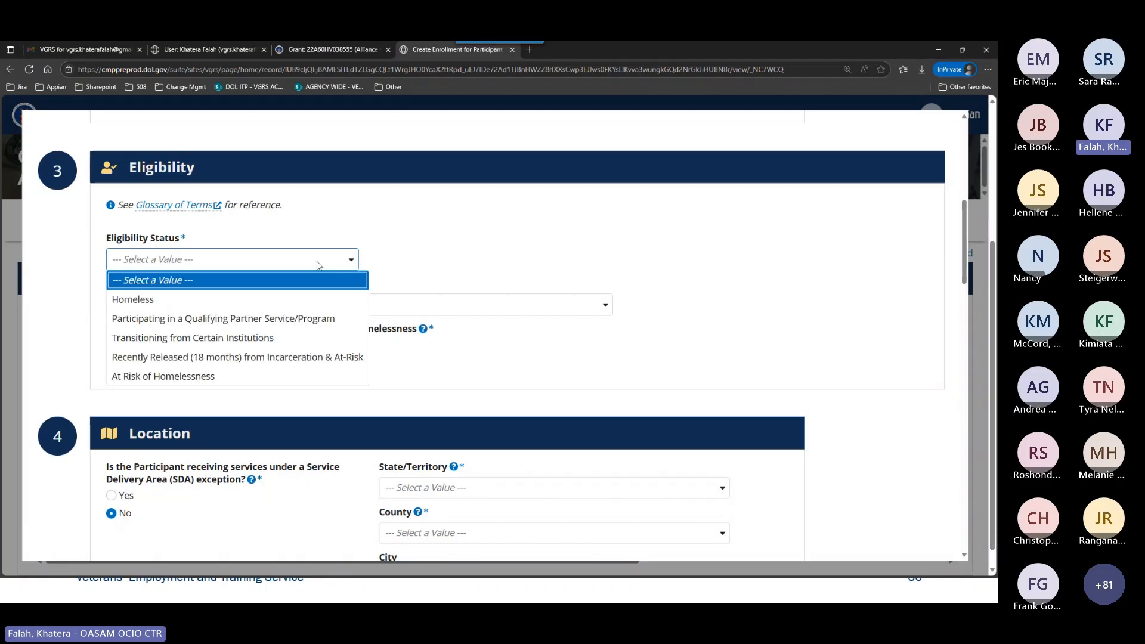
pyautogui.click(293, 320)
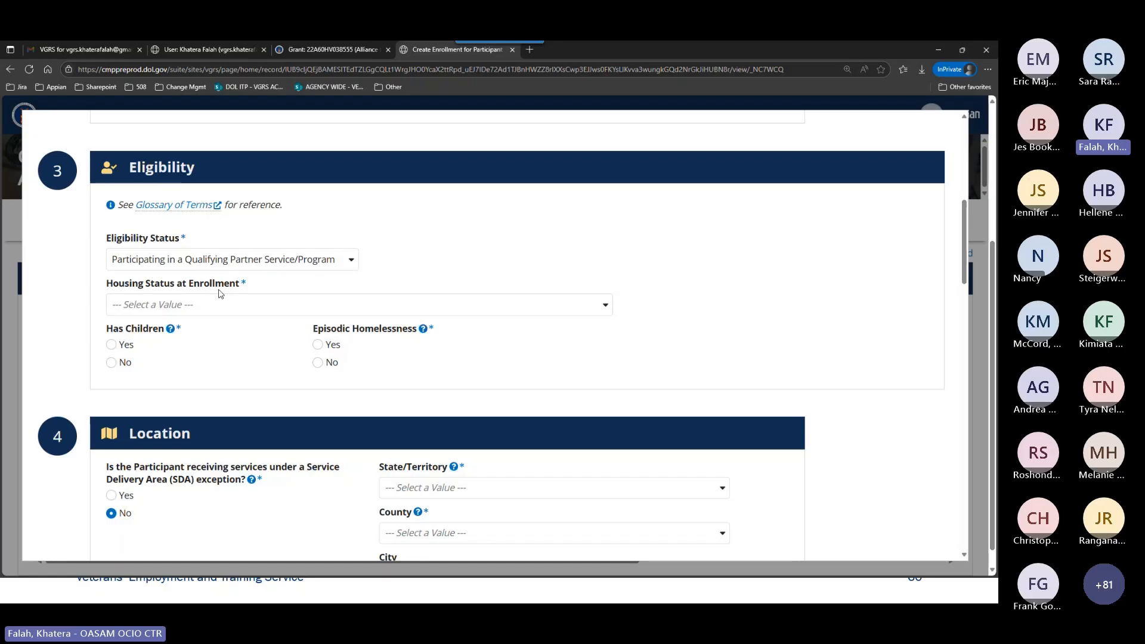
# Set the housing status at enrollment to Sheltered Homeless/Temporary Supportive Housing and answer No for both children and episodic homelessness.
pyautogui.click(274, 308)
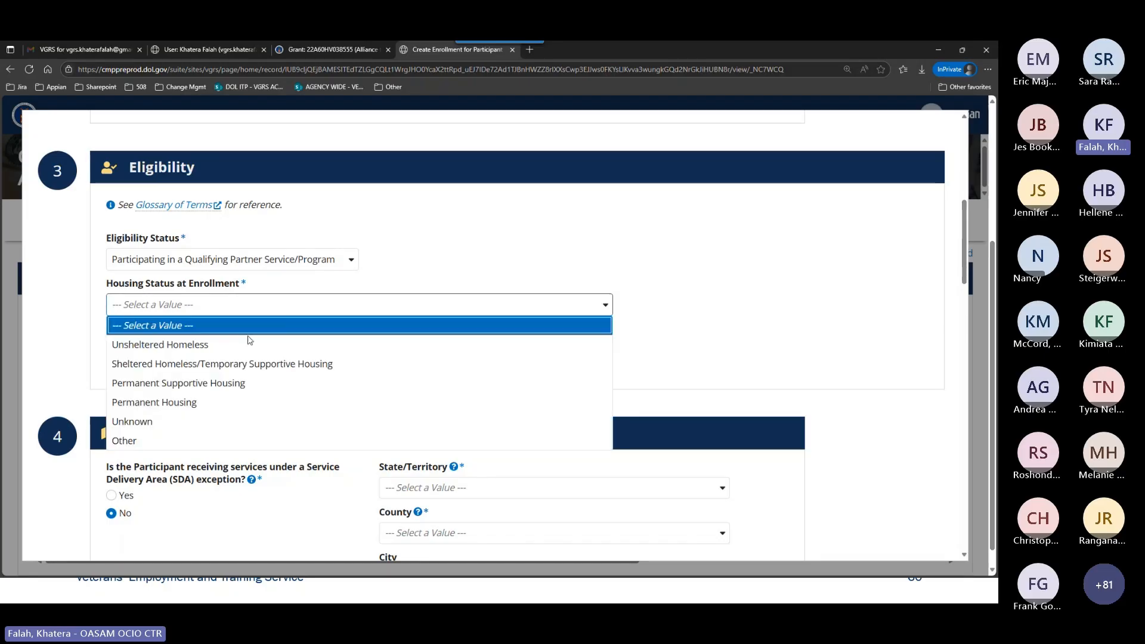
pyautogui.click(236, 363)
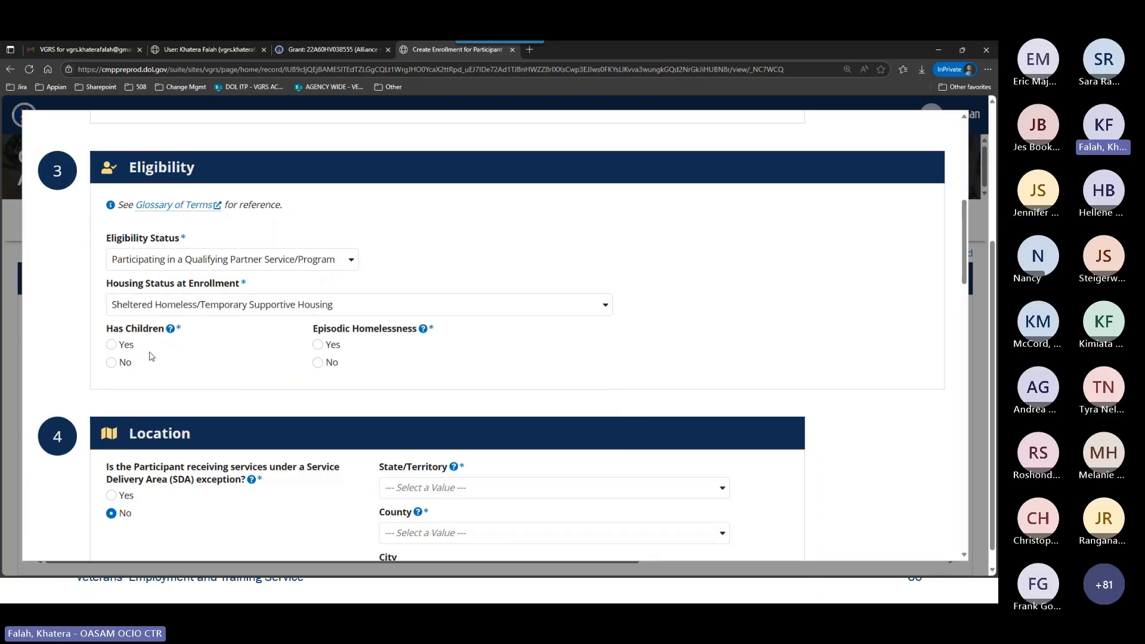
pyautogui.click(111, 363)
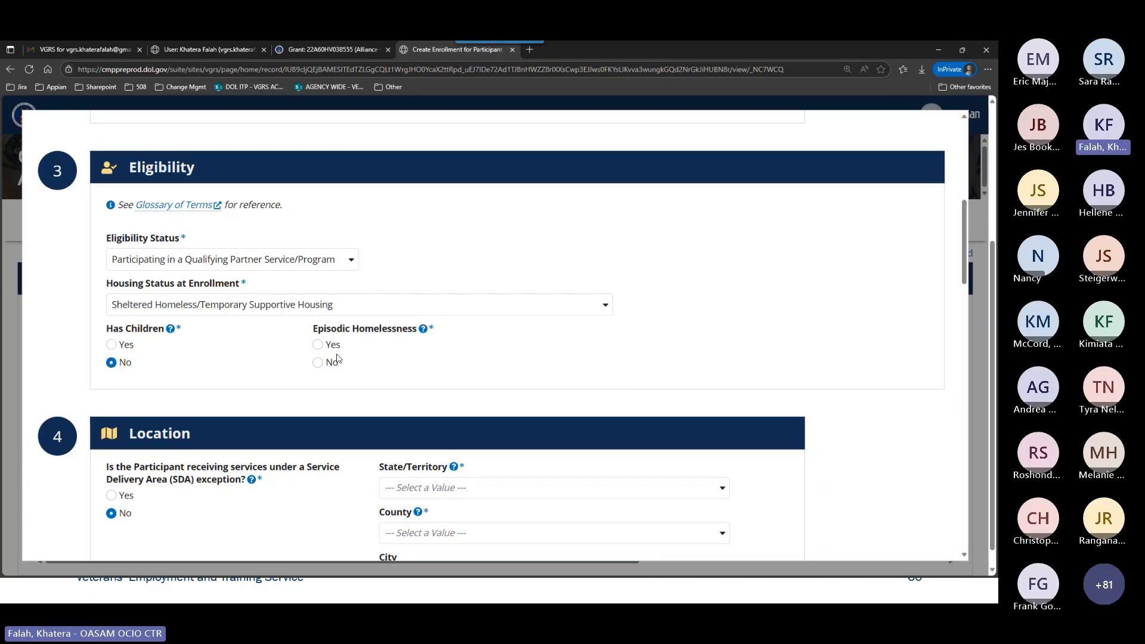
pyautogui.click(319, 362)
# Set the enrollment location's state to Maryland and its county to Anne Arundel.
pyautogui.scroll(-4, 460, 361)
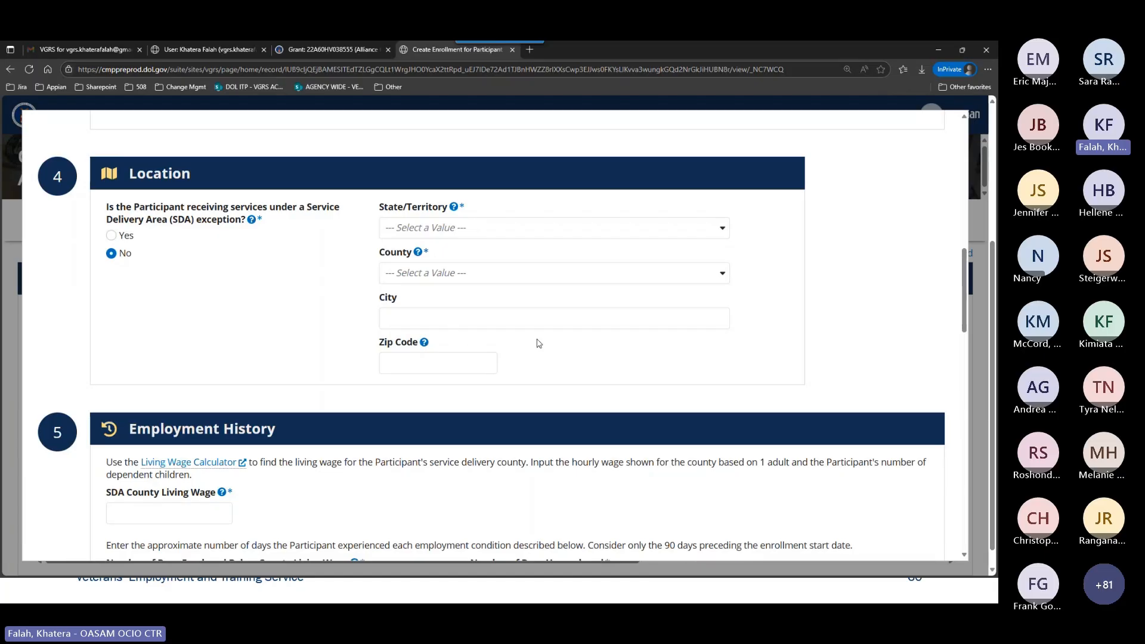
pyautogui.click(438, 230)
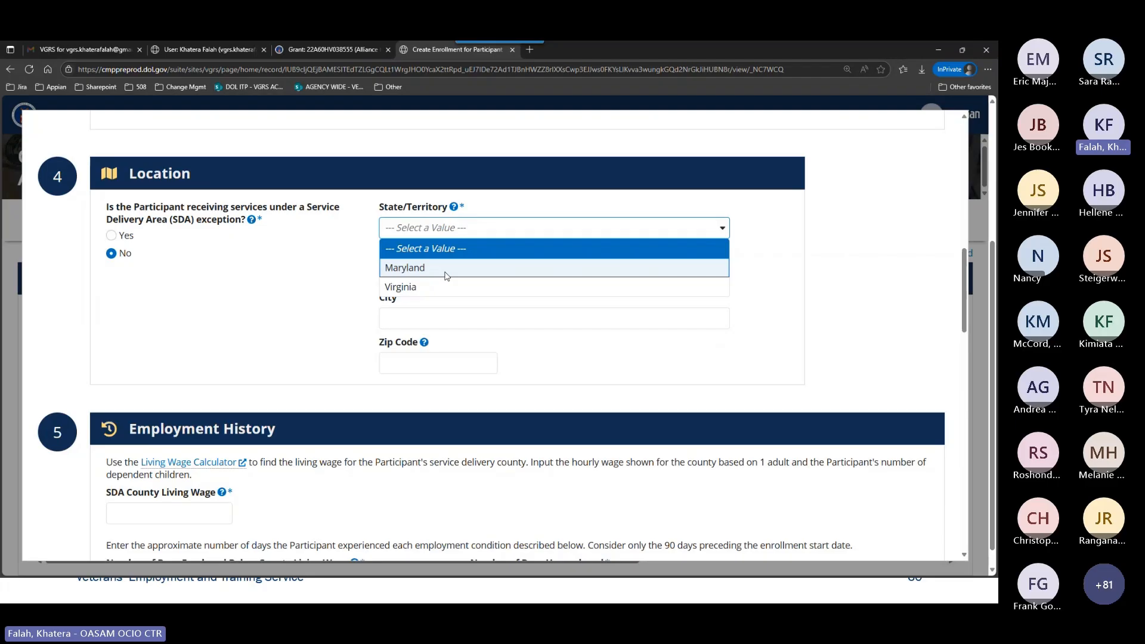
pyautogui.click(333, 273)
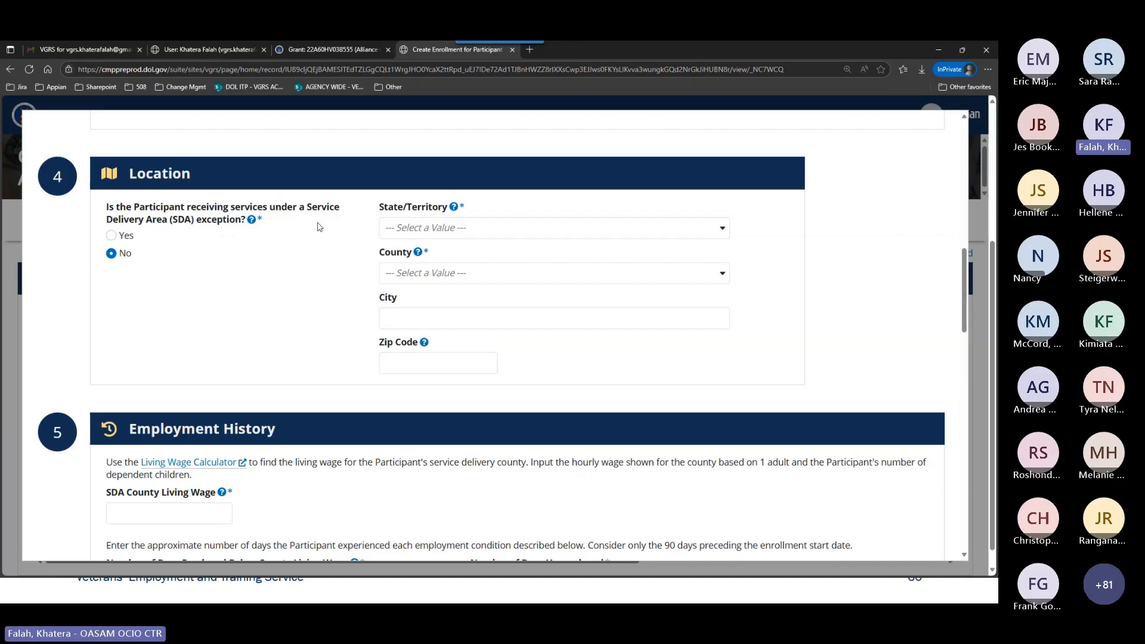
pyautogui.click(420, 232)
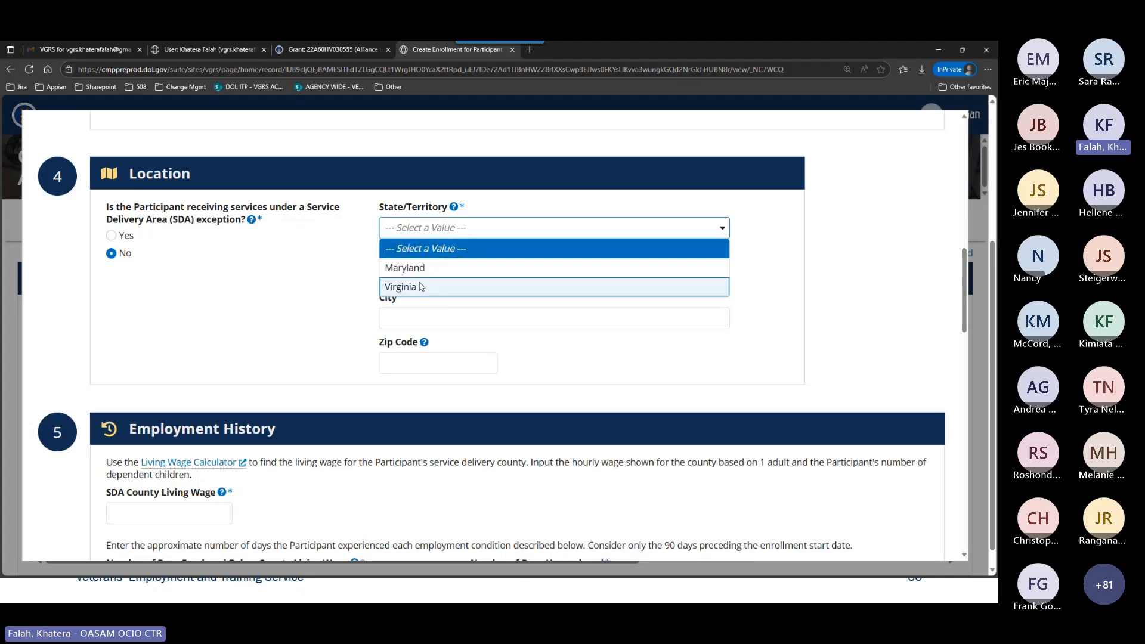
pyautogui.click(424, 268)
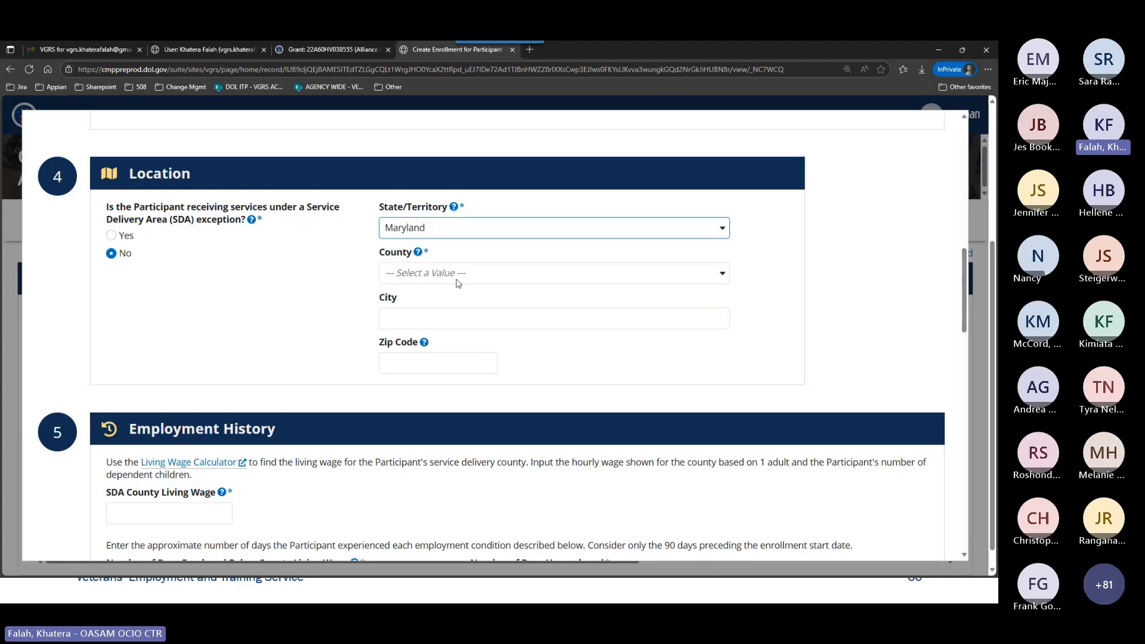
pyautogui.click(458, 277)
pyautogui.click(435, 312)
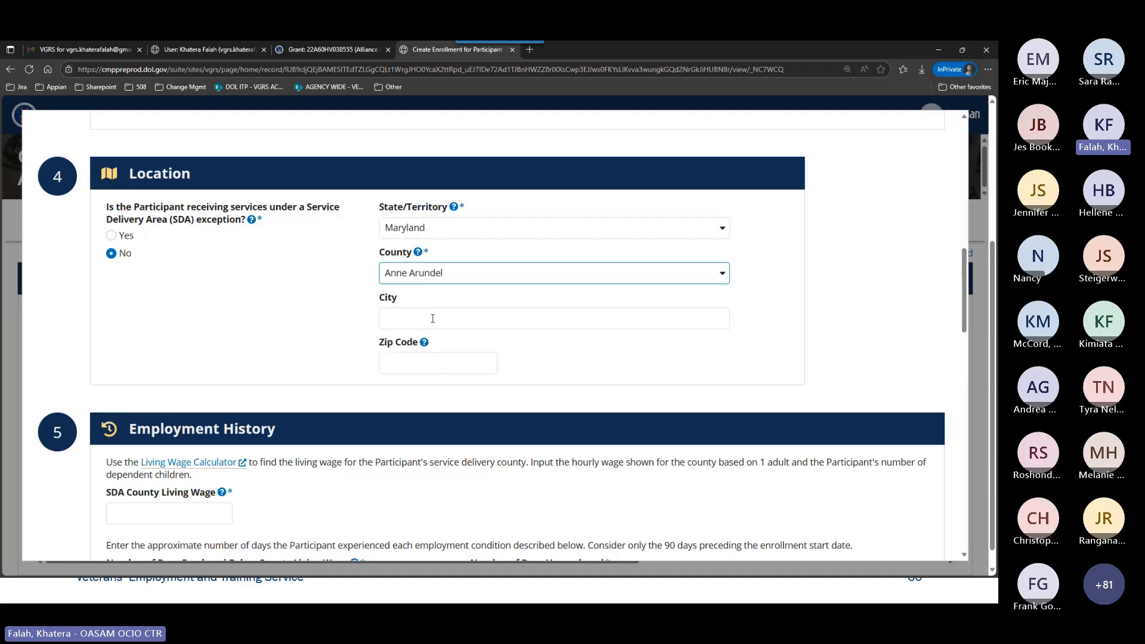
# Enter Annapolis as the location's city and 21401 as its zip code.
pyautogui.click(435, 317)
pyautogui.write('Annapolis')
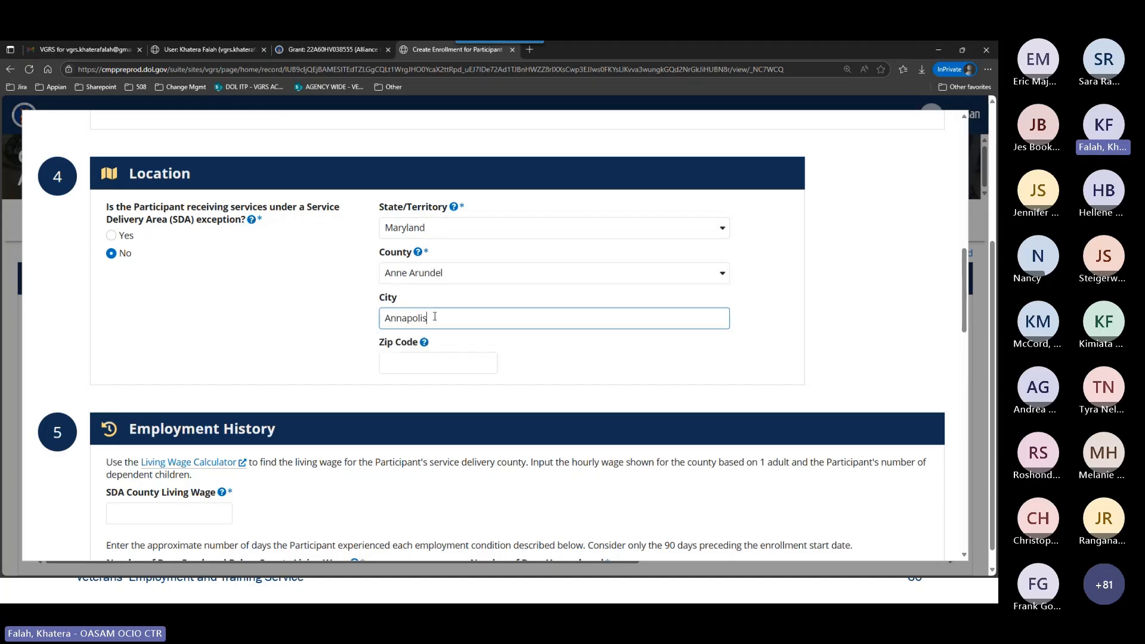
pyautogui.press('Tab')
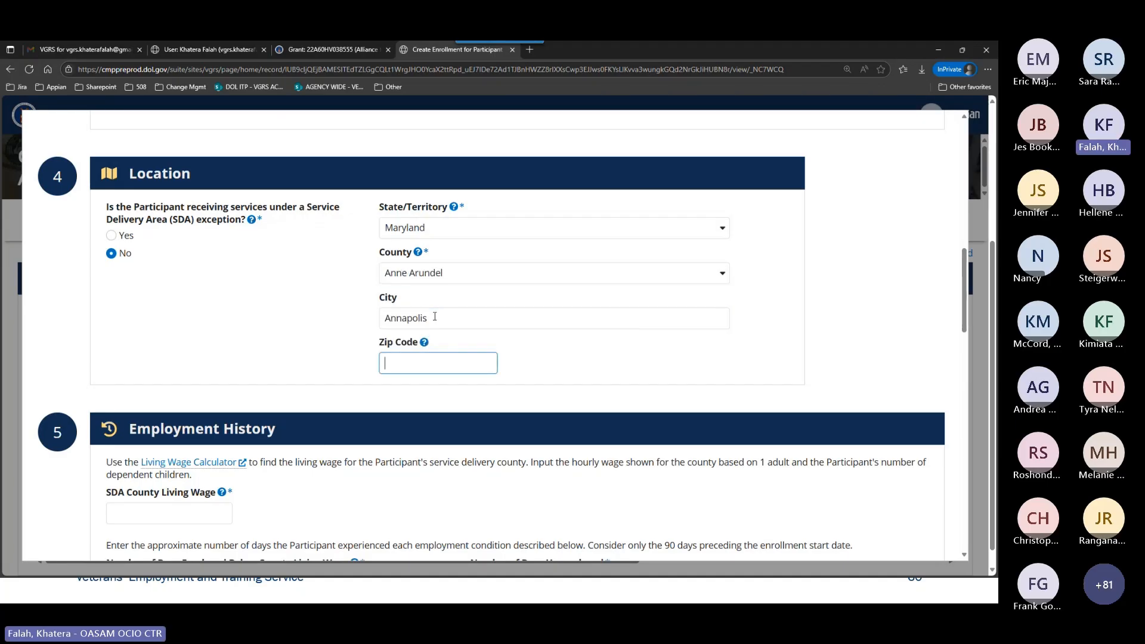
pyautogui.write('21401')
pyautogui.click(292, 344)
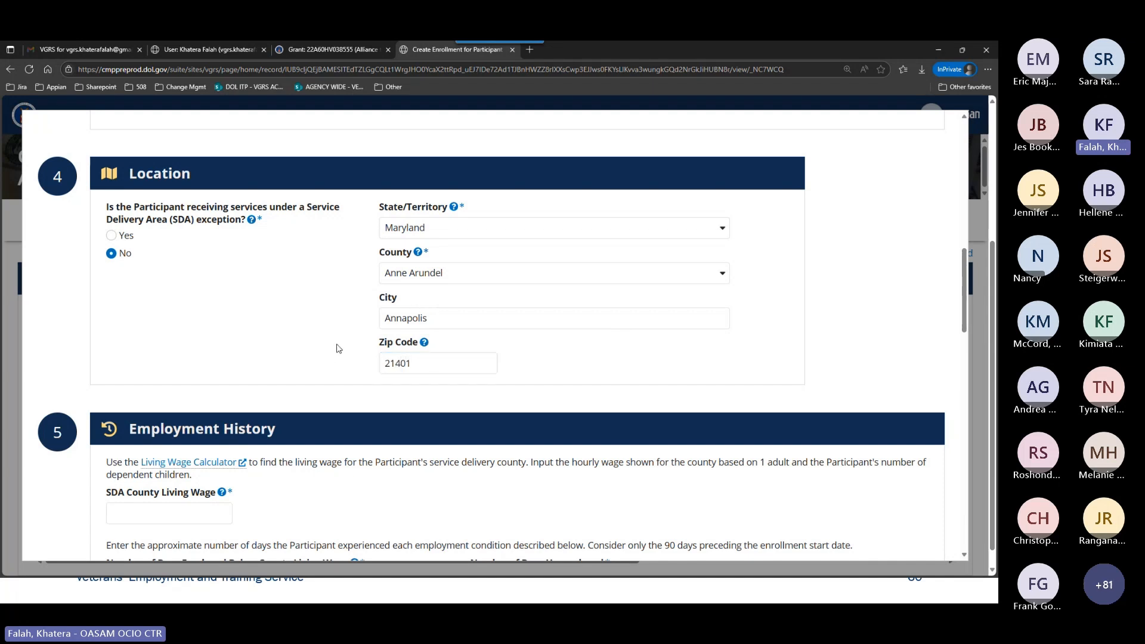
# Set the SDA County Living Wage in the employment history to 27.68.
pyautogui.scroll(-4, 339, 349)
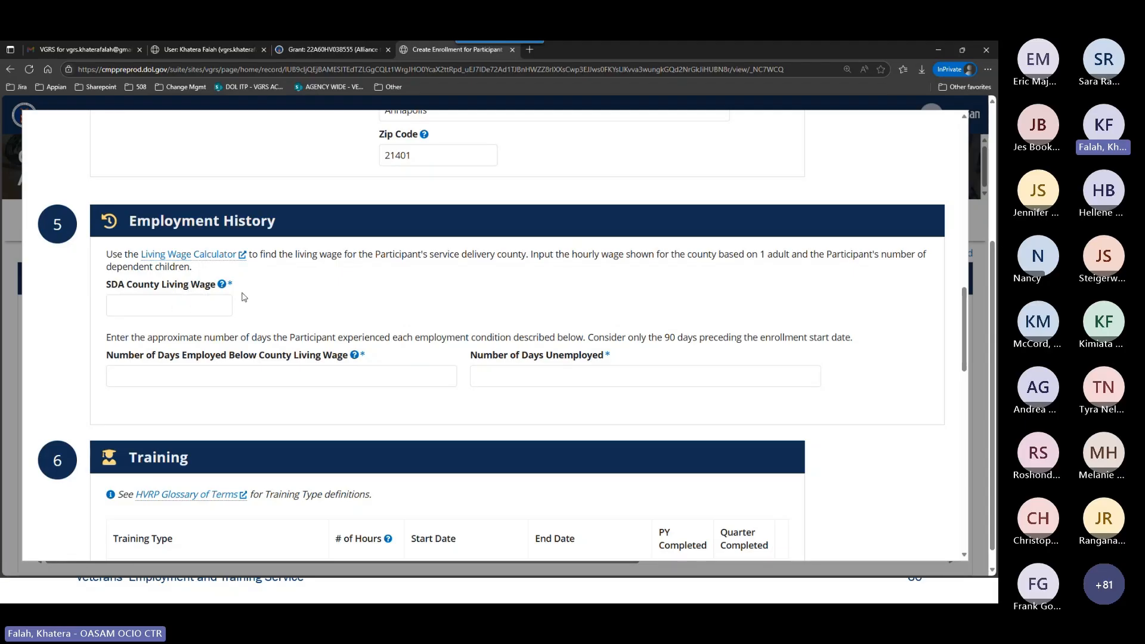
pyautogui.click(201, 302)
pyautogui.write('27.68')
pyautogui.click(296, 283)
# Open the linked Living Wage Calculator website and search its locations for "Annapolis, MD".
pyautogui.click(212, 260)
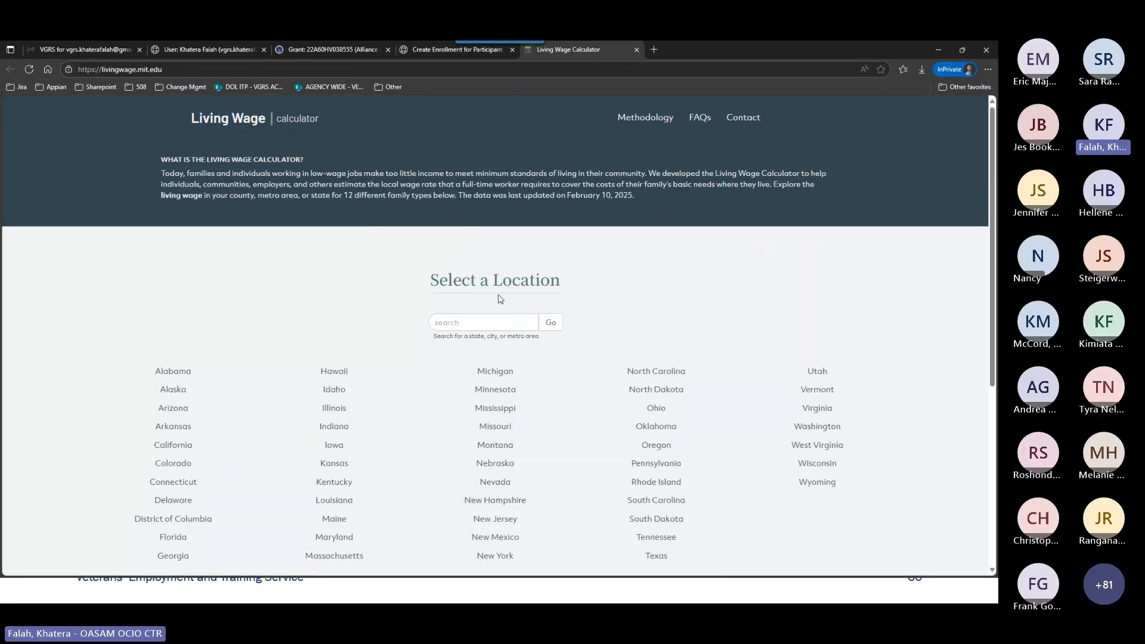
pyautogui.scroll(-1, 500, 299)
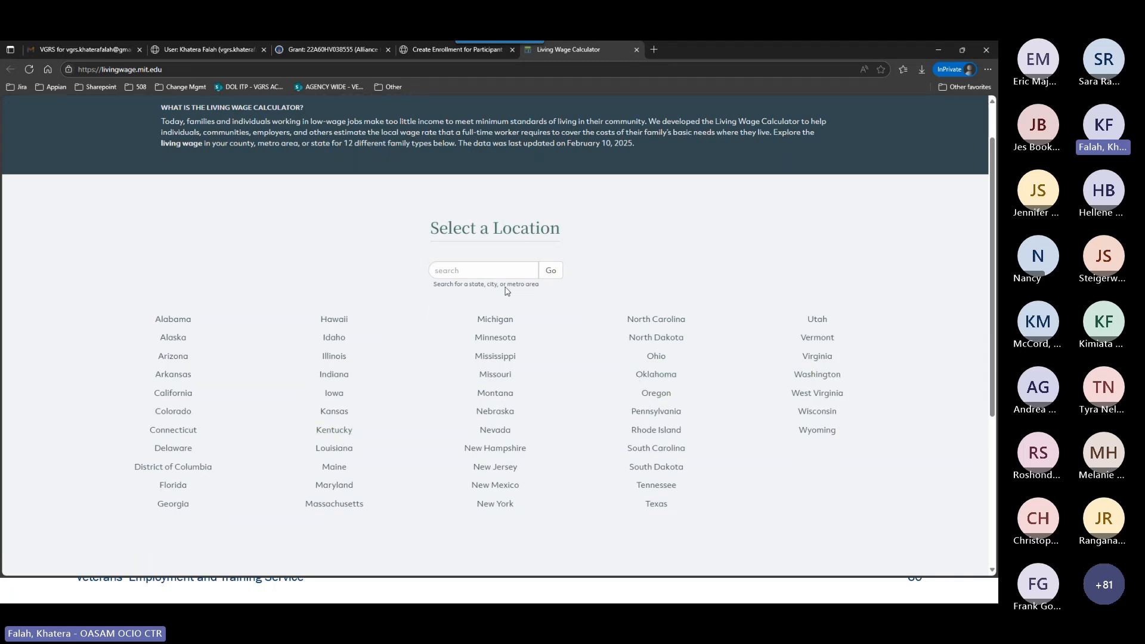
pyautogui.scroll(1, 607, 323)
pyautogui.click(490, 322)
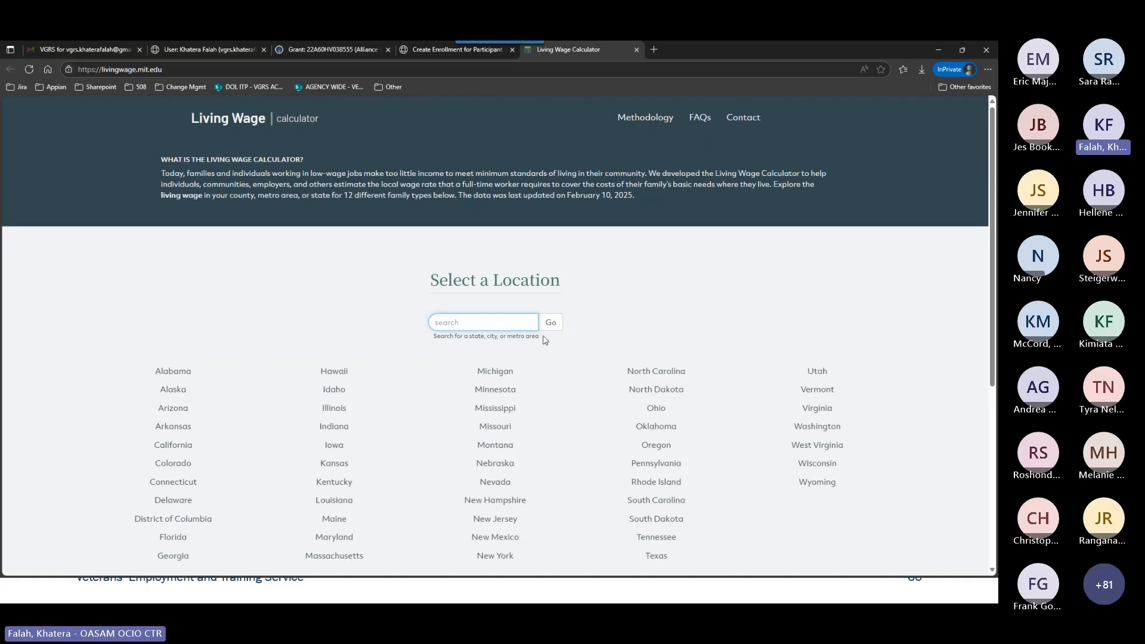
pyautogui.write('Annapolis, MD')
pyautogui.press('Return')
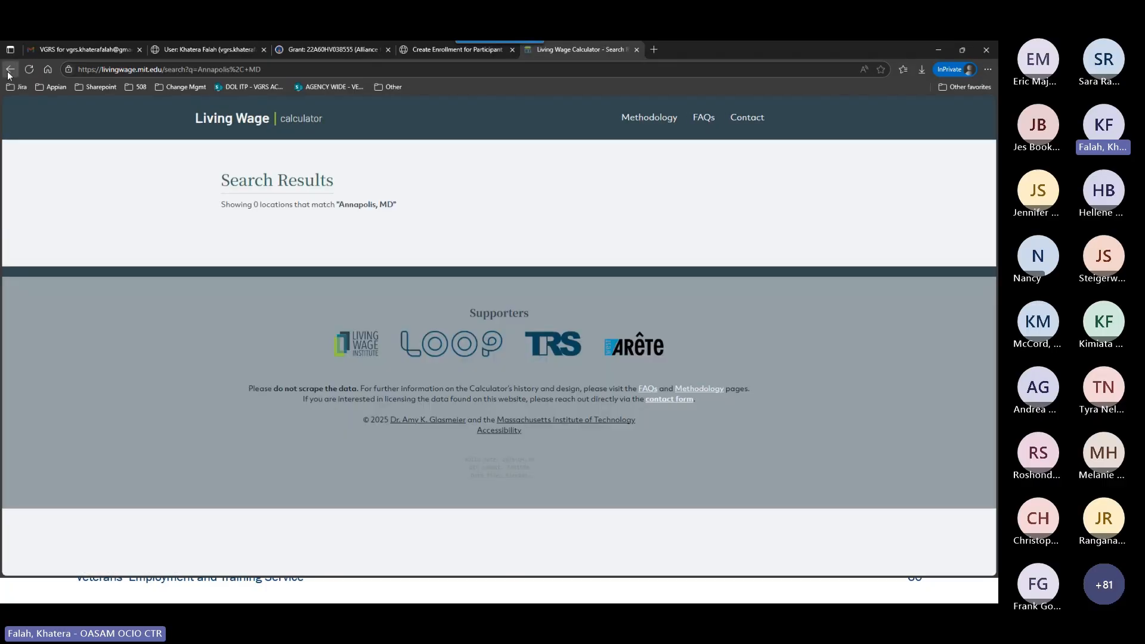
# Repeat the location search with only "Annapolis" and return to the calculator's start page.
pyautogui.click(9, 71)
pyautogui.moveTo(471, 323); pyautogui.dragTo(489, 323)
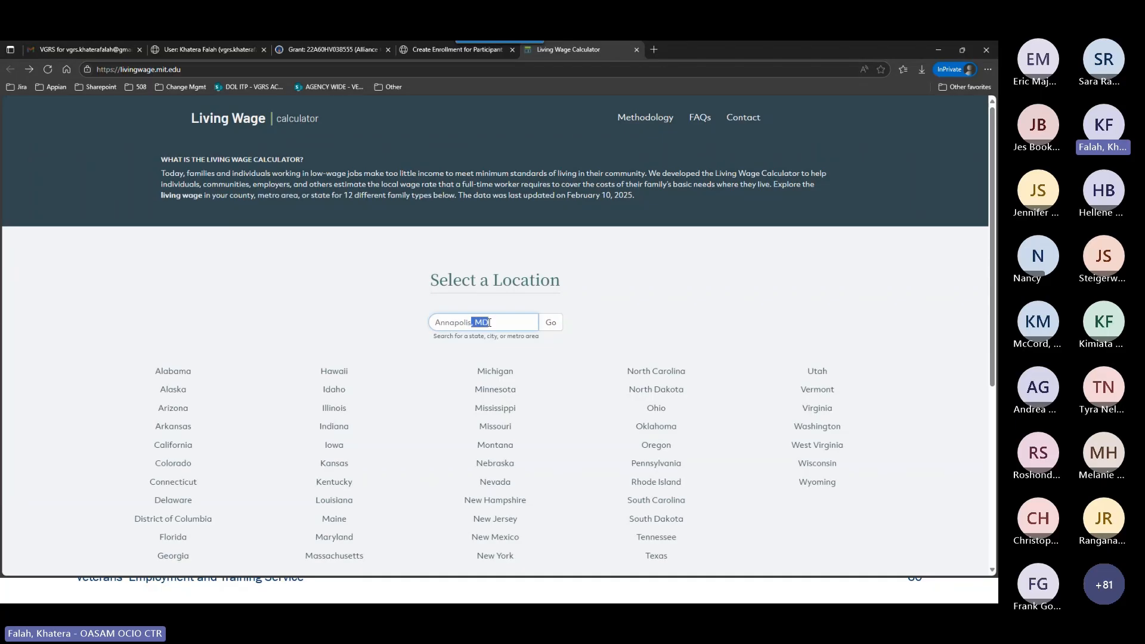
pyautogui.press('BackSpace')
pyautogui.press('Return')
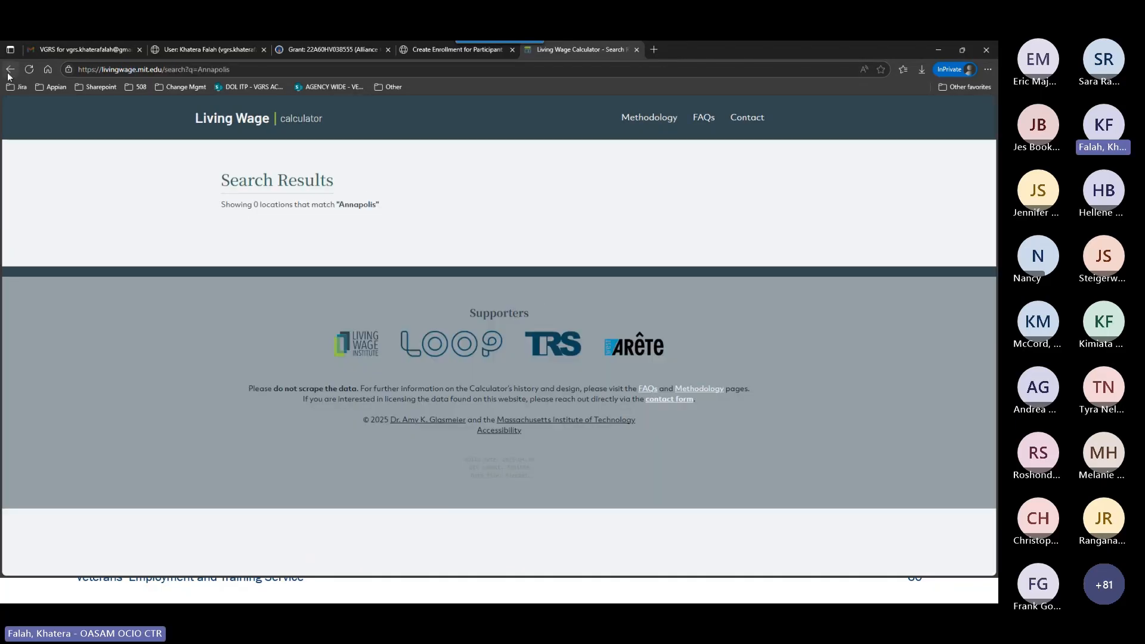
pyautogui.click(10, 71)
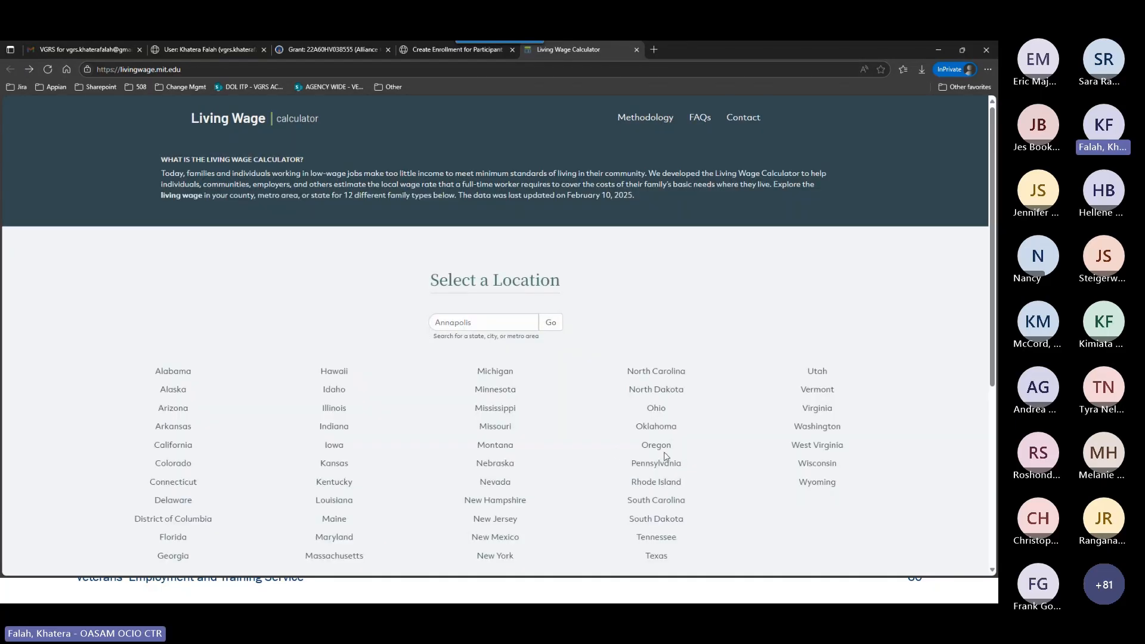
# View the living wage table for Anne Arundel County in Maryland and return to the enrollment form.
pyautogui.click(362, 539)
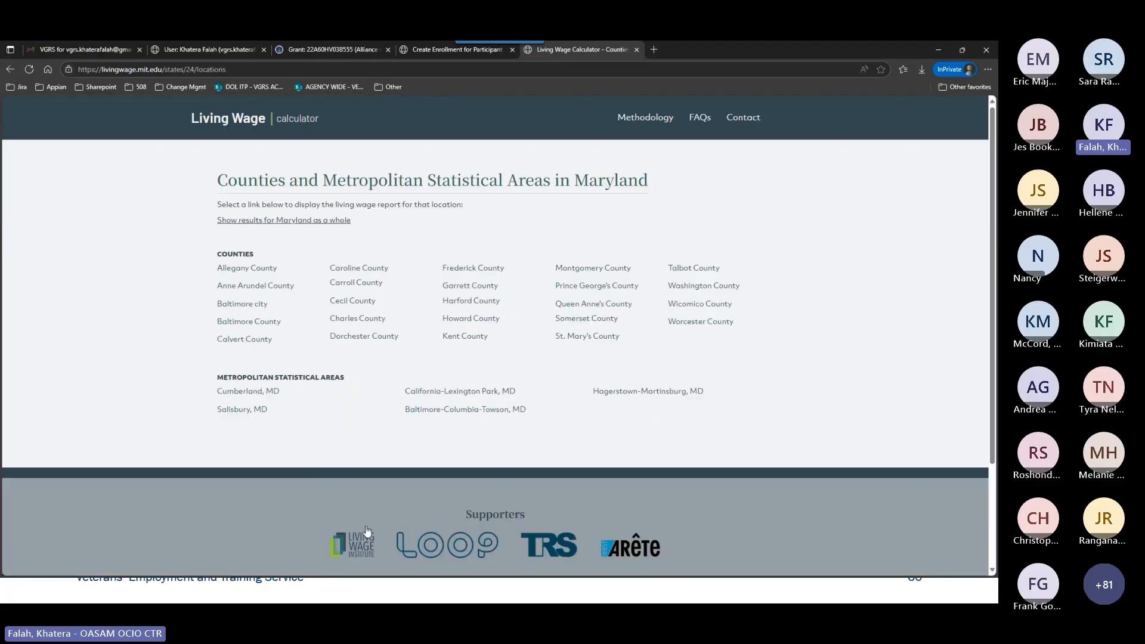
pyautogui.click(267, 291)
pyautogui.scroll(-2, 267, 289)
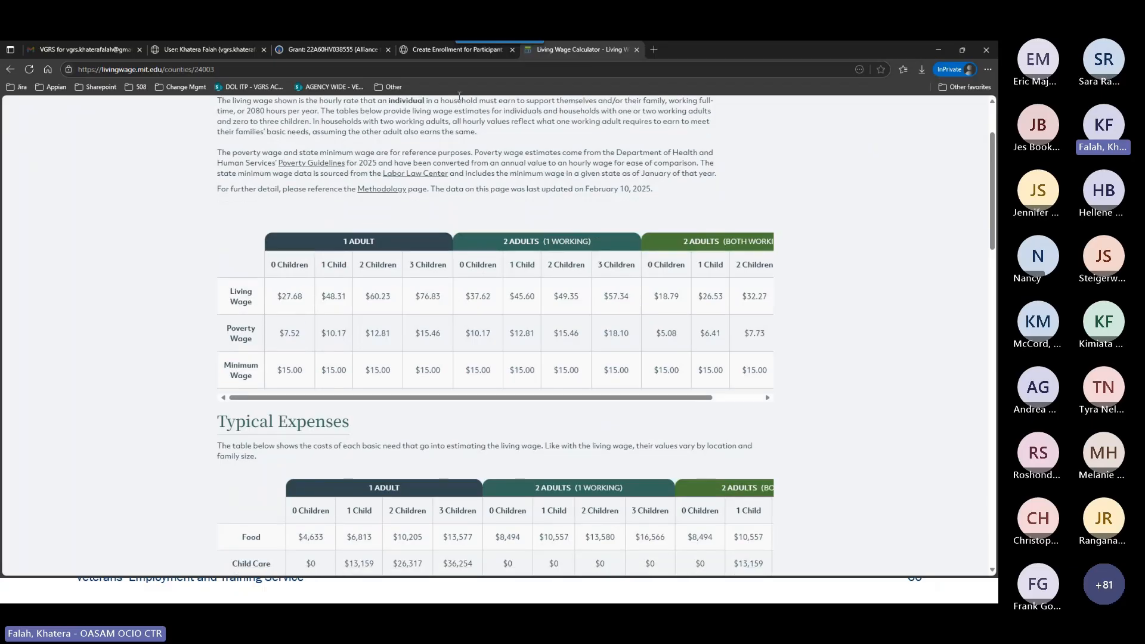
pyautogui.click(457, 49)
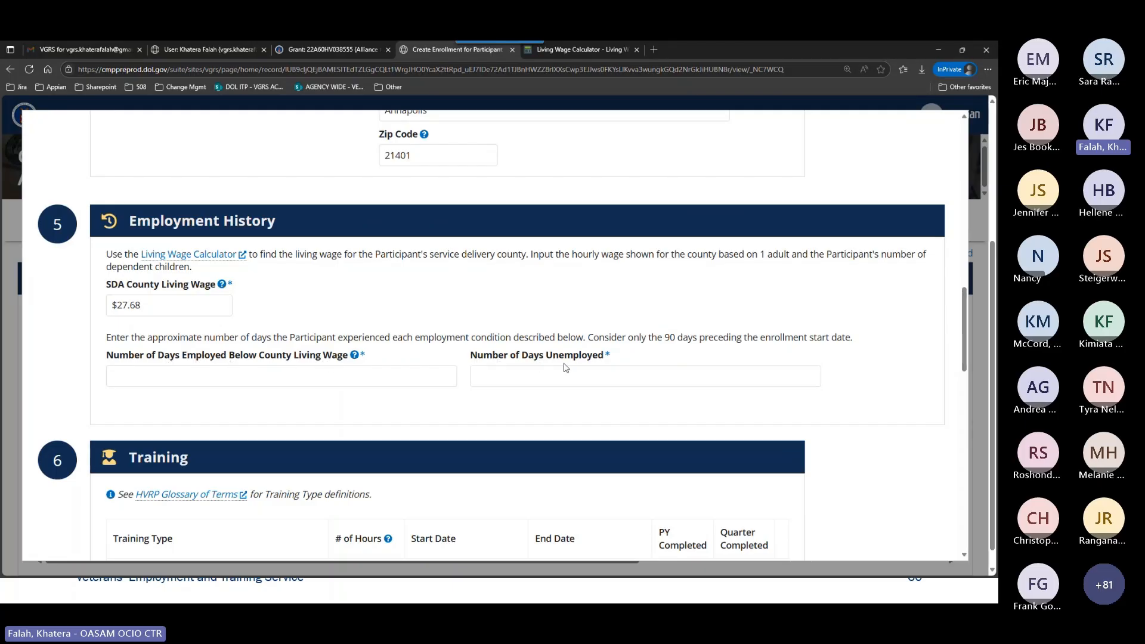
# Enter 60 days unemployed and 30 days employed below the county living wage in the employment history.
pyautogui.click(357, 380)
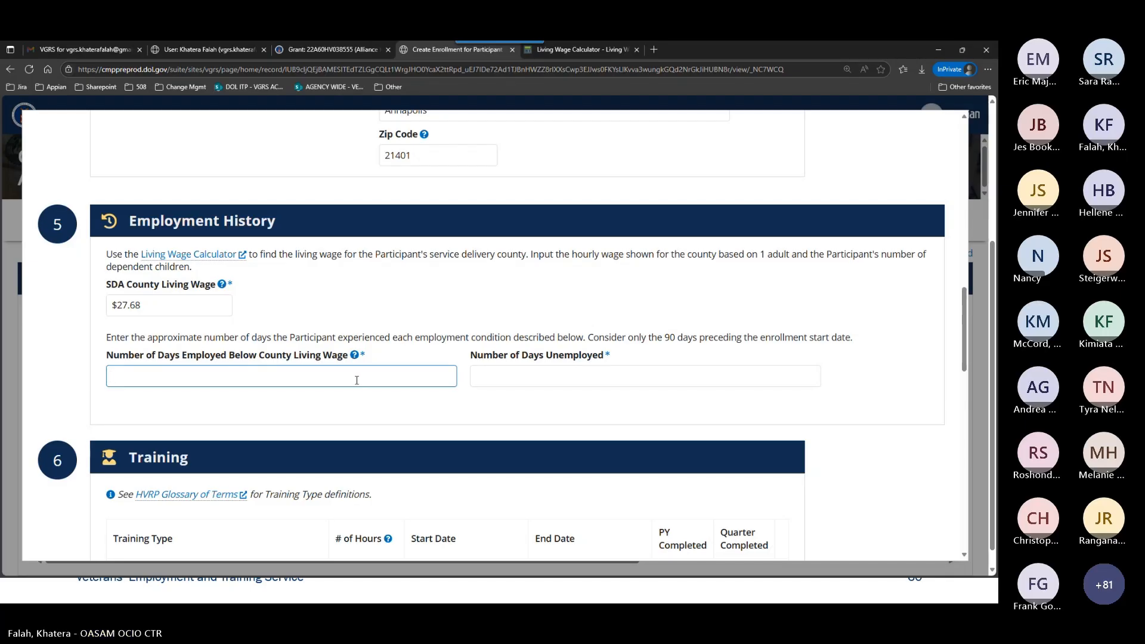
pyautogui.click(498, 377)
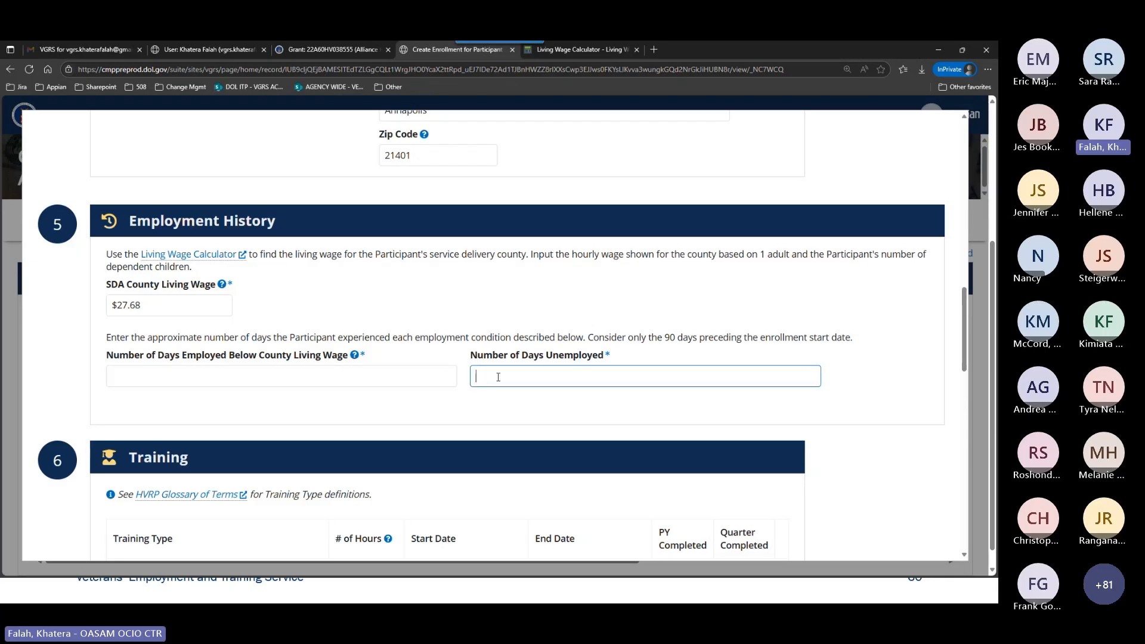
pyautogui.write('60')
pyautogui.click(293, 380)
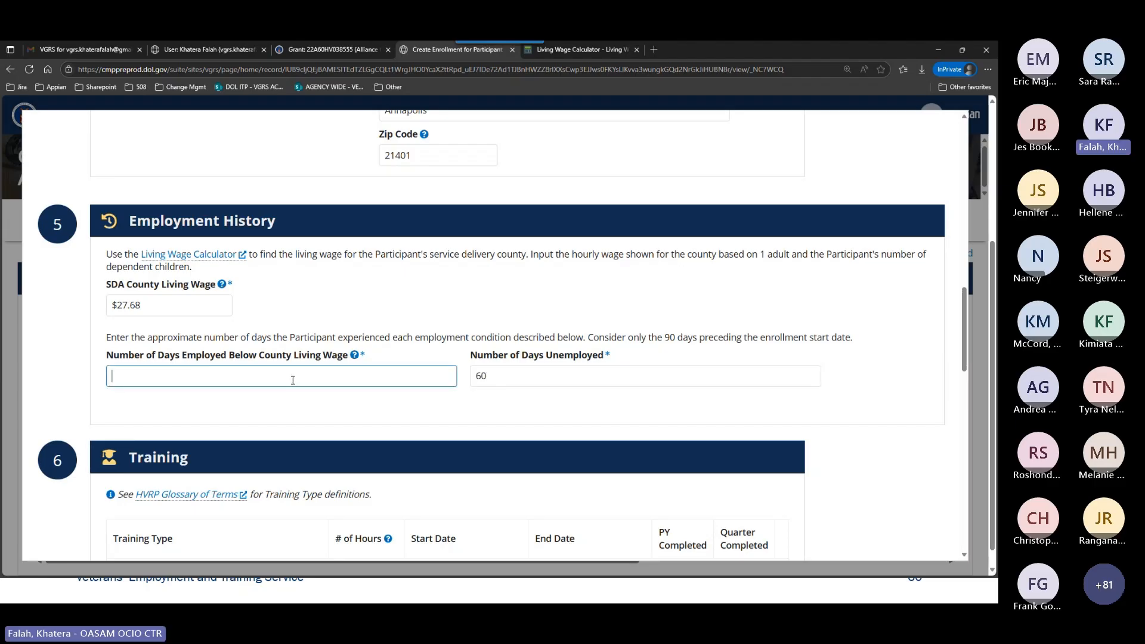
pyautogui.write('30')
pyautogui.click(373, 329)
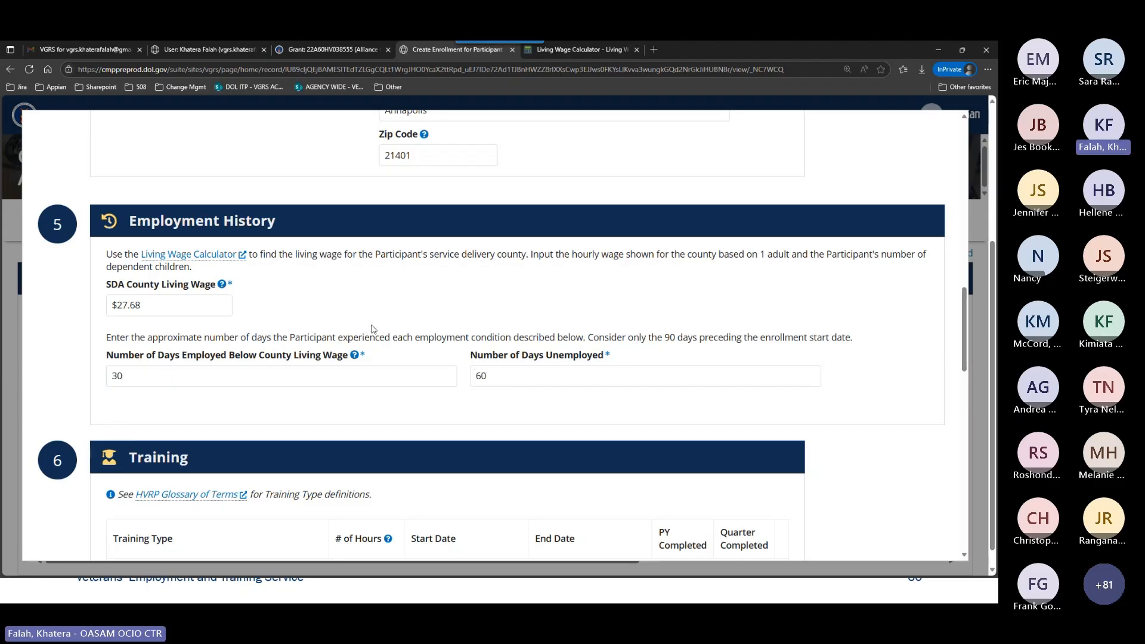
# Add an empty training entry to the enrollment and go on to the end of the form.
pyautogui.scroll(-3, 394, 316)
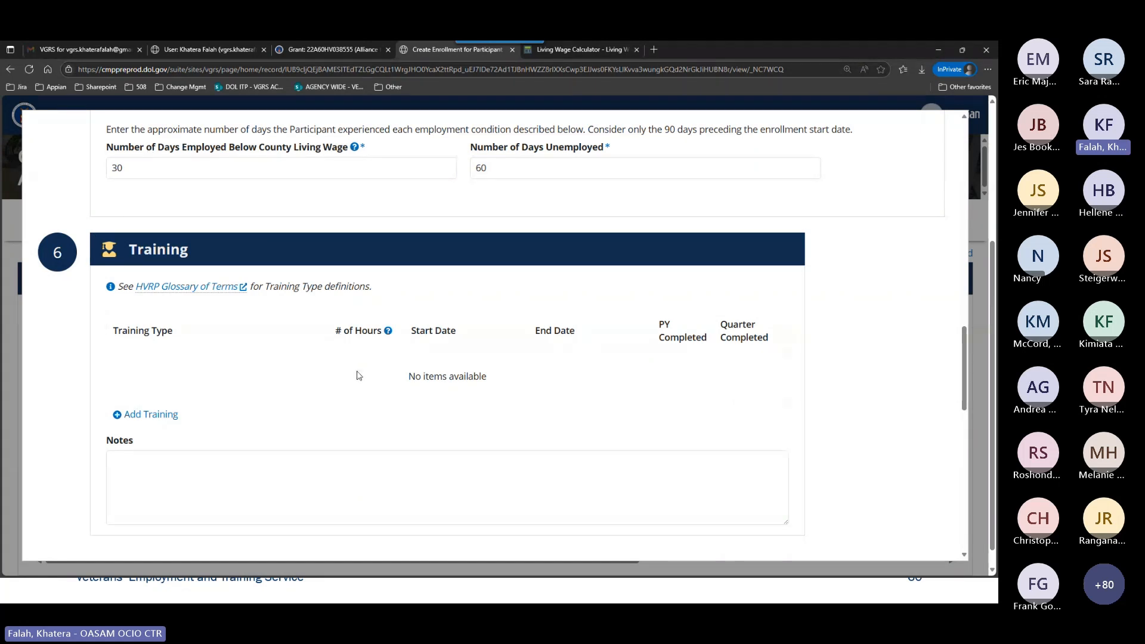
pyautogui.scroll(-1, 360, 324)
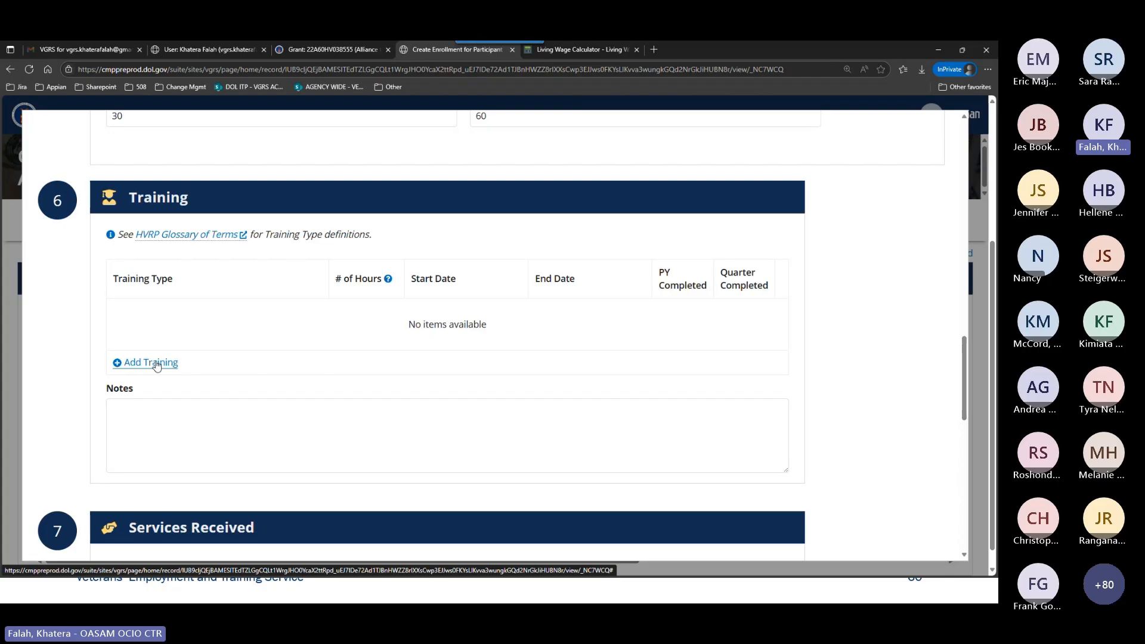
pyautogui.click(156, 365)
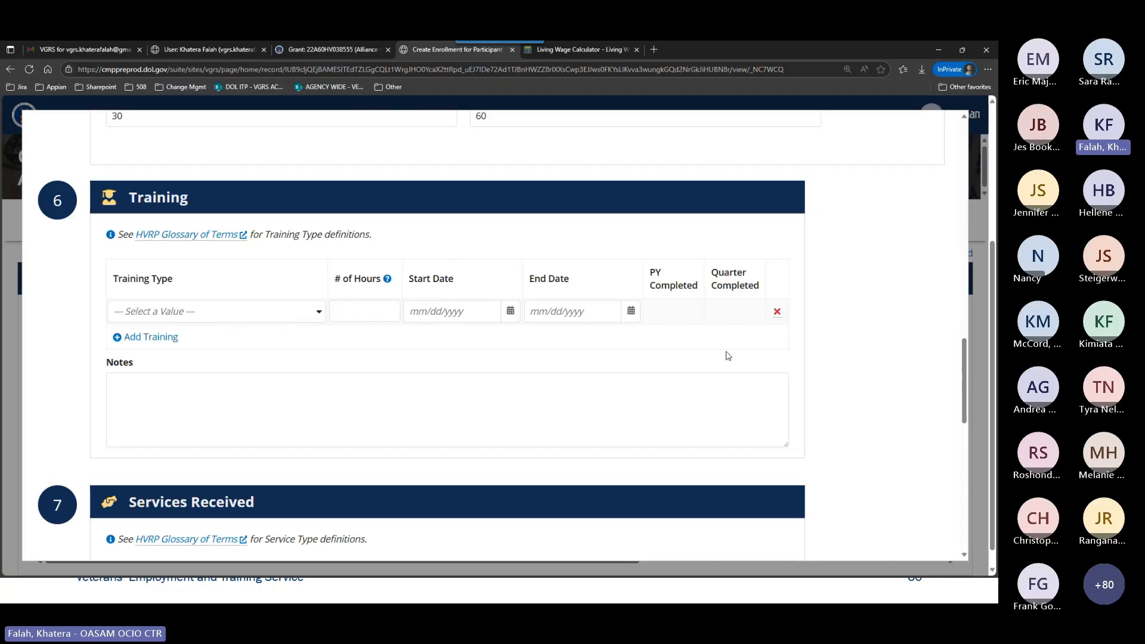
pyautogui.scroll(-10, 728, 356)
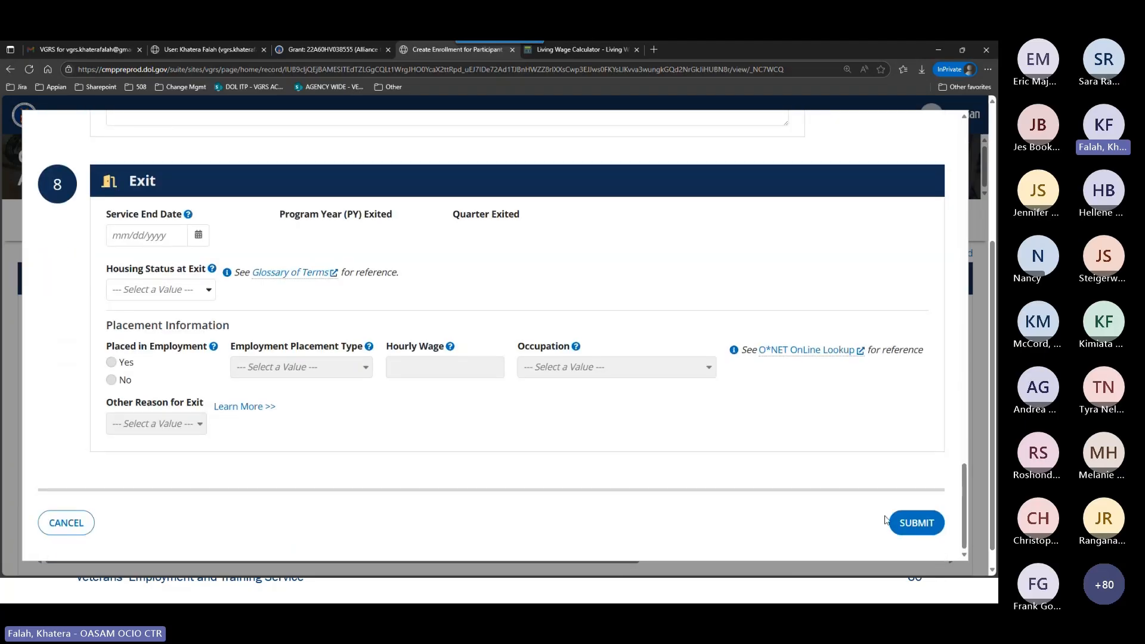
# Try to submit the enrollment with the empty training entry and review the location, employment history and training sections.
pyautogui.click(928, 536)
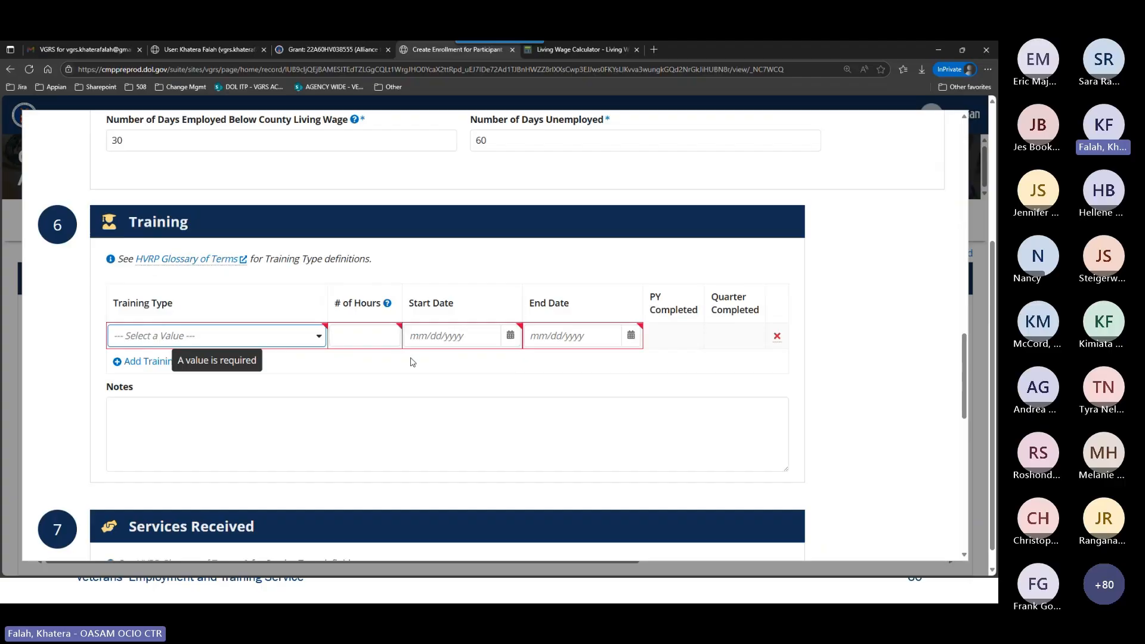
pyautogui.click(584, 341)
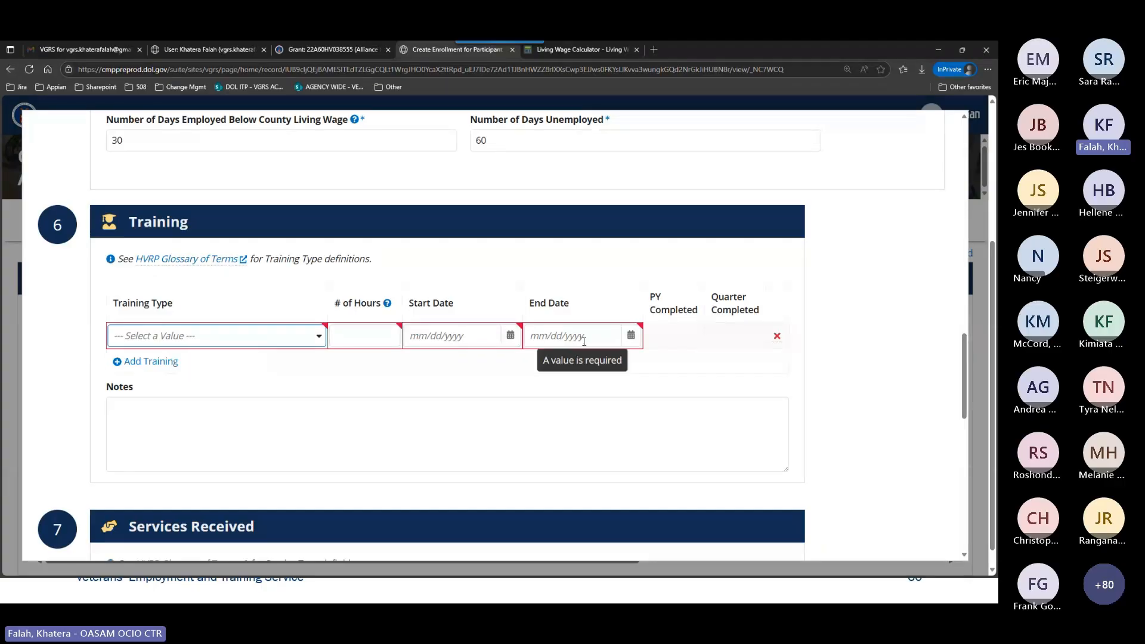
pyautogui.scroll(3, 505, 333)
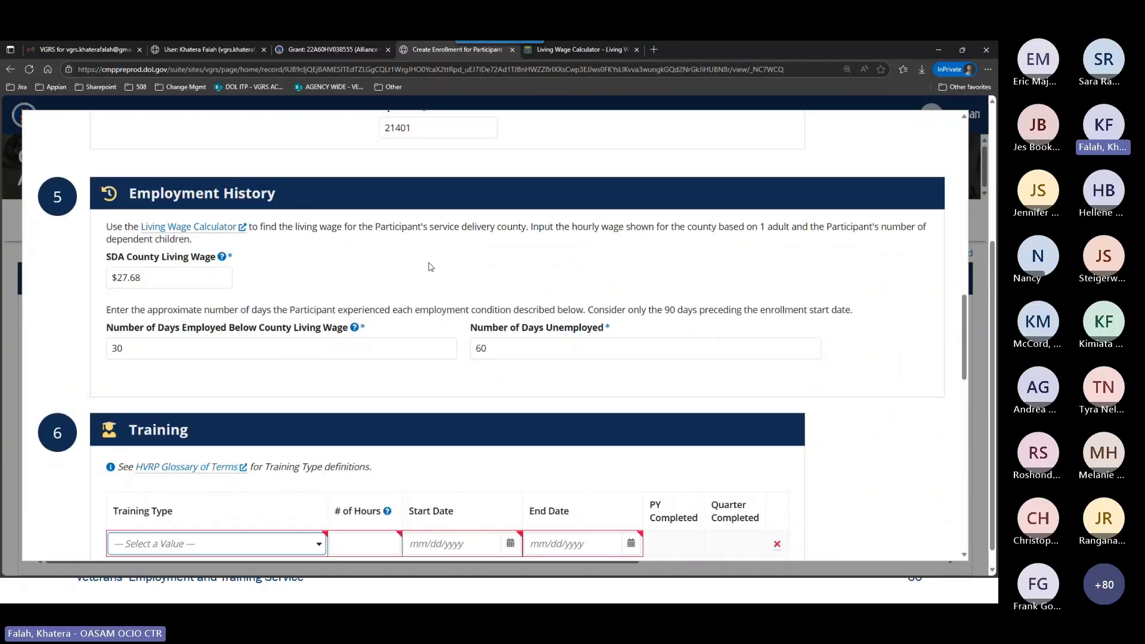
pyautogui.scroll(2, 371, 395)
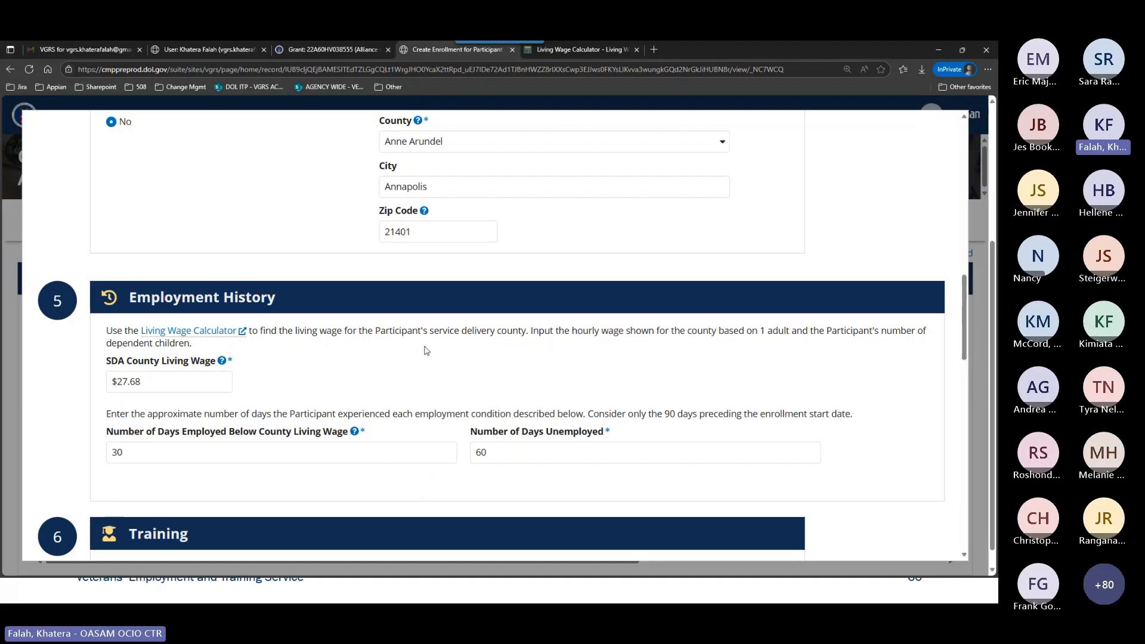
pyautogui.scroll(-5, 427, 350)
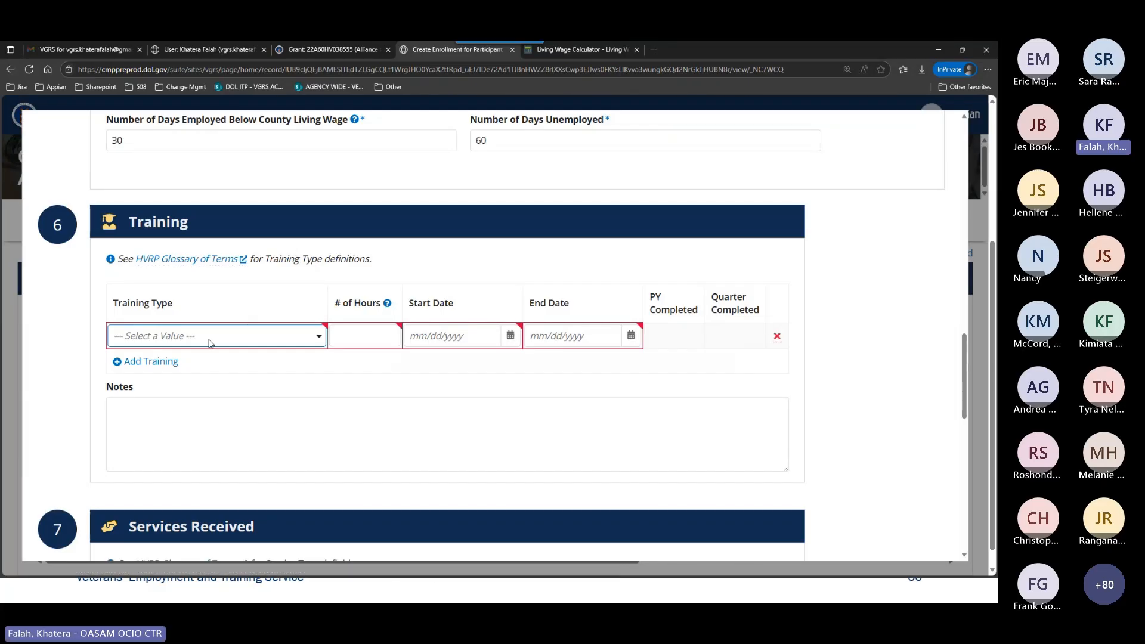
# Remove the empty training entry and submit the participant's enrollment form.
pyautogui.click(776, 336)
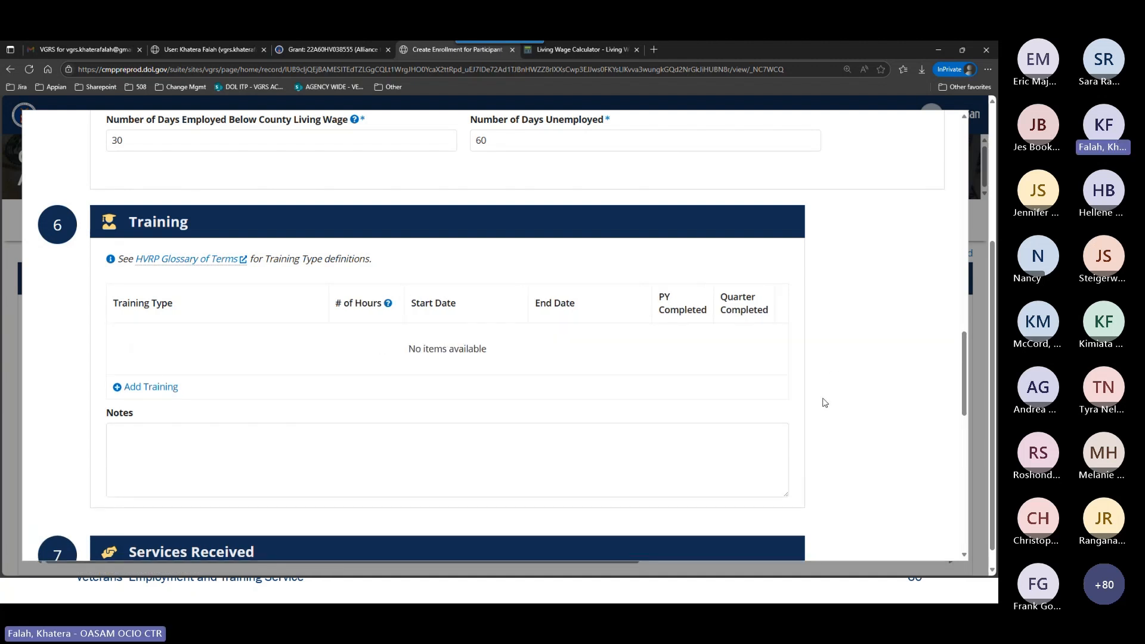
pyautogui.scroll(-2, 846, 393)
pyautogui.scroll(-3, 847, 394)
pyautogui.scroll(-5, 847, 393)
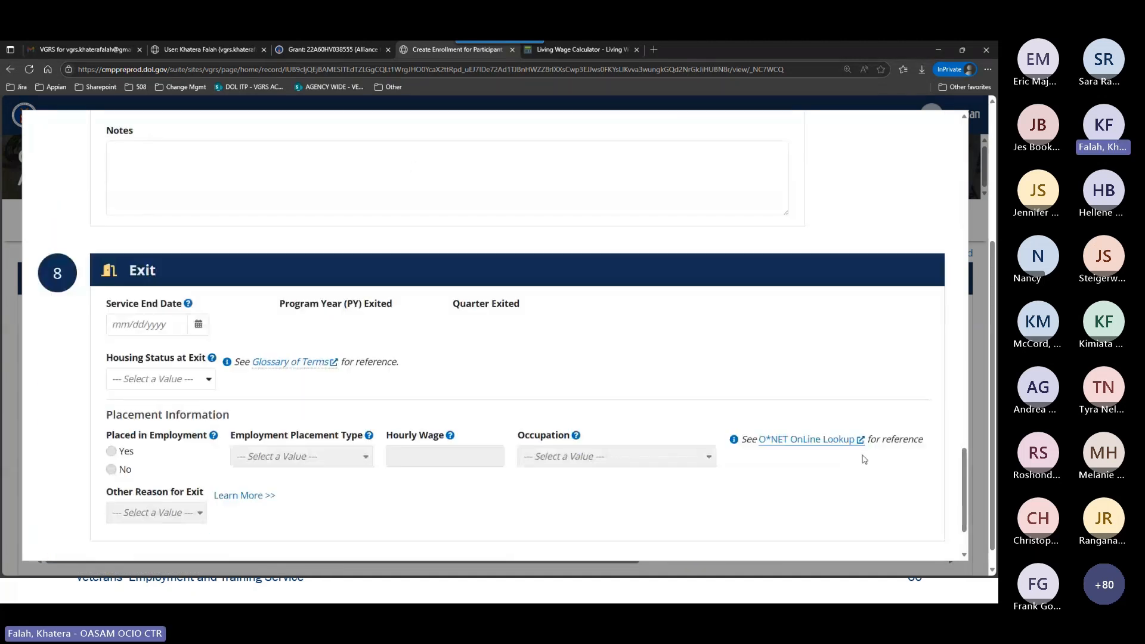
pyautogui.scroll(-2, 865, 459)
pyautogui.click(914, 524)
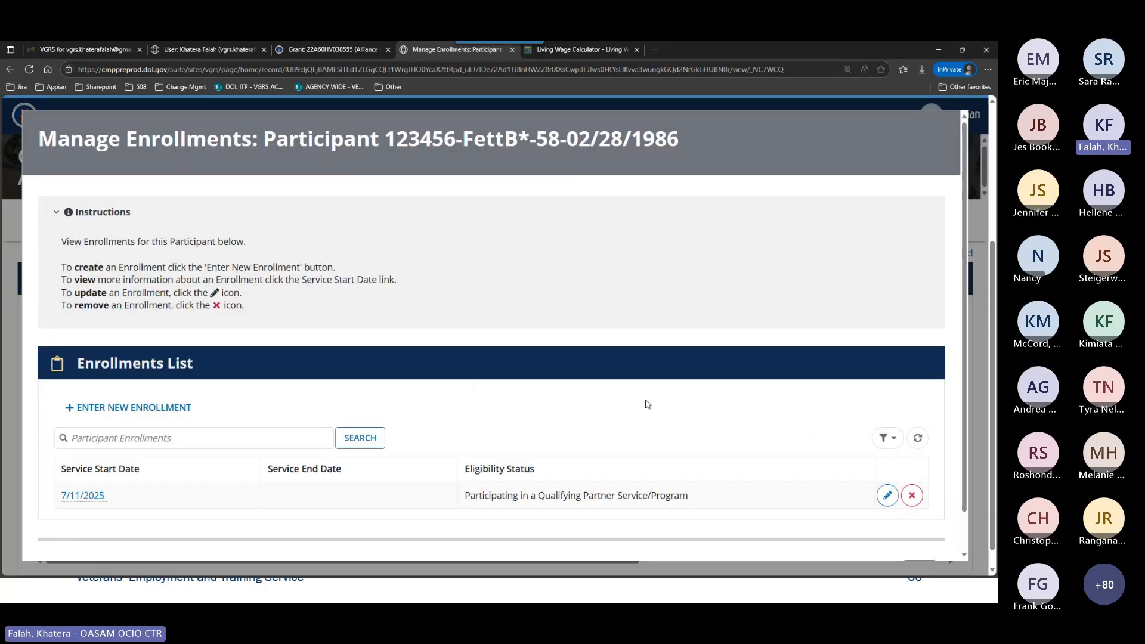
# Open the participant's 7/11/2025 enrollment for updating and go to its Training section.
pyautogui.scroll(-1, 795, 418)
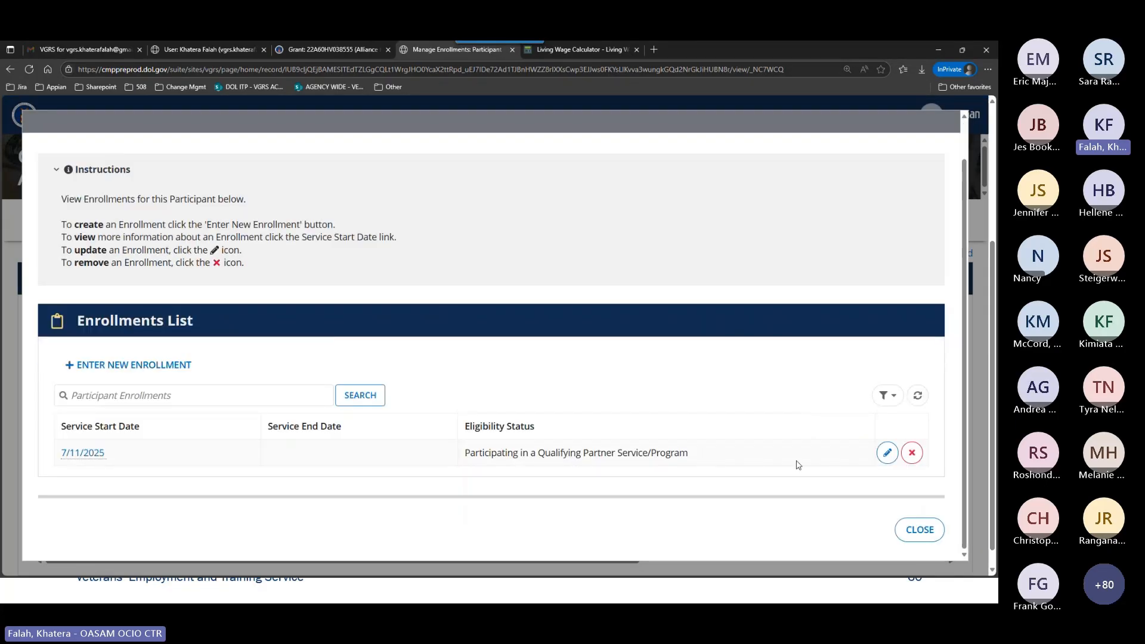
pyautogui.click(885, 454)
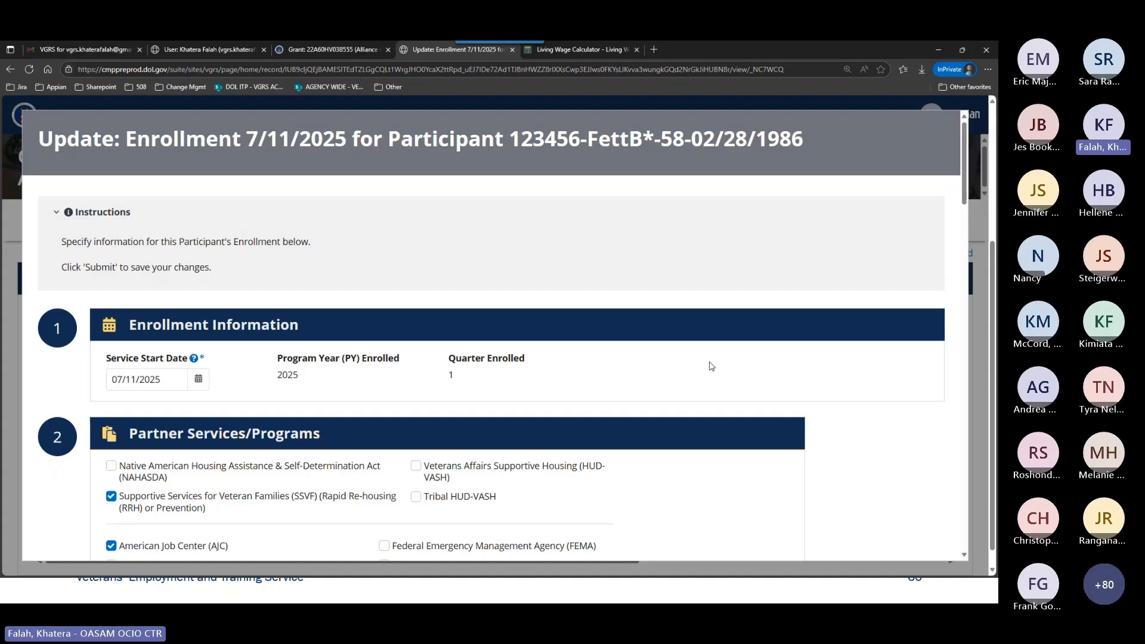
pyautogui.scroll(-5, 709, 366)
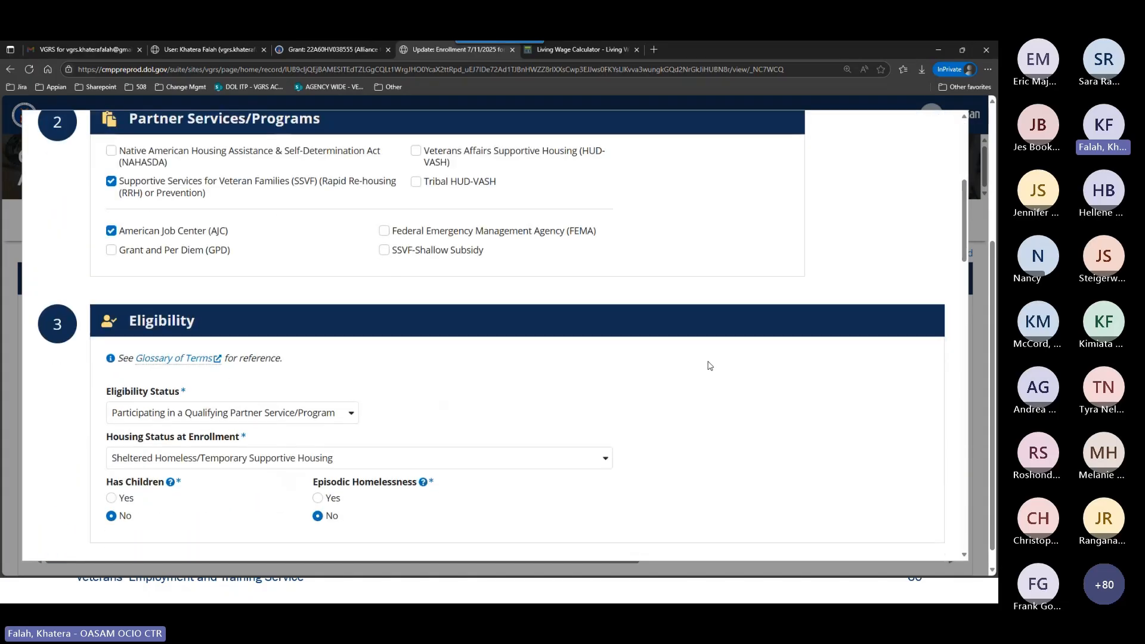
pyautogui.scroll(-10, 709, 365)
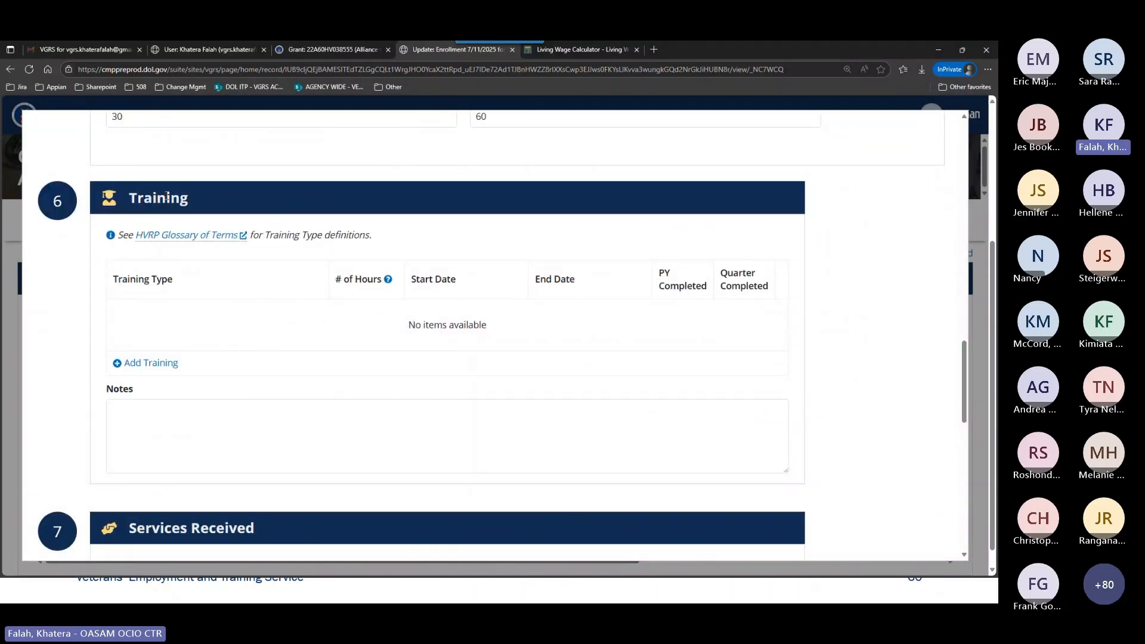
# Add a training entry of type Customized Training with 4 hours.
pyautogui.click(165, 363)
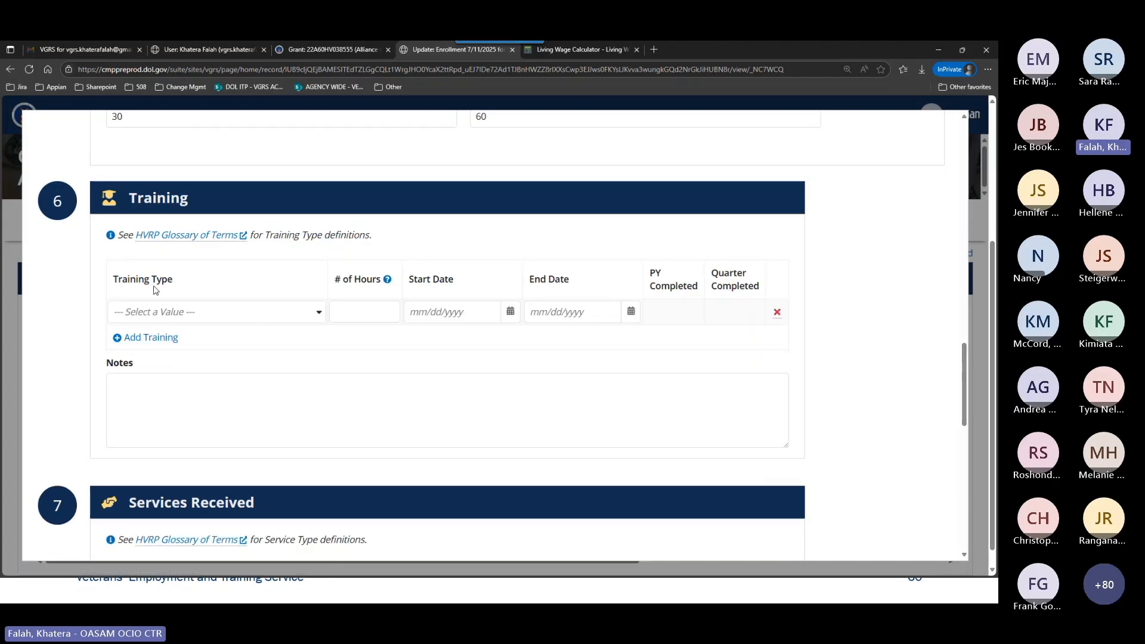
pyautogui.click(258, 320)
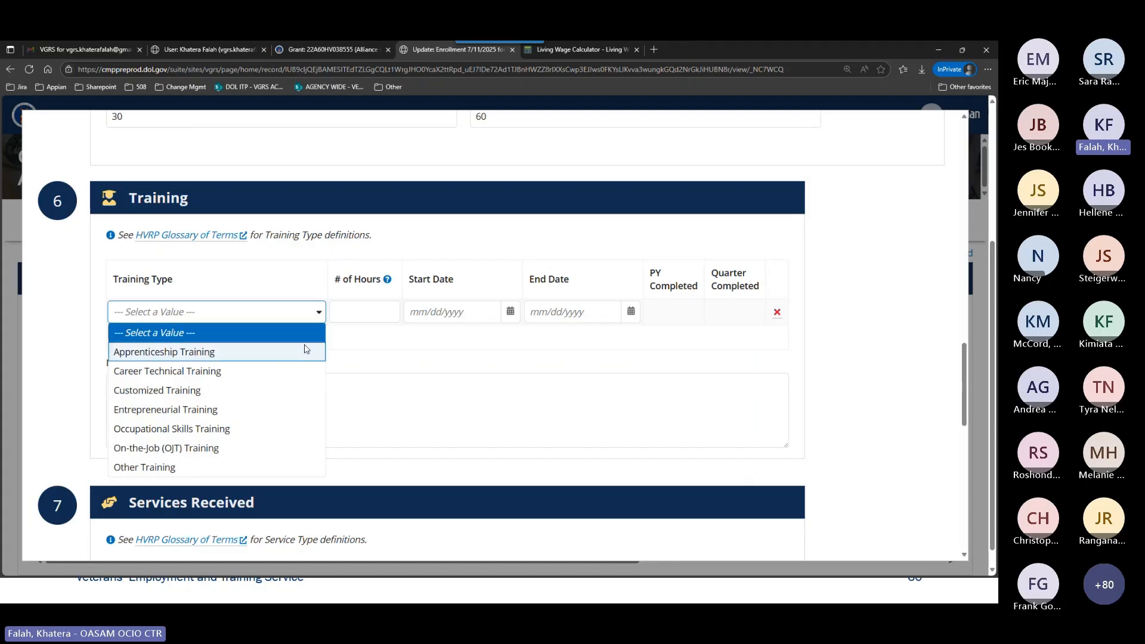
pyautogui.click(245, 394)
pyautogui.click(358, 313)
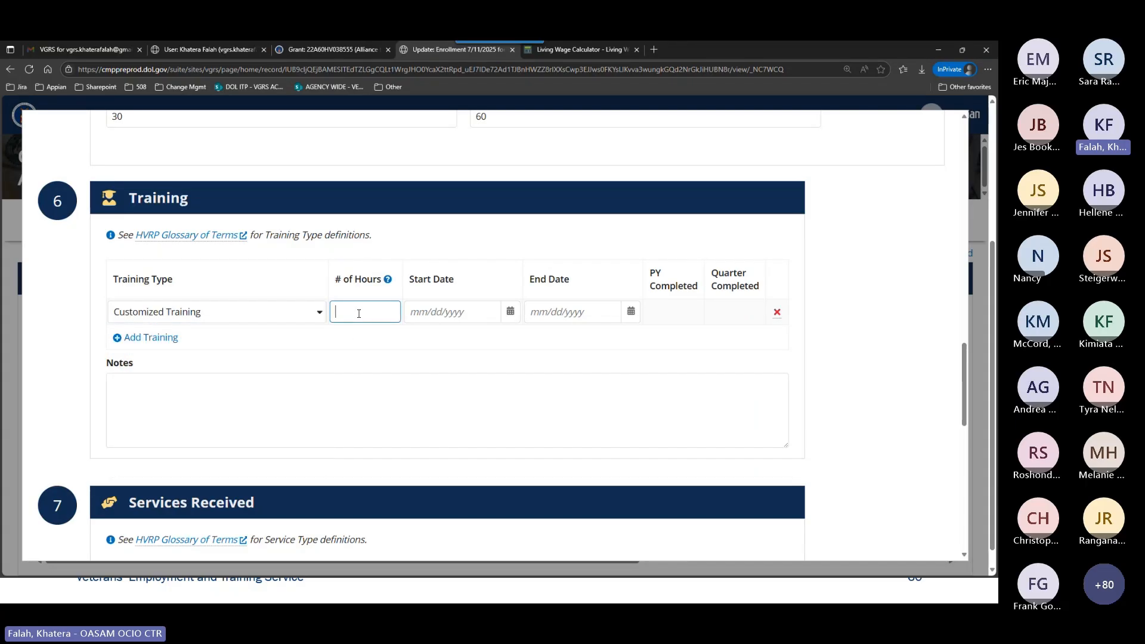
pyautogui.write('4')
# Set both the start date and the end date of the Customized Training entry to 07/15/2025.
pyautogui.click(420, 317)
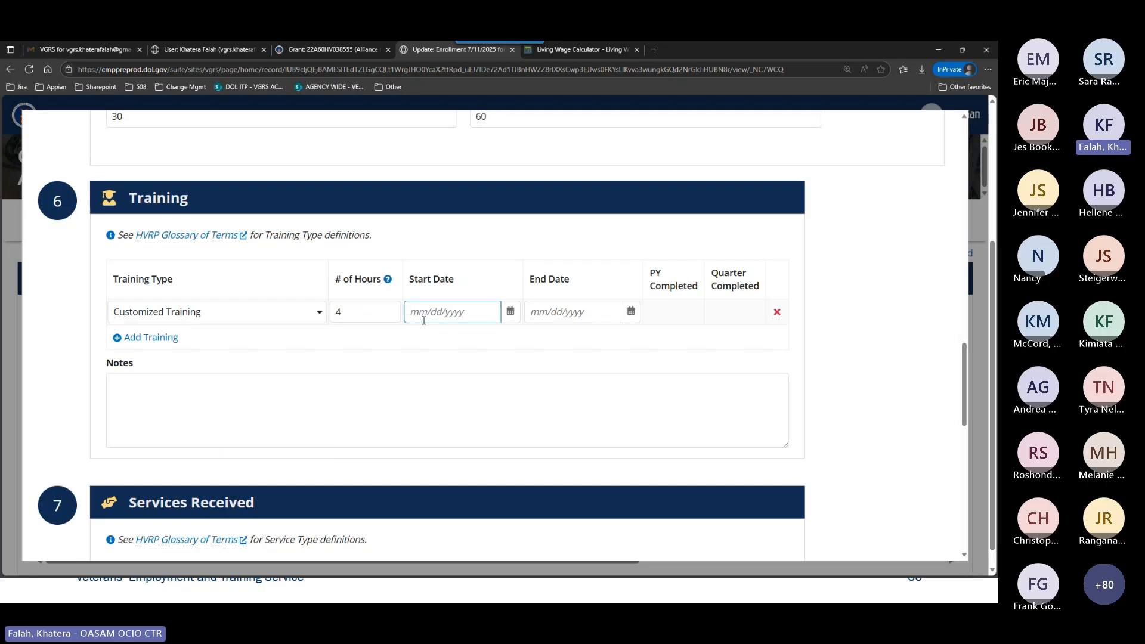
pyautogui.write('07/15/2025')
pyautogui.press('Tab')
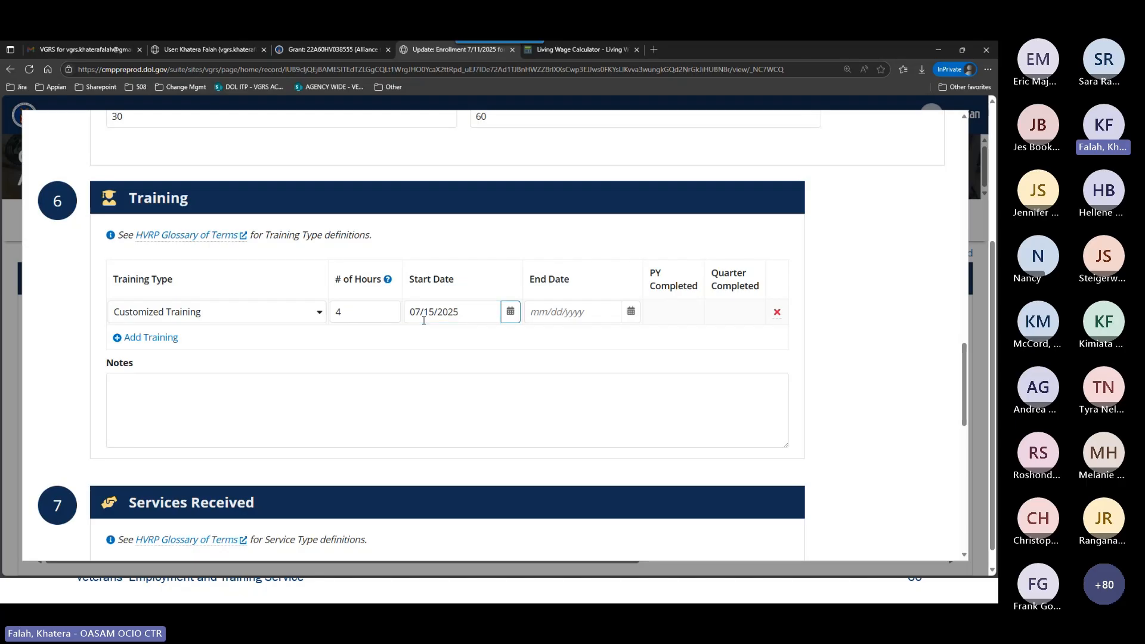
pyautogui.press('Tab')
pyautogui.write('07/15/2025')
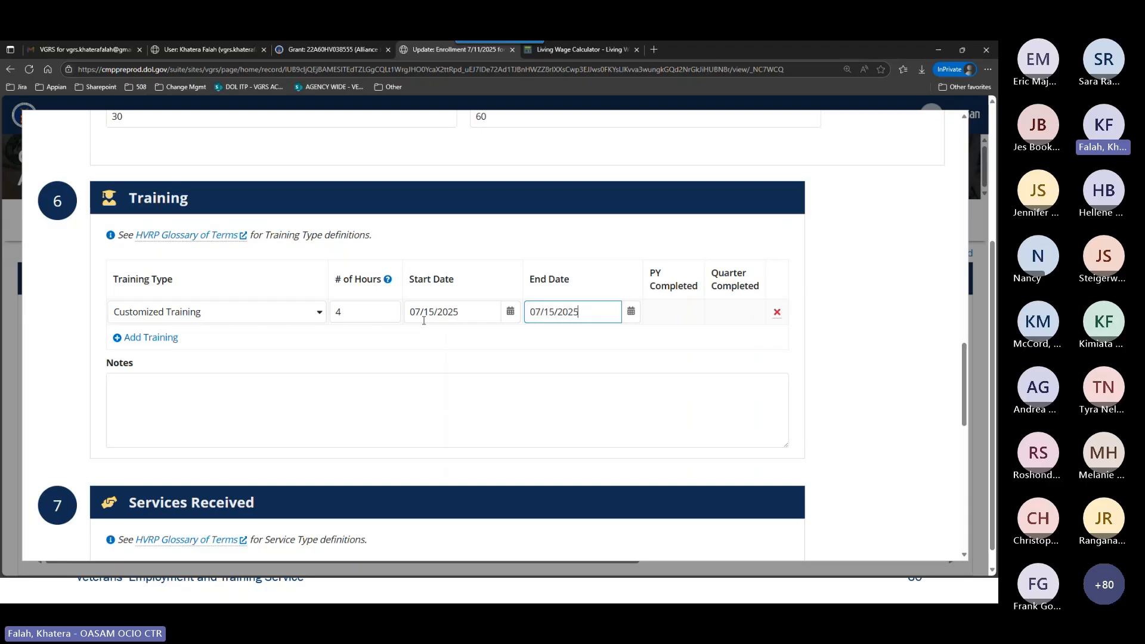
pyautogui.click(553, 236)
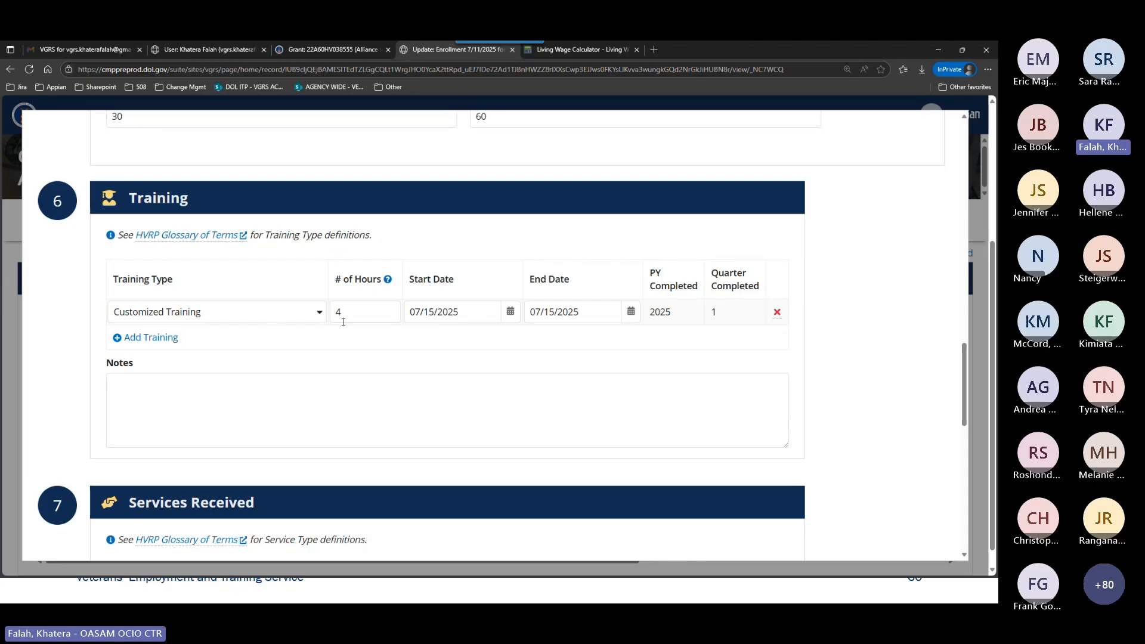
# Add a second training entry and set its type to Other Training.
pyautogui.click(169, 339)
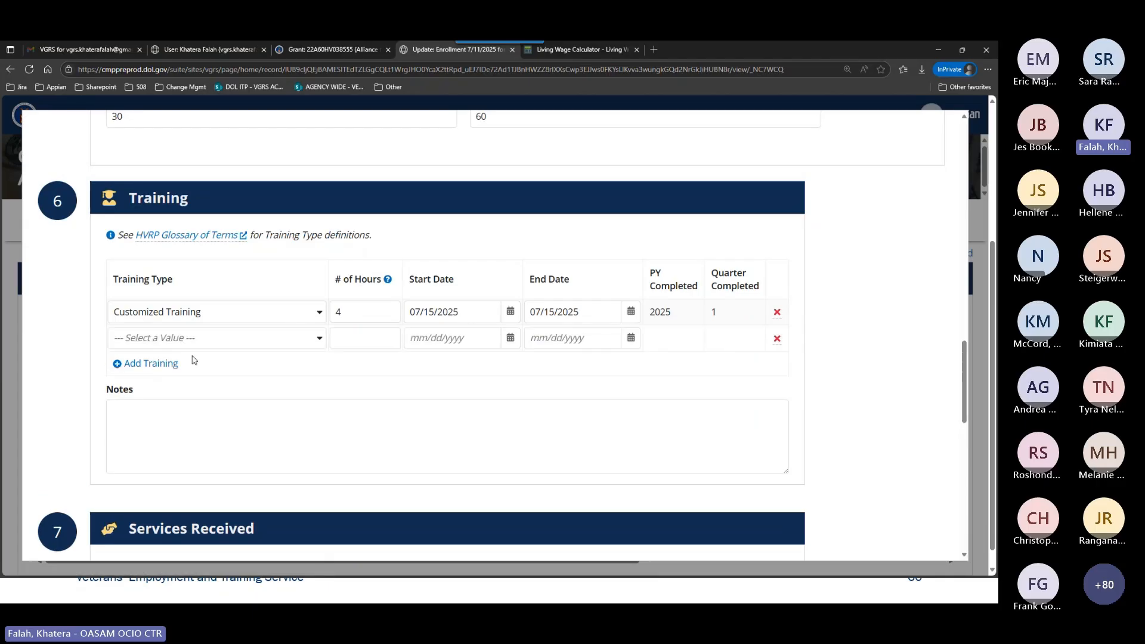
pyautogui.click(204, 341)
pyautogui.click(179, 493)
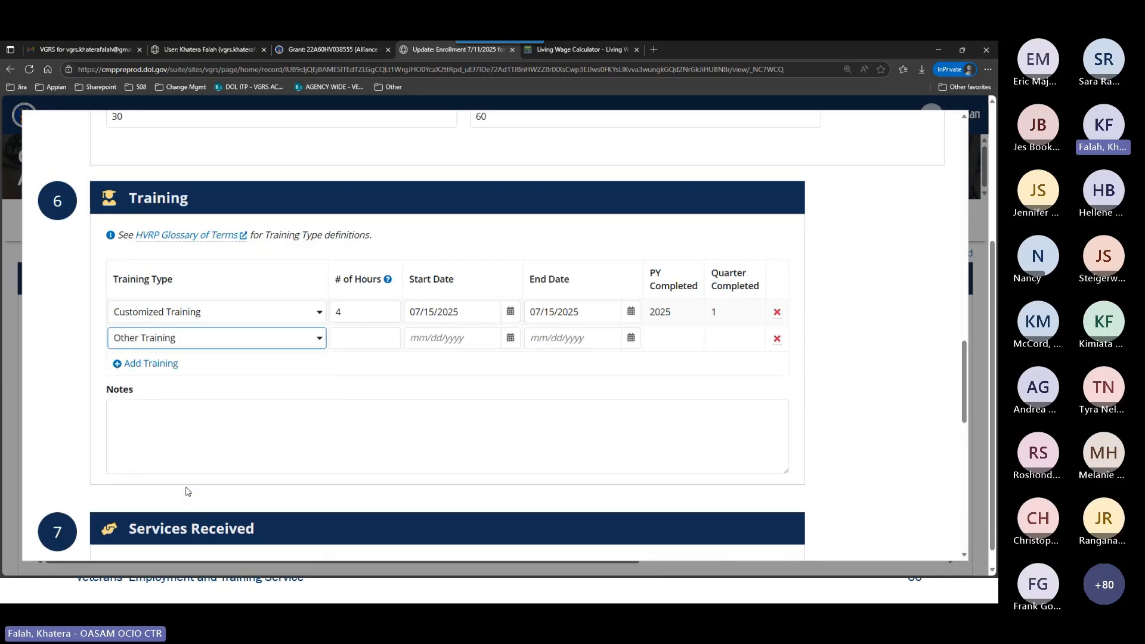
pyautogui.click(345, 333)
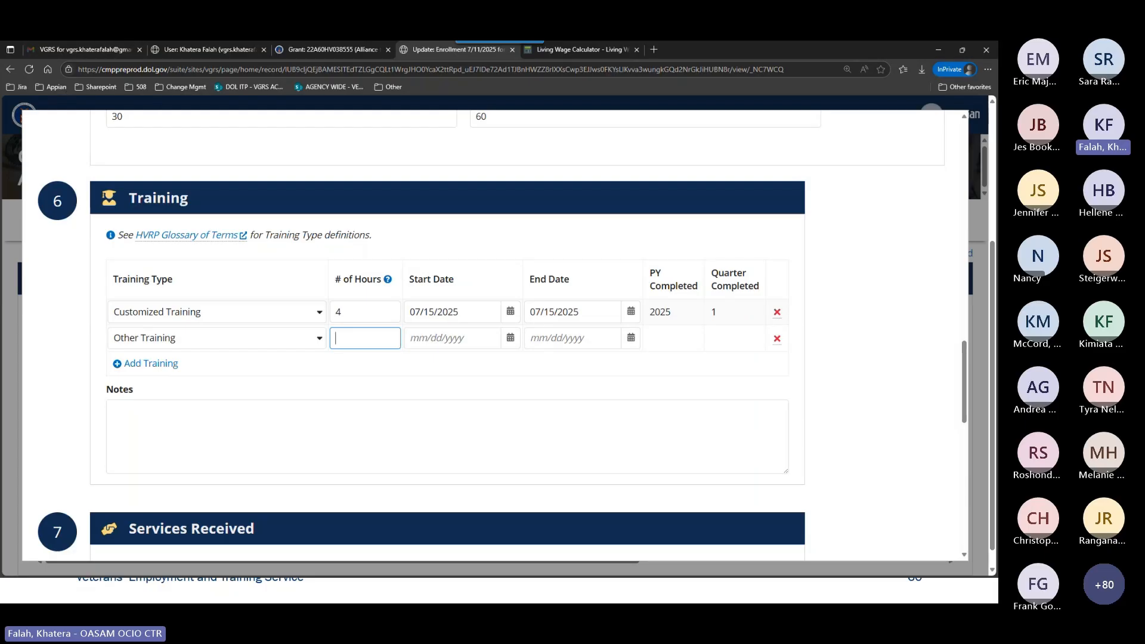
# Check the Other row in the participant's PDF training record and enter 2 hours for the Other Training entry.
pyautogui.moveTo(88, 0); pyautogui.dragTo(292, 55)
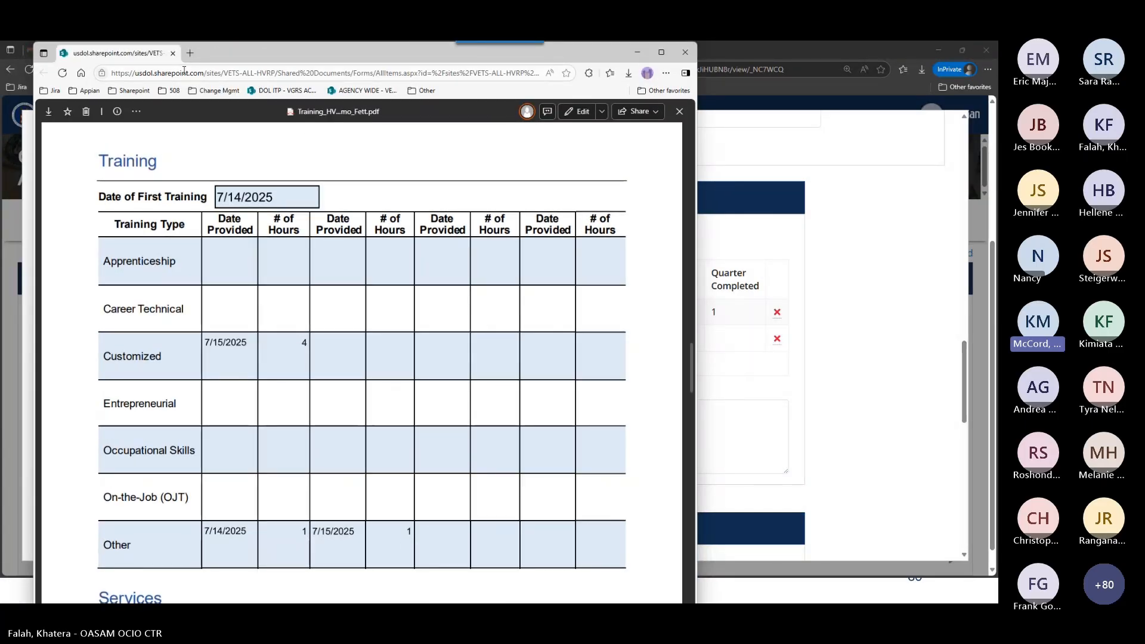
pyautogui.moveTo(239, 54); pyautogui.dragTo(68, 0)
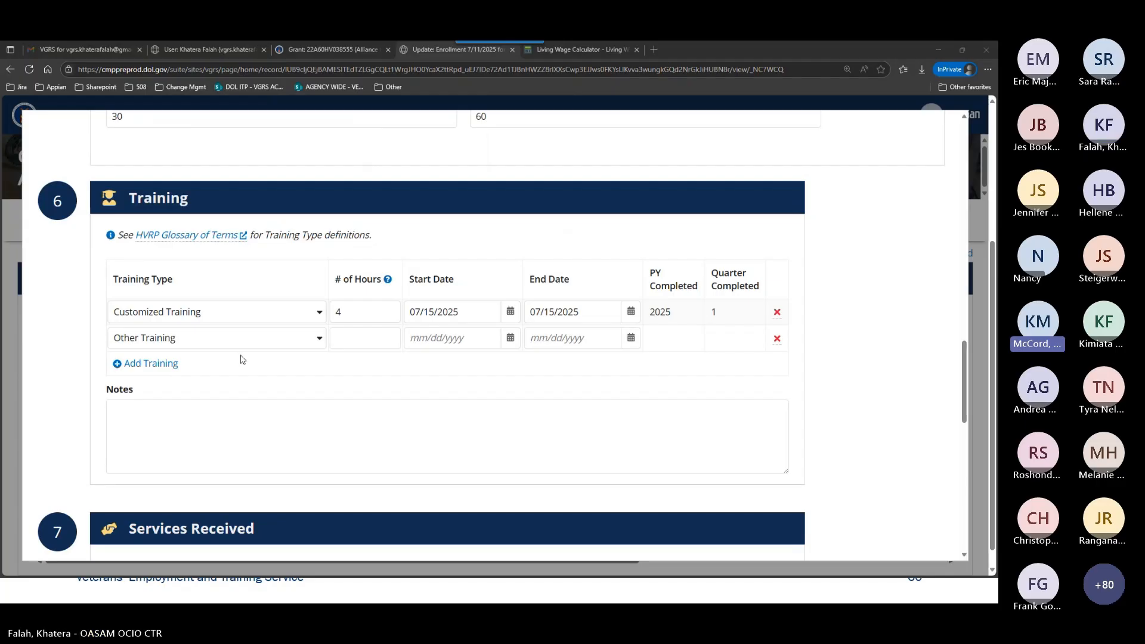
pyautogui.click(365, 338)
pyautogui.write('2')
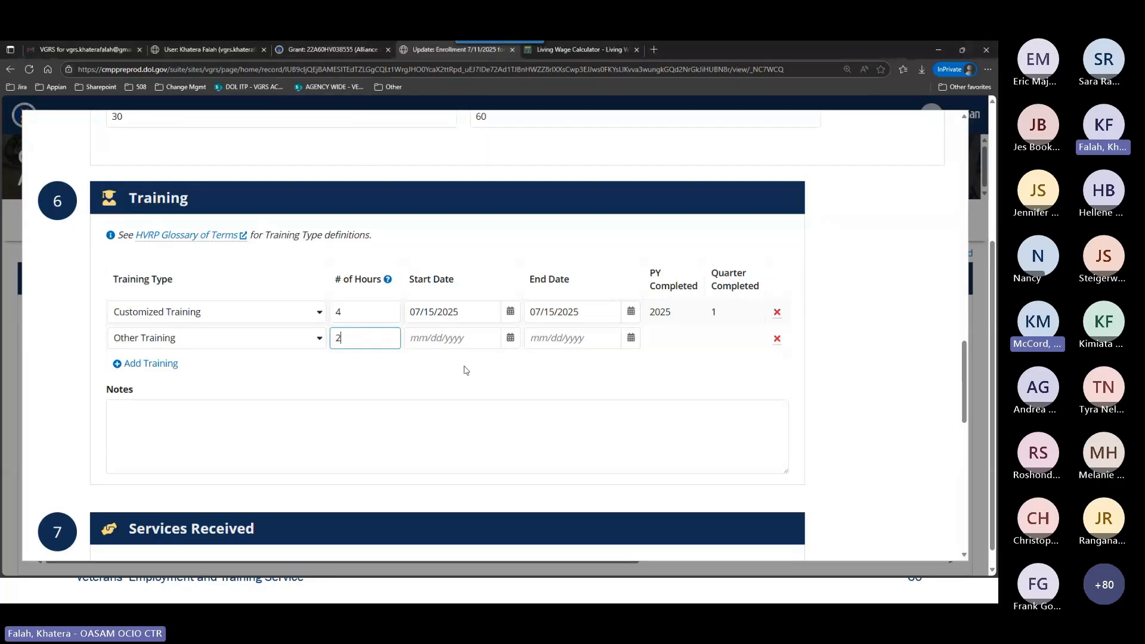
# Set the Other Training entry's start date to 07/14/2025 and its end date to 07/15/2025.
pyautogui.click(453, 337)
pyautogui.write('07')
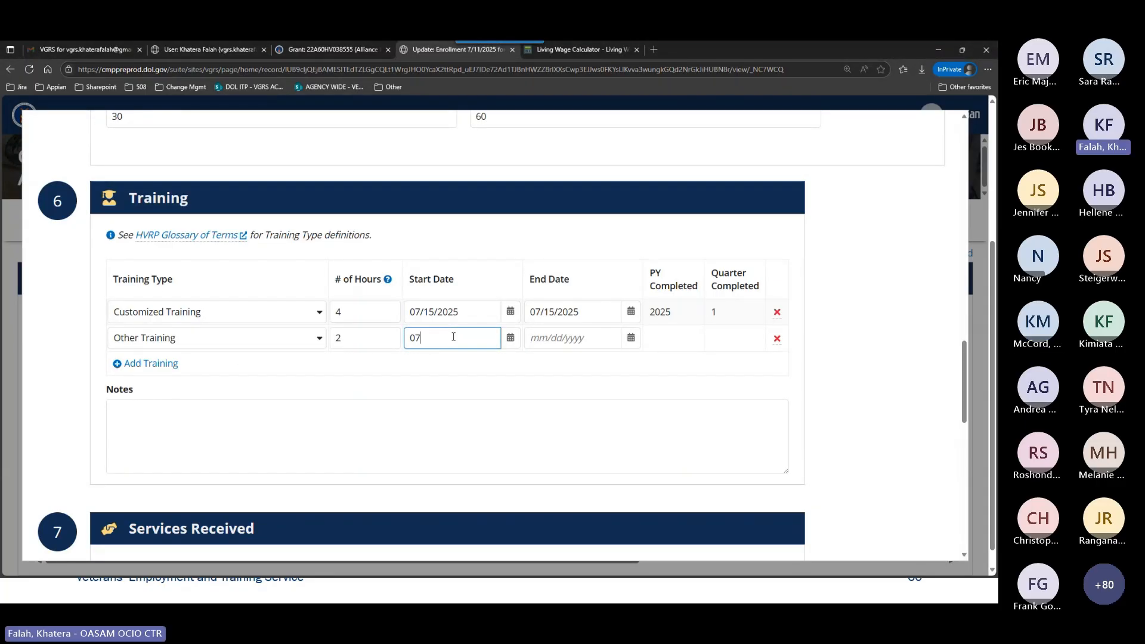
pyautogui.write('/14/2025')
pyautogui.press('Tab')
pyautogui.press('Tab')
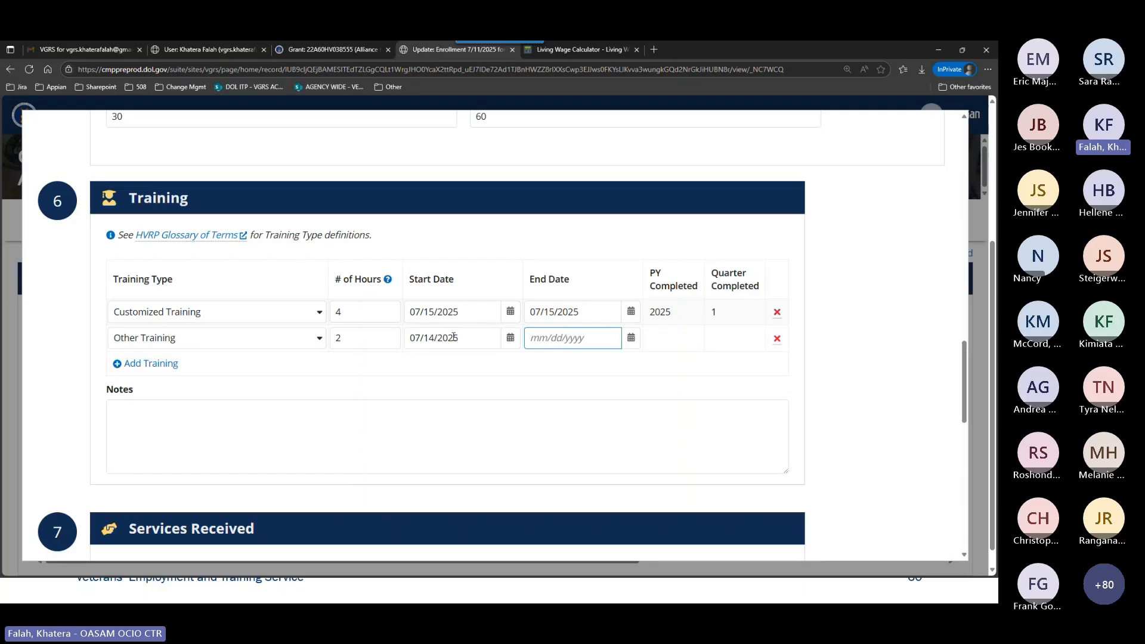
pyautogui.write('07/15/2025')
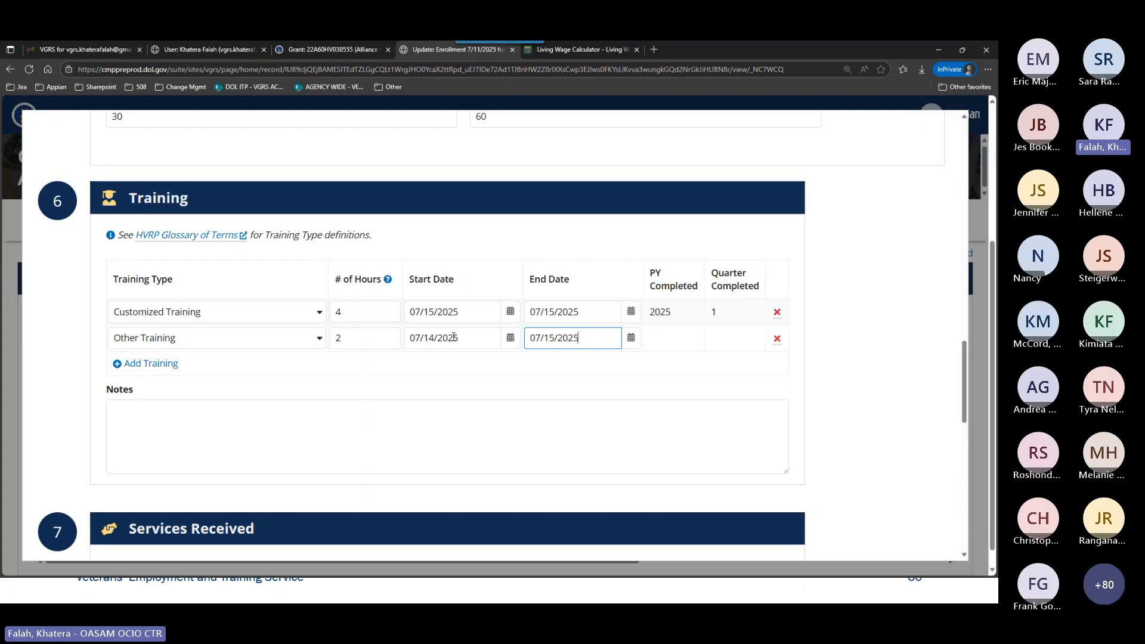
pyautogui.click(603, 376)
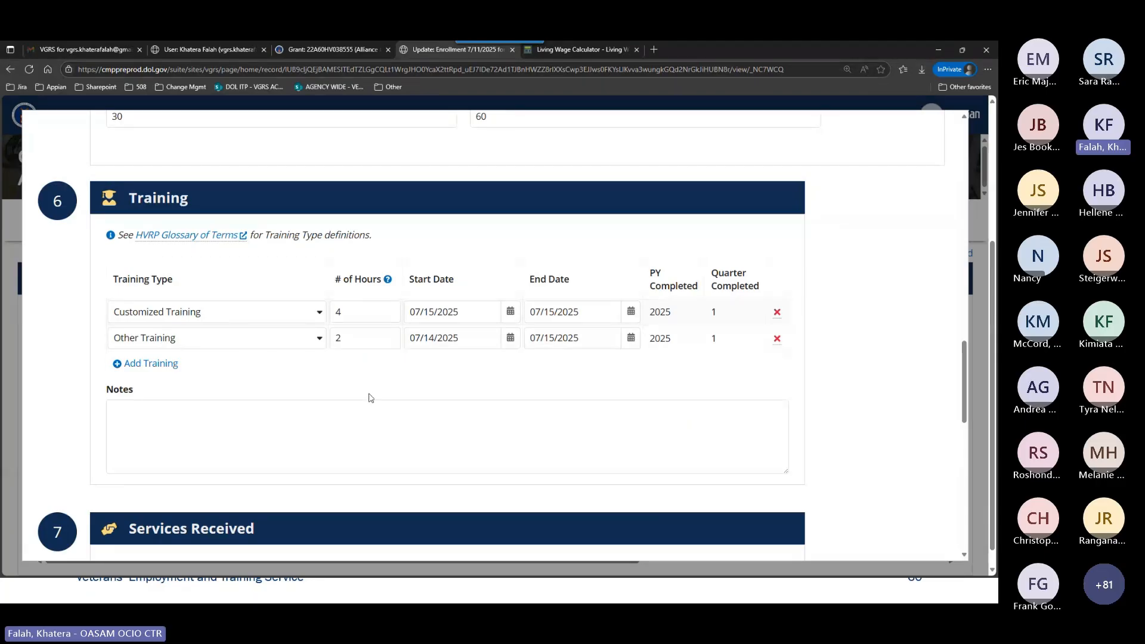
# Add an empty entry under Services Received and try to submit the enrollment update.
pyautogui.scroll(-1, 371, 398)
pyautogui.scroll(-4, 370, 398)
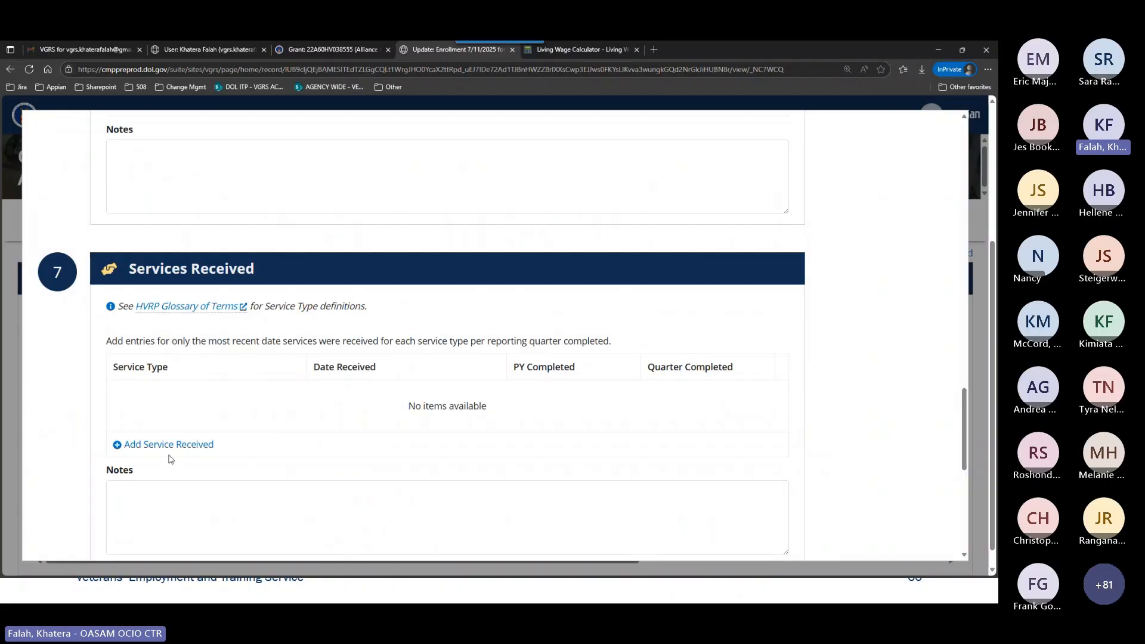
pyautogui.click(168, 445)
pyautogui.scroll(-2, 846, 411)
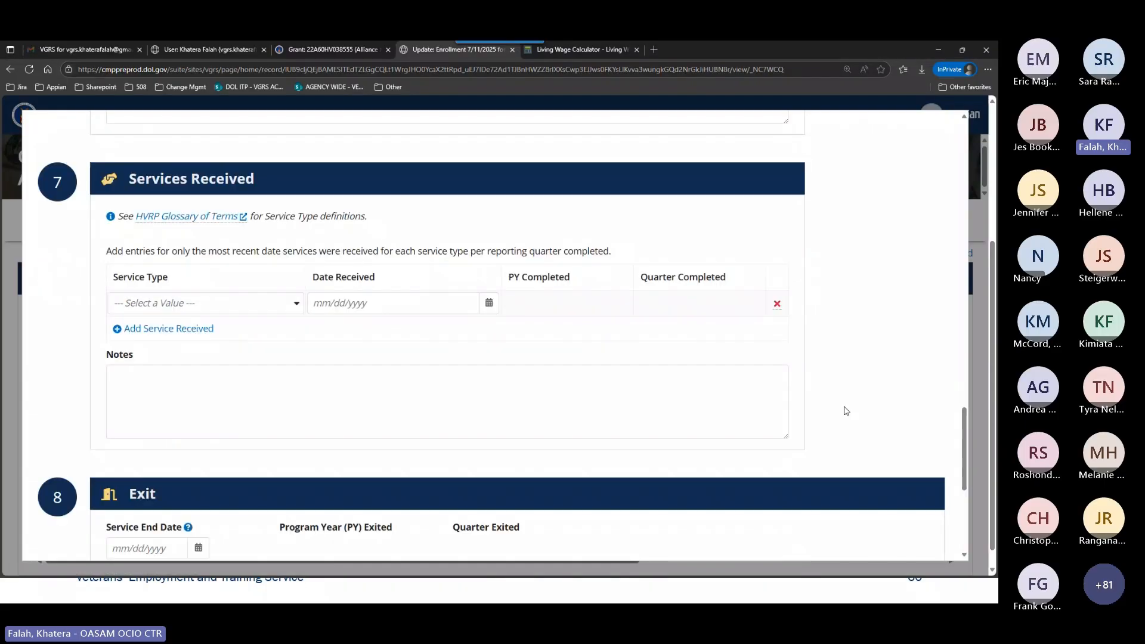
pyautogui.scroll(-5, 846, 411)
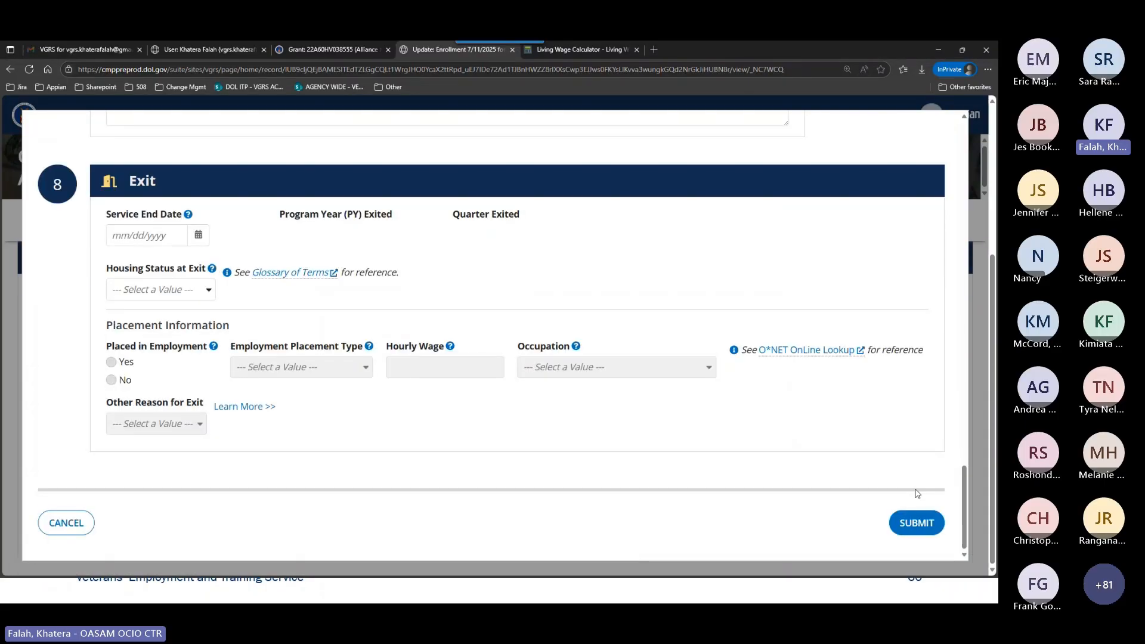
pyautogui.click(916, 522)
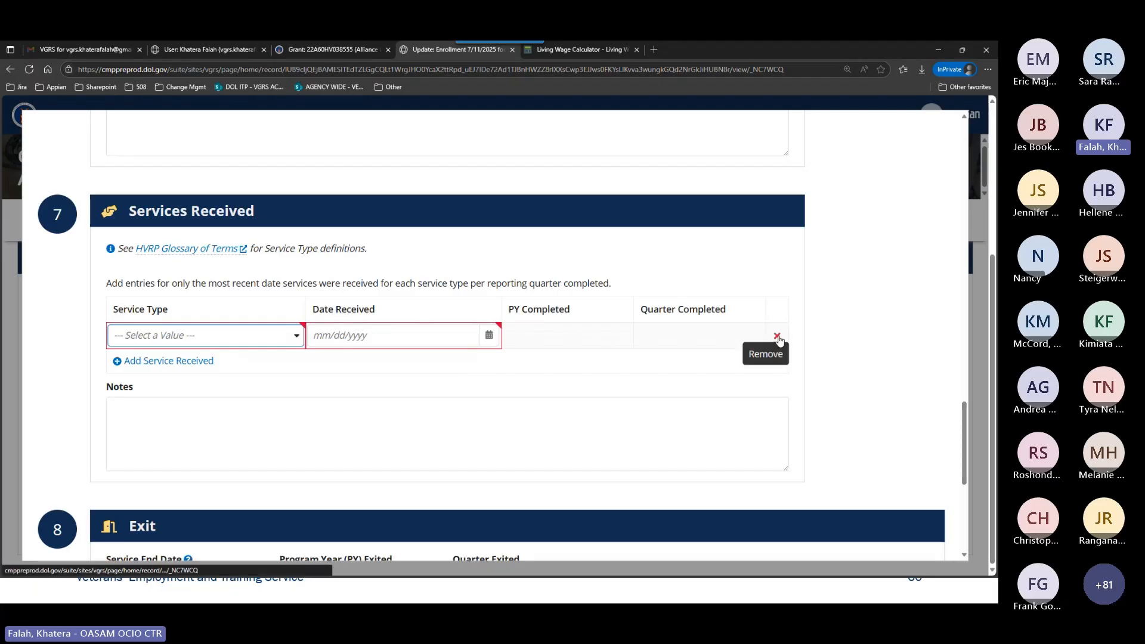
# Fill in the Services Received entry as Job Placement Services with a received date of 08/05/2025.
pyautogui.click(285, 335)
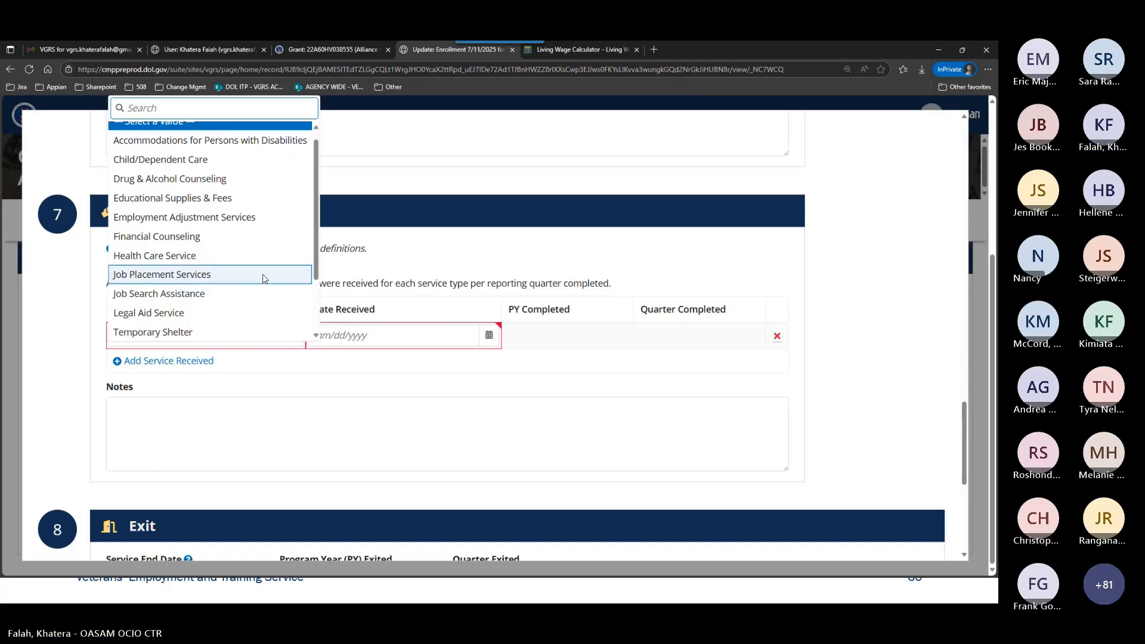
pyautogui.click(221, 273)
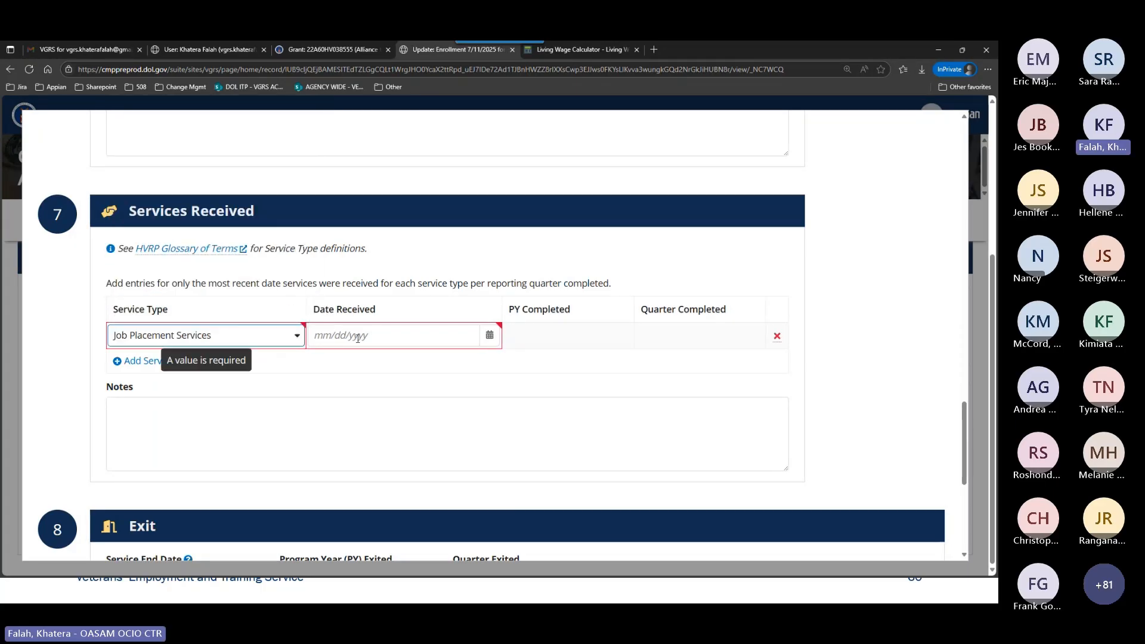
pyautogui.click(358, 336)
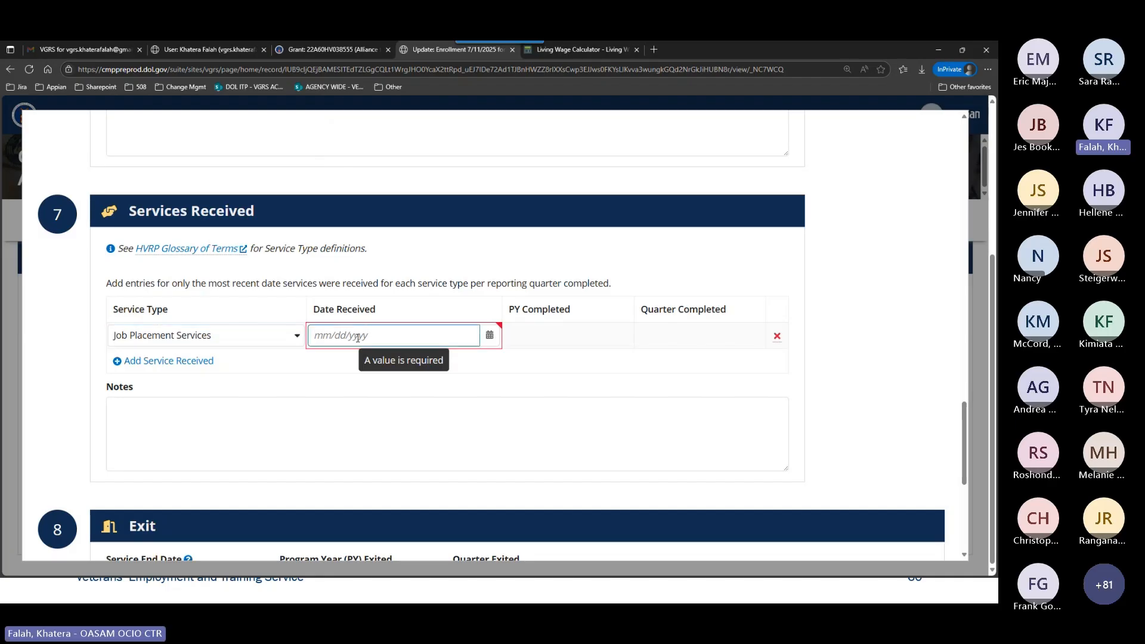
pyautogui.write('8/5/2025')
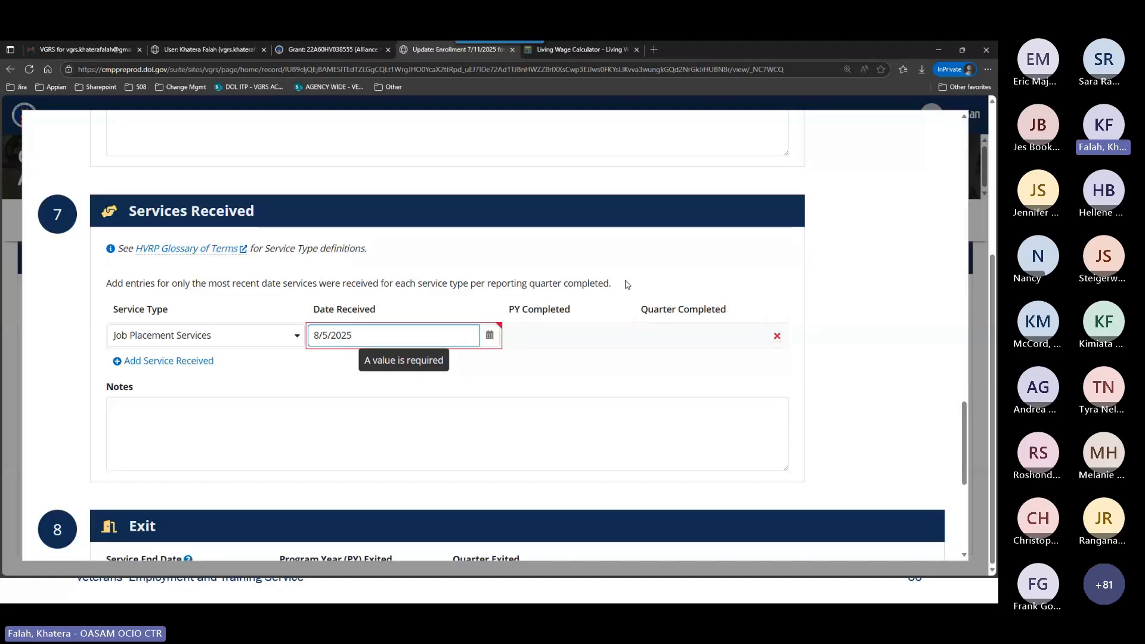
pyautogui.click(626, 285)
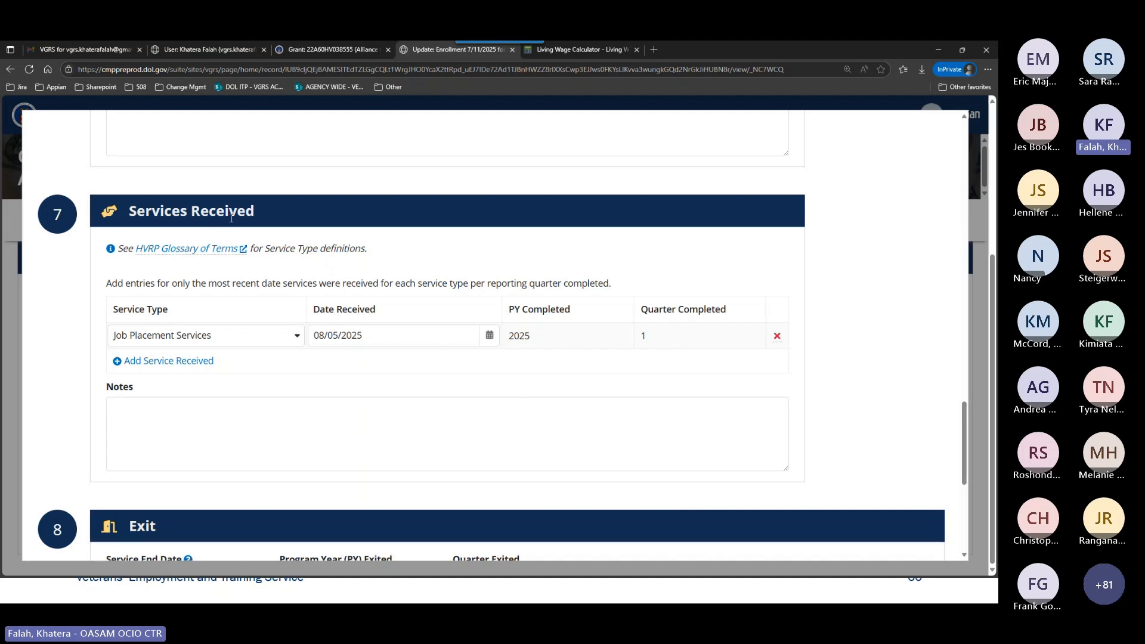
# Set the exit's Service End Date to 08/05/2025 and Housing Status at Exit to Permanent Supportive Housing.
pyautogui.scroll(7, 274, 301)
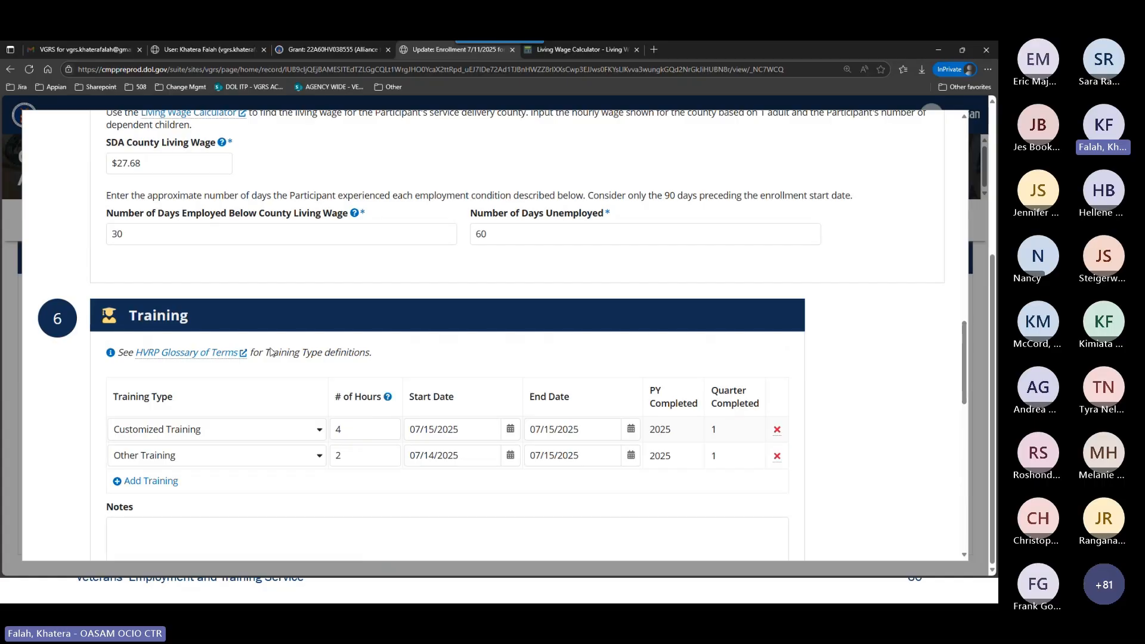
pyautogui.scroll(15, 272, 352)
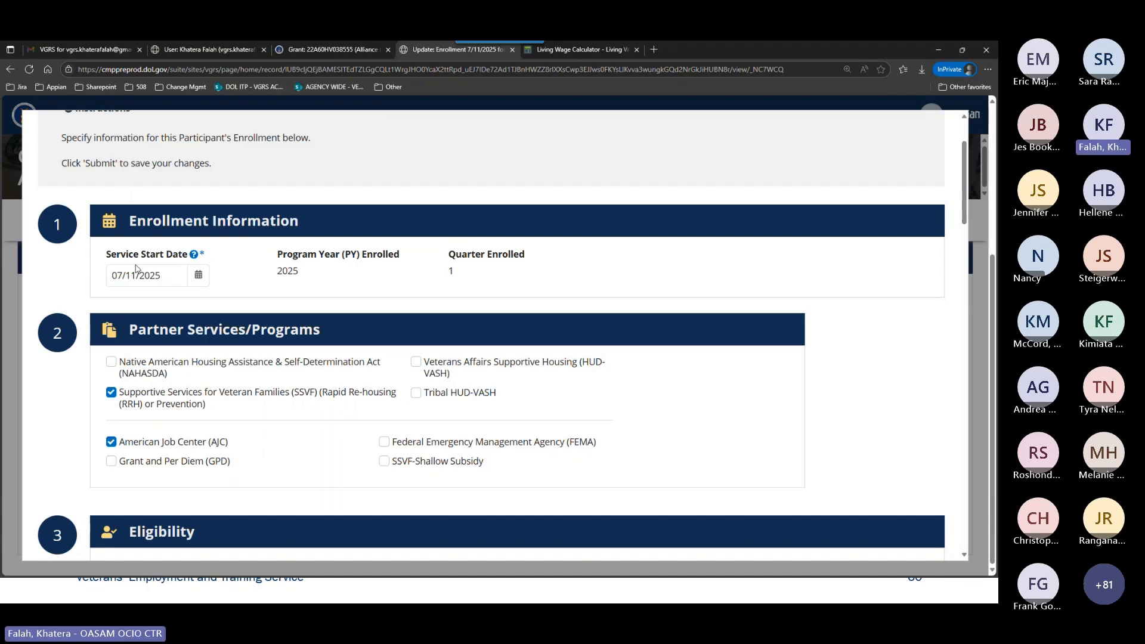
pyautogui.scroll(-10, 279, 328)
pyautogui.scroll(-8, 281, 327)
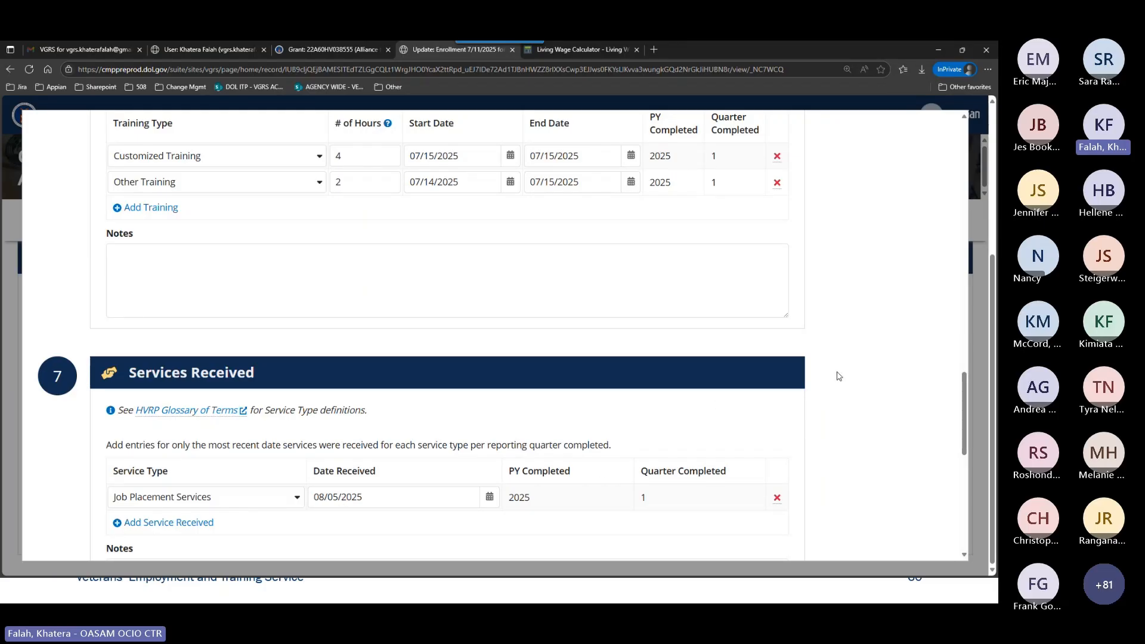
pyautogui.scroll(-4, 847, 379)
pyautogui.scroll(-4, 855, 380)
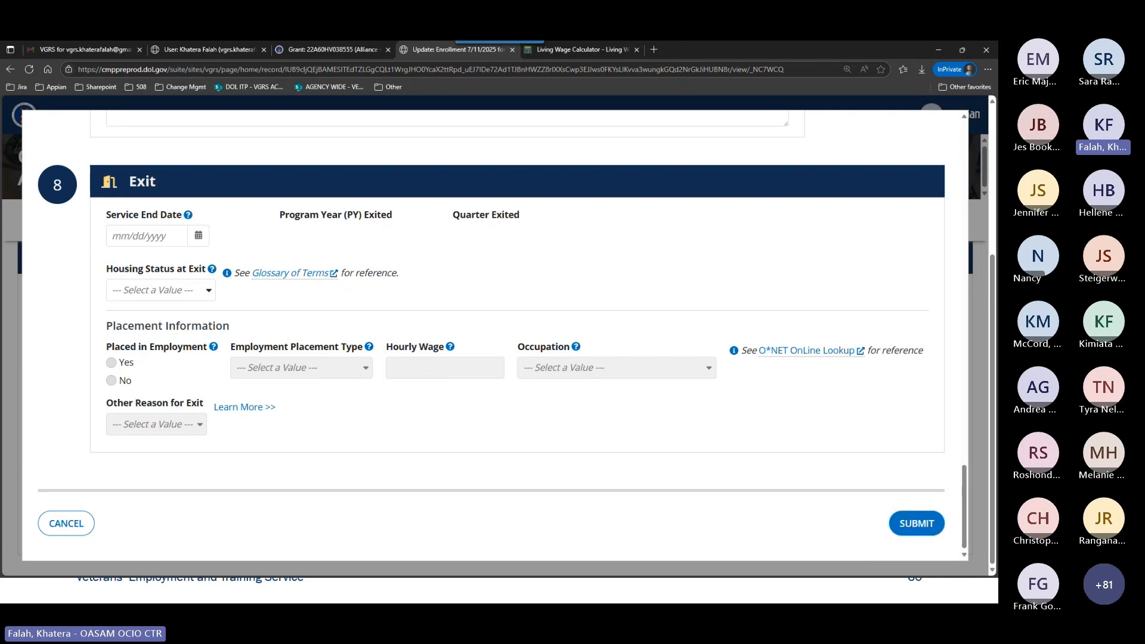
pyautogui.click(187, 232)
pyautogui.write('08/0')
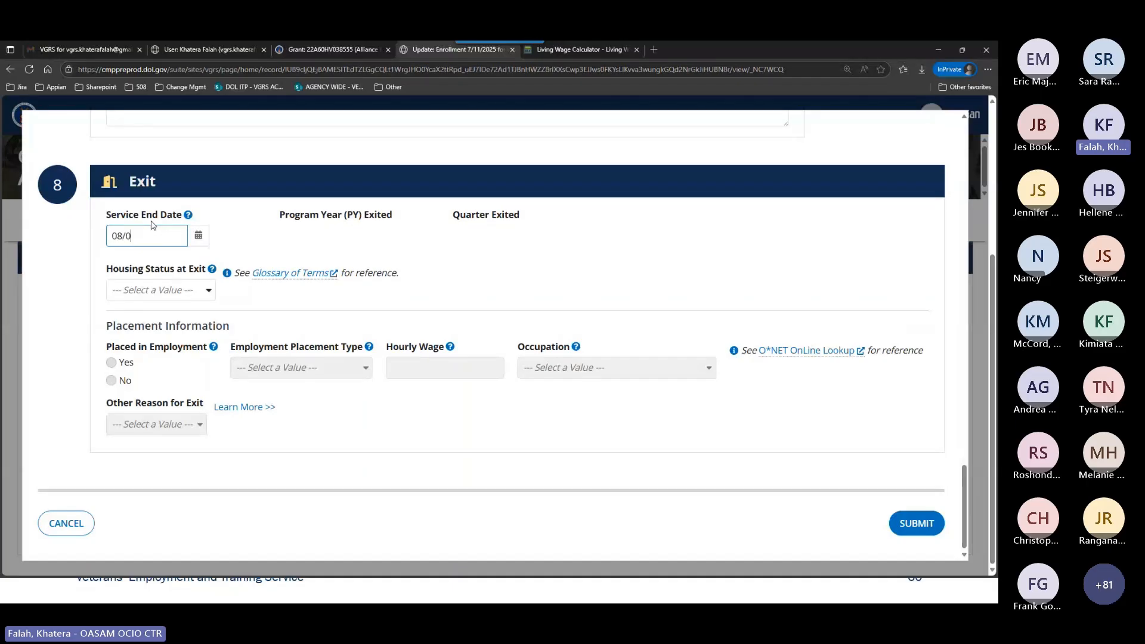
pyautogui.write('5/2025')
pyautogui.click(192, 293)
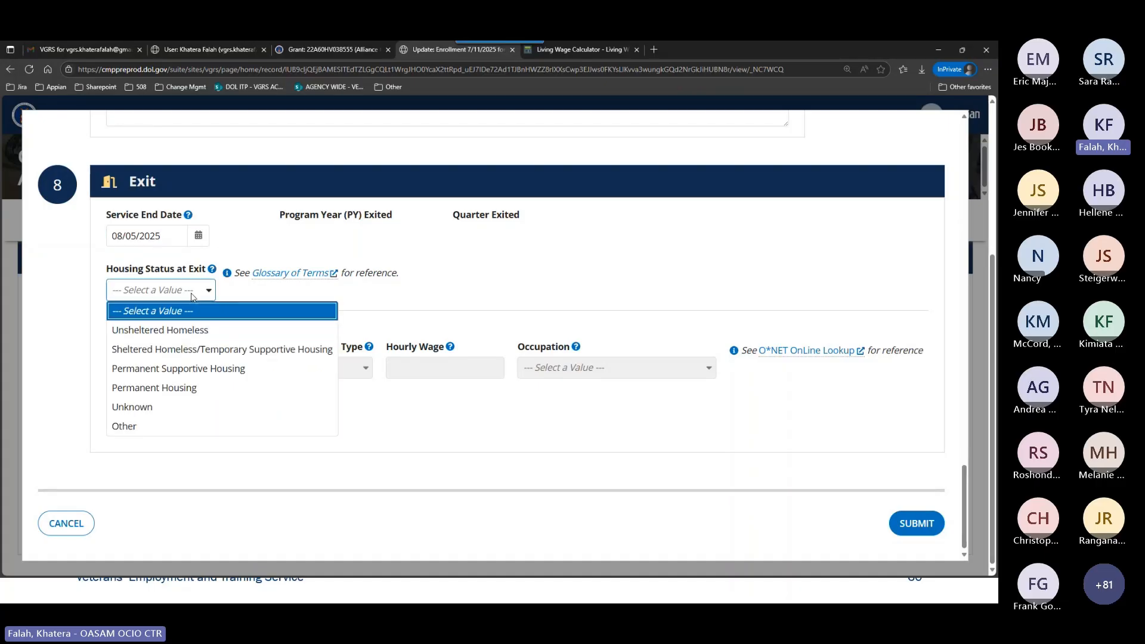
pyautogui.click(179, 368)
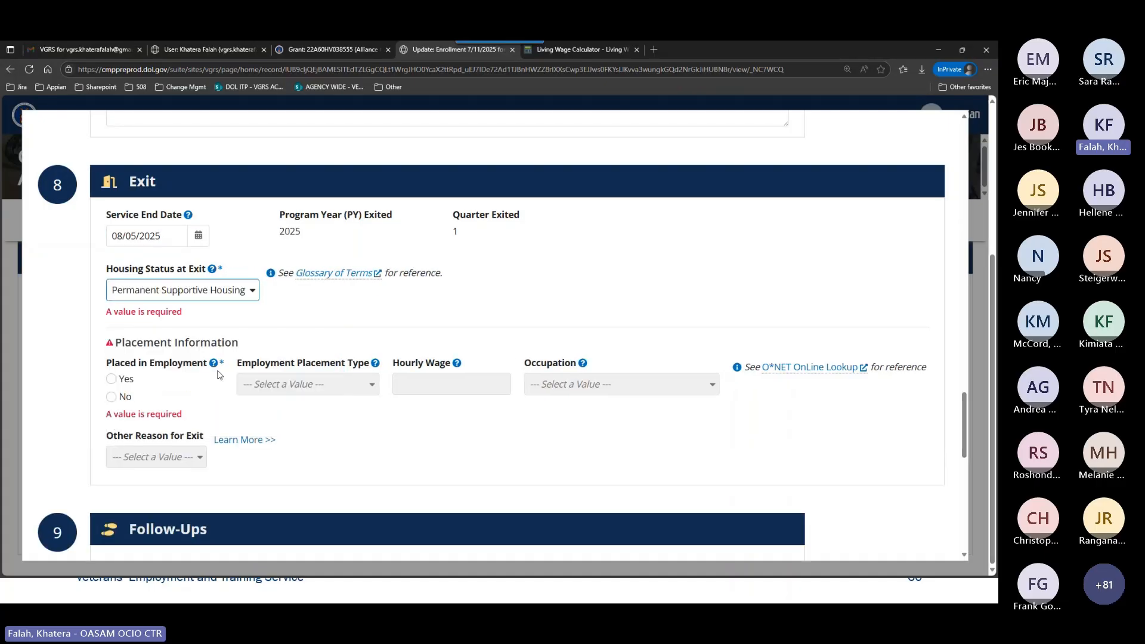
# Mark the participant as placed in employment, with a Full-Time placement type and an hourly wage of $18.00.
pyautogui.scroll(-1, 370, 307)
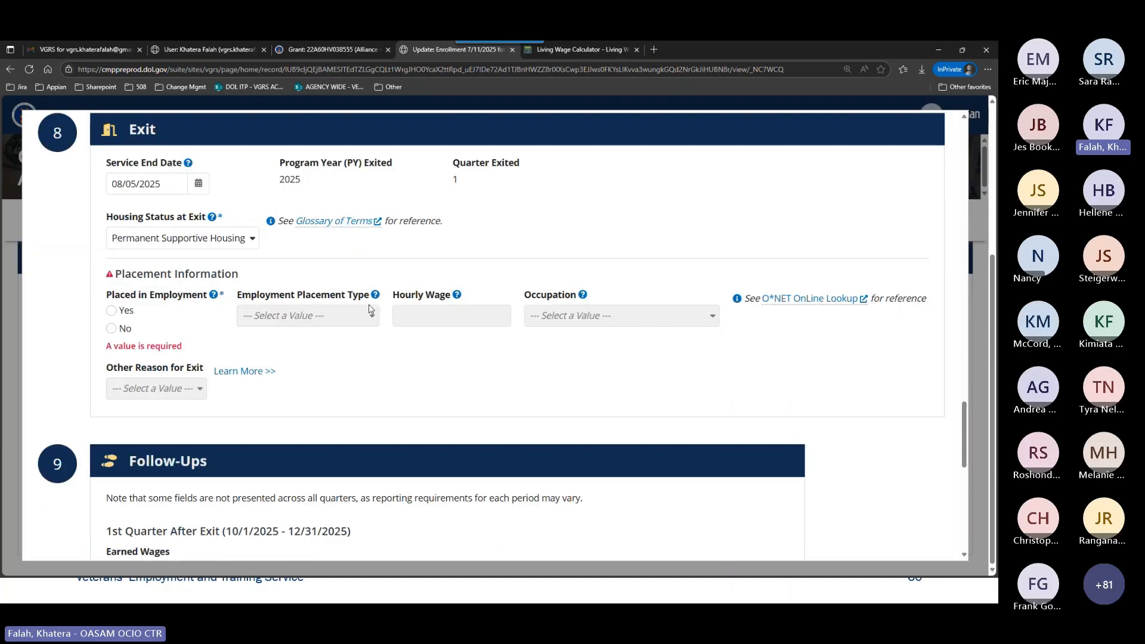
pyautogui.scroll(-1, 370, 307)
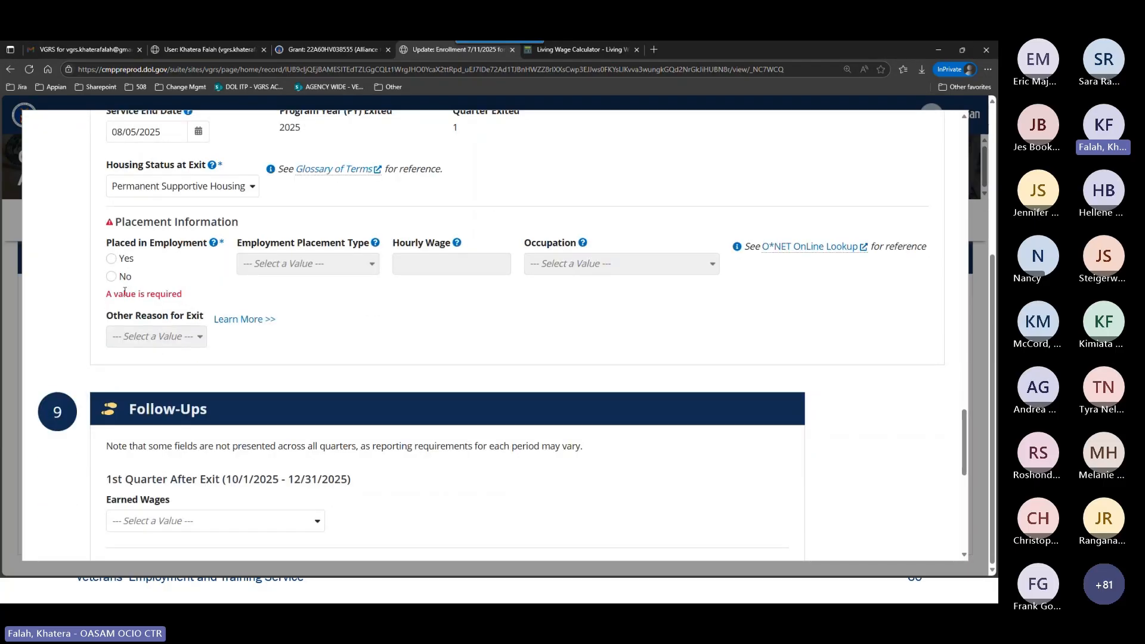
pyautogui.click(111, 258)
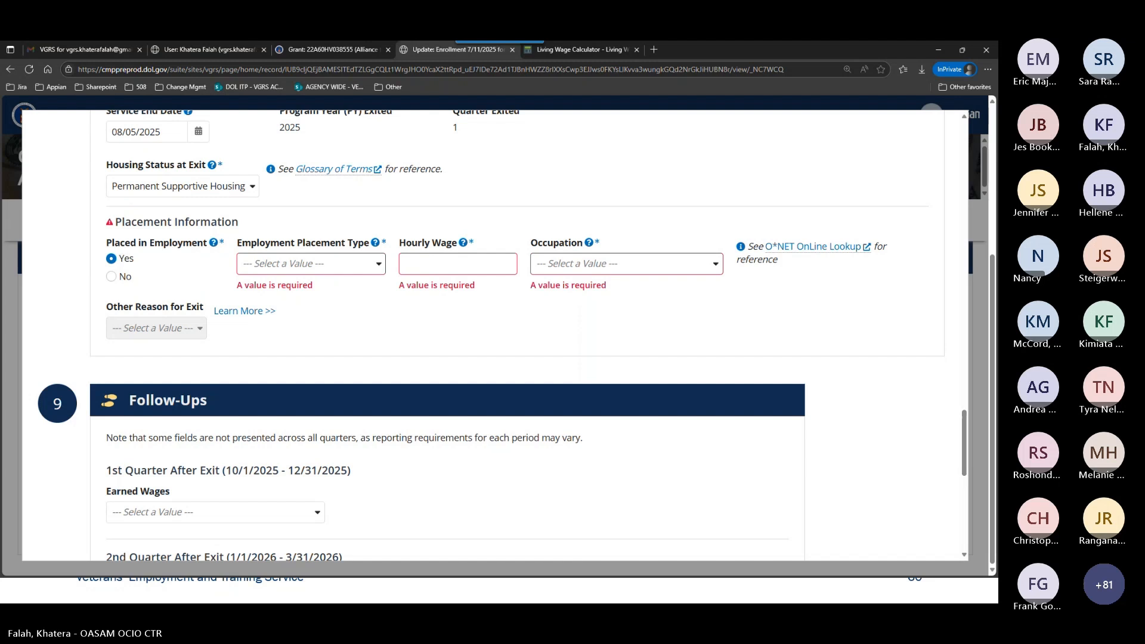
pyautogui.click(260, 272)
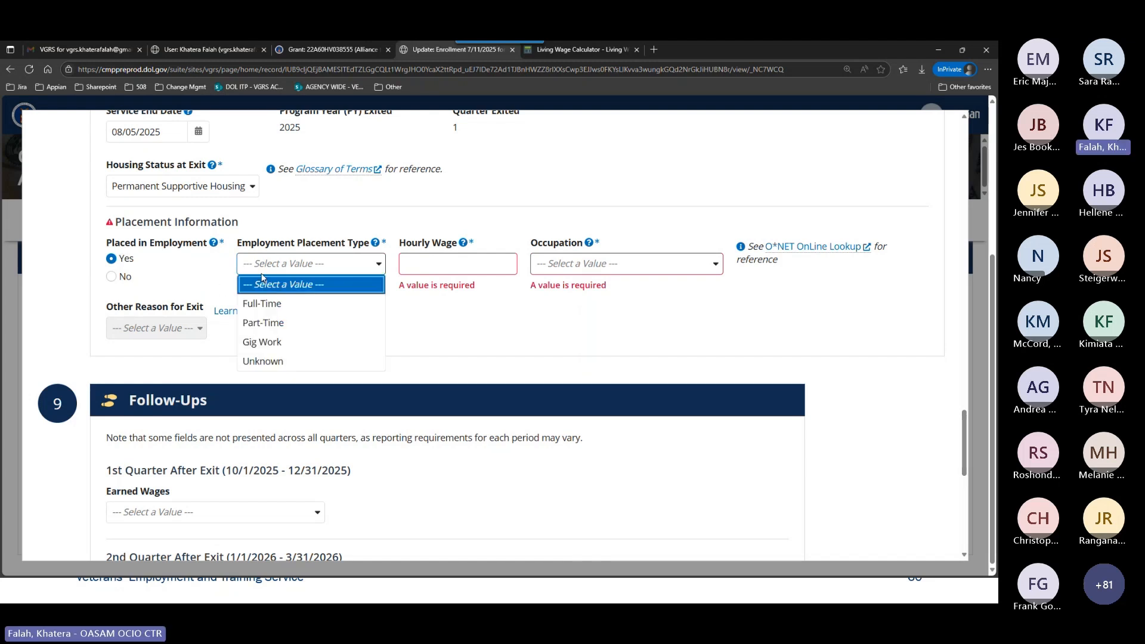
pyautogui.click(280, 303)
pyautogui.click(421, 271)
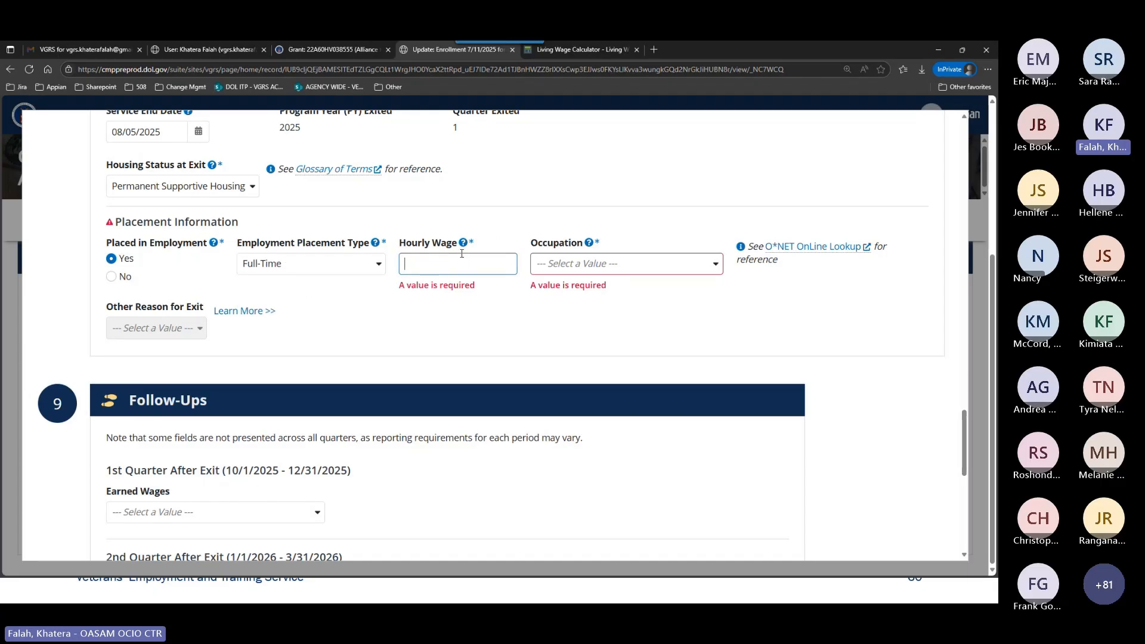
pyautogui.write('18')
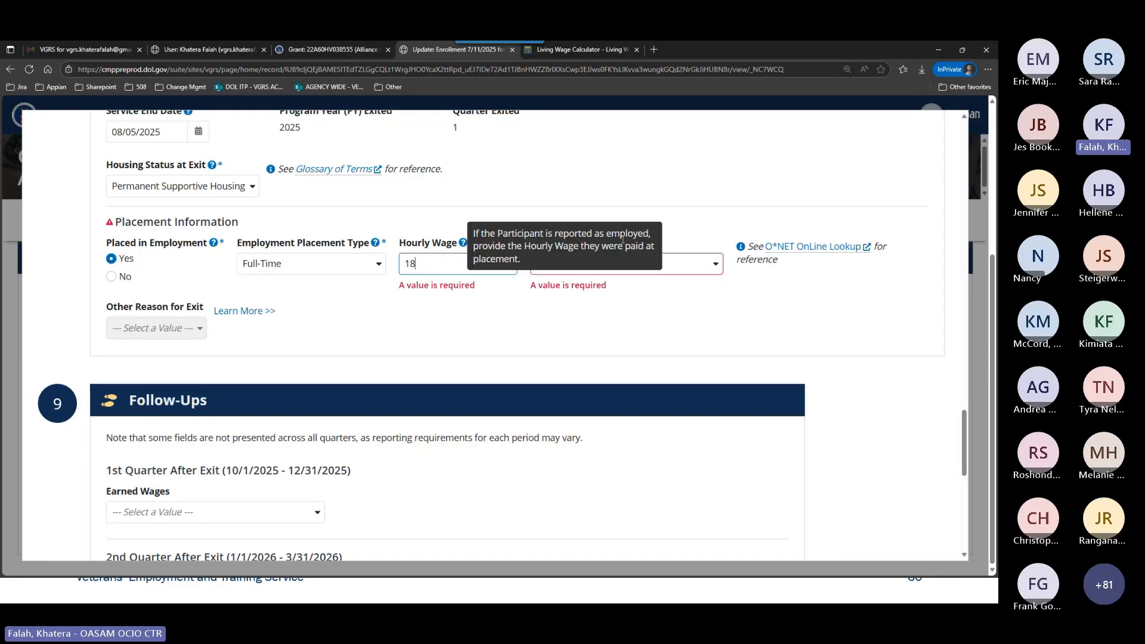
# Set the placement's Occupation to 33-Protective Service.
pyautogui.click(693, 263)
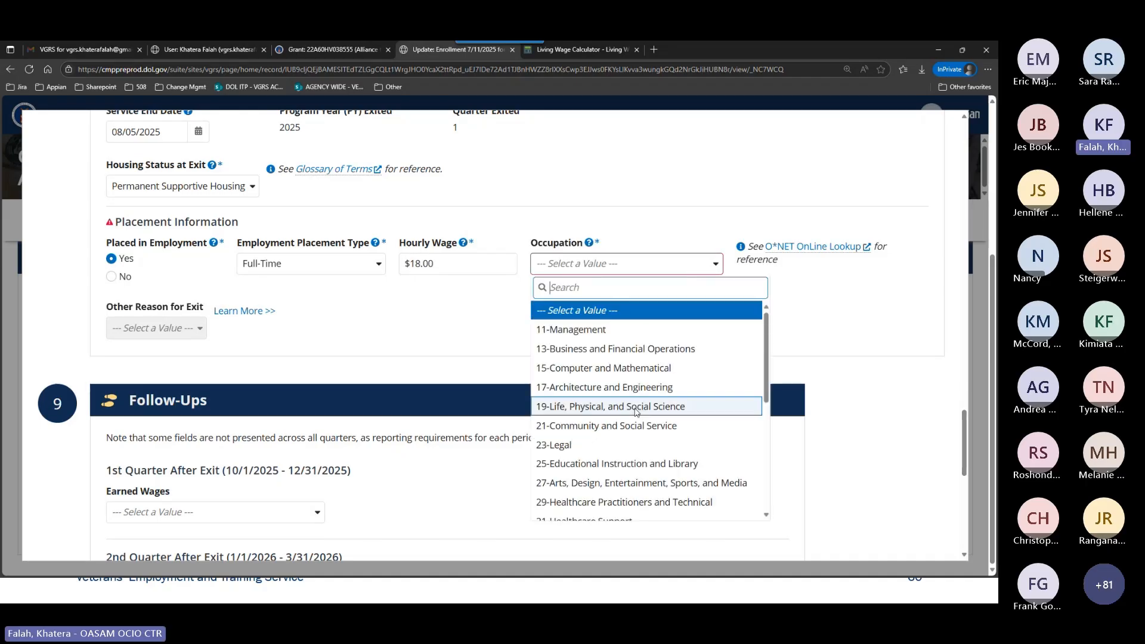
pyautogui.scroll(-2, 636, 412)
pyautogui.click(596, 433)
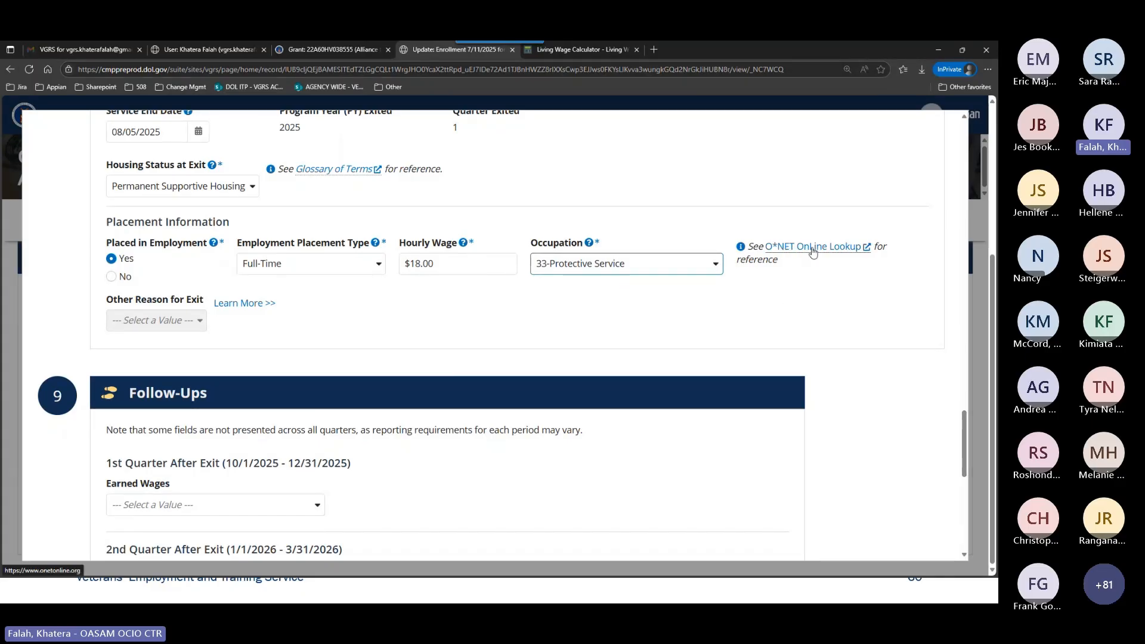
# Search the Occupation options for 33, clear the search and leave the list without changing the selection.
pyautogui.click(621, 262)
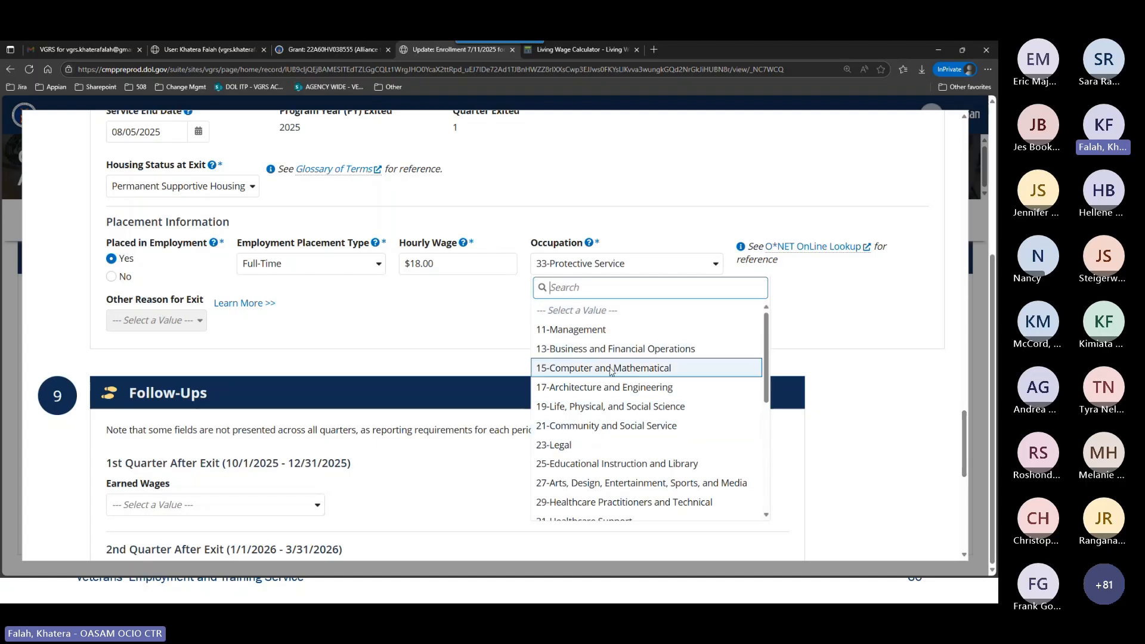
pyautogui.write('33')
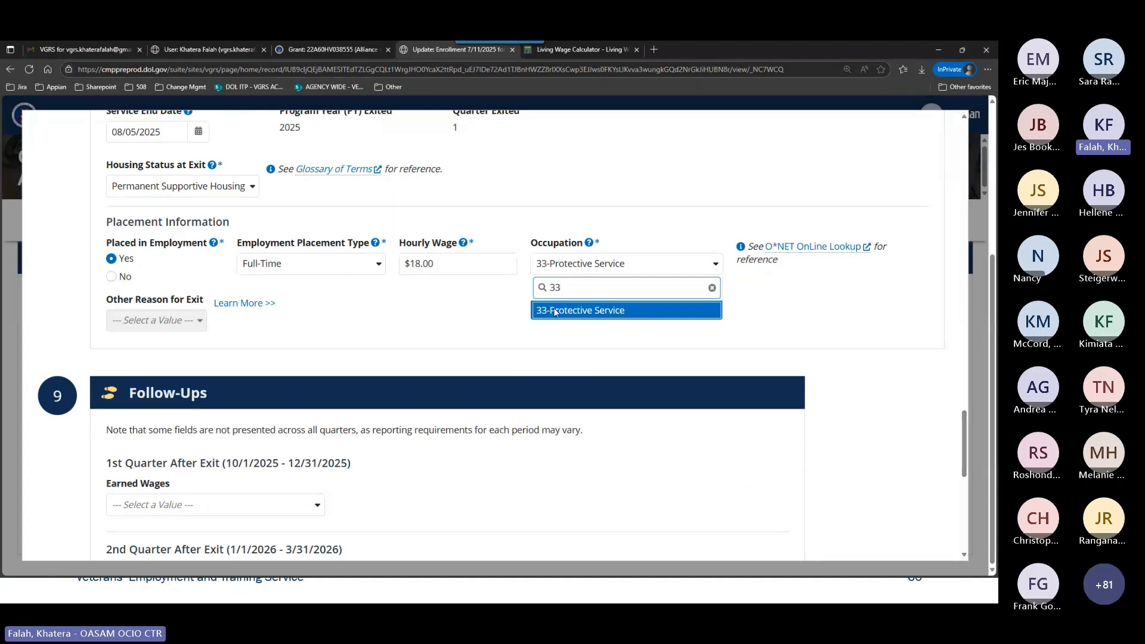
pyautogui.click(713, 288)
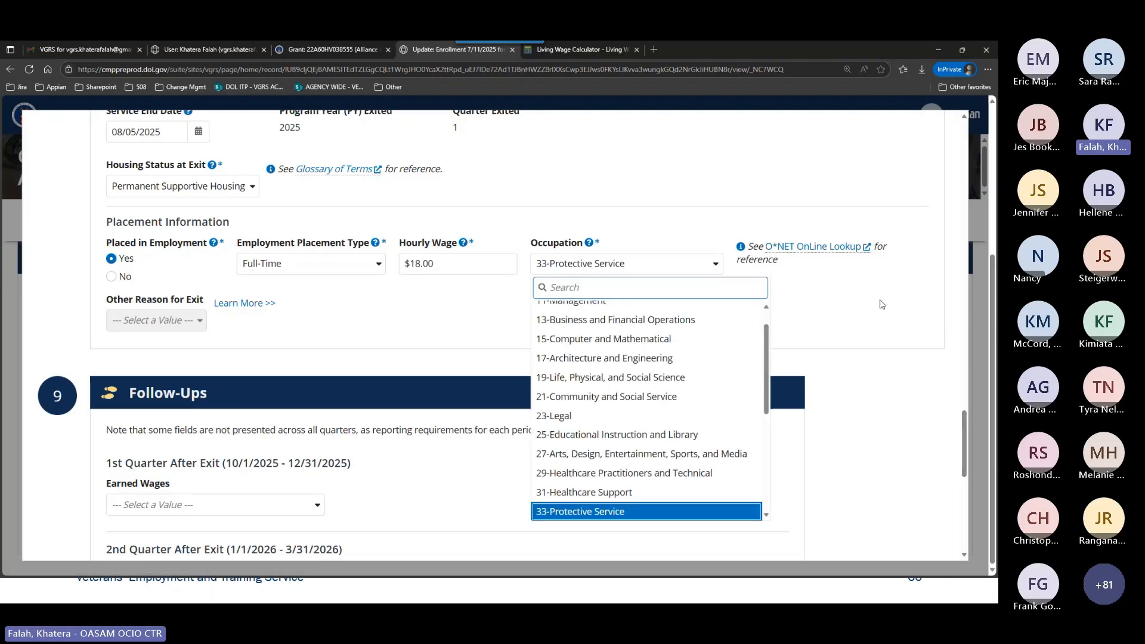
pyautogui.click(880, 304)
# Submit the enrollment update with the Follow-Ups section left blank and close the participant's enrollments list.
pyautogui.scroll(-2, 610, 323)
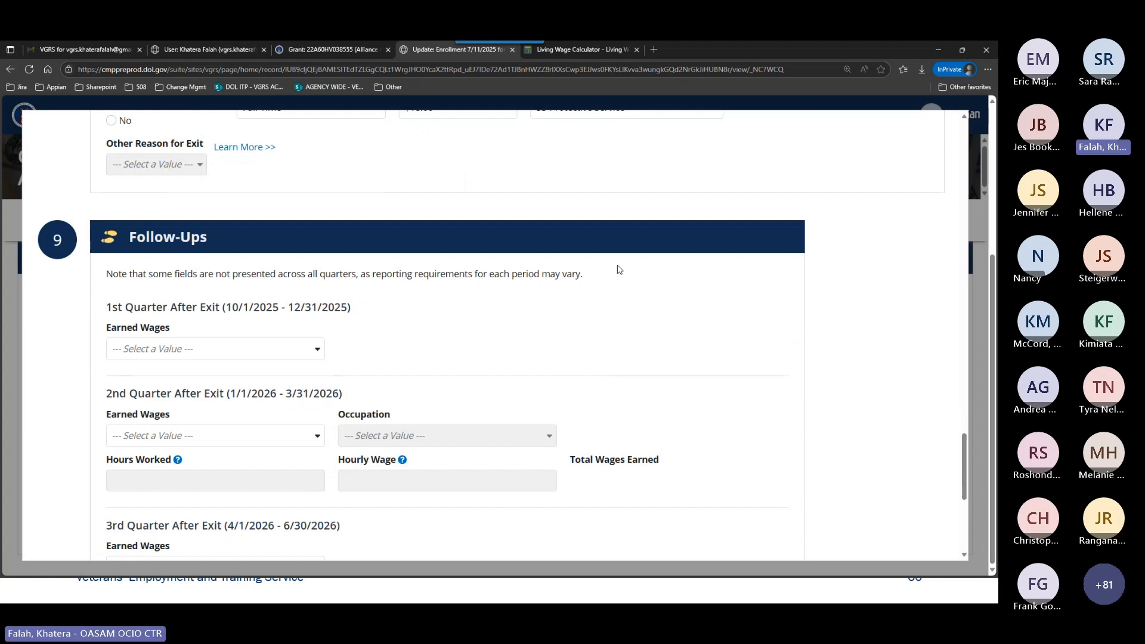
pyautogui.scroll(-6, 618, 270)
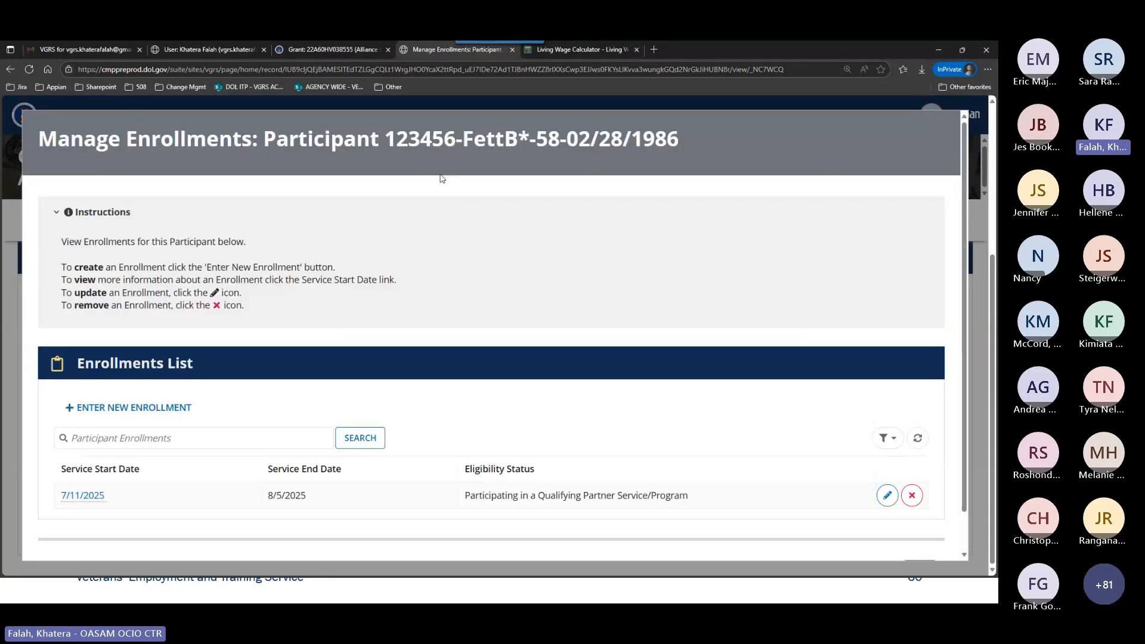
pyautogui.scroll(-1, 606, 299)
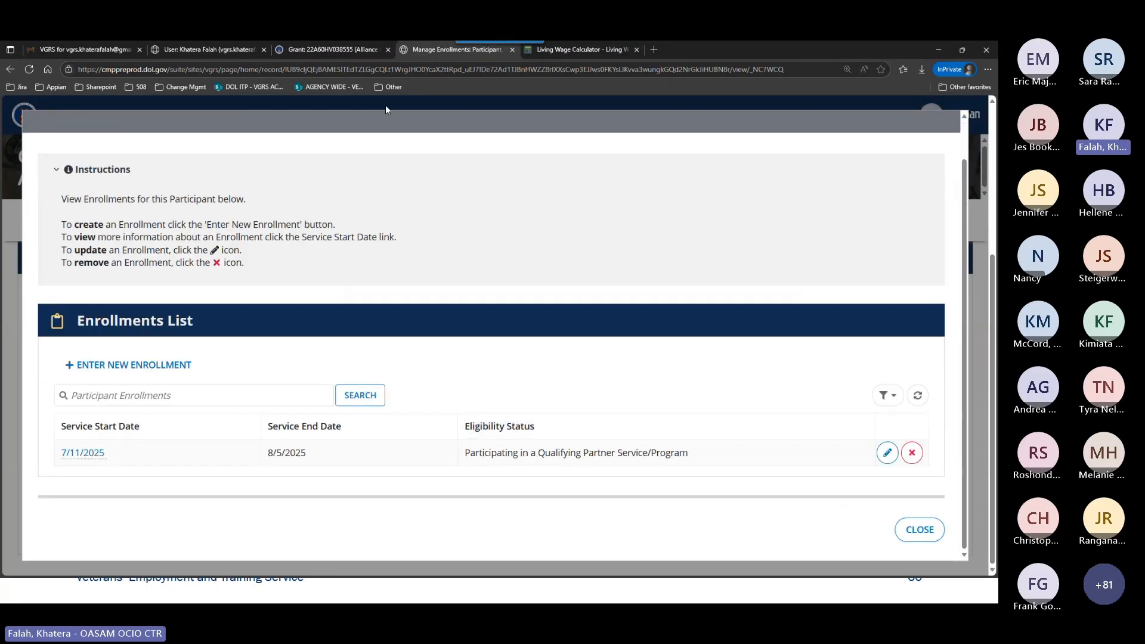
# Switch to the Alliance to Restore the Republic grant and open participant management for it.
pyautogui.click(332, 50)
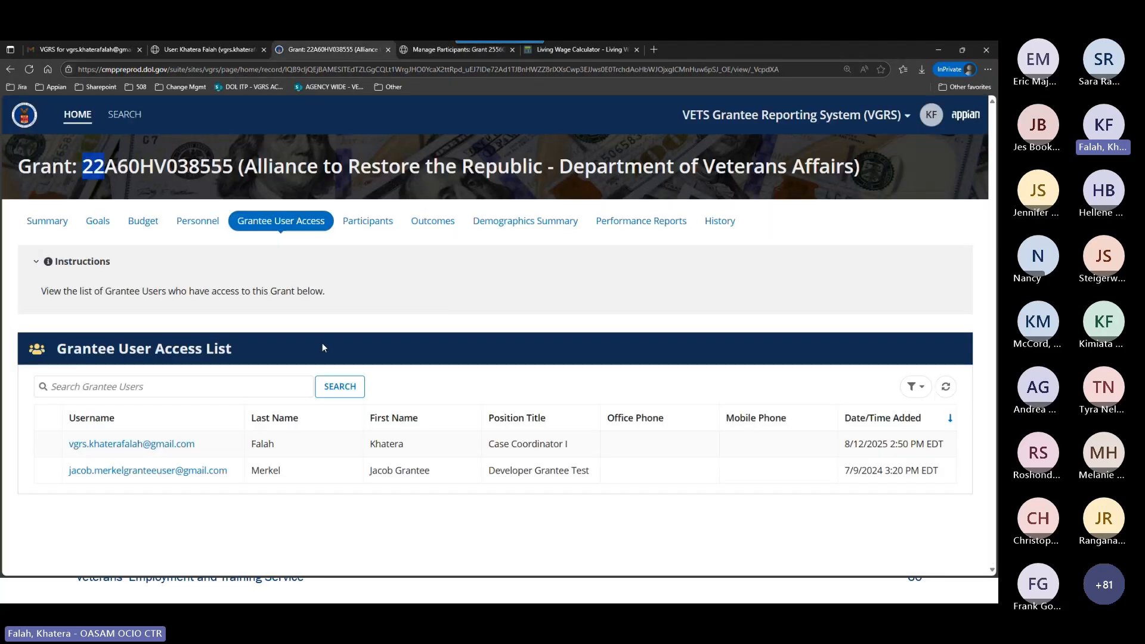
pyautogui.click(379, 222)
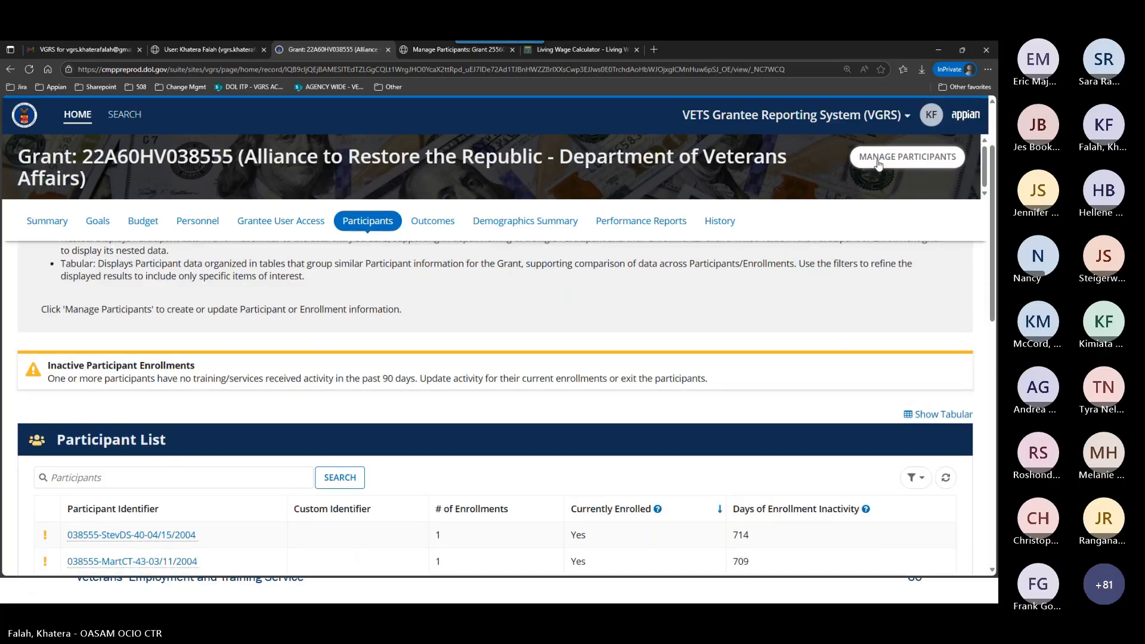
pyautogui.click(878, 161)
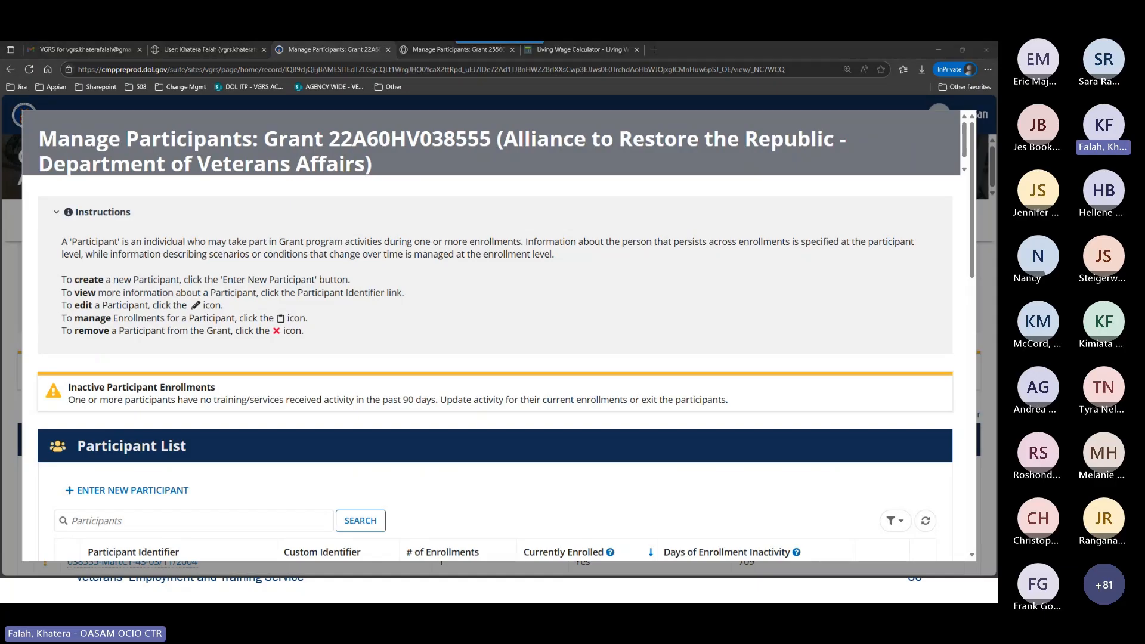
# Search the grant's Participant List by the participant's last name.
pyautogui.scroll(-5, 516, 371)
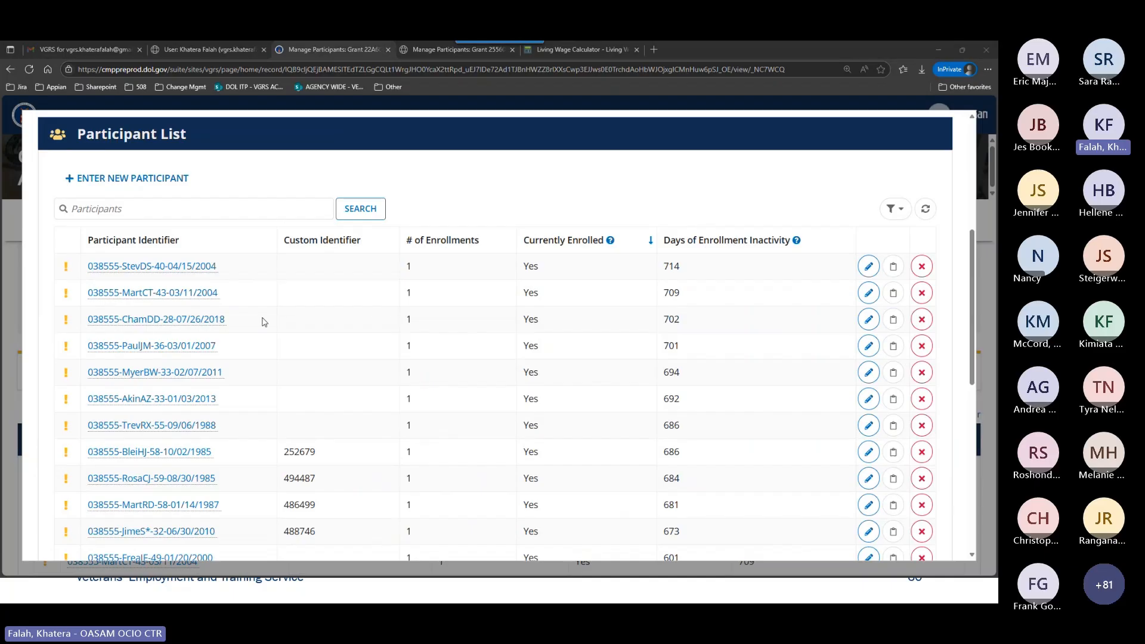
pyautogui.click(288, 209)
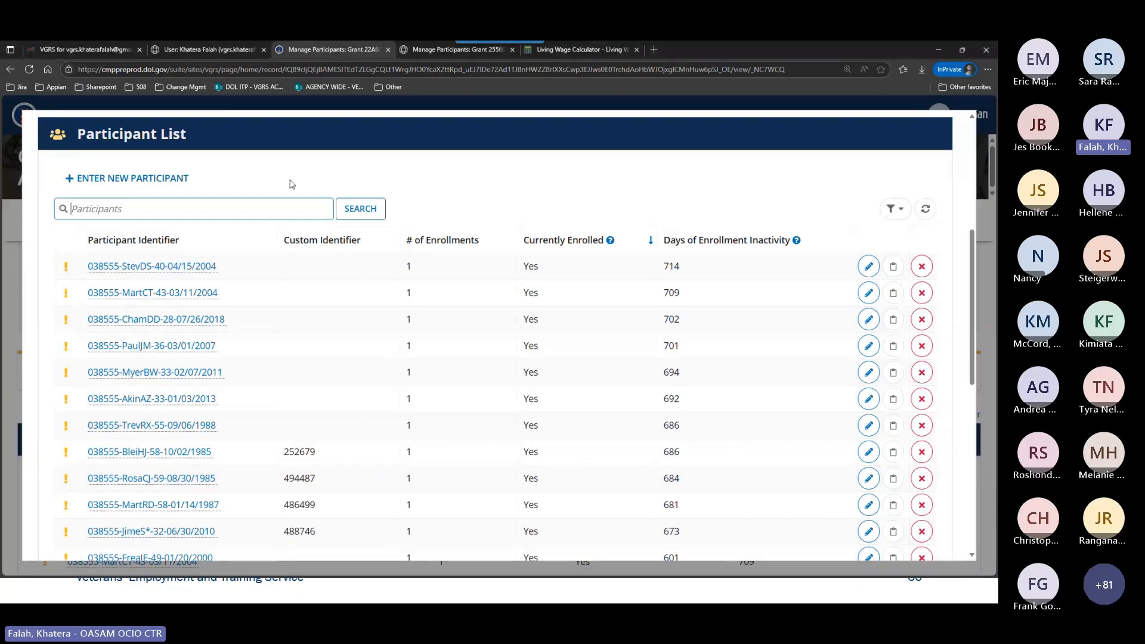
pyautogui.write('wind')
pyautogui.press('Return')
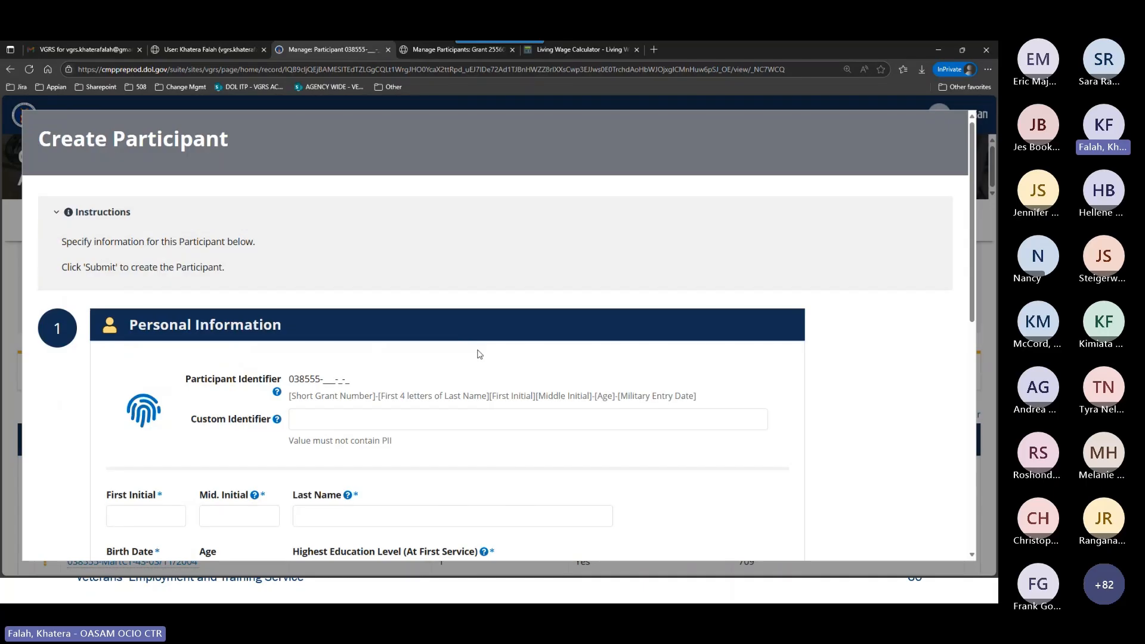
# Start a new participant record and enter the participant's custom identifier.
pyautogui.scroll(-2, 479, 338)
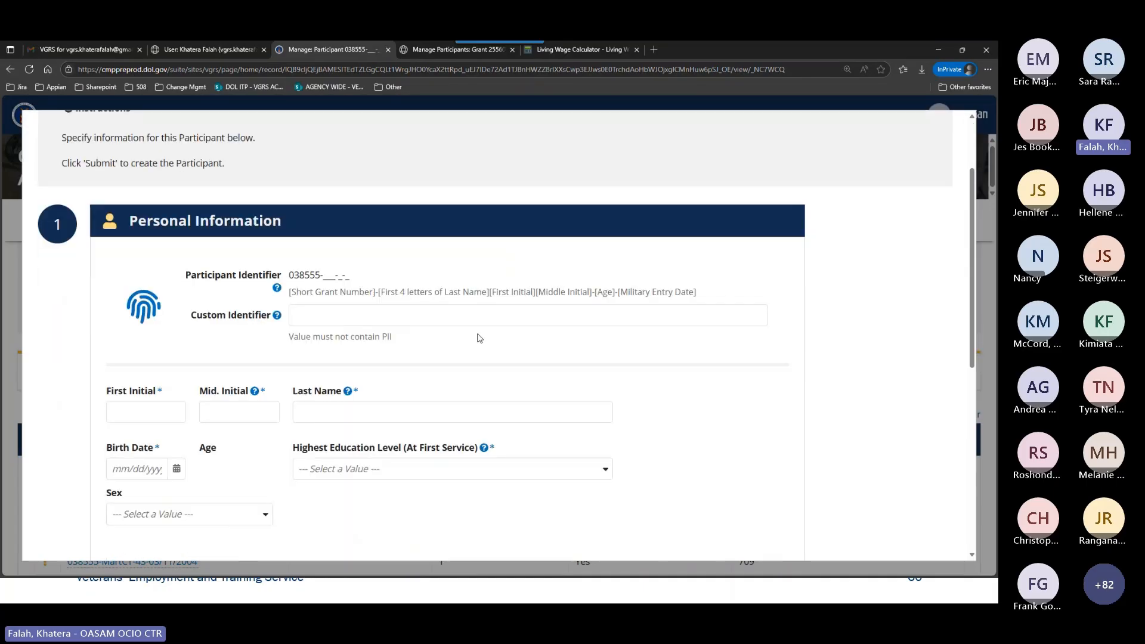
pyautogui.click(336, 313)
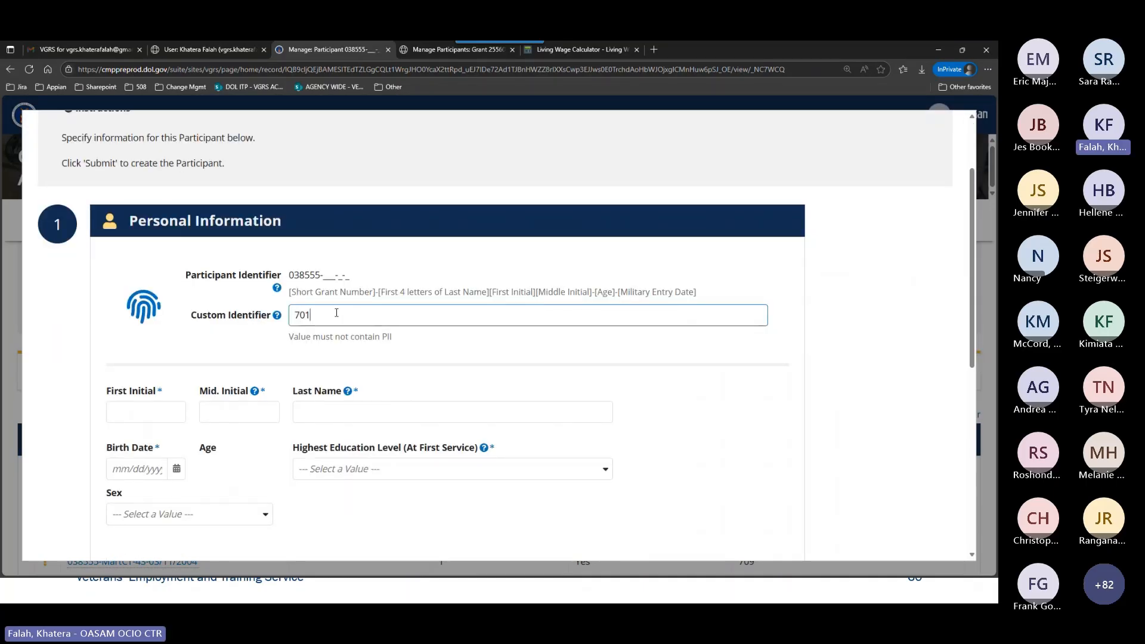
pyautogui.press('Tab')
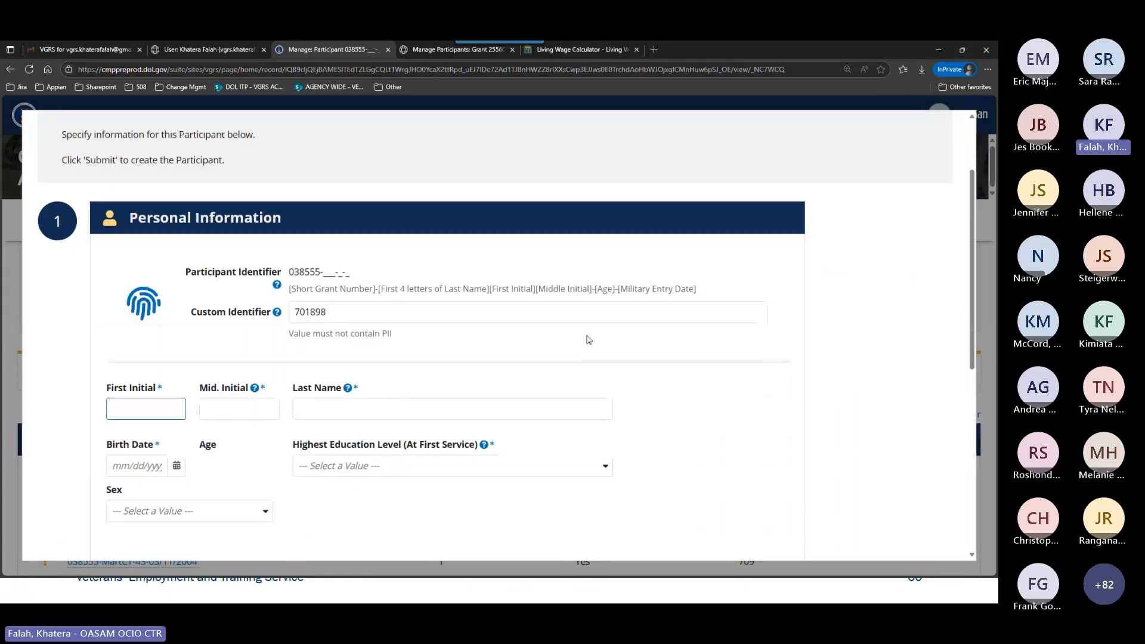
# Enter the participant's first initial, middle initial and last name in the Personal Information section.
pyautogui.write('M')
pyautogui.scroll(-1, 596, 331)
pyautogui.press('Tab')
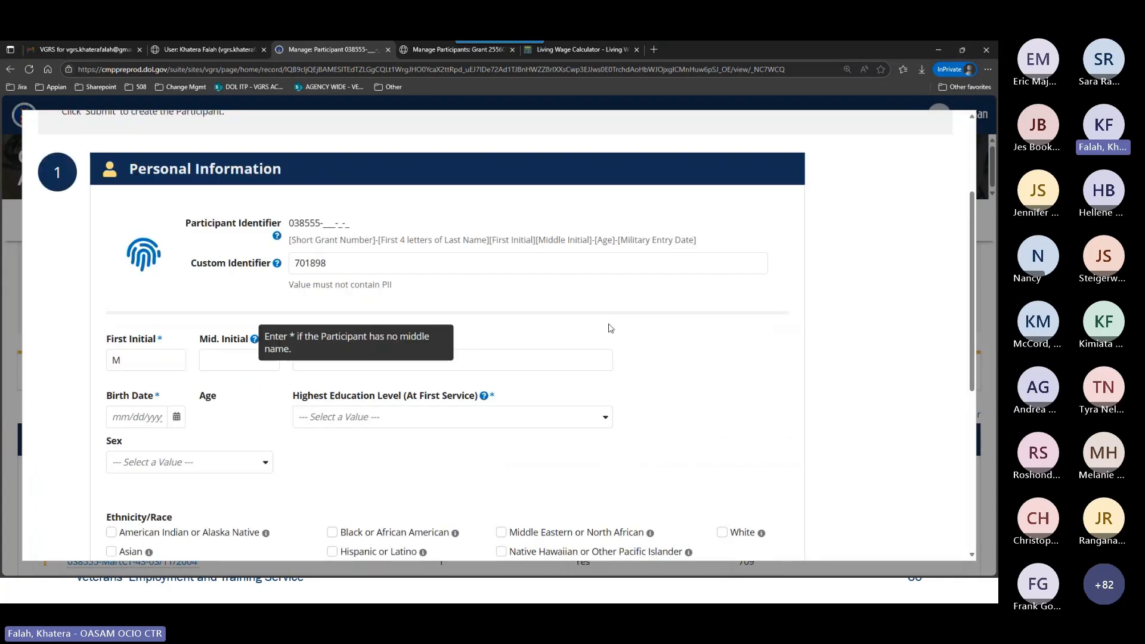
pyautogui.press('Tab')
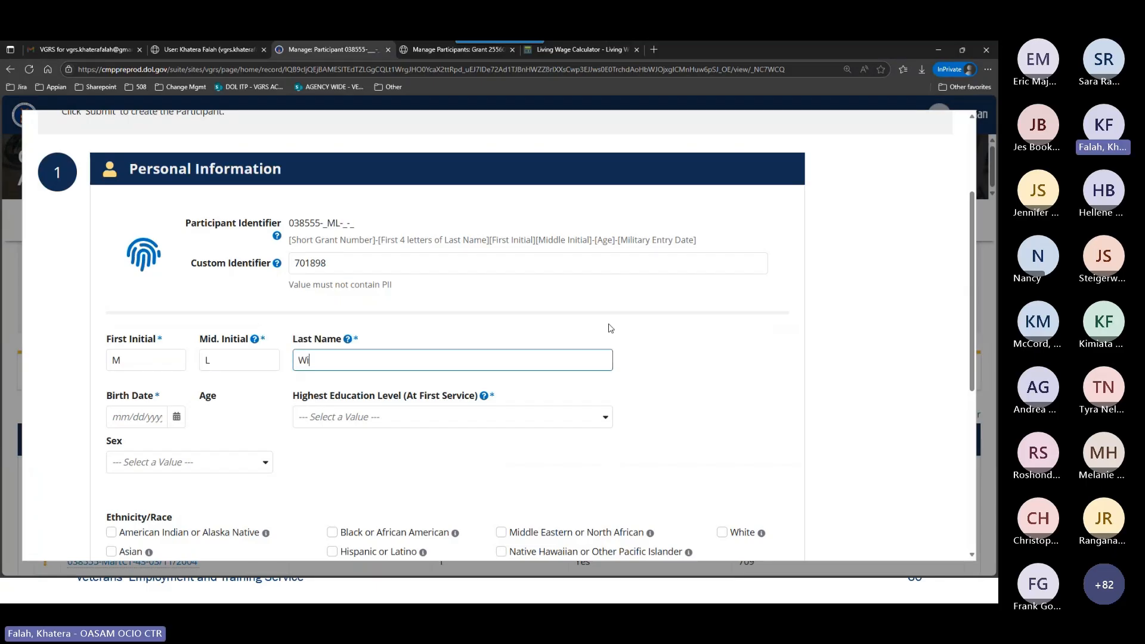
pyautogui.press('Tab')
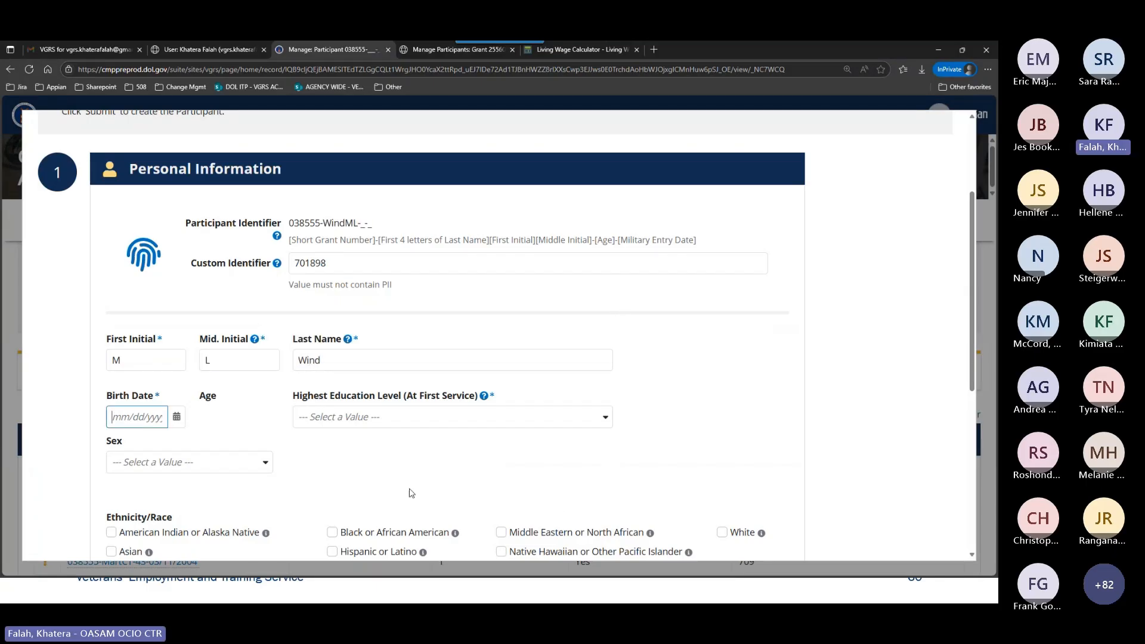
# Enter the participant's birth date and set the highest education level to "Attained secondary school diploma".
pyautogui.press('Tab')
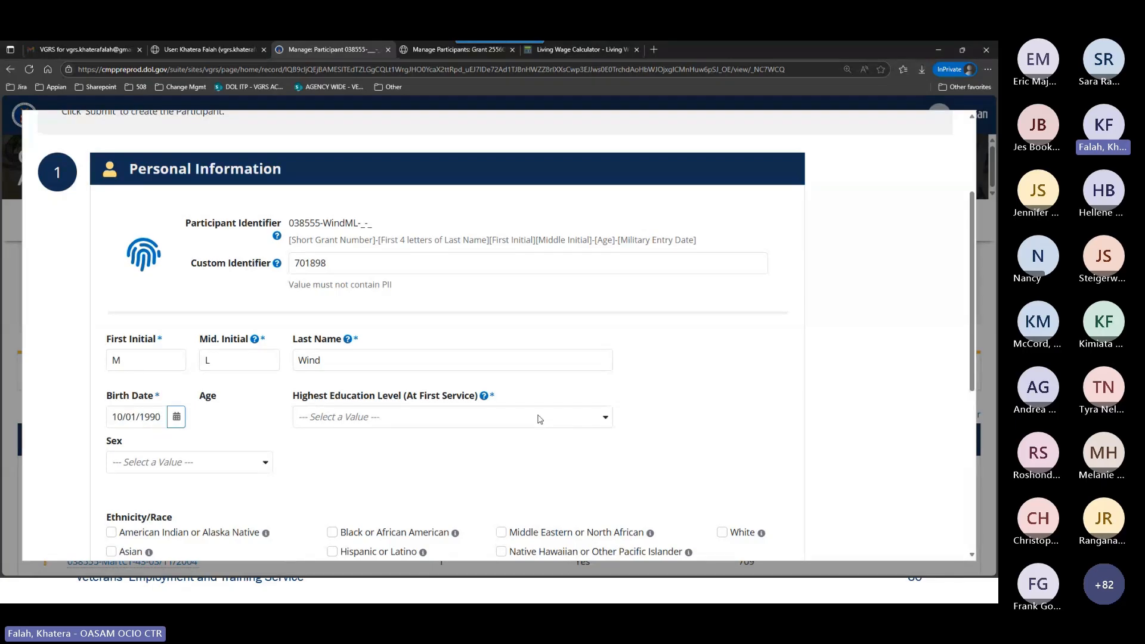
pyautogui.scroll(-2, 536, 417)
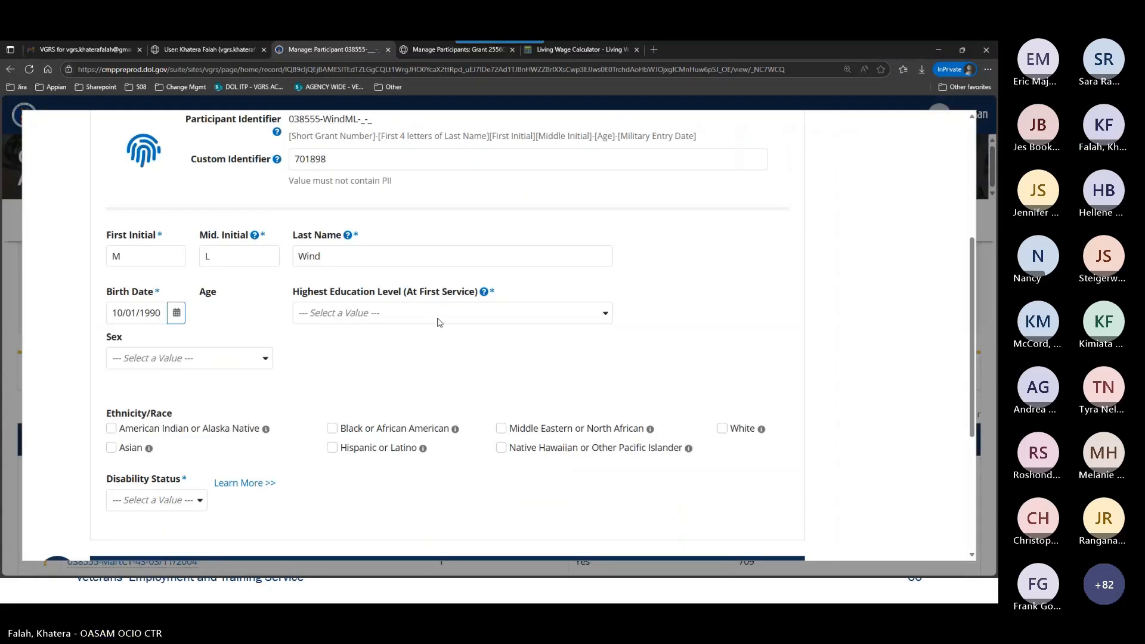
pyautogui.click(439, 322)
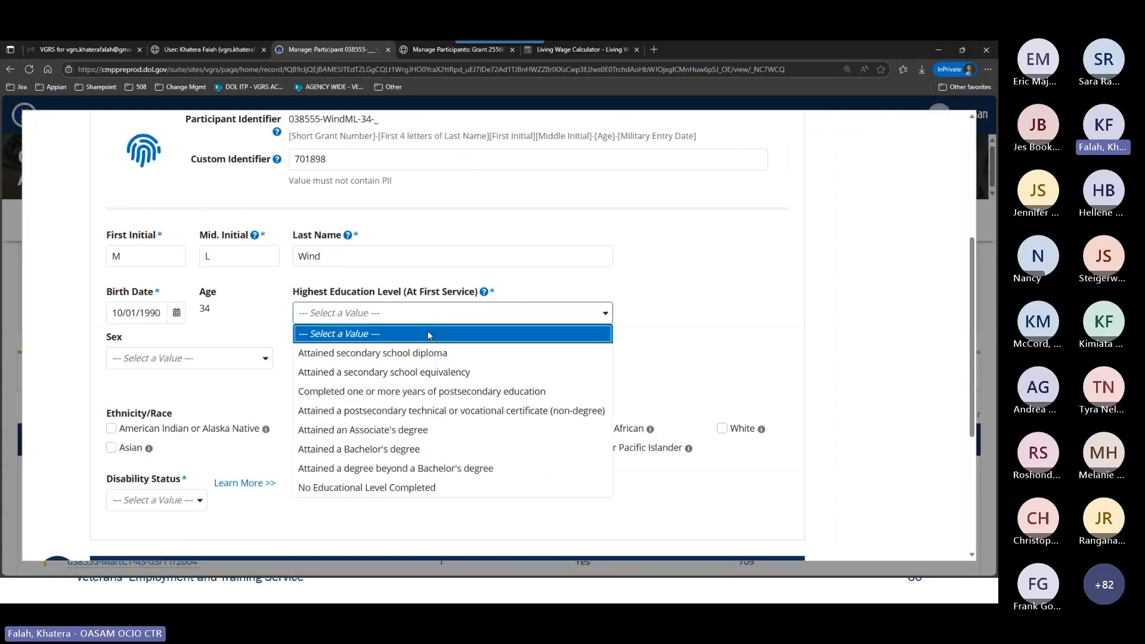
pyautogui.click(428, 352)
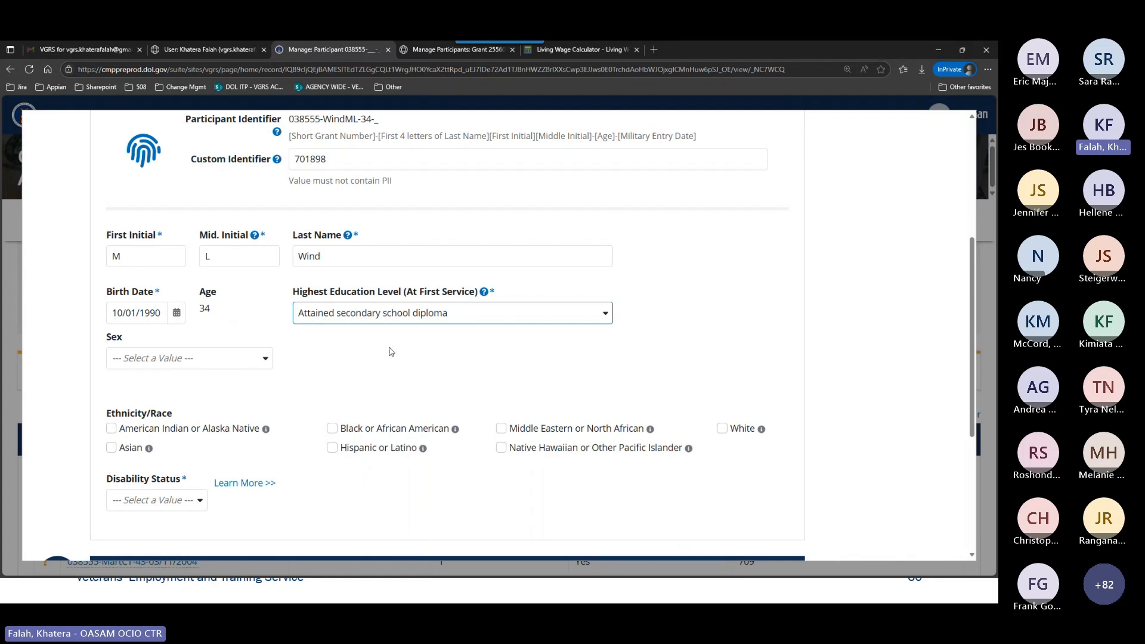
# Set the participant's sex to Male and mark Black or African American and Hispanic or Latino as ethnicity/race.
pyautogui.scroll(-1, 390, 352)
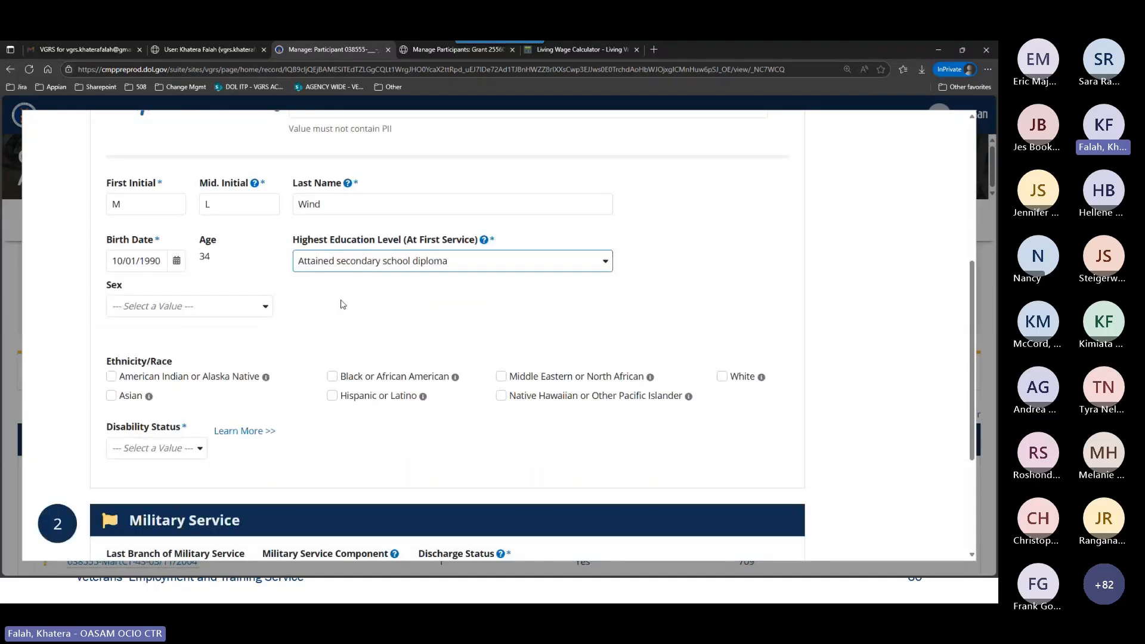
pyautogui.click(190, 306)
pyautogui.click(183, 346)
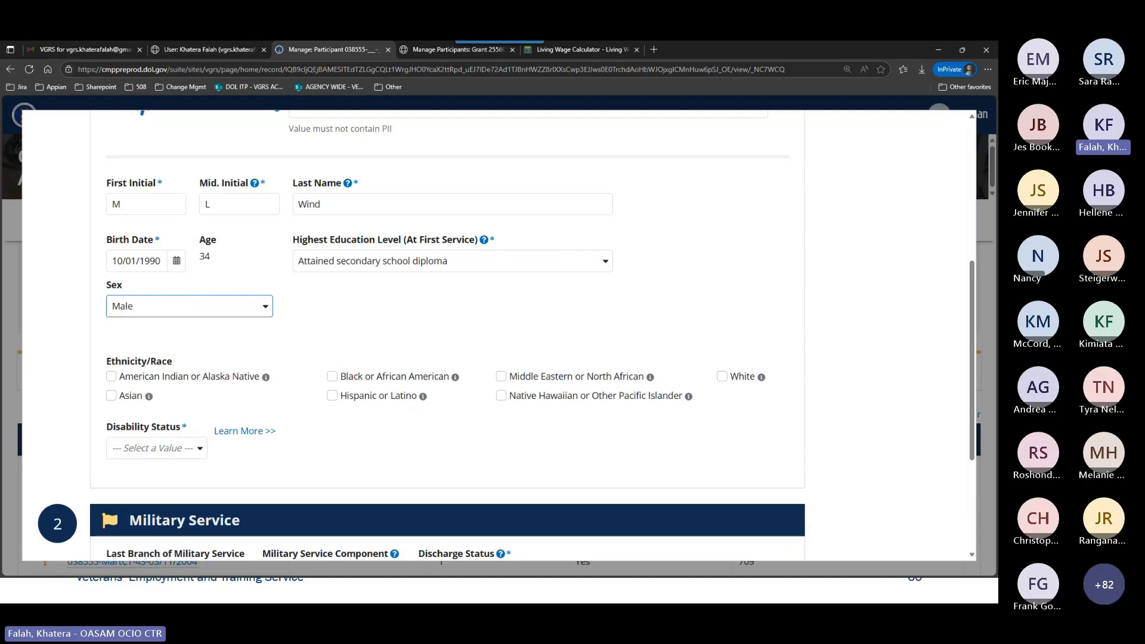
pyautogui.click(428, 378)
pyautogui.click(412, 397)
pyautogui.scroll(-1, 524, 323)
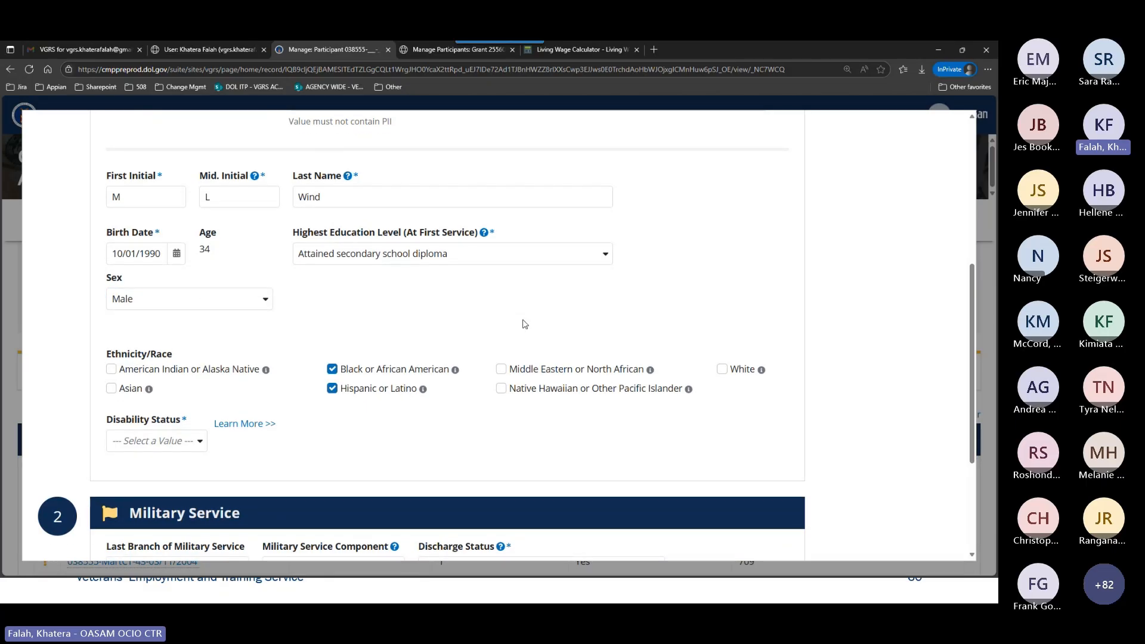
# Set the participant's Disability Status to Special Disabled.
pyautogui.scroll(-3, 524, 323)
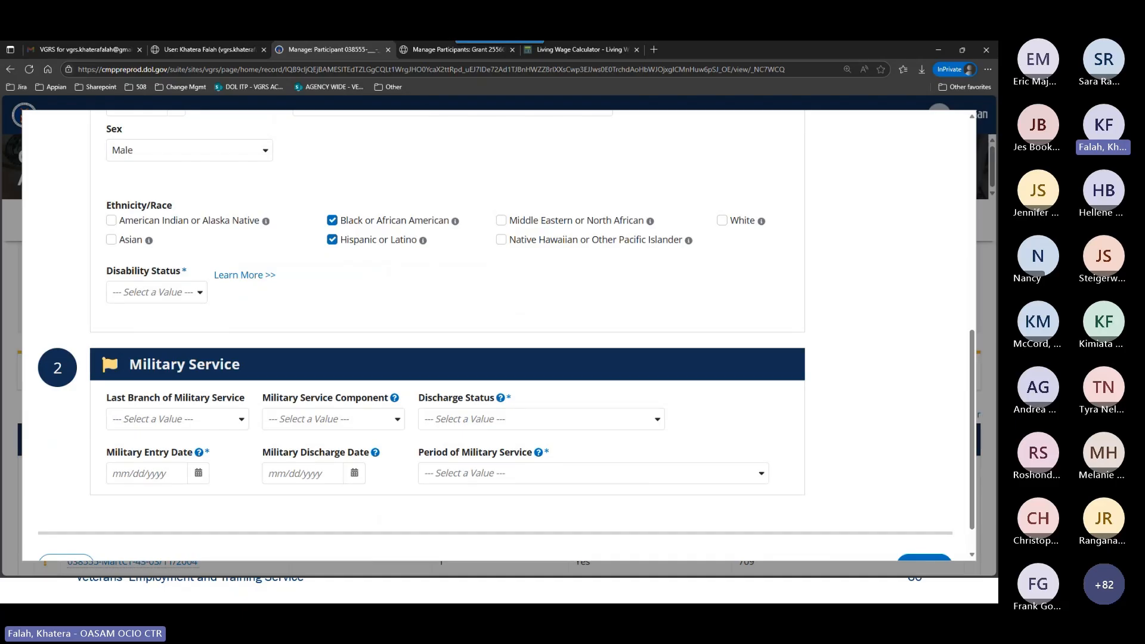
pyautogui.click(175, 293)
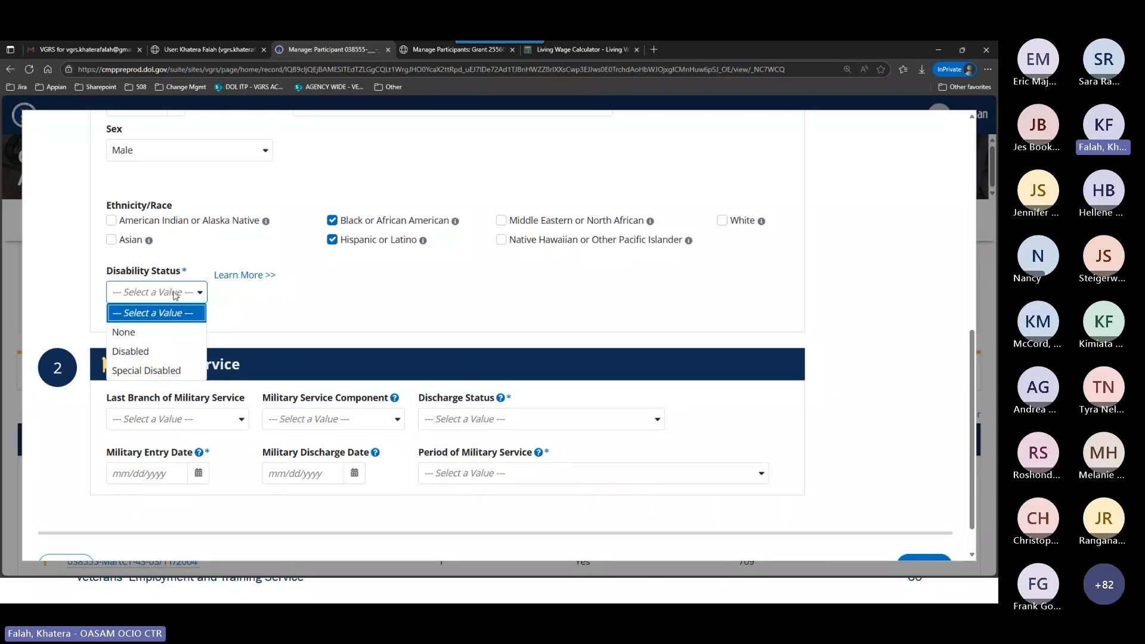
pyautogui.click(146, 370)
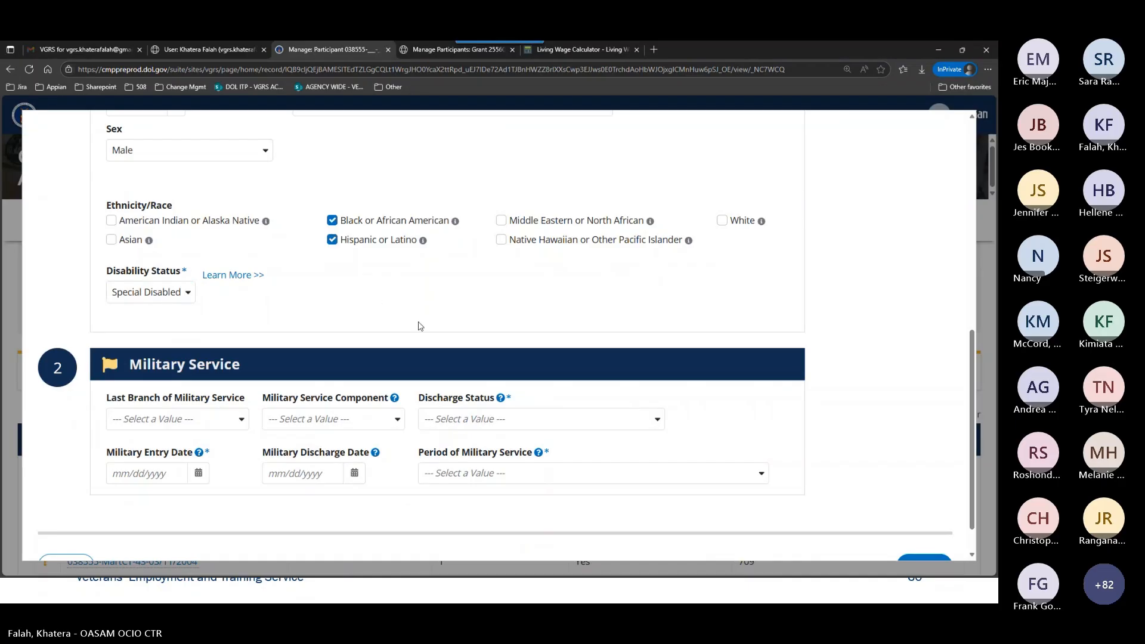
# Set the last branch of military service to Army and the military service component to Guard.
pyautogui.scroll(-1, 417, 325)
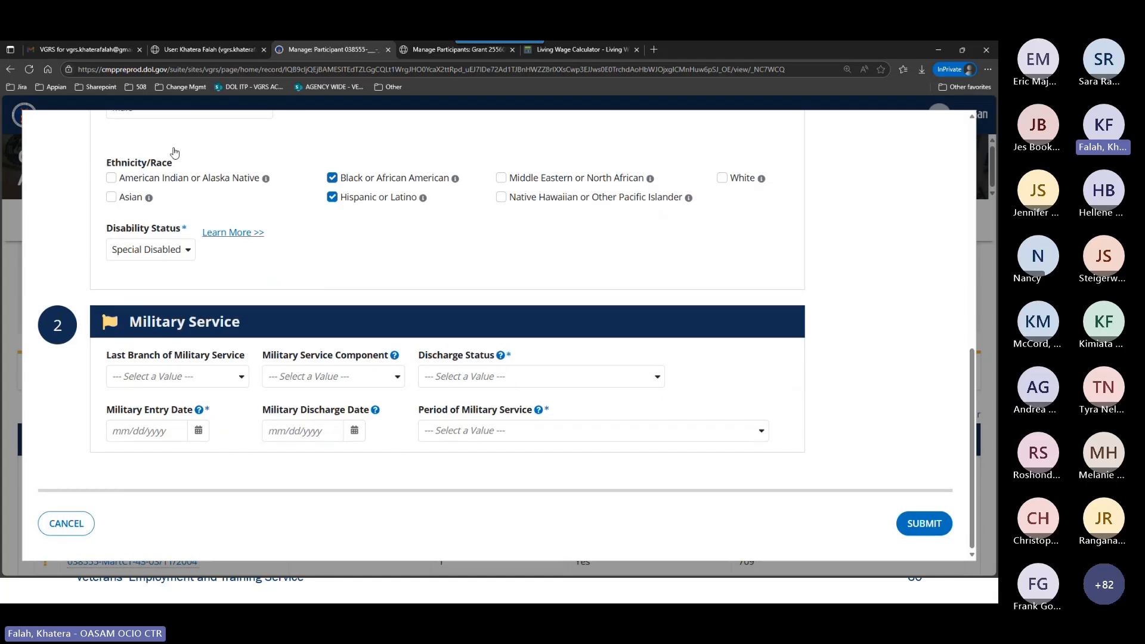
pyautogui.click(227, 376)
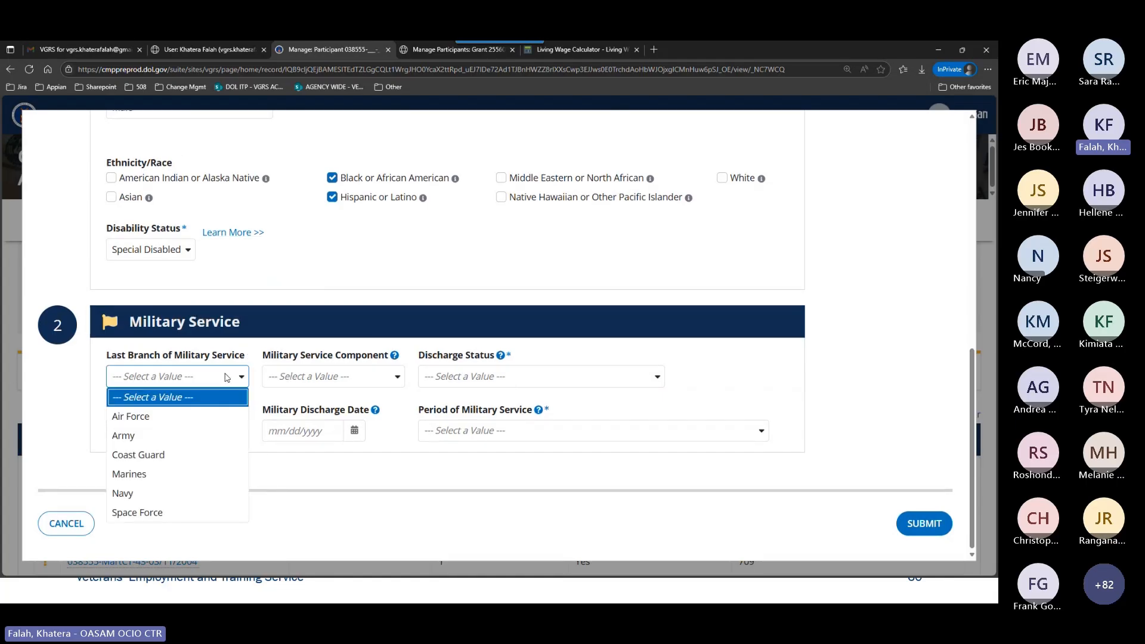
pyautogui.click(202, 437)
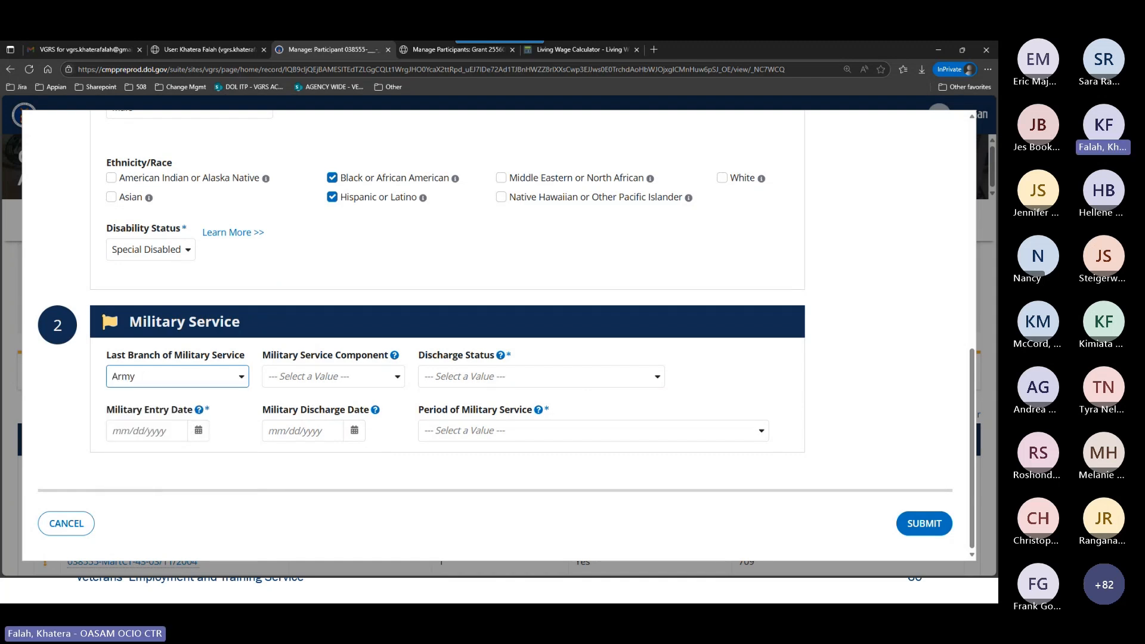
pyautogui.click(295, 378)
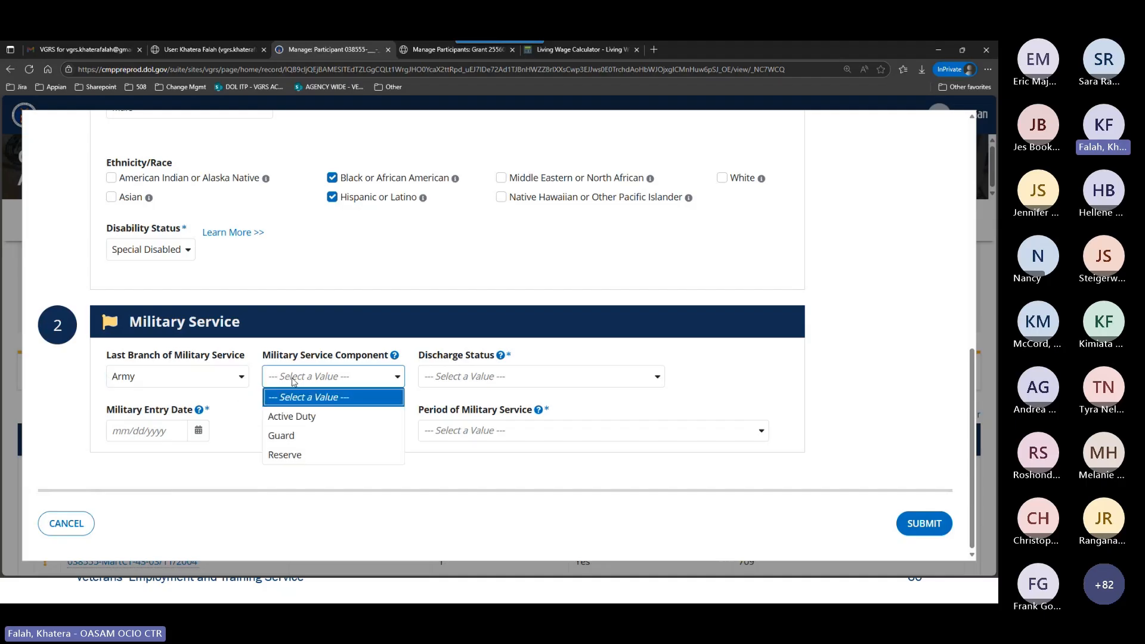
pyautogui.click(302, 434)
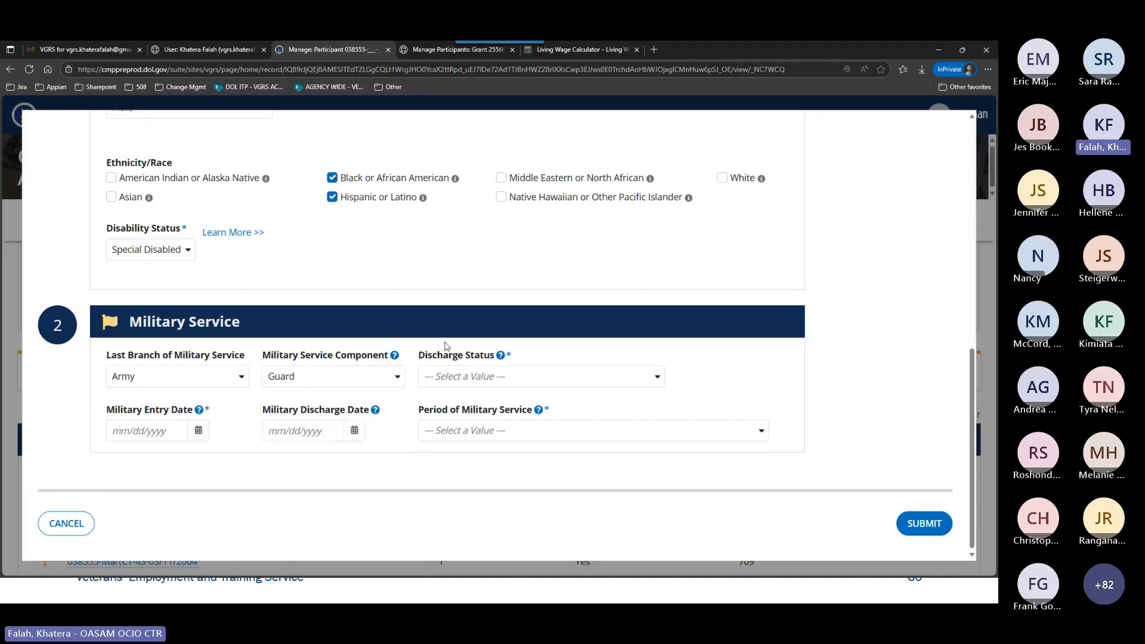
# Enter 08/14/2017 as the military entry date and 10/25/2022 as the military discharge date.
pyautogui.click(156, 428)
pyautogui.write('08/1')
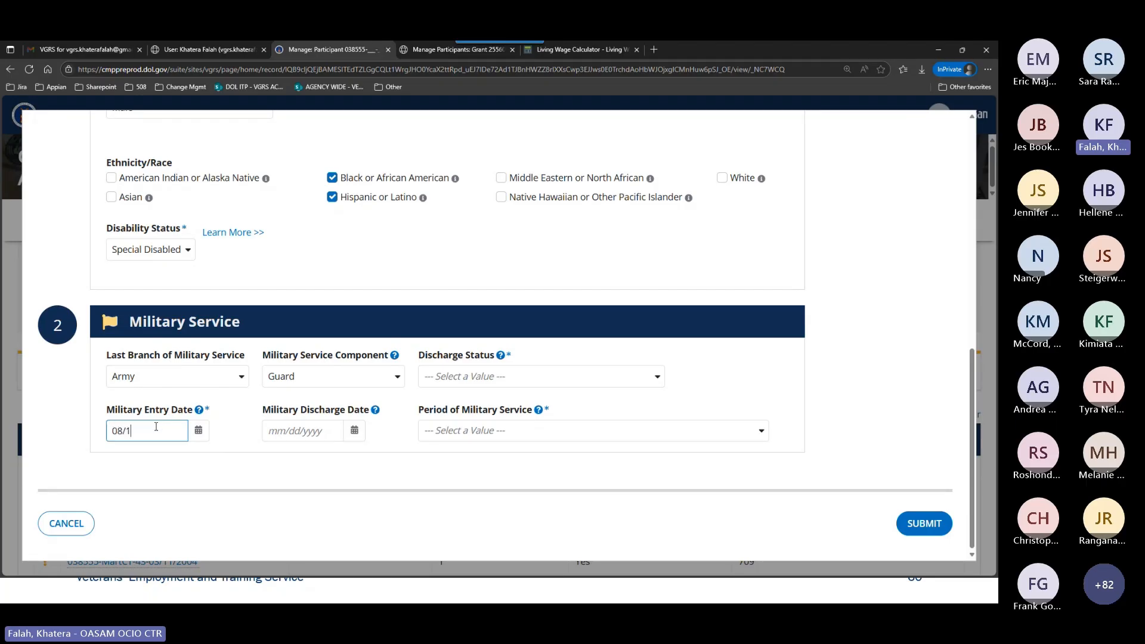
pyautogui.write('4/2017')
pyautogui.press('Tab')
pyautogui.click(283, 423)
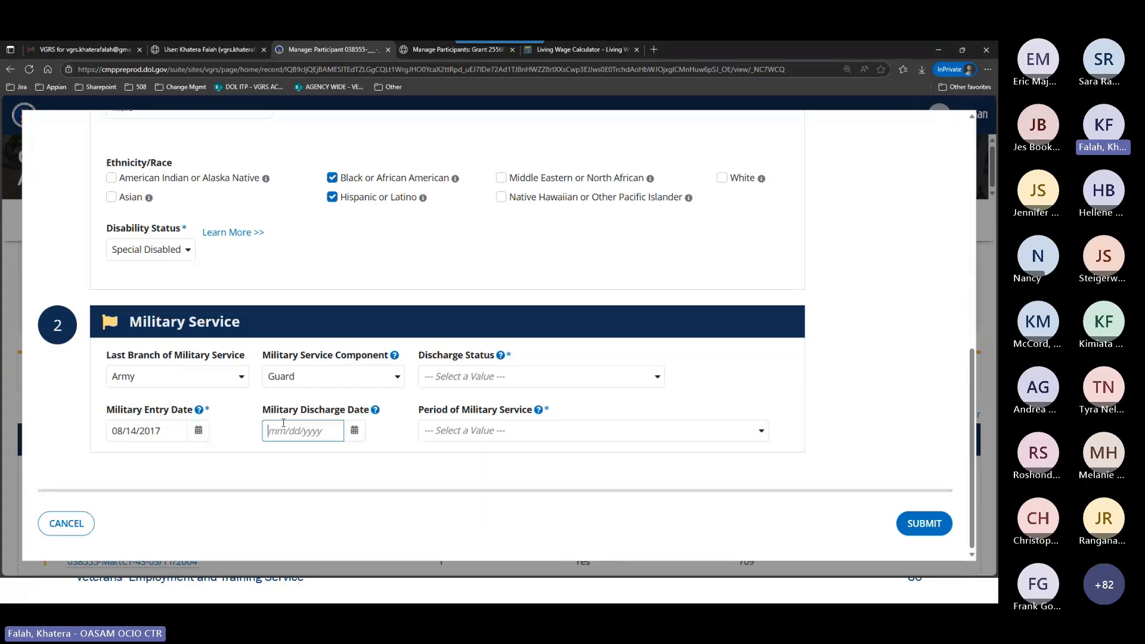
pyautogui.write('10/25/2022')
# Set the discharge status to Honorable or "Under honorable conditions", choose a period of military service and submit the participant.
pyautogui.click(463, 381)
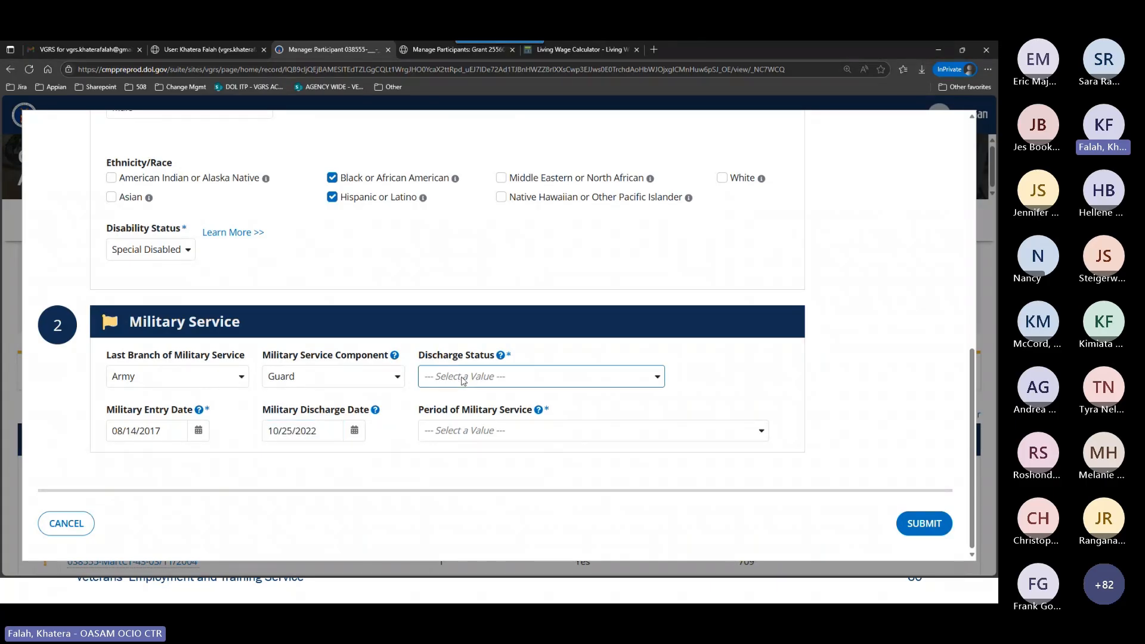
pyautogui.click(477, 416)
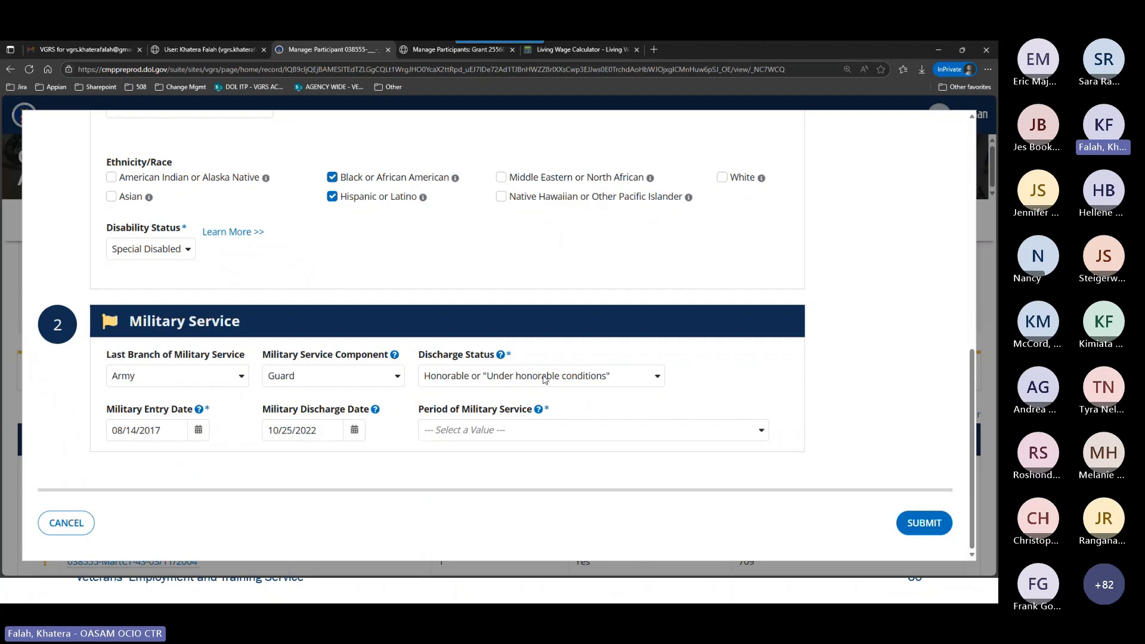
pyautogui.click(543, 435)
pyautogui.click(489, 294)
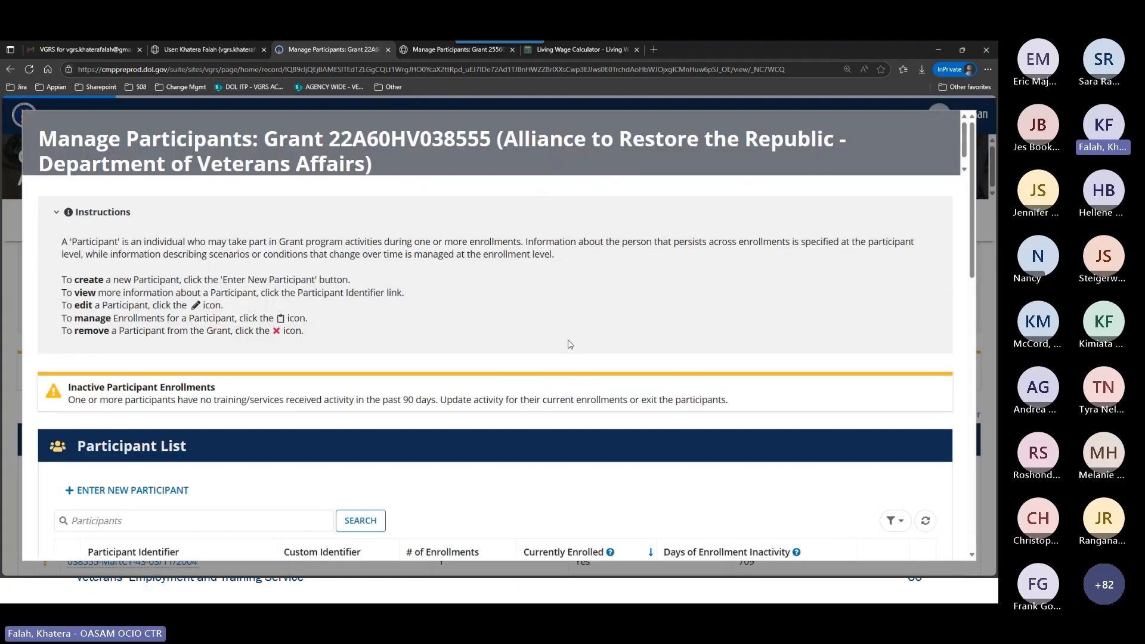
# Search the grant's Participant List for the new participant by last name.
pyautogui.scroll(-5, 570, 345)
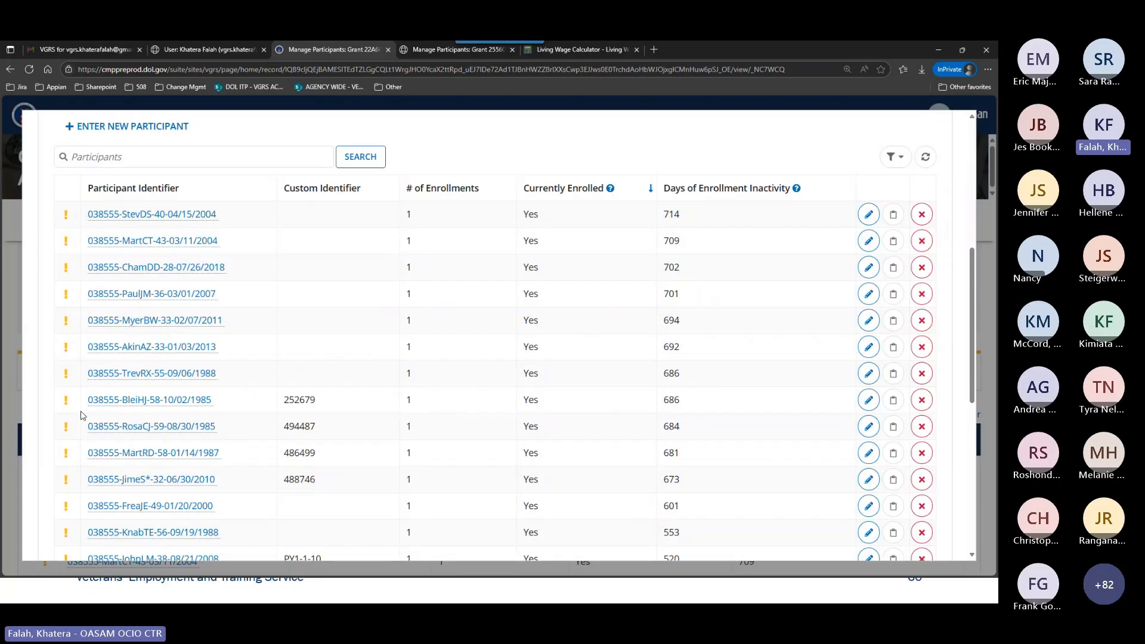
pyautogui.scroll(-3, 439, 376)
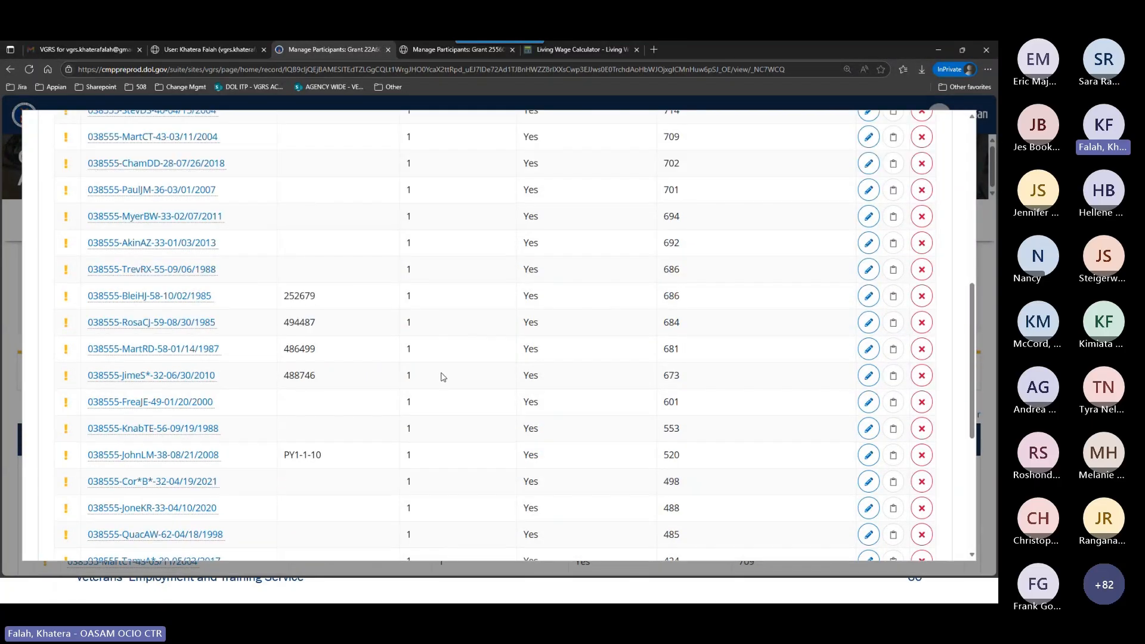
pyautogui.scroll(3, 440, 375)
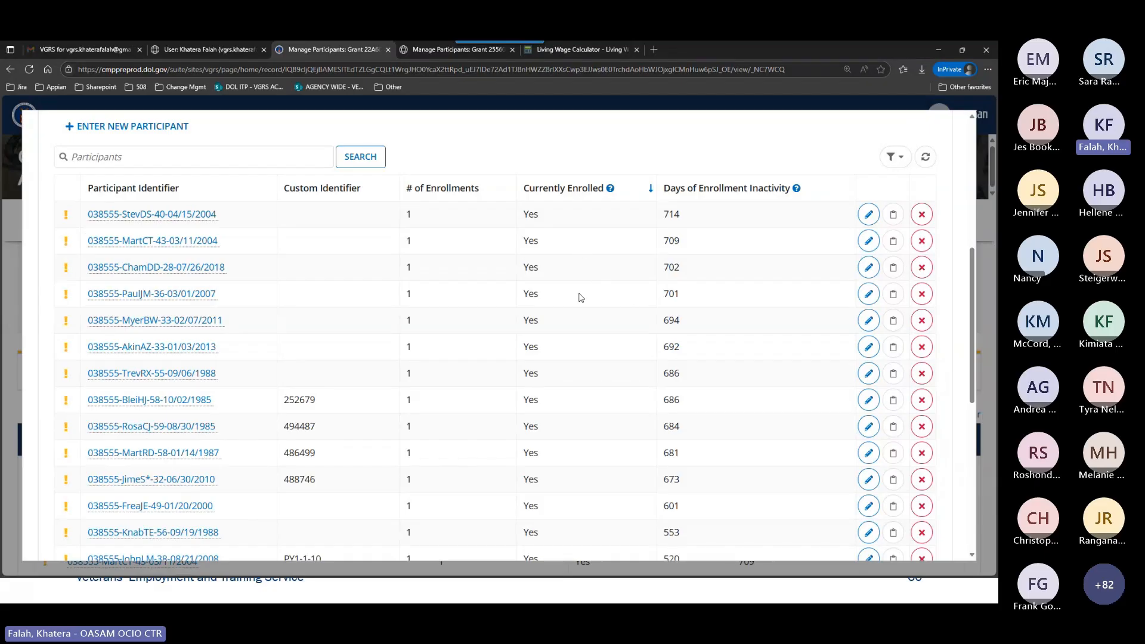
pyautogui.click(250, 158)
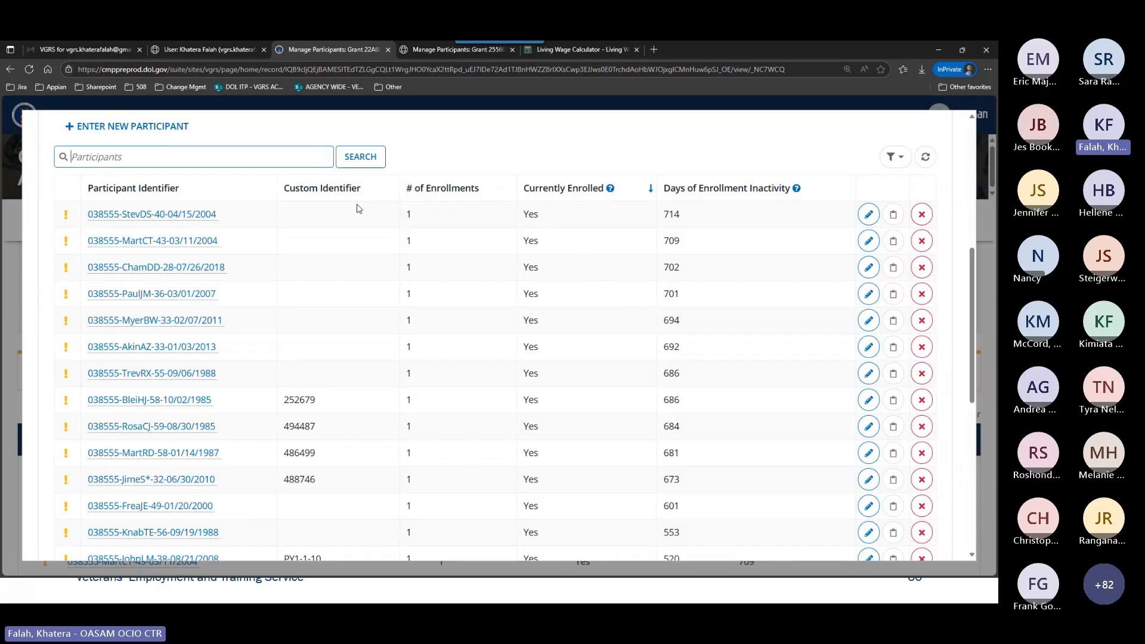
pyautogui.write('w')
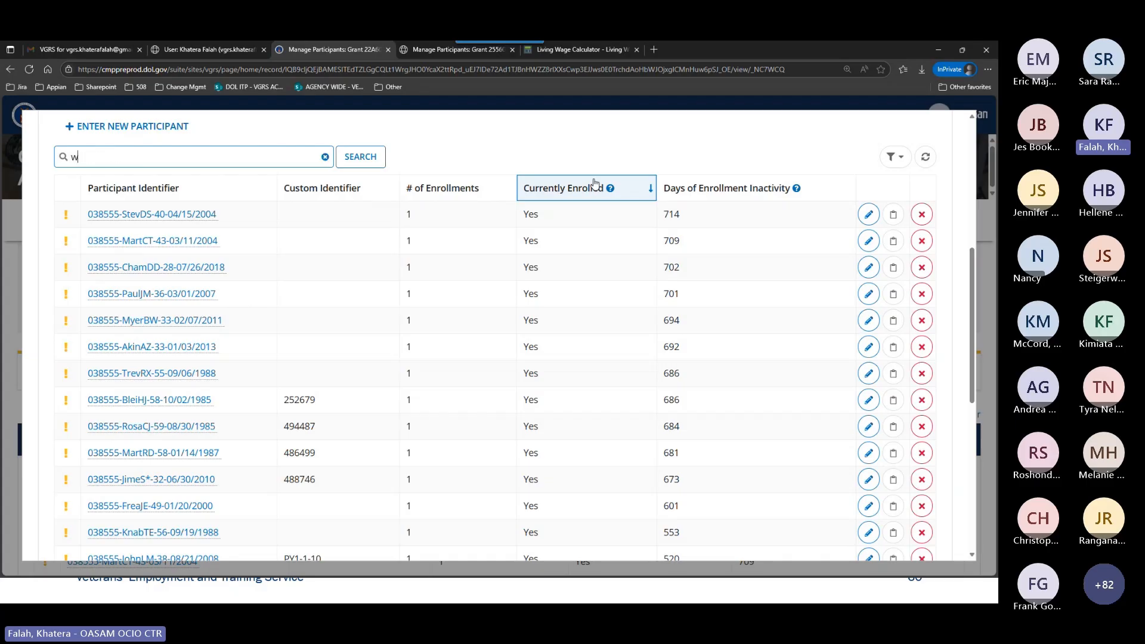
pyautogui.write('ind')
pyautogui.press('Return')
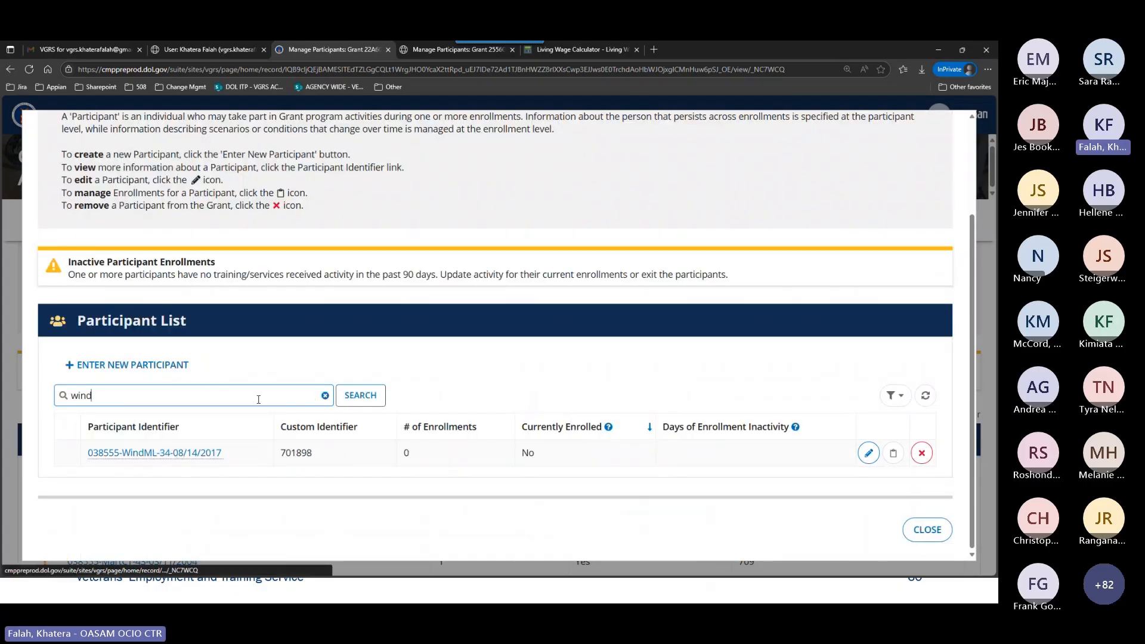
# Copy the new participant's custom identifier and search the Participant List by it in place of the last name.
pyautogui.moveTo(310, 453); pyautogui.dragTo(282, 453)
pyautogui.hotkey('ctrl', 'c')
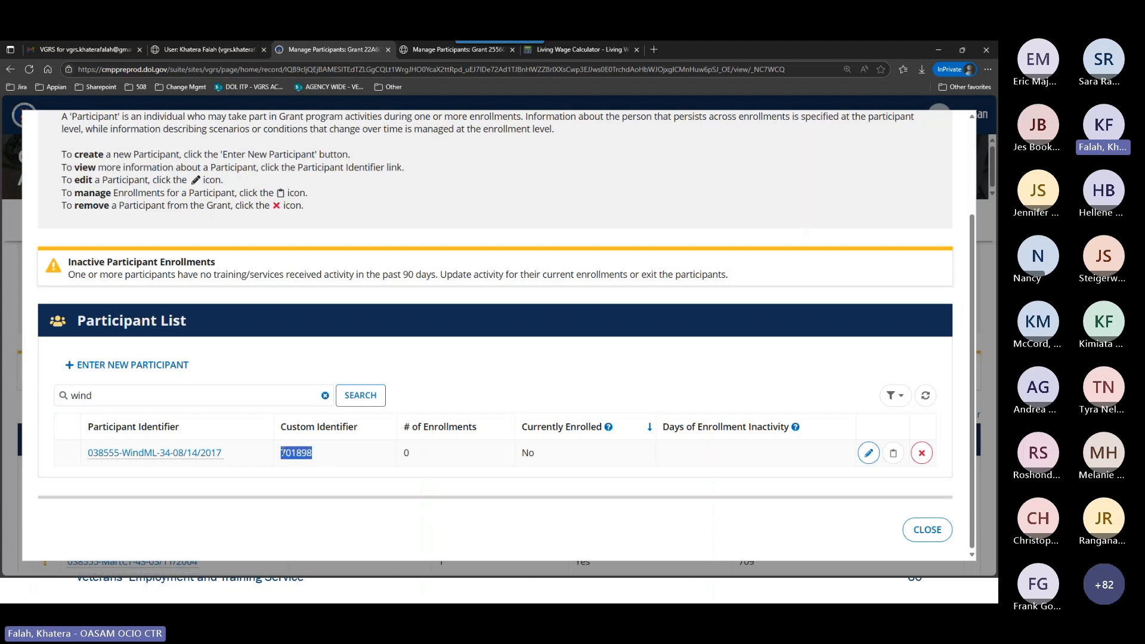
pyautogui.click(325, 391)
pyautogui.click(325, 394)
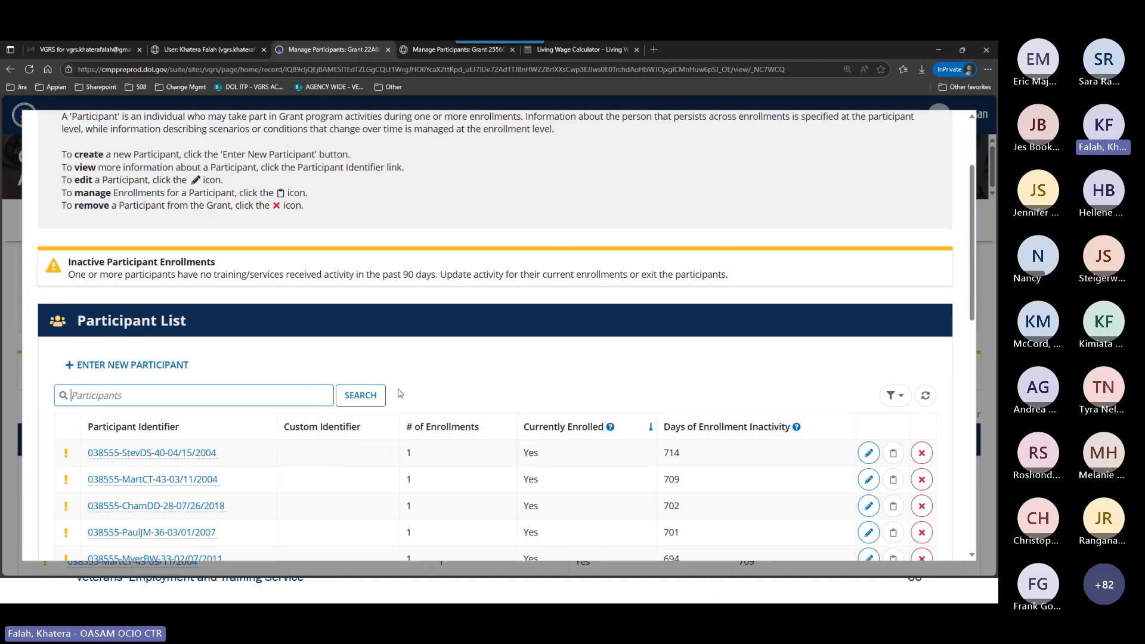
pyautogui.hotkey('ctrl', 'v')
pyautogui.press('Return')
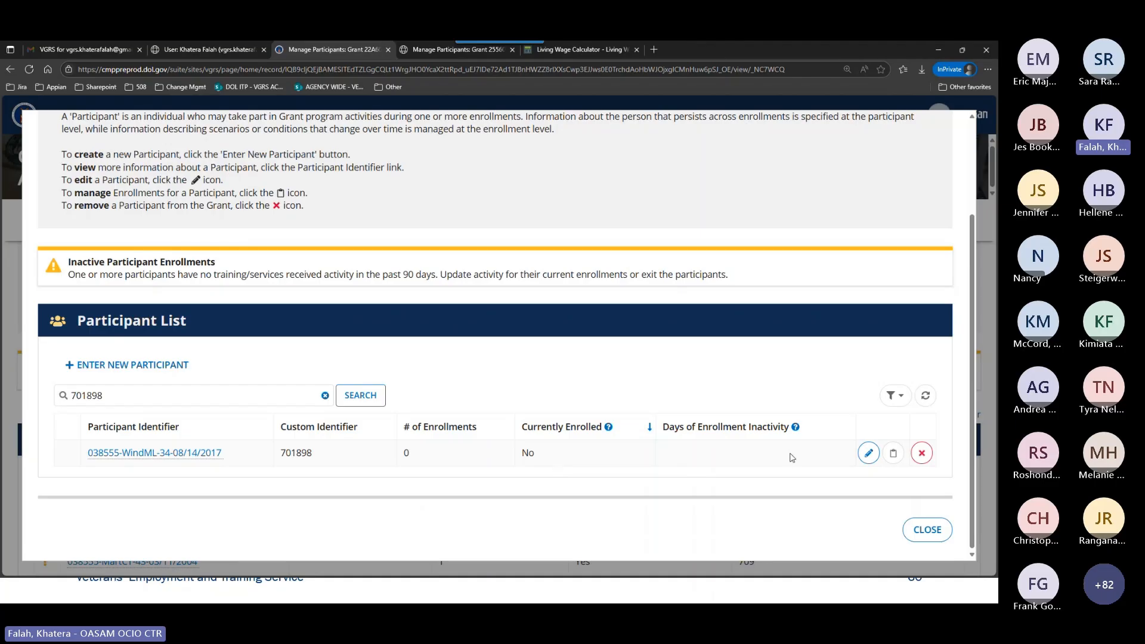
# Start a new enrollment for the found participant and set its service start date to 03/14/2024.
pyautogui.click(892, 454)
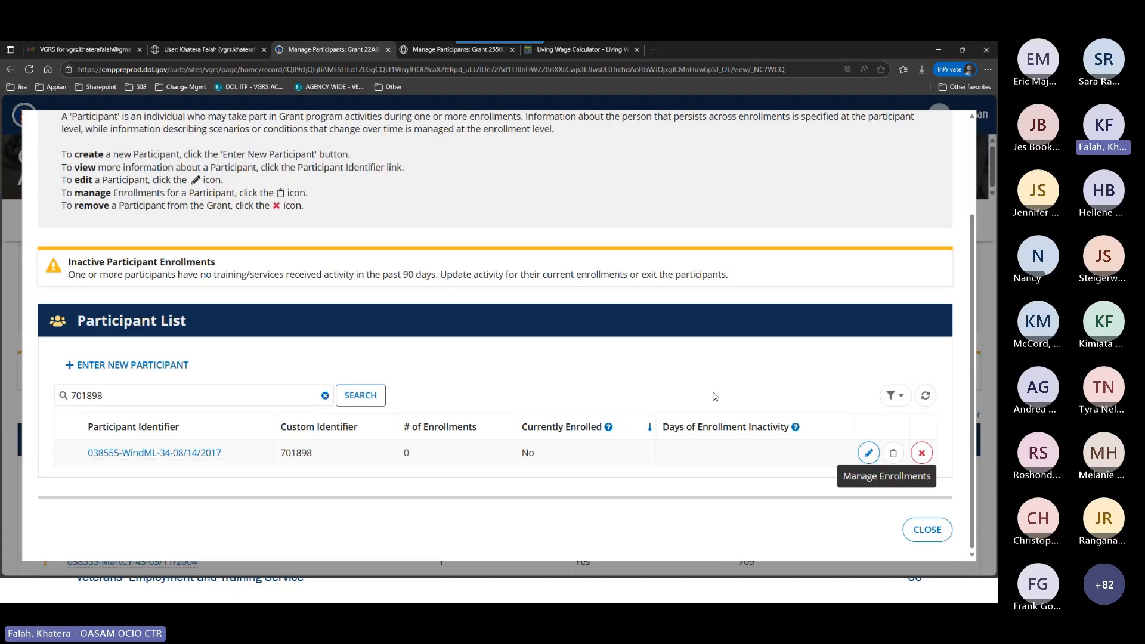
pyautogui.click(186, 410)
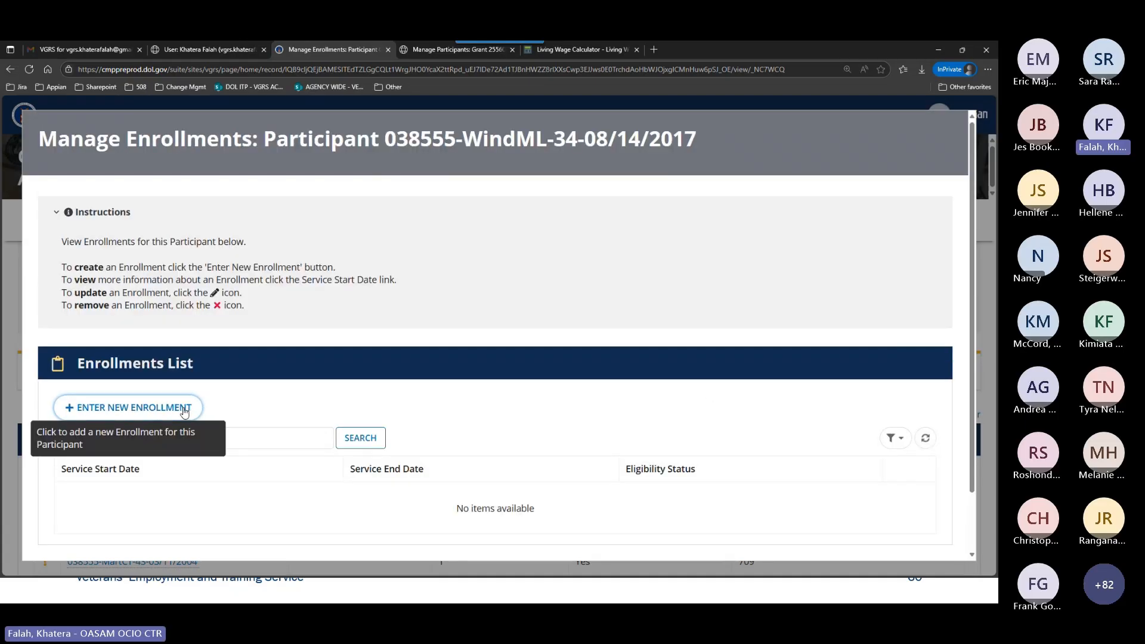
pyautogui.scroll(-3, 601, 331)
pyautogui.click(146, 224)
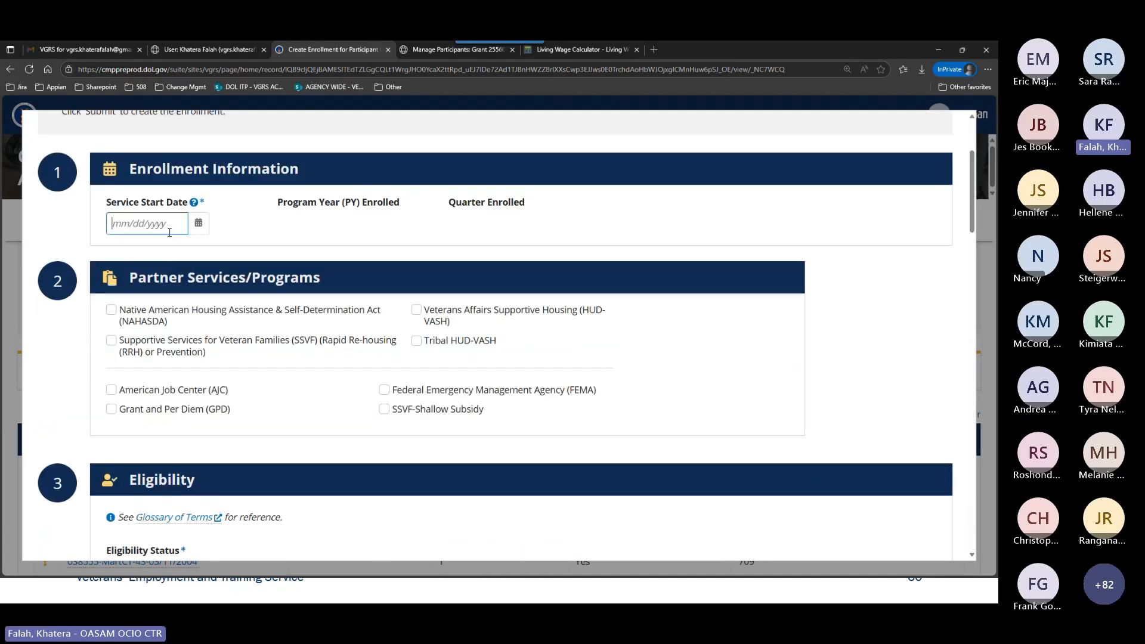
pyautogui.write('03/14/2024')
pyautogui.click(357, 258)
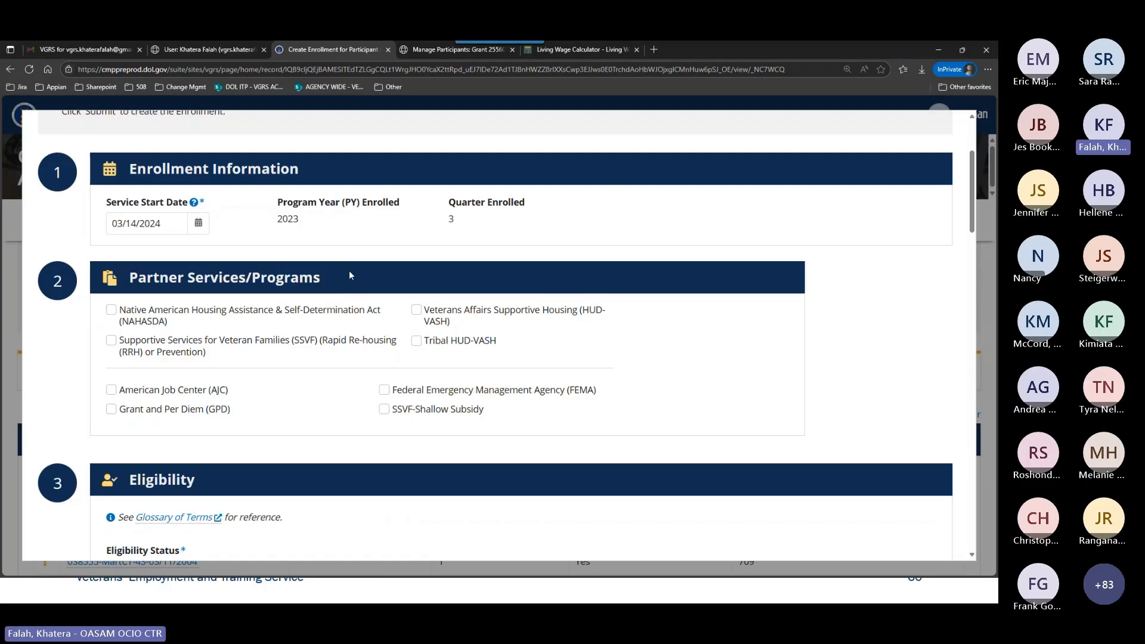
# Mark American Job Center (AJC) as a partner service and set the eligibility status to At Risk of Homelessness.
pyautogui.scroll(-1, 353, 296)
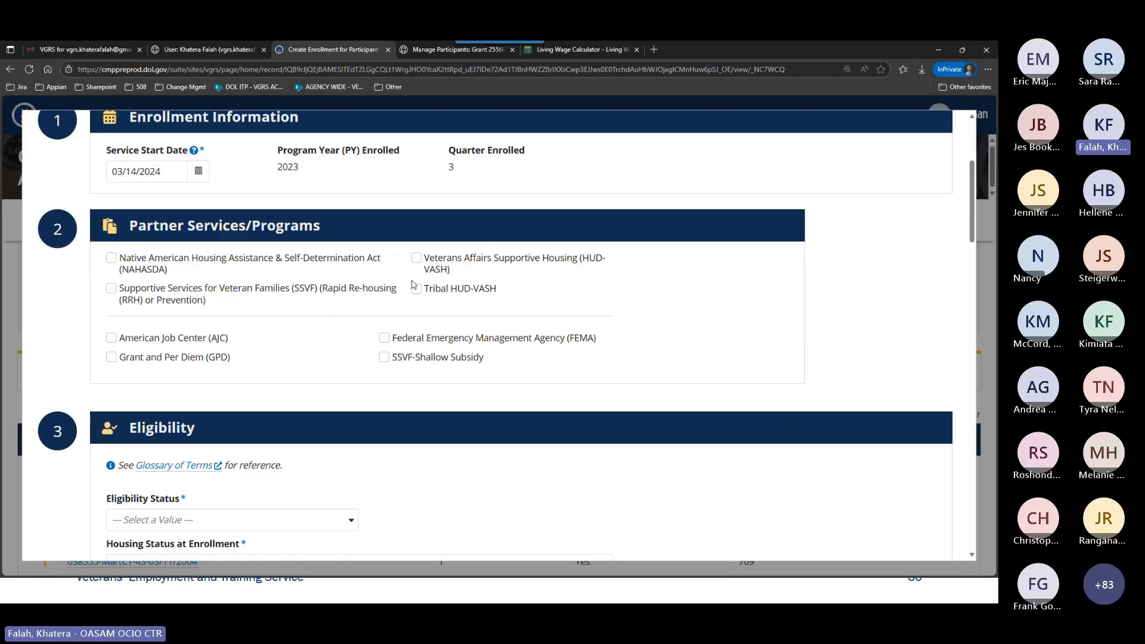
pyautogui.click(149, 338)
pyautogui.scroll(-5, 366, 361)
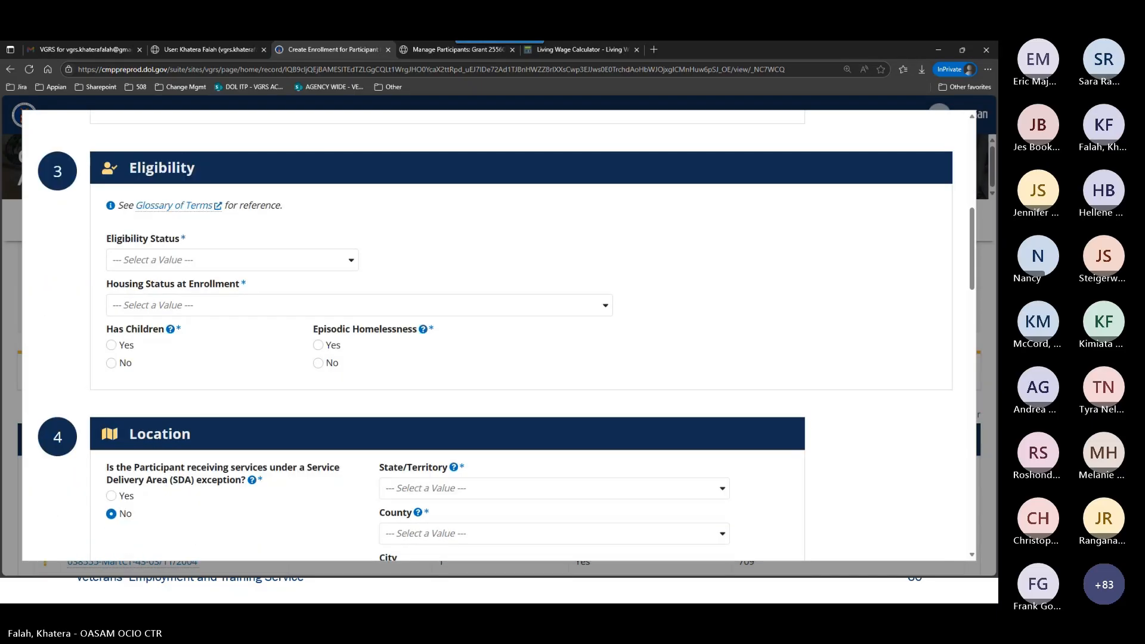
pyautogui.click(202, 263)
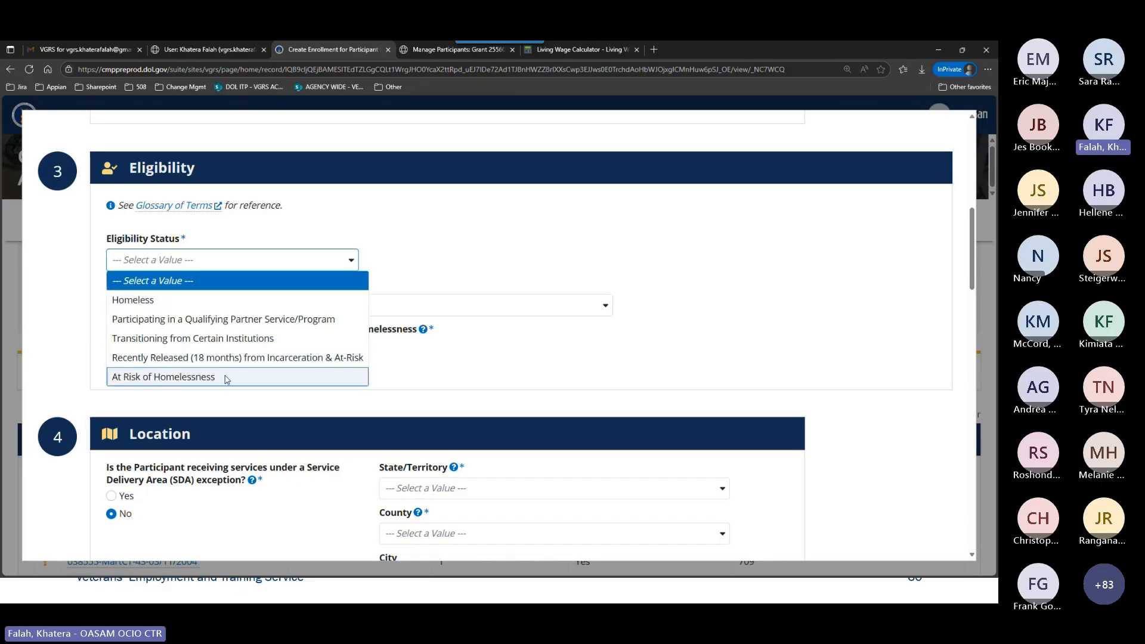
pyautogui.click(225, 377)
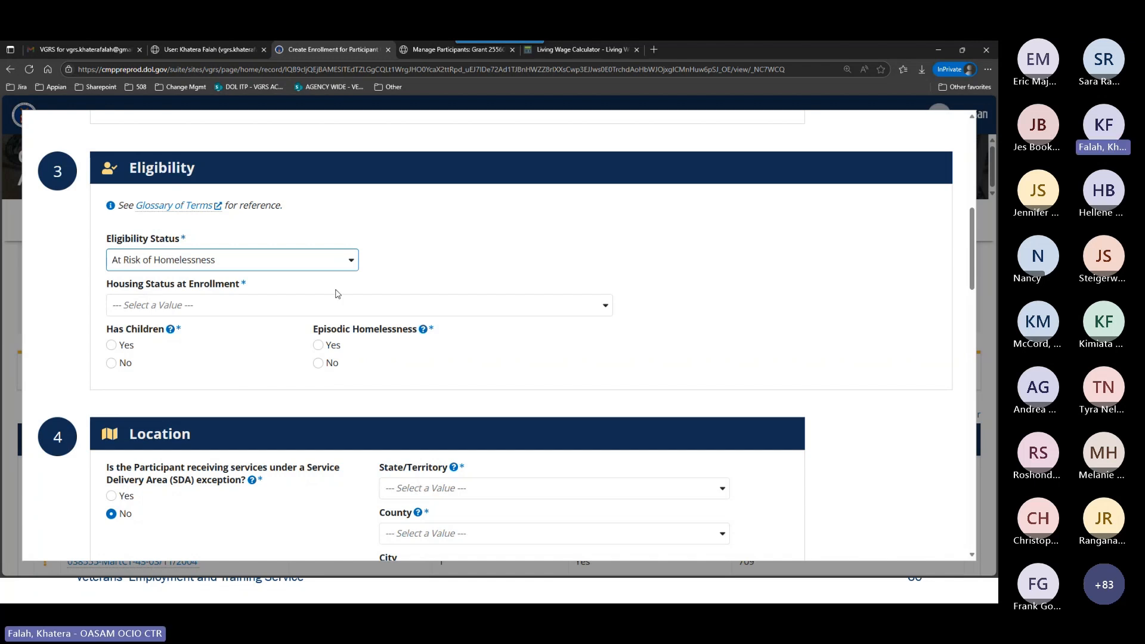
# Set the housing status at enrollment to Permanent Housing, with Has Children as Yes and Episodic Homelessness as No.
pyautogui.click(301, 301)
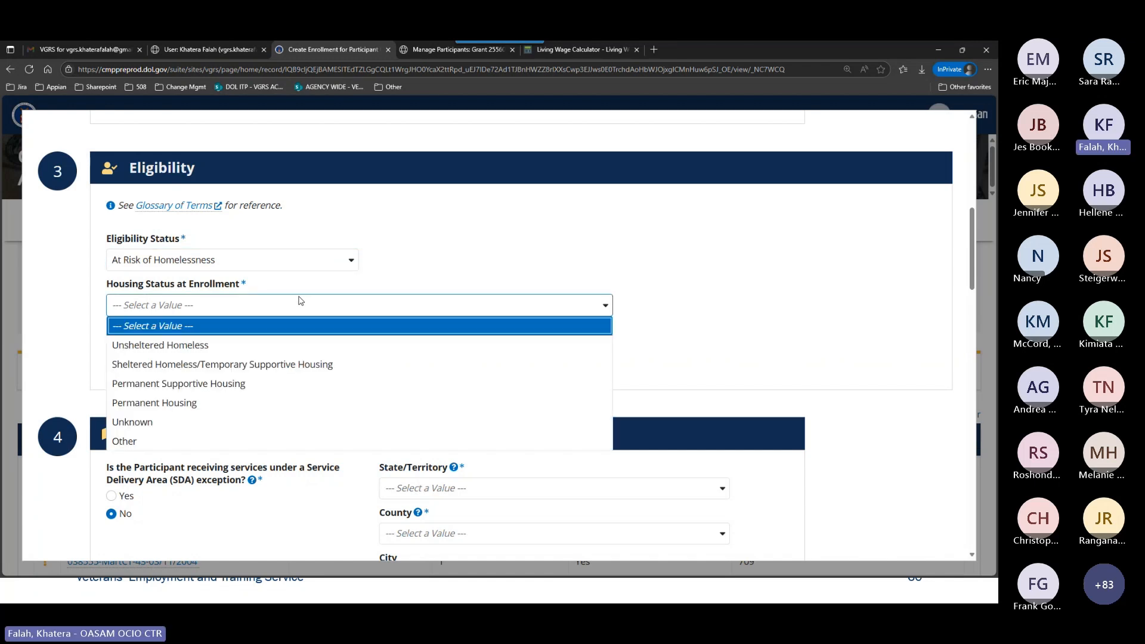
pyautogui.click(255, 410)
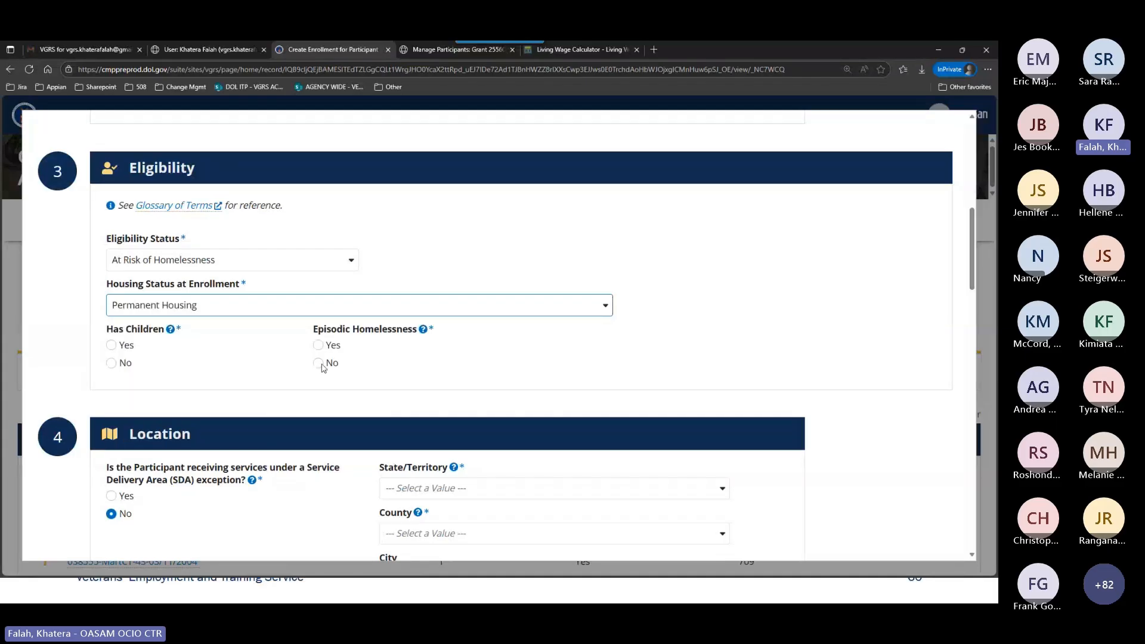
pyautogui.scroll(-2, 133, 285)
pyautogui.click(112, 241)
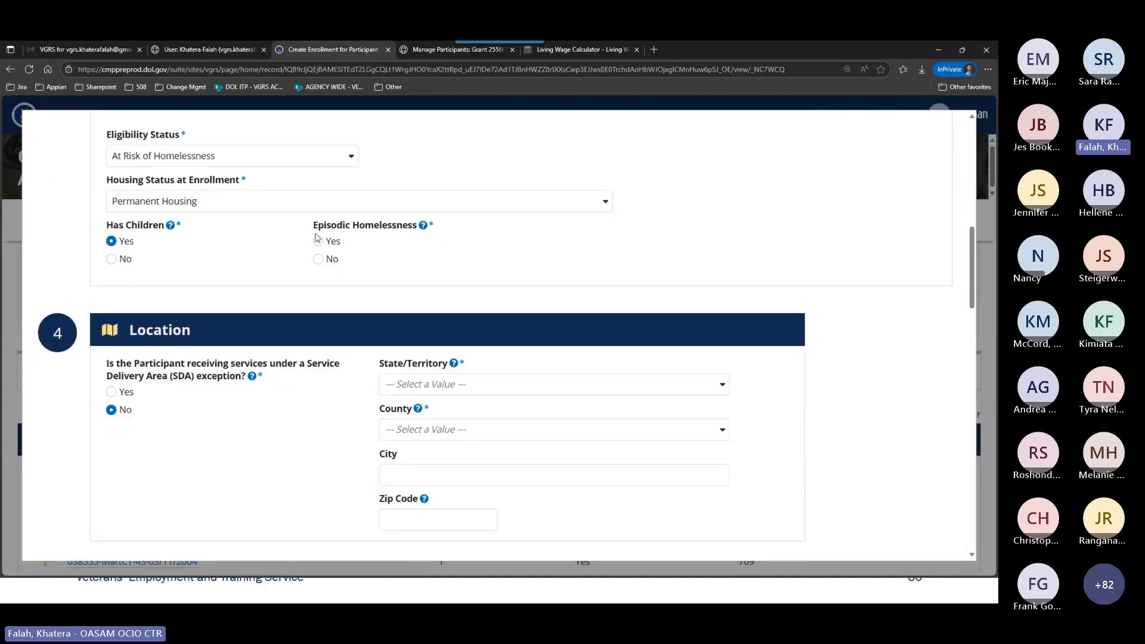
pyautogui.click(318, 259)
# Set the enrollment's location to the state of Massachusetts and the county of Hampshire.
pyautogui.scroll(-2, 354, 315)
pyautogui.scroll(-1, 354, 315)
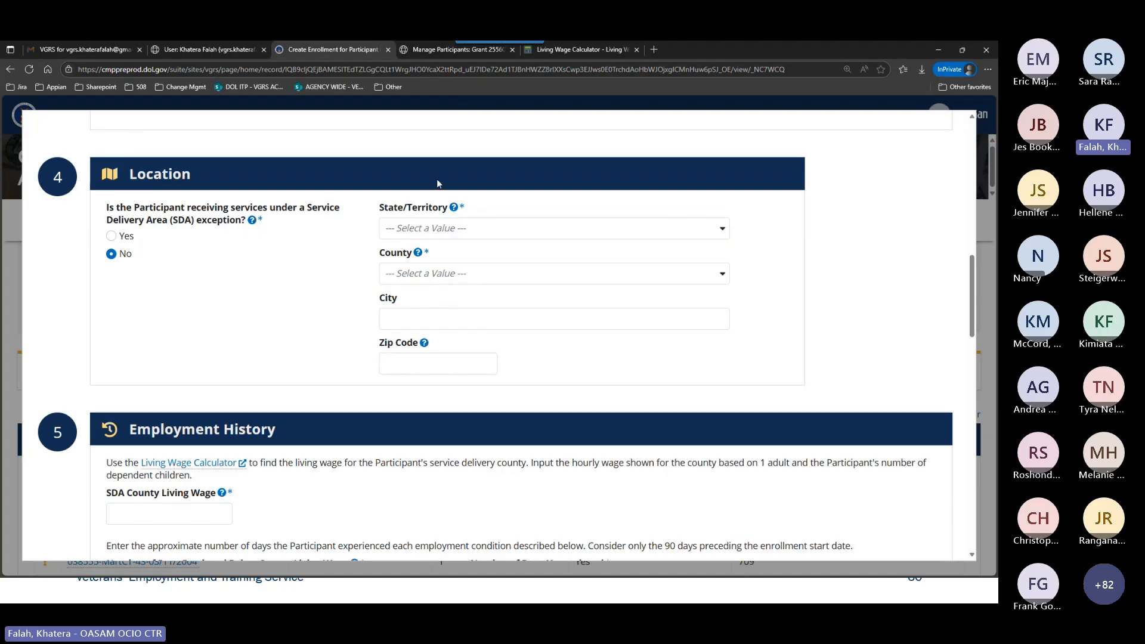
pyautogui.click(452, 228)
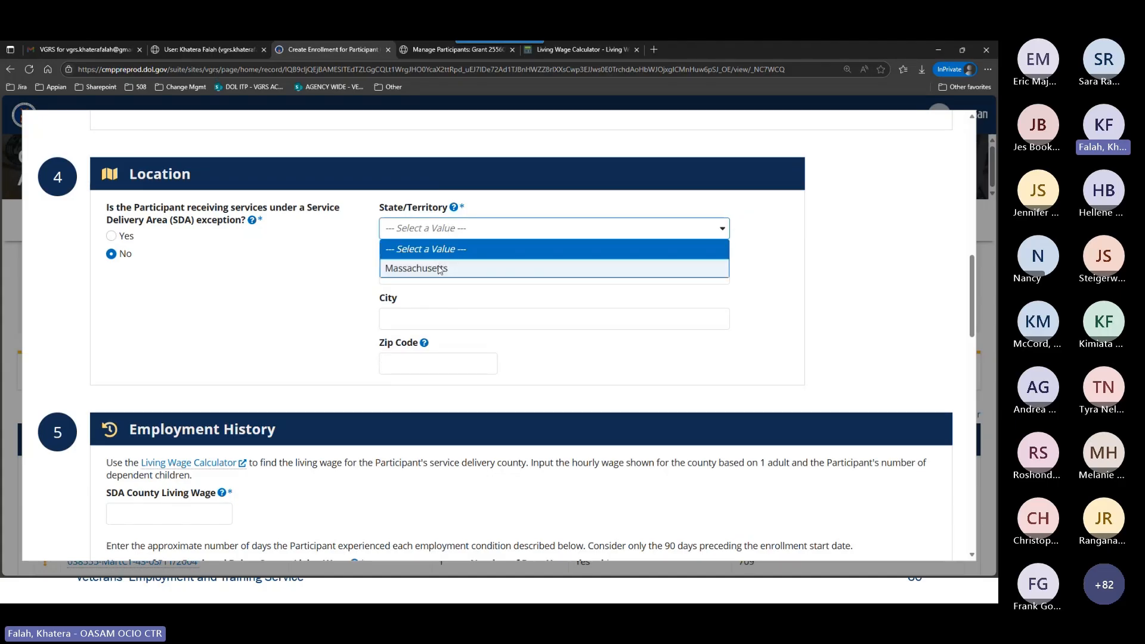
pyautogui.click(439, 270)
pyautogui.click(467, 278)
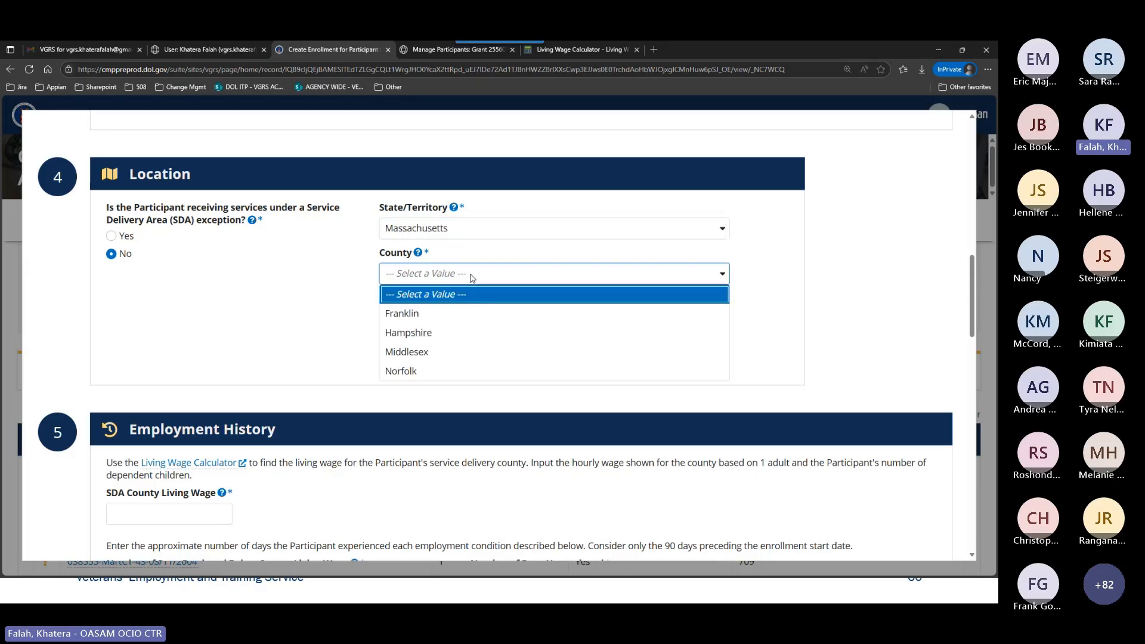
pyautogui.click(452, 333)
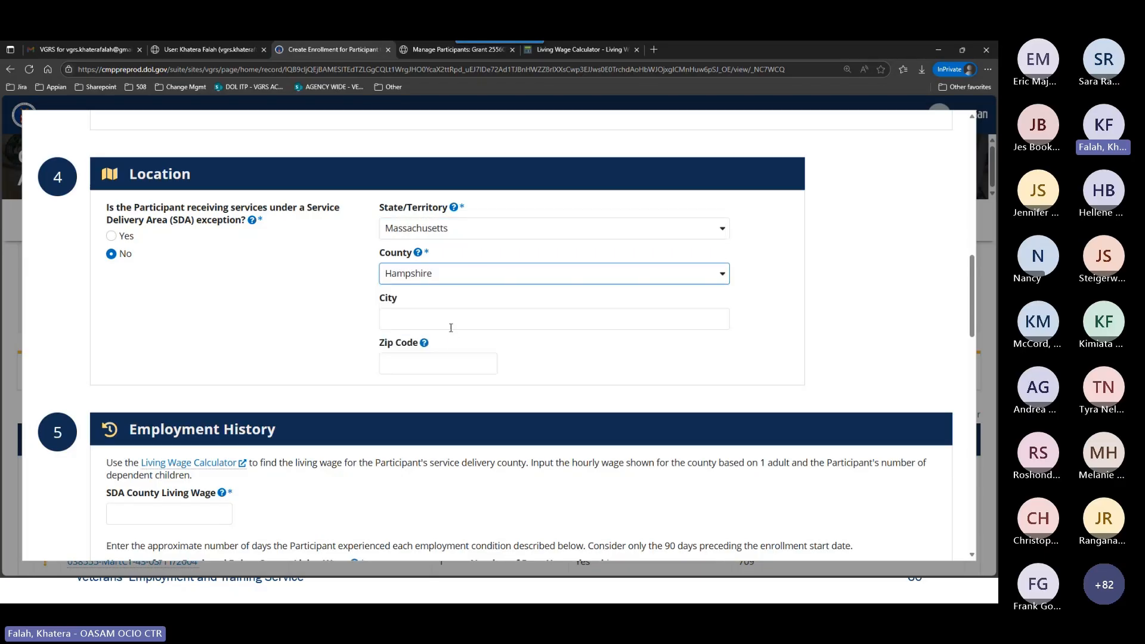
# Enter Amherst as the location's city and fill in the participant's zip code.
pyautogui.click(448, 320)
pyautogui.write('Amherst')
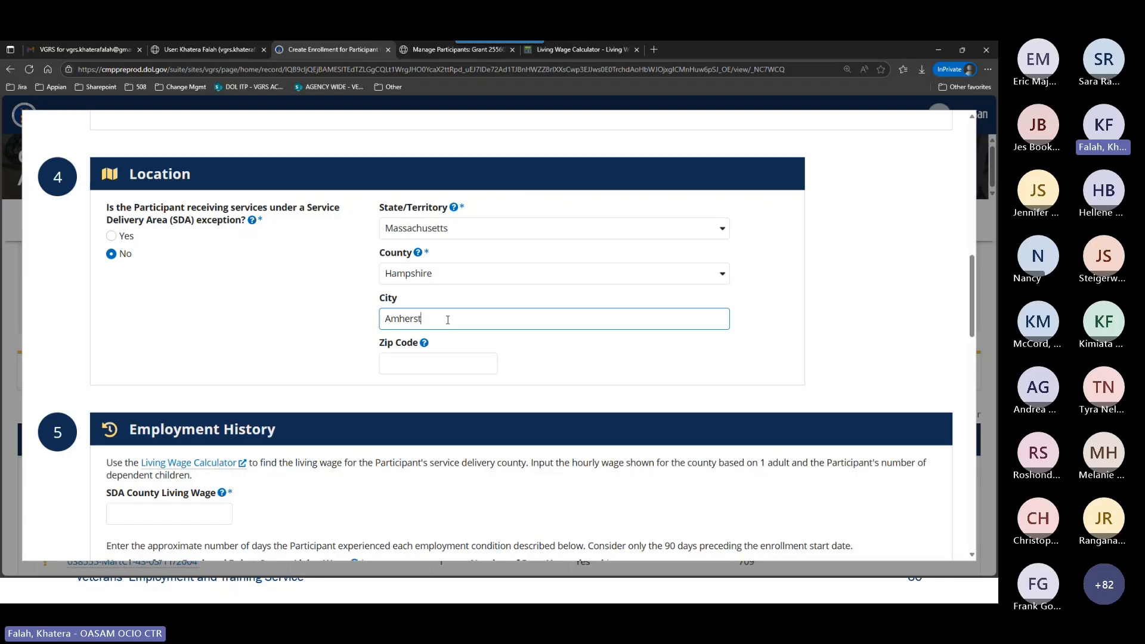
pyautogui.press('Tab')
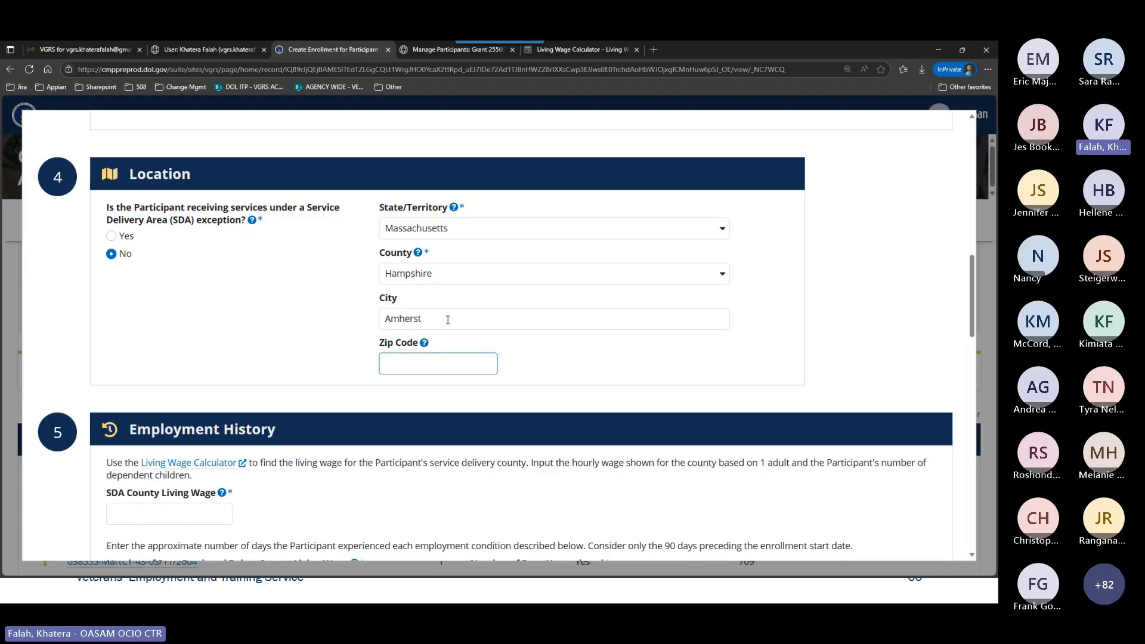
pyautogui.write('01059')
pyautogui.click(320, 333)
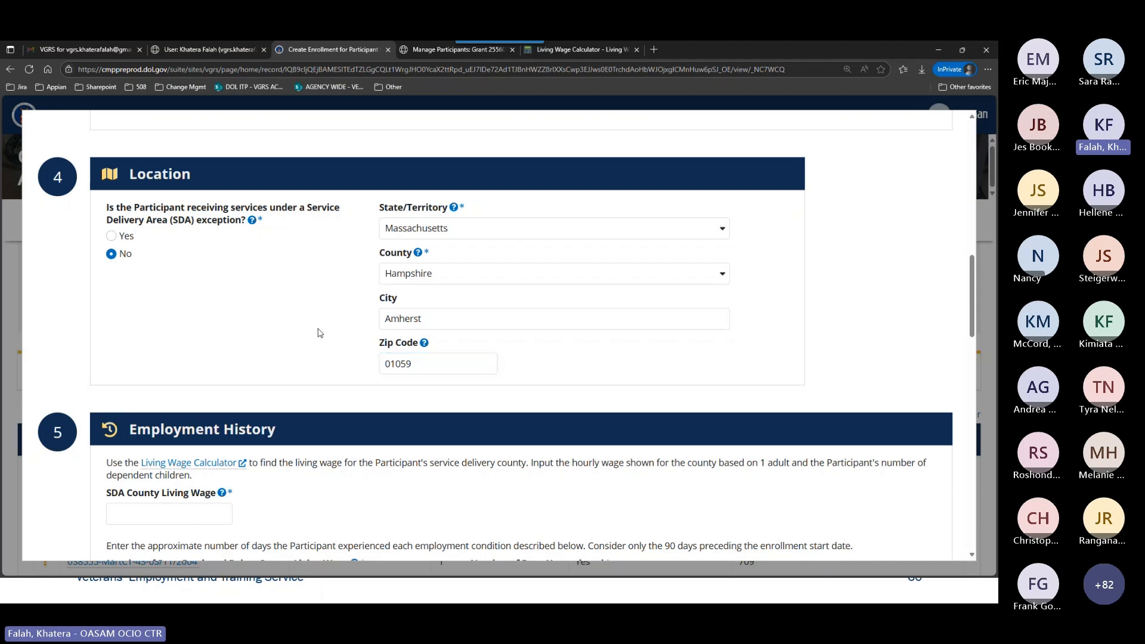
# Fill in the employment history with a county living wage of 46.71, 0 days employed below it and 90 days unemployed.
pyautogui.scroll(-3, 469, 370)
pyautogui.scroll(-1, 469, 373)
pyautogui.click(181, 254)
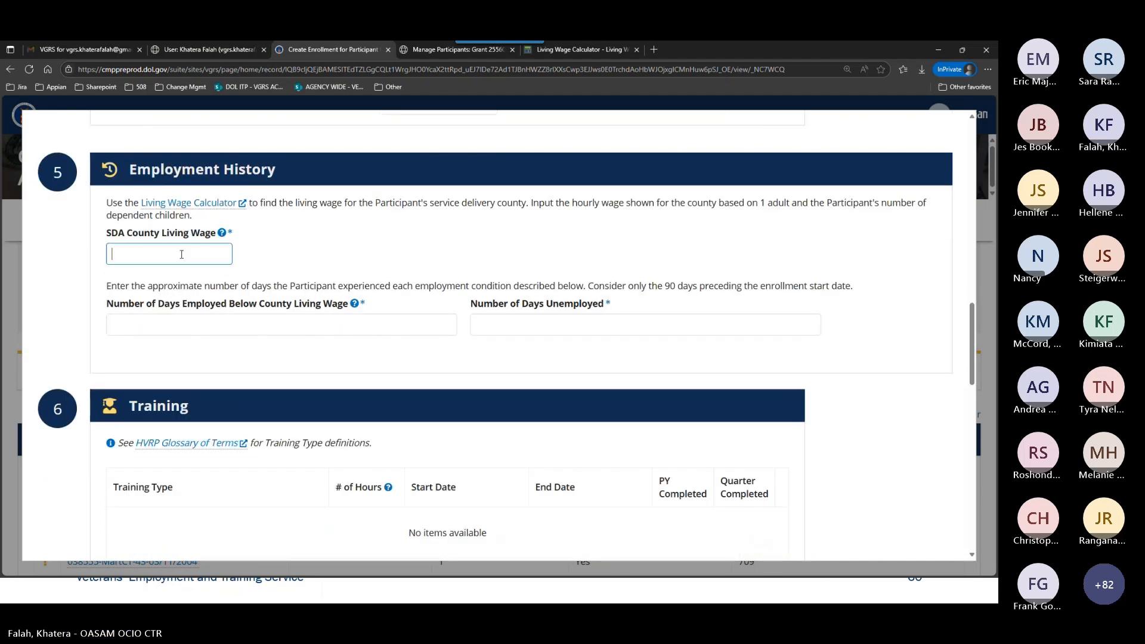
pyautogui.write('46.')
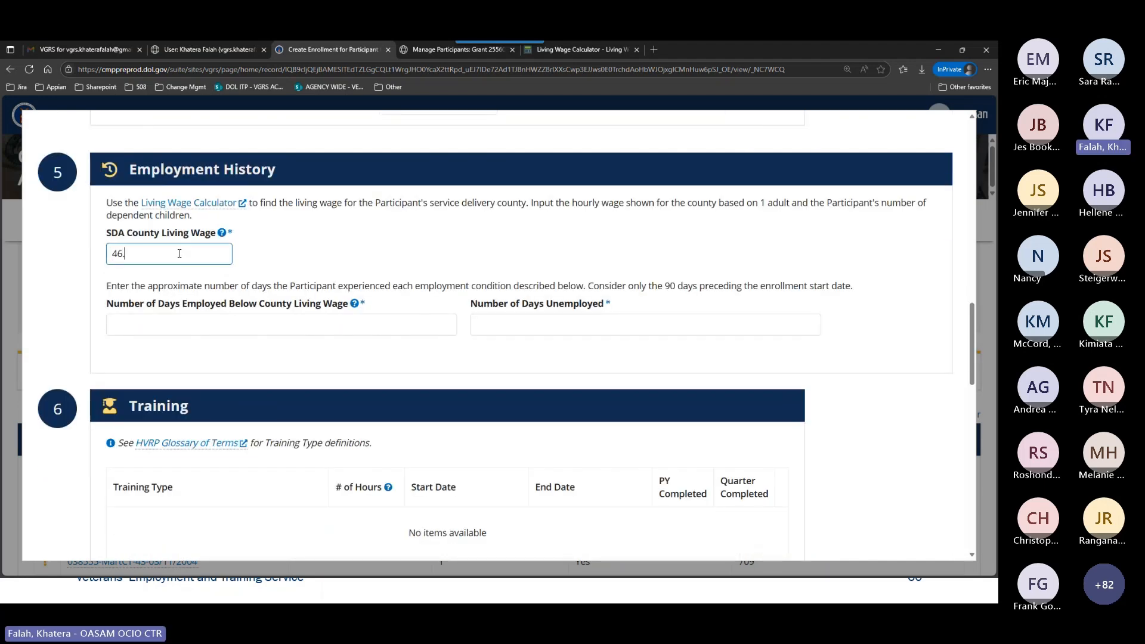
pyautogui.write('71')
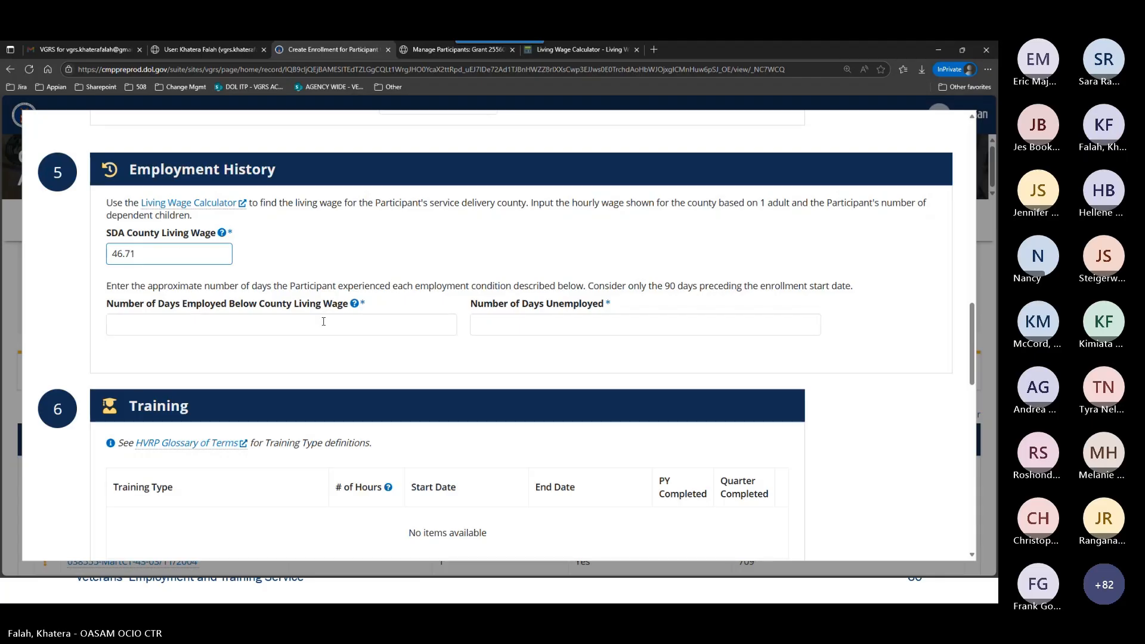
pyautogui.click(323, 322)
pyautogui.write('0')
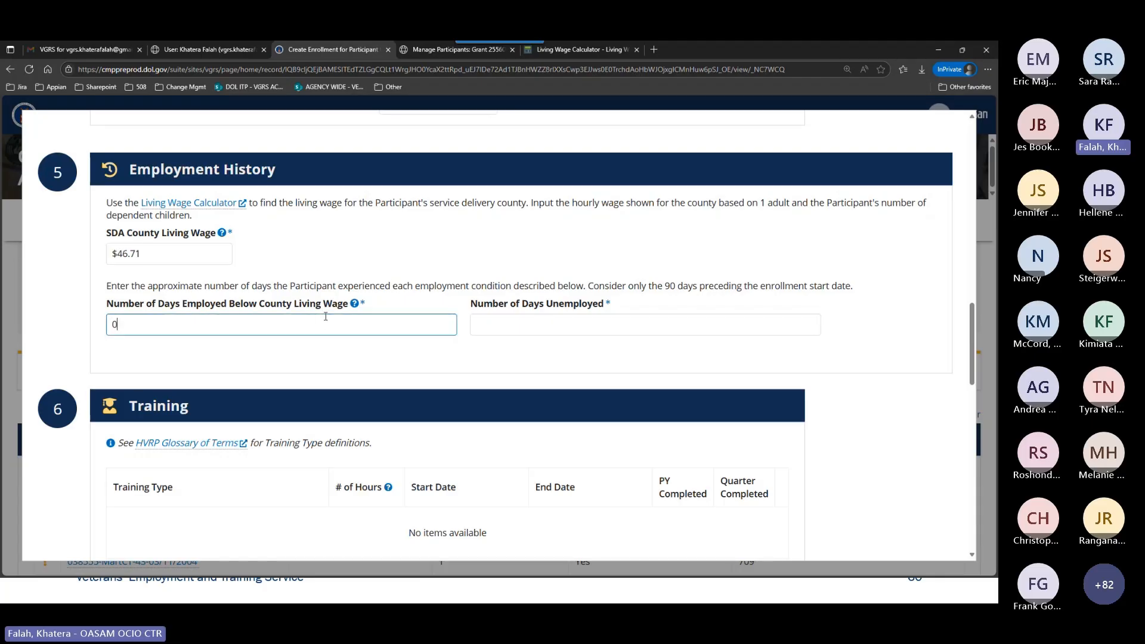
pyautogui.click(512, 317)
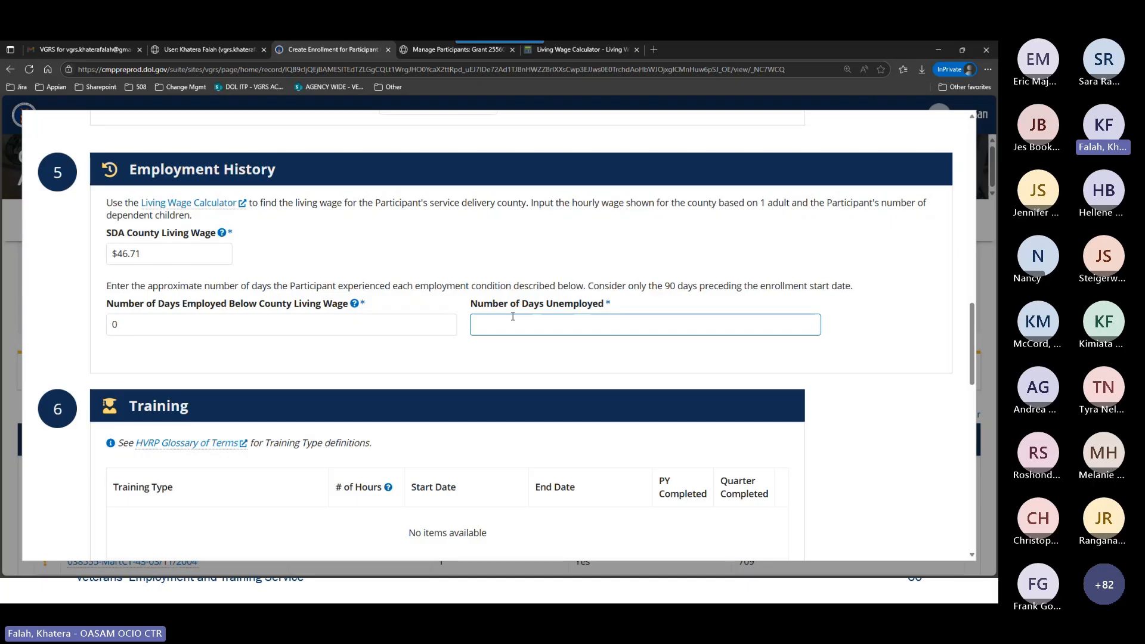
pyautogui.write('90')
# Leave Training empty and add an Employment Adjustment Services entry received on 04/15/2024 to Services Received.
pyautogui.scroll(-2, 504, 322)
pyautogui.scroll(-4, 504, 322)
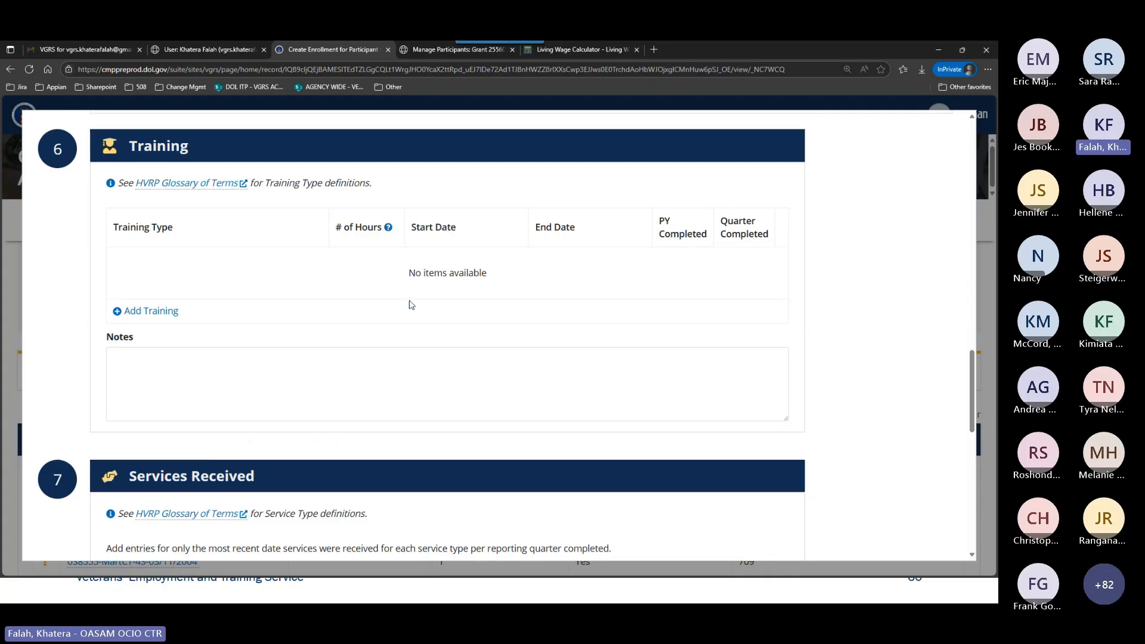
pyautogui.scroll(-2, 409, 307)
pyautogui.scroll(-2, 409, 310)
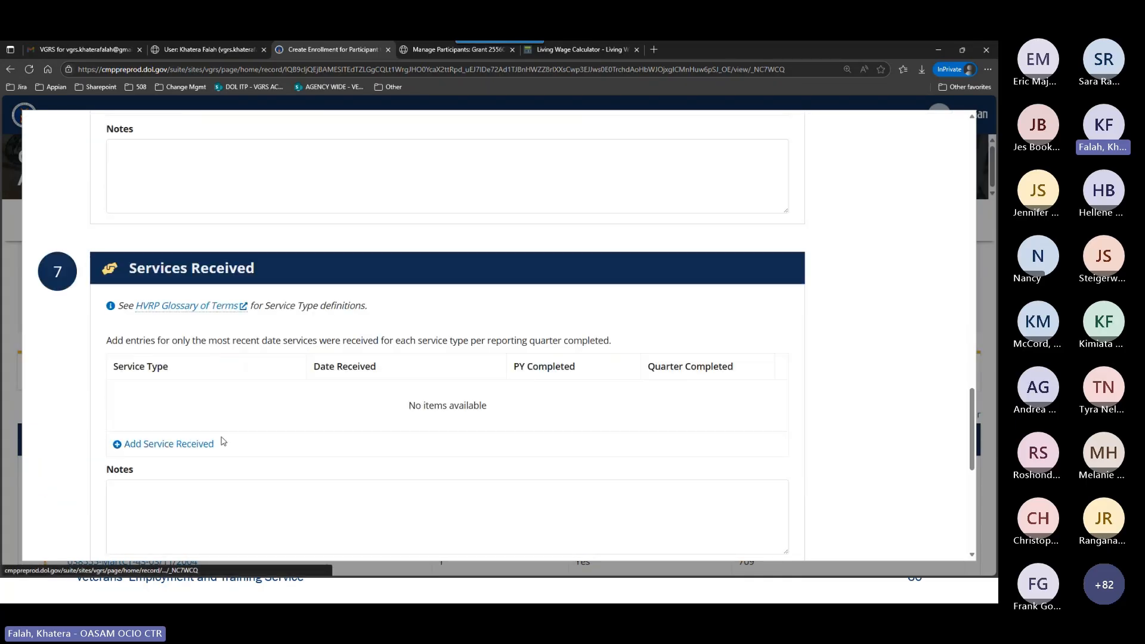
pyautogui.click(205, 442)
pyautogui.click(244, 394)
pyautogui.scroll(-1, 221, 275)
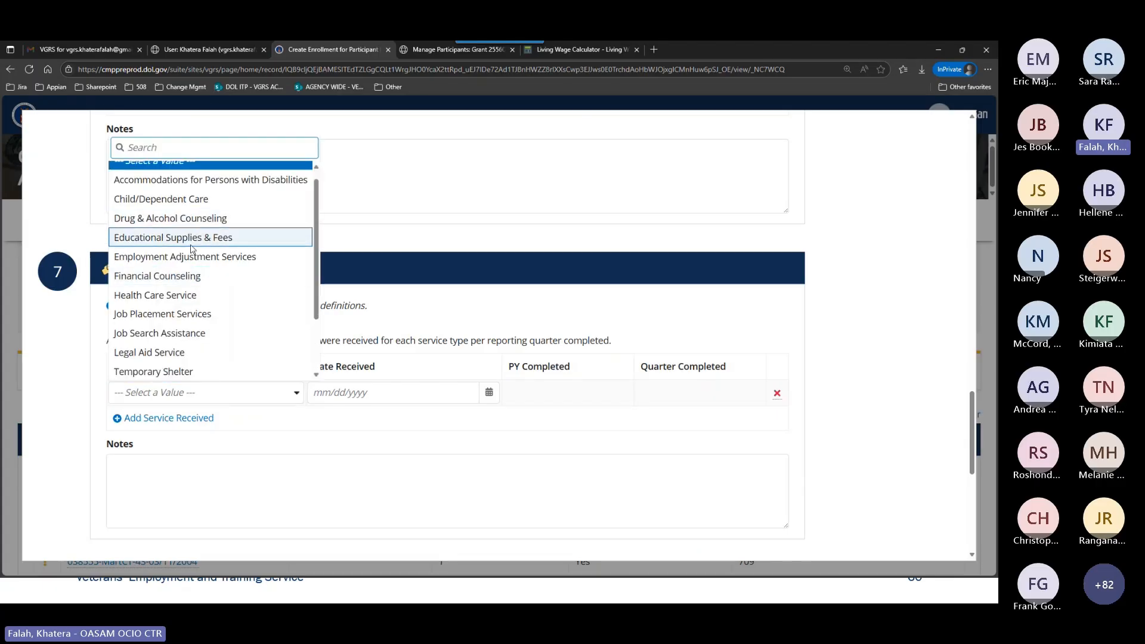
pyautogui.click(192, 256)
pyautogui.click(372, 394)
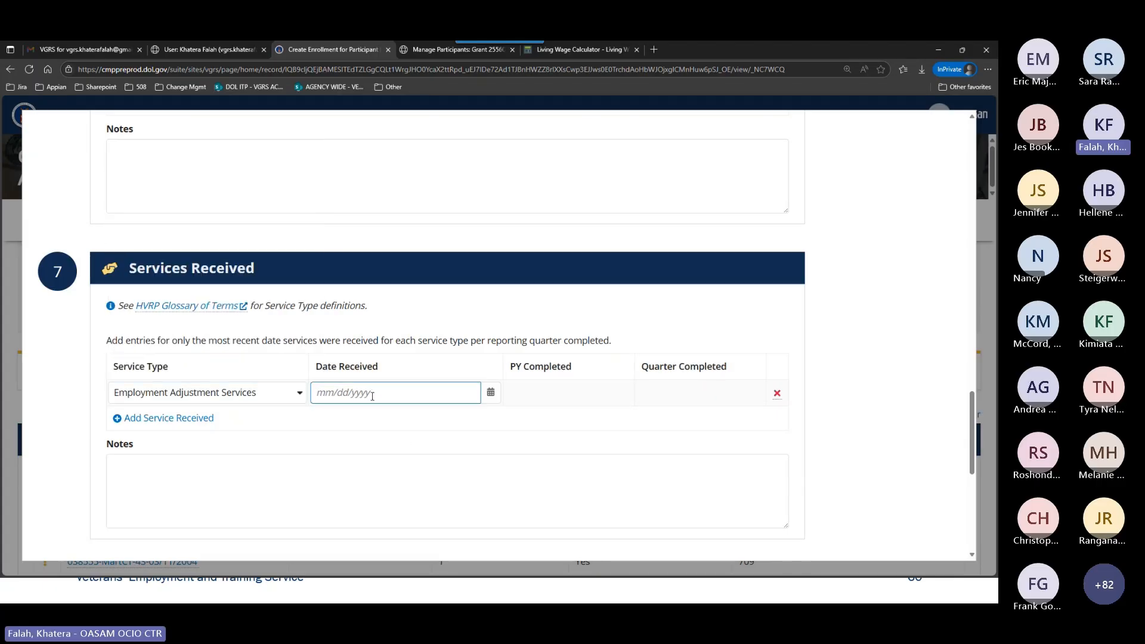
pyautogui.write('04/15/2024')
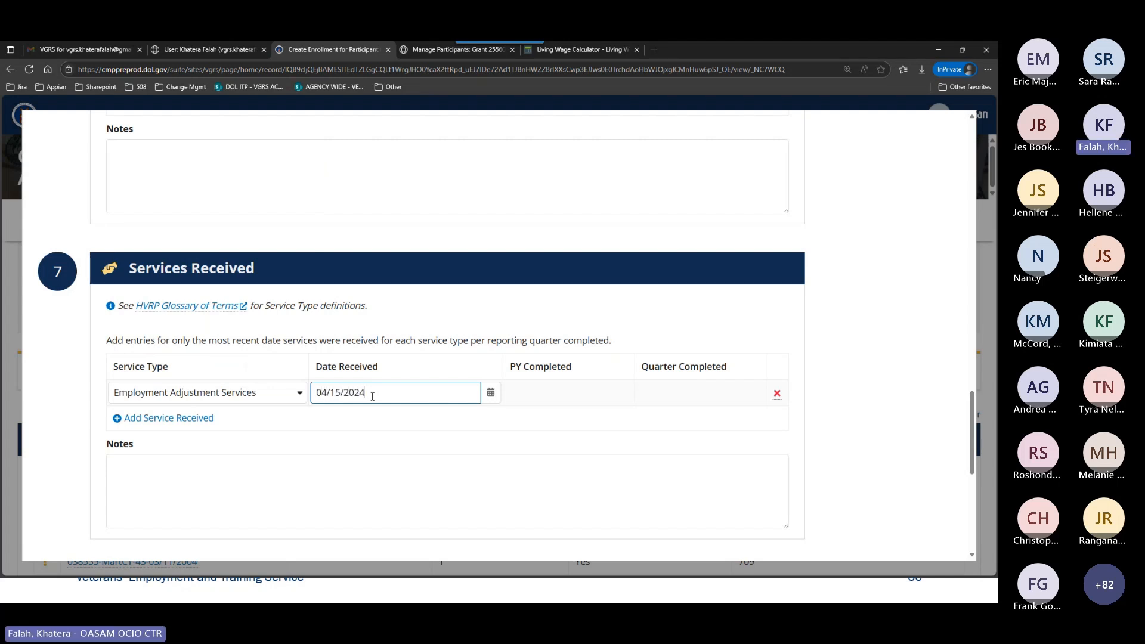
# Add a second Employment Adjustment Services entry with 07/15/2024 as the date received.
pyautogui.click(179, 421)
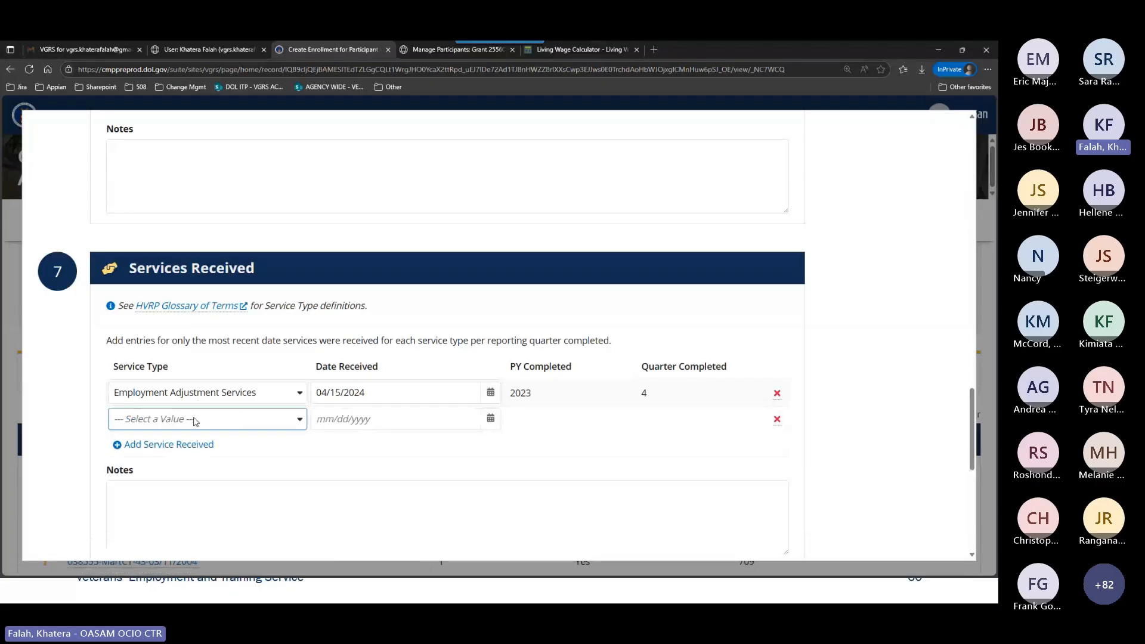
pyautogui.click(206, 419)
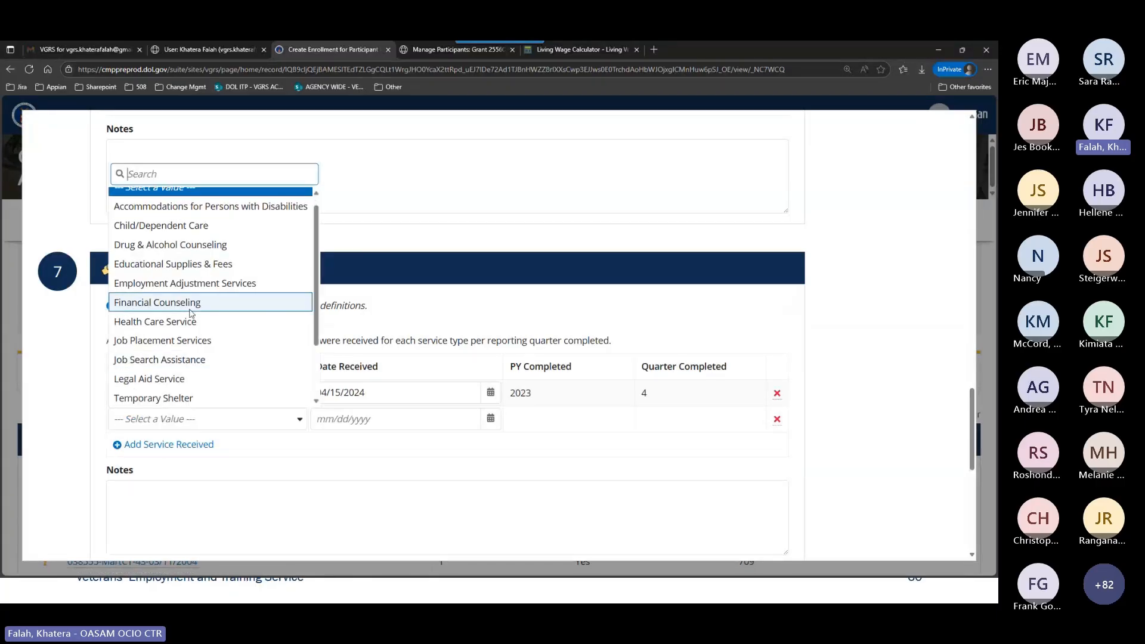
pyautogui.click(208, 283)
pyautogui.click(334, 417)
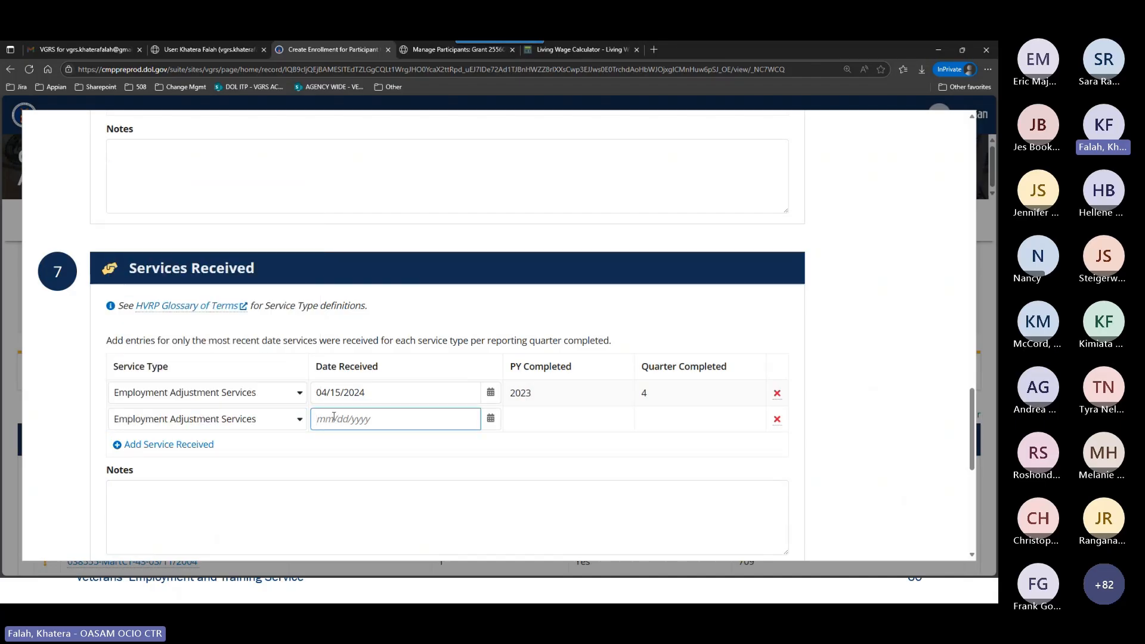
pyautogui.write('07/15/2025')
pyautogui.press('BackSpace')
pyautogui.write('4')
pyautogui.click(432, 341)
# Enter 03/15/2024 as the Service End Date in the Exit section.
pyautogui.scroll(-1, 431, 336)
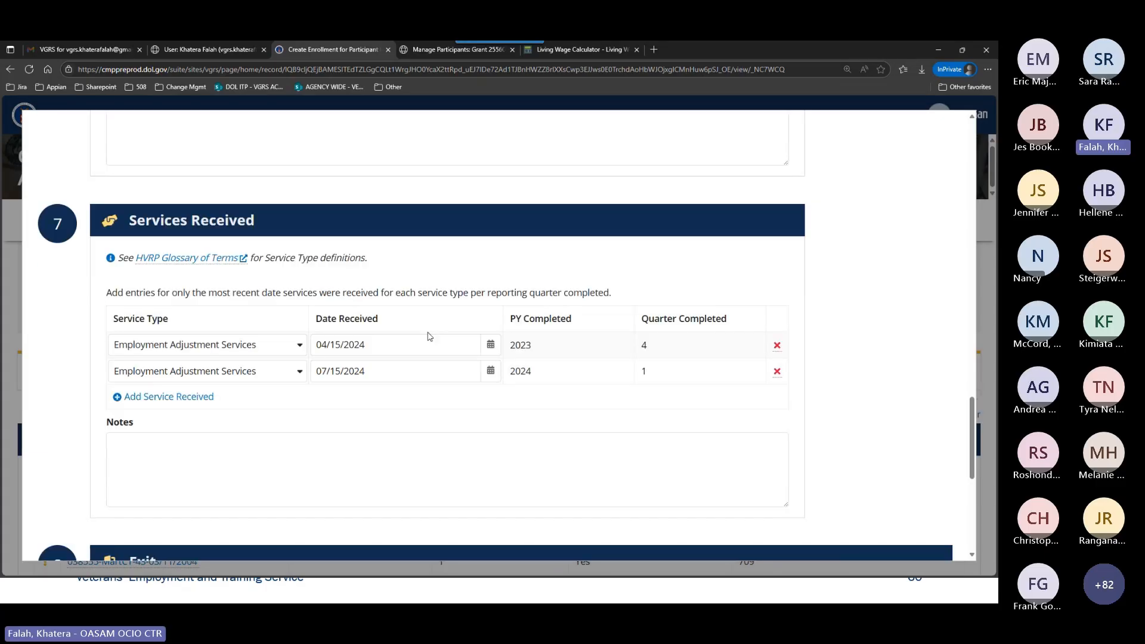
pyautogui.scroll(-1, 445, 322)
pyautogui.scroll(-1, 445, 322)
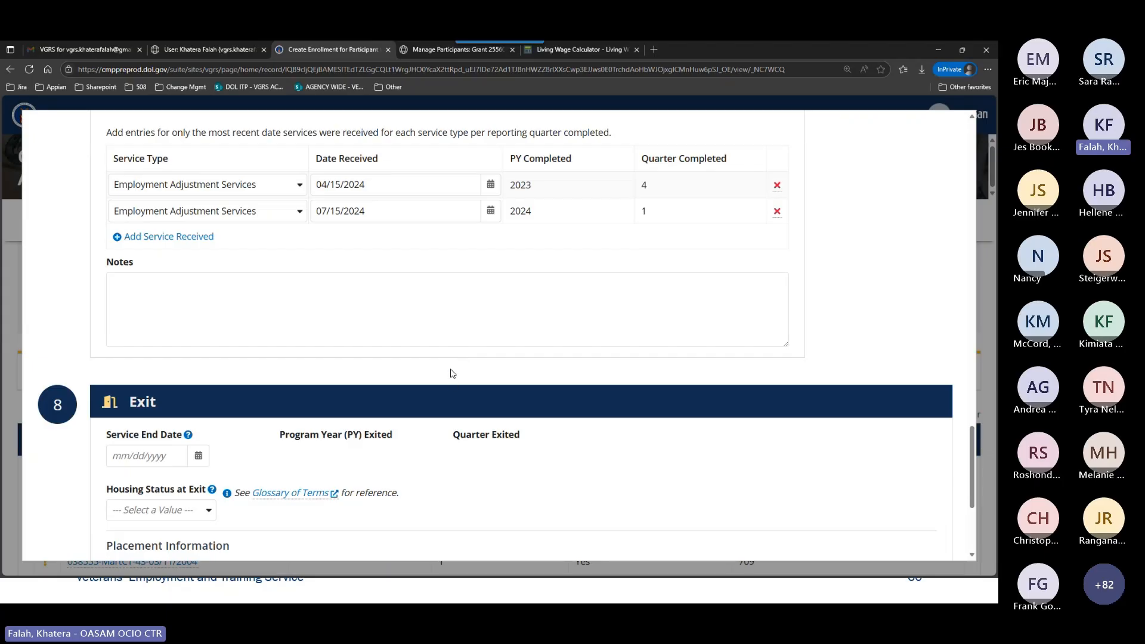
pyautogui.scroll(-1, 485, 284)
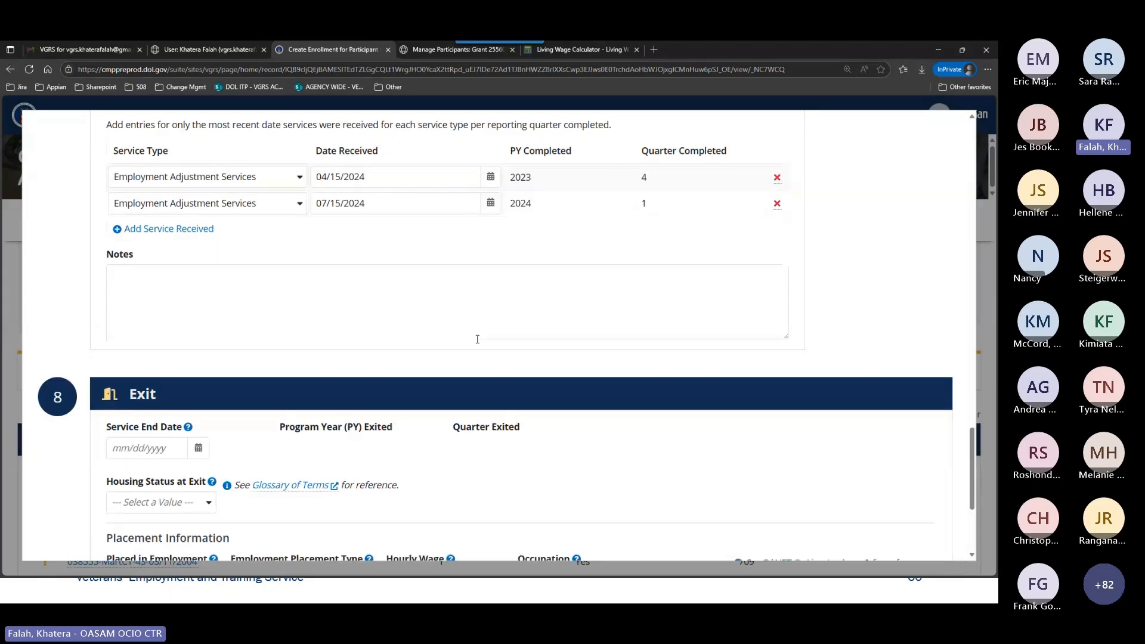
pyautogui.scroll(-2, 477, 339)
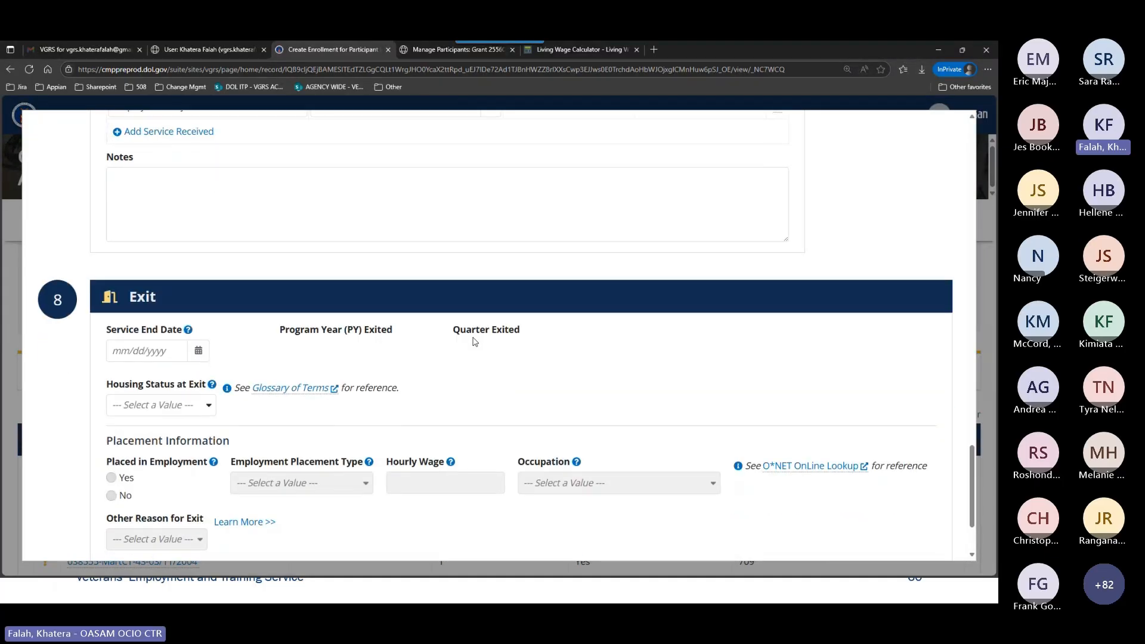
pyautogui.scroll(-1, 471, 341)
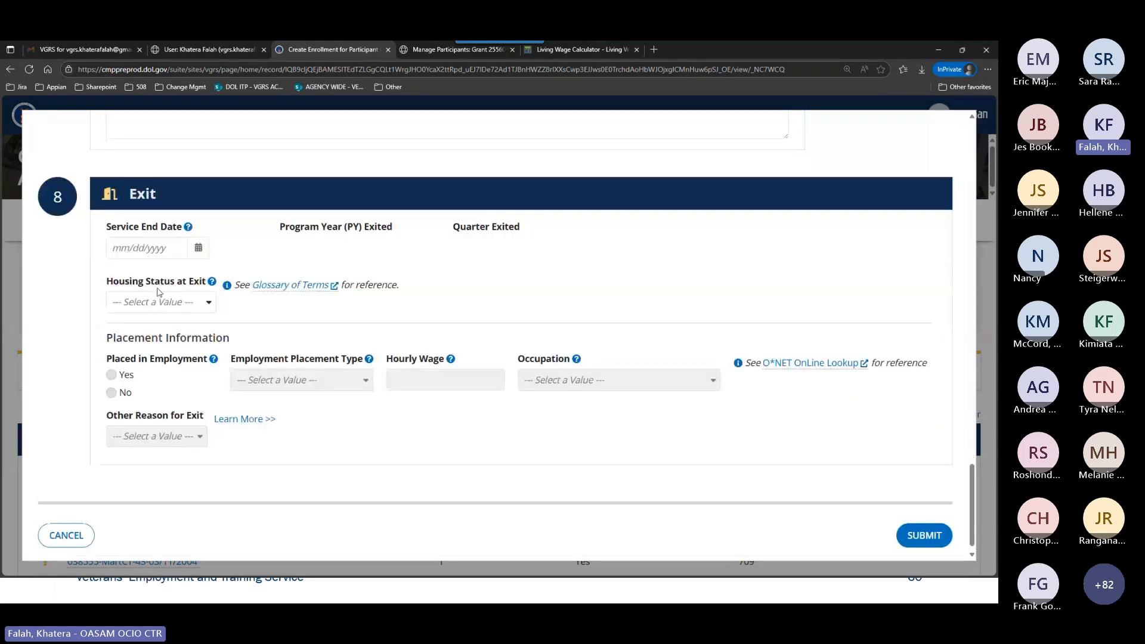
pyautogui.click(159, 248)
pyautogui.write('03/1')
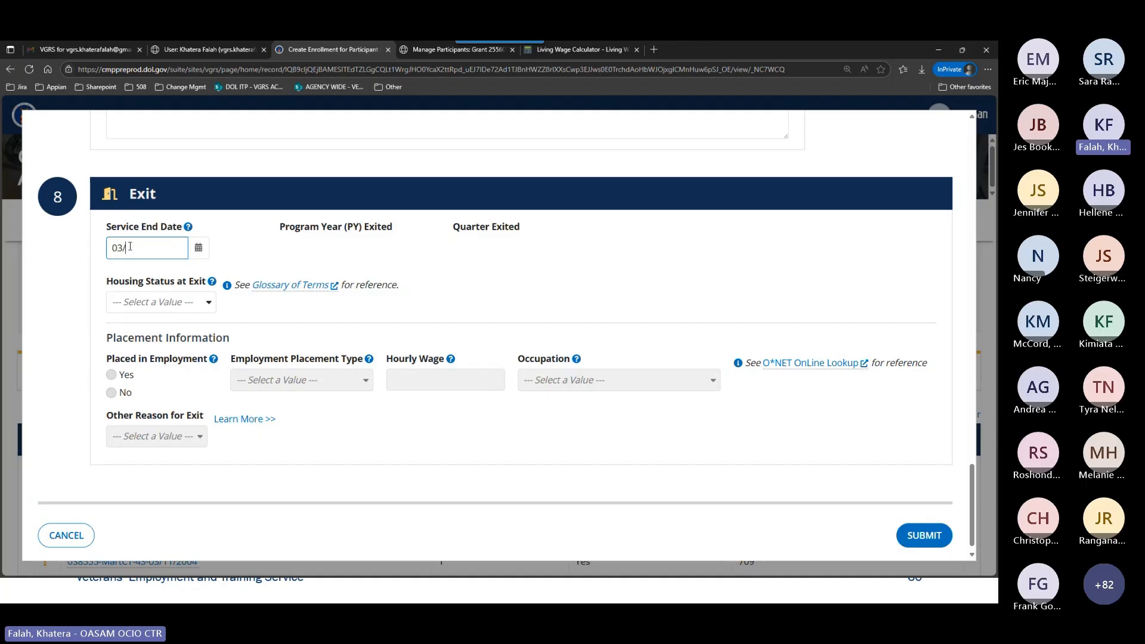
pyautogui.write('5/2024')
pyautogui.press('Tab')
# Review the services received against the exit date and set Housing Status at Exit to Permanent Housing.
pyautogui.scroll(6, 129, 239)
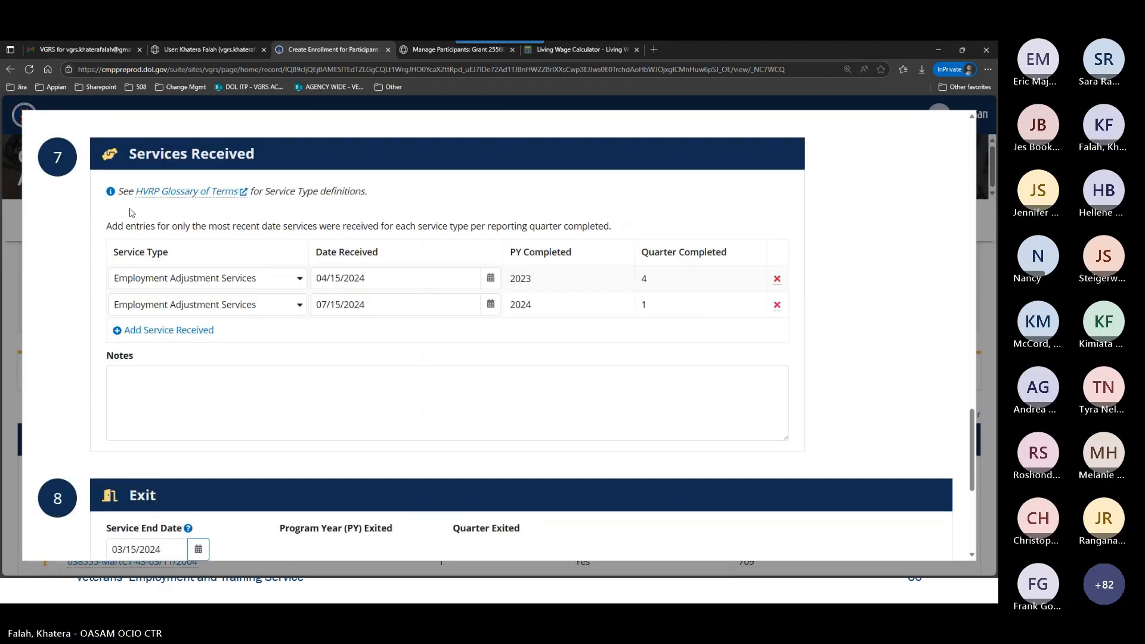
pyautogui.scroll(-2, 492, 350)
pyautogui.scroll(-2, 492, 349)
pyautogui.click(379, 357)
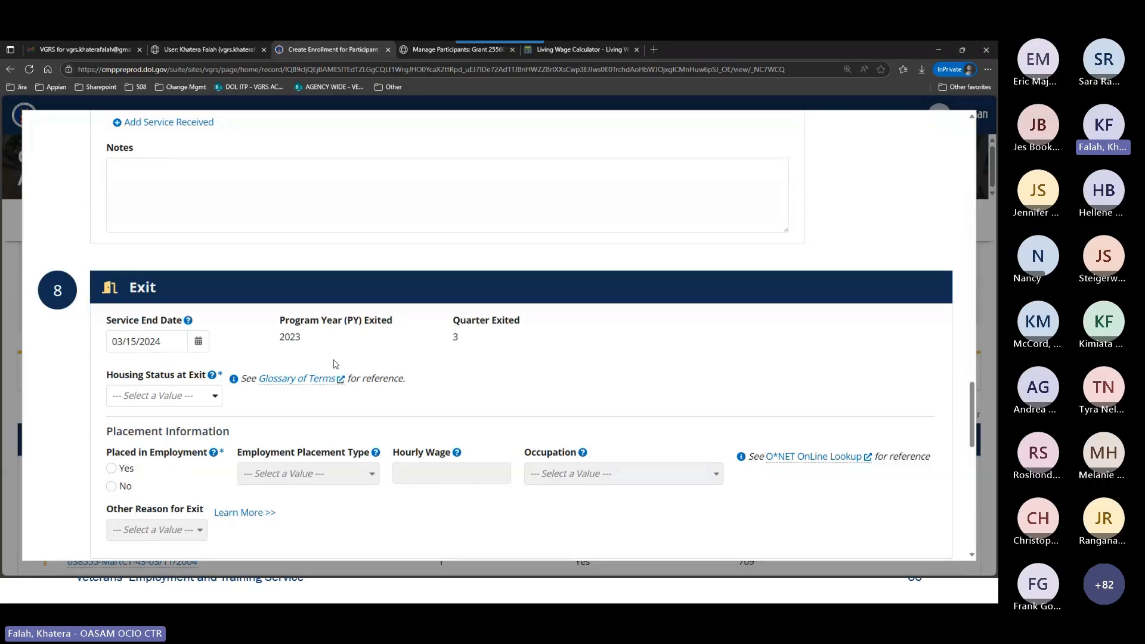
pyautogui.scroll(1, 332, 362)
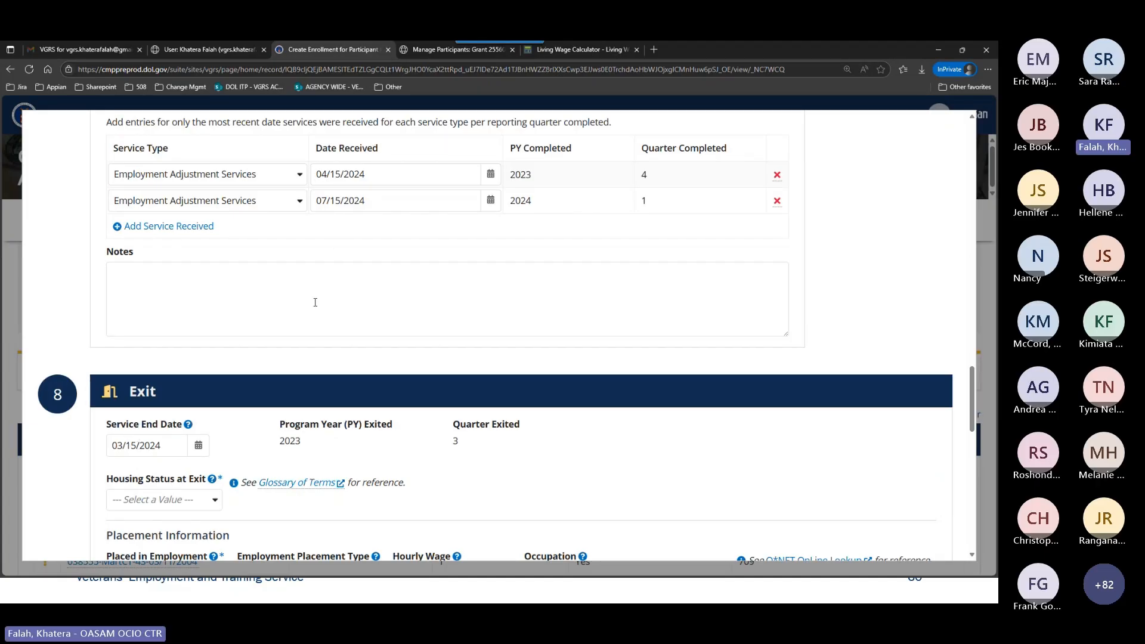
pyautogui.scroll(-3, 315, 303)
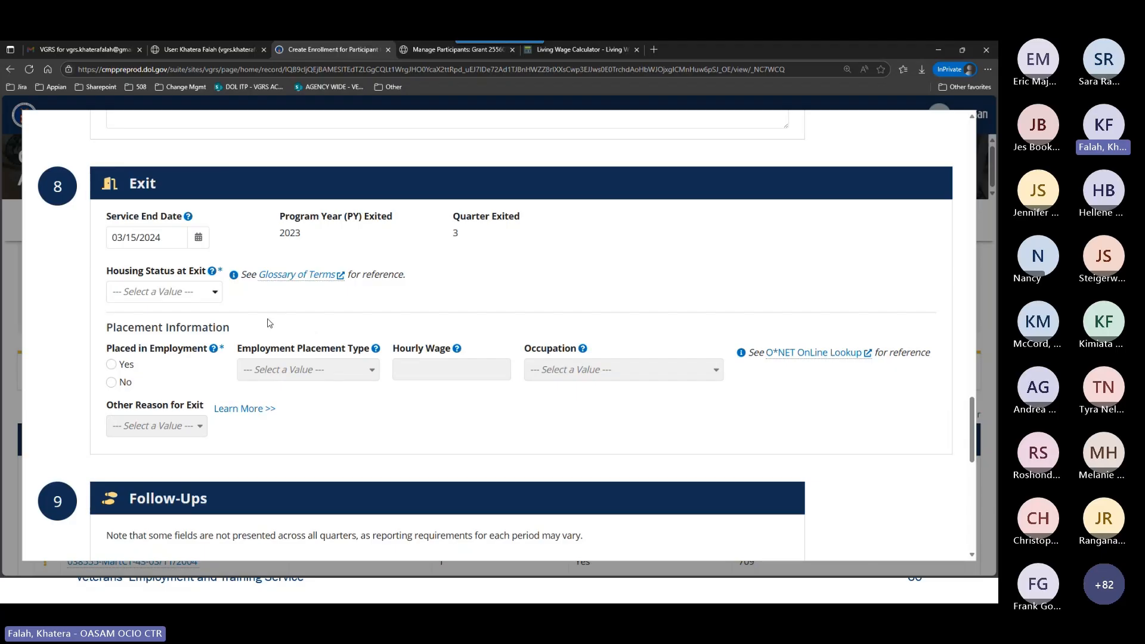
pyautogui.click(185, 292)
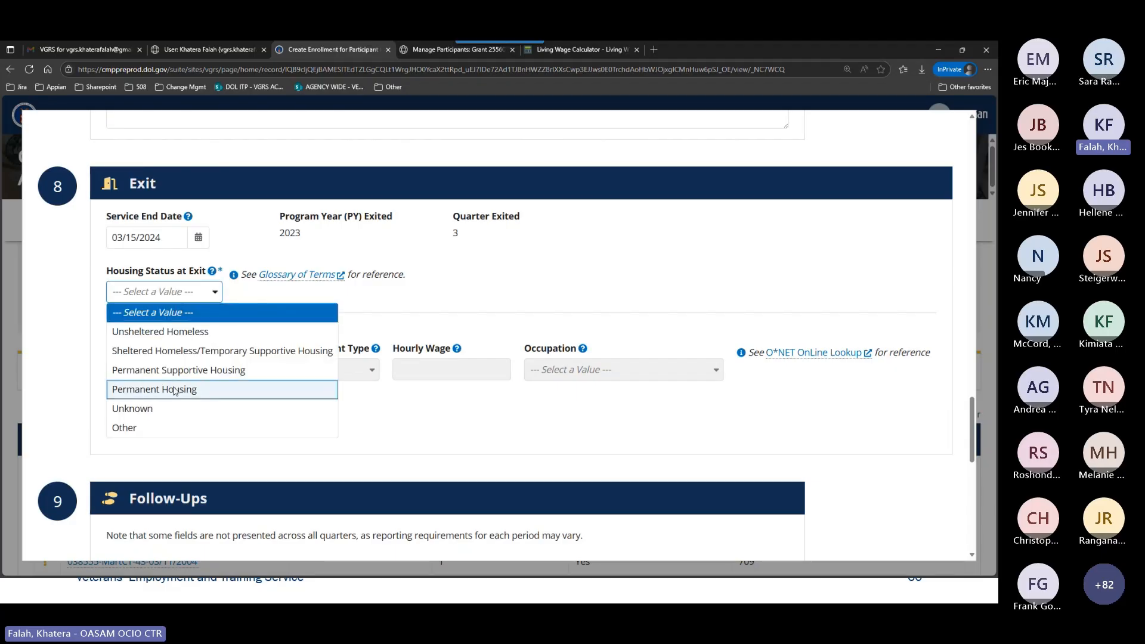
pyautogui.click(175, 391)
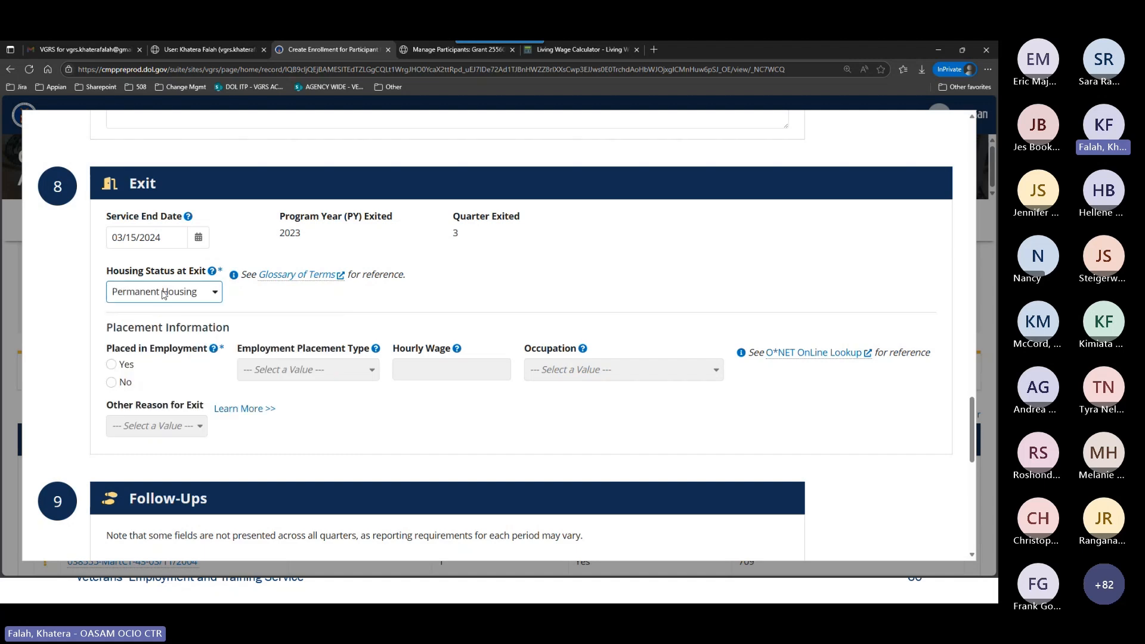
# Mark Placed in Employment as Yes and choose 47-Construction and Extraction as the placement occupation.
pyautogui.scroll(-1, 266, 333)
pyautogui.scroll(-1, 267, 332)
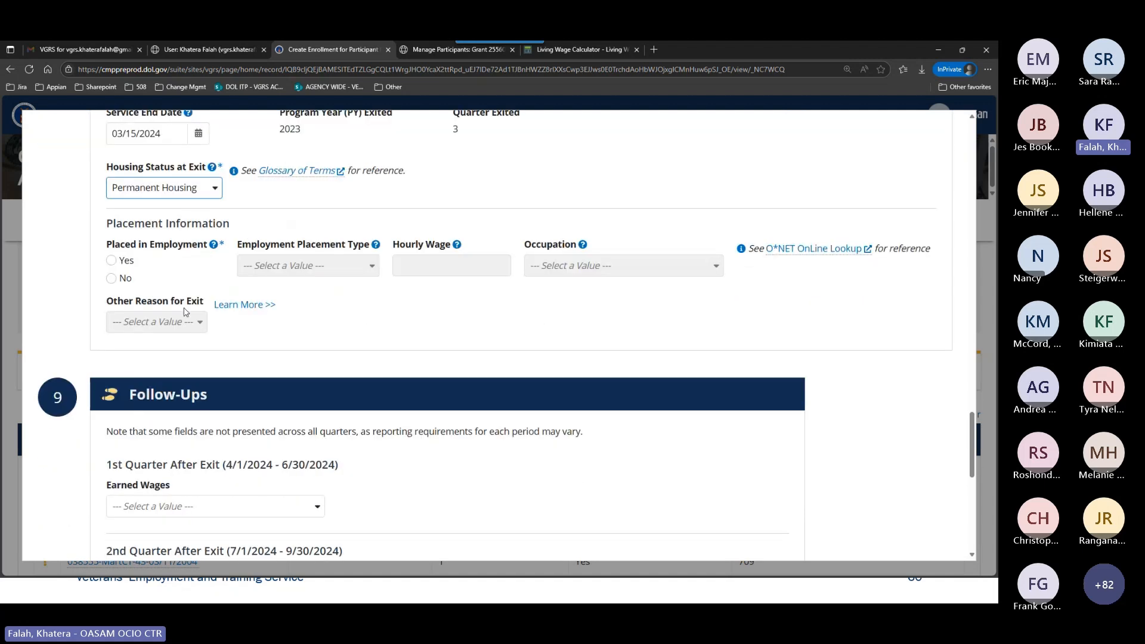
pyautogui.click(126, 261)
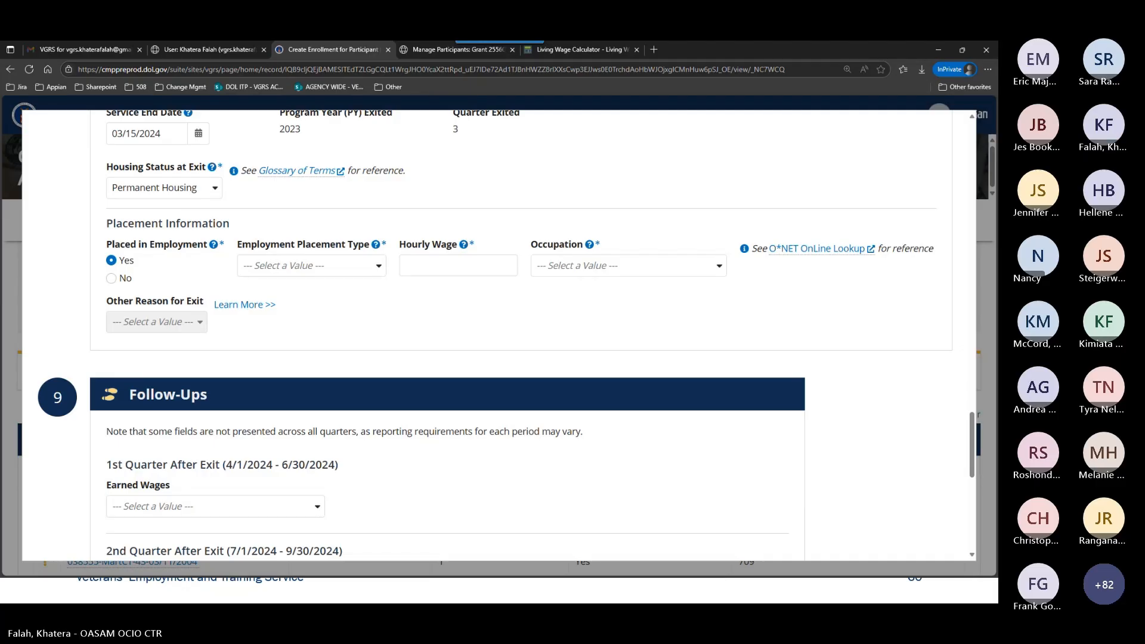
pyautogui.click(571, 272)
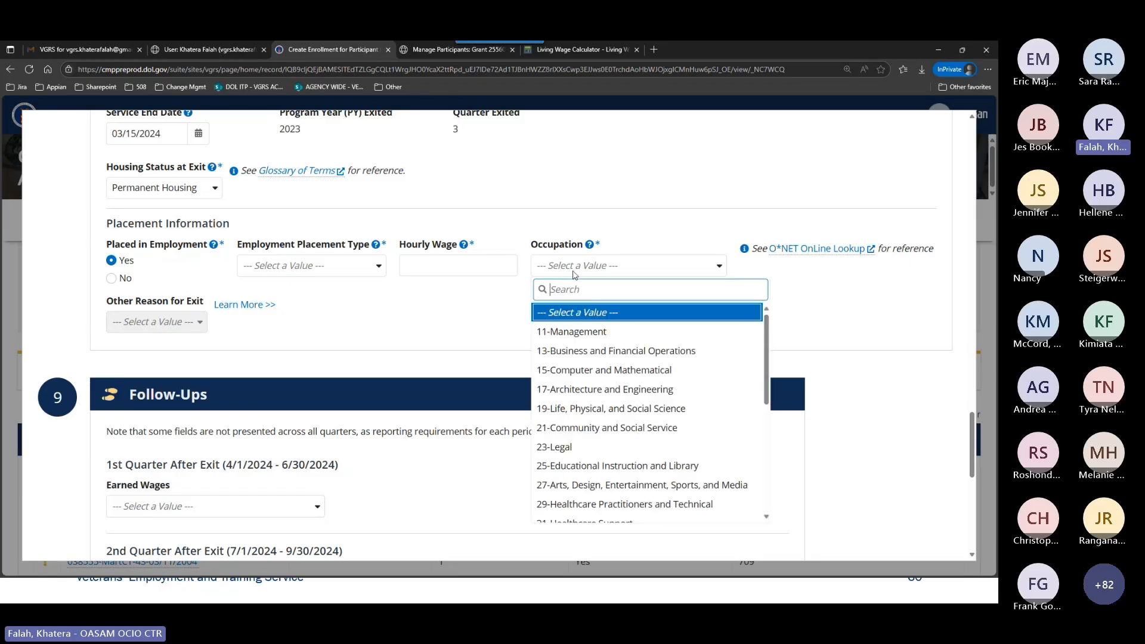
pyautogui.write('47')
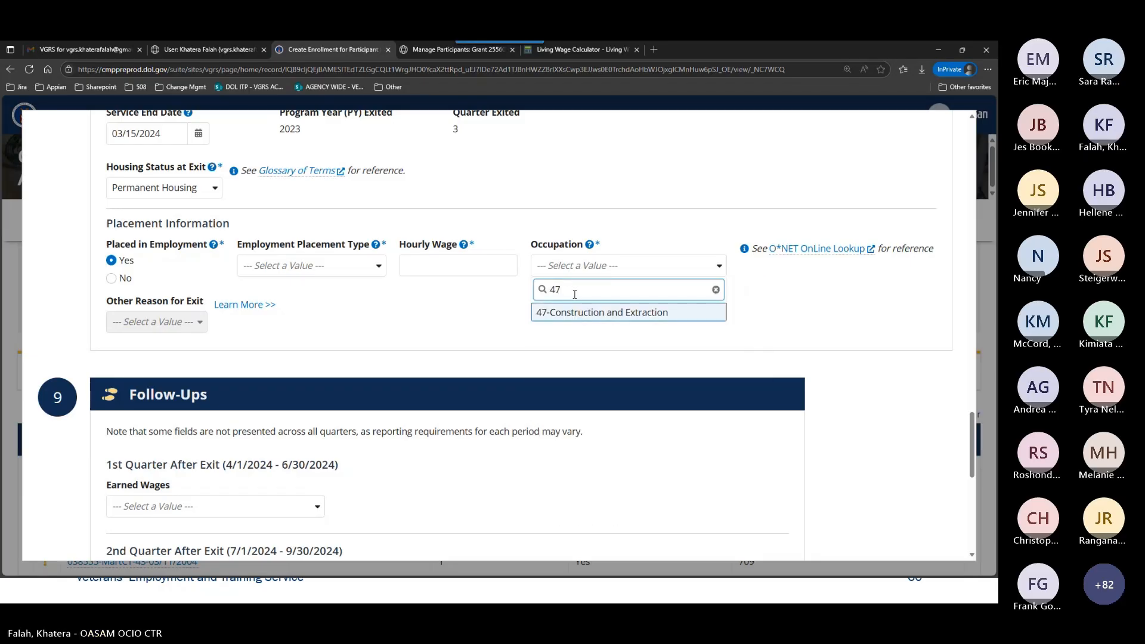
pyautogui.click(579, 313)
# Set the Employment Placement Type to Part-Time with an hourly wage of 17.
pyautogui.click(350, 266)
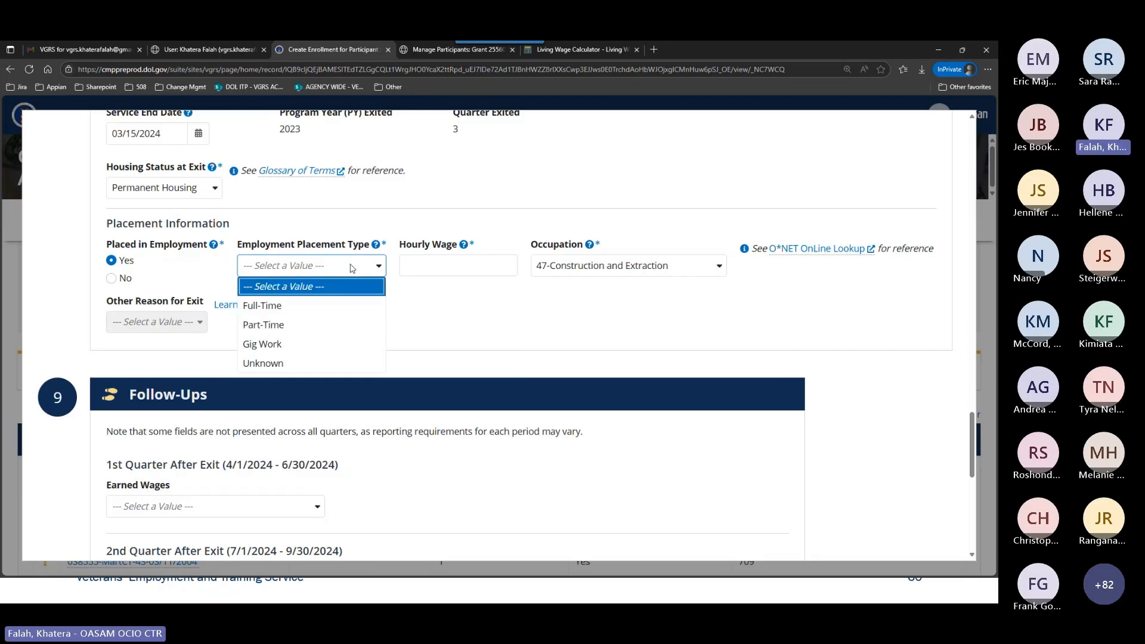
pyautogui.click(329, 323)
pyautogui.click(432, 267)
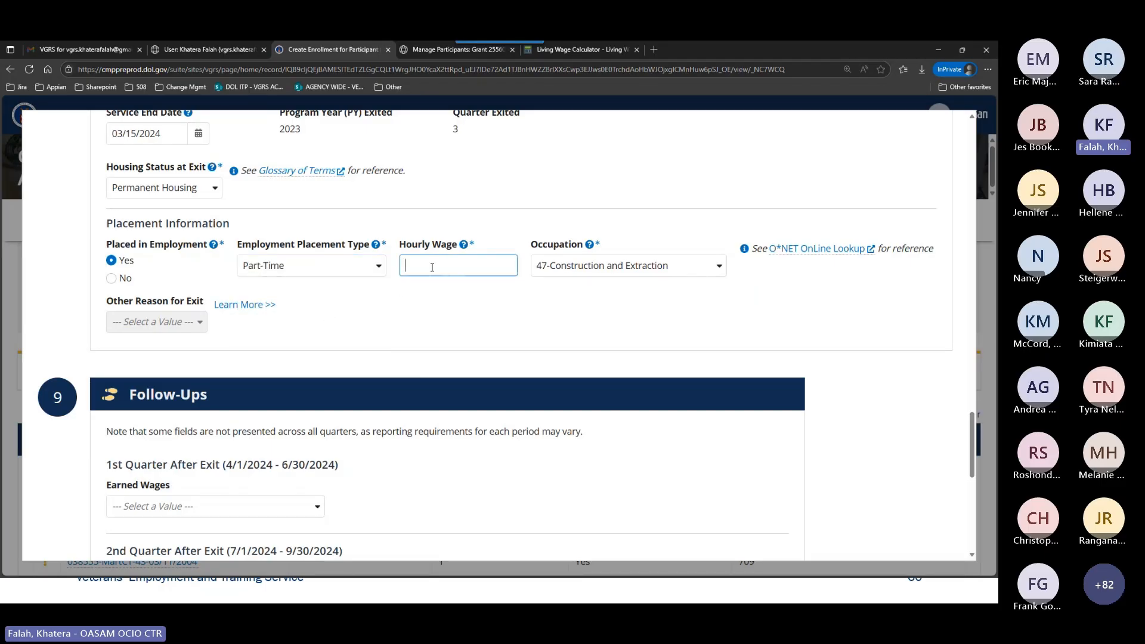
pyautogui.write('17')
pyautogui.click(458, 305)
# Review the Exit and Follow-Ups sections and set Earned Wages to Yes for the 1st Quarter After Exit.
pyautogui.scroll(-3, 505, 336)
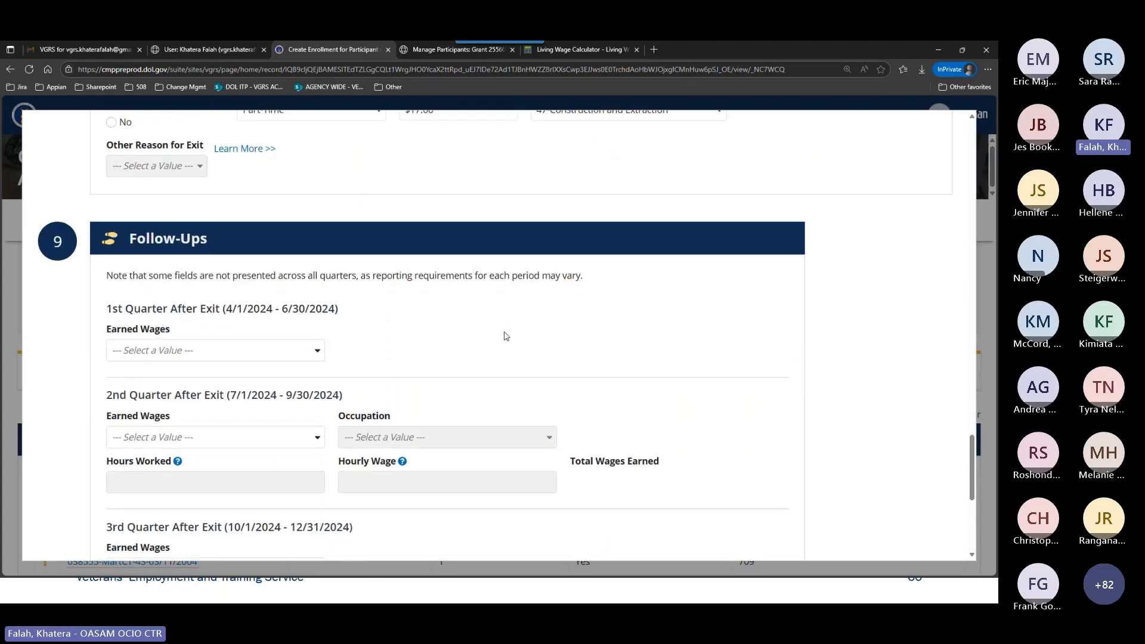
pyautogui.scroll(-2, 506, 336)
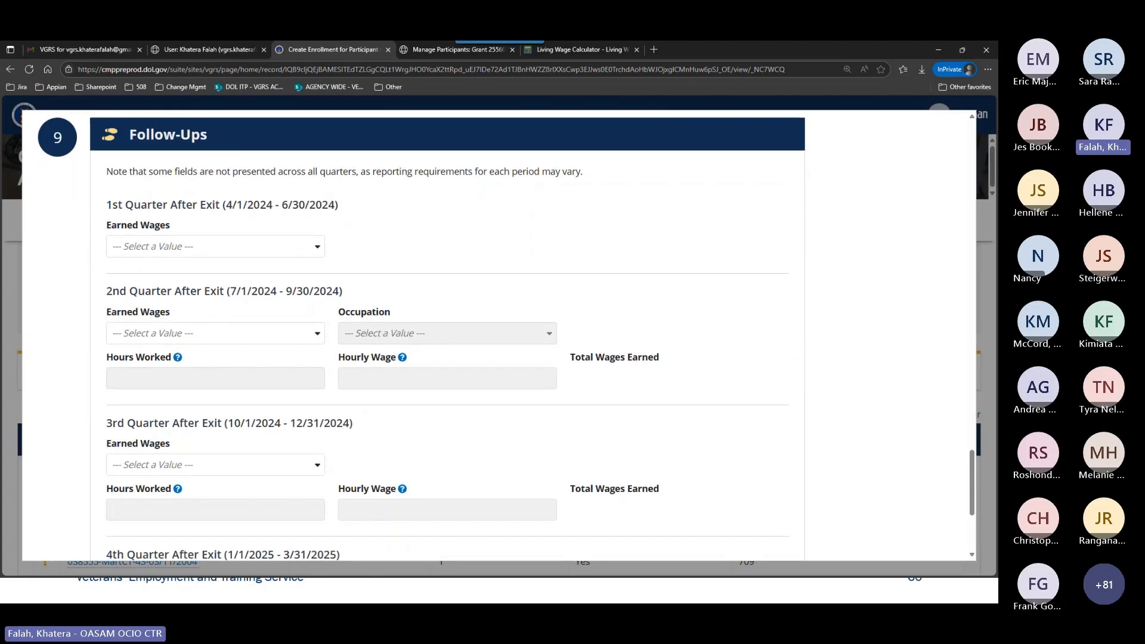
pyautogui.scroll(7, 325, 220)
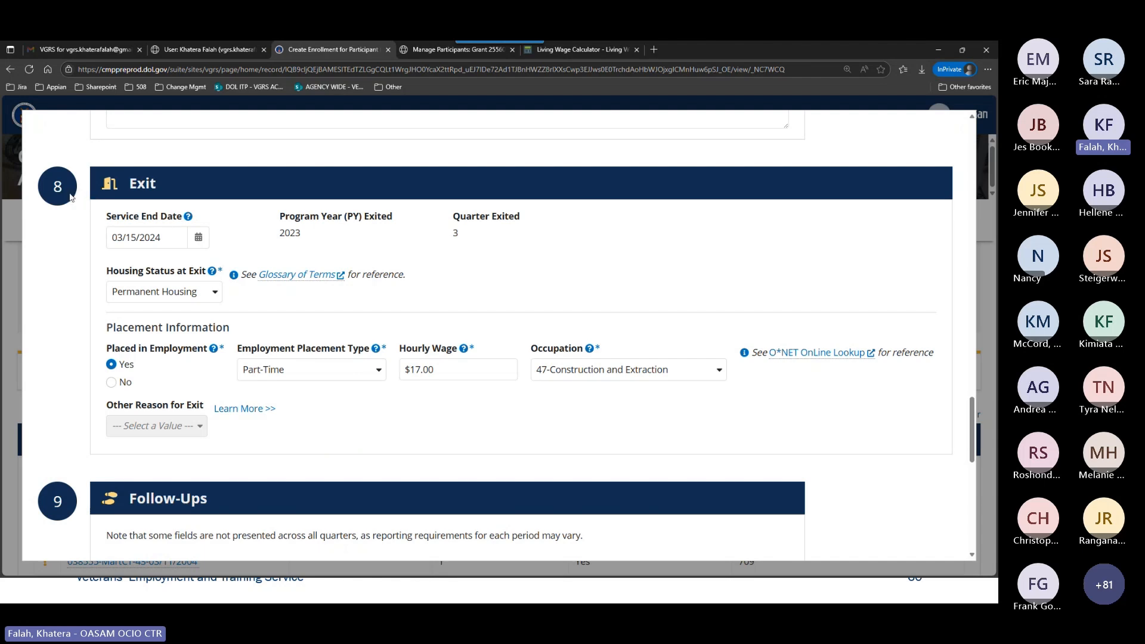
pyautogui.scroll(-5, 424, 388)
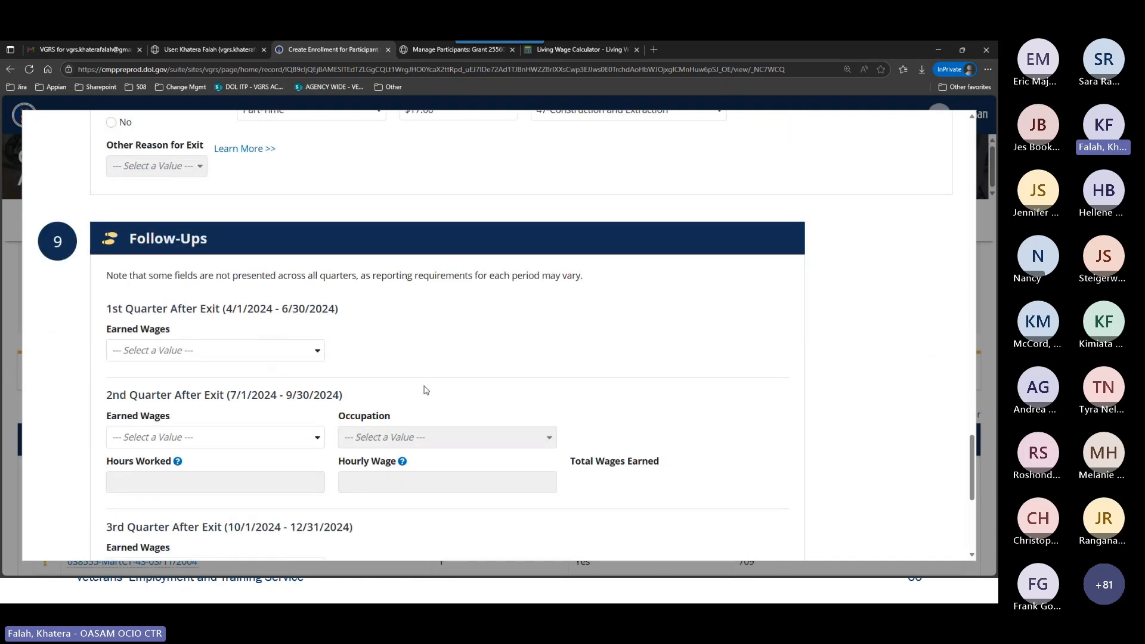
pyautogui.scroll(-1, 251, 268)
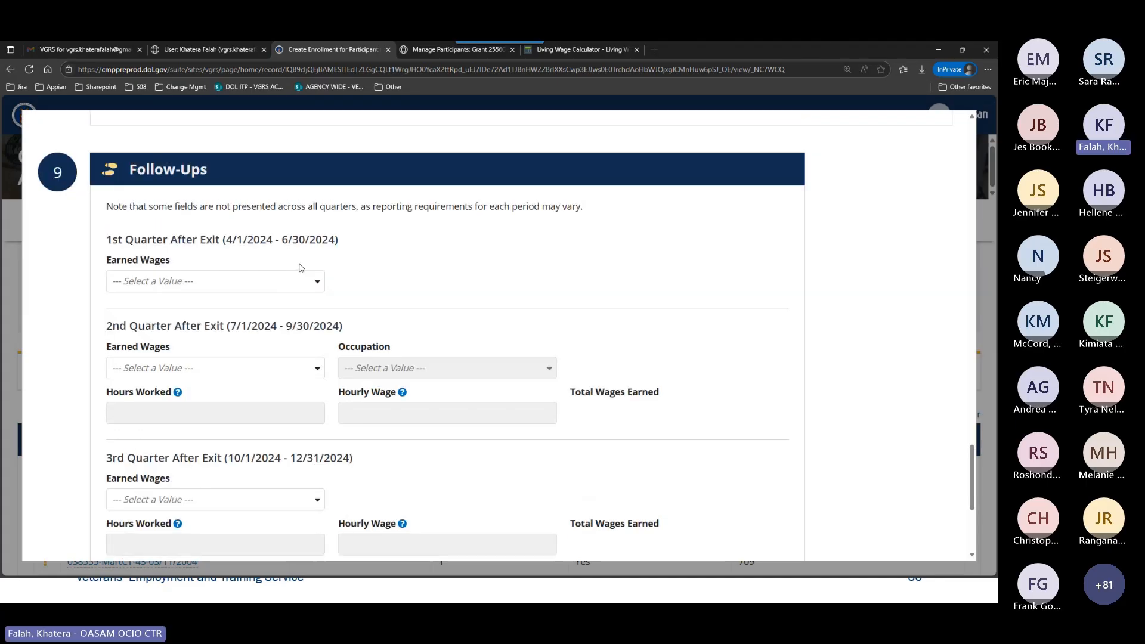
pyautogui.scroll(5, 298, 267)
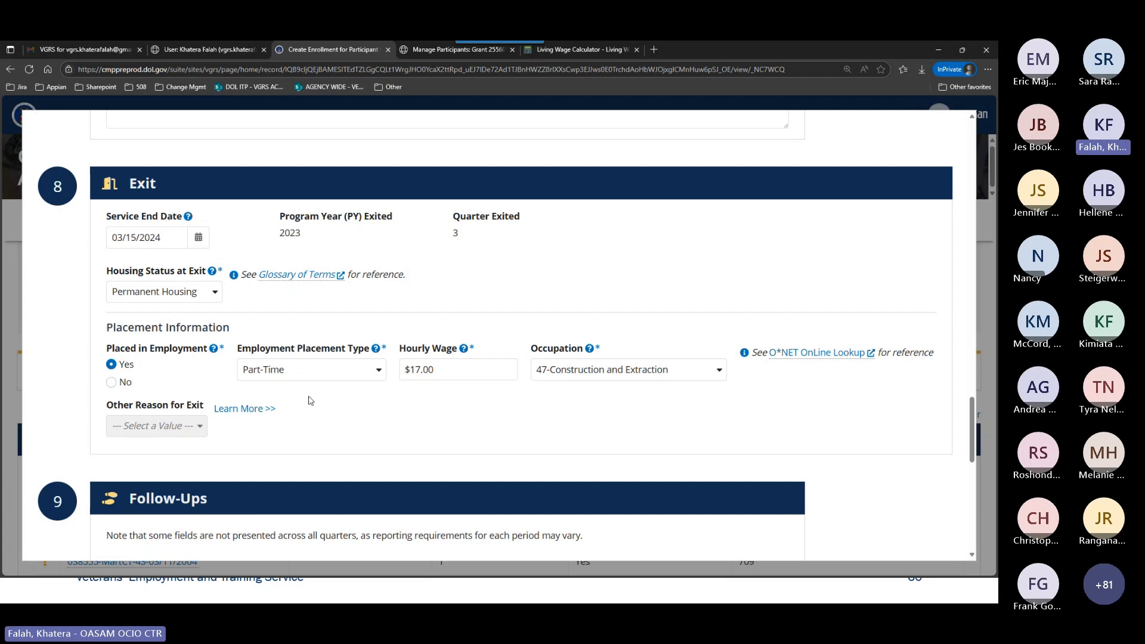
pyautogui.scroll(-2, 308, 396)
pyautogui.scroll(-2, 308, 397)
pyautogui.scroll(-1, 307, 394)
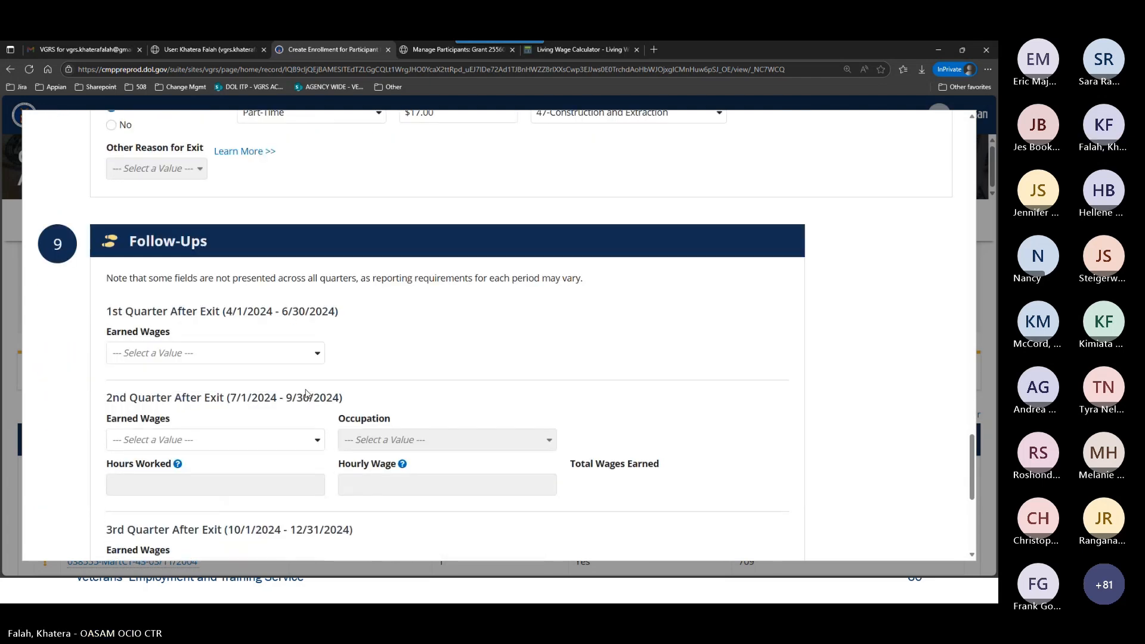
pyautogui.click(258, 353)
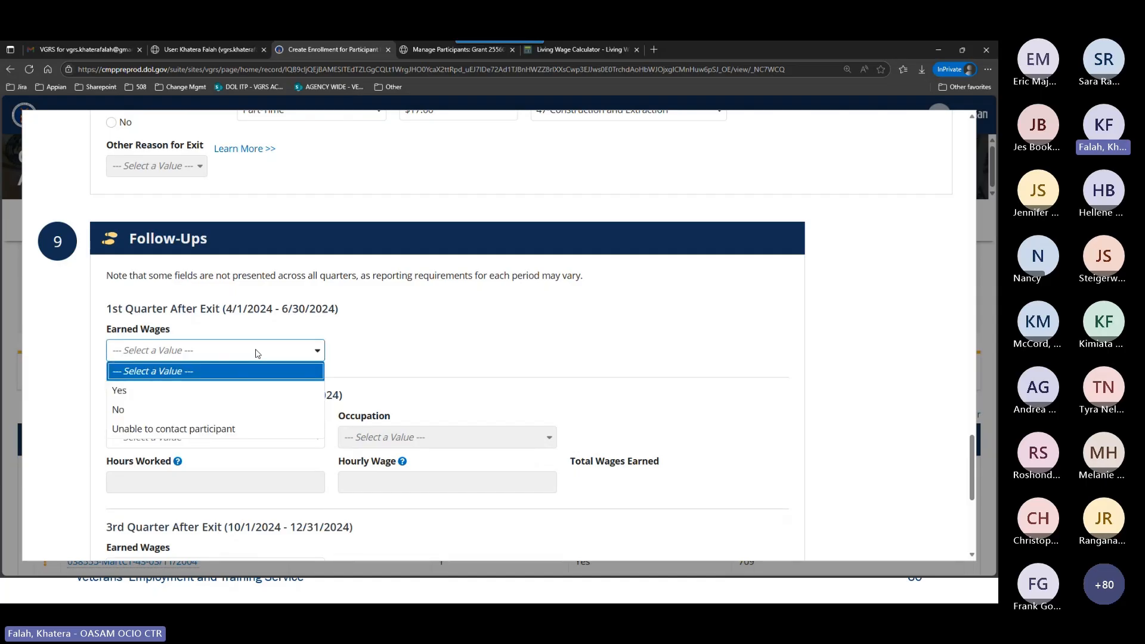
pyautogui.click(223, 391)
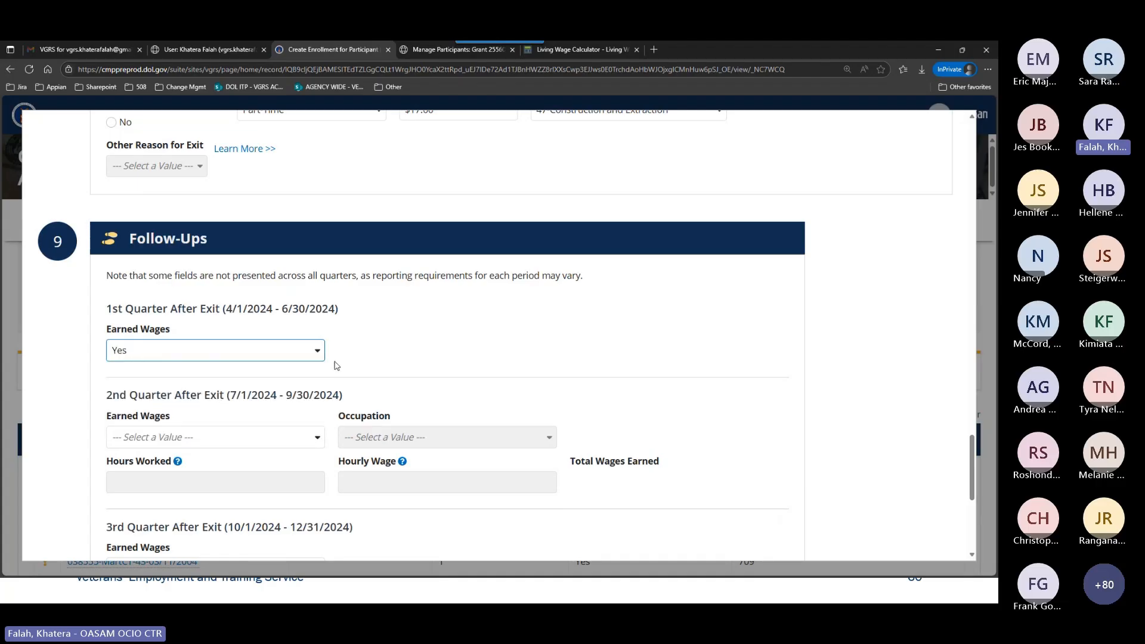
# For the 2nd Quarter After Exit, set Earned Wages to Yes and Occupation to 47-Construction and Extraction.
pyautogui.scroll(-3, 384, 371)
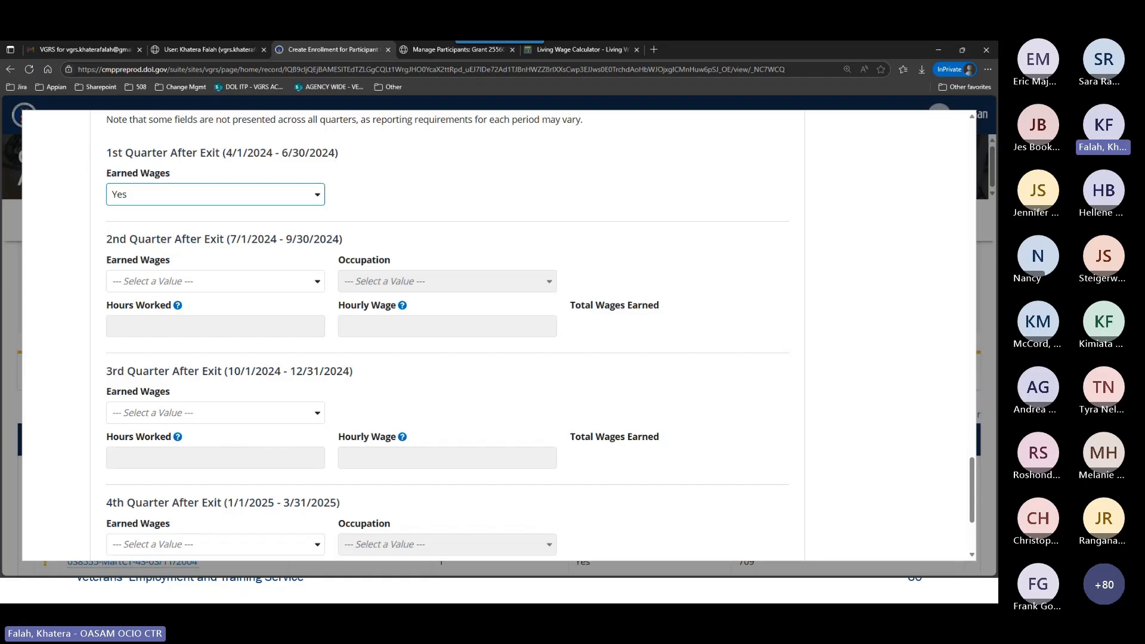
pyautogui.click(259, 284)
pyautogui.click(233, 320)
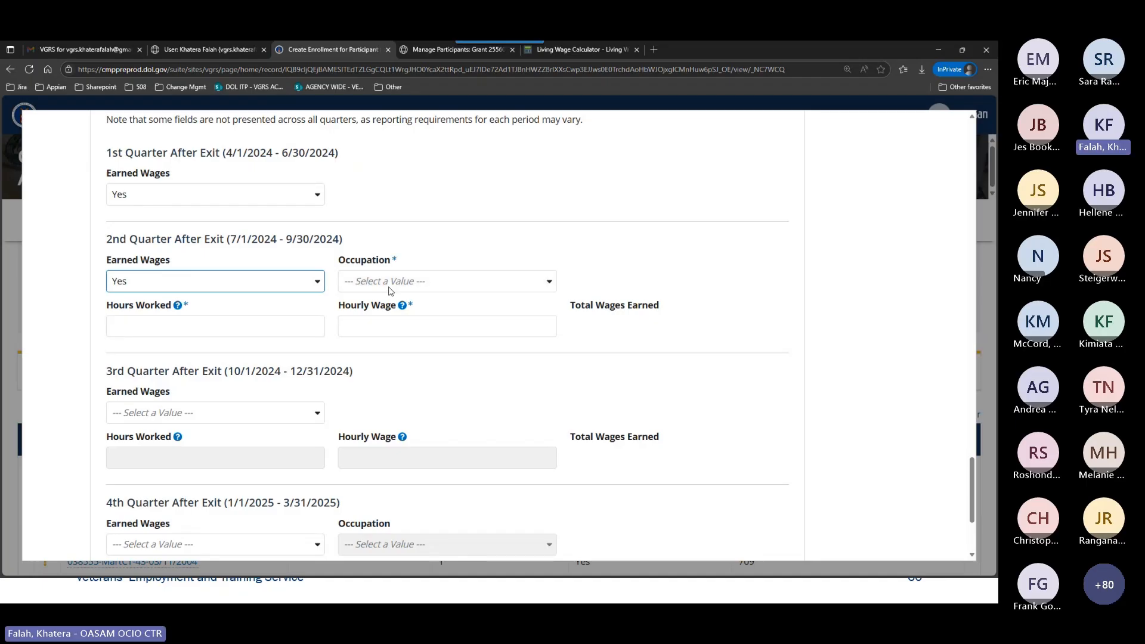
pyautogui.click(393, 286)
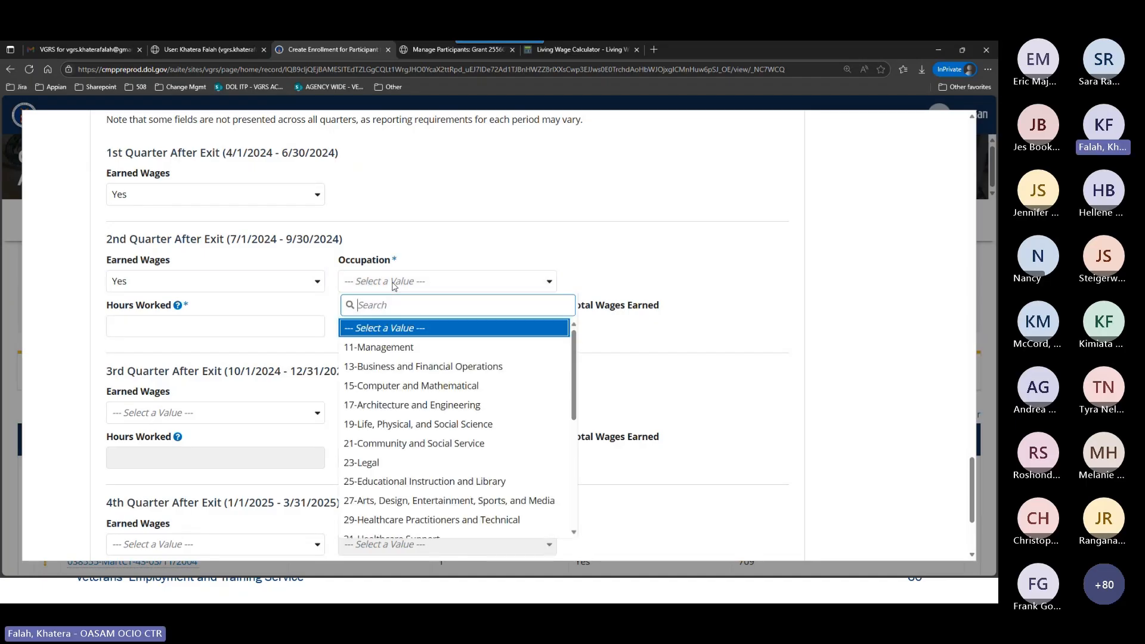
pyautogui.write('47')
pyautogui.click(394, 327)
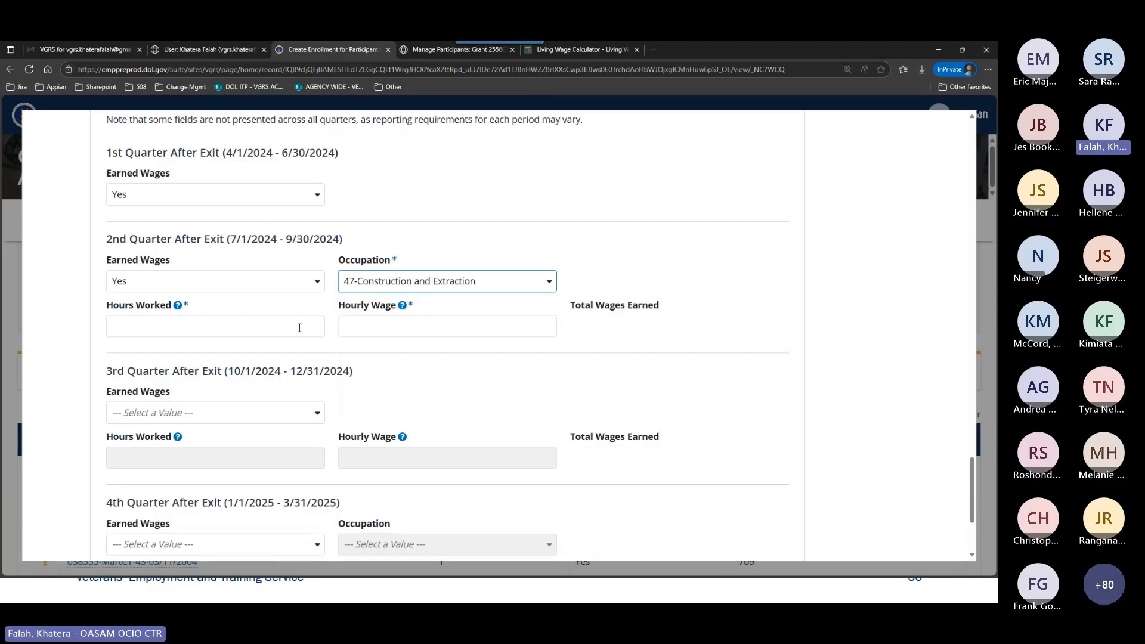
# Enter 300 hours worked and an hourly wage of 17 for the 2nd Quarter After Exit.
pyautogui.click(285, 328)
pyautogui.write('3')
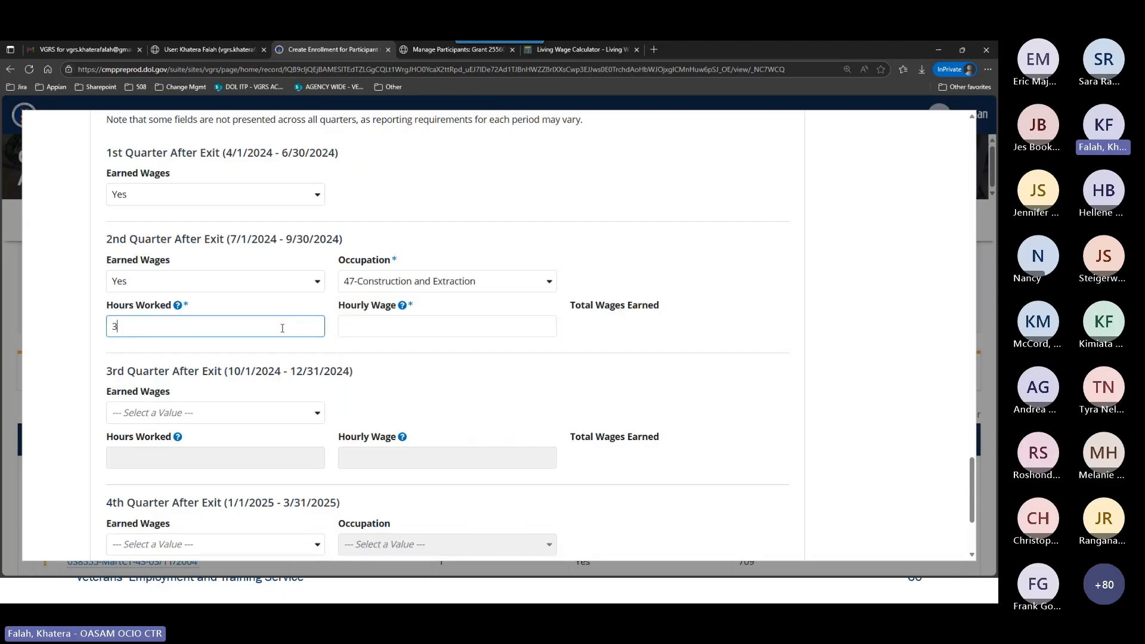
pyautogui.write('00')
pyautogui.click(382, 334)
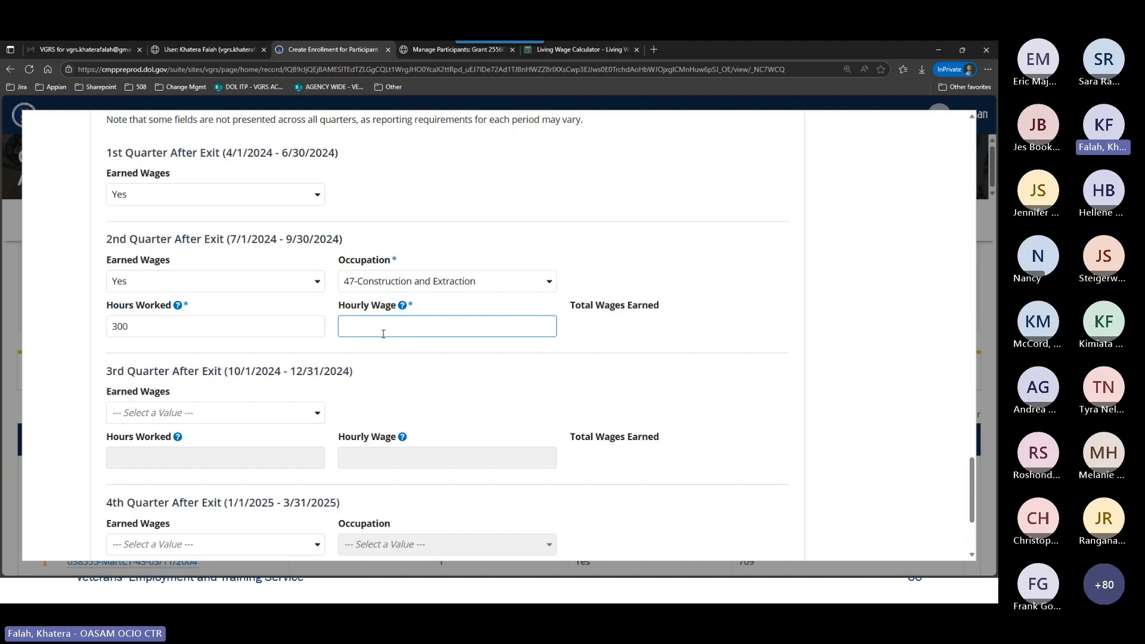
pyautogui.write('17')
pyautogui.click(425, 358)
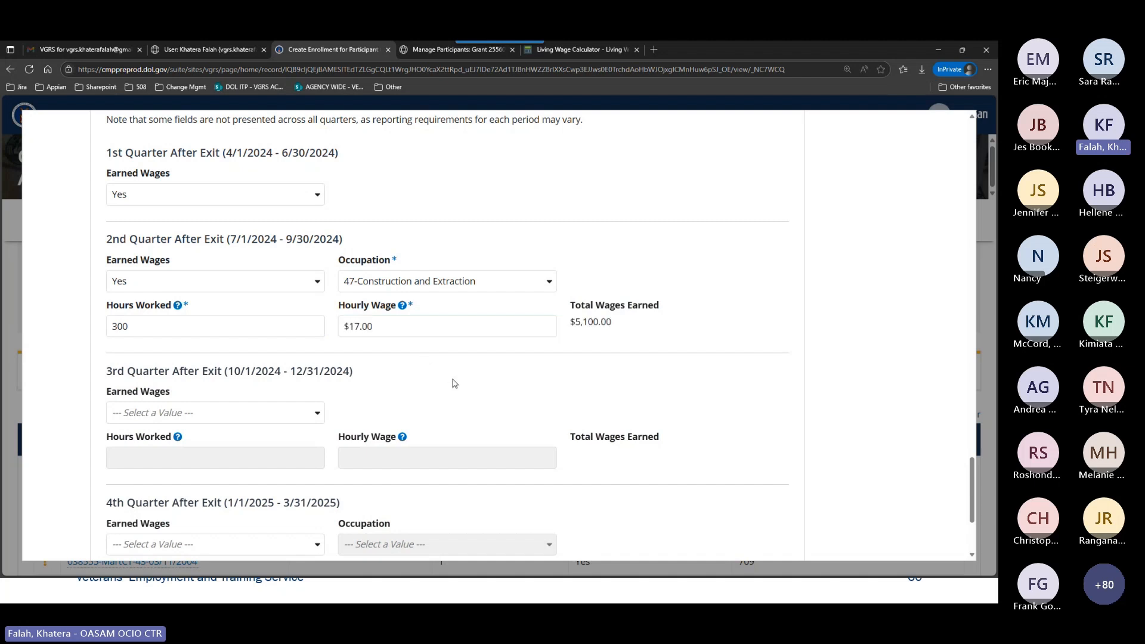
pyautogui.scroll(-2, 454, 383)
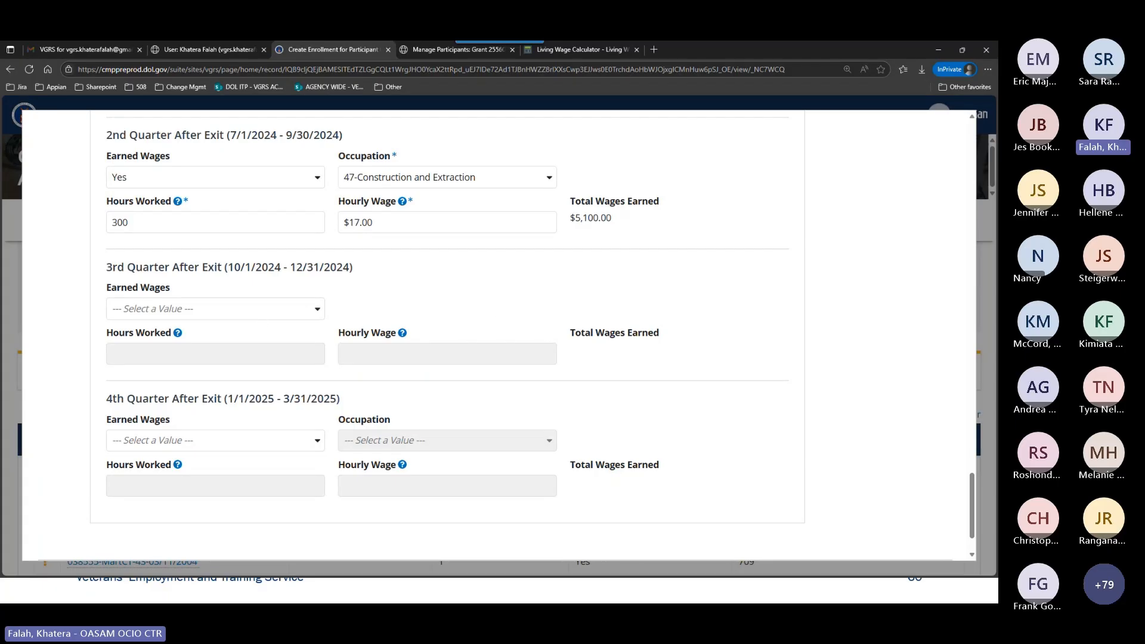
# For the 3rd Quarter After Exit, set Earned Wages to Yes with 300 hours worked and an hourly wage of 17.
pyautogui.click(197, 308)
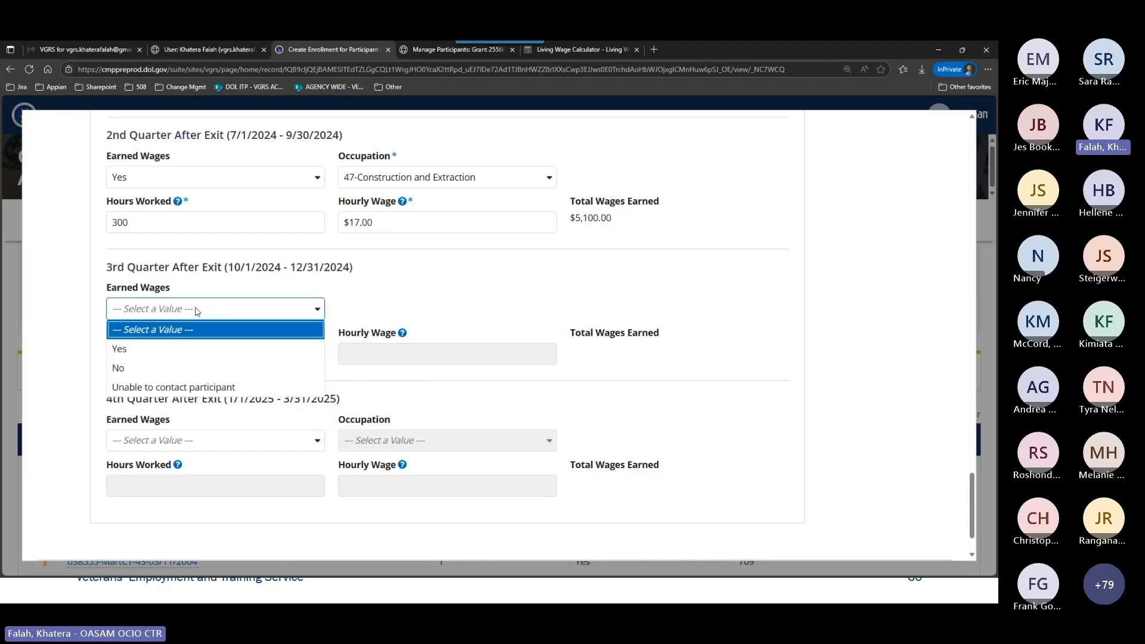
pyautogui.click(195, 347)
pyautogui.click(212, 354)
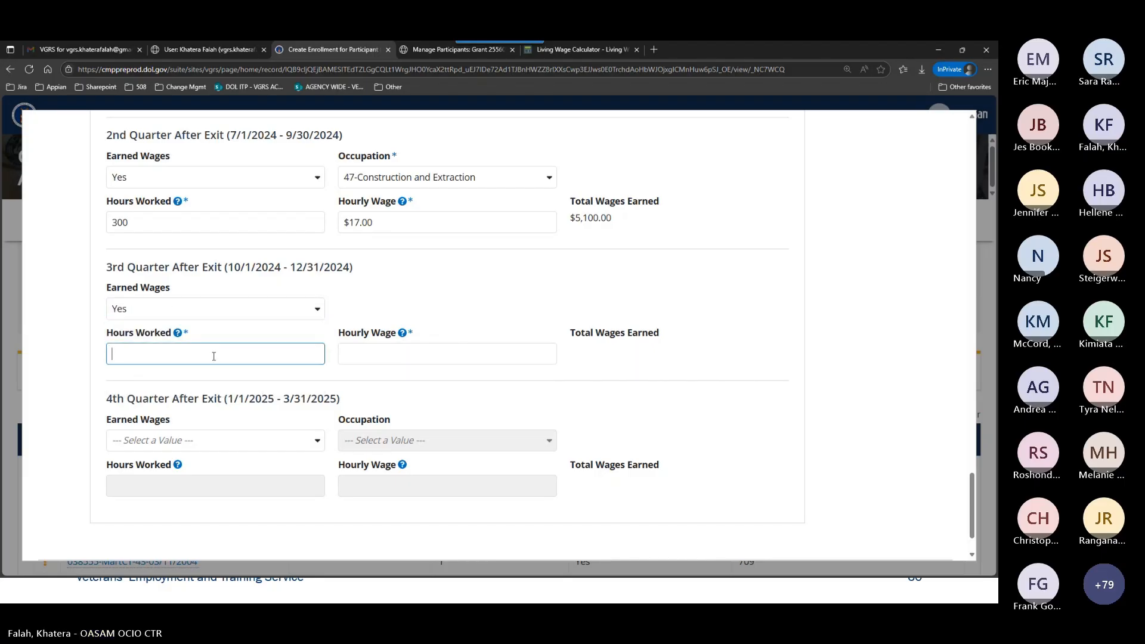
pyautogui.write('300')
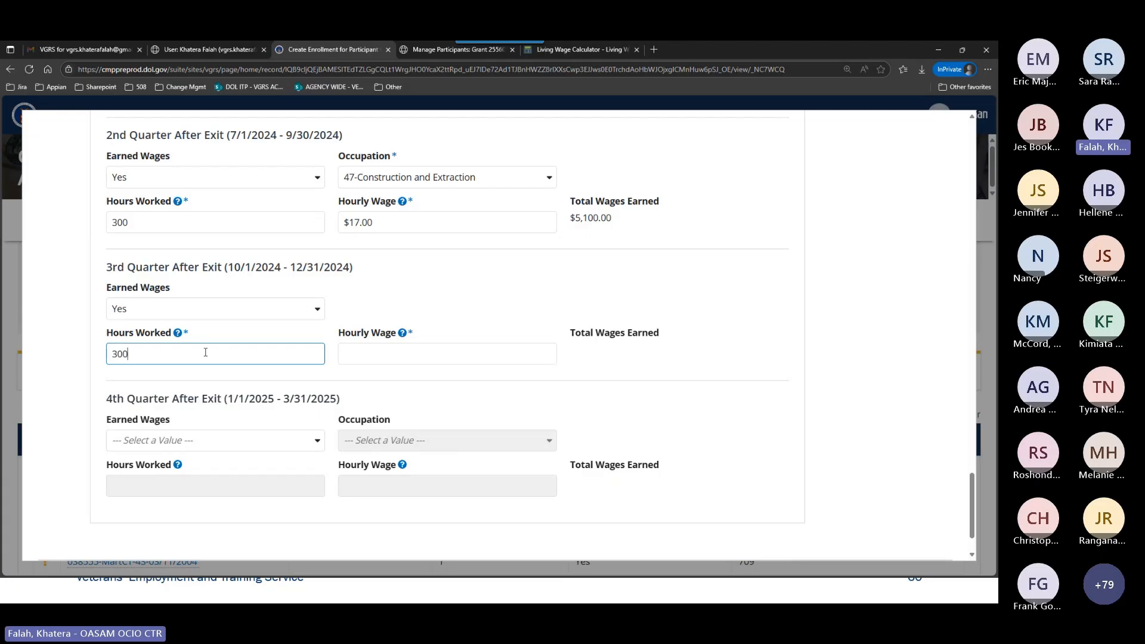
pyautogui.press('Tab')
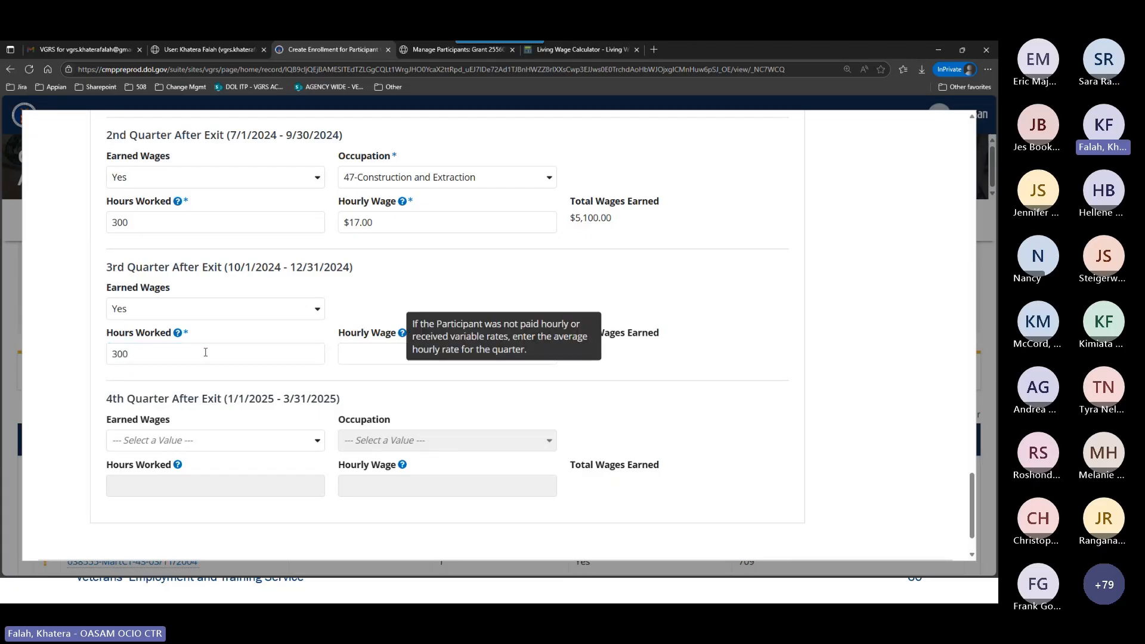
pyautogui.write('17')
pyautogui.press('Tab')
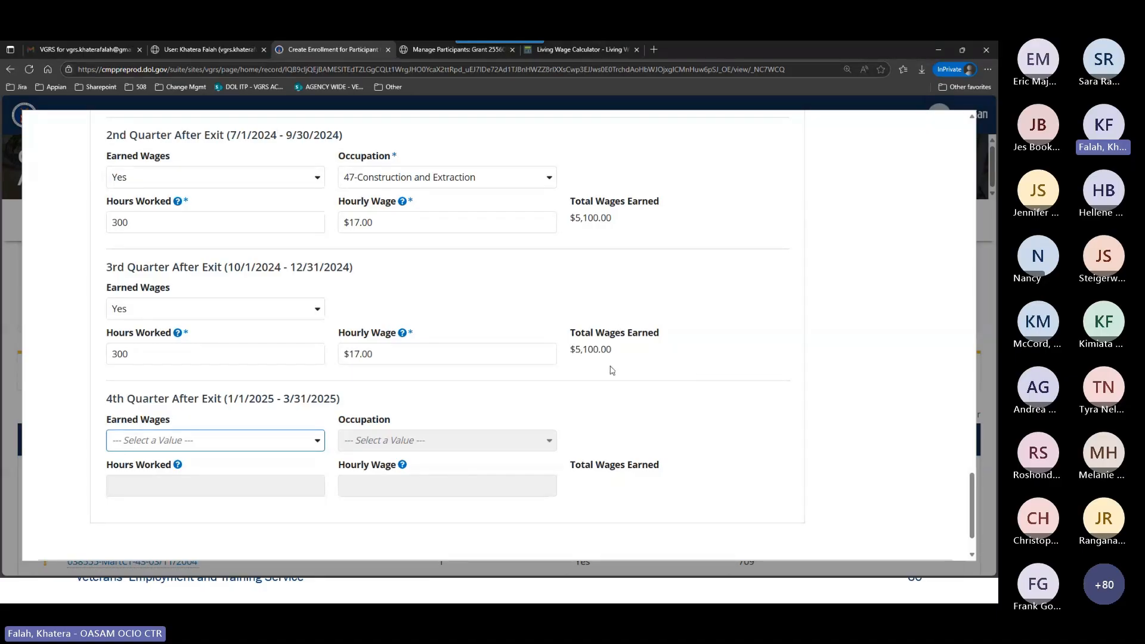
# For the 4th Quarter After Exit, set Earned Wages to Yes and Occupation to 47-Construction and Extraction.
pyautogui.scroll(-1, 590, 375)
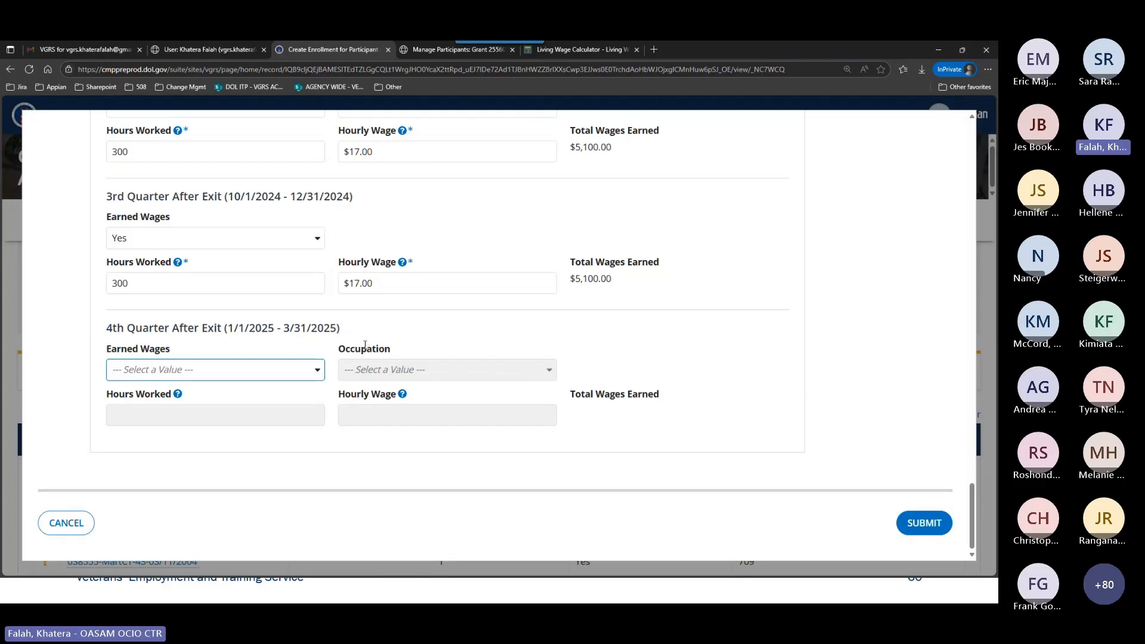
pyautogui.click(251, 368)
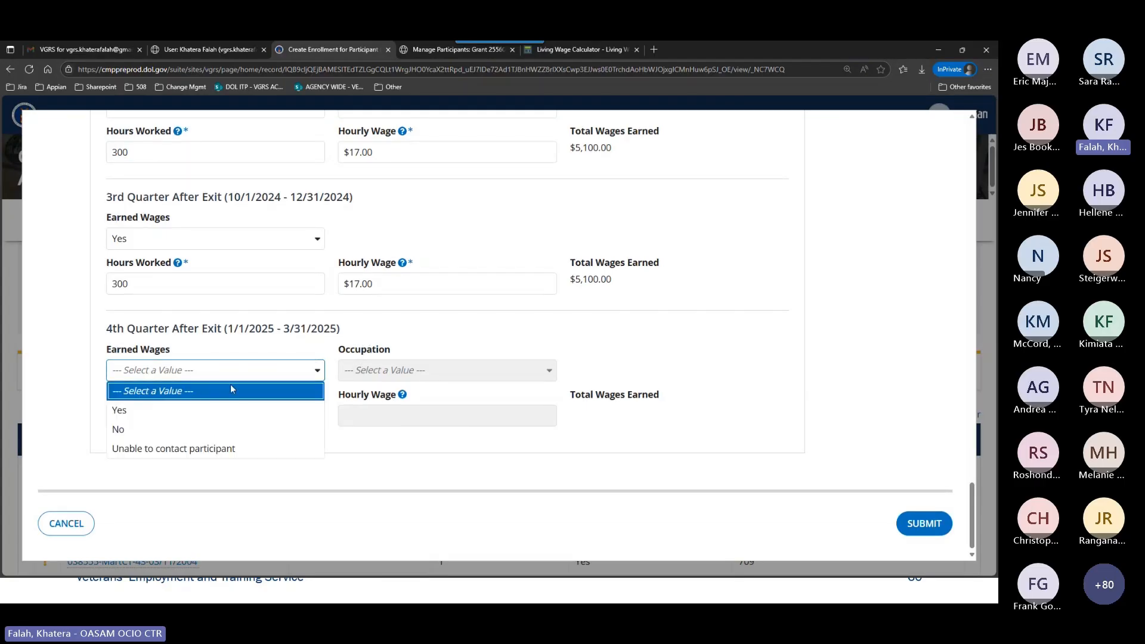
pyautogui.click(225, 409)
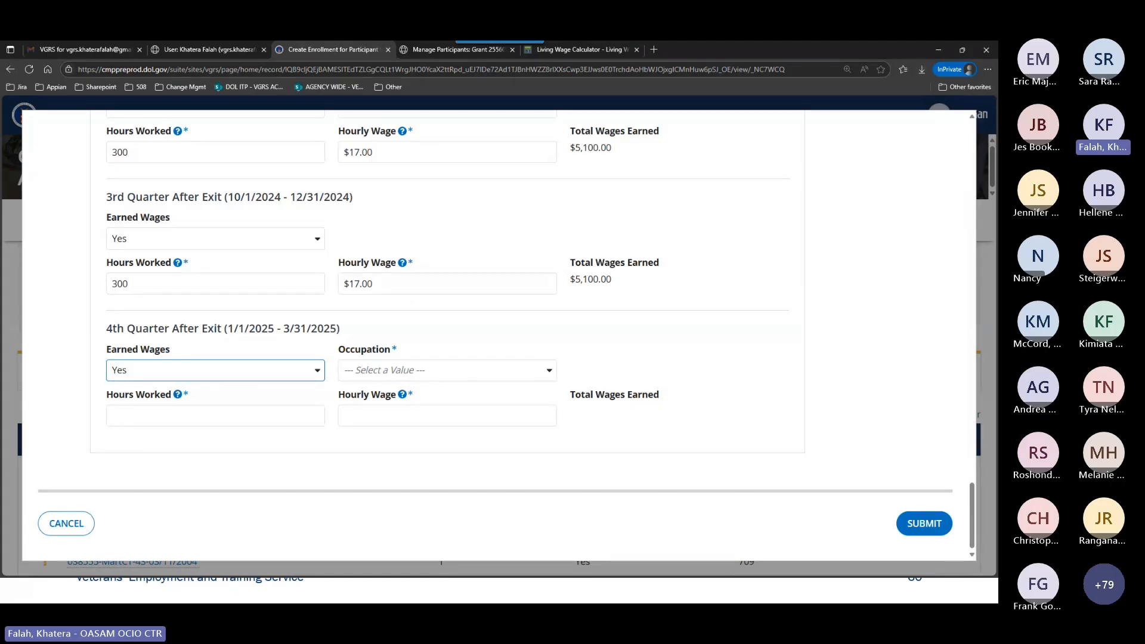
pyautogui.click(420, 371)
pyautogui.write('47')
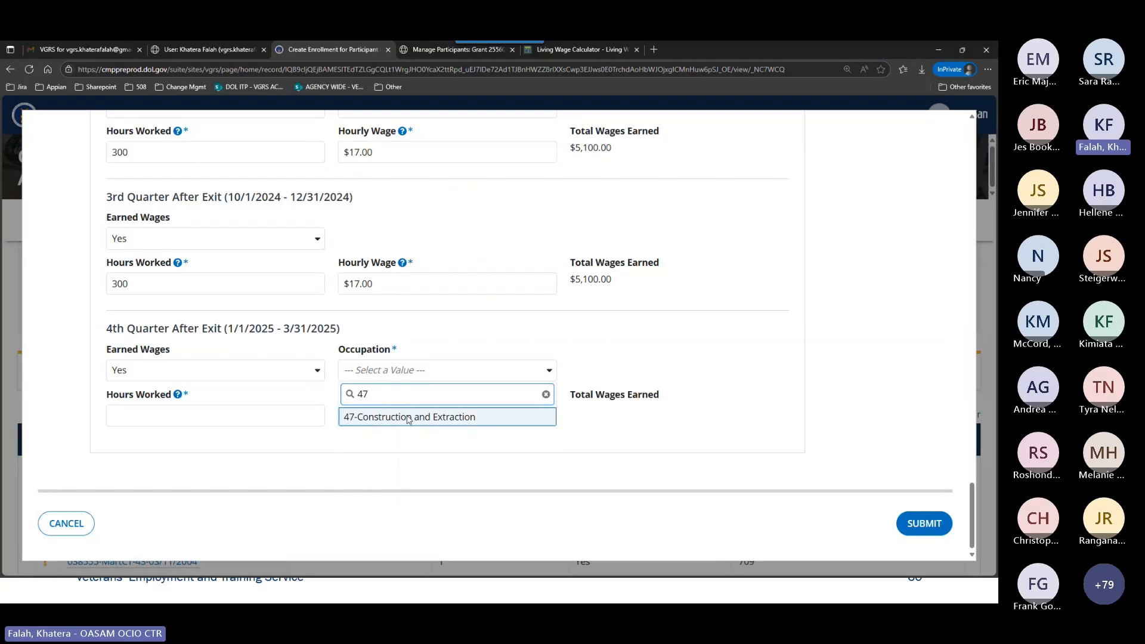
pyautogui.click(393, 414)
# Enter 360 hours worked and an hourly wage of 18 for the 4th Quarter After Exit, and submit the enrollment.
pyautogui.click(283, 410)
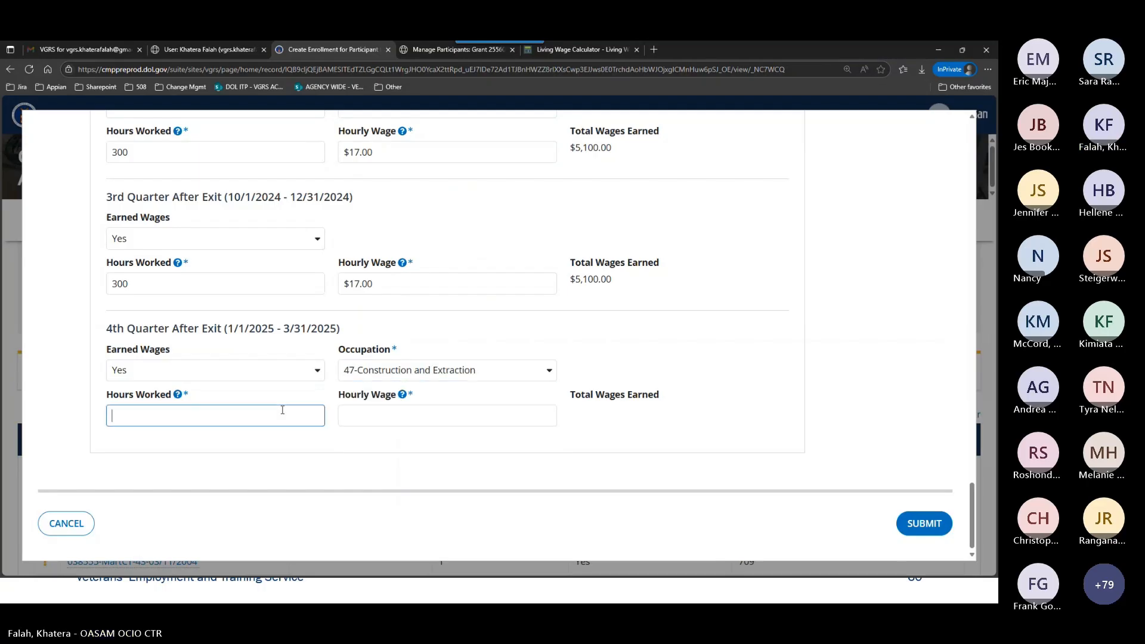
pyautogui.write('360')
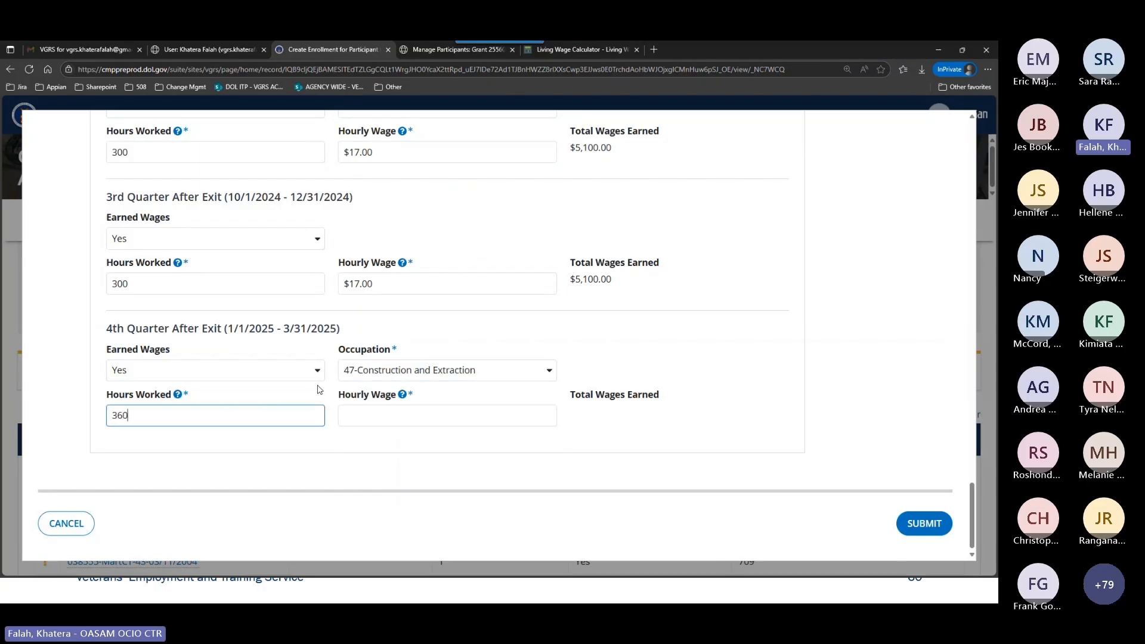
pyautogui.click(399, 414)
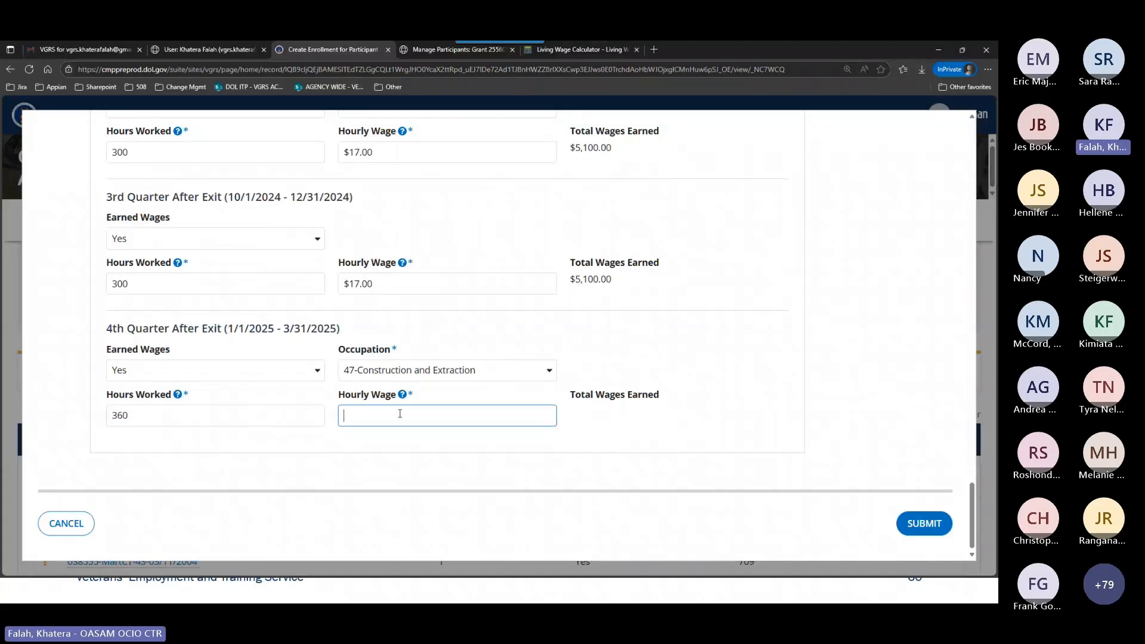
pyautogui.write('18')
pyautogui.click(662, 367)
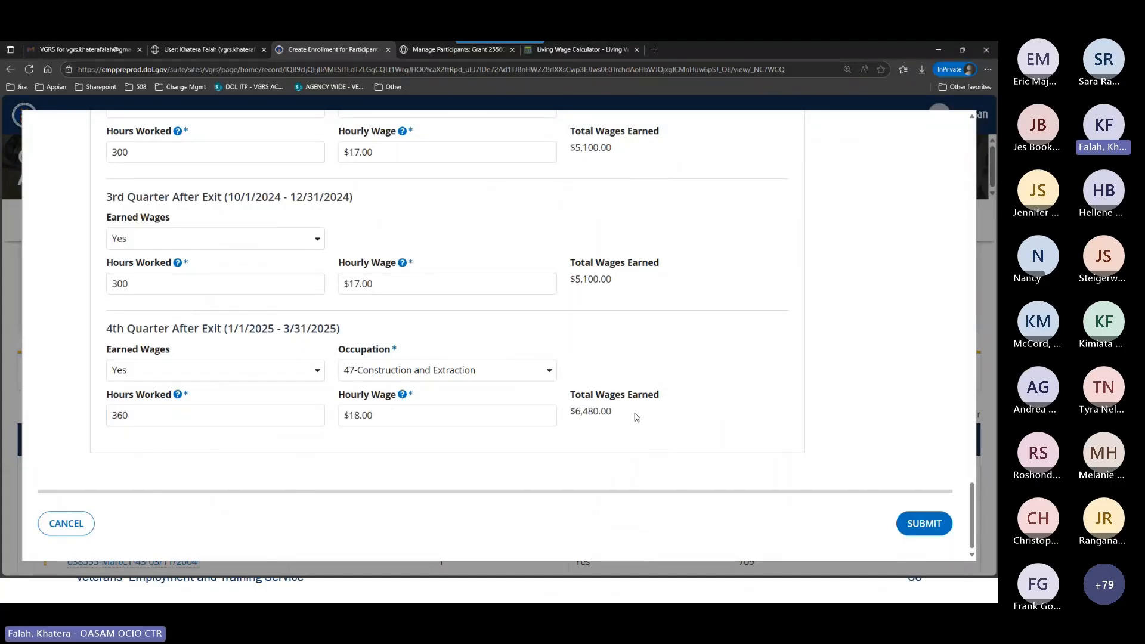
pyautogui.click(915, 524)
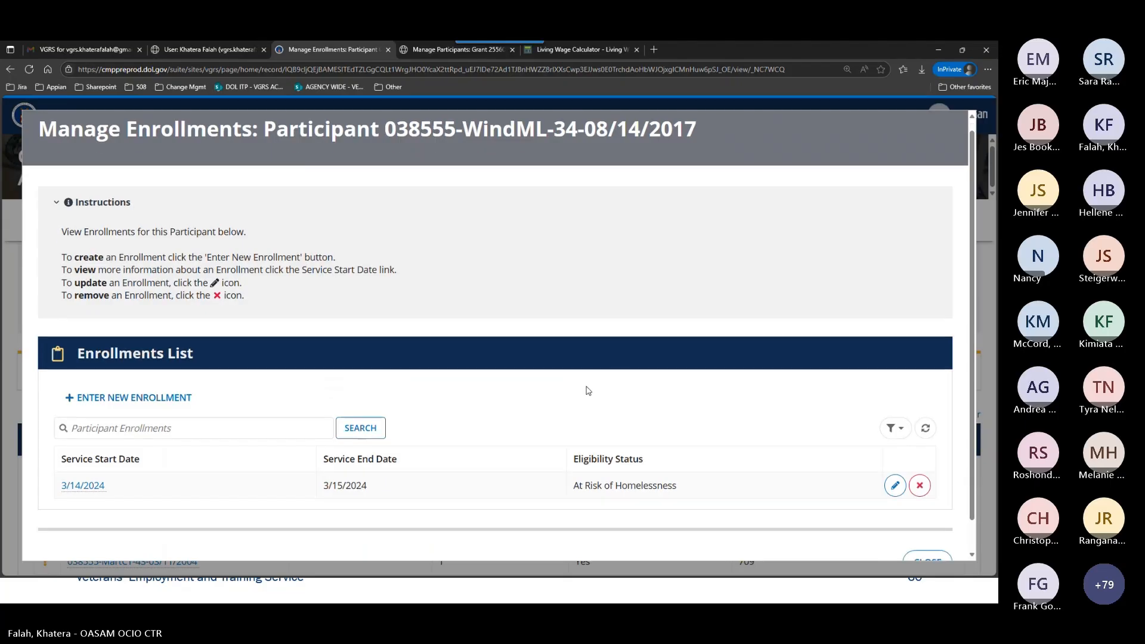
# Close the participant's enrollments list and the Manage Participants form to return to the grant's Participants page.
pyautogui.scroll(-1, 418, 406)
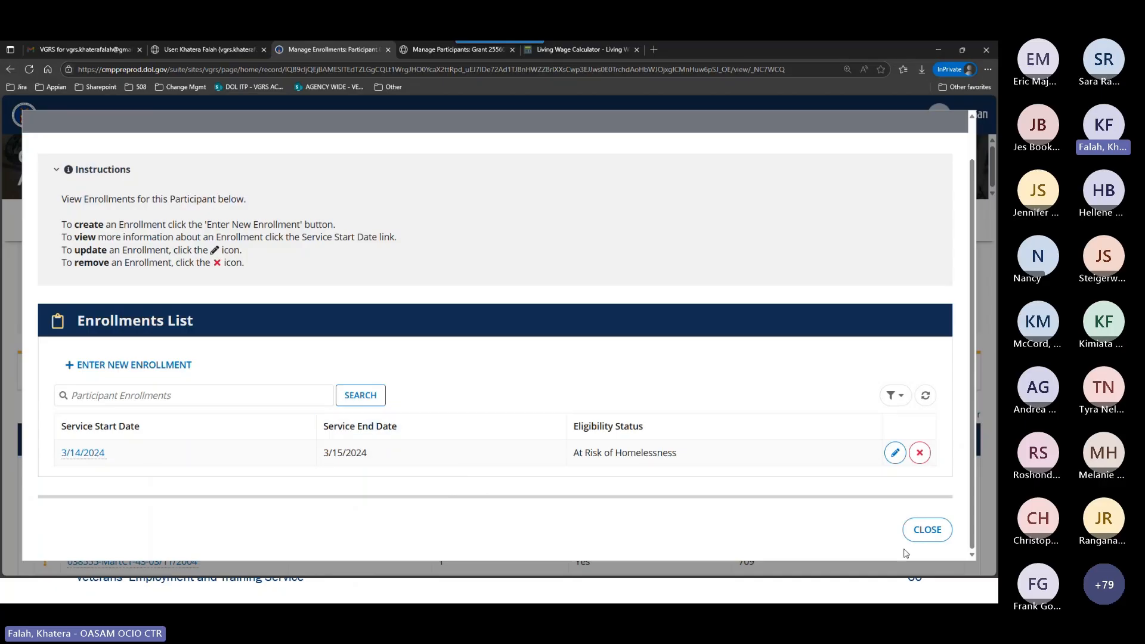
pyautogui.click(929, 530)
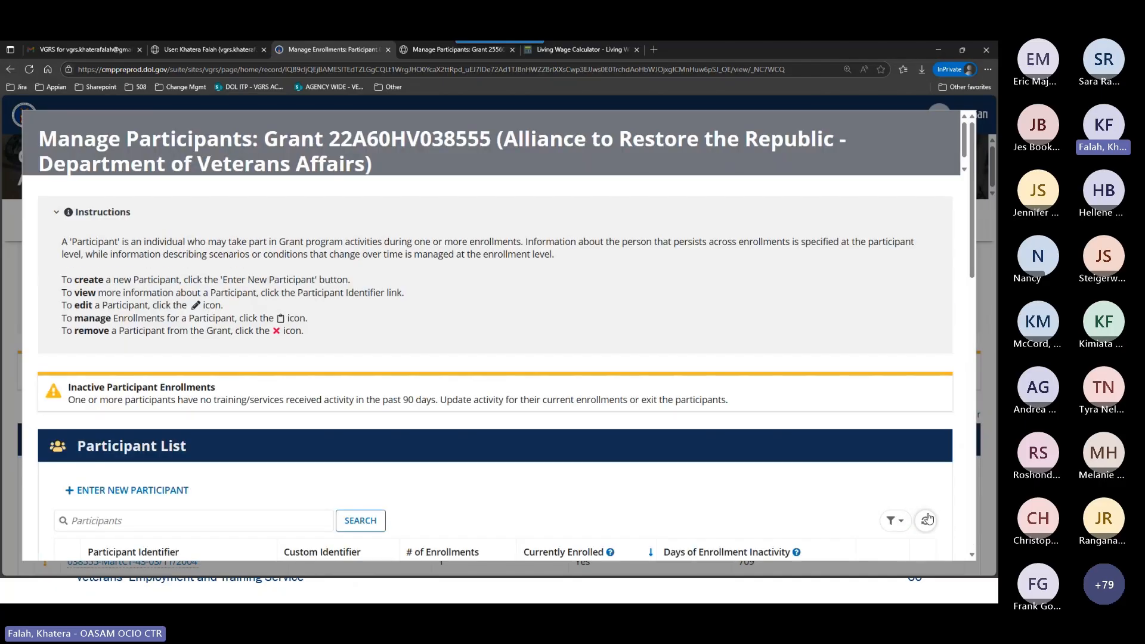
pyautogui.scroll(-3, 652, 370)
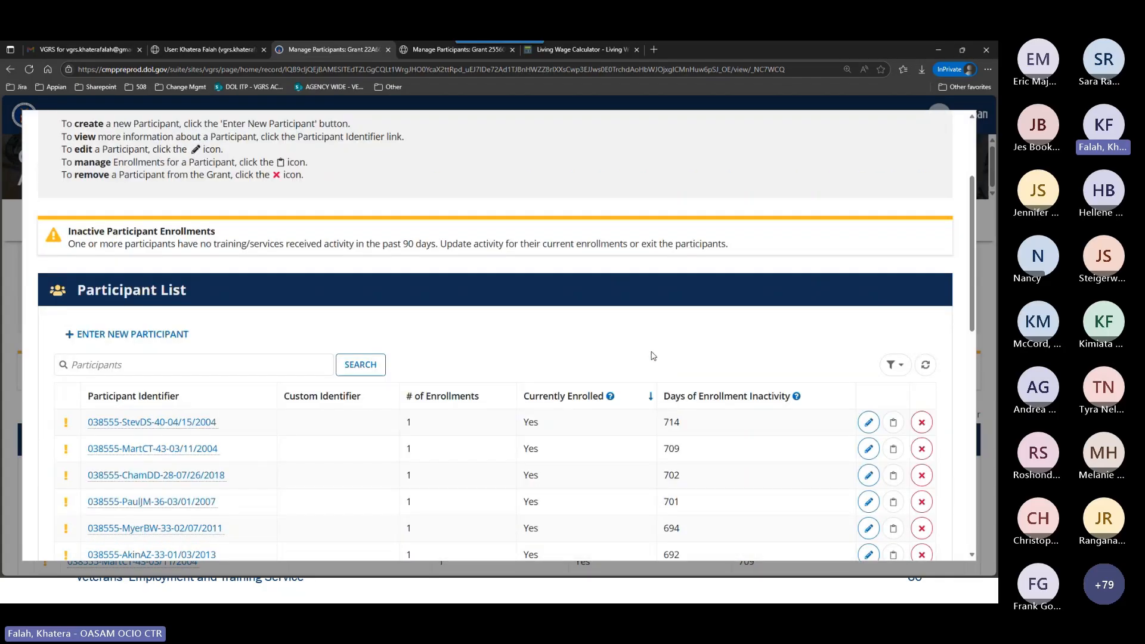
pyautogui.scroll(-1, 653, 364)
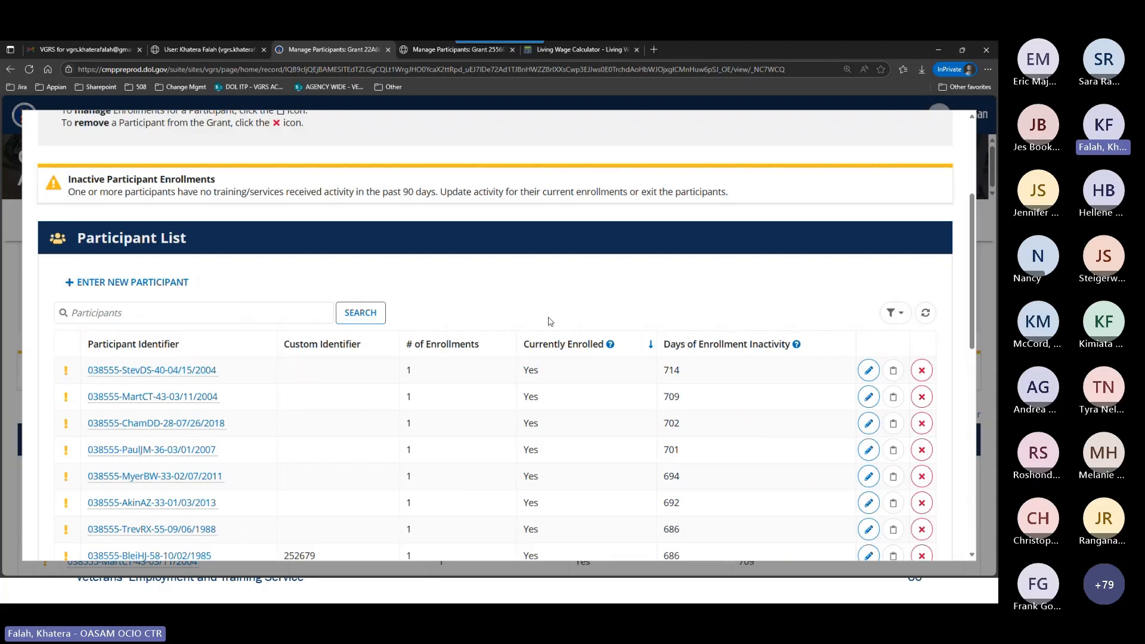
pyautogui.scroll(-10, 546, 316)
pyautogui.scroll(-1, 544, 314)
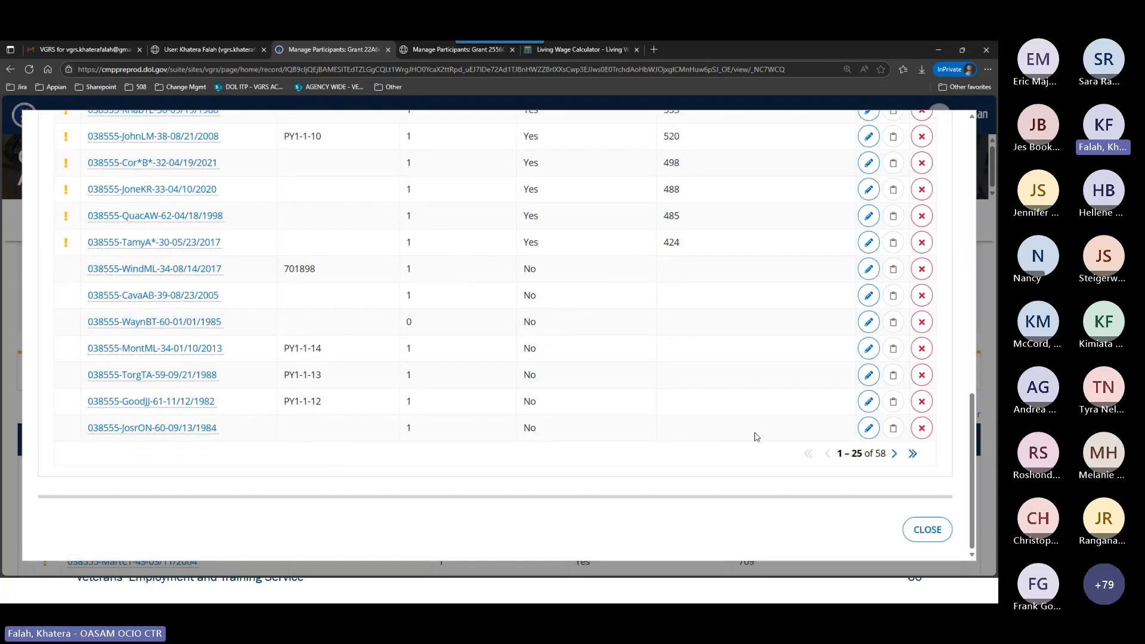
pyautogui.click(923, 531)
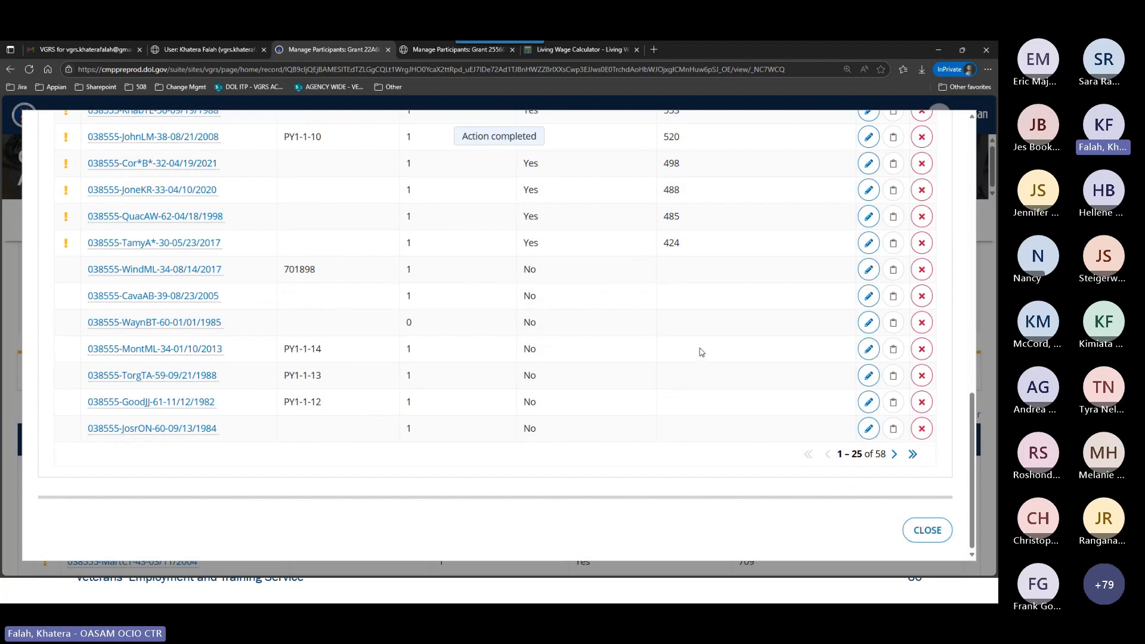
# Switch the grant's Participant List to the tabular display and look through the participant records.
pyautogui.scroll(-2, 805, 333)
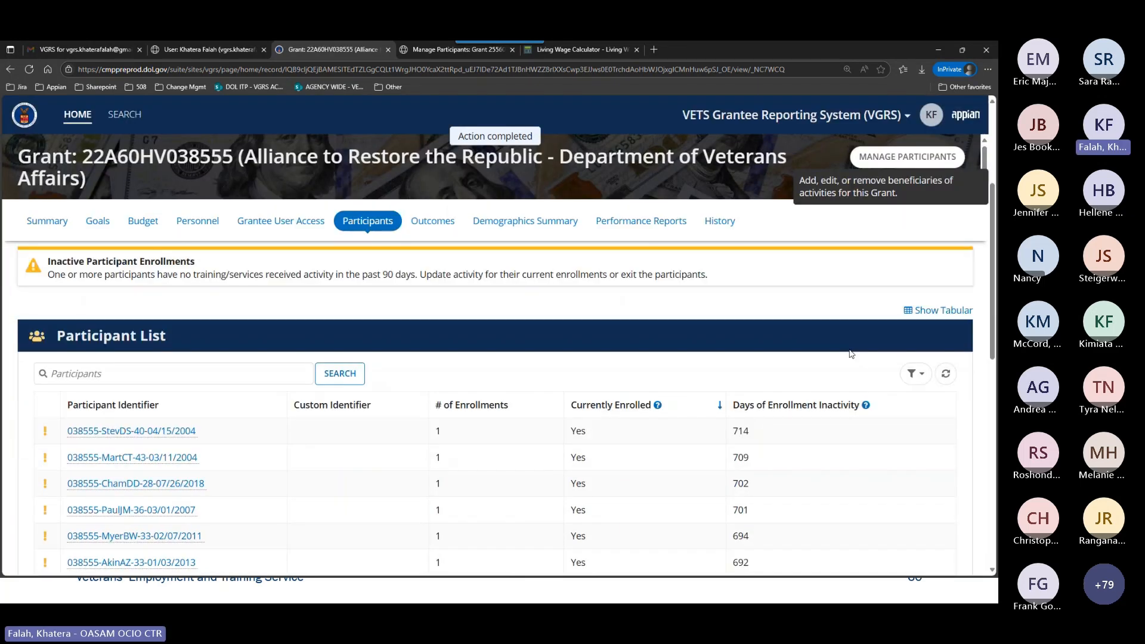
pyautogui.click(929, 310)
pyautogui.scroll(-2, 653, 311)
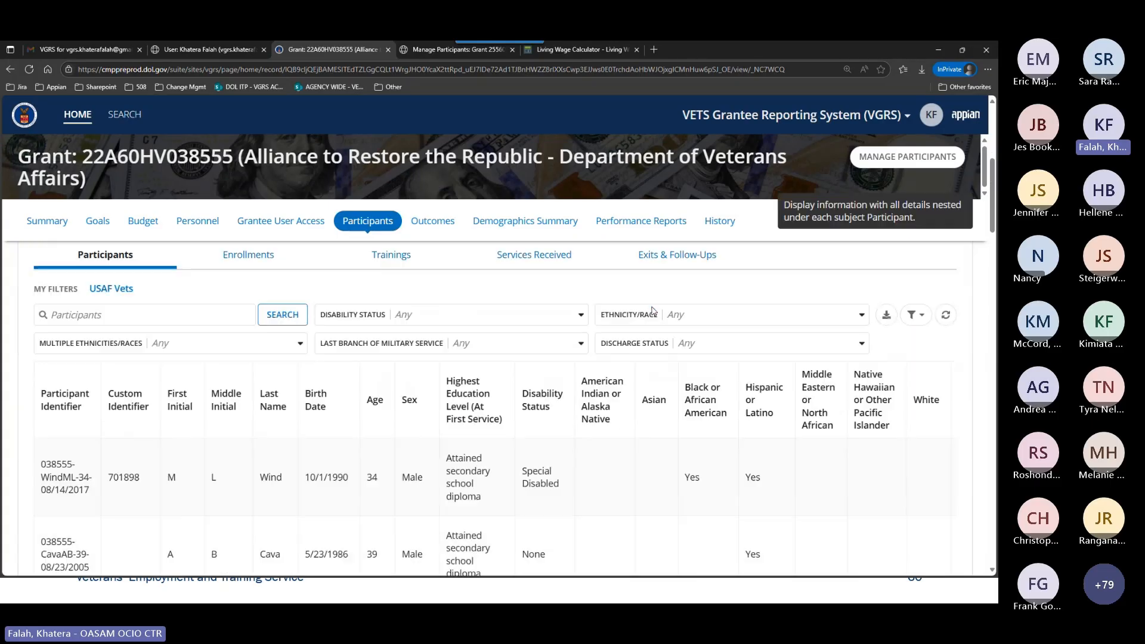
pyautogui.scroll(-3, 652, 310)
pyautogui.scroll(-6, 653, 310)
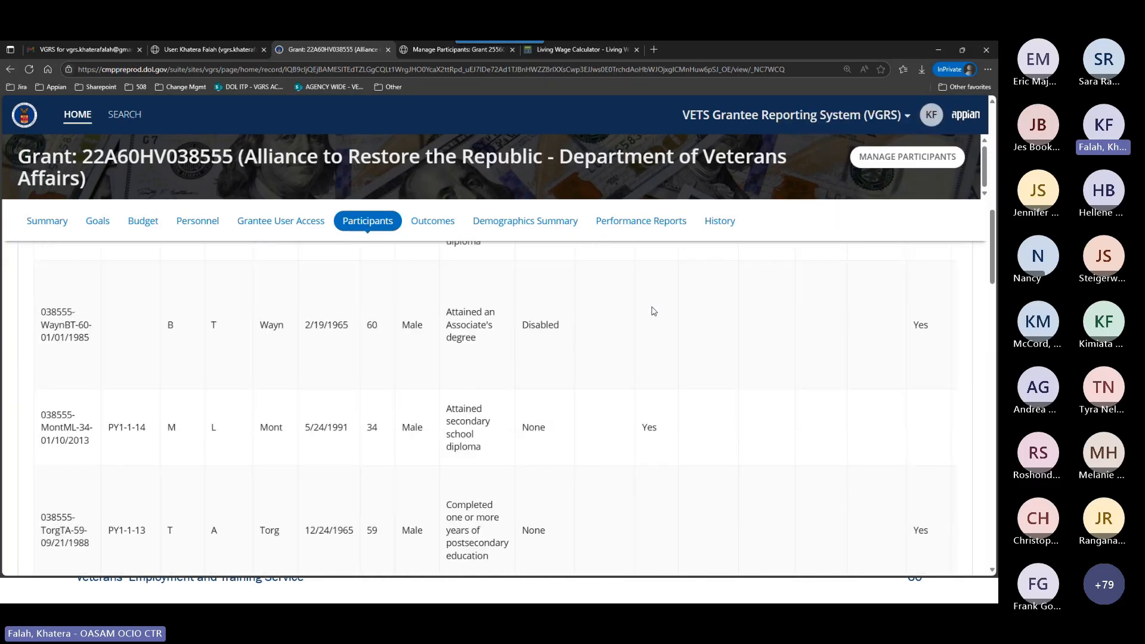
pyautogui.scroll(4, 653, 307)
pyautogui.scroll(2, 652, 307)
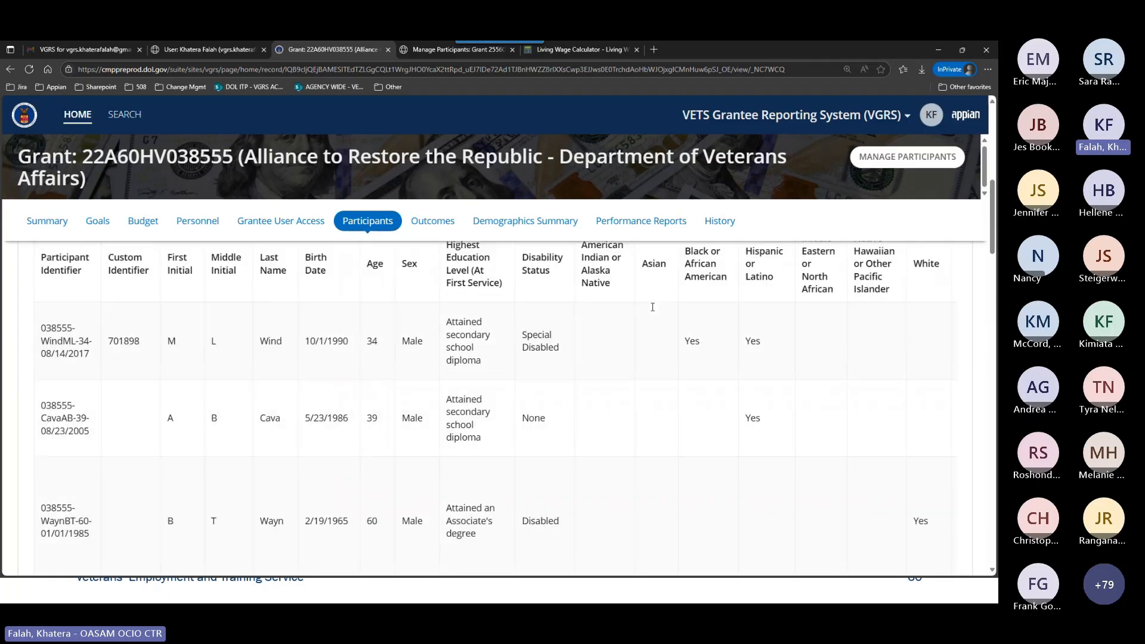
pyautogui.scroll(4, 652, 306)
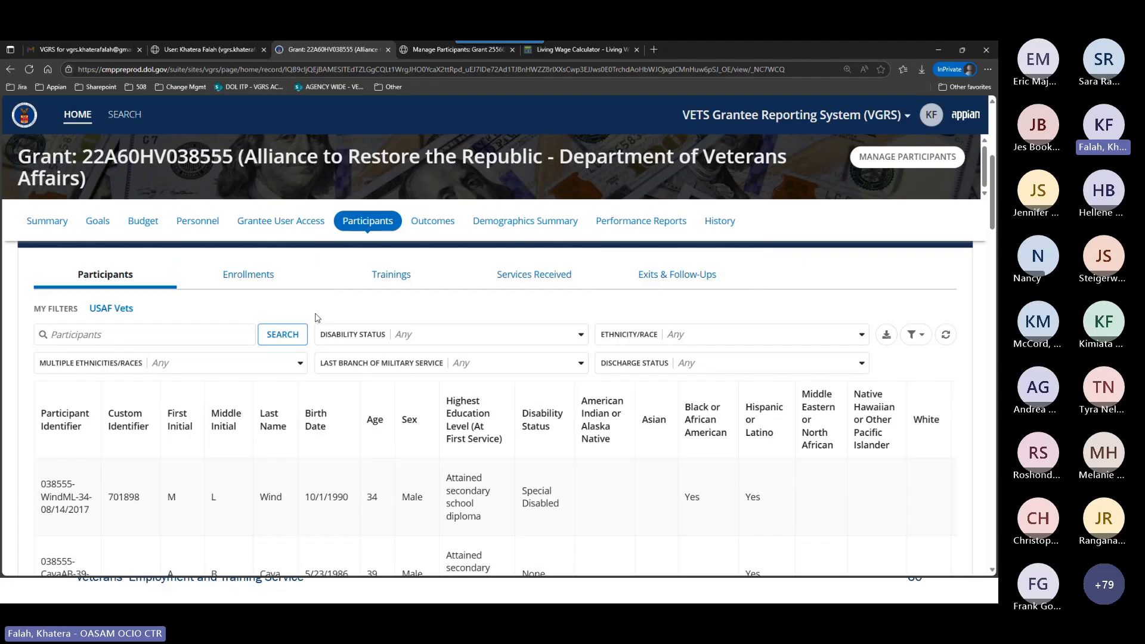
# Search the tabular Enrollments by the participant's last name and review all columns of the matching record.
pyautogui.click(301, 277)
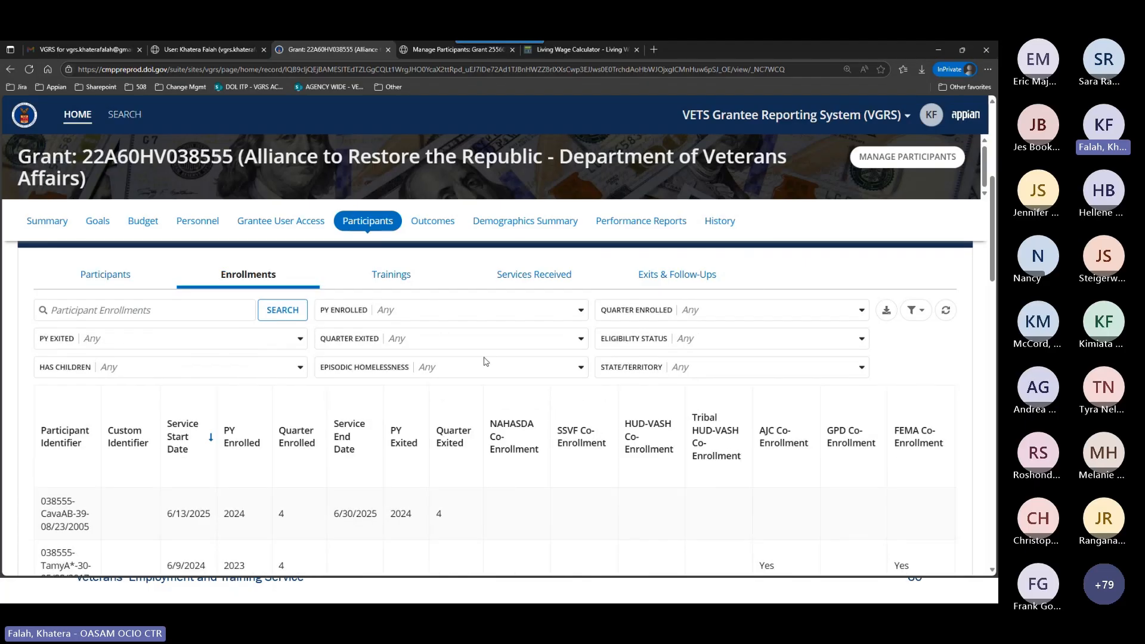
pyautogui.click(157, 319)
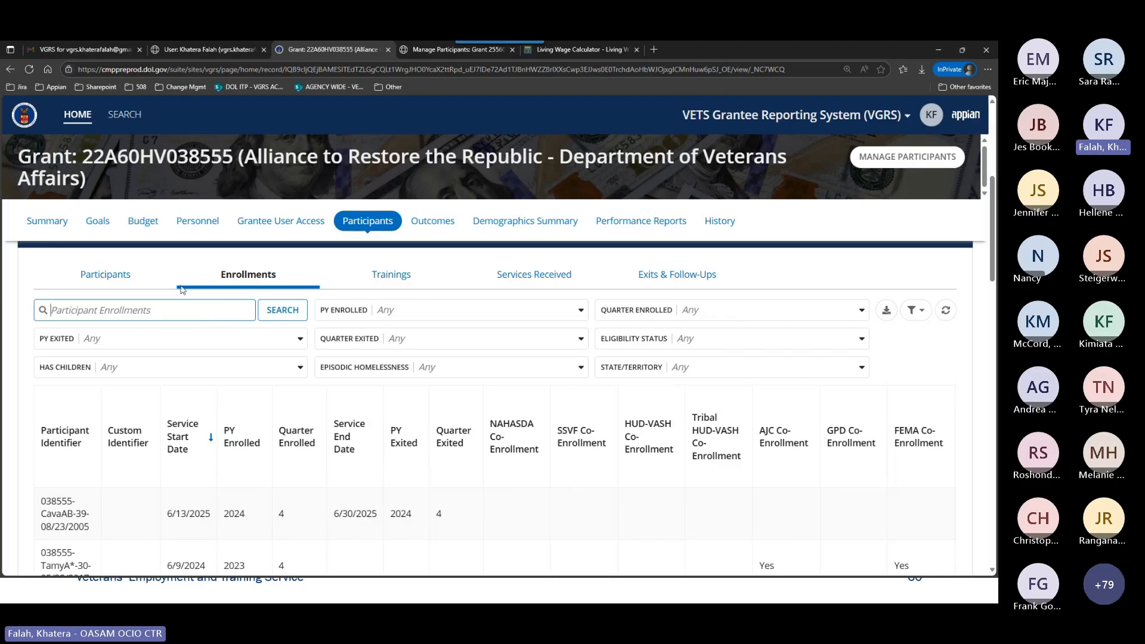
pyautogui.write('wind')
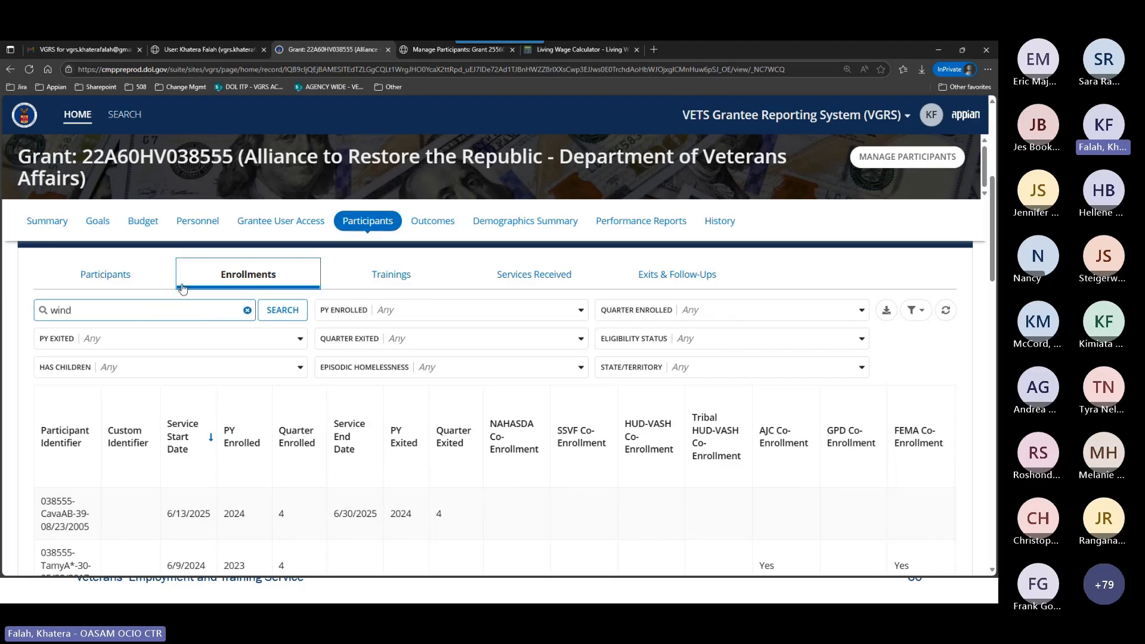
pyautogui.press('Return')
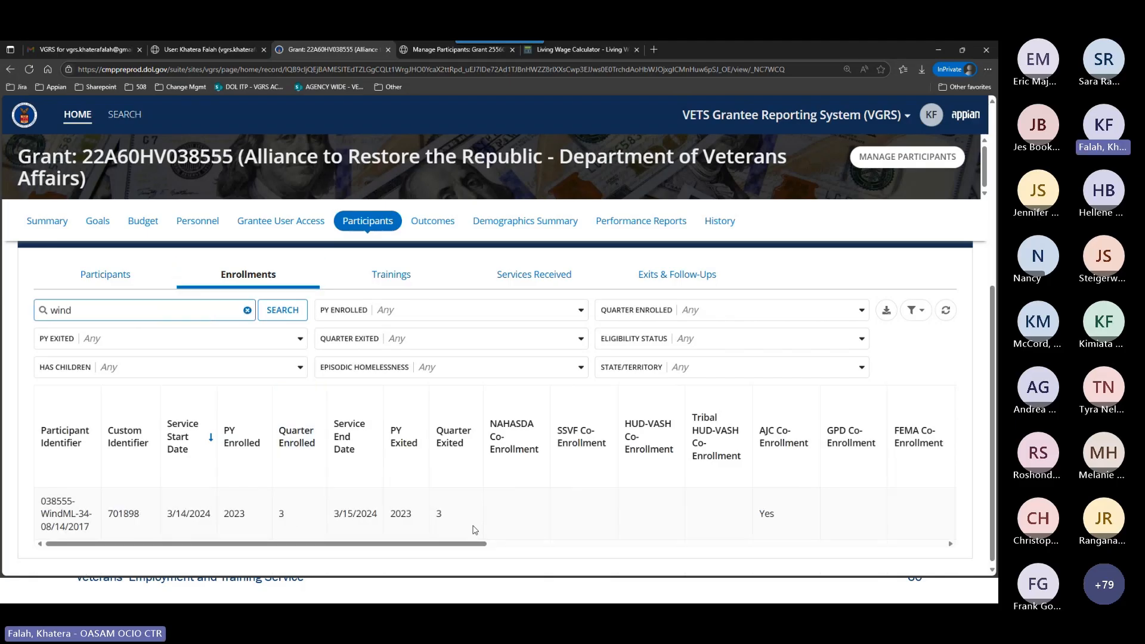
pyautogui.moveTo(391, 544); pyautogui.dragTo(604, 543)
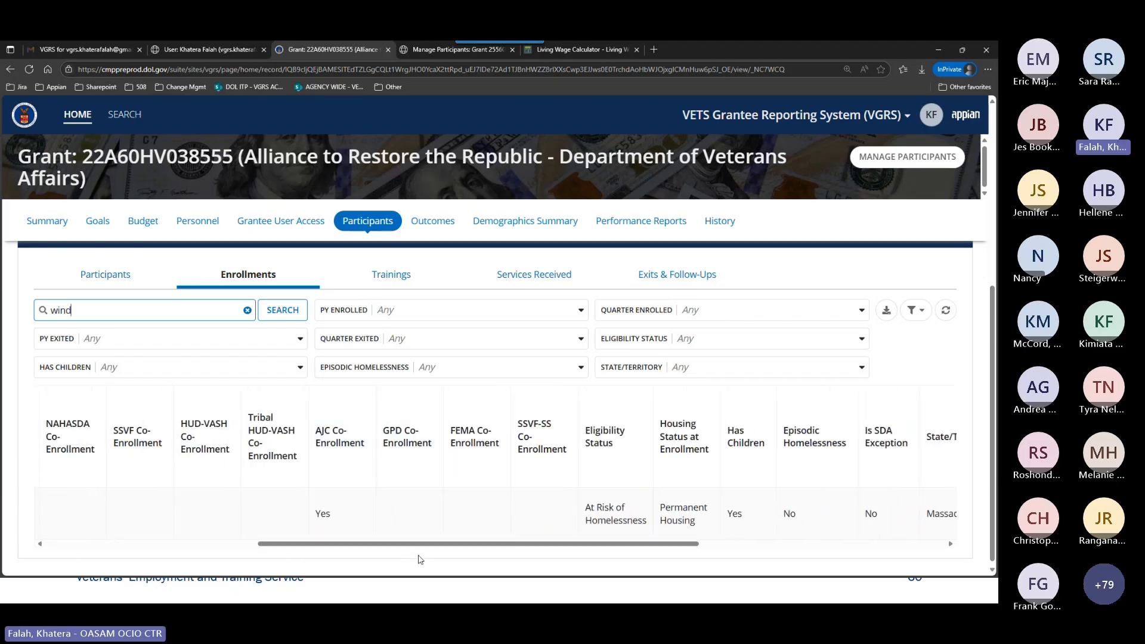
pyautogui.hscroll(5, 420, 551)
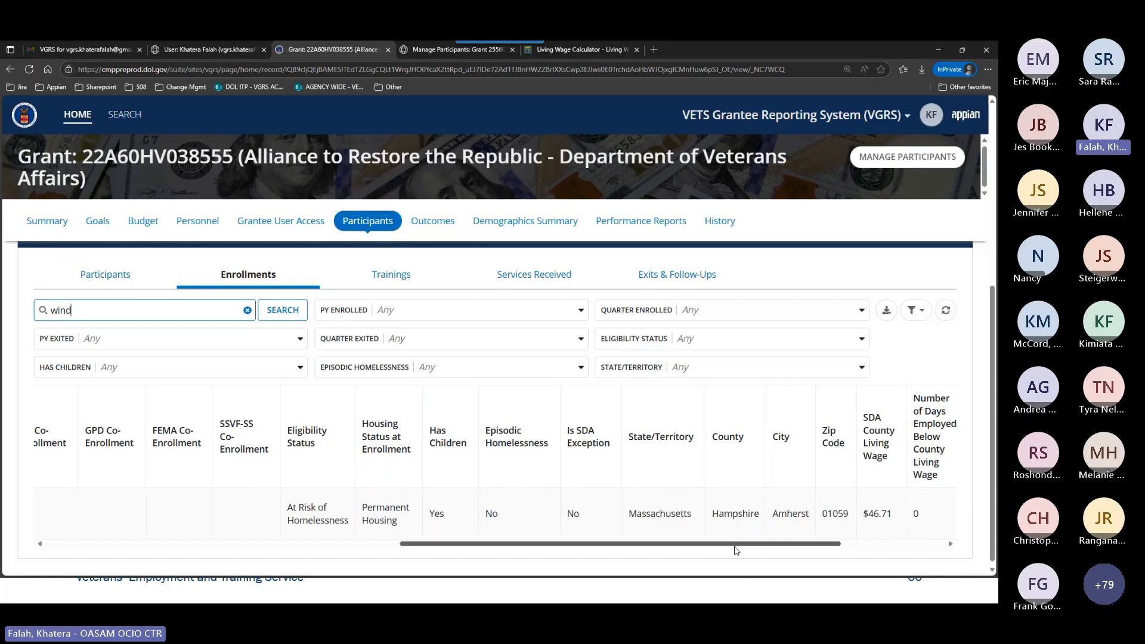
pyautogui.moveTo(736, 550); pyautogui.dragTo(171, 544)
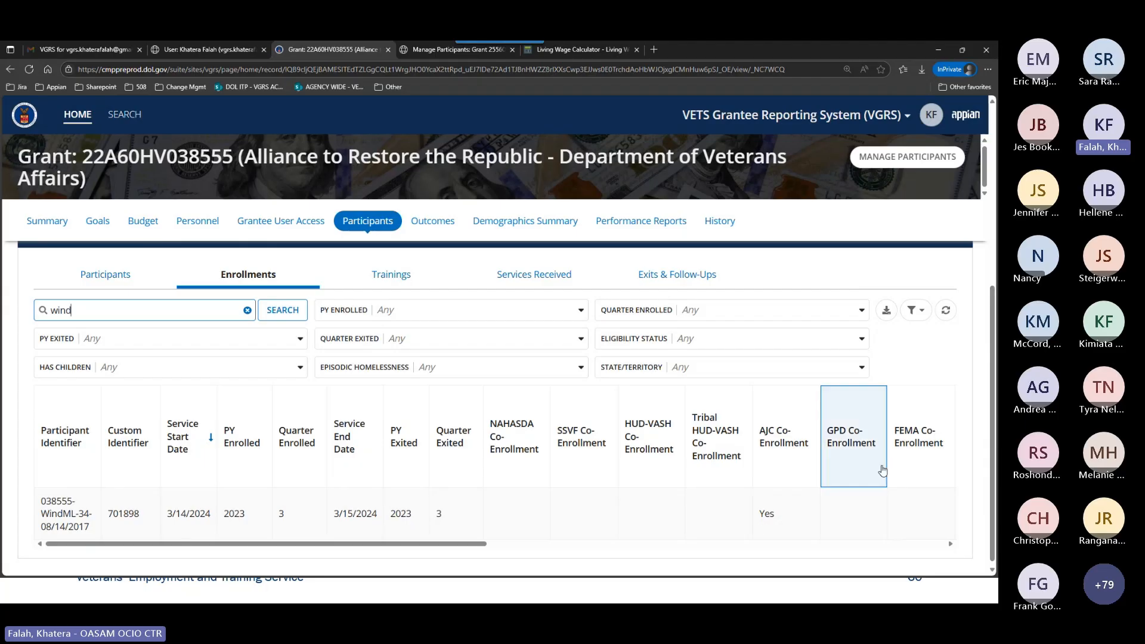
# Export the filtered enrollments to Excel, view the downloaded workbook, and close it.
pyautogui.click(889, 310)
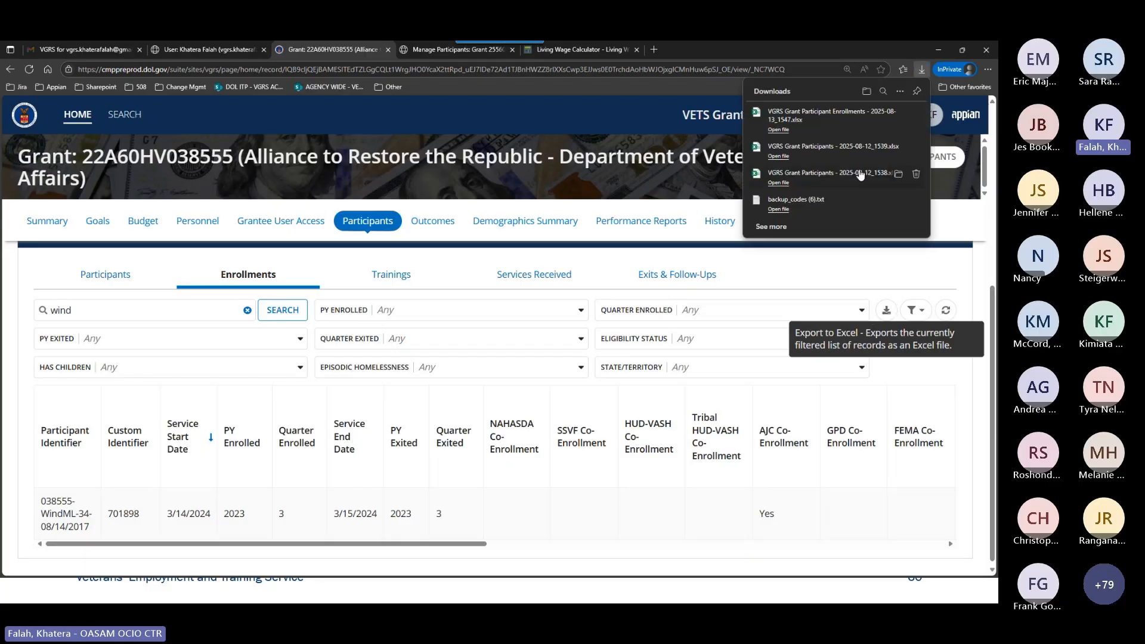
pyautogui.click(794, 124)
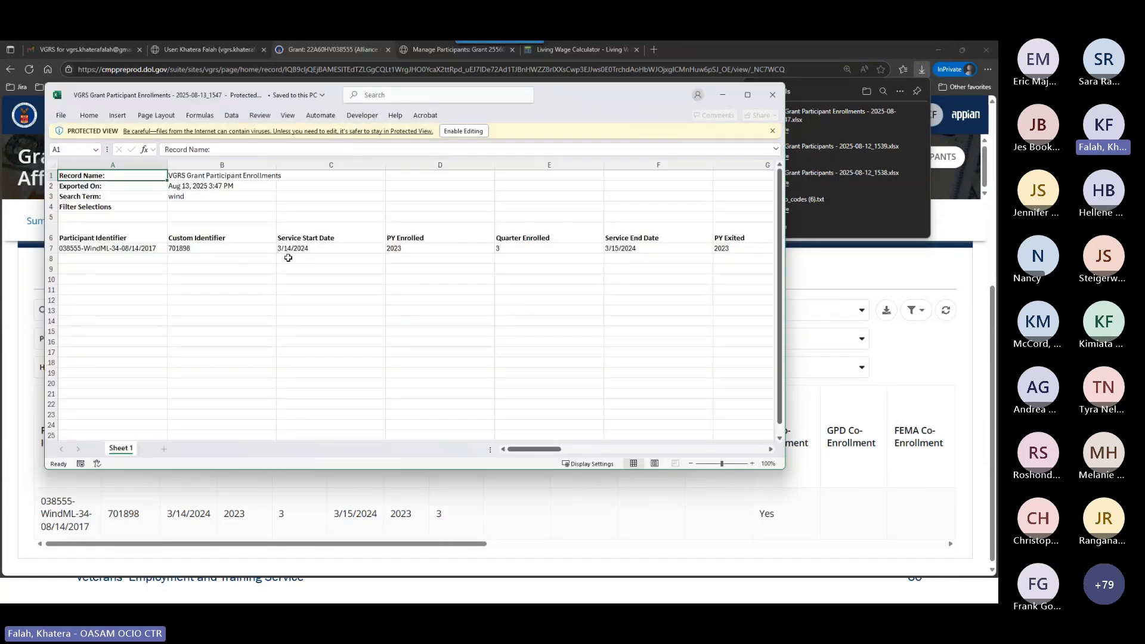
pyautogui.click(772, 95)
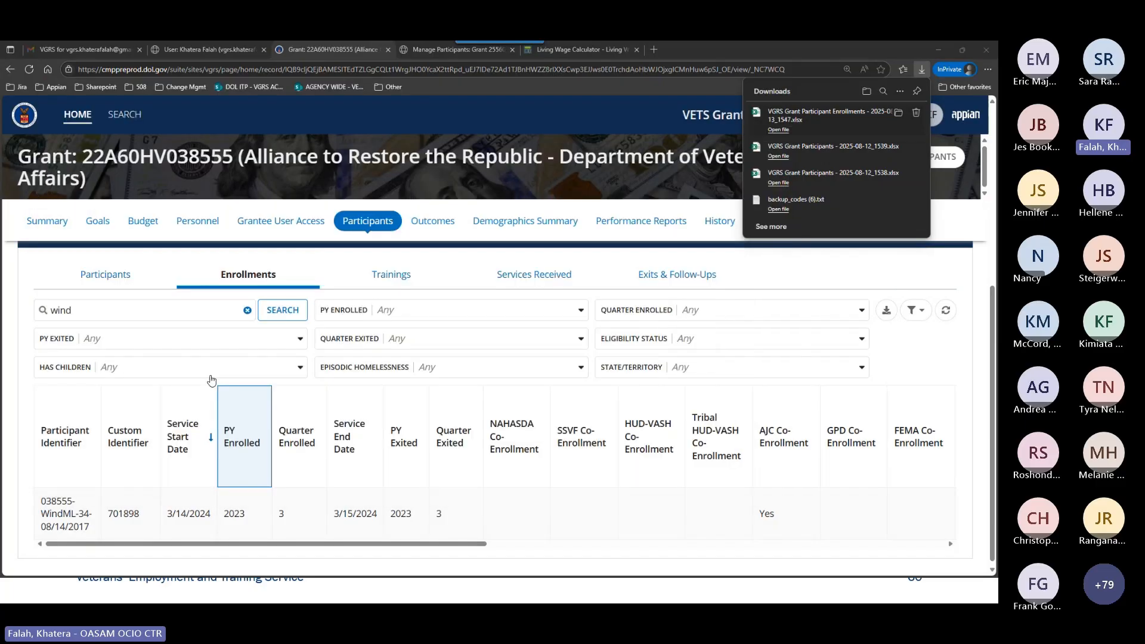
# Clear the last-name search from the tabular Enrollments and export the unfiltered list to Excel.
pyautogui.click(246, 311)
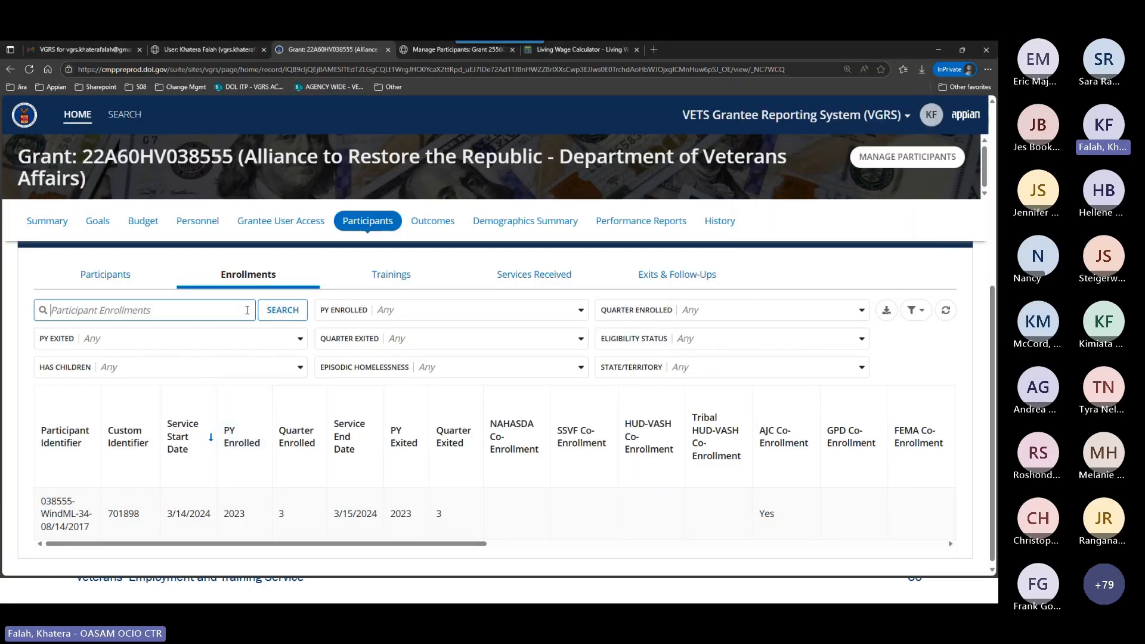
pyautogui.click(284, 311)
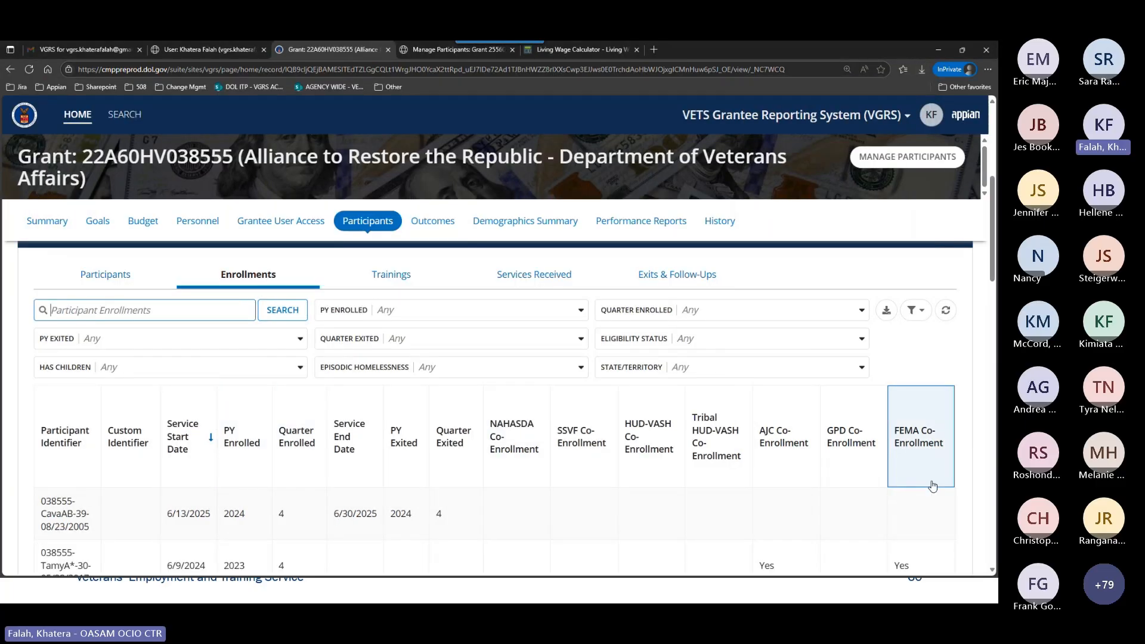
pyautogui.click(887, 310)
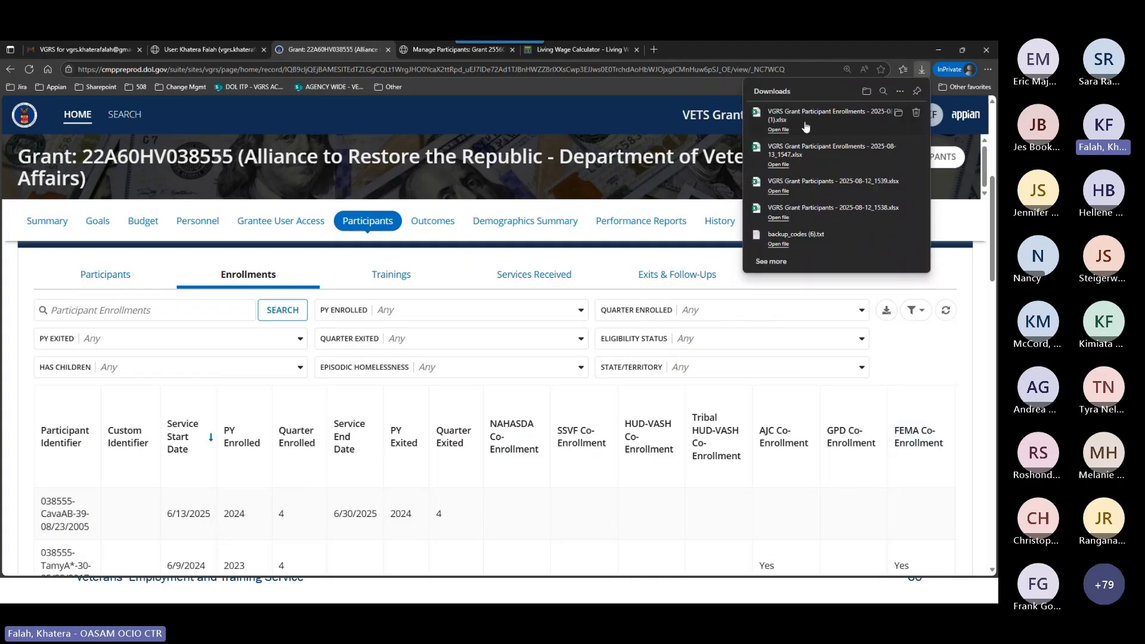
# Open the newly downloaded unfiltered enrollments workbook, look through all its records and header rows, and close it.
pyautogui.click(805, 127)
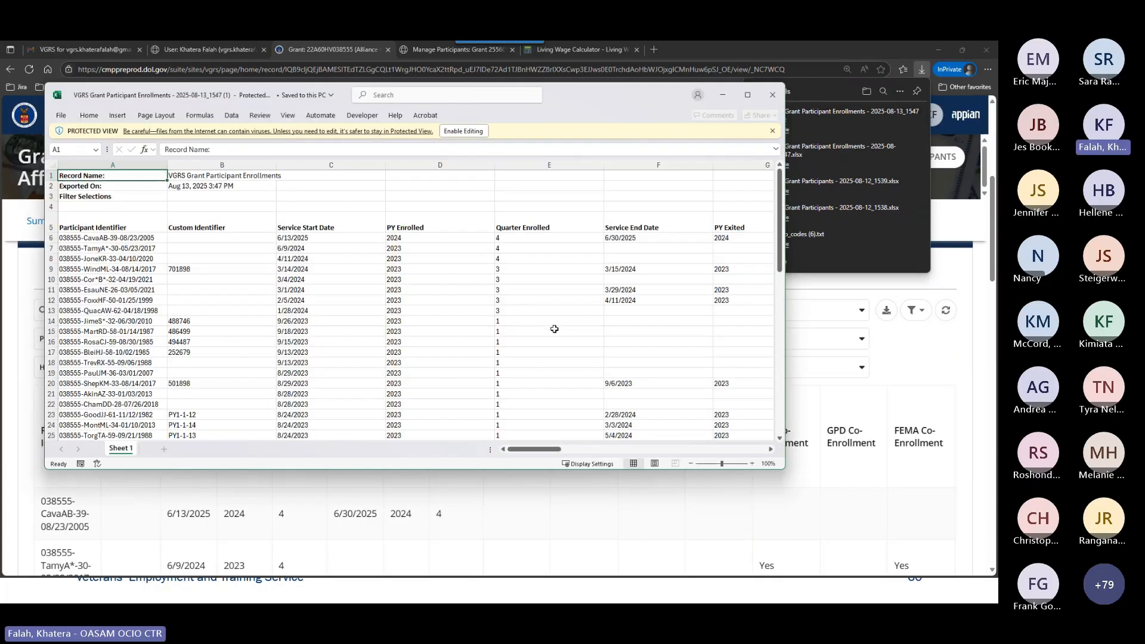
pyautogui.scroll(-11, 449, 308)
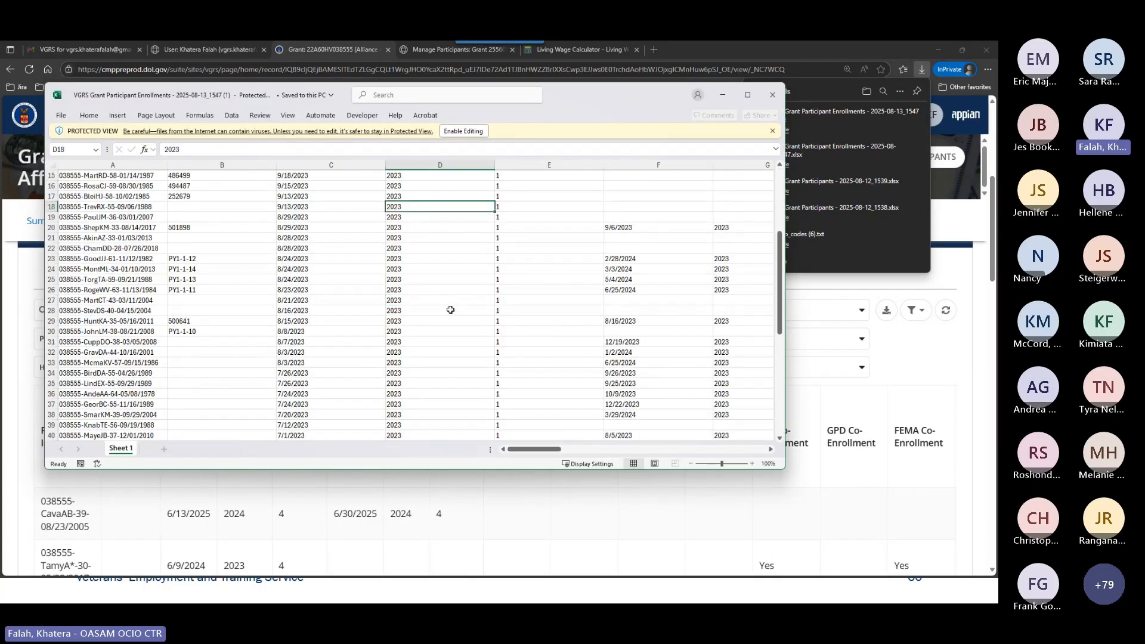
pyautogui.scroll(-2, 417, 312)
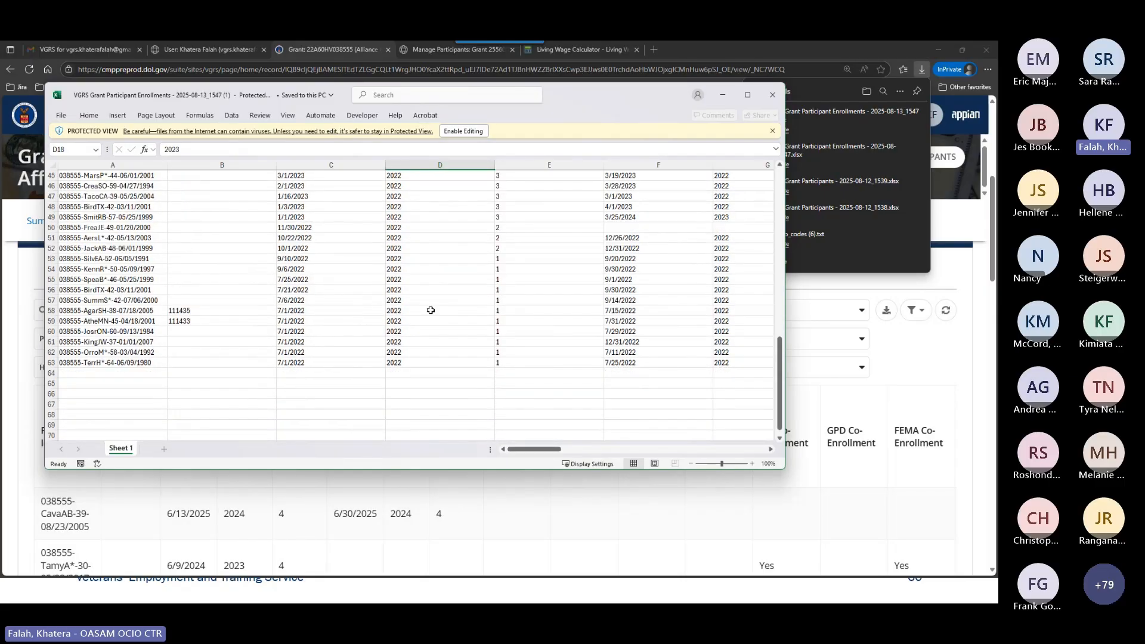
pyautogui.scroll(3, 453, 325)
pyautogui.scroll(12, 453, 325)
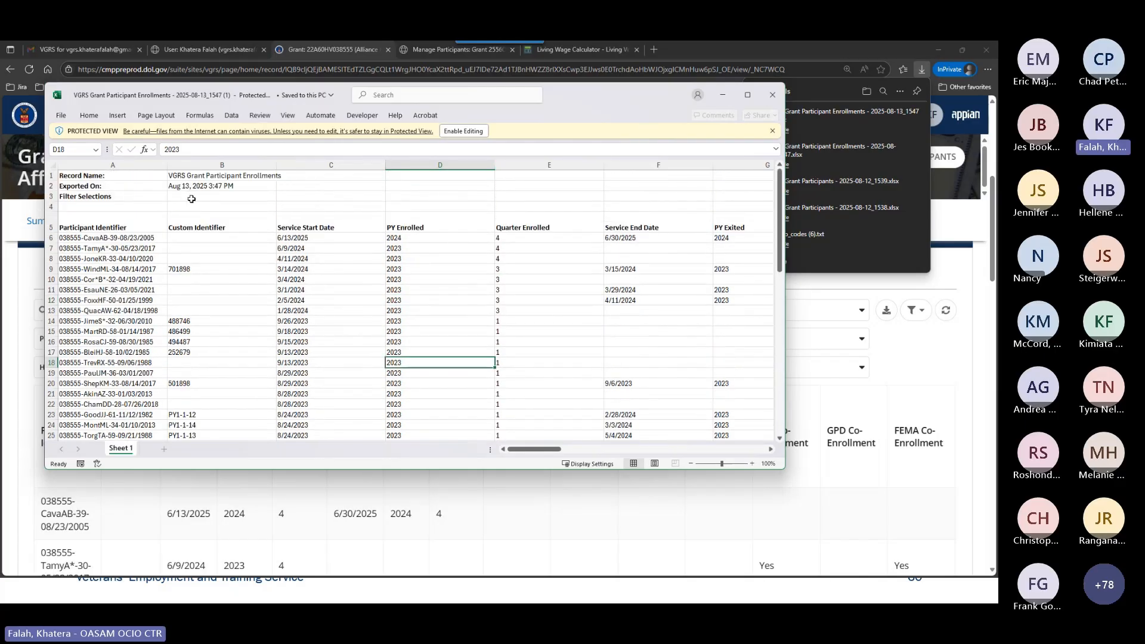
pyautogui.click(772, 95)
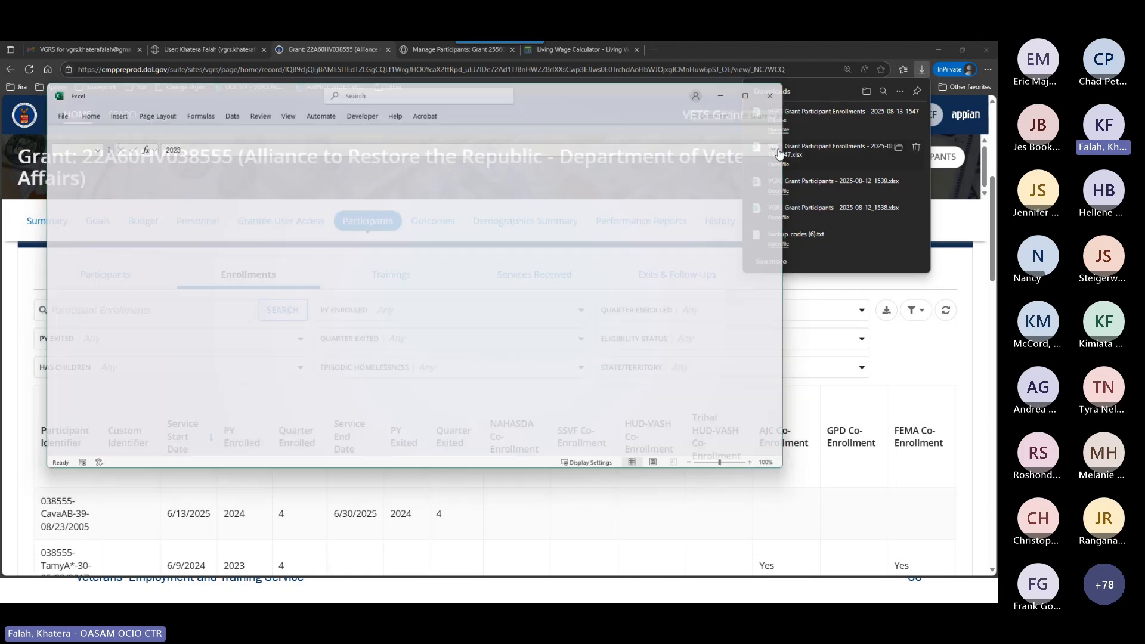
# Reopen the earlier filtered enrollments export, examine its Search Term and Filter Selections rows, and close the workbook.
pyautogui.click(775, 166)
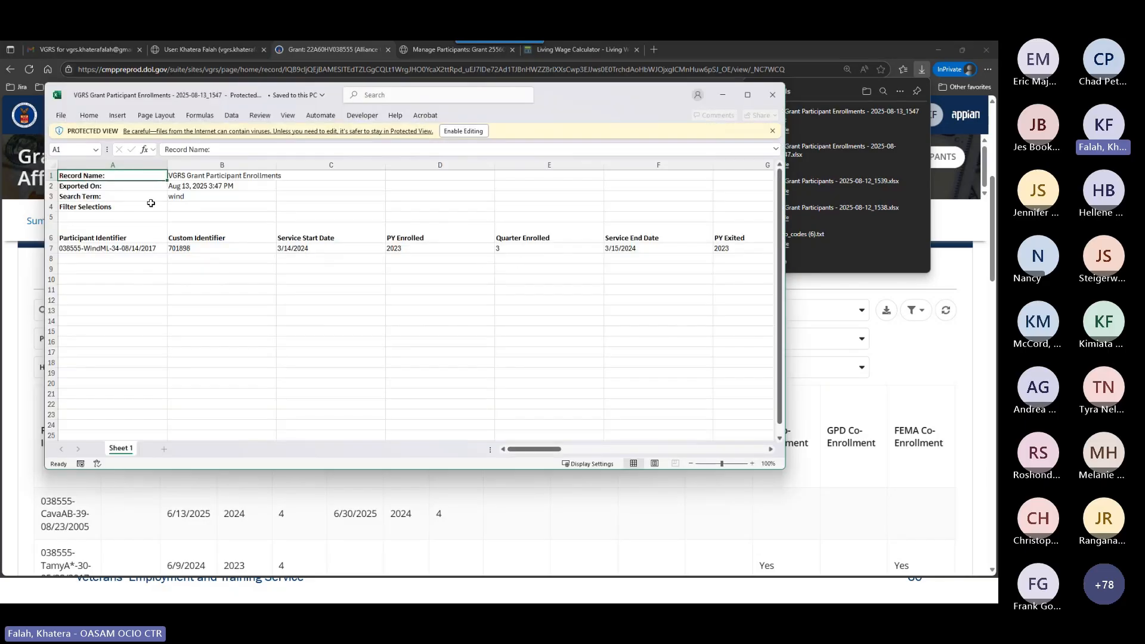
pyautogui.click(133, 204)
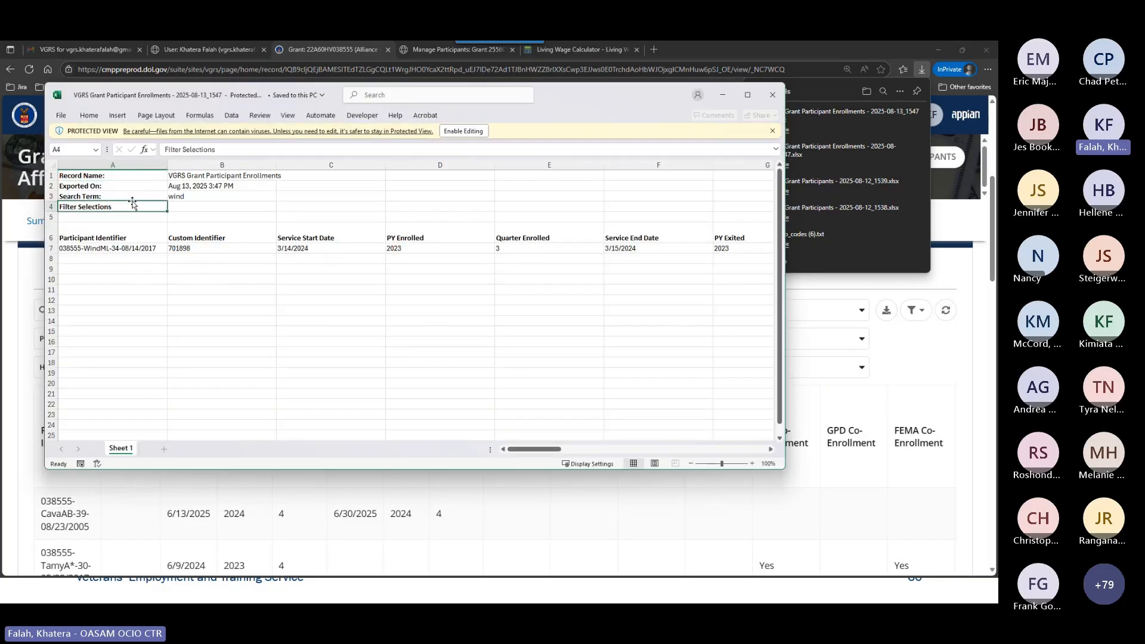
pyautogui.click(188, 197)
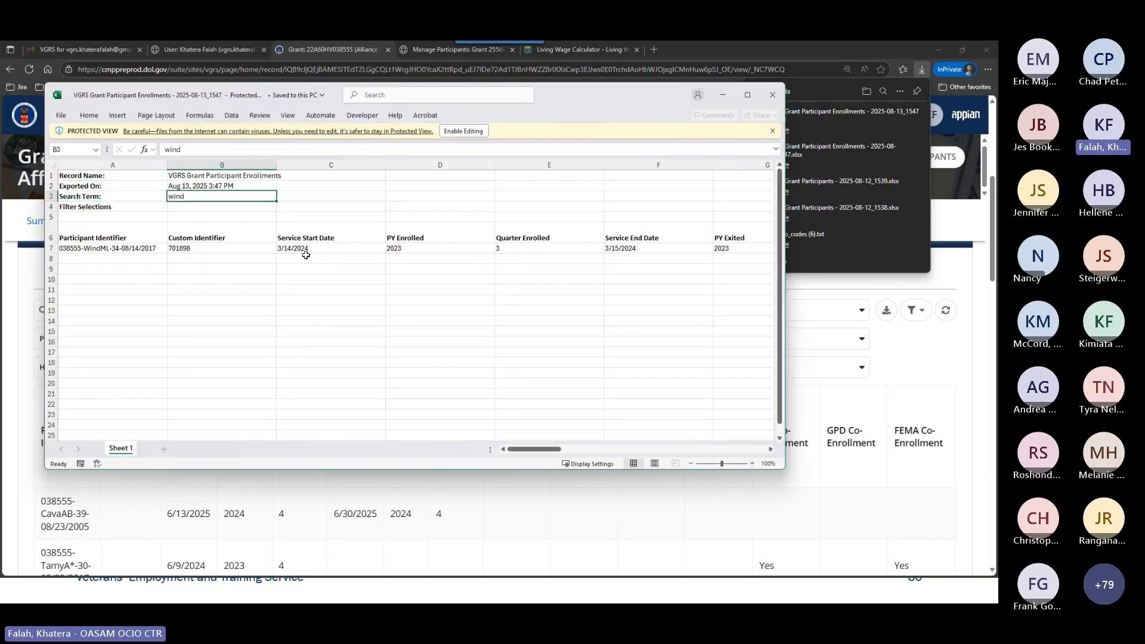
pyautogui.click(772, 94)
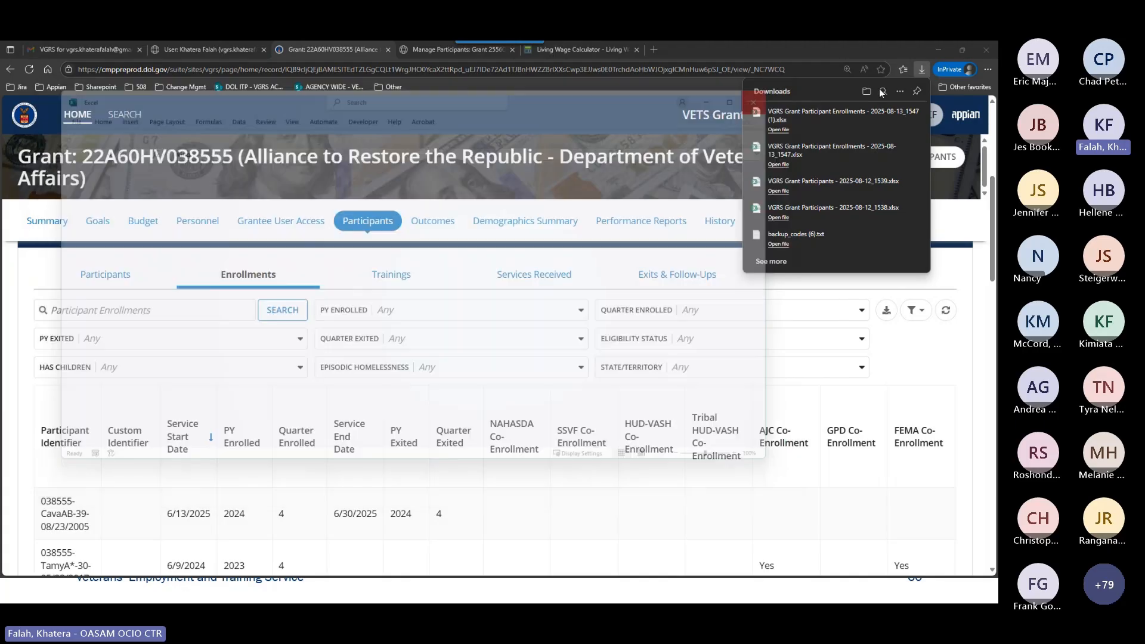
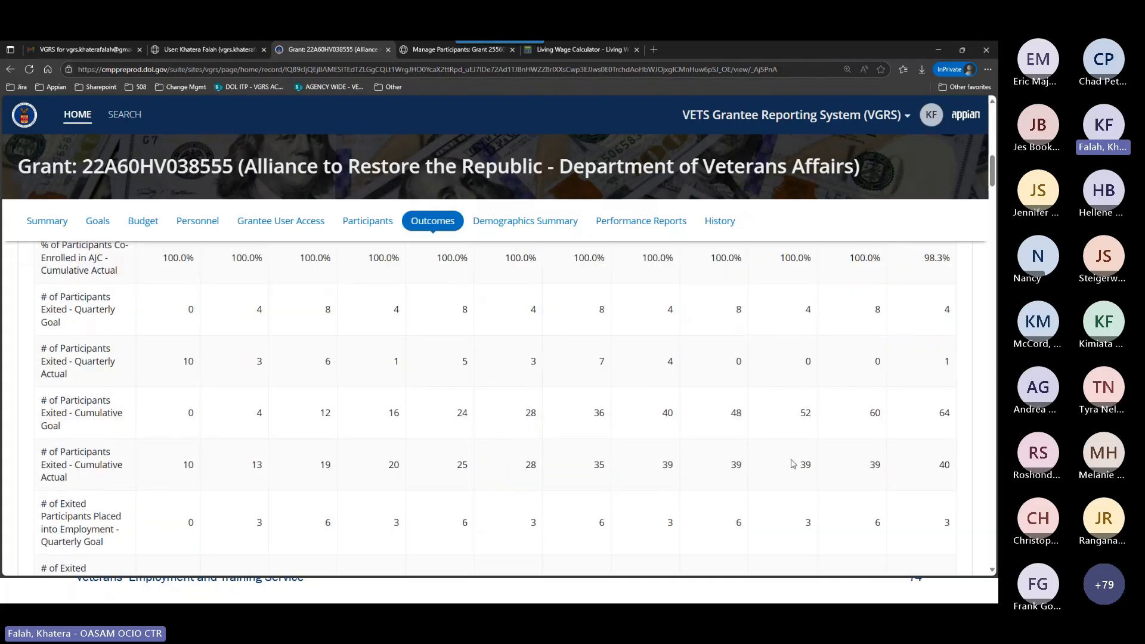
pyautogui.scroll(6, 775, 429)
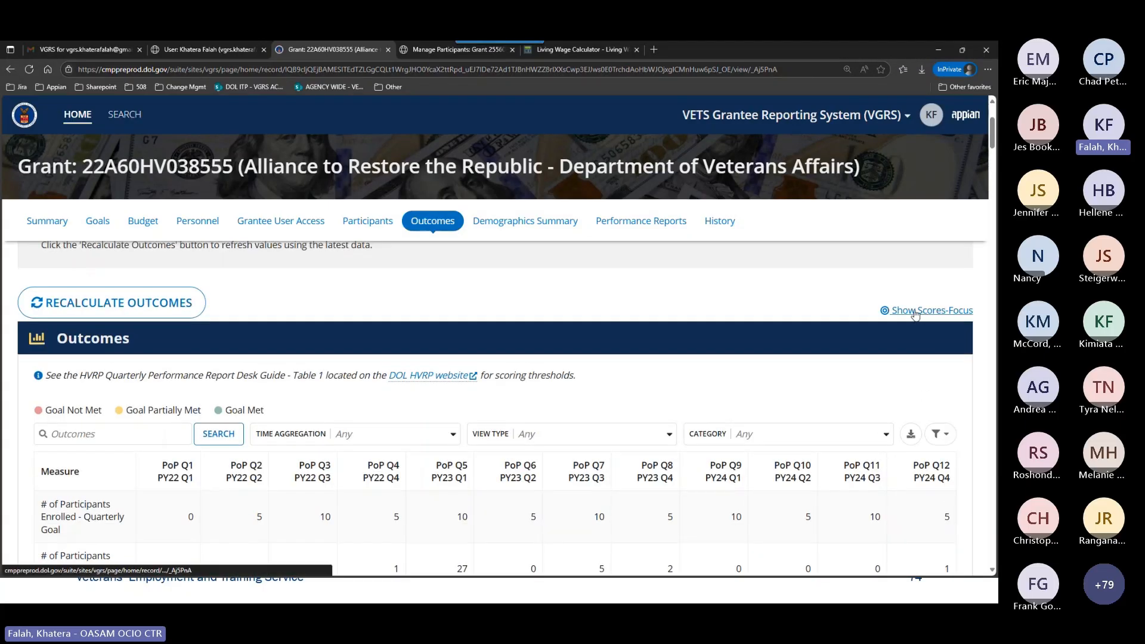
# Examine the enrollment, co-enrollment and exit measures in the Outcomes of grant 22A60HV038555, comparing quarterly and cumulative goals with actuals.
pyautogui.scroll(-3, 588, 400)
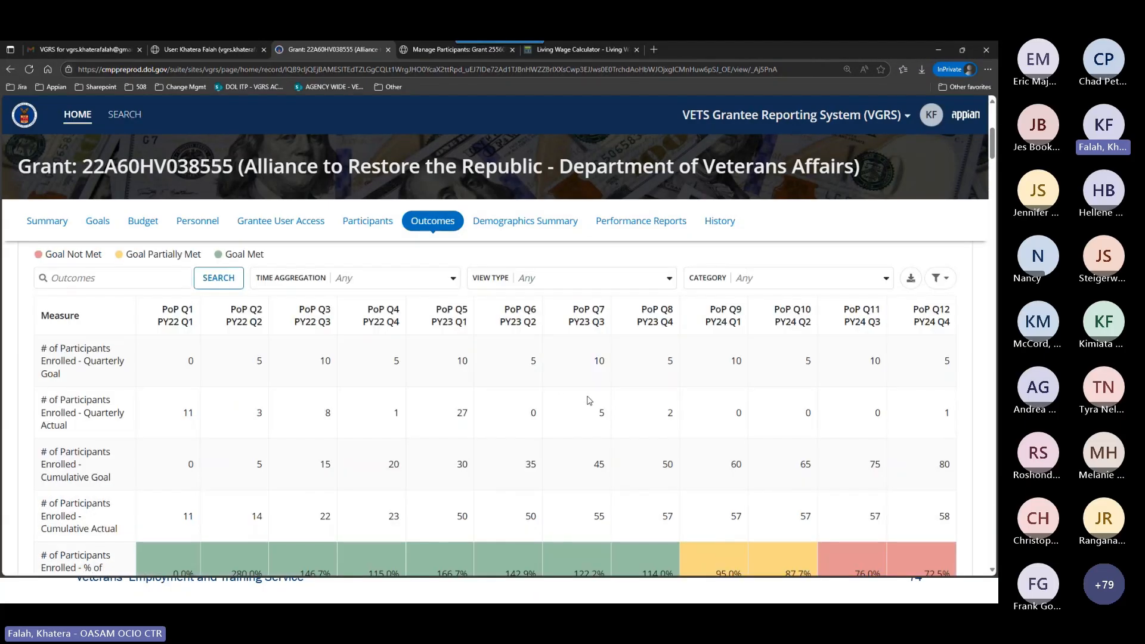
pyautogui.scroll(-3, 588, 400)
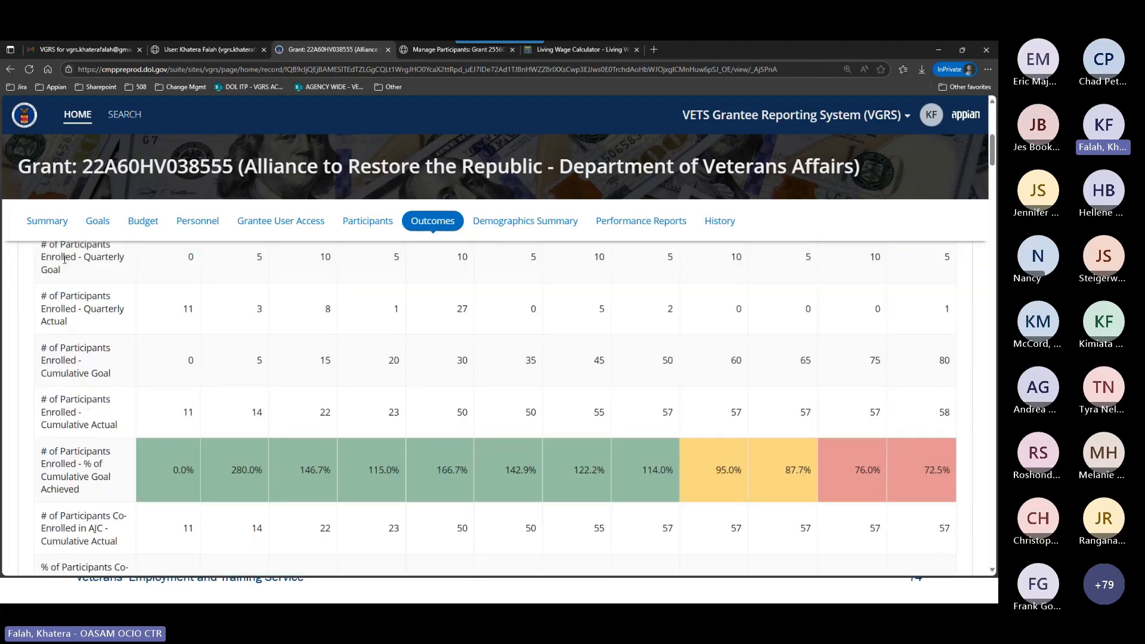
pyautogui.scroll(-8, 521, 468)
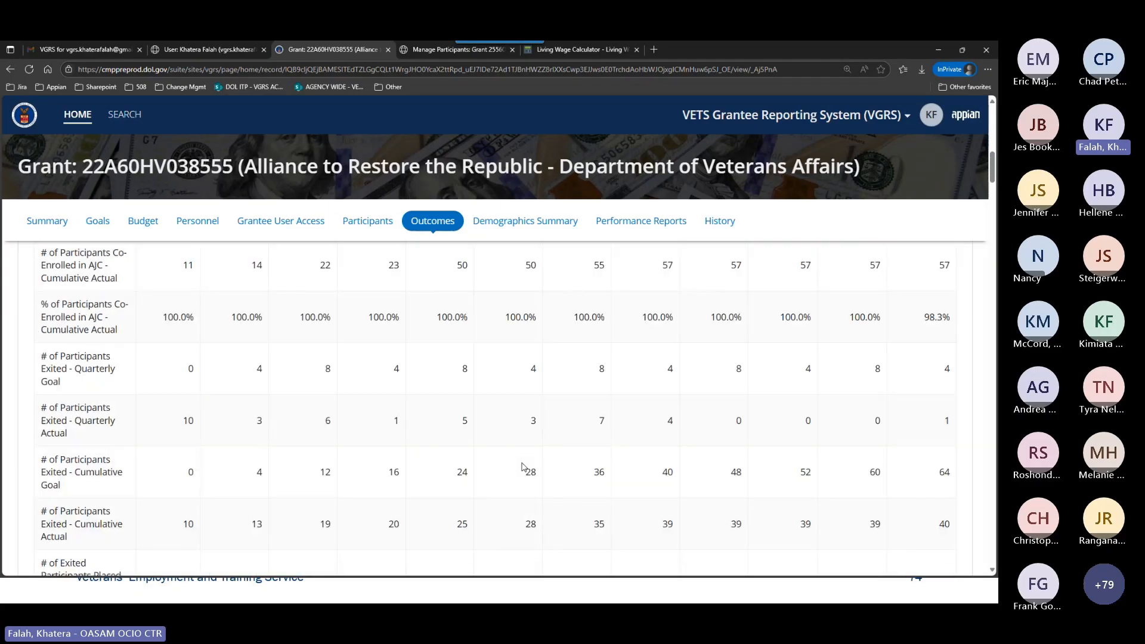
pyautogui.scroll(8, 379, 430)
pyautogui.scroll(3, 375, 429)
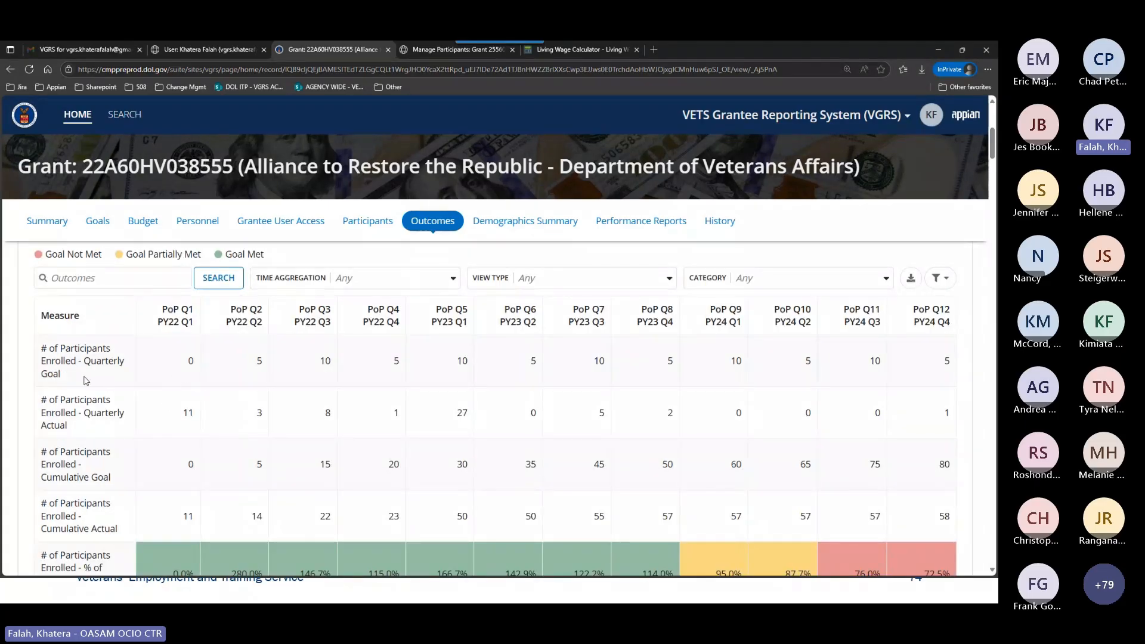
pyautogui.scroll(-1, 206, 475)
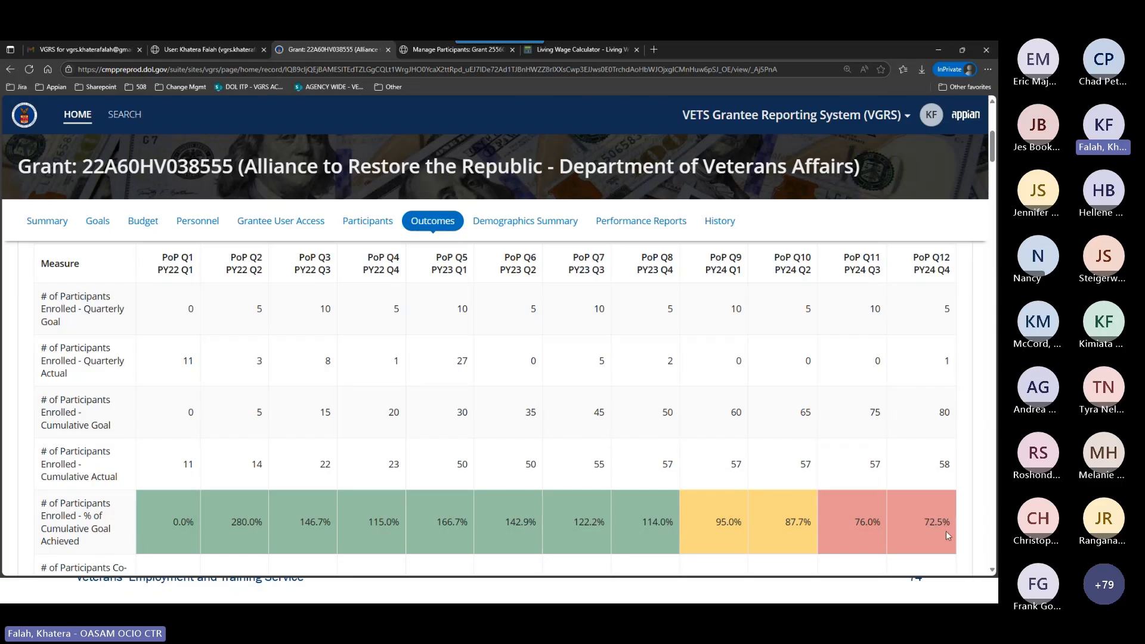
# Switch the Outcomes to the Scores-Focus view and review the percentage of cumulative goal achieved for every scored measure.
pyautogui.scroll(1, 599, 527)
pyautogui.scroll(2, 600, 527)
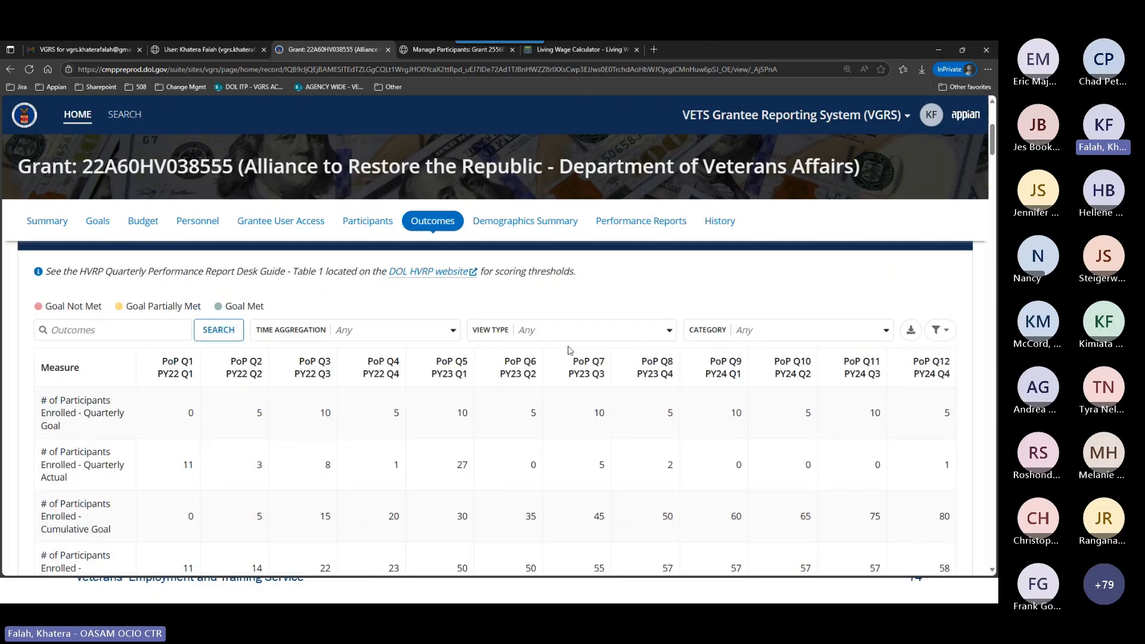
pyautogui.scroll(1, 931, 348)
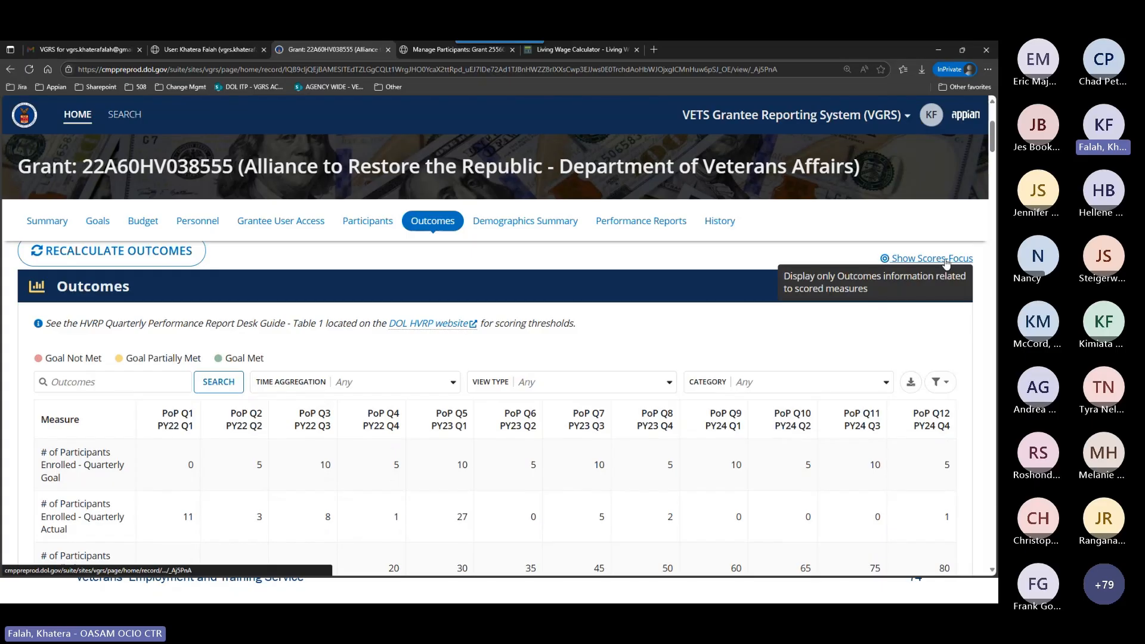
pyautogui.click(946, 260)
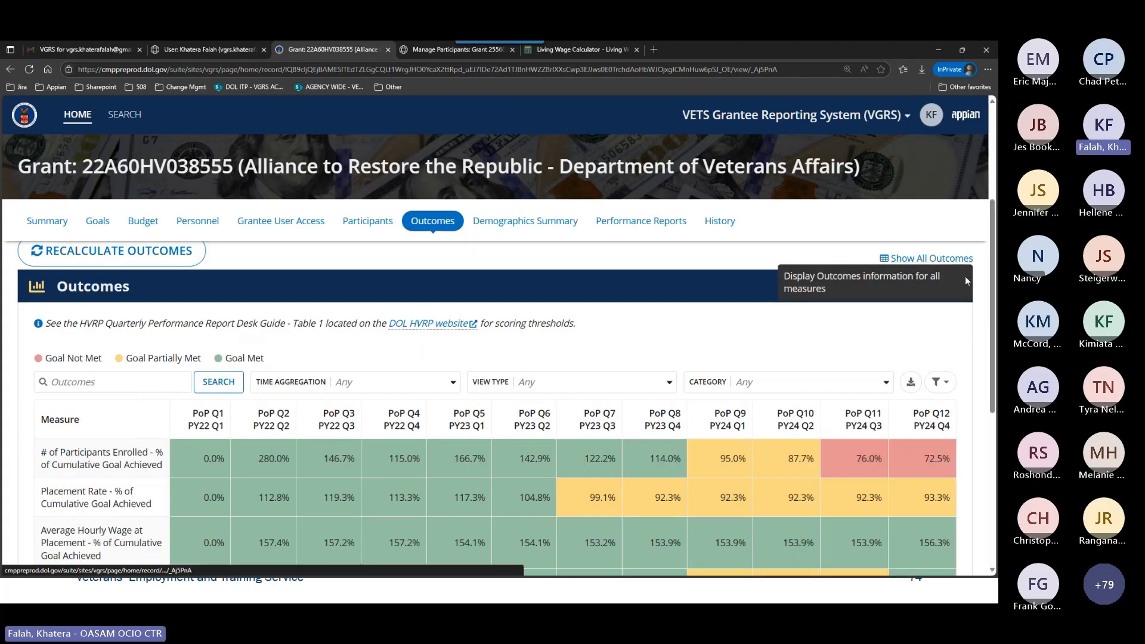
pyautogui.scroll(-1, 976, 355)
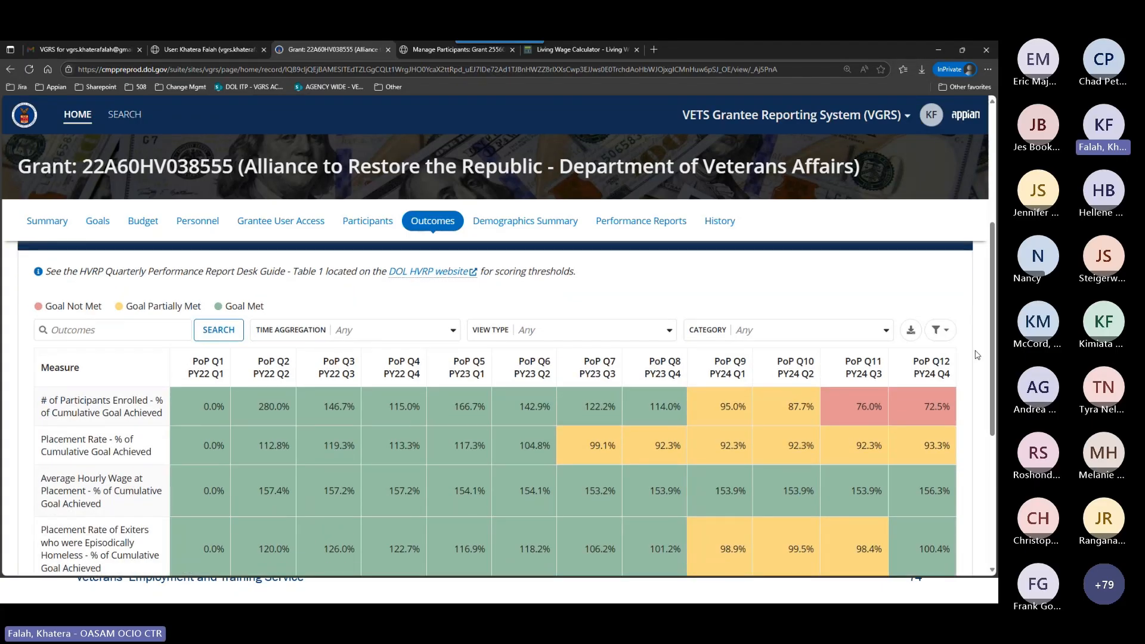
pyautogui.scroll(-1, 976, 355)
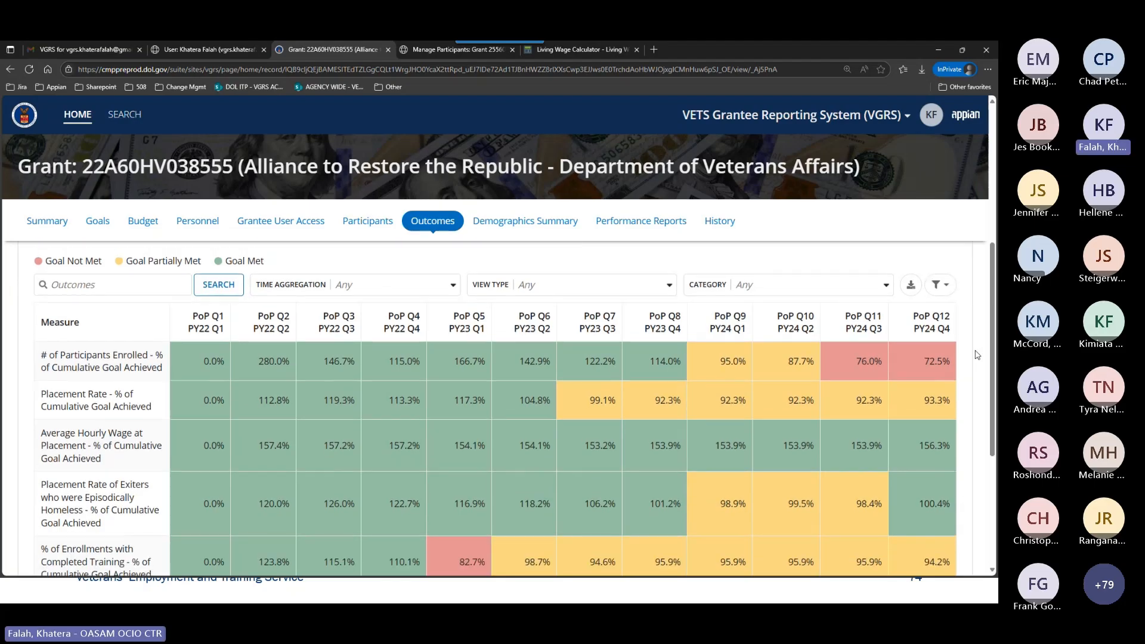
pyautogui.scroll(1, 976, 355)
pyautogui.scroll(-1, 976, 354)
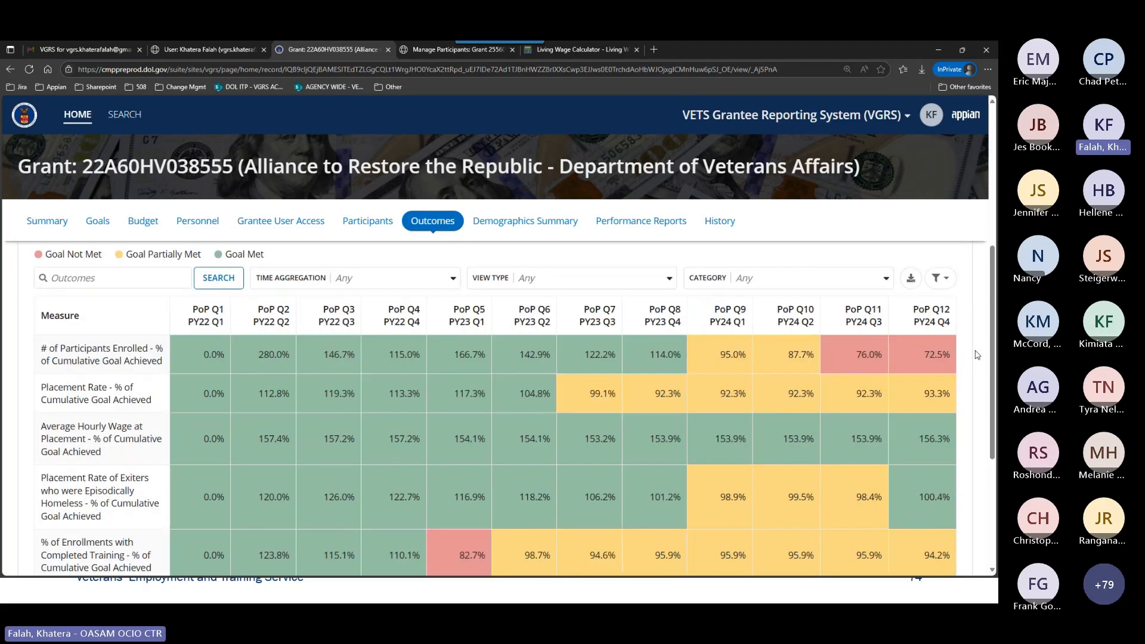
pyautogui.scroll(-1, 976, 355)
pyautogui.scroll(-1, 976, 355)
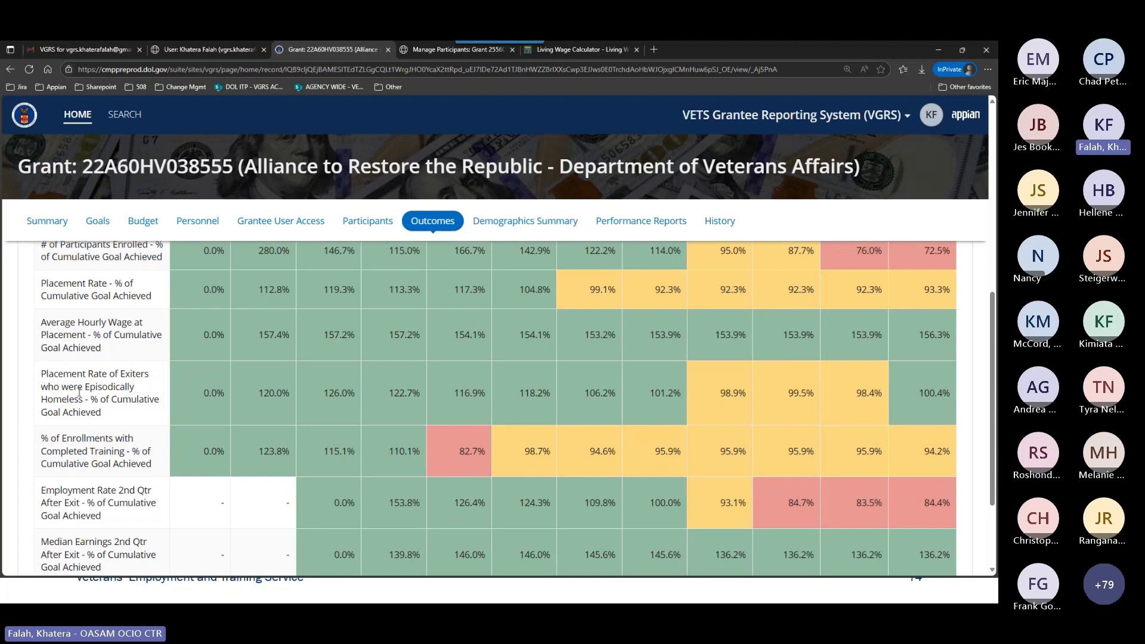
pyautogui.scroll(-3, 79, 392)
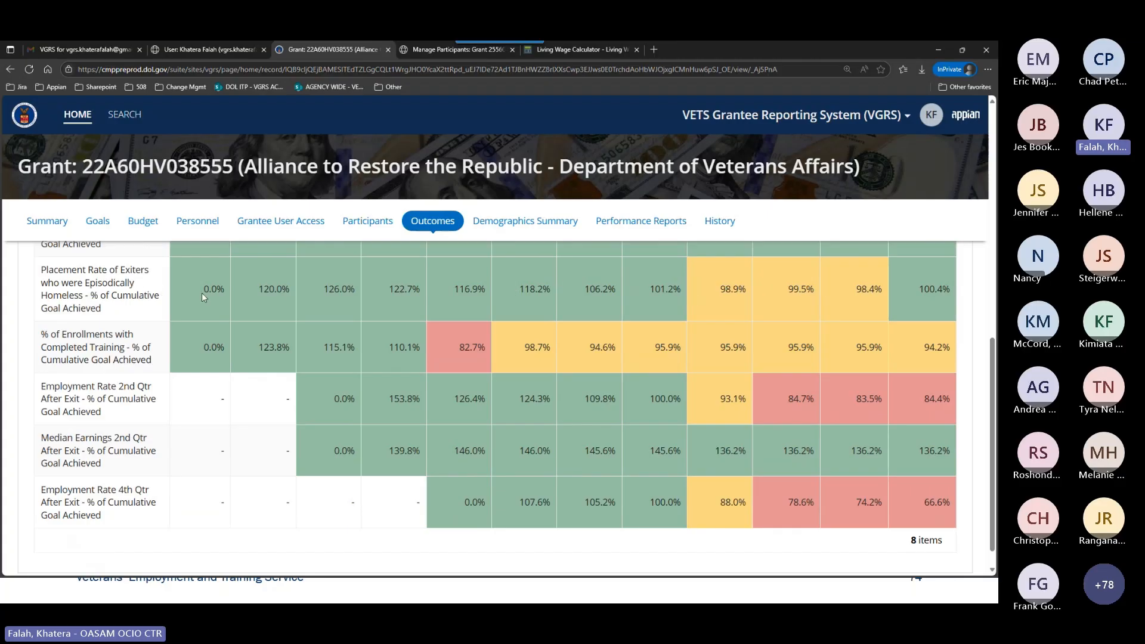
pyautogui.scroll(3, 915, 533)
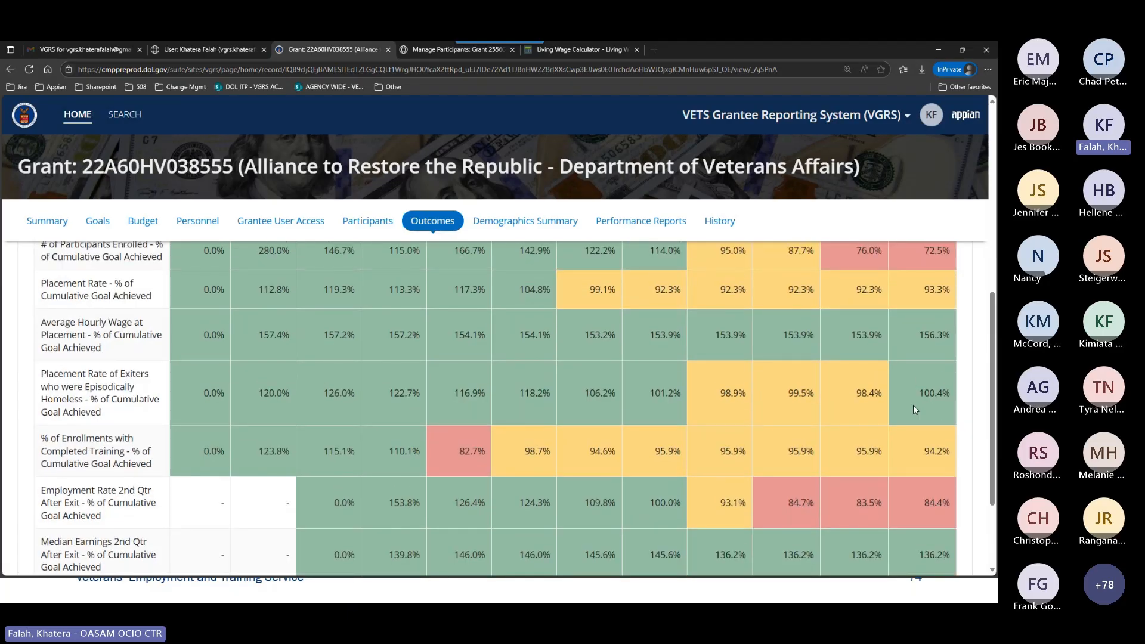
pyautogui.scroll(2, 913, 406)
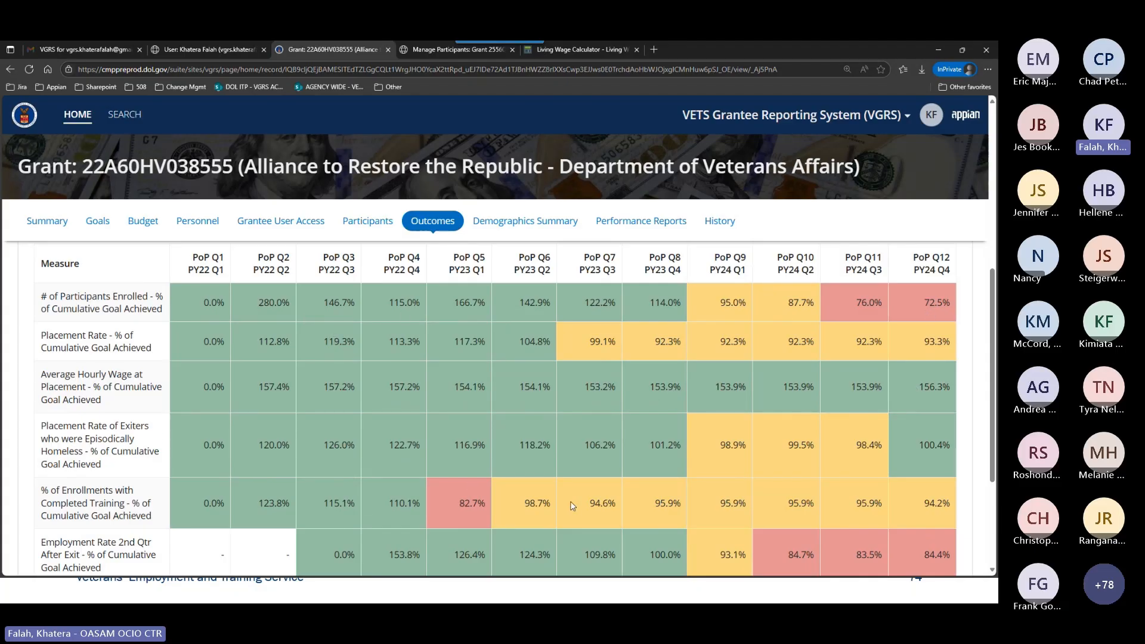
pyautogui.scroll(-3, 715, 503)
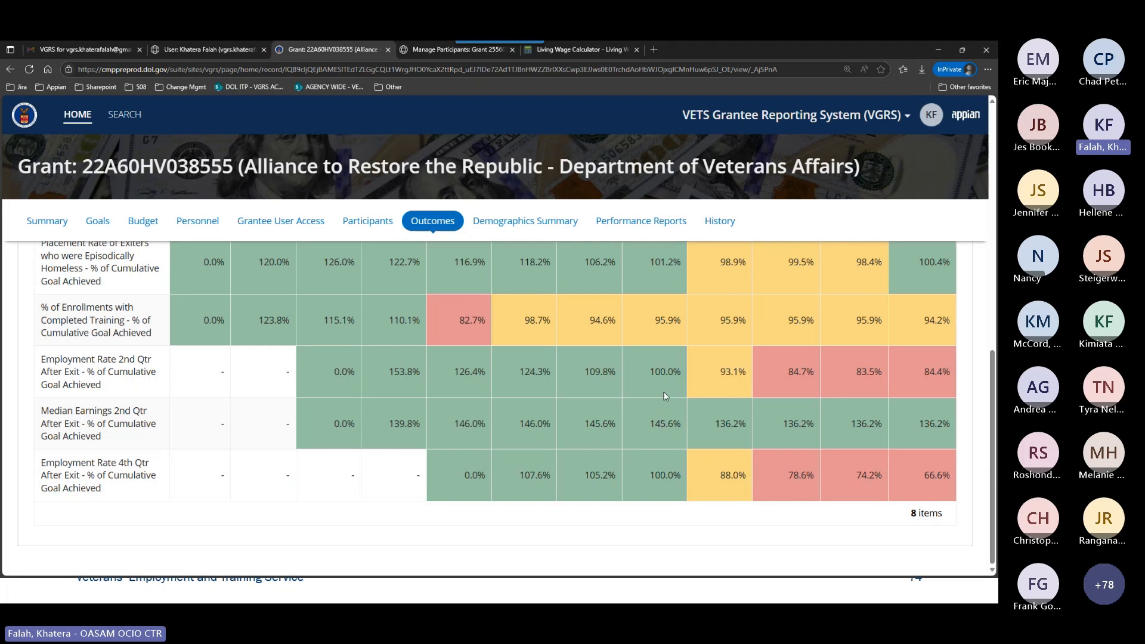
pyautogui.scroll(10, 775, 409)
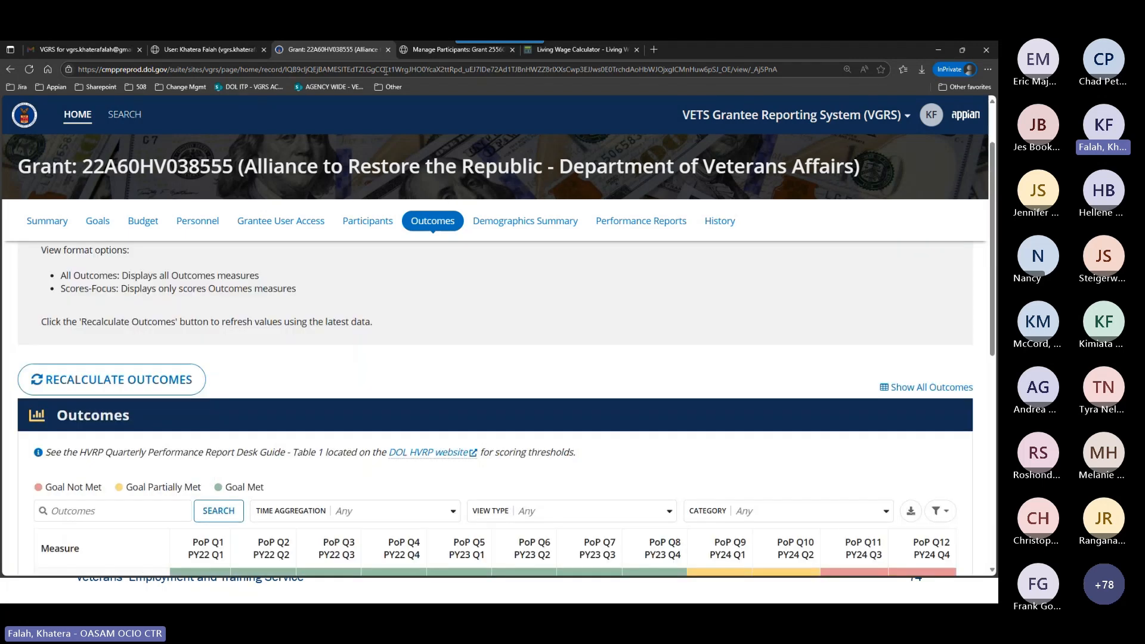
# Go to grant 25560HV123456, close its Manage Participants form, and recalculate the grant's Outcomes.
pyautogui.click(424, 53)
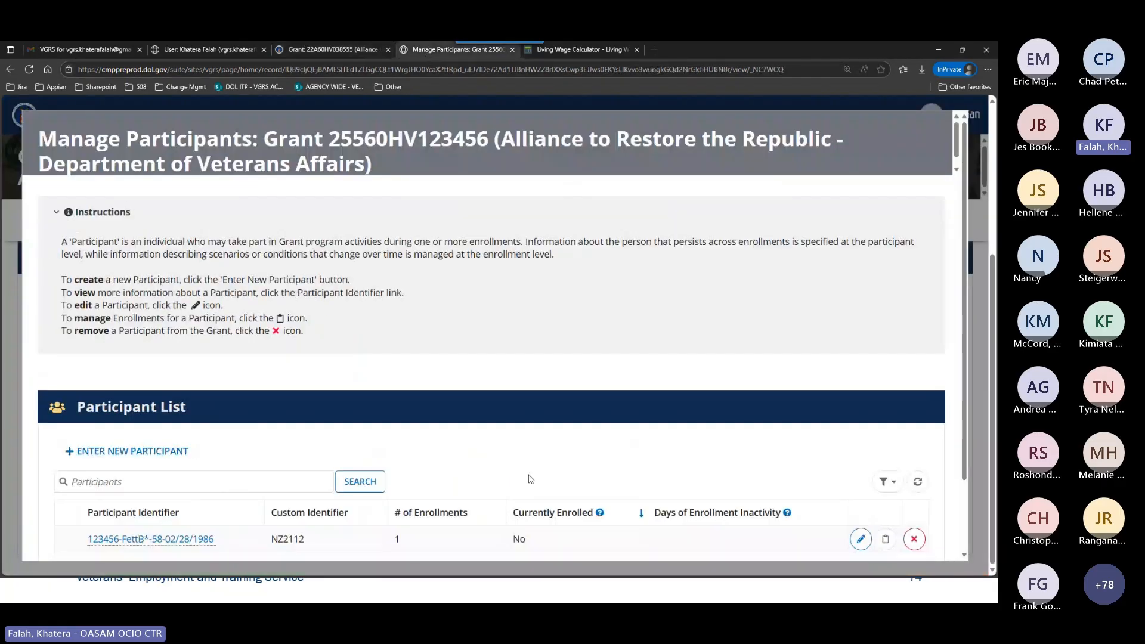
pyautogui.scroll(-2, 693, 469)
pyautogui.click(915, 534)
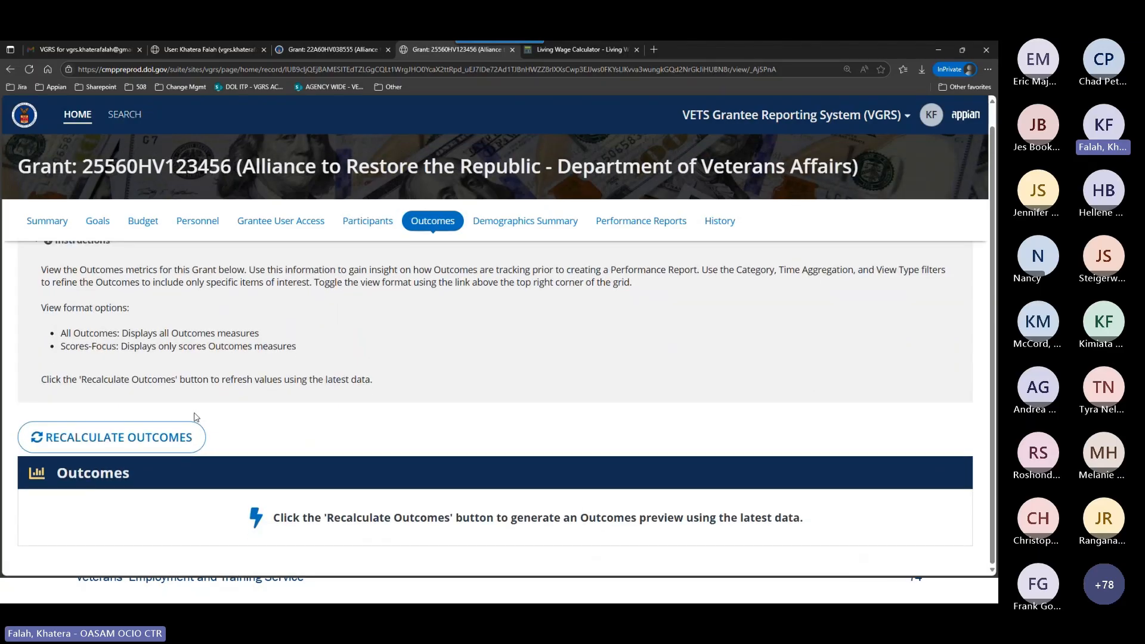
pyautogui.click(110, 439)
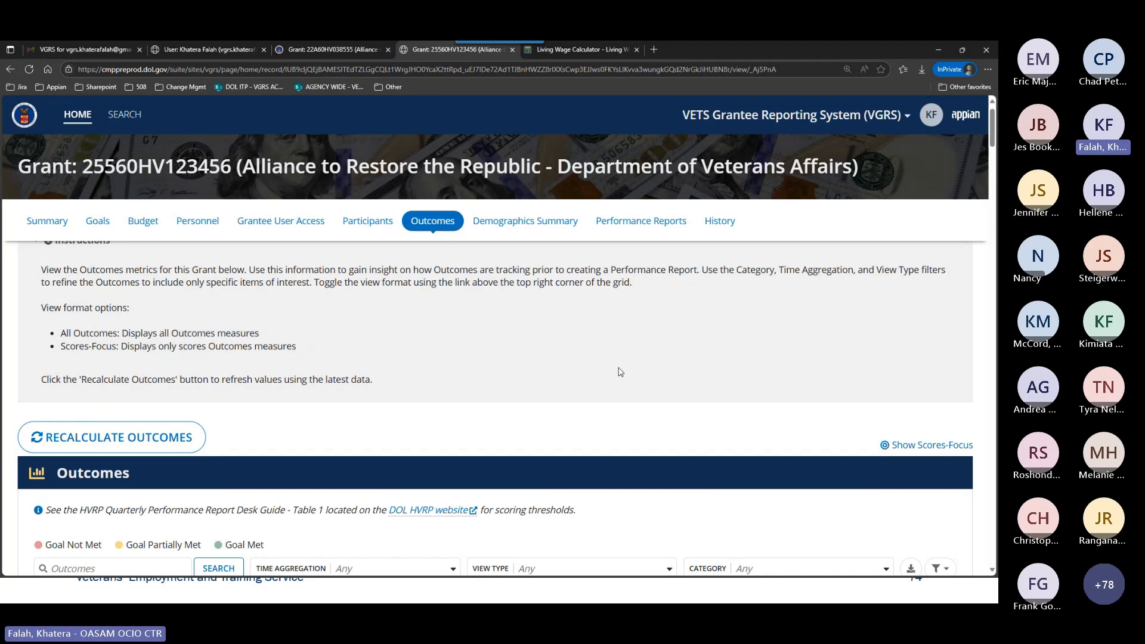
# Show the recalculated Outcomes of grant 25560HV123456 in Scores-Focus and review the color coding of all scored measures.
pyautogui.scroll(-3, 620, 420)
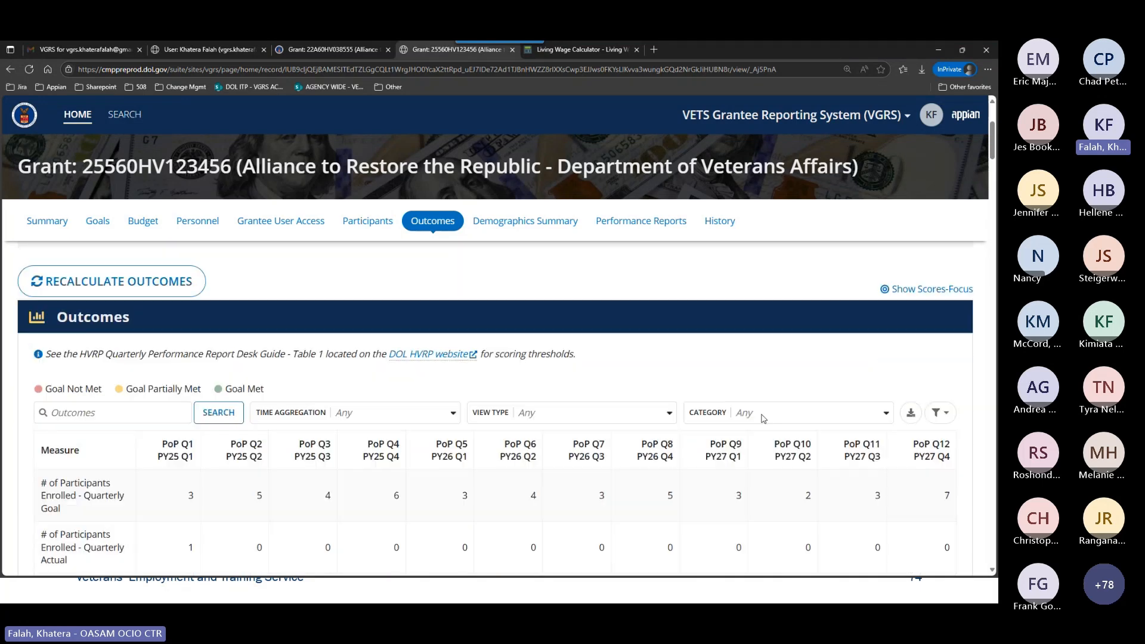
pyautogui.click(902, 297)
pyautogui.scroll(-2, 405, 442)
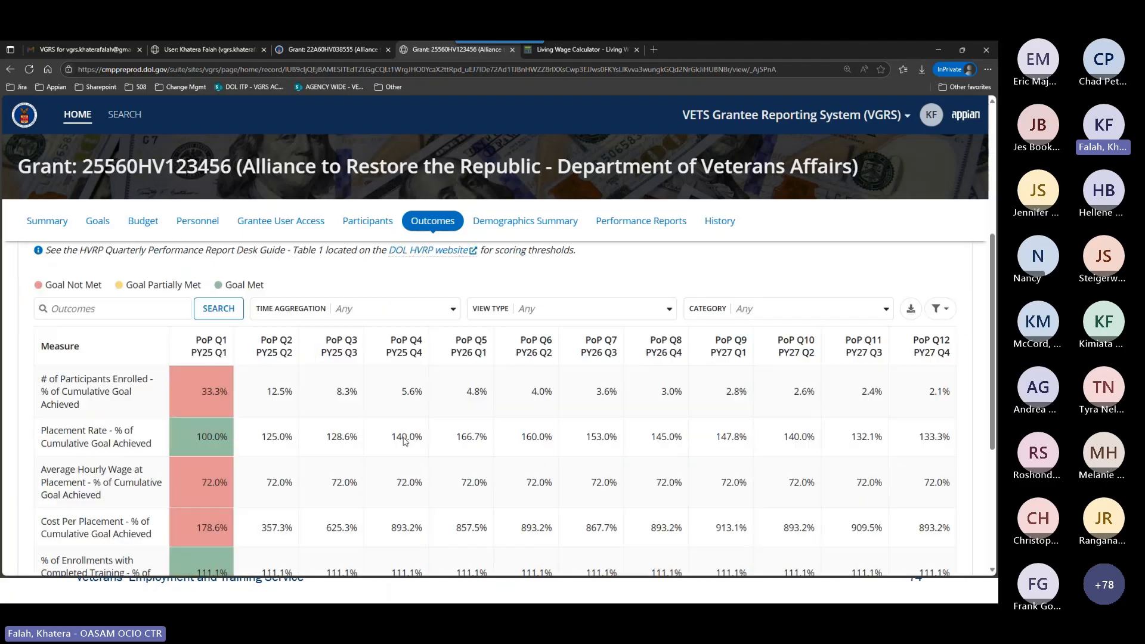
pyautogui.scroll(-4, 244, 427)
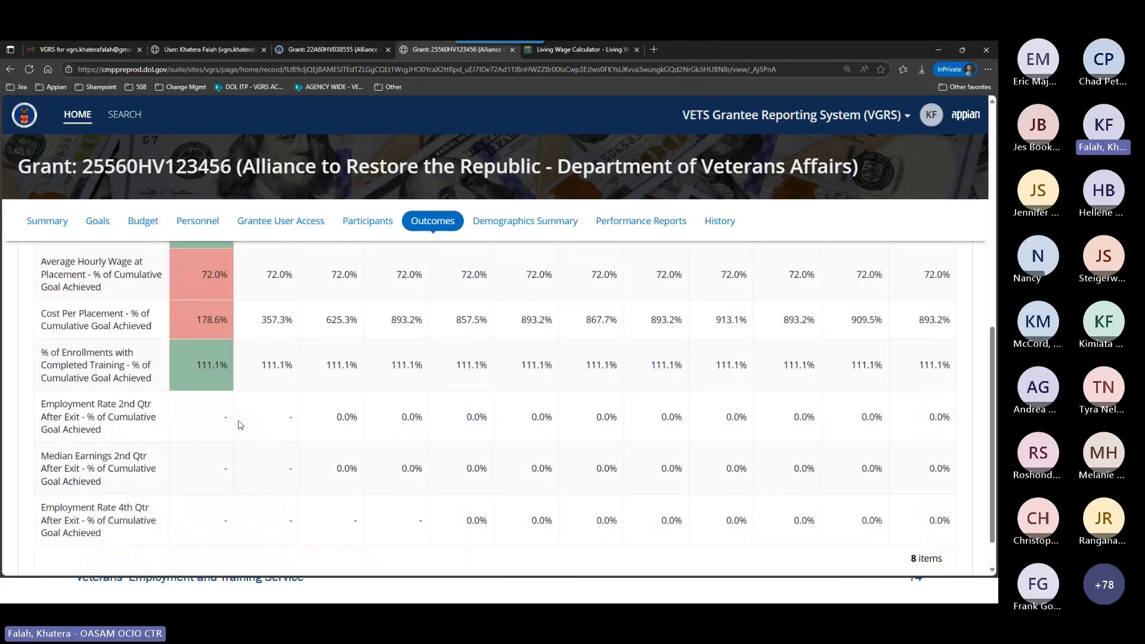
pyautogui.scroll(2, 238, 424)
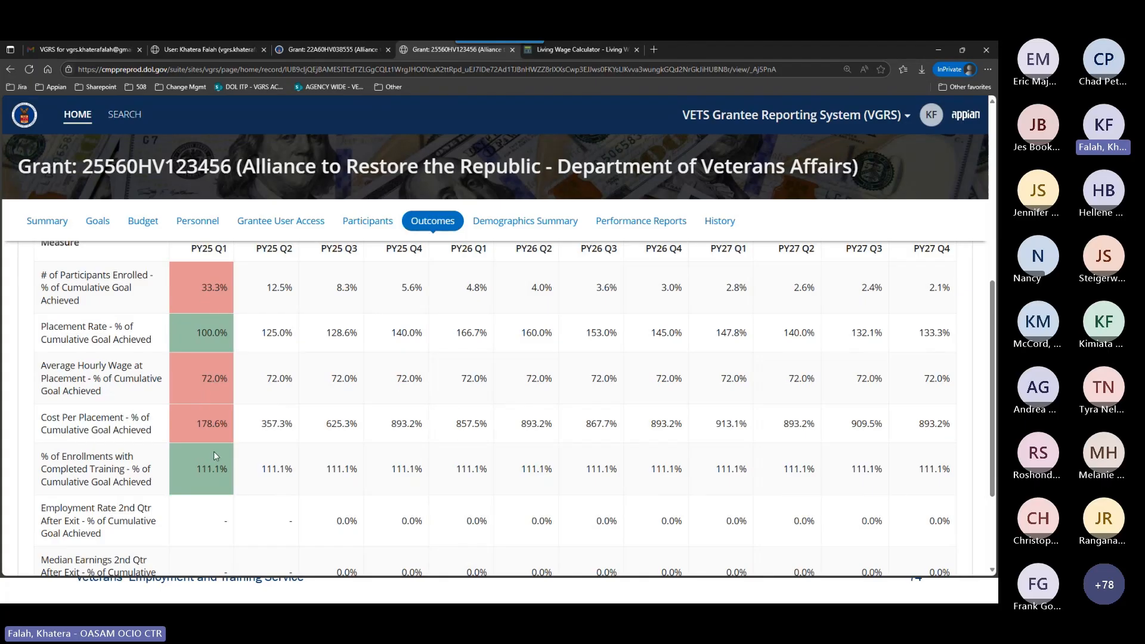
pyautogui.scroll(5, 404, 444)
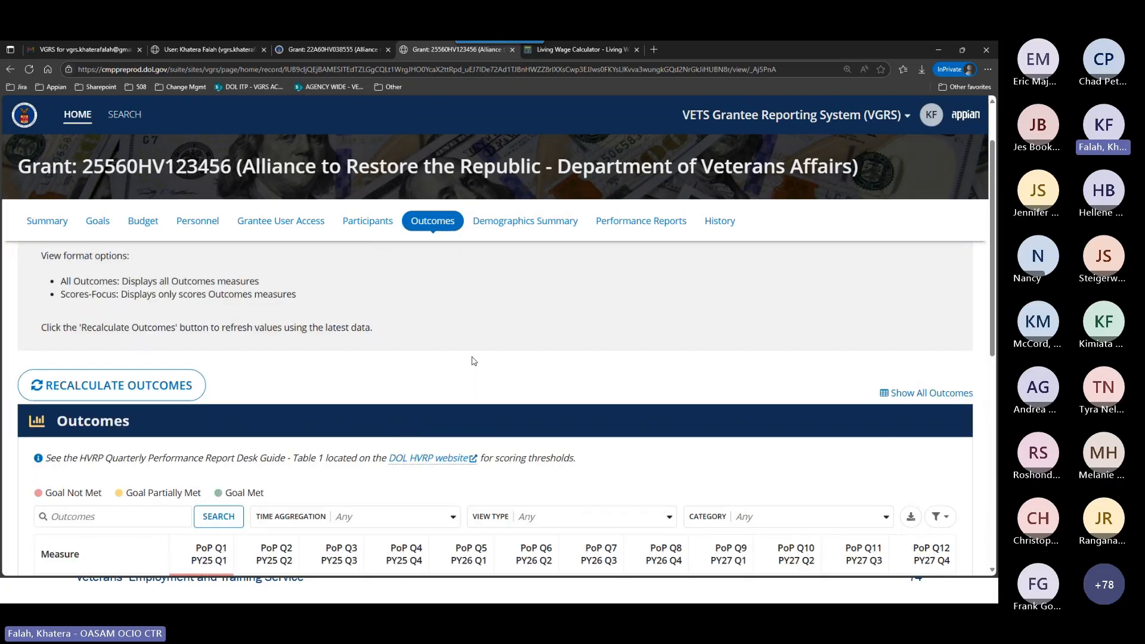
pyautogui.scroll(-4, 474, 361)
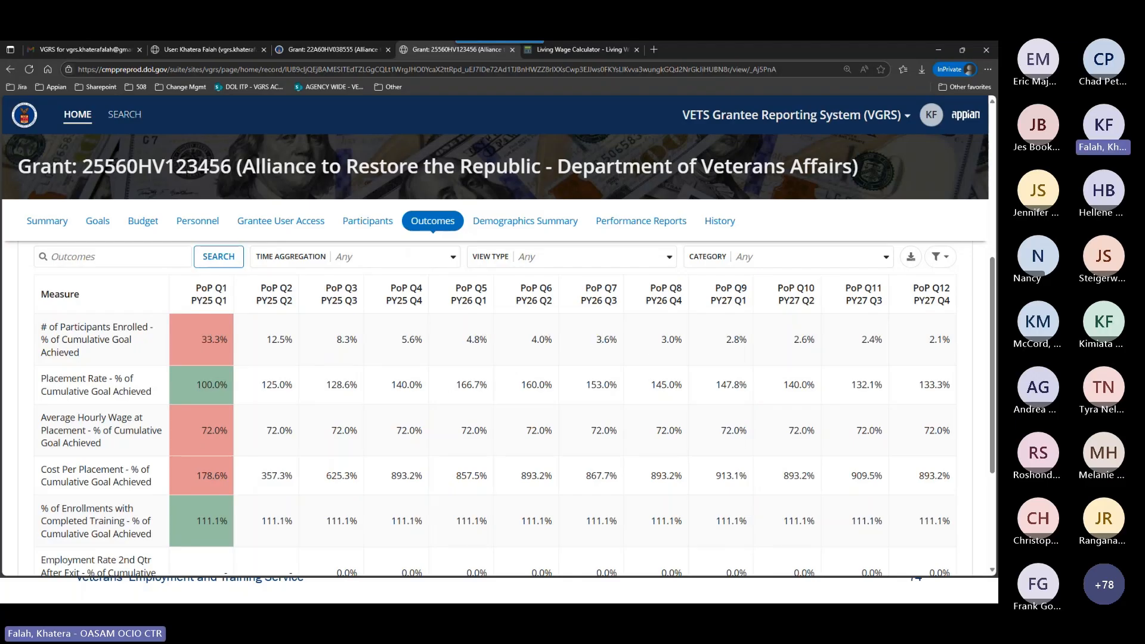
# Switch to the slide presentation, advance to the Demographics Summary Module slide, and return to VGRS.
pyautogui.hotkey('alt', 'Tab')
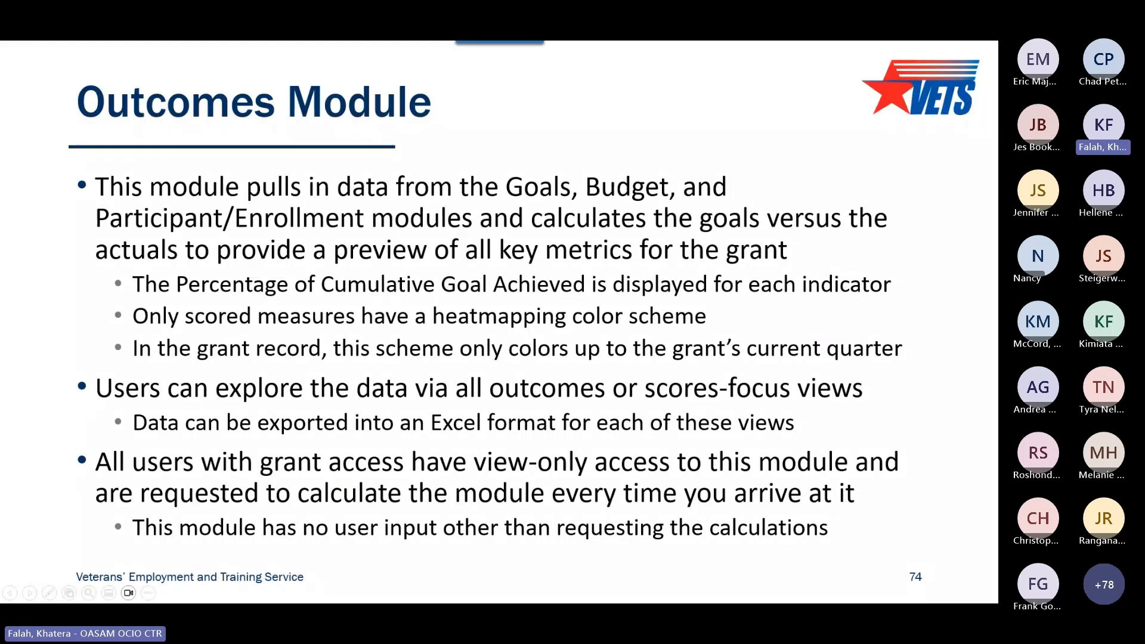
pyautogui.press('Right')
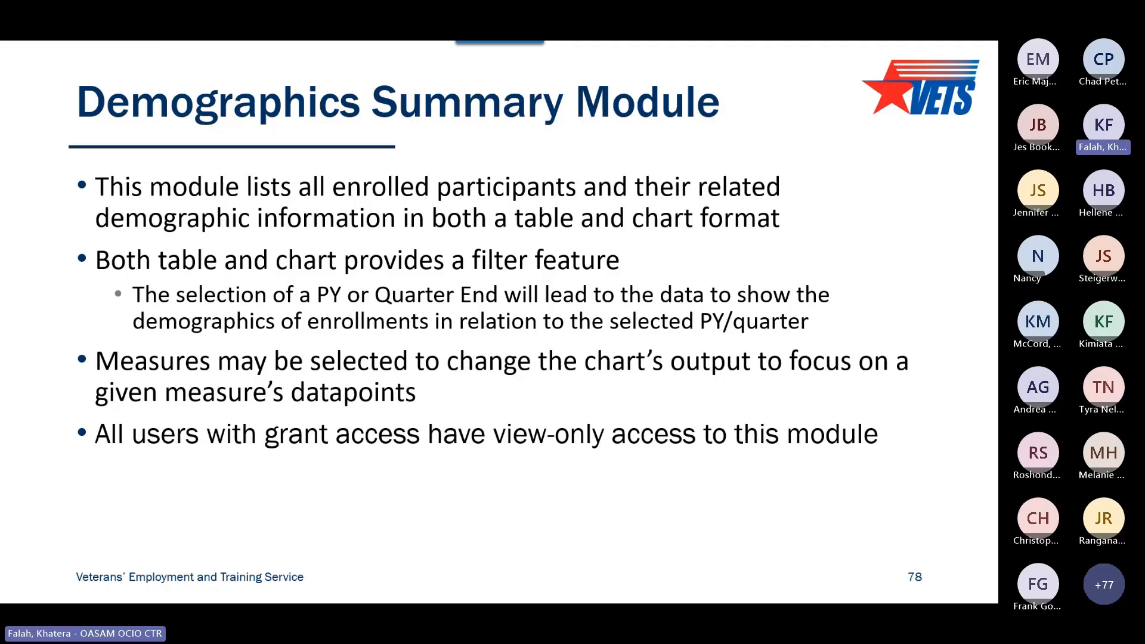
pyautogui.hotkey('alt', 'Tab')
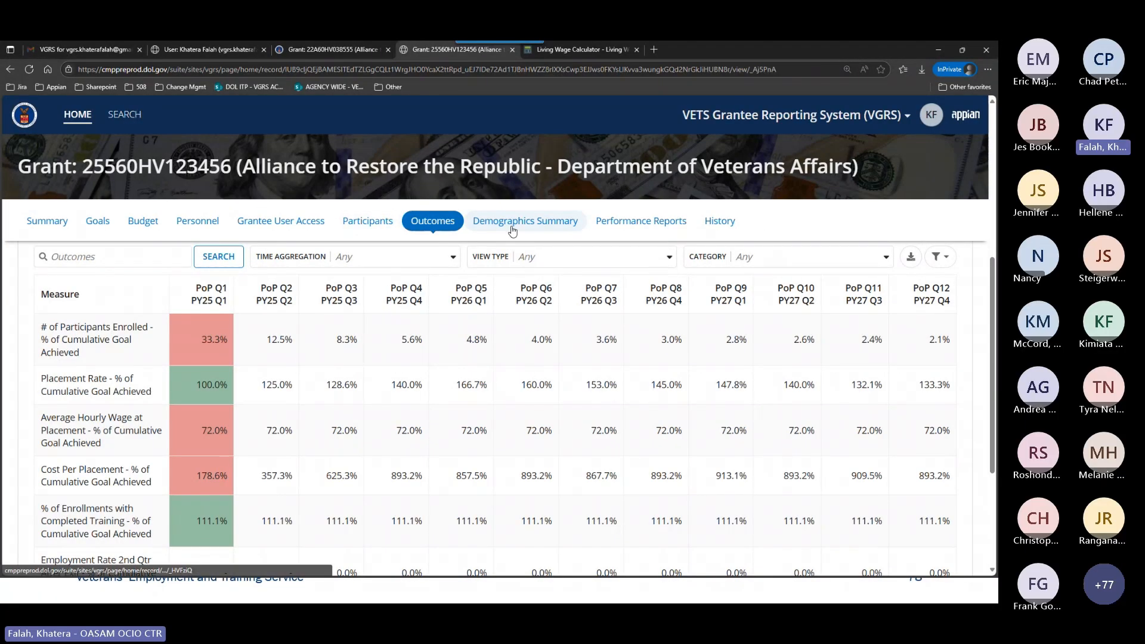
# Open the Demographics Summary of grant 25560HV123456 and examine its Age breakdown and available Program Year options.
pyautogui.click(542, 229)
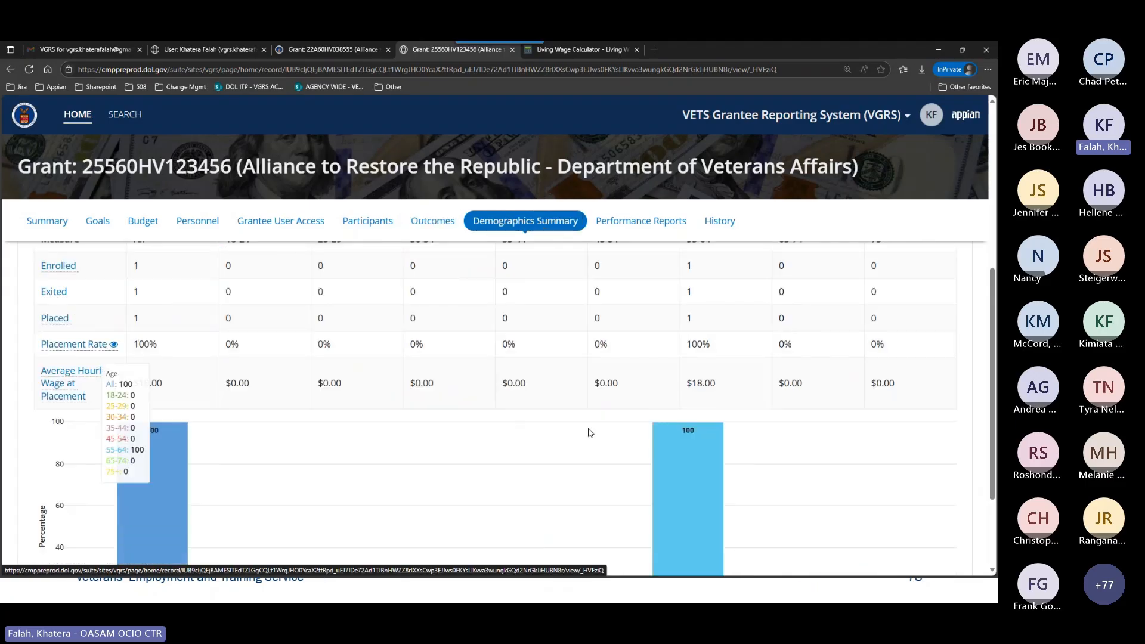
pyautogui.scroll(4, 590, 441)
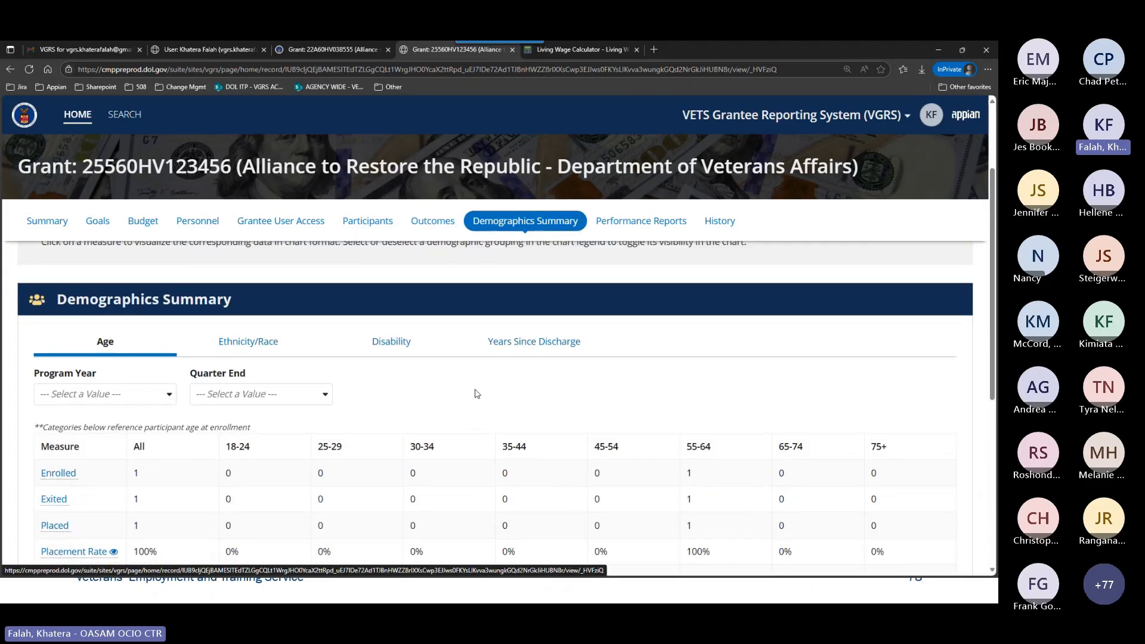
pyautogui.scroll(-1, 474, 393)
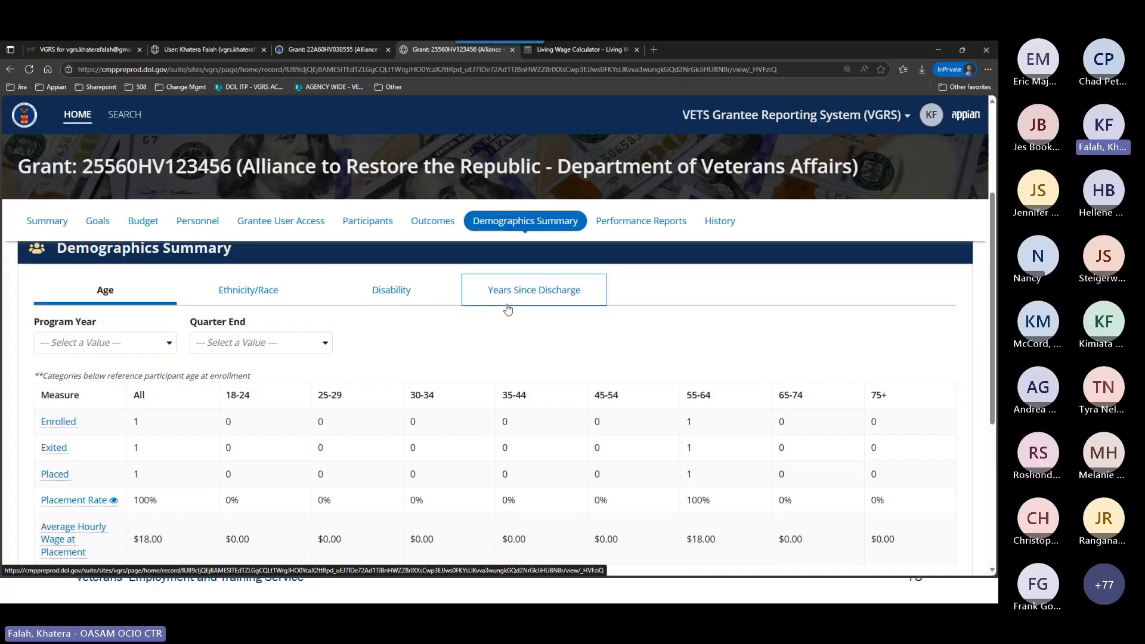
pyautogui.scroll(-1, 478, 340)
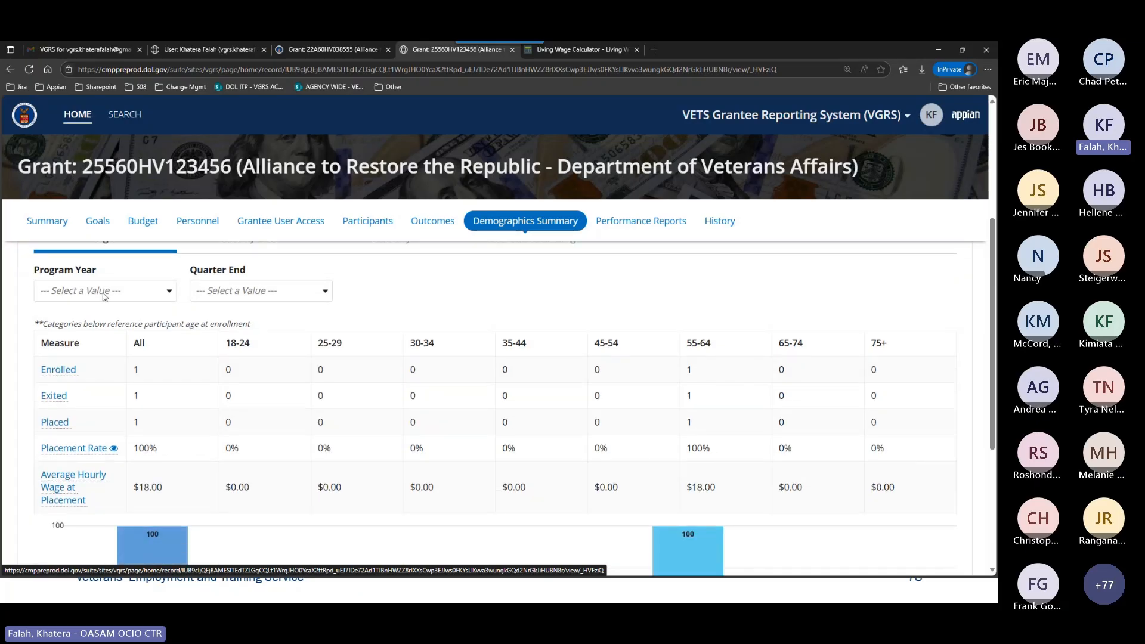
pyautogui.click(168, 291)
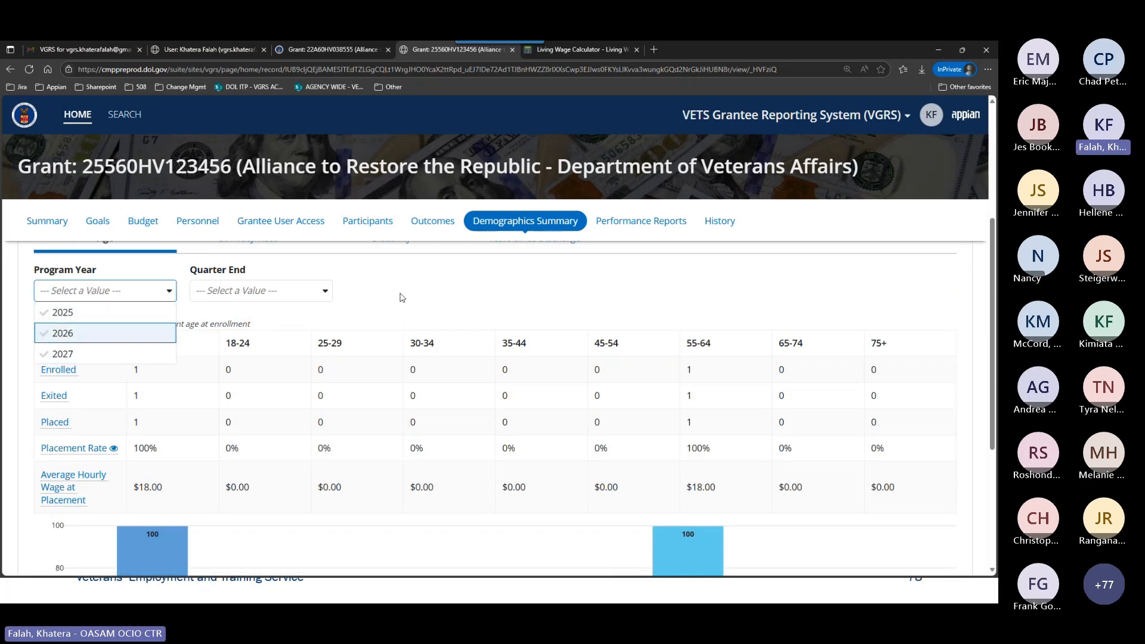
# Switch to grant 22A60HV038555 and open its Demographics Summary at the Age breakdown.
pyautogui.click(322, 50)
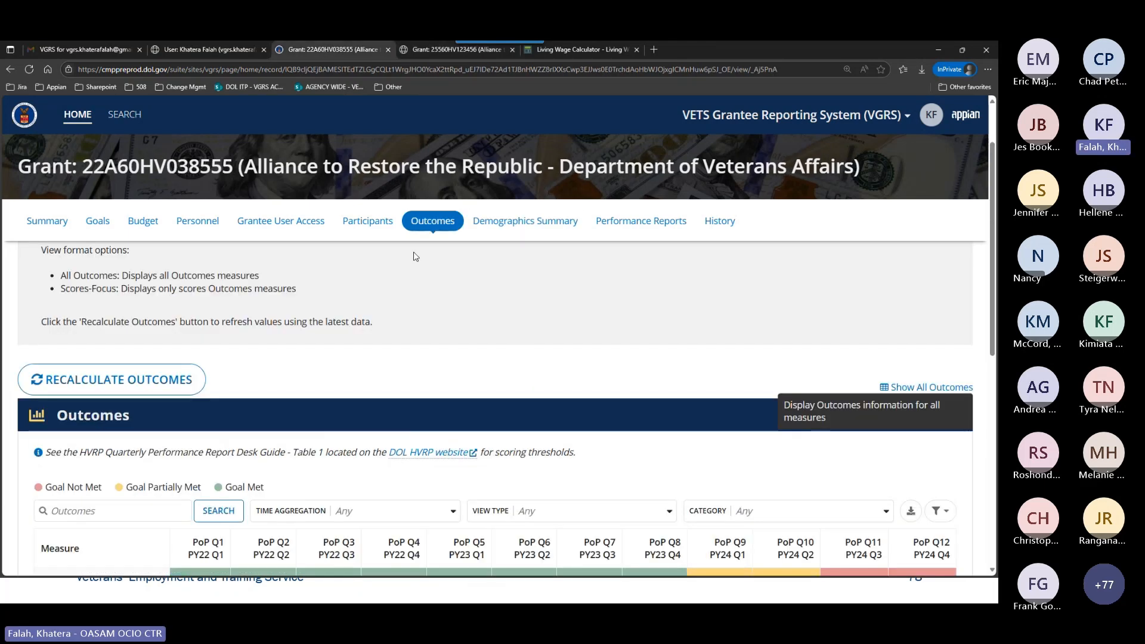
pyautogui.click(517, 218)
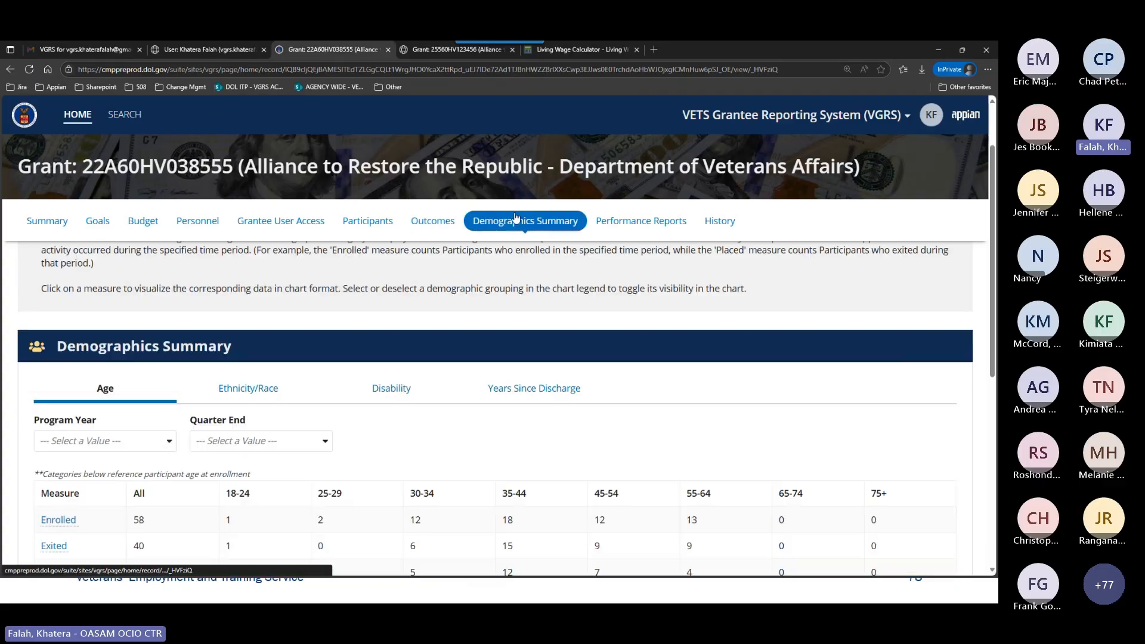
pyautogui.scroll(-2, 477, 334)
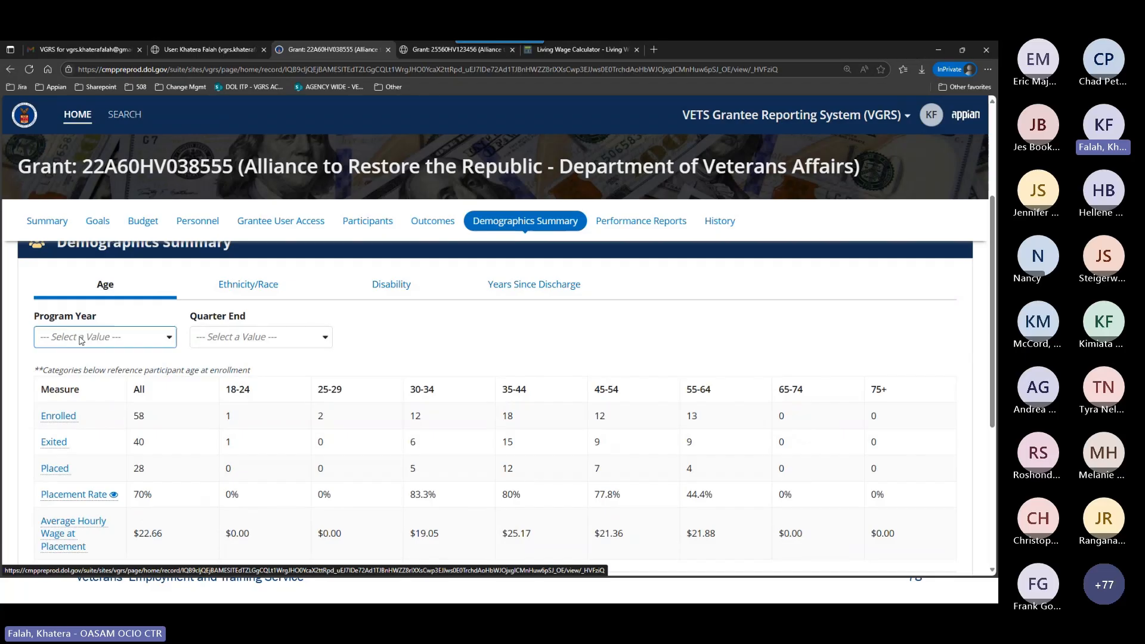
# Filter the Age demographics of grant 22A60HV038555 by program year 2023.
pyautogui.click(79, 337)
pyautogui.click(87, 399)
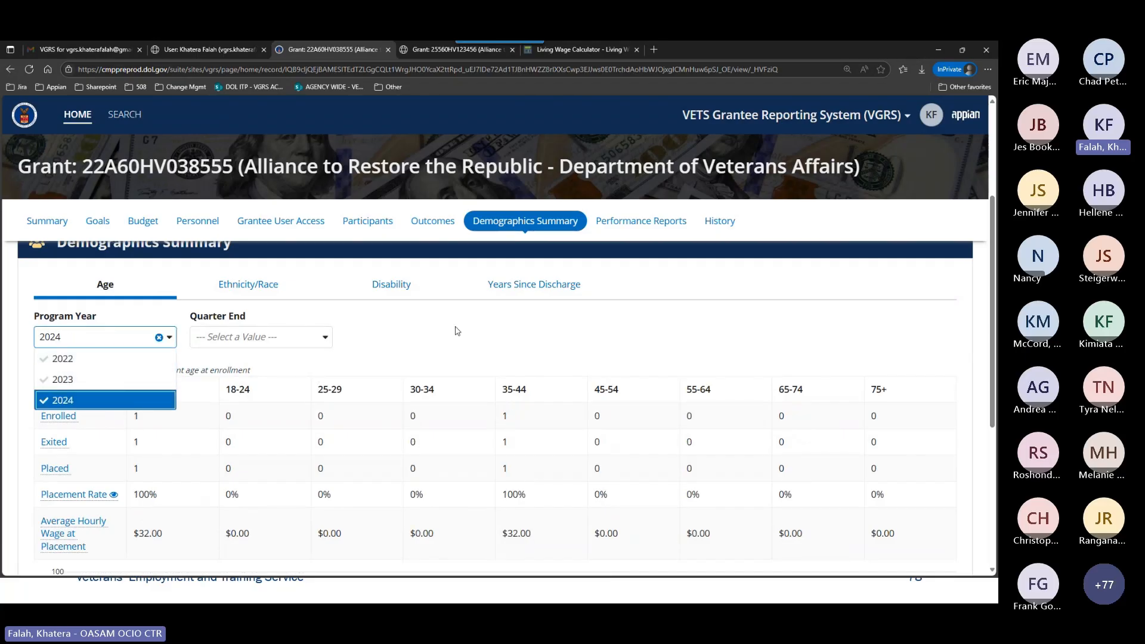
pyautogui.click(71, 399)
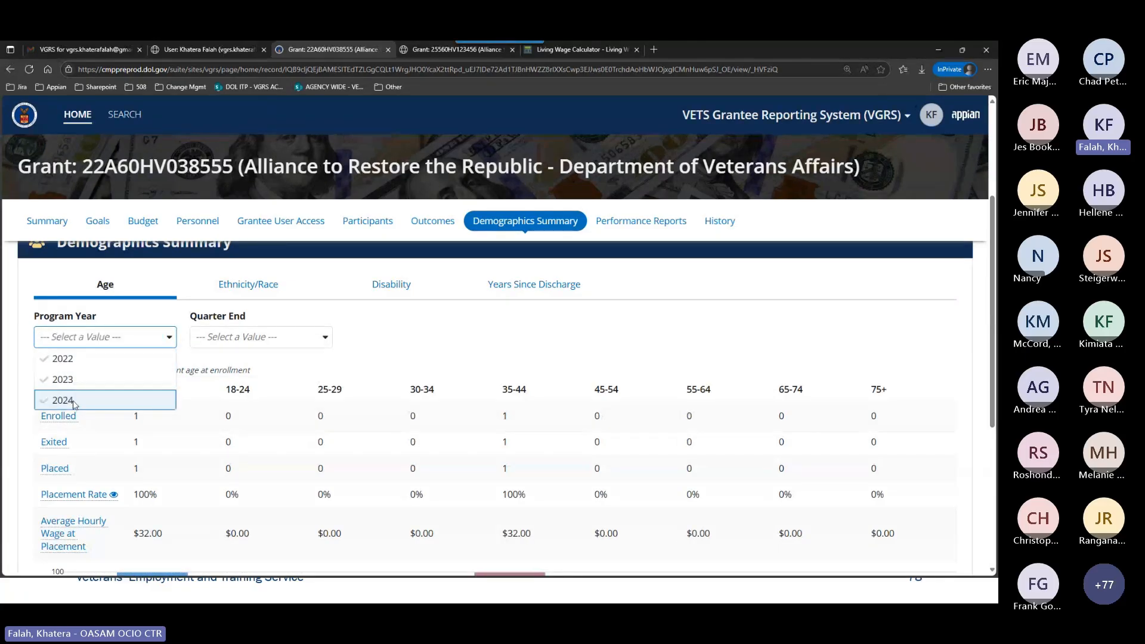
pyautogui.click(91, 381)
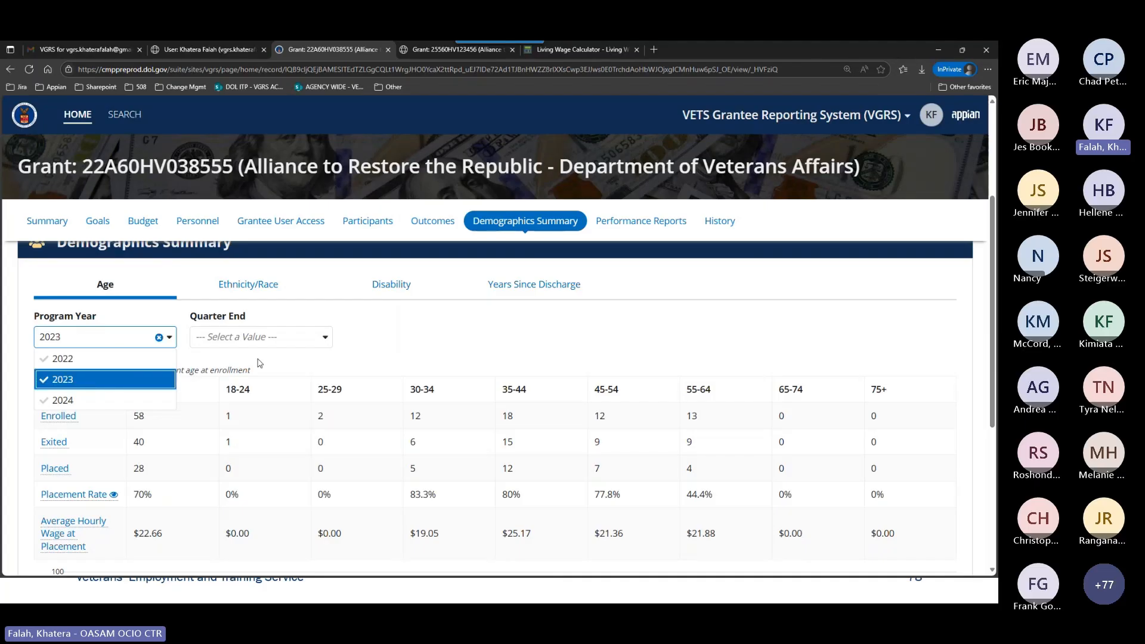
pyautogui.click(205, 373)
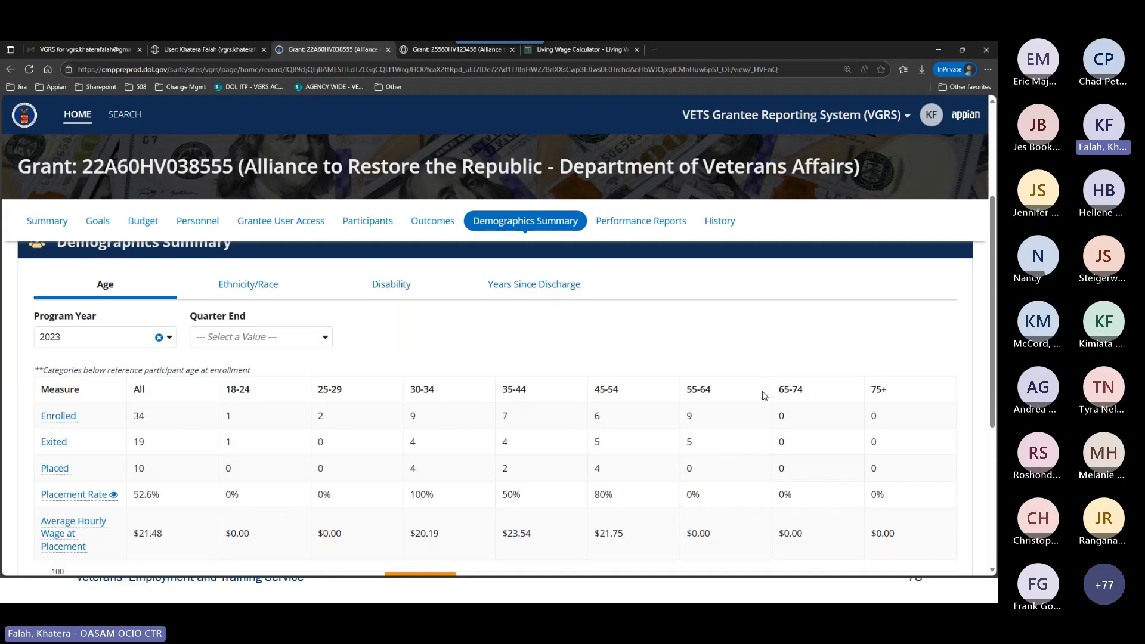
# Show the Ethnicity/Race breakdown and review its measures for program year 2023.
pyautogui.click(240, 293)
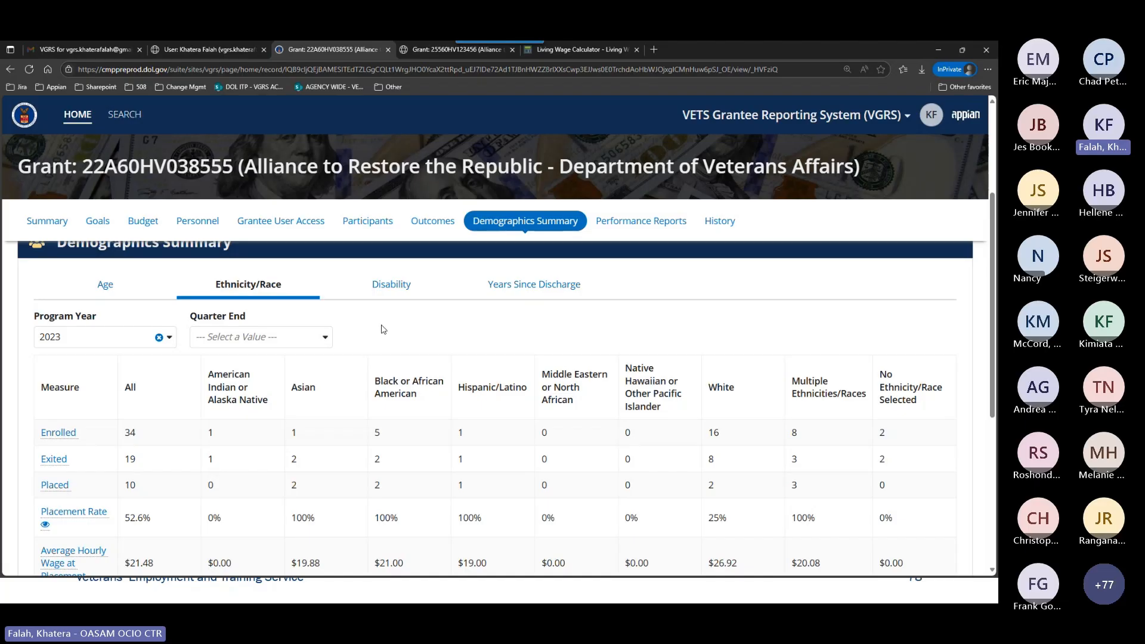
pyautogui.scroll(-2, 384, 332)
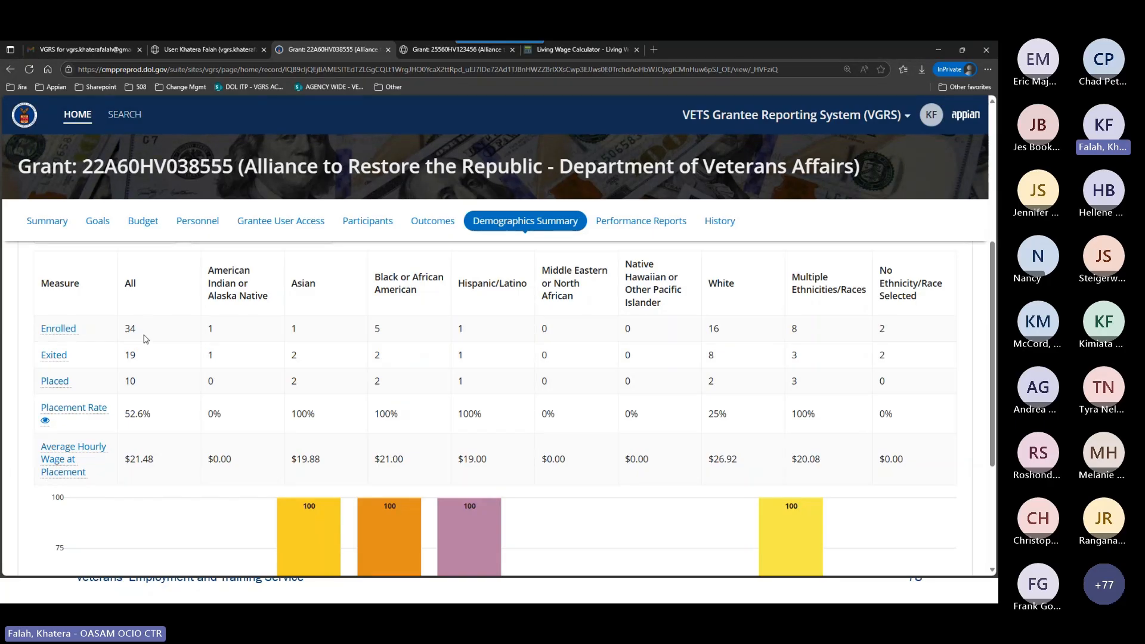
pyautogui.scroll(2, 145, 339)
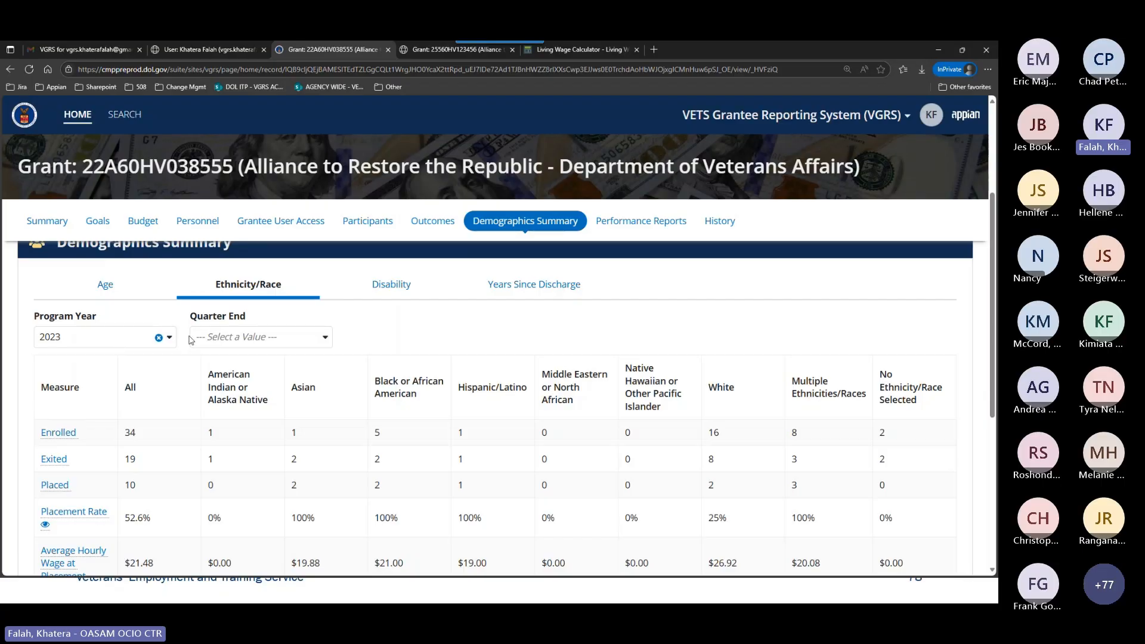
# Clear the Program Year filter on the Ethnicity/Race breakdown and reapply 2023.
pyautogui.click(159, 338)
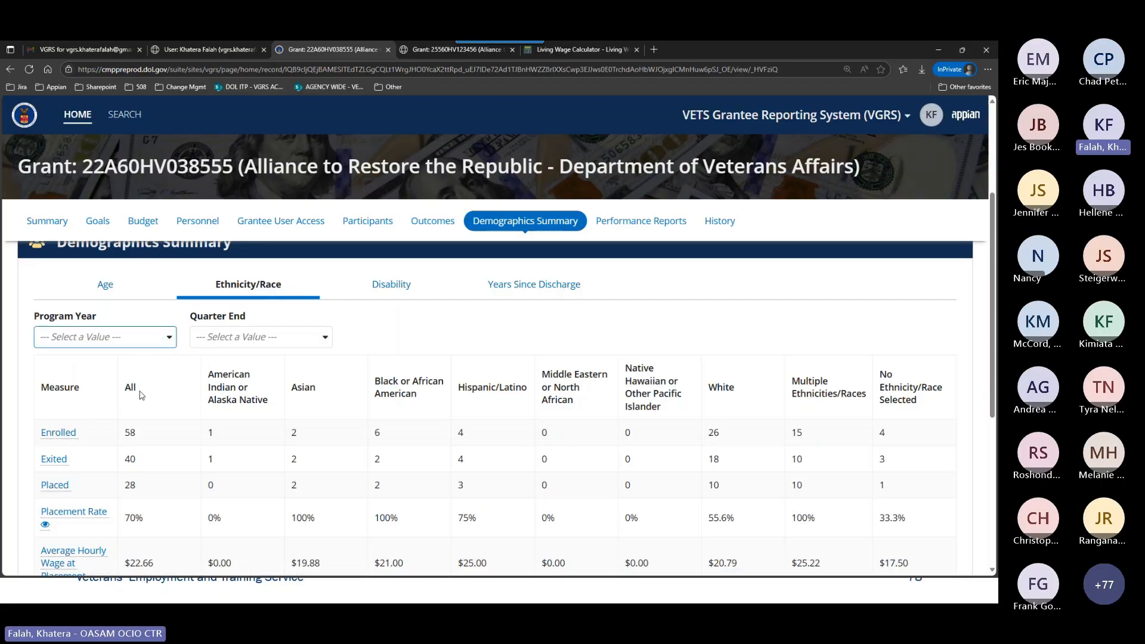
pyautogui.click(165, 337)
pyautogui.click(142, 379)
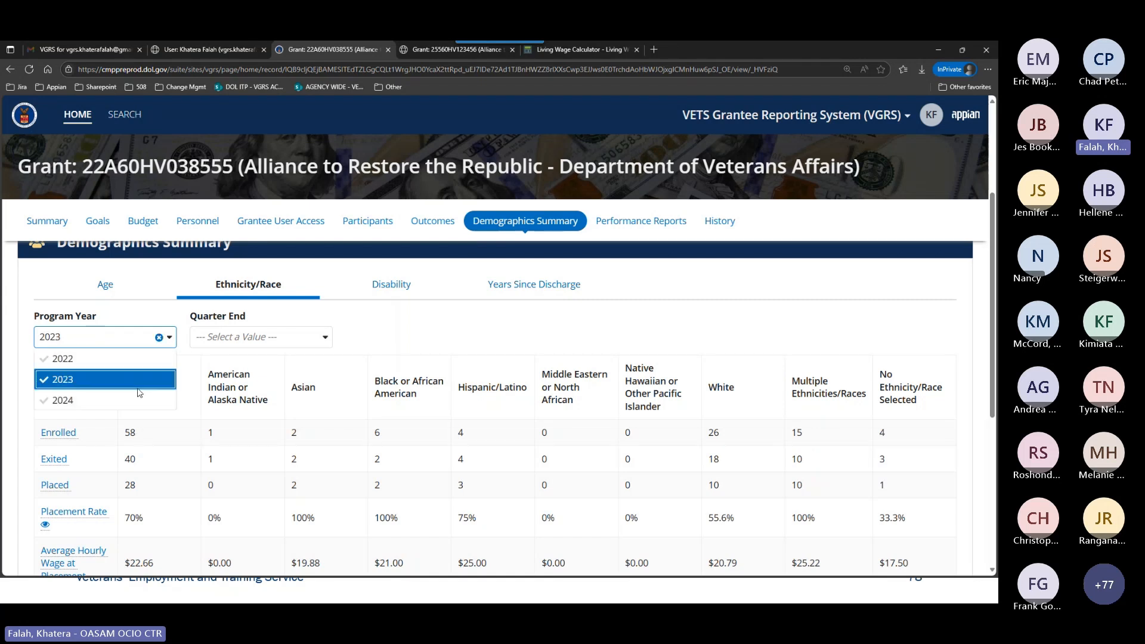
pyautogui.click(141, 438)
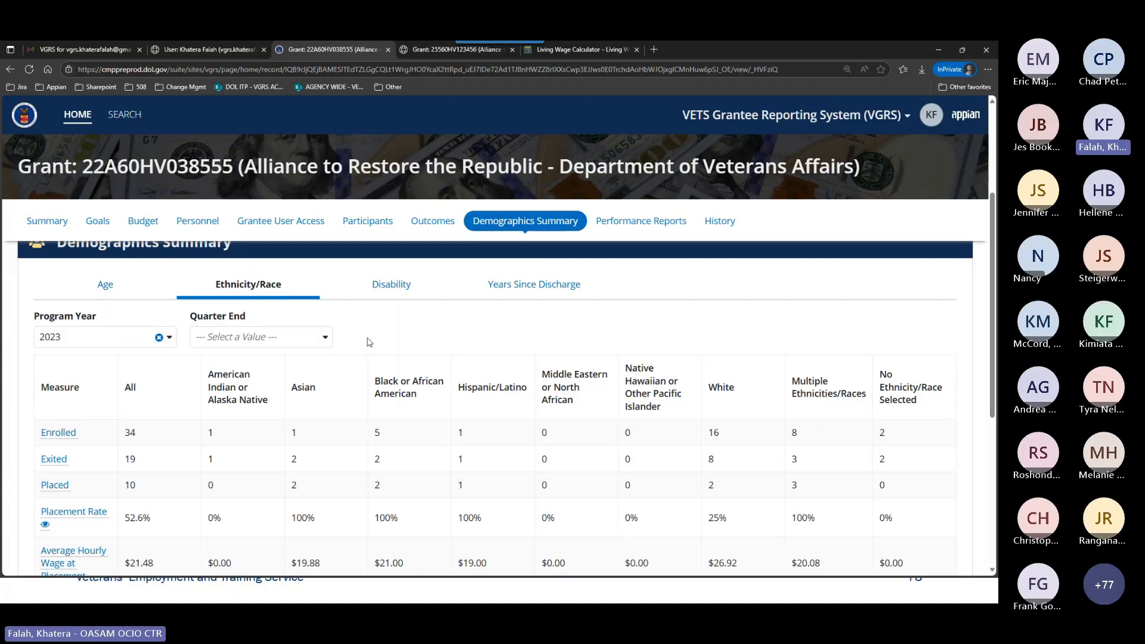
# Review the Placement Rate row and its bar chart across the ethnicity and race groups.
pyautogui.scroll(-2, 358, 389)
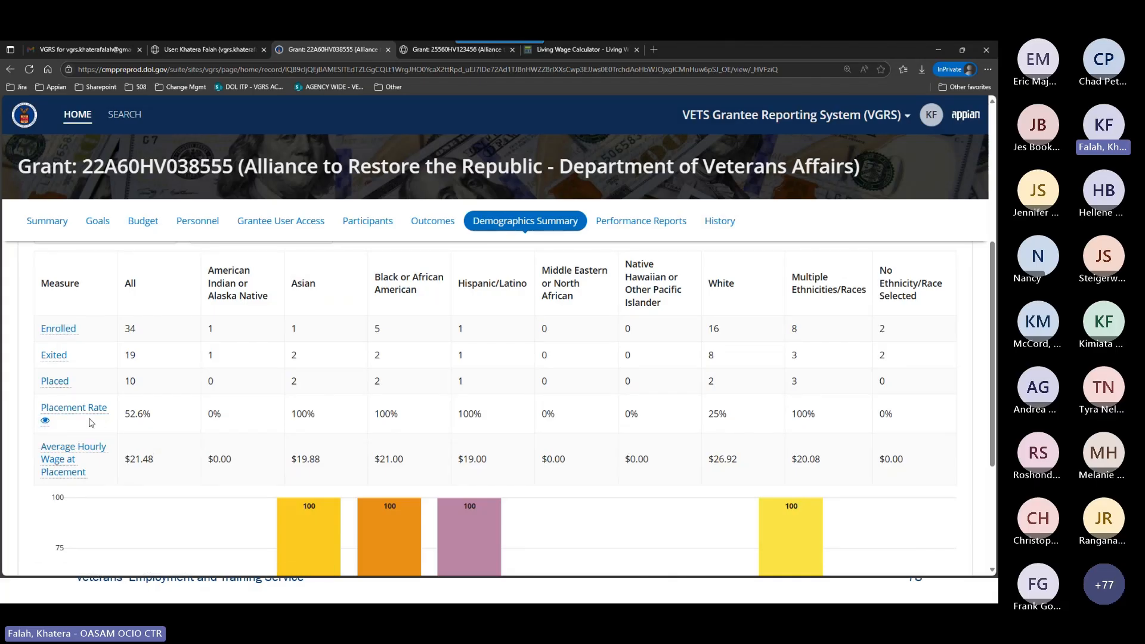
pyautogui.scroll(-4, 280, 455)
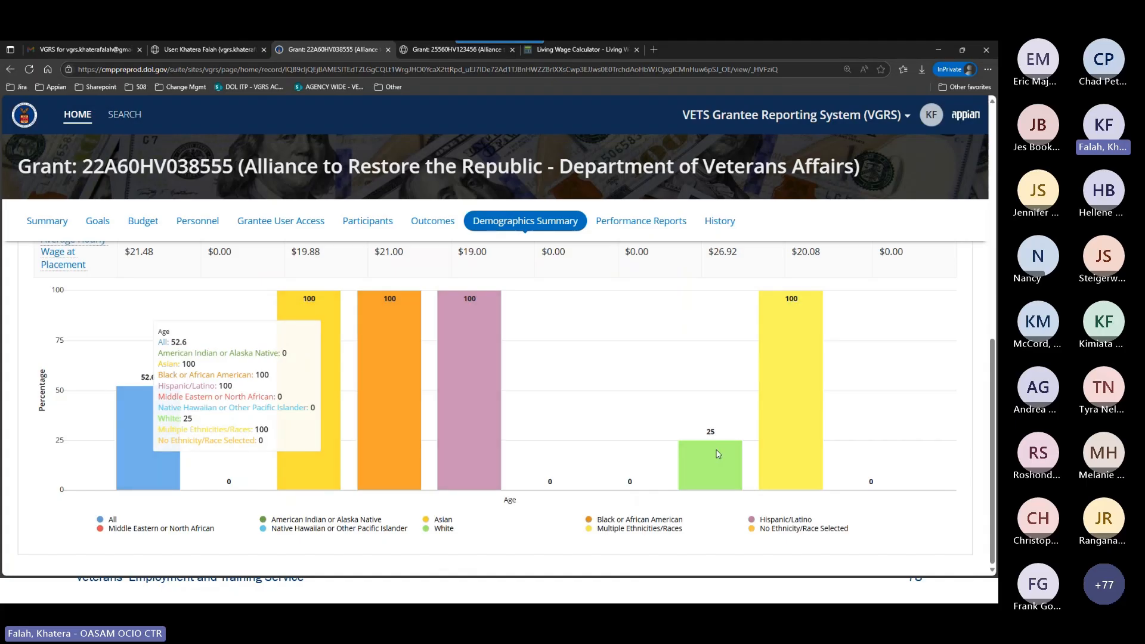
pyautogui.scroll(3, 90, 400)
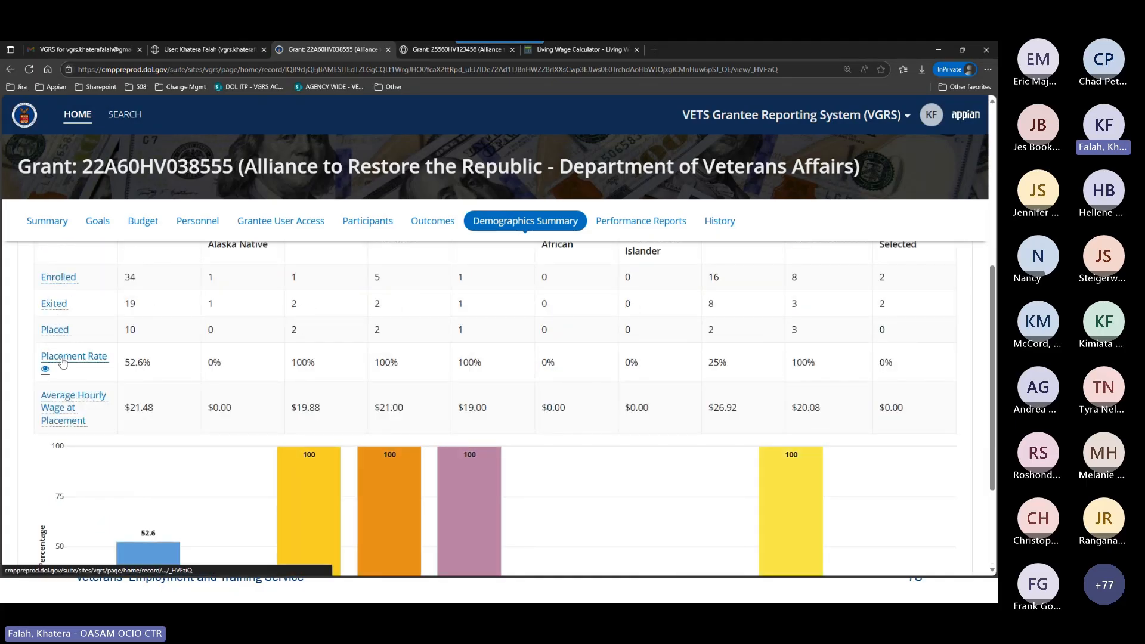
# Chart the Enrolled measure by ethnicity and race, and compare its bars with the table values.
pyautogui.click(60, 285)
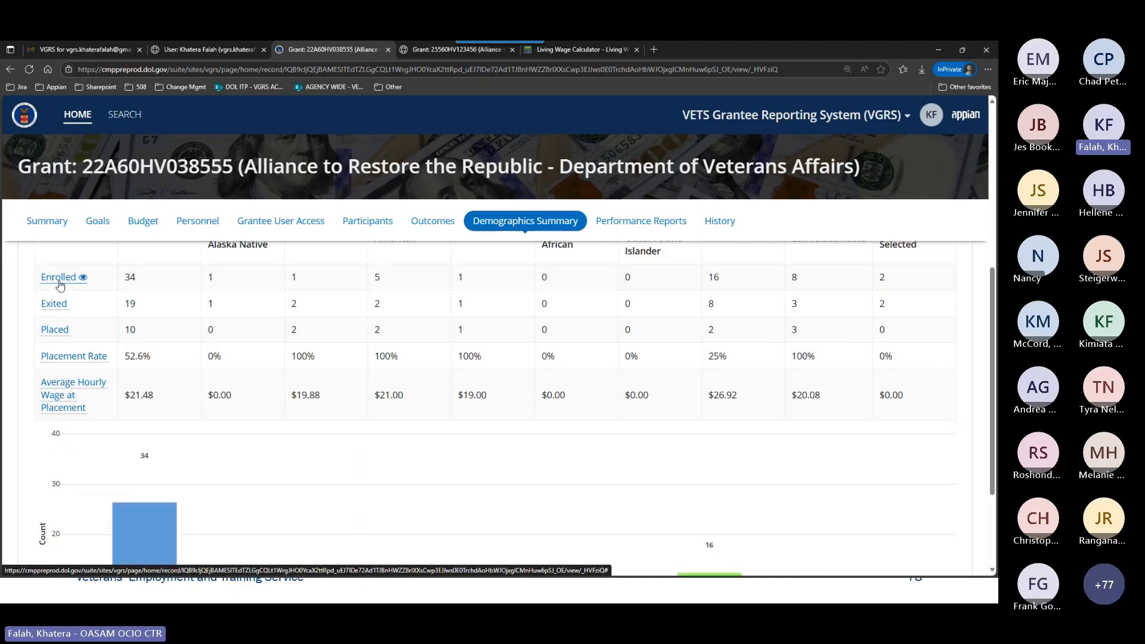
pyautogui.scroll(-2, 250, 378)
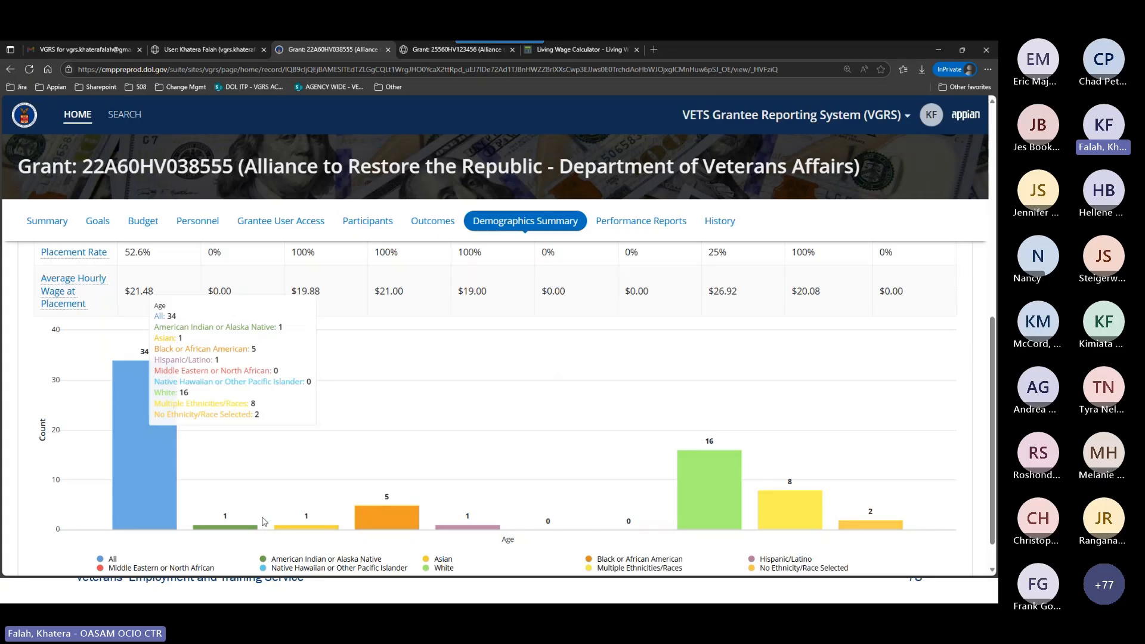
pyautogui.scroll(3, 265, 522)
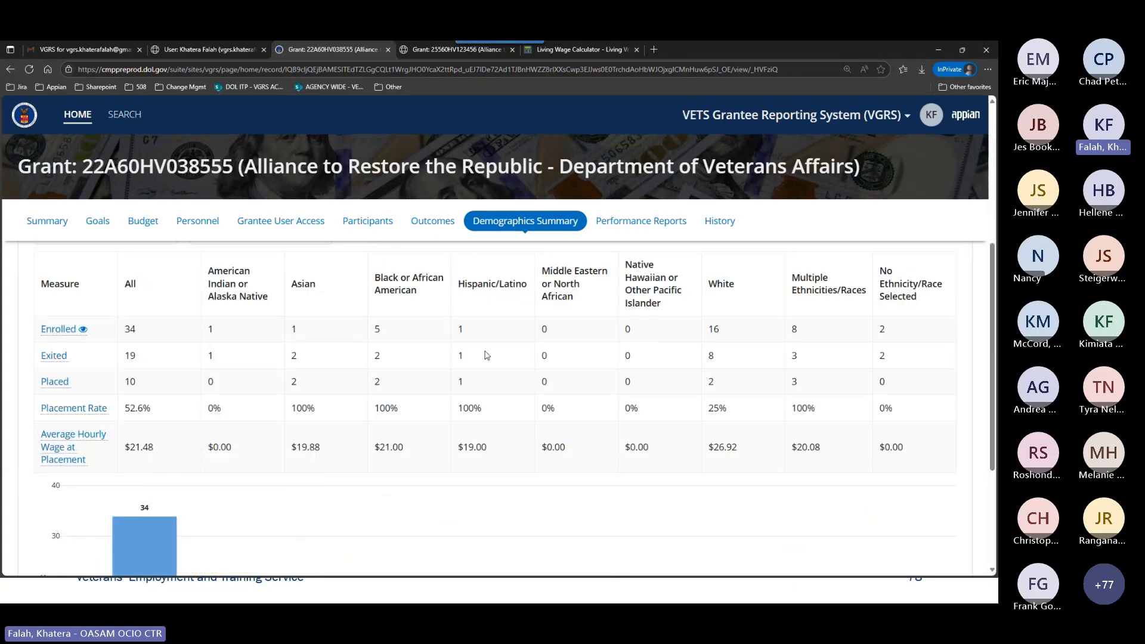
pyautogui.scroll(-2, 536, 417)
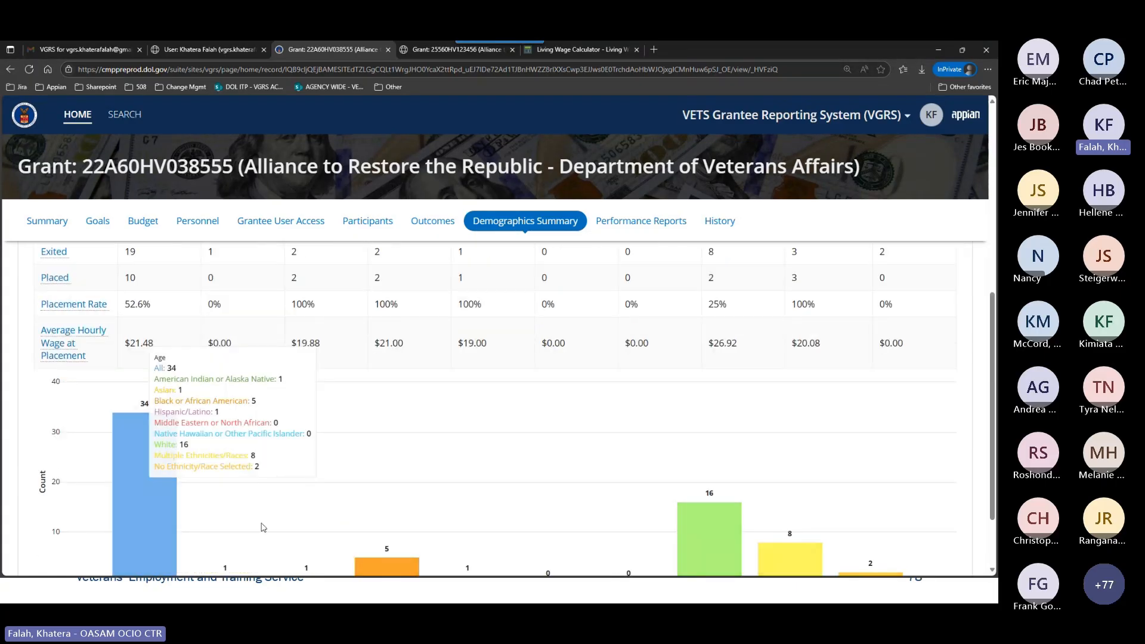
pyautogui.scroll(2, 593, 480)
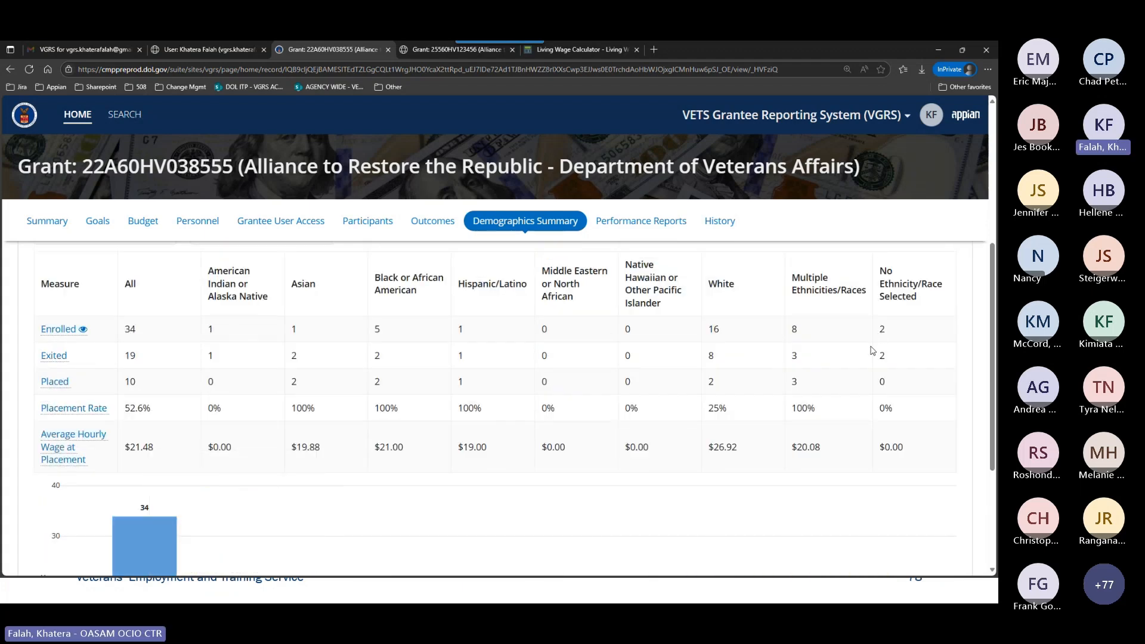
# Hide and restore the Middle Eastern or North African and American Indian or Alaska Native groups in the Enrolled chart.
pyautogui.scroll(-4, 534, 444)
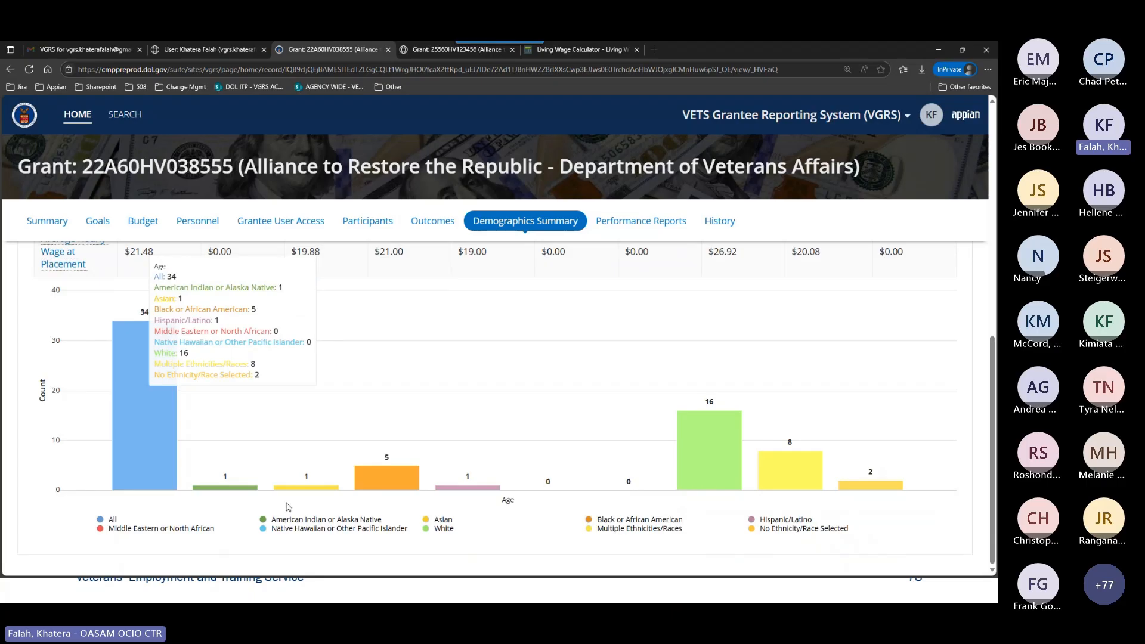
pyautogui.click(166, 531)
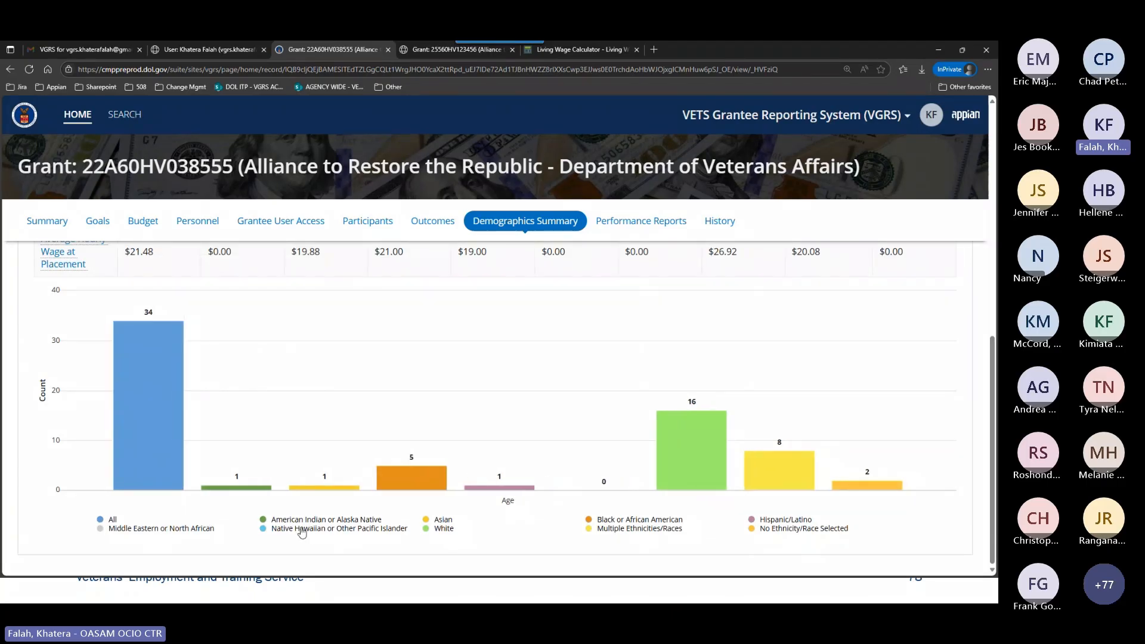
pyautogui.click(191, 531)
pyautogui.click(310, 520)
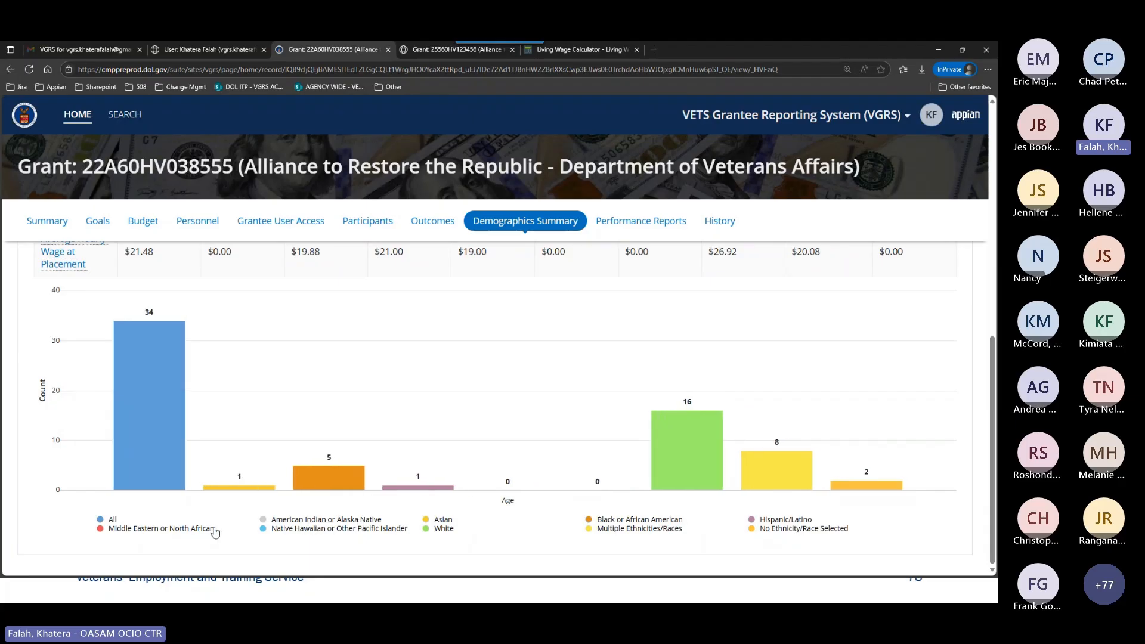
pyautogui.click(209, 531)
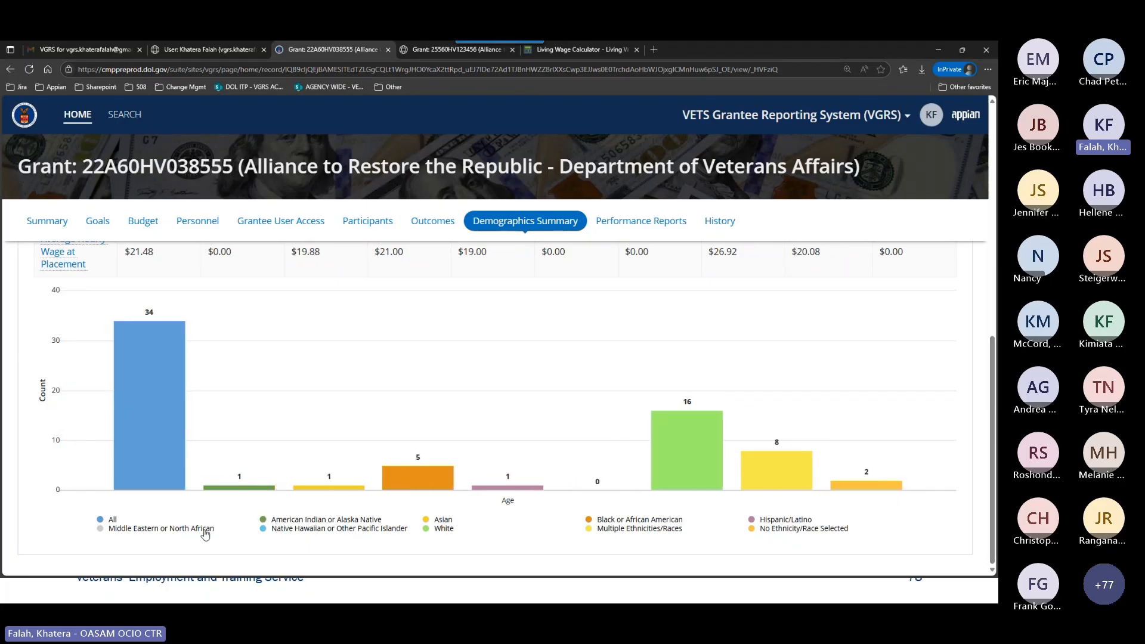
pyautogui.click(204, 532)
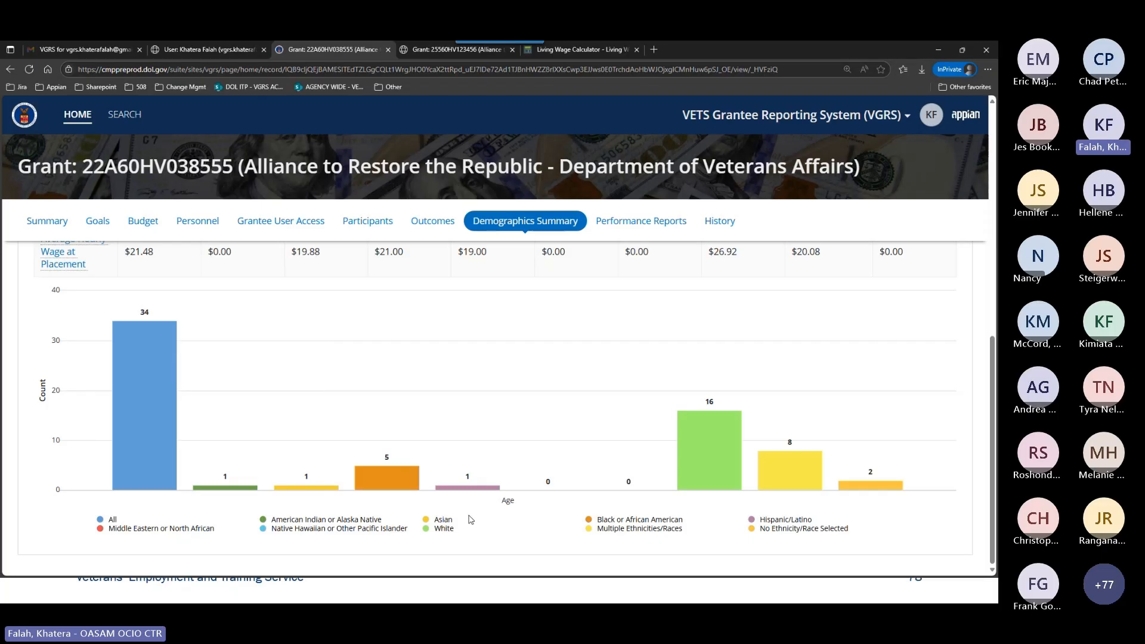
# Hide the Native Hawaiian or Other Pacific Islander and Middle Eastern or North African groups in the Enrolled chart.
pyautogui.scroll(5, 463, 532)
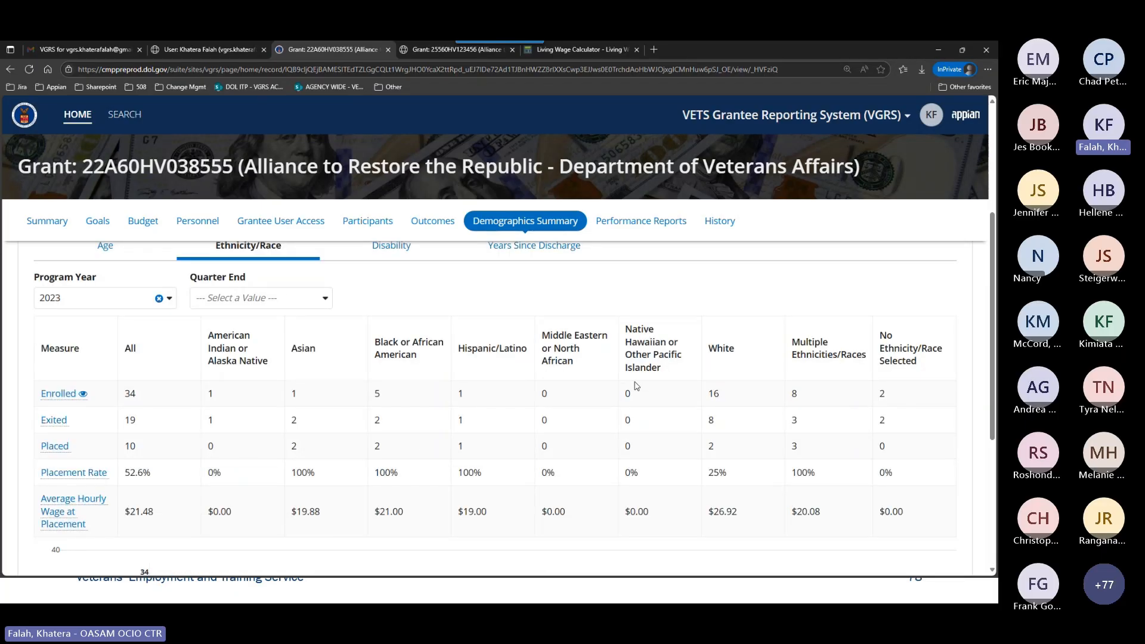
pyautogui.scroll(-5, 617, 464)
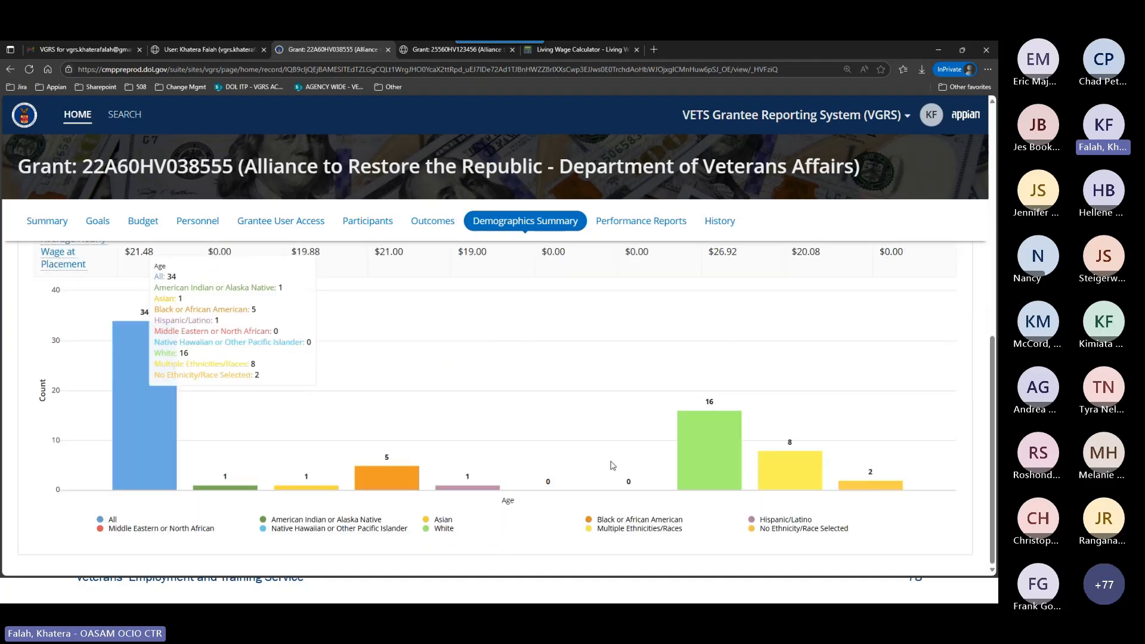
pyautogui.click(332, 529)
pyautogui.click(179, 529)
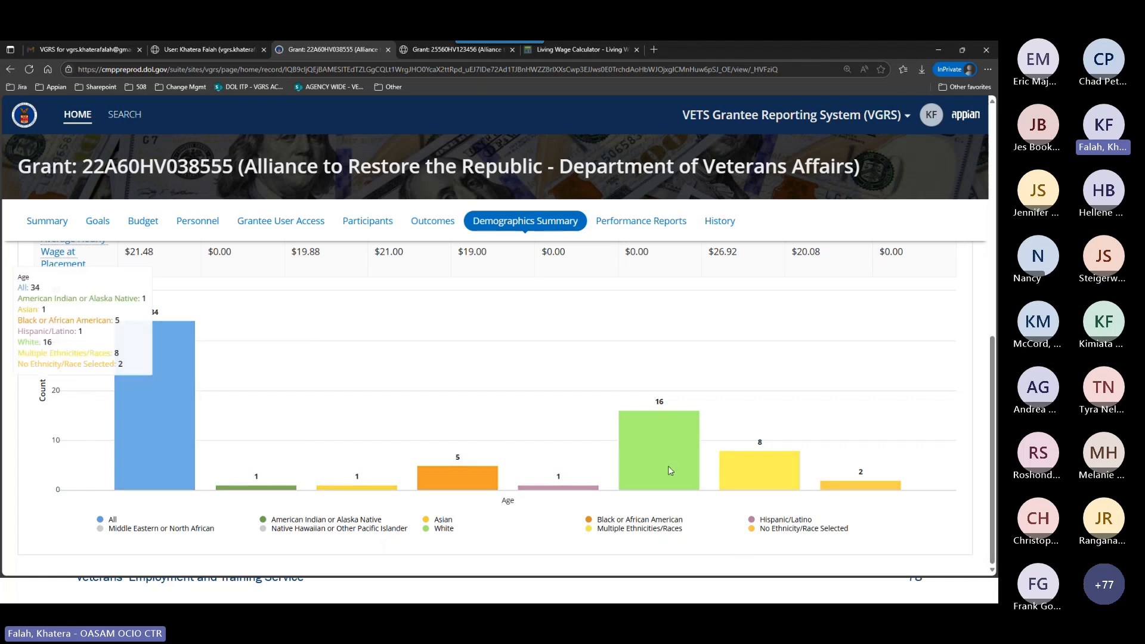
pyautogui.scroll(2, 553, 541)
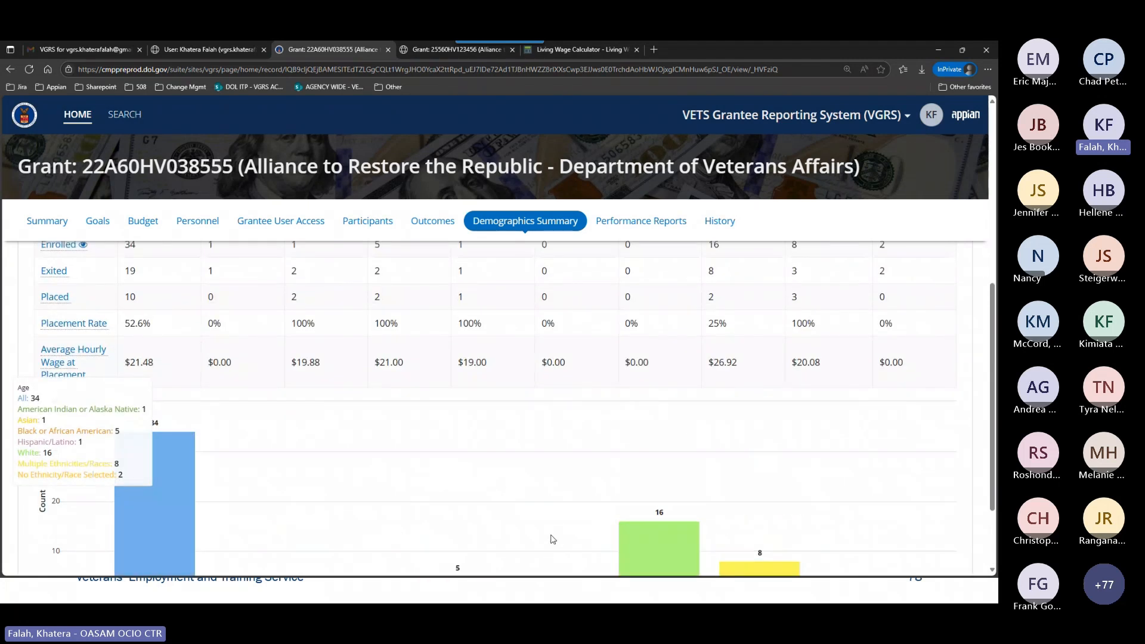
# Compare the filtered Enrolled chart's bars with the table values for each ethnicity and race group.
pyautogui.scroll(6, 552, 539)
pyautogui.scroll(-4, 493, 499)
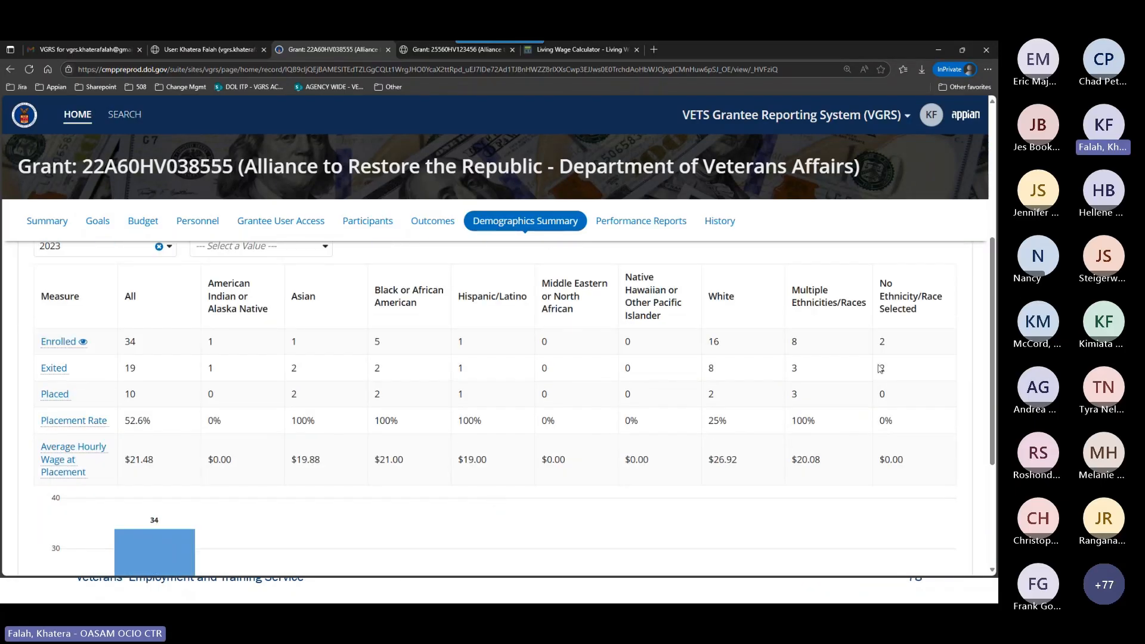
pyautogui.scroll(-1, 674, 430)
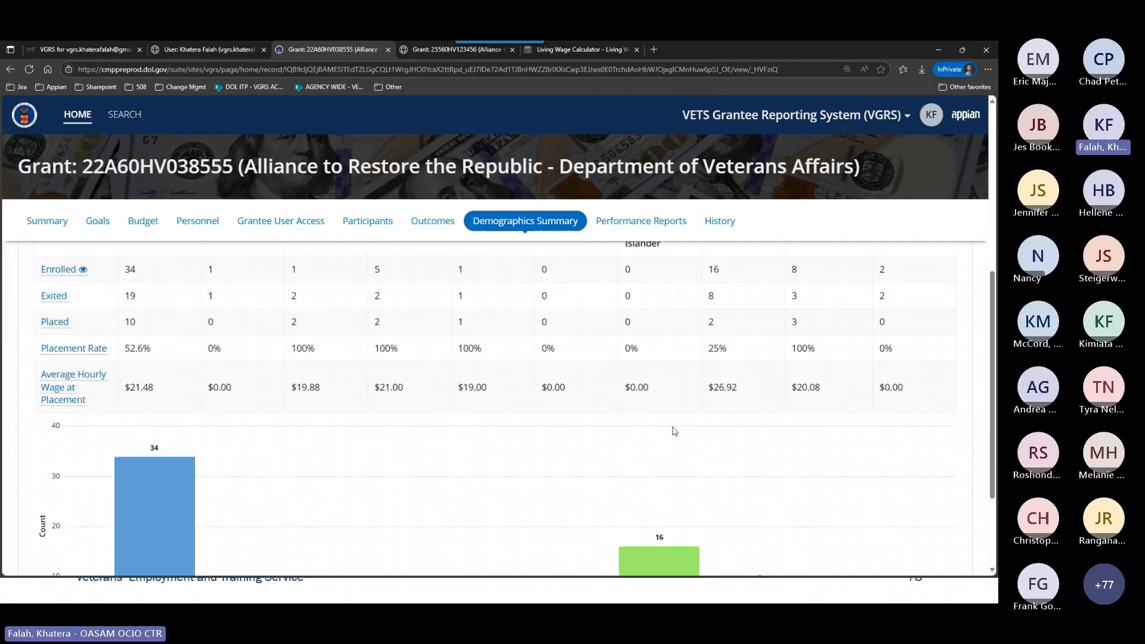
pyautogui.scroll(-2, 677, 436)
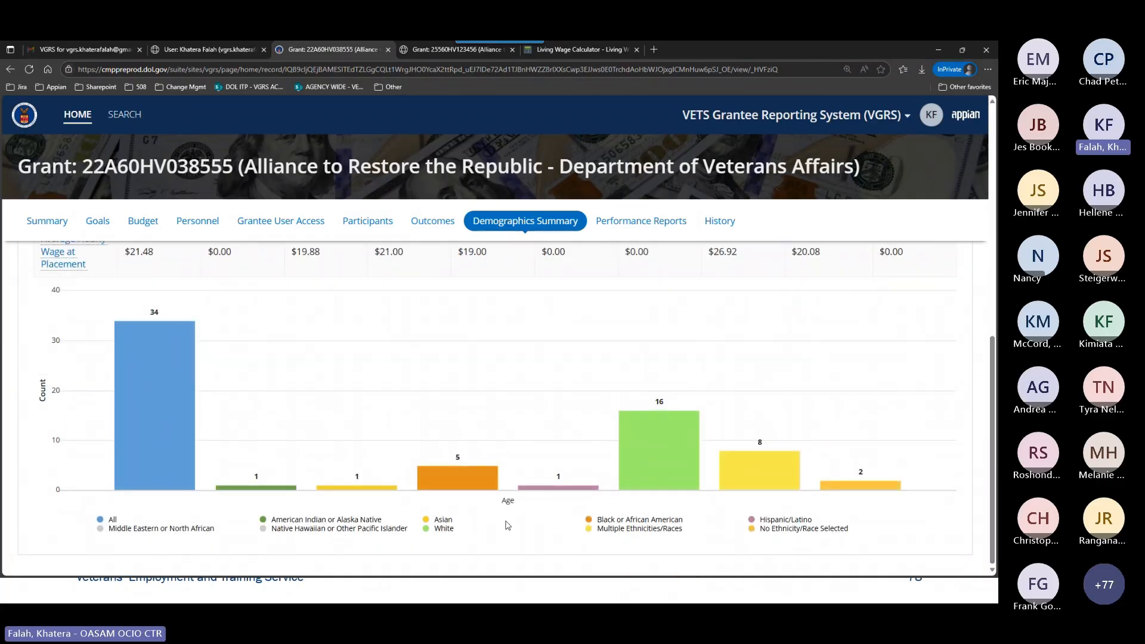
pyautogui.moveTo(520, 477)
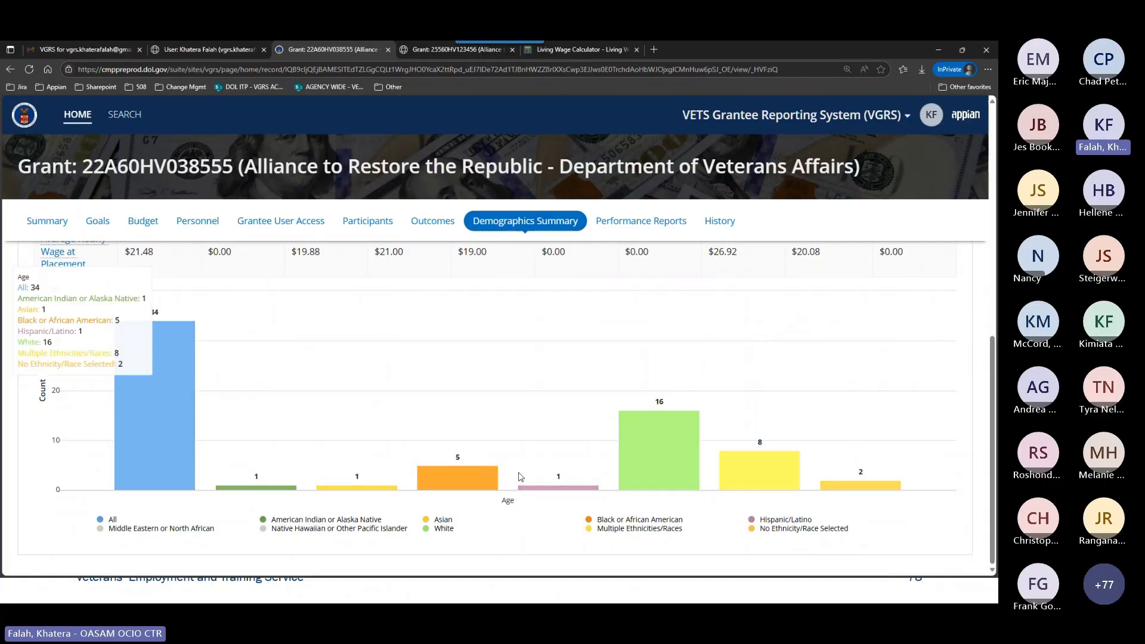
# Chart the Average Hourly Wage at Placement measure by ethnicity and race, and review its bars and the table.
pyautogui.scroll(1, 313, 338)
pyautogui.scroll(2, 528, 337)
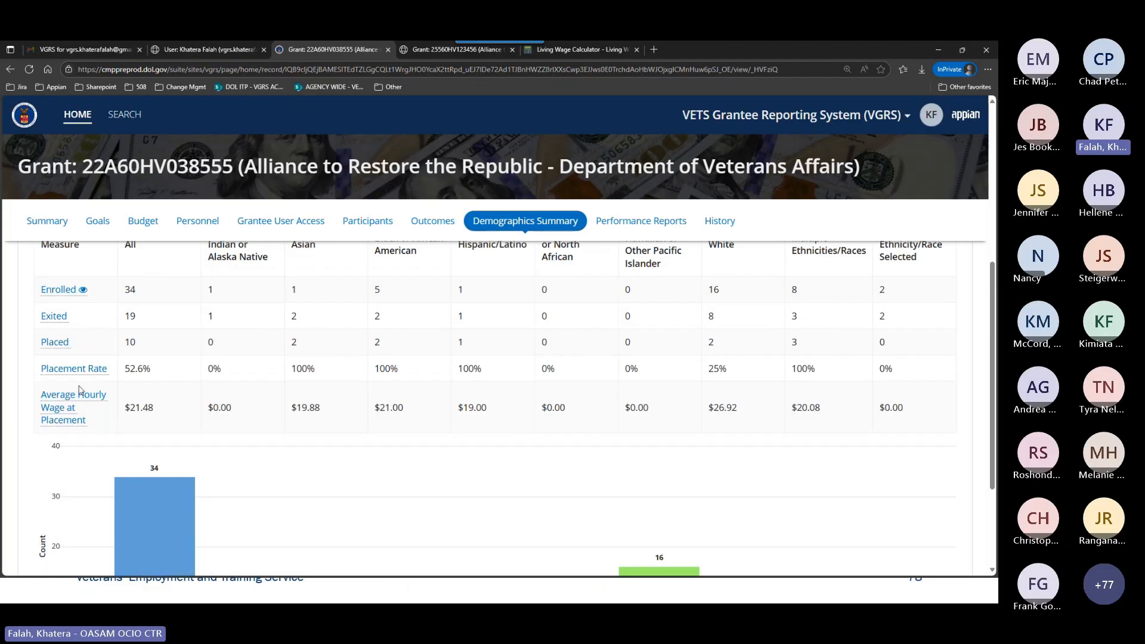
pyautogui.click(70, 411)
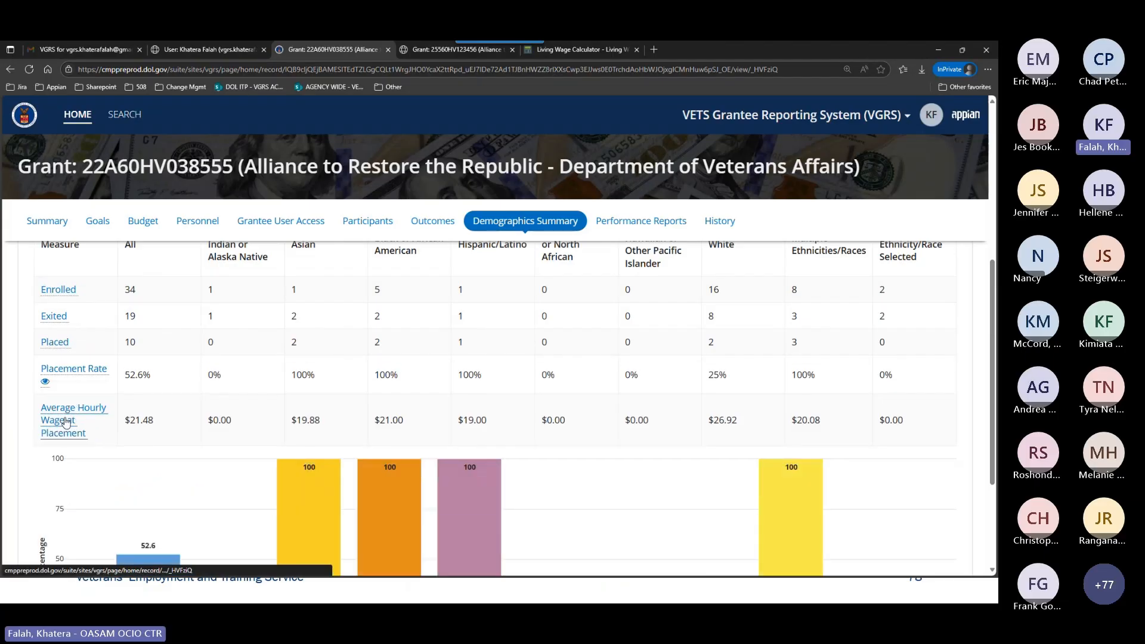
pyautogui.scroll(-2, 424, 461)
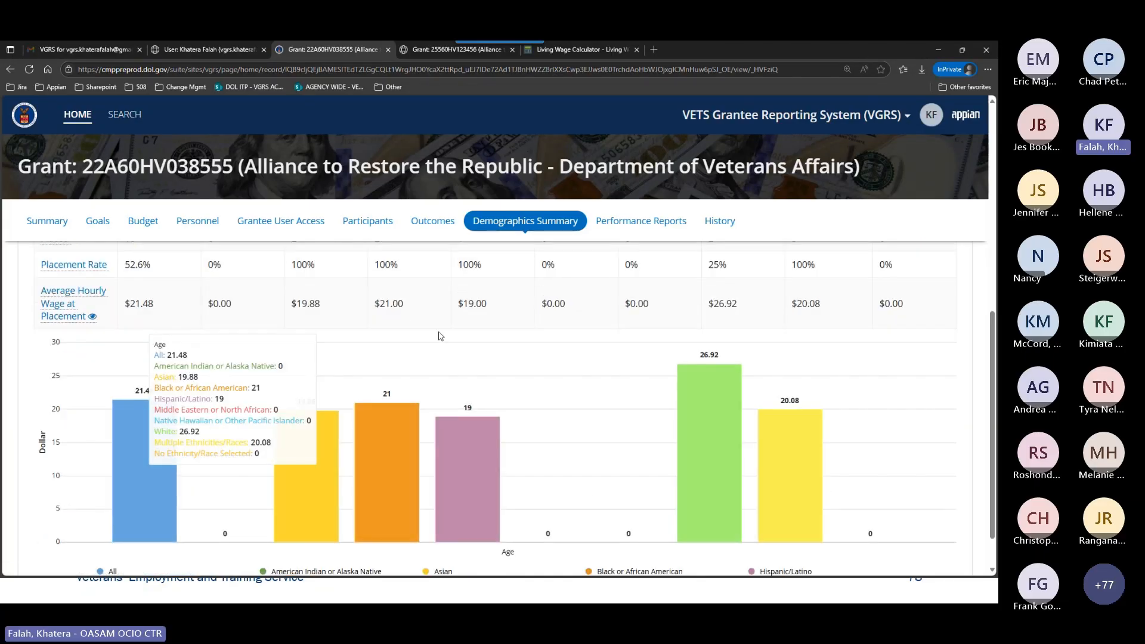
pyautogui.scroll(3, 511, 353)
pyautogui.scroll(2, 511, 354)
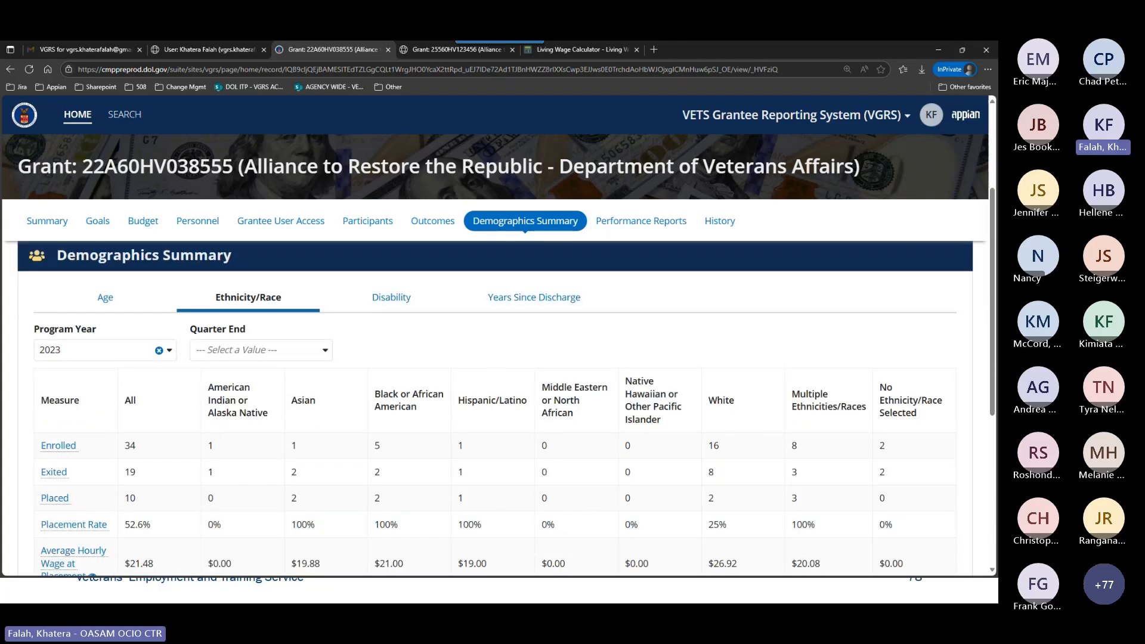
# Switch to the training presentation and advance to the Performance Reports Module slide.
pyautogui.hotkey('alt', 'Tab')
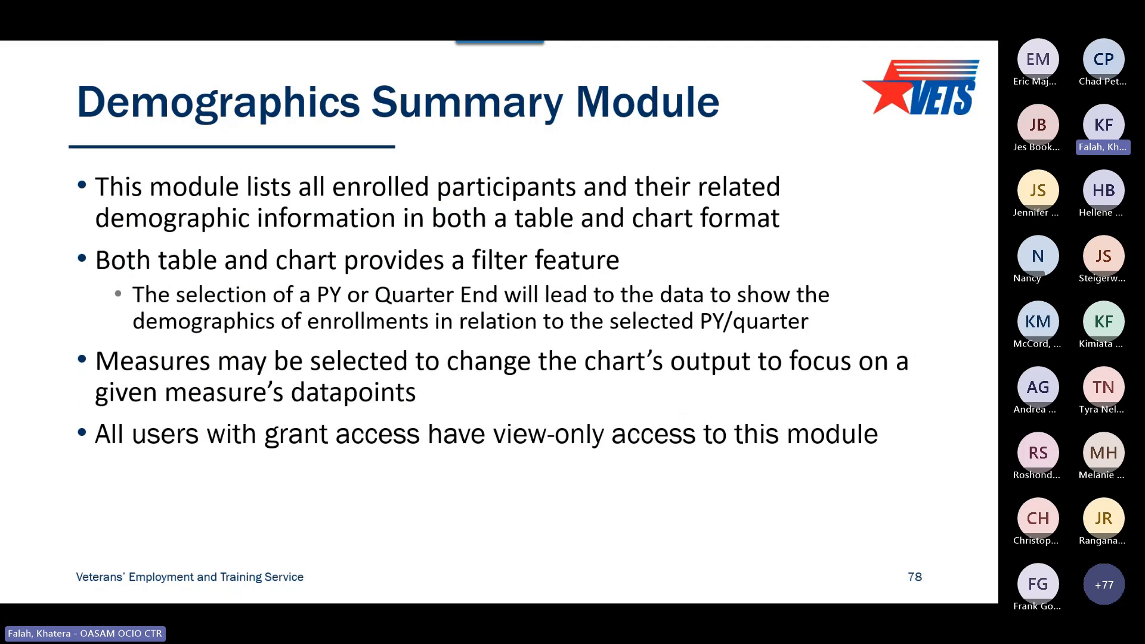
pyautogui.press('Right')
pyautogui.press('Right')
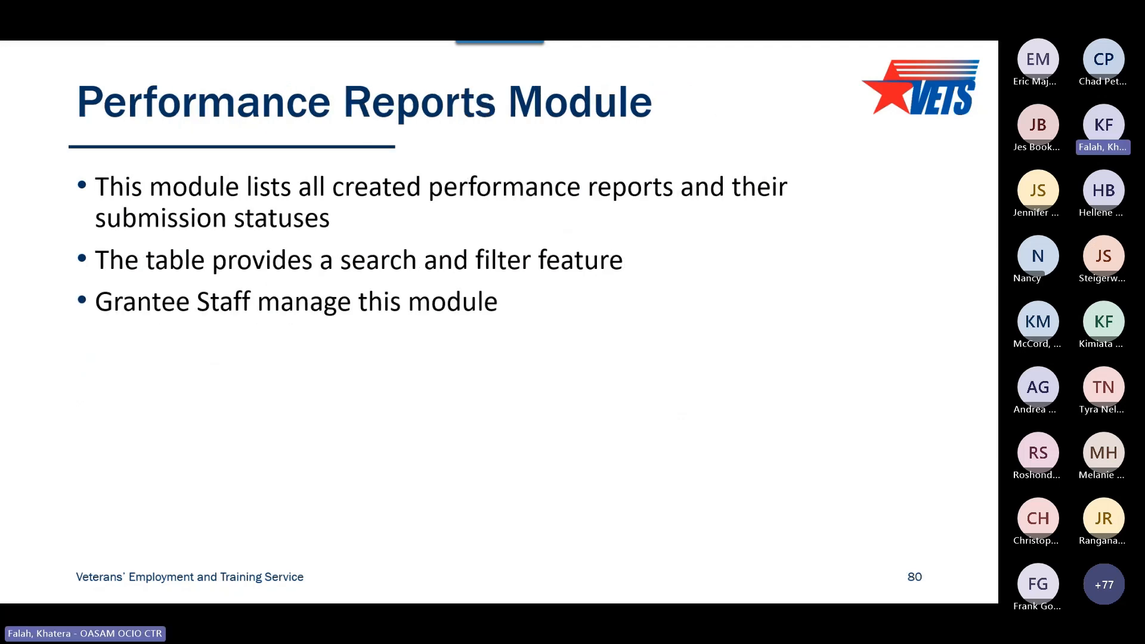